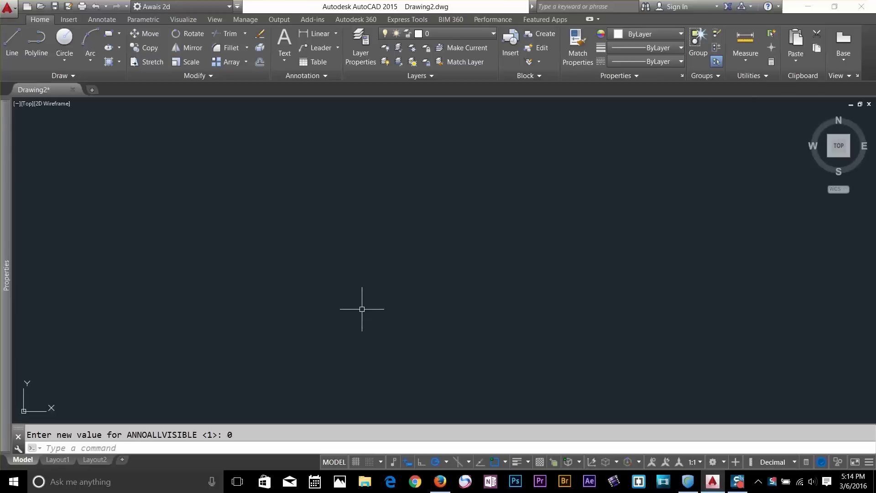
Configure the drawing units to Architectural length with 0'-0 1/4" precision
type("units")
key("Return")
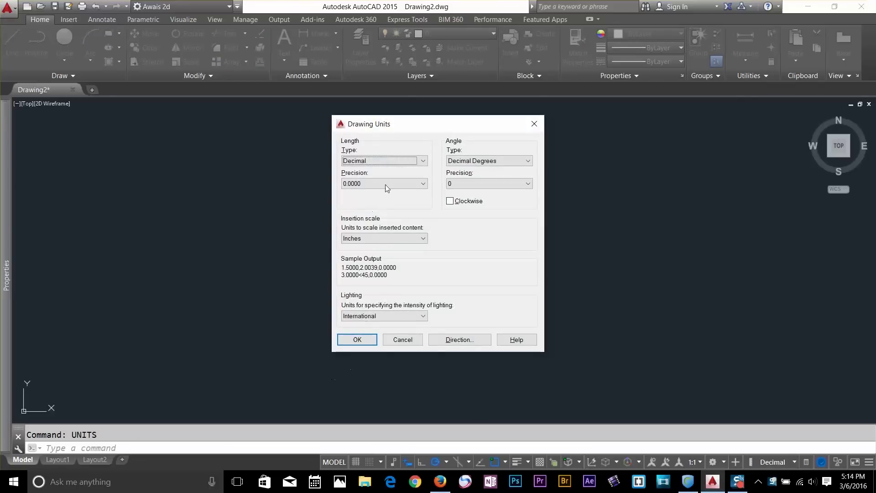
left_click(402, 164)
left_click(402, 174)
left_click(402, 183)
left_click(405, 207)
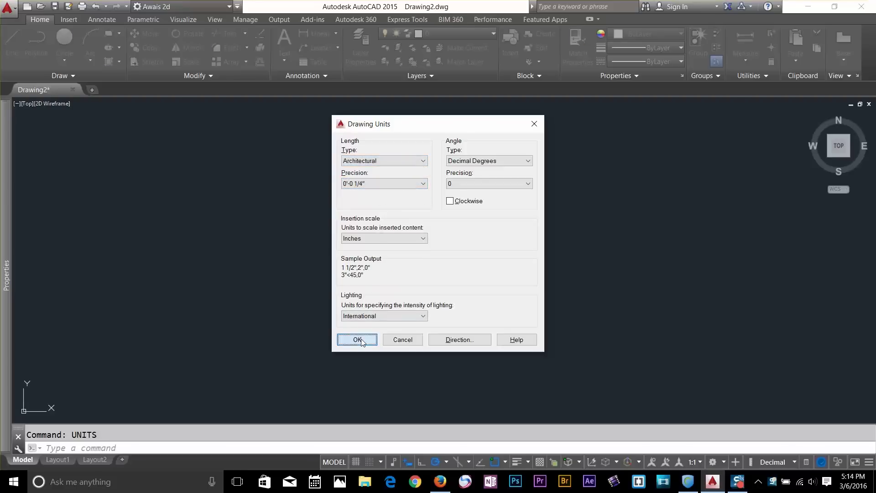
left_click(357, 340)
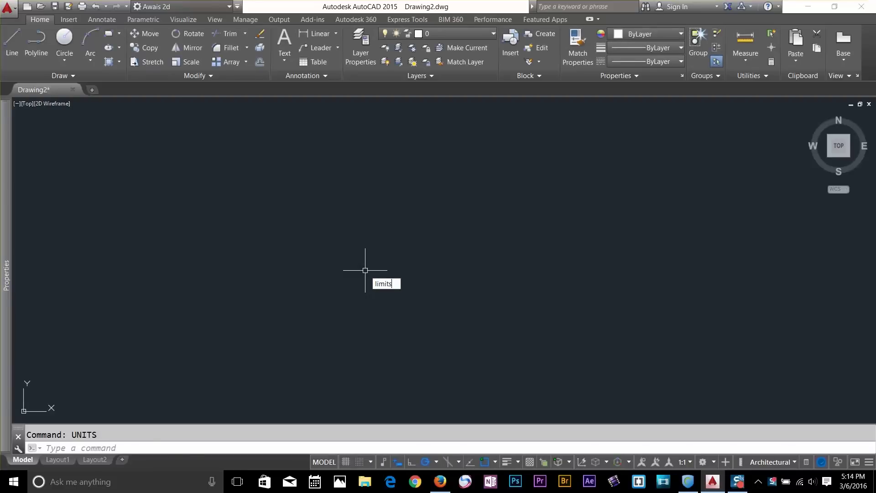
Set the drawing limits from the default origin to an upper corner of 100',100' and zoom to the full limits
type("limits")
key("Return")
key("Return")
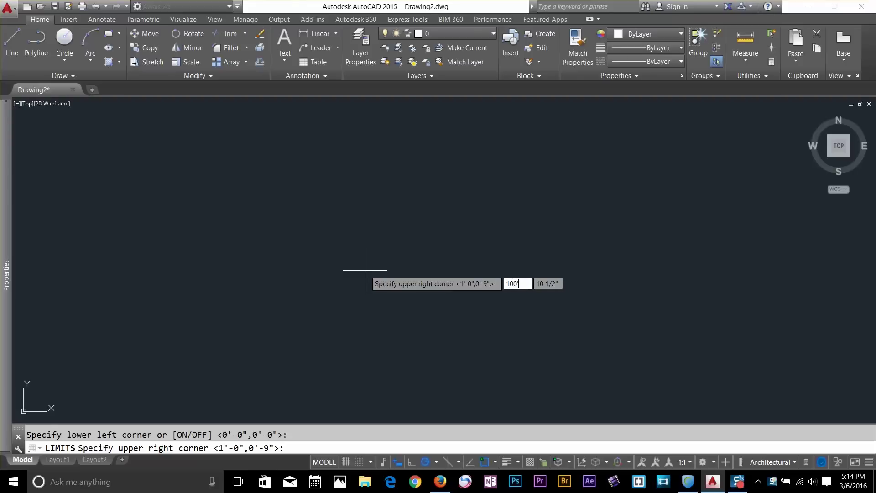
type("100'")
key("Tab")
type("100'")
key("Return")
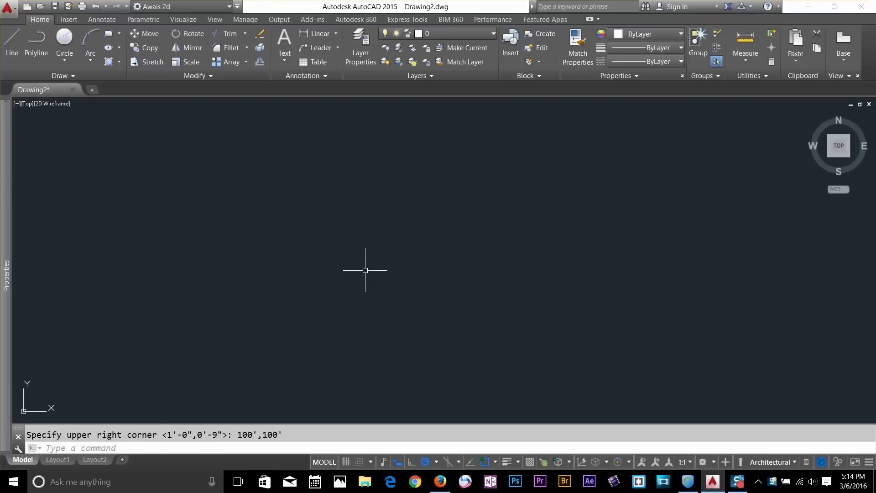
type("z")
key("Return")
type("a")
key("Return")
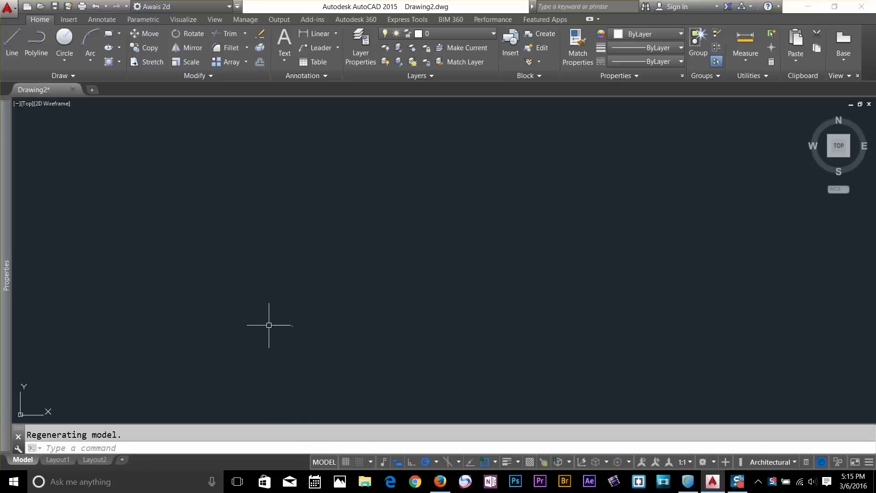
key("Escape")
Draw a rectangle with a length of 35' and a width of 60' using the Dimensions option
left_click(108, 33)
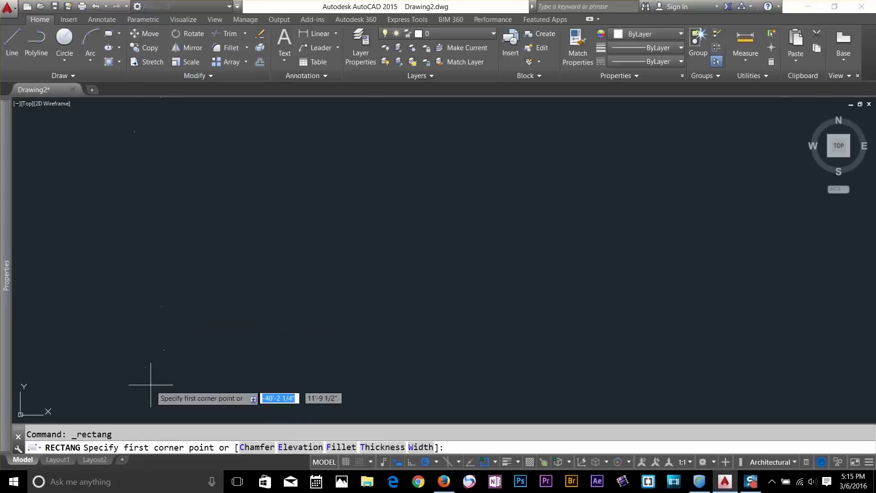
left_click(107, 390)
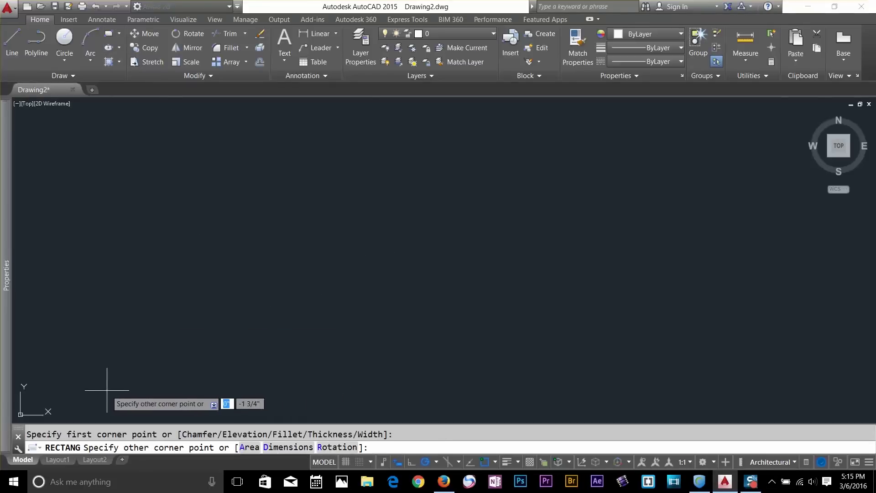
left_click(275, 452)
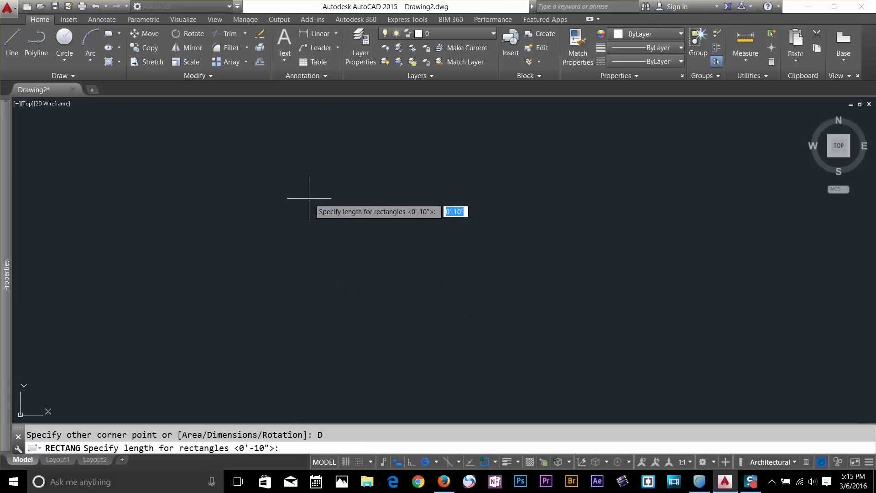
type("35'")
key("Return")
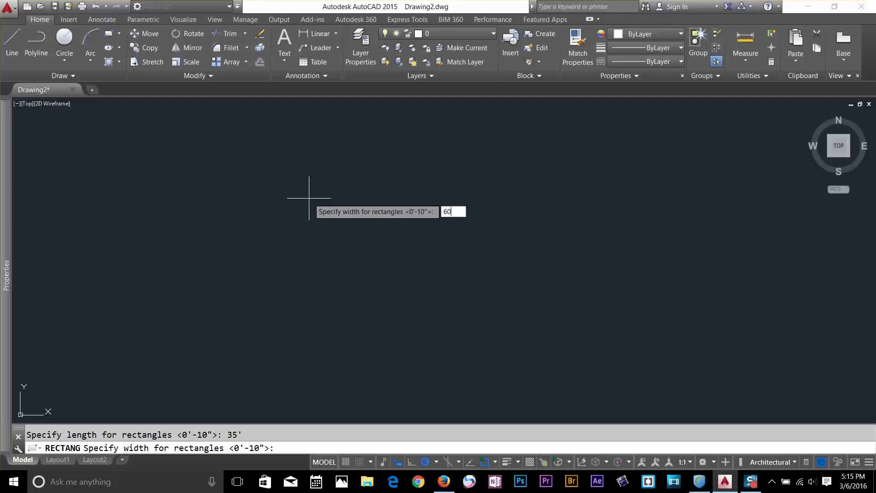
type("60'")
key("Return")
key("Return")
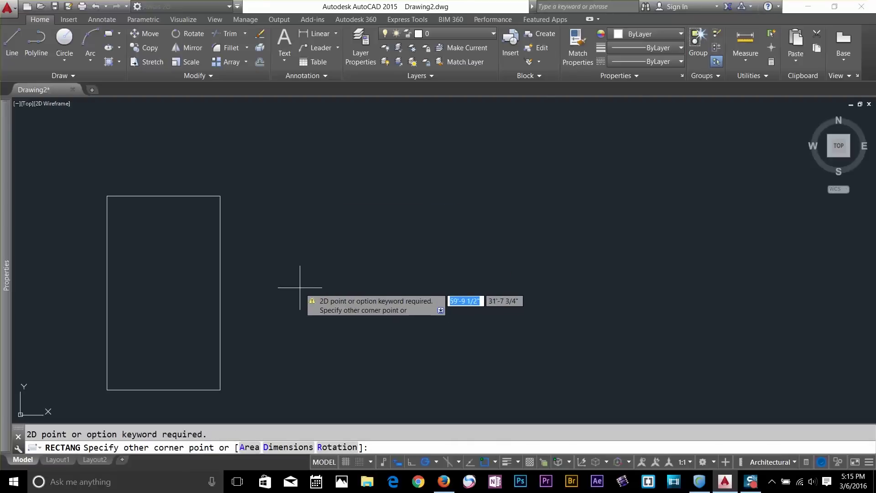
key("Escape")
key("Escape")
Explode the 35' by 60' rectangle into separate lines
middle_click_drag(304, 296, 439, 264)
scroll(365, 272, "up", 2)
type("z")
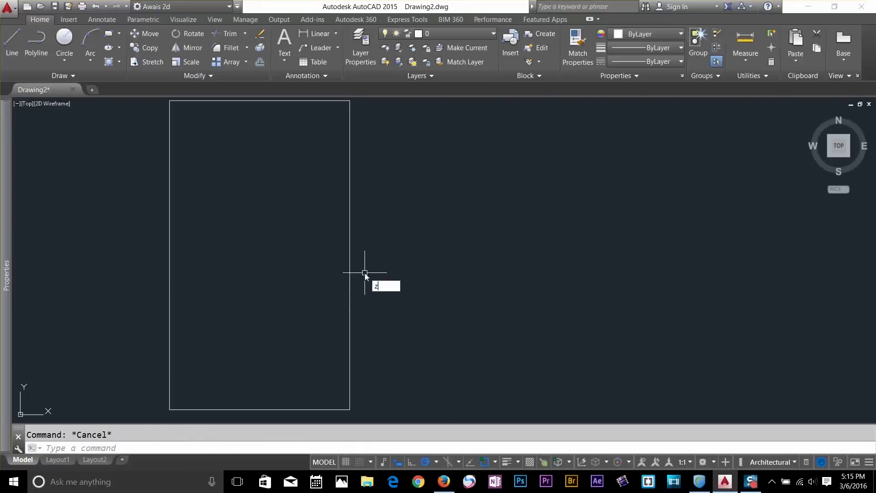
key("Return")
type("e")
key("Return")
key("Escape")
middle_click_drag(422, 285, 391, 242)
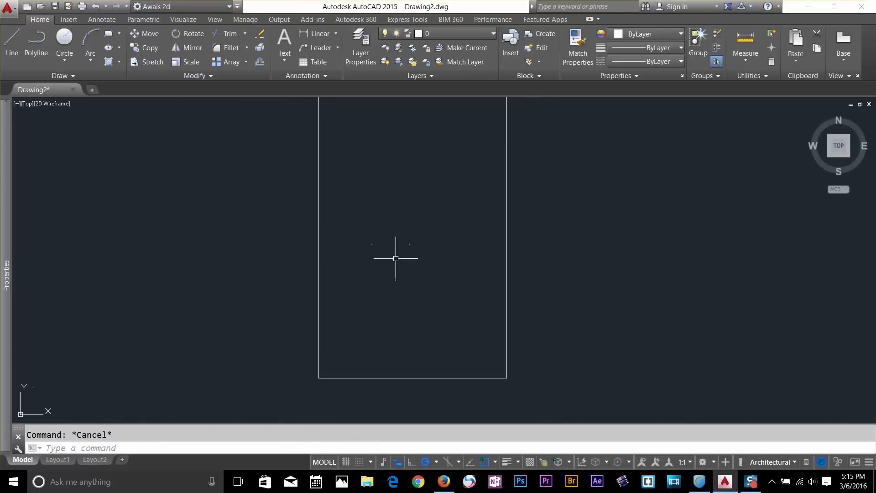
type("x")
key("Return")
left_click(509, 286)
left_click(489, 312)
key("Return")
key("Escape")
Offset the rectangle's bottom edge 10' upward into the plot
type("o")
key("Return")
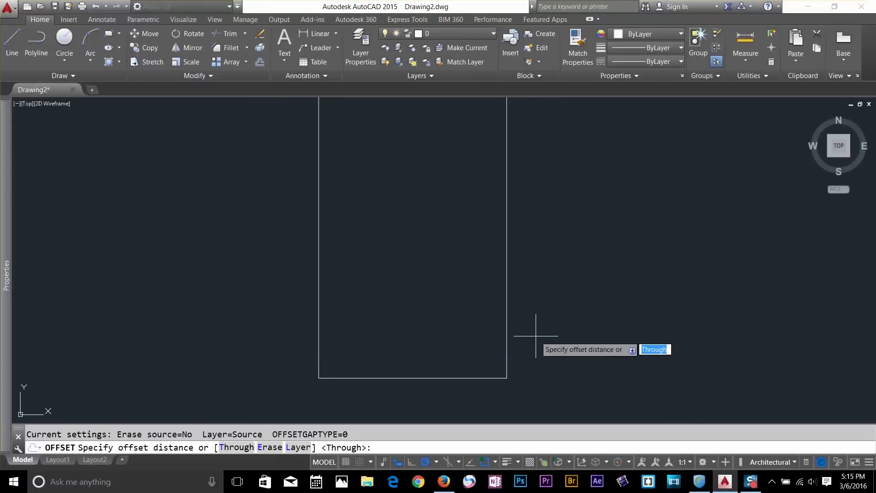
key("Return")
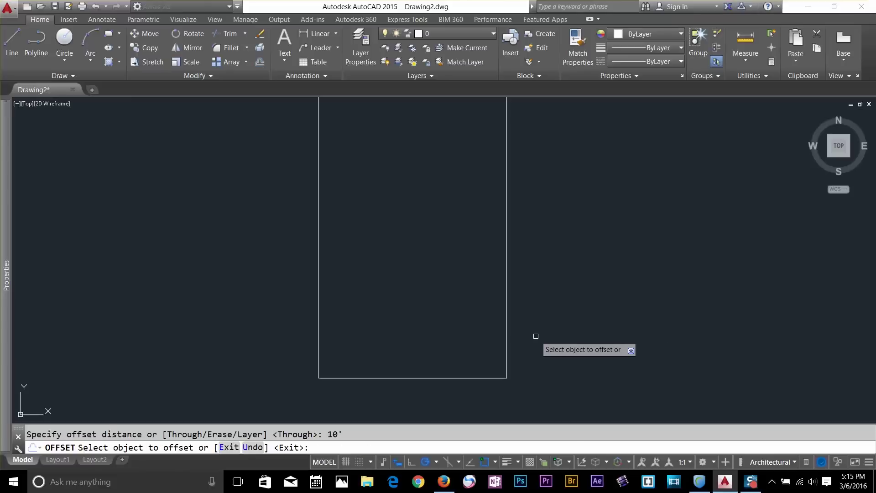
left_click(401, 376)
left_click(410, 341)
key("Escape")
Offset the rectangle's left edge 4' inward
mouse_move(446, 270)
middle_mouse_down()
mouse_move(443, 318)
mouse_move(450, 252)
middle_mouse_up()
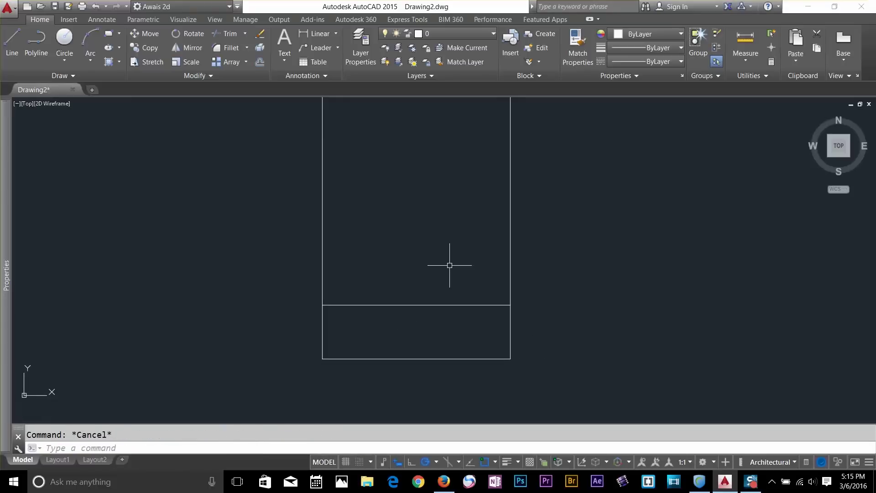
type("o")
key("Return")
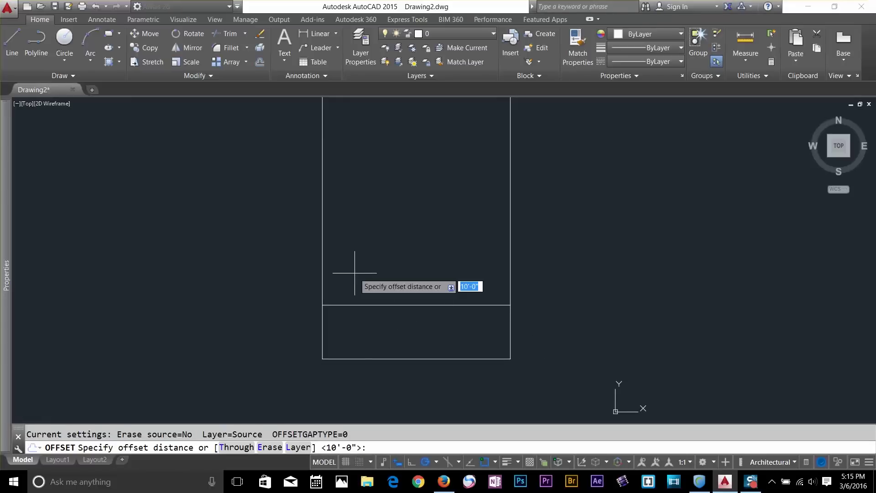
type("4'")
key("Return")
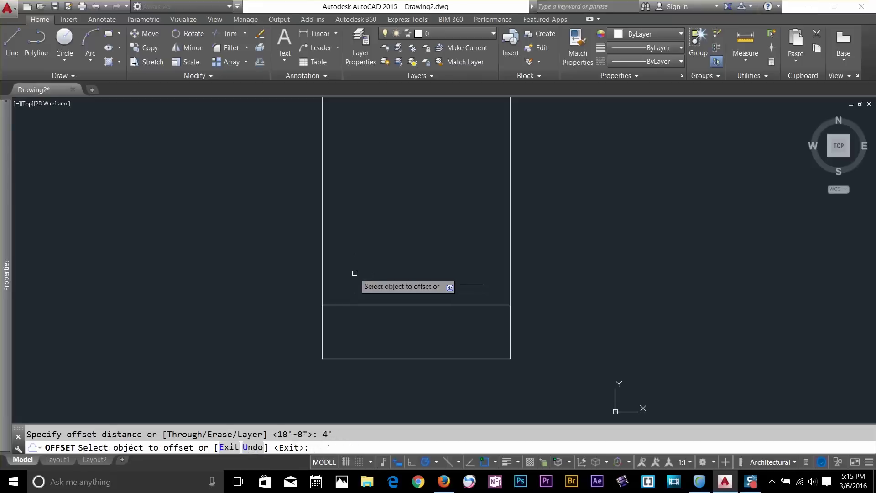
left_click(324, 245)
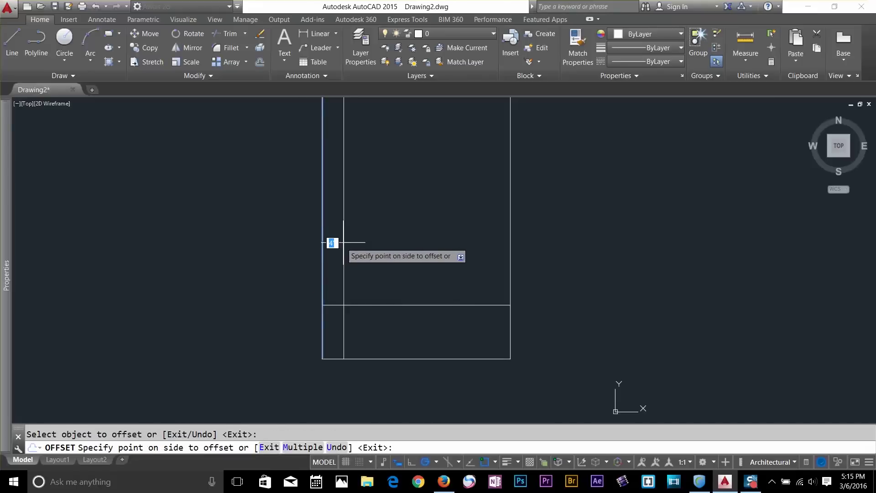
left_click(458, 245)
key("Escape")
Offset the rectangle's right edge 4'9" inward
type("o")
key("Return")
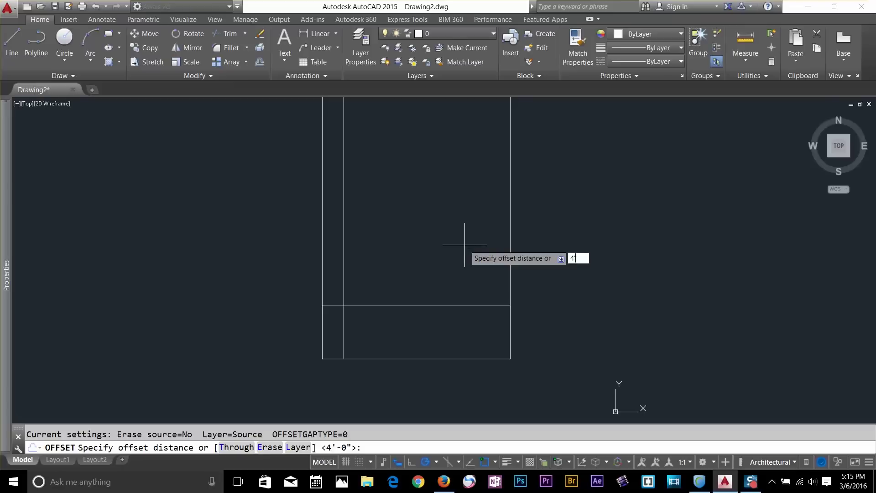
key("Return")
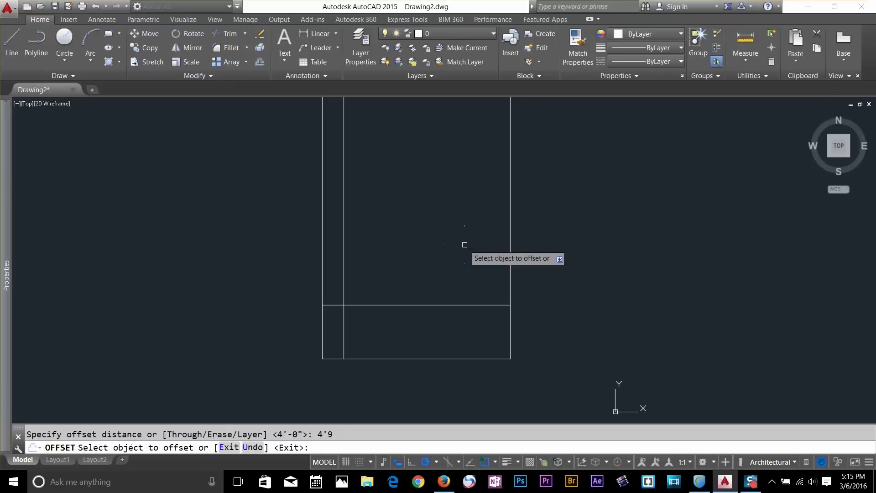
left_click(511, 233)
left_click(488, 242)
key("Escape")
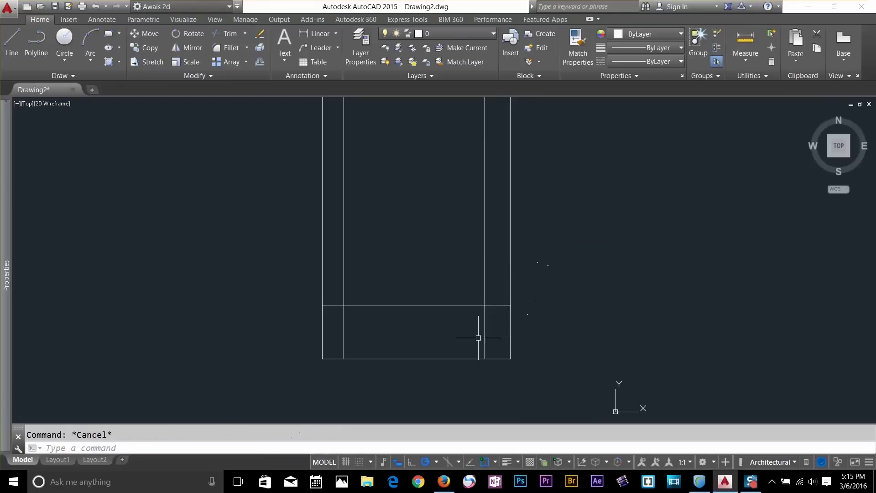
Trim the overlapping ends of the inner lines at both lower corners to form clean inner corners
type("tr")
key("Return")
key("Return")
left_click(485, 316)
left_click(343, 322)
left_click(333, 305)
left_click(498, 306)
key("Escape")
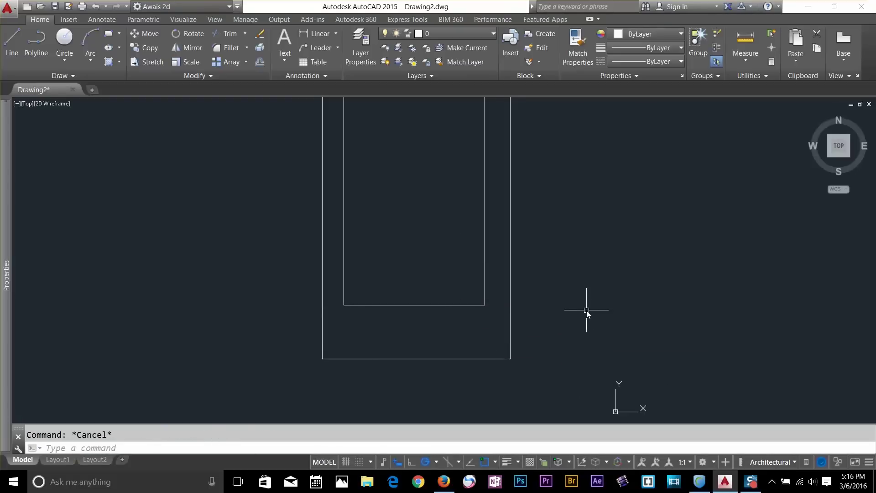
Offset the outer right edge 15' inward
type("o")
key("Return")
type("15'")
key("Return")
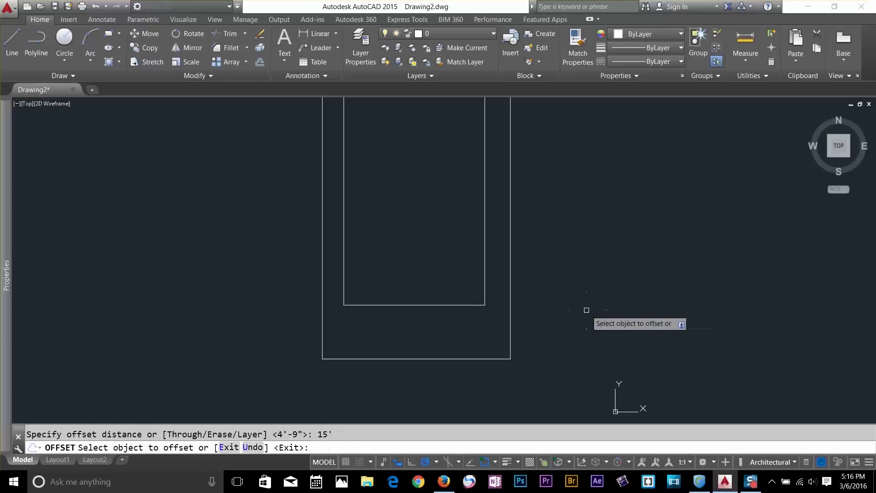
left_click(510, 327)
left_click(484, 332)
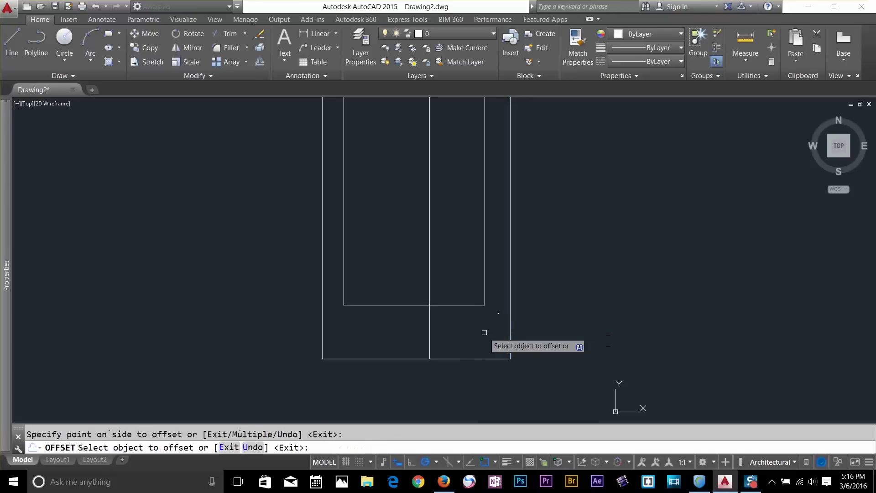
Try offsetting the outer bottom edge 15' upward, and erase the resulting line
left_click(472, 359)
left_click(483, 287)
key("Escape")
left_click(478, 259)
left_click(474, 275)
key("Delete")
Offset the outer bottom edge 25' upward across the plot
type("o")
key("Return")
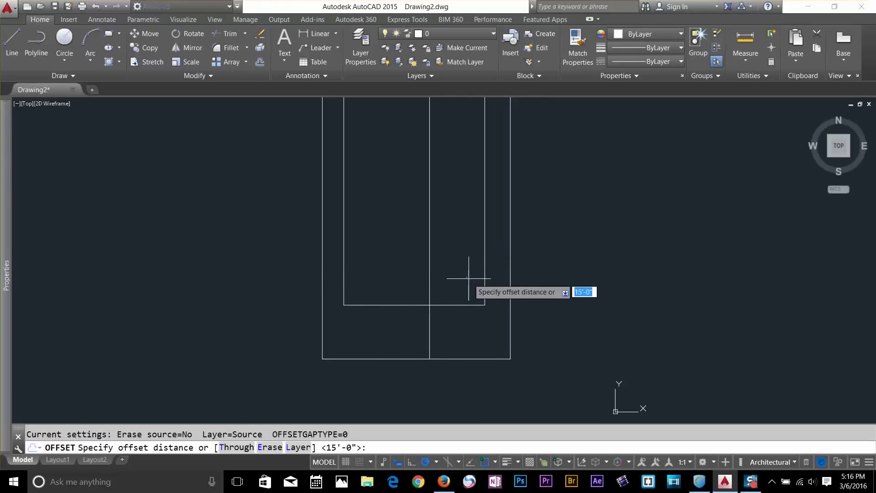
type("25'")
key("Return")
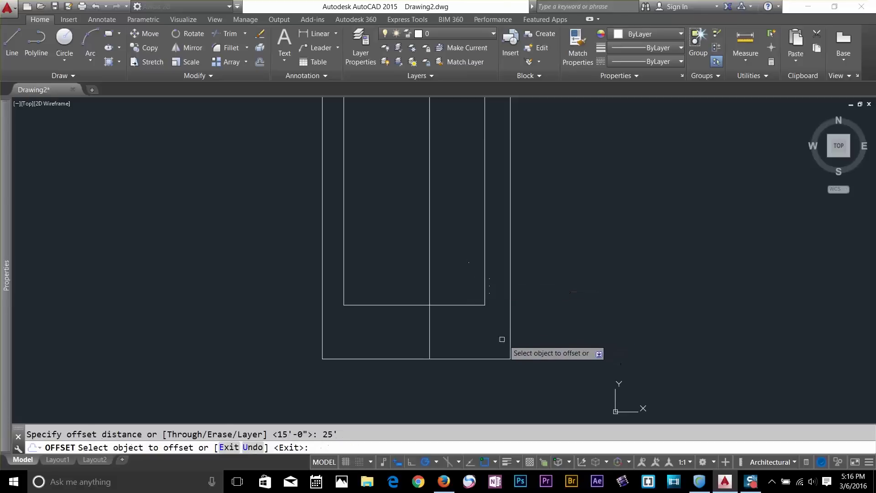
left_click(488, 358)
left_click(493, 329)
key("Escape")
Trim the intersecting inner lines so the inner outline steps in at its lower right corner
scroll(598, 320, "down", 2)
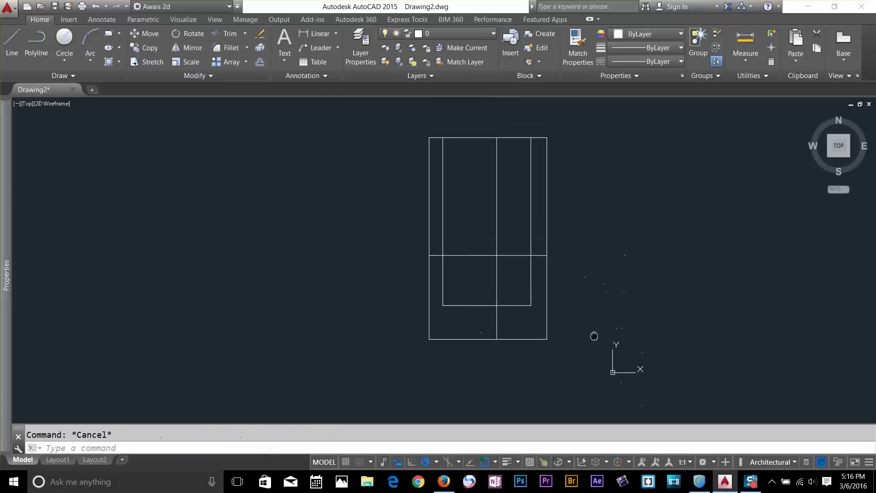
scroll(583, 295, "up", 2)
type("tr")
key("Return")
key("Return")
left_click(441, 339)
left_click(469, 312)
left_click(493, 300)
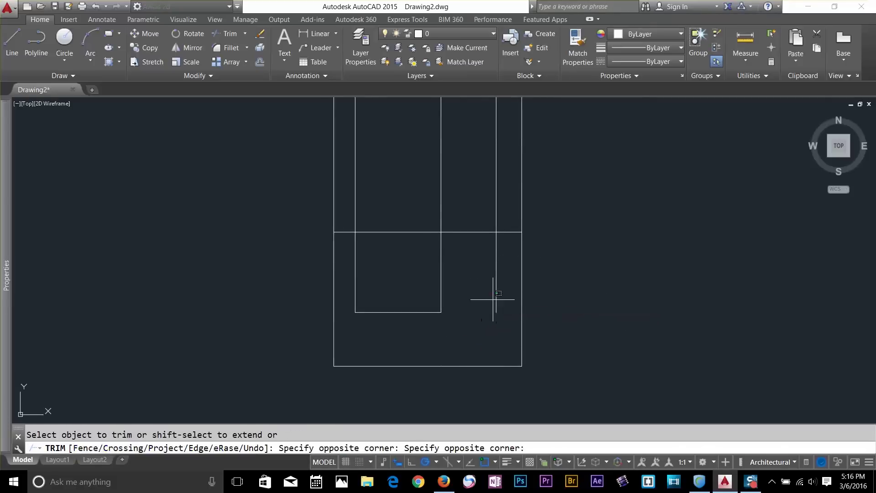
left_click(504, 266)
left_click(427, 232)
left_click(440, 220)
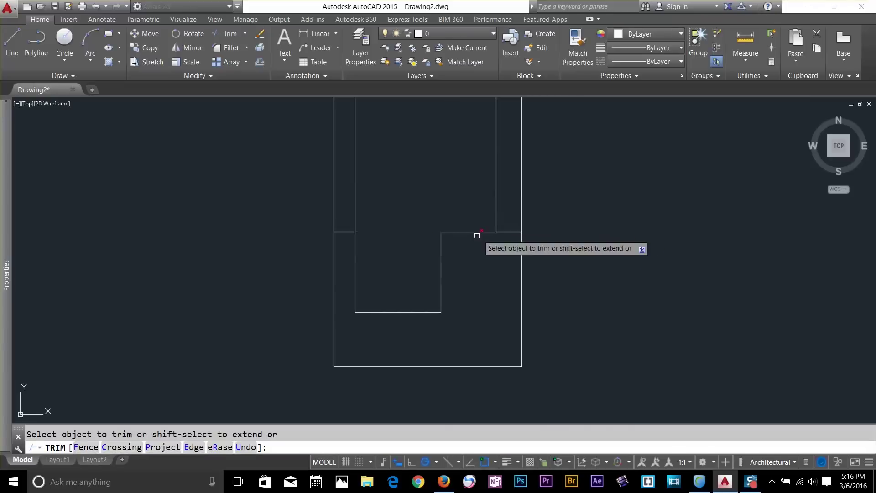
key("Escape")
Erase the leftover horizontal stub in the left strip and trim the matching stub in the right strip
left_click(343, 235)
left_click(347, 236)
key("Delete")
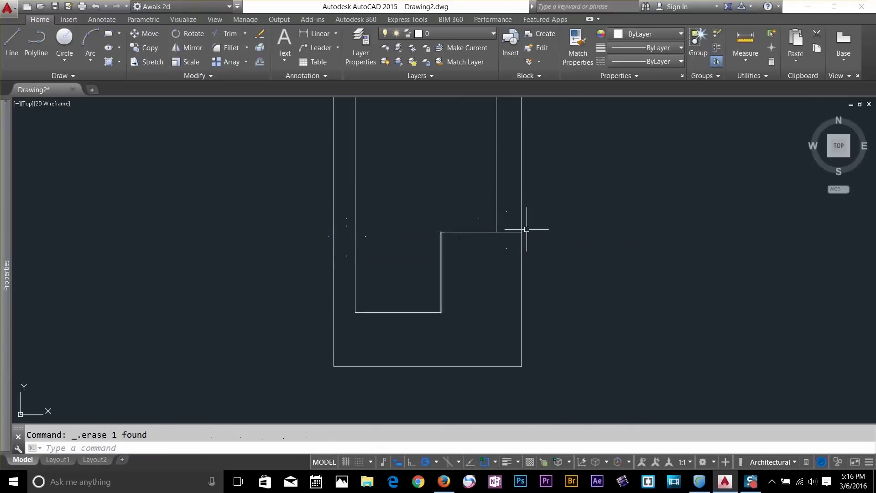
type("tr")
key("Return")
key("Return")
key("Escape")
key("Escape")
Offset the rectangle's top edge 4' downward
middle_click_drag(487, 243, 495, 296)
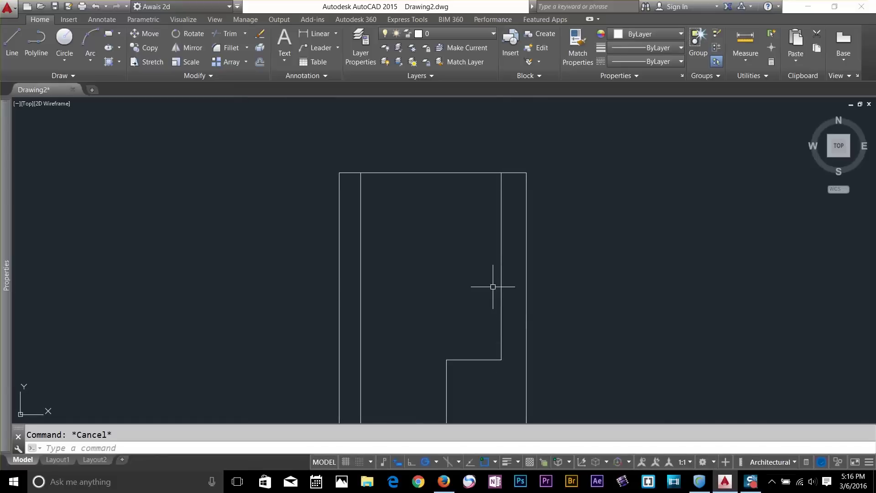
type("o")
key("Return")
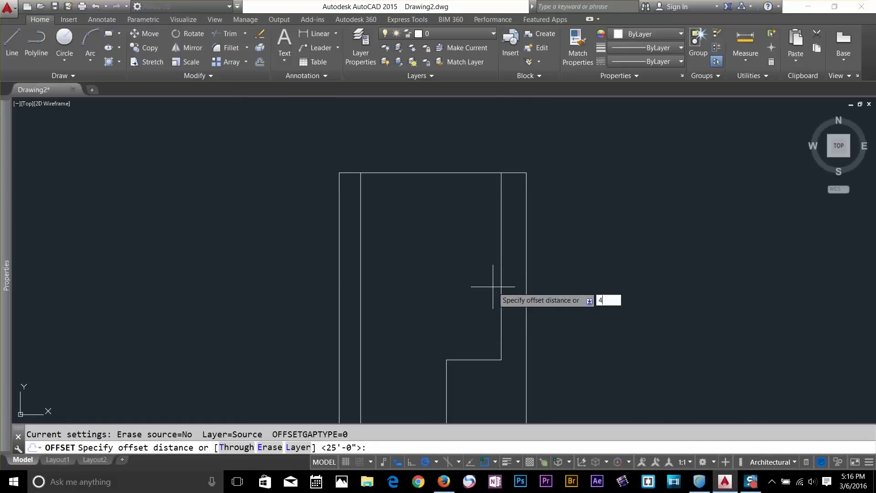
key("Return")
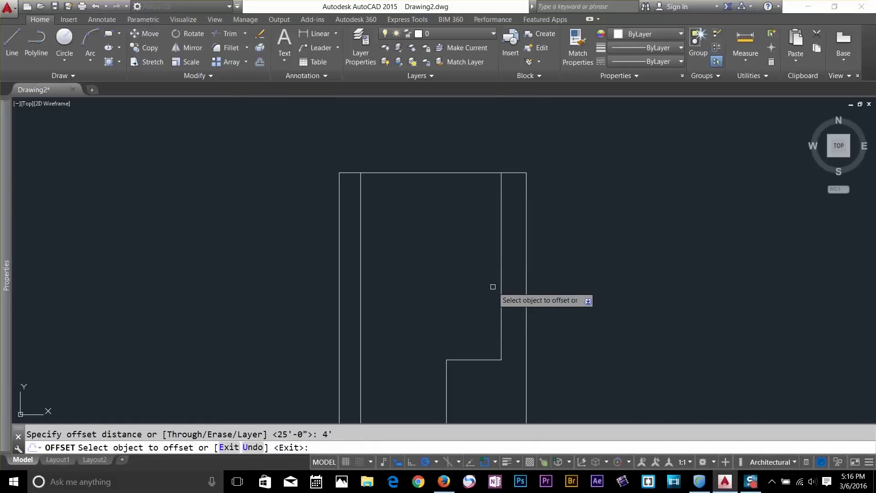
left_click(501, 173)
left_click(480, 223)
key("Escape")
key("Escape")
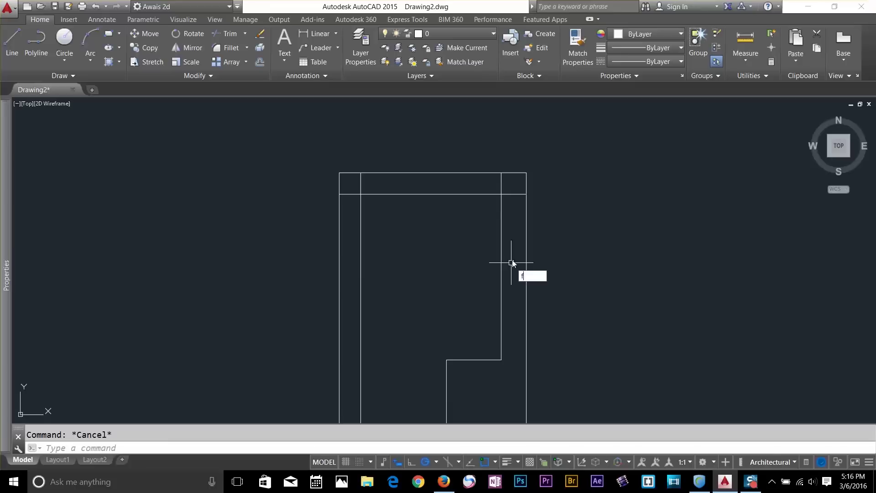
Fillet the inner outline's top line with its right and left vertical lines to form clean upper corners
type("f")
key("Return")
left_click(499, 195)
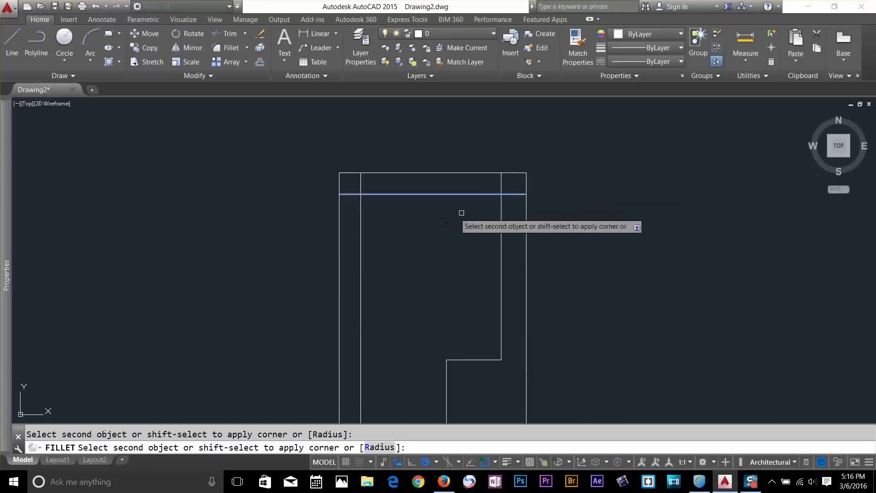
left_click(500, 207)
key("Return")
left_click(361, 210)
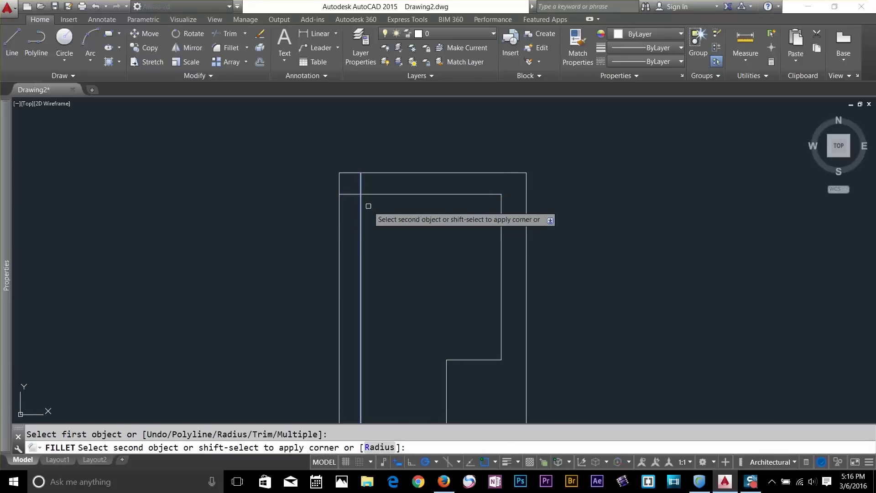
left_click(374, 194)
key("Escape")
Offset the inner outline's top, left and bottom edges 9" inward
middle_click_drag(433, 253, 475, 164)
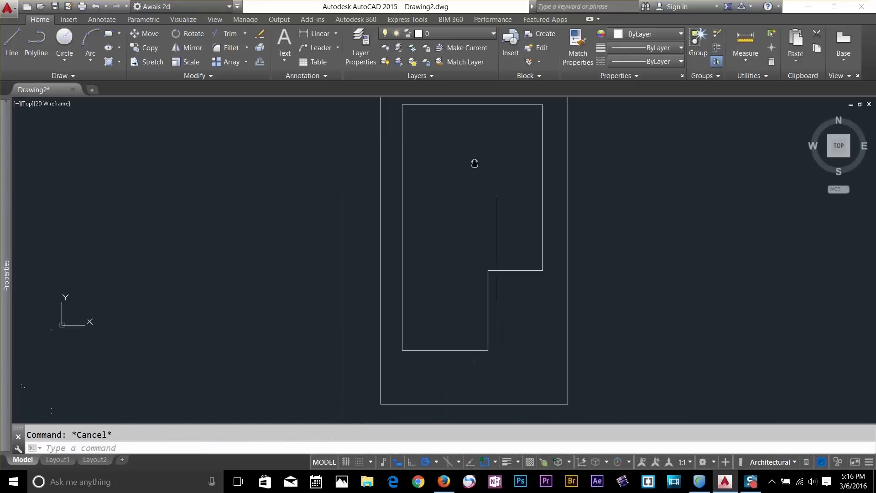
middle_click_drag(534, 219, 534, 266)
type("o")
key("Return")
type("9")
key("Return")
left_click(461, 152)
left_click(445, 191)
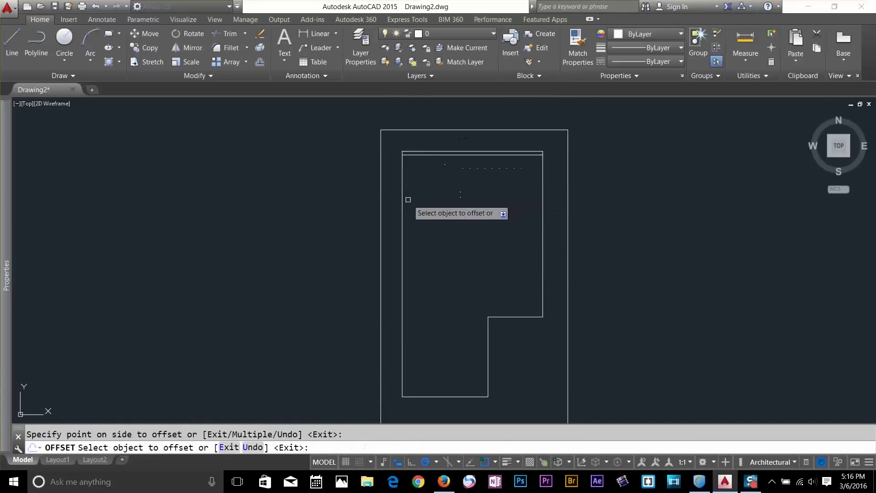
left_click(403, 208)
left_click(415, 210)
left_click(464, 398)
left_click(473, 365)
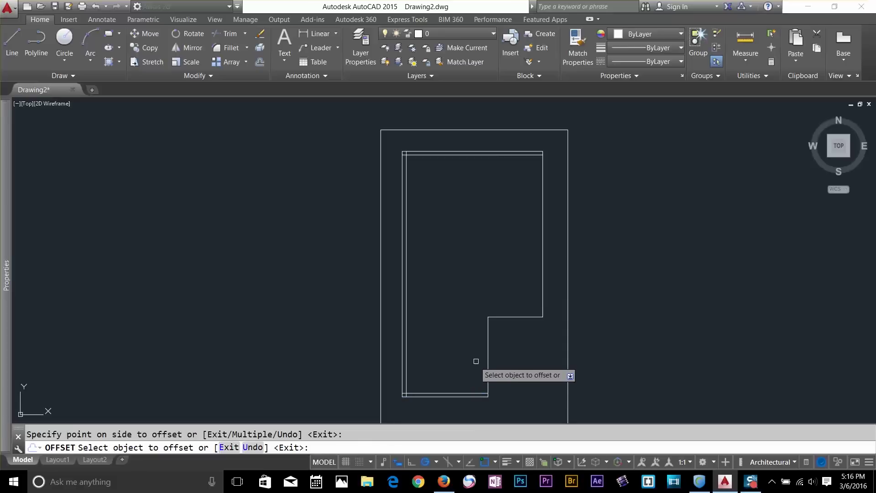
Offset the inner outline's stepped vertical and horizontal edges and its right edge 9" inward as well
left_click(488, 358)
left_click(467, 357)
left_click(505, 317)
left_click(510, 309)
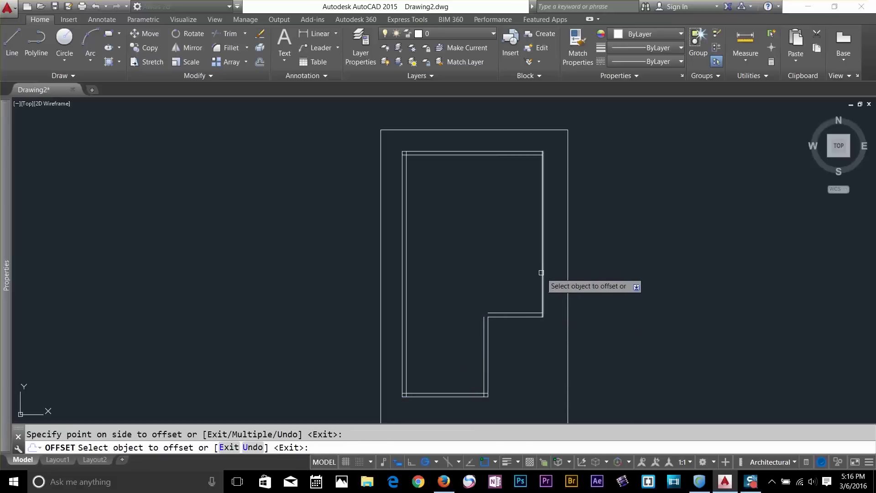
key("Escape")
Fillet the offset wall lines at the lower left, upper left and upper right corners
scroll(477, 336, "up", 4)
scroll(462, 316, "down", 4)
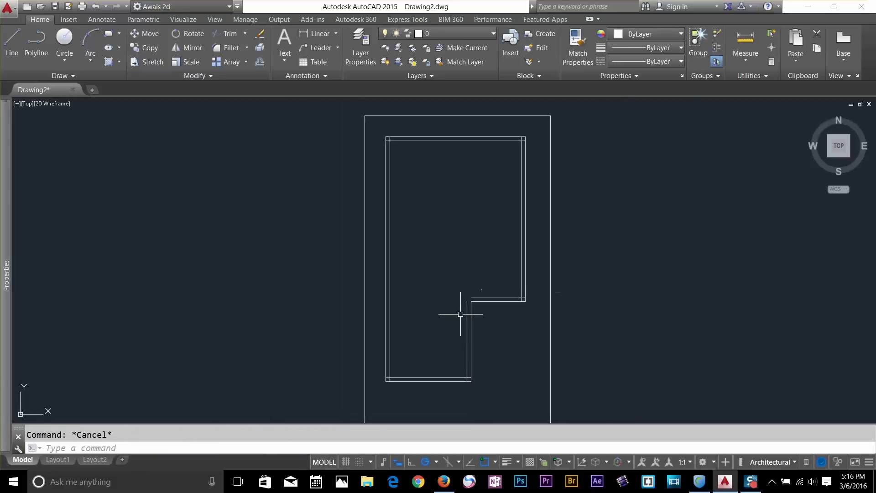
type("f")
key("Return")
left_click(398, 378)
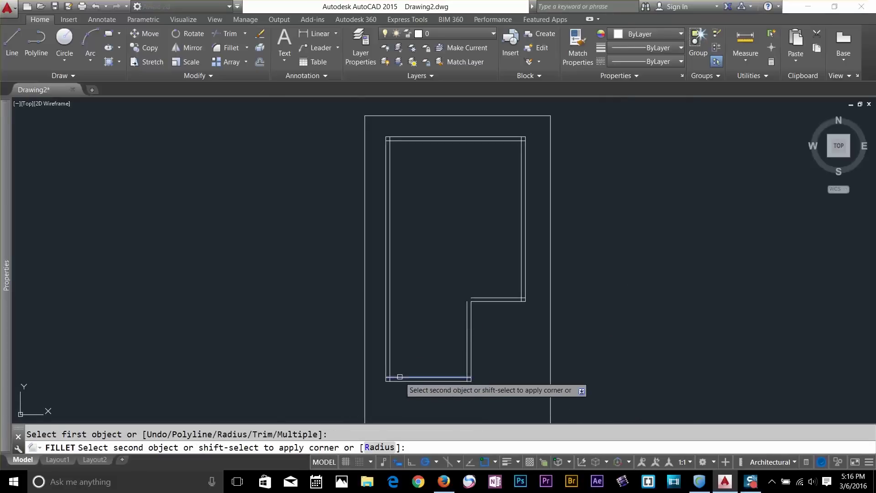
left_click(392, 361)
key("Return")
left_click(390, 158)
left_click(396, 140)
key("Return")
left_click(520, 167)
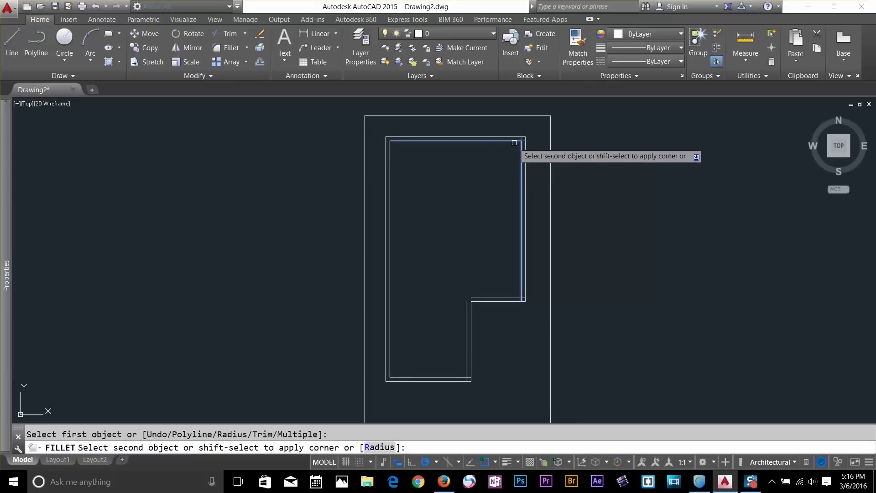
left_click(513, 142)
Fillet the offset wall lines at the step's inner corner, the right wall's lower corner and the bottom right corner
key("Return")
left_click(468, 310)
left_click(503, 299)
key("Return")
left_click(521, 290)
left_click(502, 298)
key("Return")
left_click(468, 373)
key("Escape")
Extend the step's two horizontal wall lines to the left wall and its outer vertical line up to the partition's upper line
scroll(656, 344, "up", 4)
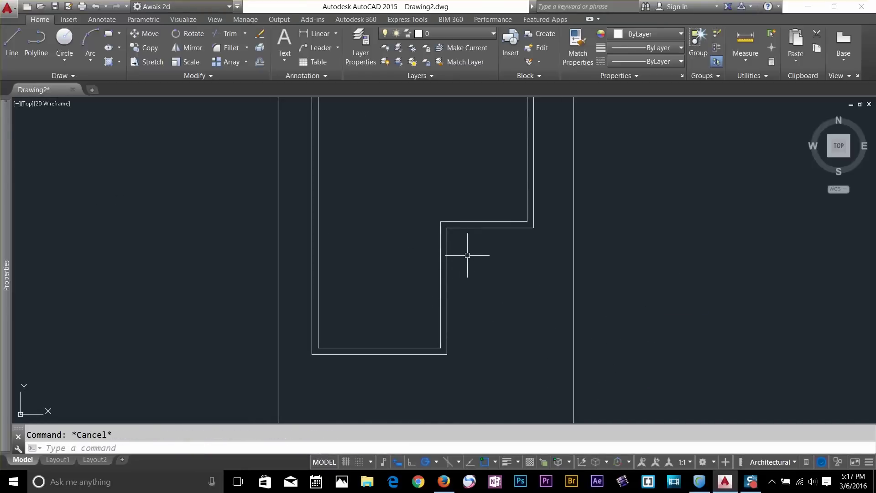
key("Return")
key("Return")
left_click(455, 219)
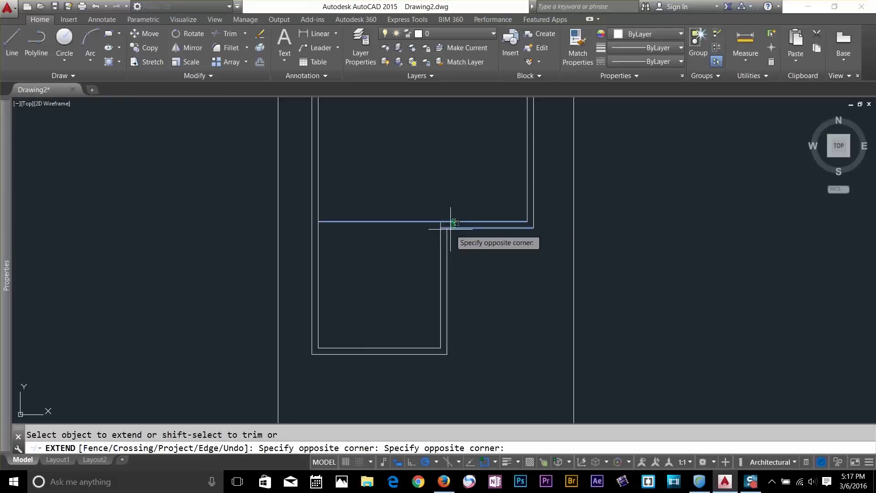
left_click(450, 225)
left_click(448, 229)
left_click(453, 228)
left_click(453, 229)
key("Escape")
key("Escape")
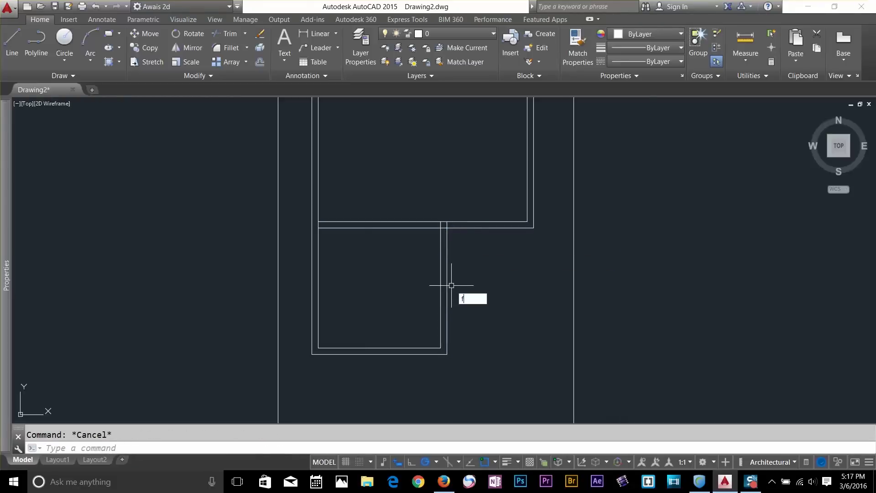
type("f")
key("Return")
scroll(446, 244, "up", 5)
key("Escape")
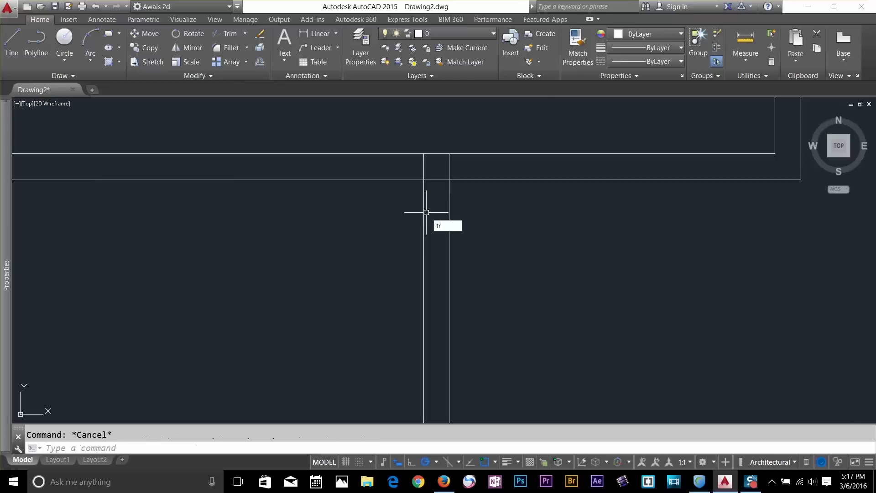
Trim the overlapping line pieces where the lower vertical wall meets the horizontal partition
key("Return")
type("f")
key("Return")
left_click(412, 171)
left_click(436, 193)
key("Return")
Trim the left wall's inner line between the two partition lines to open the junction
scroll(457, 230, "down", 2)
middle_click_drag(462, 231, 556, 250)
scroll(337, 220, "up", 2)
left_click(359, 219)
left_click(349, 220)
scroll(370, 231, "down", 2)
middle_click_drag(408, 239, 382, 173)
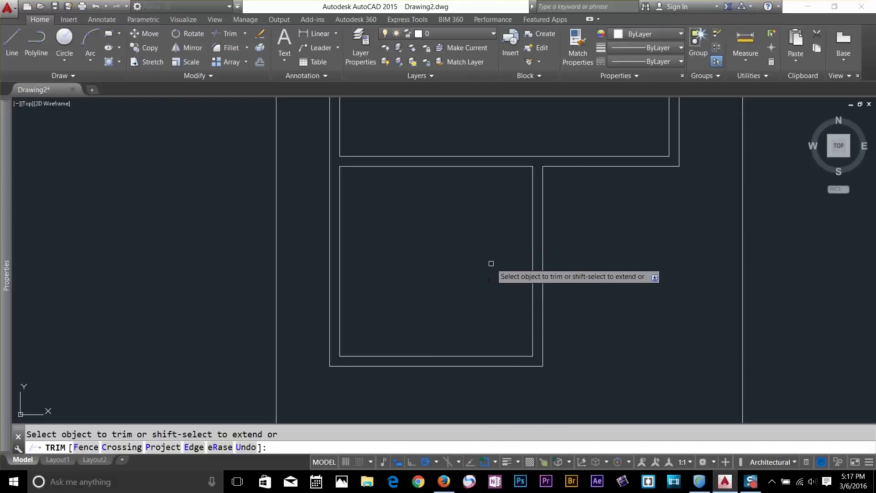
middle_click_drag(529, 235, 475, 293)
key("Escape")
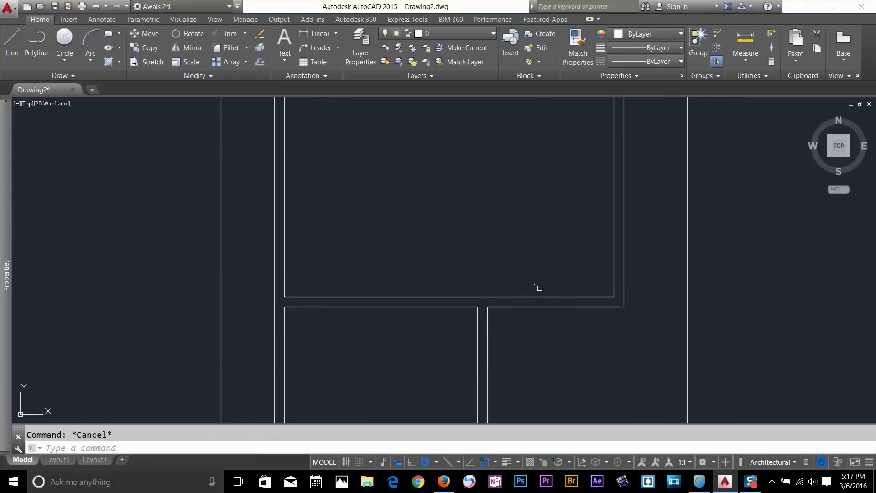
Try offsetting the partition's upper line 20' upward, and erase the copy
middle_click_drag(580, 271, 572, 297)
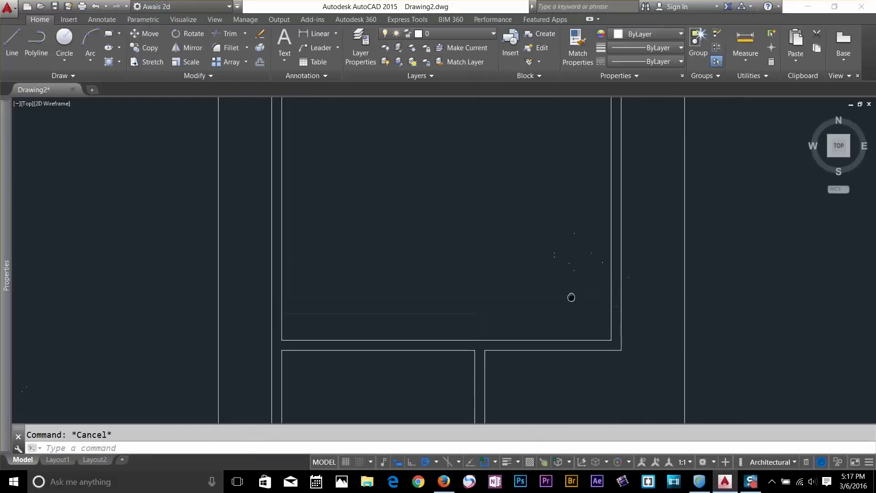
type("o")
key("Return")
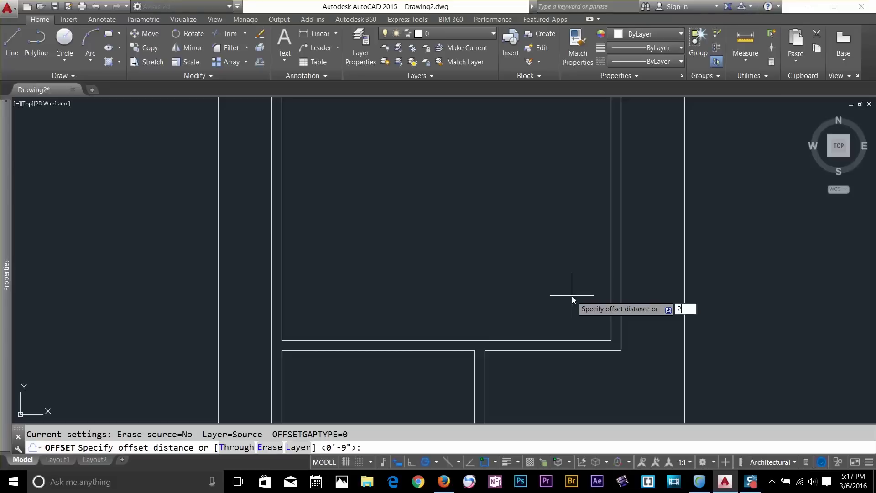
key("Return")
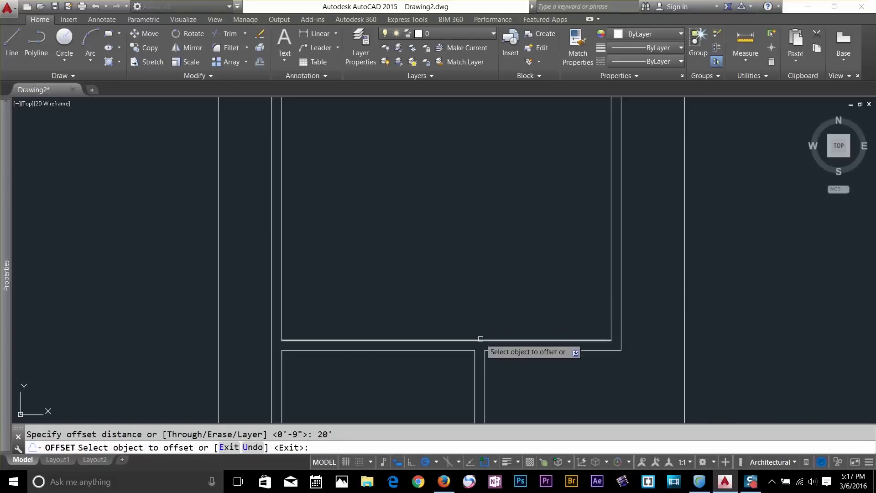
scroll(524, 245, "down", 4)
key("Escape")
left_click(521, 215)
left_click(506, 252)
key("Delete")
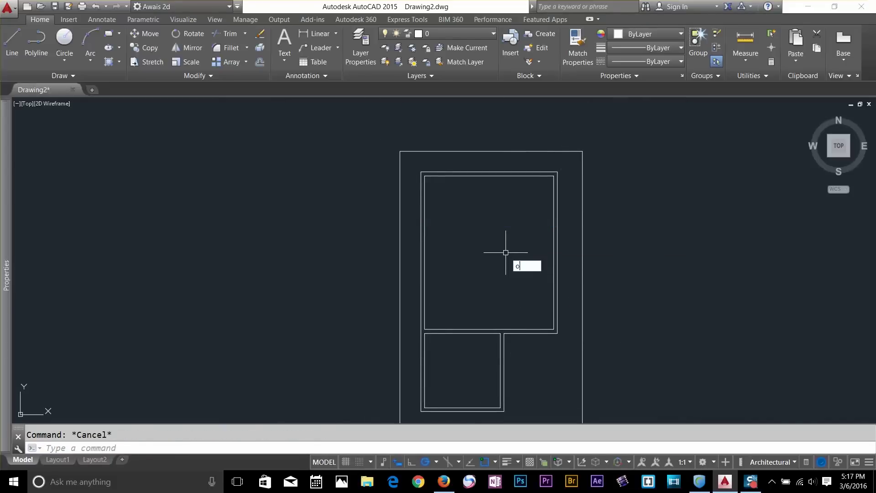
Offset the partition's upper line 12' upward across the large upper room
key("Return")
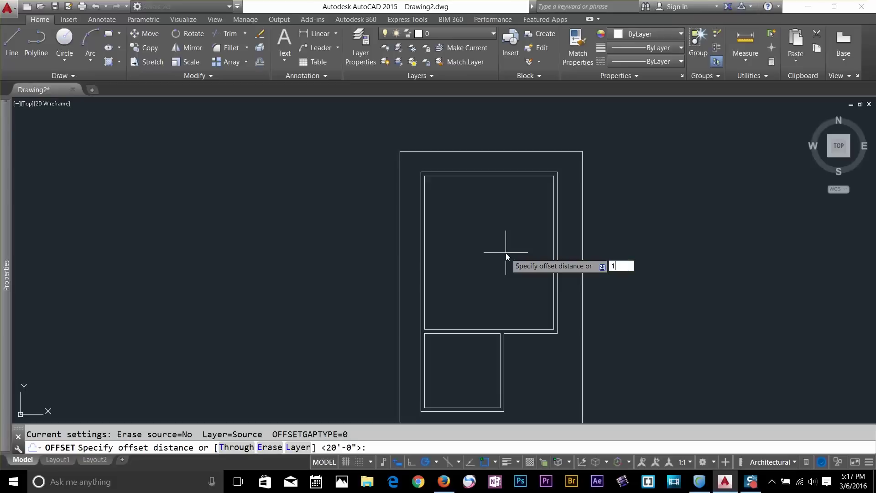
type("12")
key("Return")
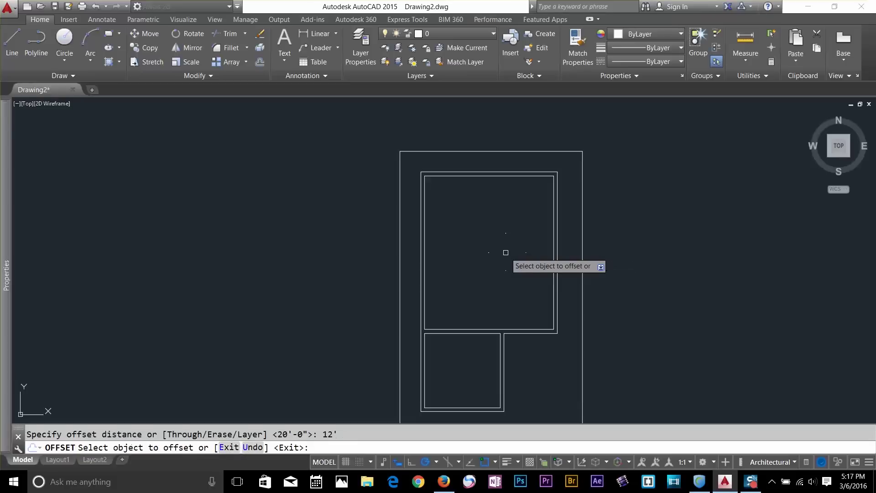
left_click(506, 329)
left_click(516, 309)
key("Escape")
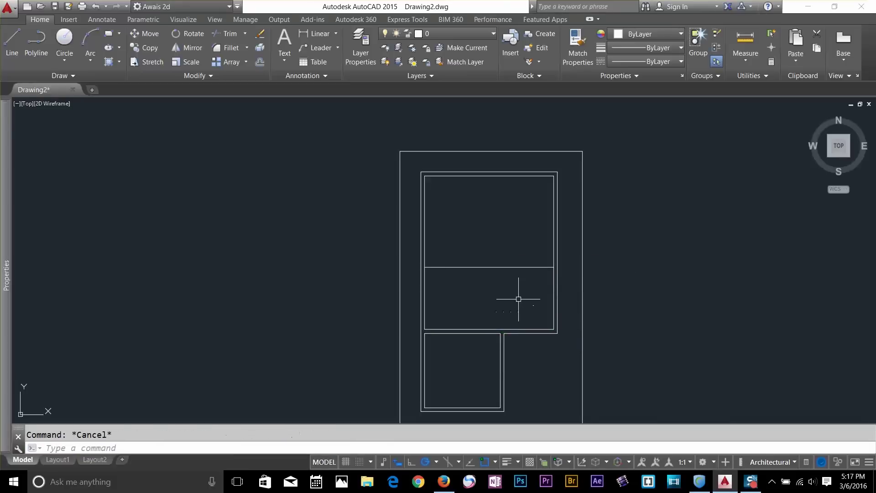
Offset the new horizontal line 9" upward to give the second partition its thickness
key("Return")
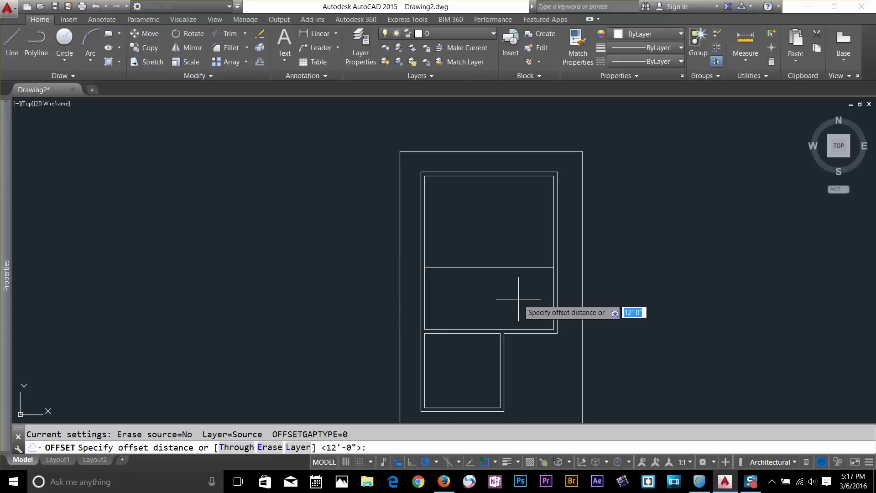
type("9")
key("Return")
left_click(507, 267)
left_click(521, 249)
key("Escape")
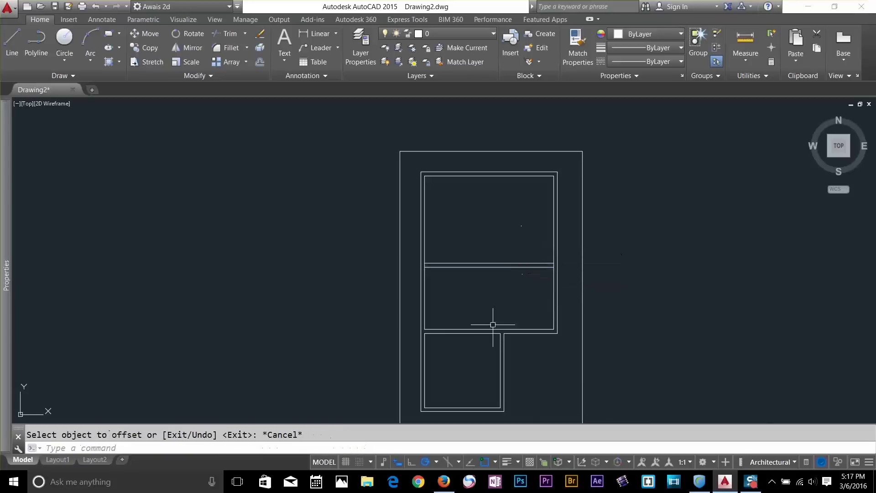
Extend both lines of the upper partition to the outer wall lines on both sides
scroll(478, 277, "up", 4)
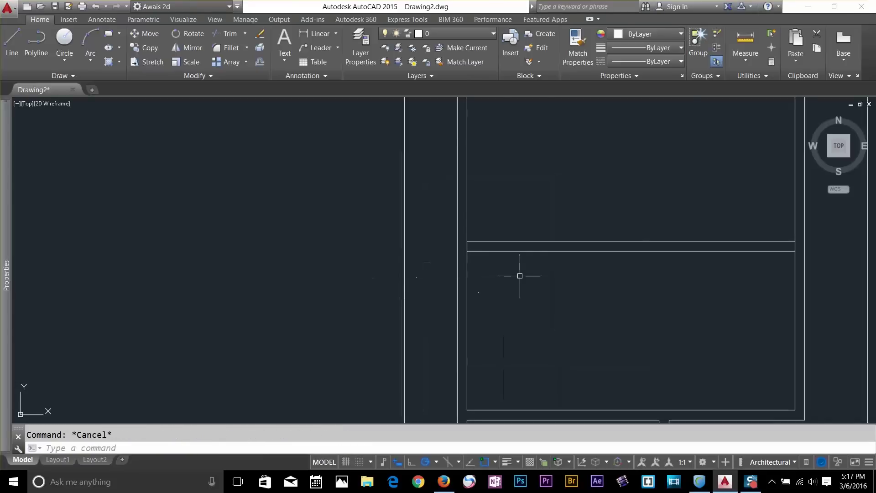
key("Return")
key("Return")
left_click(484, 254)
left_click(486, 238)
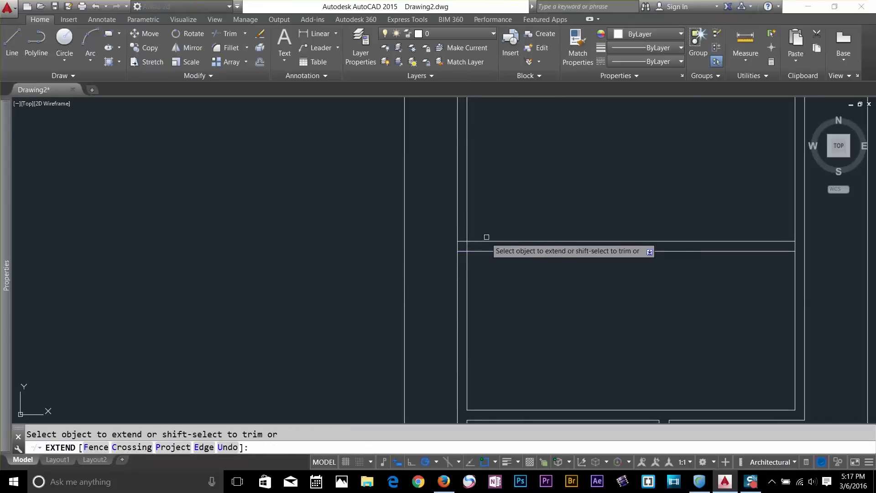
key("Escape")
scroll(715, 321, "down", 2)
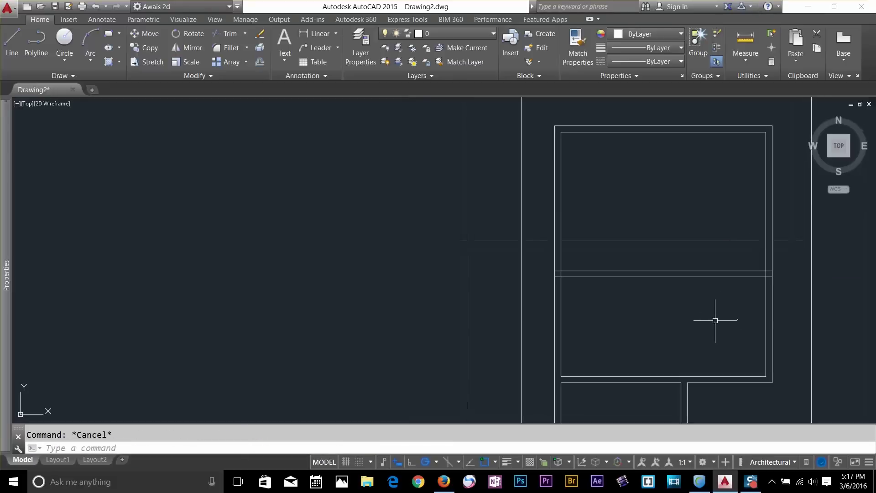
Try offsetting the right wall's outer line 6' inward, and erase the copy
middle_click_drag(699, 327, 587, 245)
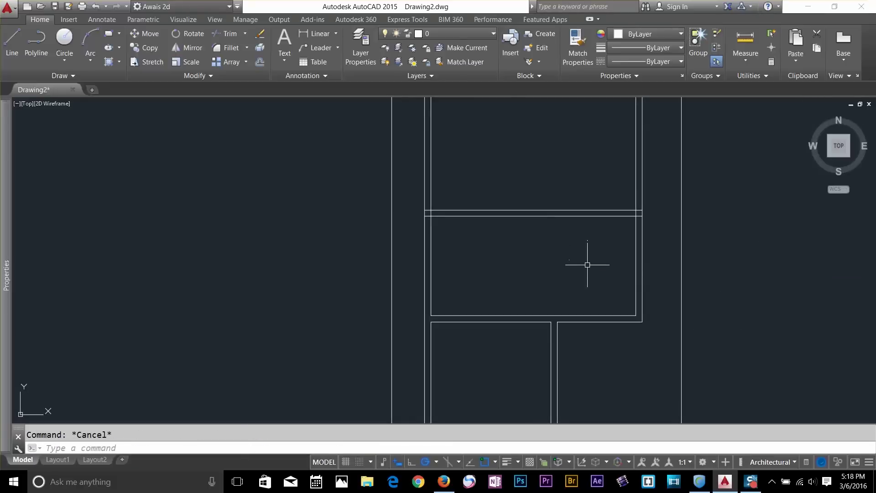
type("o")
key("Return")
key("Return")
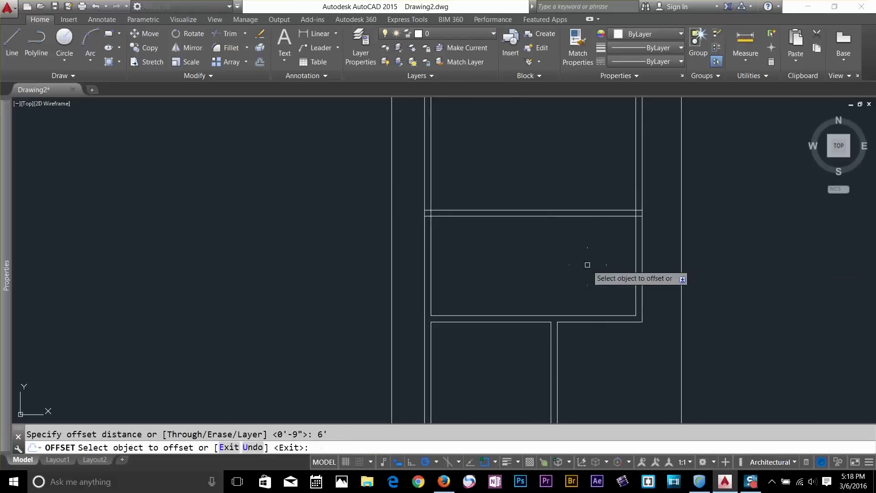
left_click(642, 256)
left_click(612, 257)
key("Escape")
left_click(630, 282)
left_click(572, 275)
key("Delete")
Offset the right wall's outer line 5' inward
type("o")
key("Return")
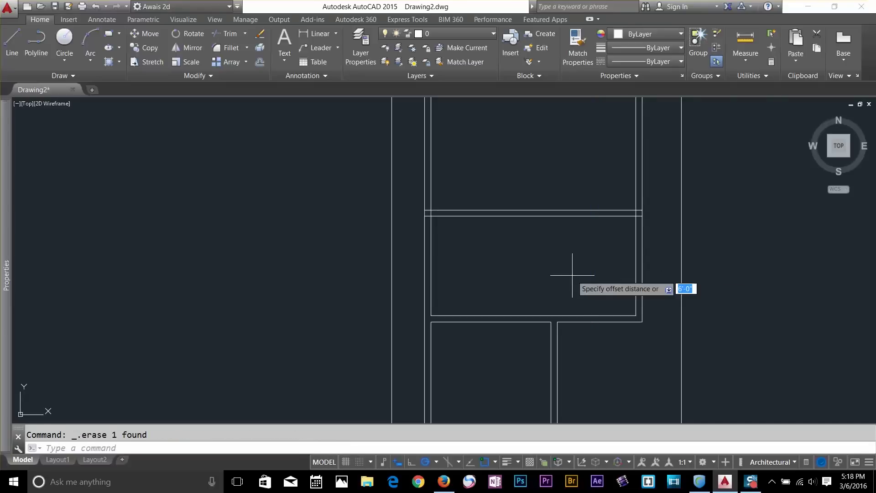
key("Return")
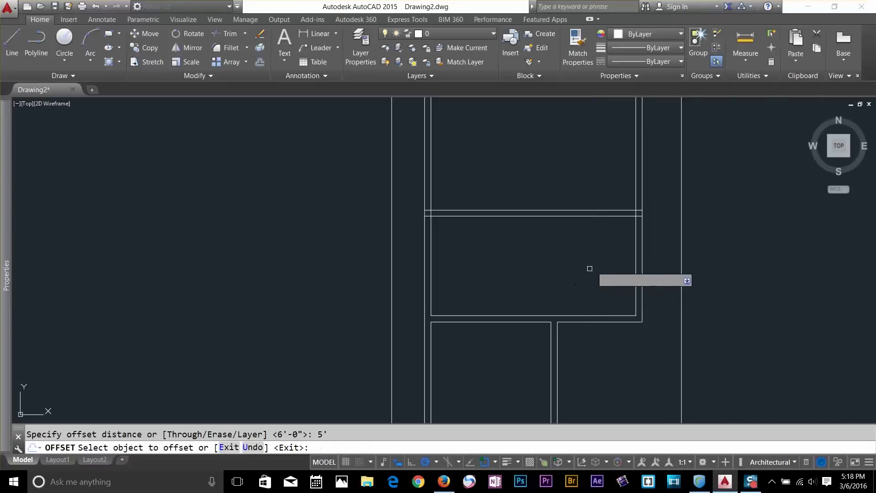
left_click(643, 268)
left_click(607, 260)
key("Escape")
Offset the new vertical line 9" to its left to form a double-line wall
type("o")
key("Return")
type("9")
key("Return")
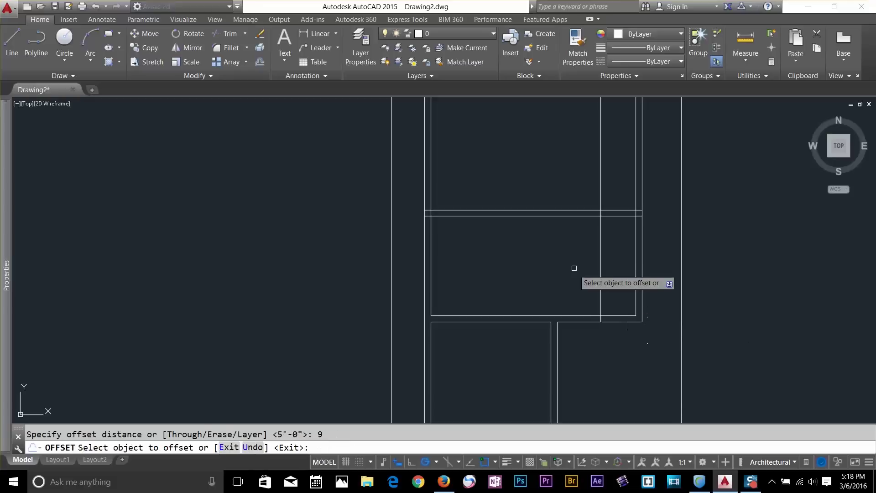
left_click(601, 260)
left_click(577, 259)
key("Escape")
Trim away the old right wall below the upper partition, along with the lower partition's ends beyond the new vertical wall
type("tr")
key("Return")
key("Return")
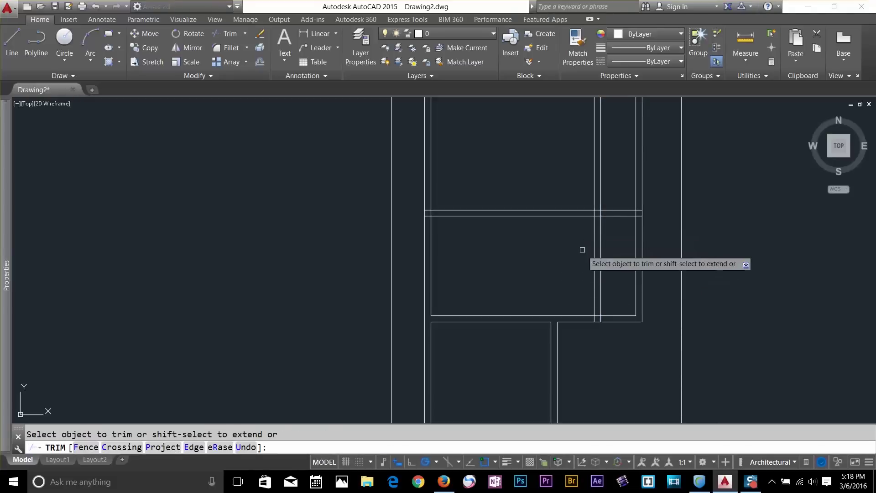
left_click(603, 242)
left_click(649, 250)
key("Escape")
key("Return")
key("Return")
key("Escape")
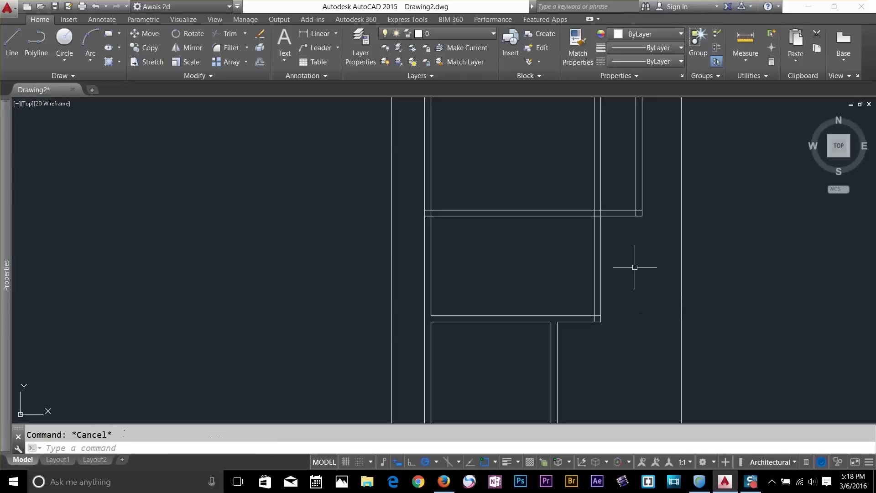
Trim off the new vertical wall's two lines above the upper partition
middle_click_drag(639, 237, 608, 275)
scroll(618, 225, "up", 2)
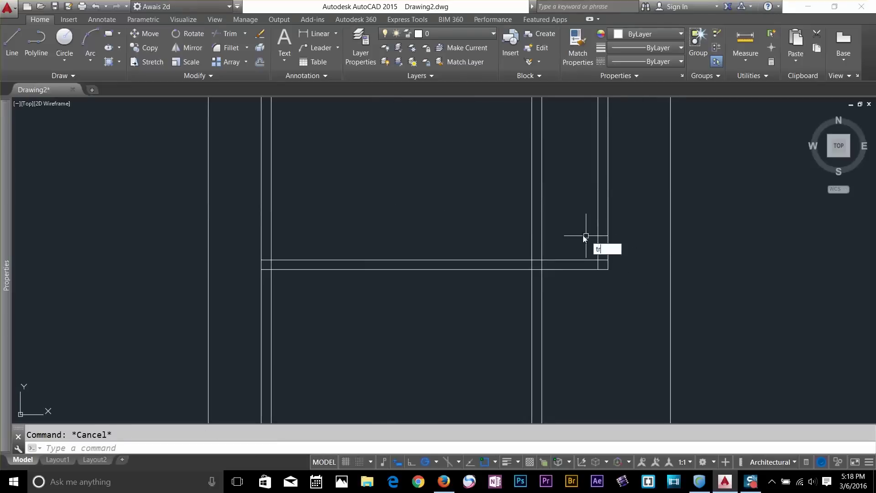
key("Return")
key("Return")
middle_click_drag(473, 274, 567, 220)
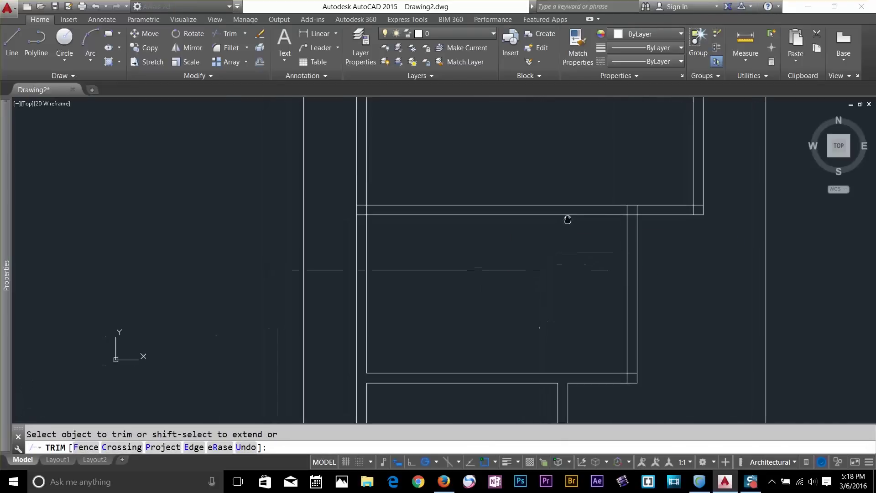
key("Escape")
left_click(566, 189)
key("Escape")
key("Return")
key("Return")
key("Escape")
key("Escape")
middle_click_drag(598, 227, 499, 323)
scroll(499, 323, "down", 2)
type("o")
key("Return")
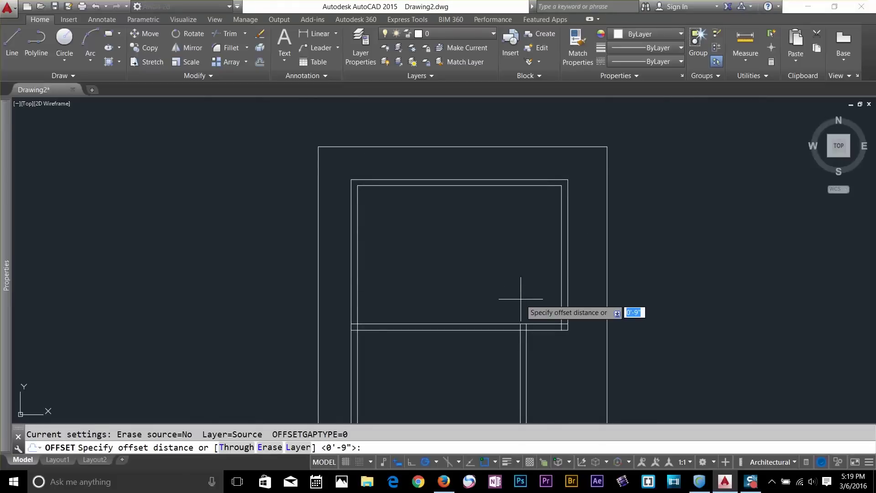
key("Escape")
Draw a vertical line from the midpoint of the top wall's inner line down to the upper partition, about 16'-9" long
type("l")
key("Return")
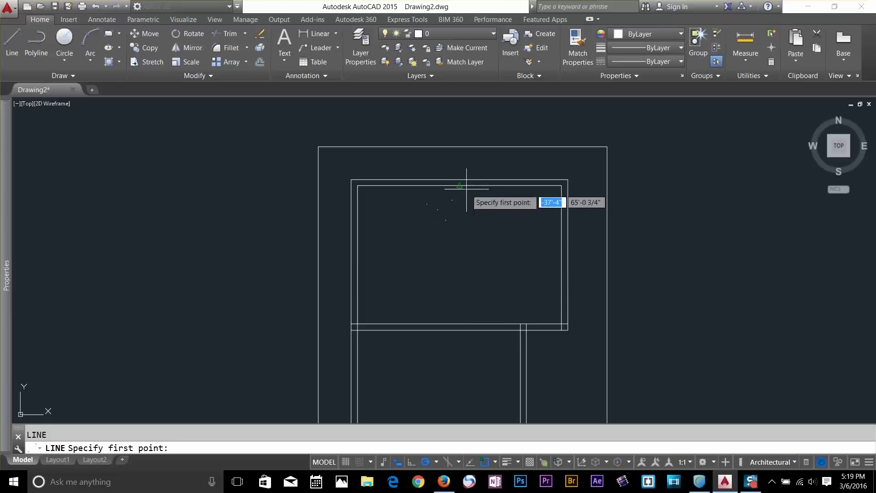
left_click(459, 185)
left_click(459, 324)
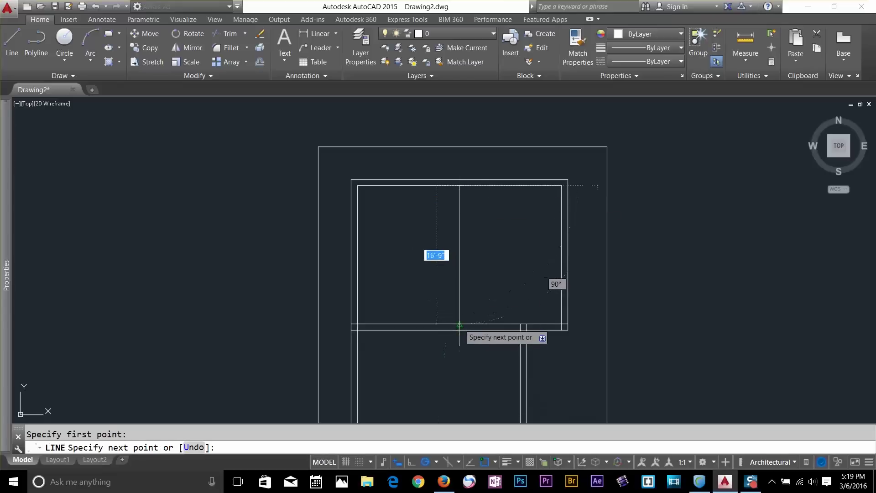
key("Return")
Offset the vertical centre line 4.5" to both sides
type("o")
key("Return")
type("4.")
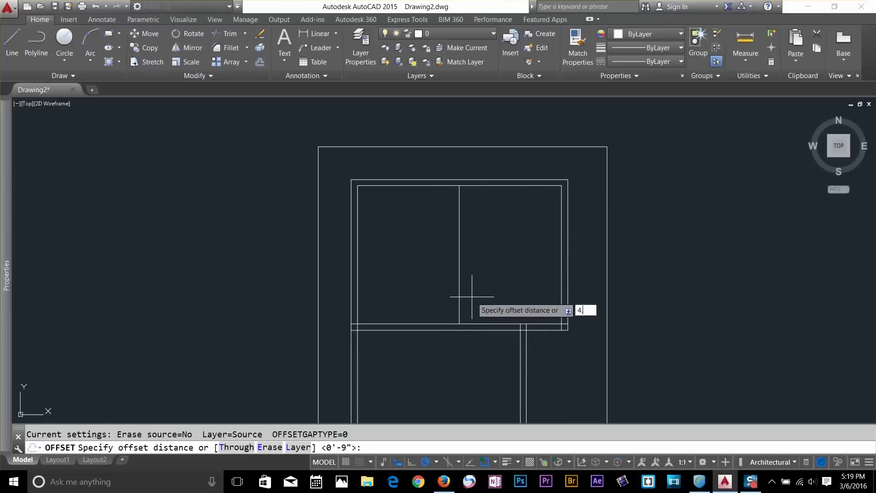
type("5")
key("Return")
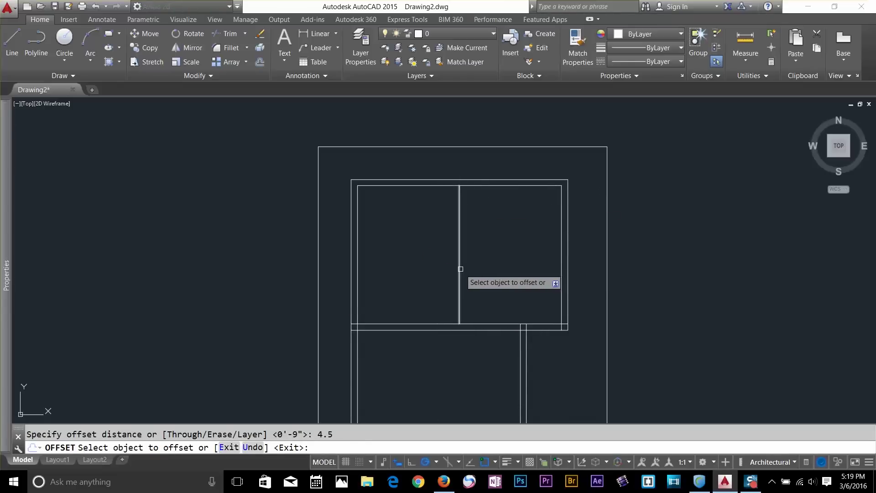
left_click(459, 269)
left_click(457, 275)
left_click(434, 274)
key("Escape")
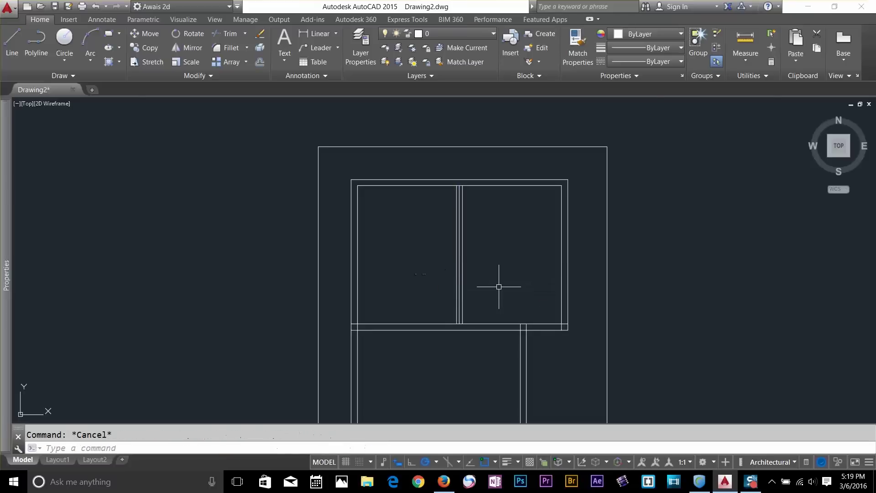
Erase the centre line and trim the top wall's inner line between the two new divider lines
scroll(502, 287, "up", 4)
key("Delete")
type("tr")
key("Return")
key("Return")
left_click(395, 384)
middle_click_drag(419, 252, 448, 485)
left_click(425, 270)
key("Escape")
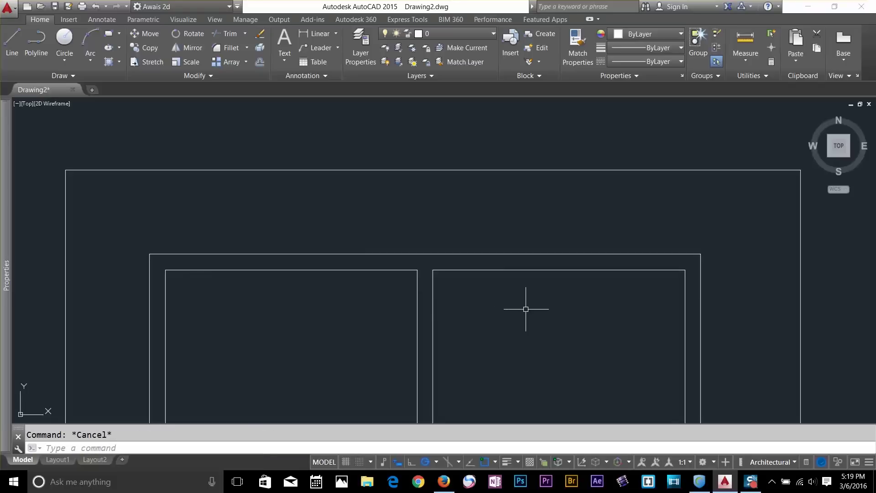
Offset the upper-right room's top inner wall line 4' downward
type("o")
key("Return")
type("4")
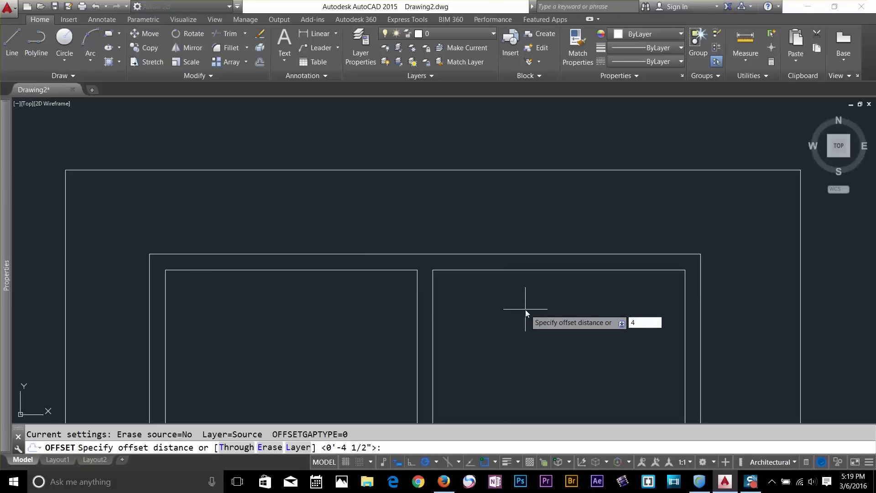
type("'")
key("Return")
left_click(550, 270)
left_click(541, 307)
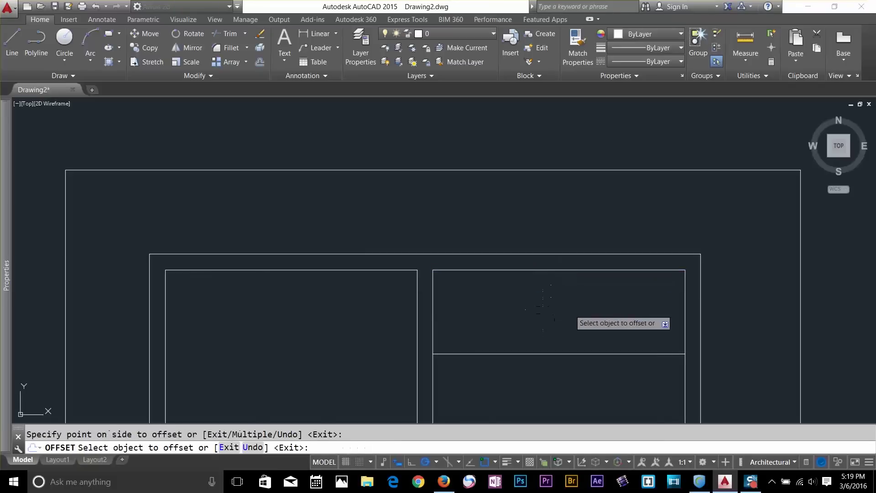
key("Escape")
Move the new horizontal line in the upper-right room 2' straight up
scroll(571, 171, "down", 4)
scroll(574, 246, "up", 1)
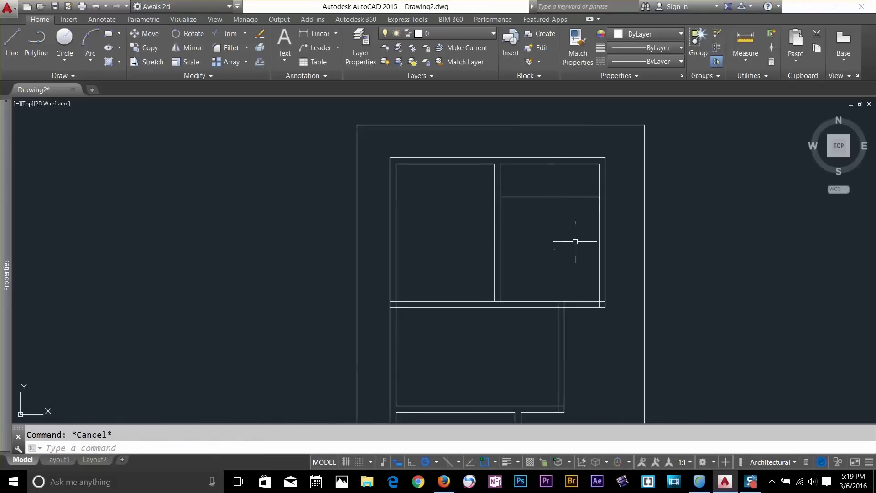
type("m")
key("Return")
left_click(581, 189)
left_click(560, 247)
key("Return")
left_click(559, 248)
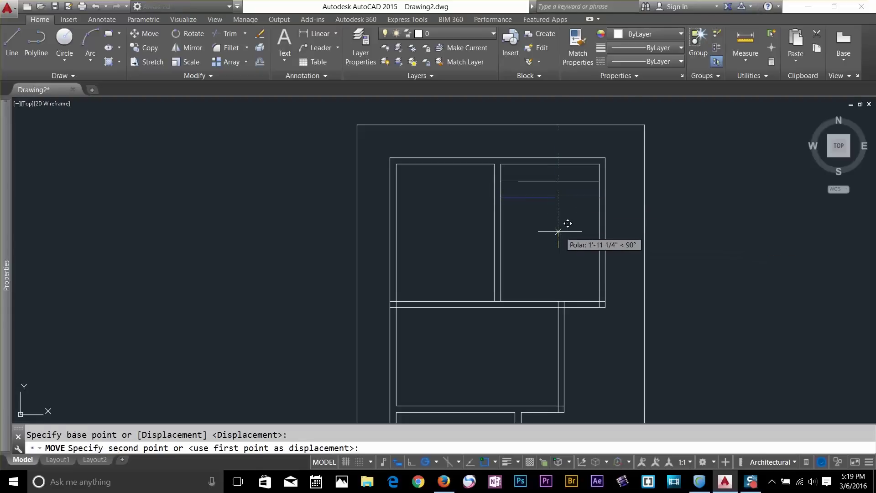
type("2'")
key("Return")
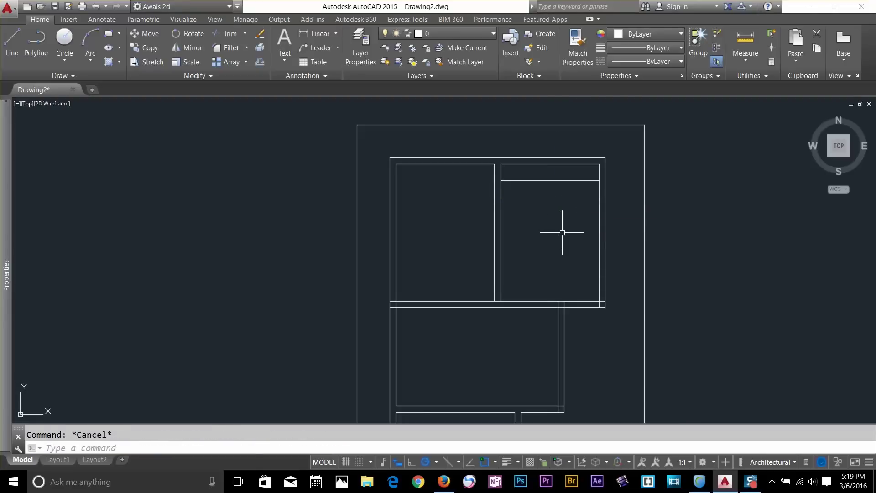
Offset the moved horizontal line 9" downward to form a double-line wall
type("o")
key("Return")
type("9")
key("Return")
left_click(583, 181)
left_click(577, 199)
key("Escape")
Extend both lines of the new horizontal wall to the right wall's outer line and the room divider's far line
type("ex")
key("Return")
key("Return")
scroll(515, 187, "up", 2)
left_click(509, 179)
left_click(504, 188)
left_click(643, 187)
left_click(644, 178)
key("Escape")
Trim off both lines of the right wall above the new horizontal wall
type("tr")
key("Return")
key("Return")
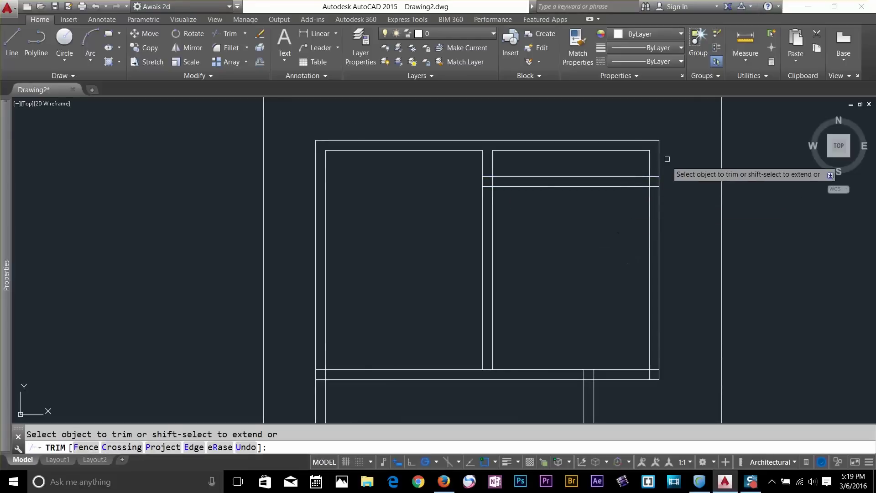
left_click(676, 122)
left_click(646, 166)
key("Escape")
key("Escape")
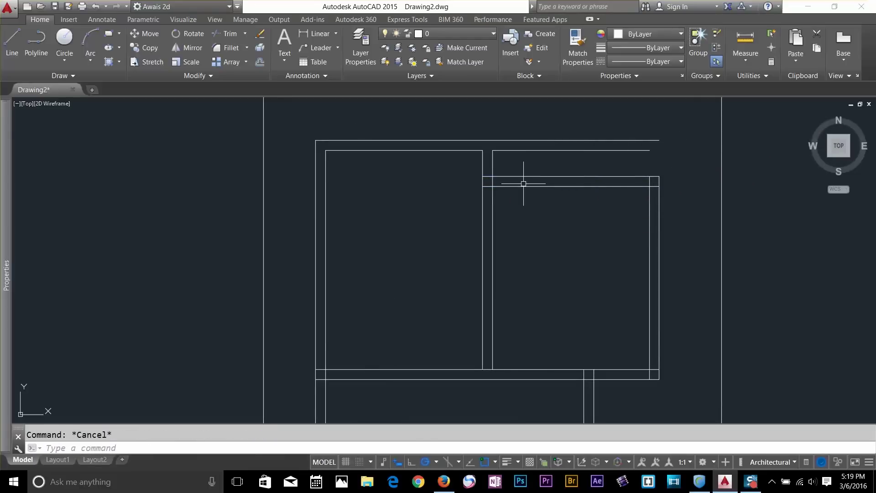
Extend the room divider's right line up to the top wall's outer line
type("ex")
key("Return")
key("Return")
left_click(493, 161)
key("Escape")
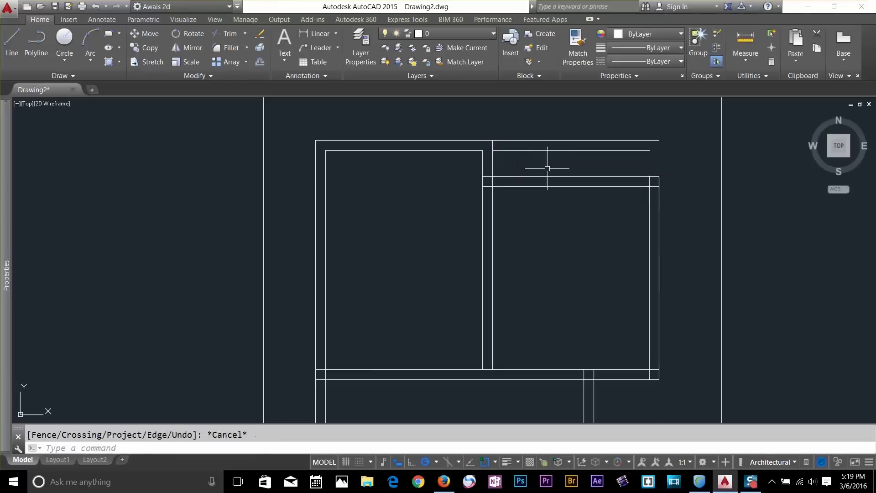
Trim and erase the old top wall's two lines to the right of the room divider
key("Return")
key("Return")
left_click(575, 130)
left_click(558, 156)
key("Escape")
left_click(585, 139)
left_click(572, 161)
key("Delete")
Fence-trim the overlapping lines at the new horizontal wall's junction with the divider and its right-hand corner
scroll(516, 180, "up", 3)
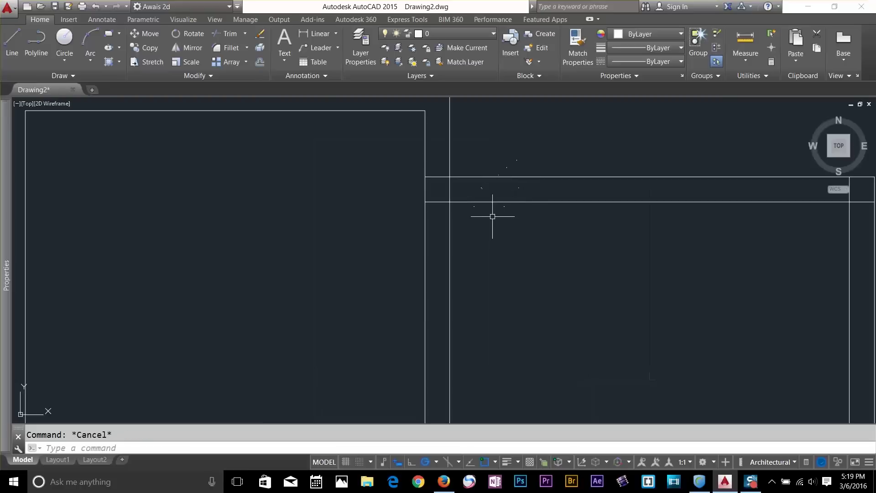
key("Return")
type("f")
key("Return")
left_click(438, 213)
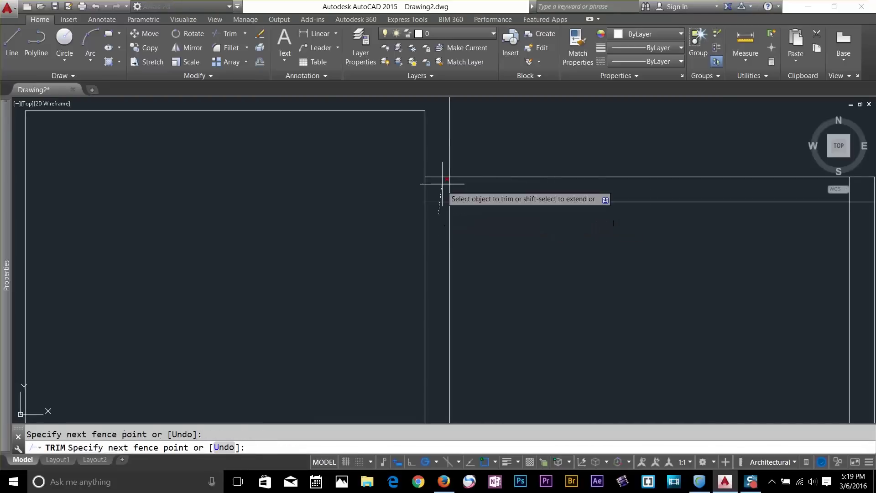
left_click(446, 186)
left_click(458, 195)
scroll(653, 190, "down", 2)
middle_click_drag(656, 190, 454, 209)
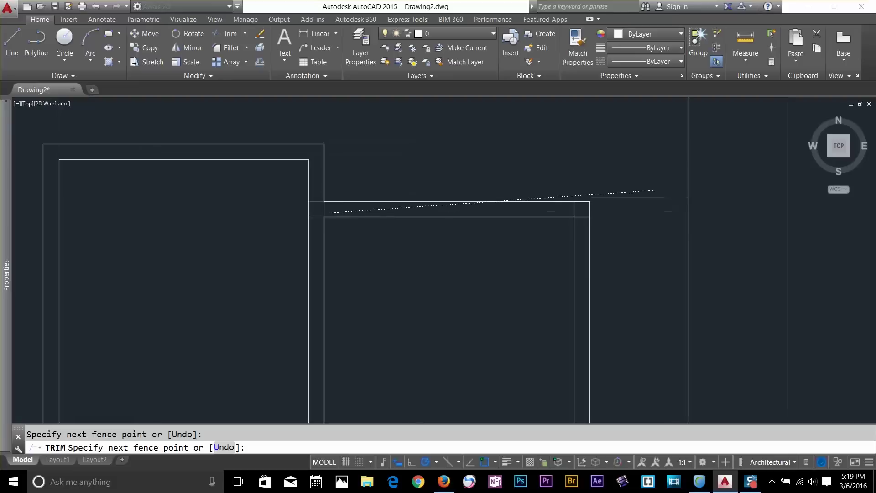
key("Return")
scroll(529, 262, "down", 4)
middle_click_drag(528, 262, 597, 163)
key("Escape")
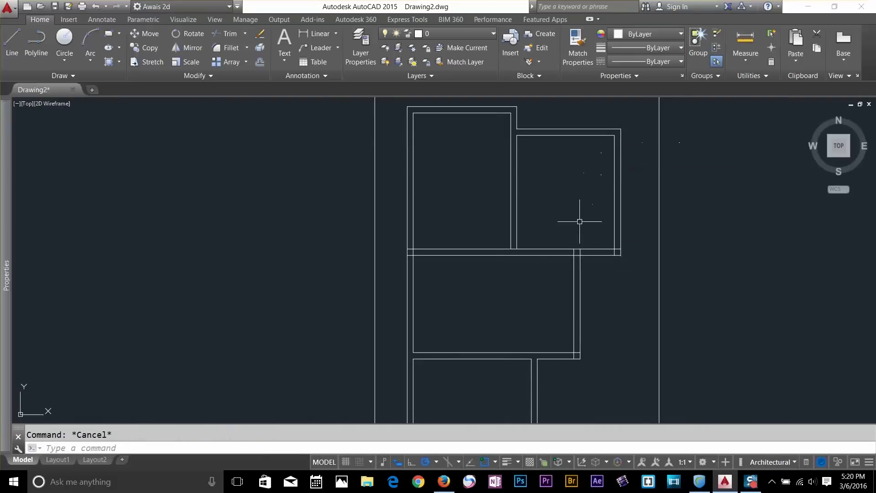
Trim away the crossing lines where the upper partition meets the left wall
middle_click_drag(529, 225, 530, 258)
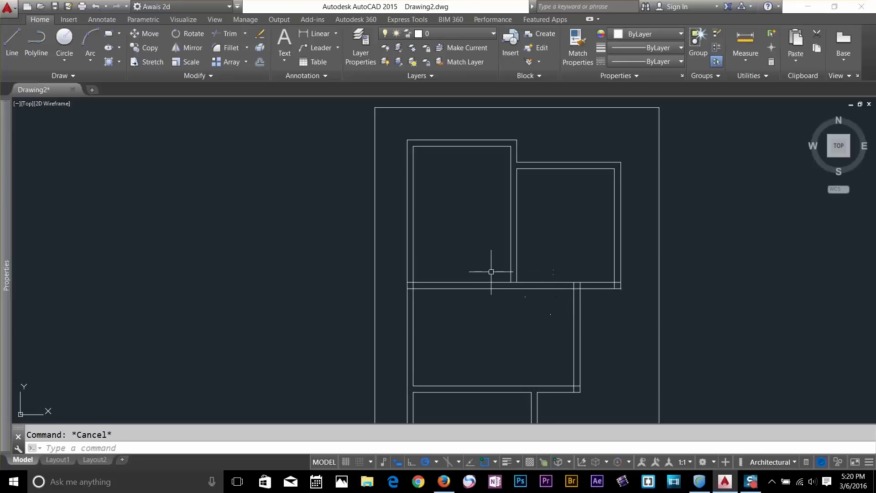
scroll(495, 258, "up", 2)
middle_click_drag(495, 370, 493, 272)
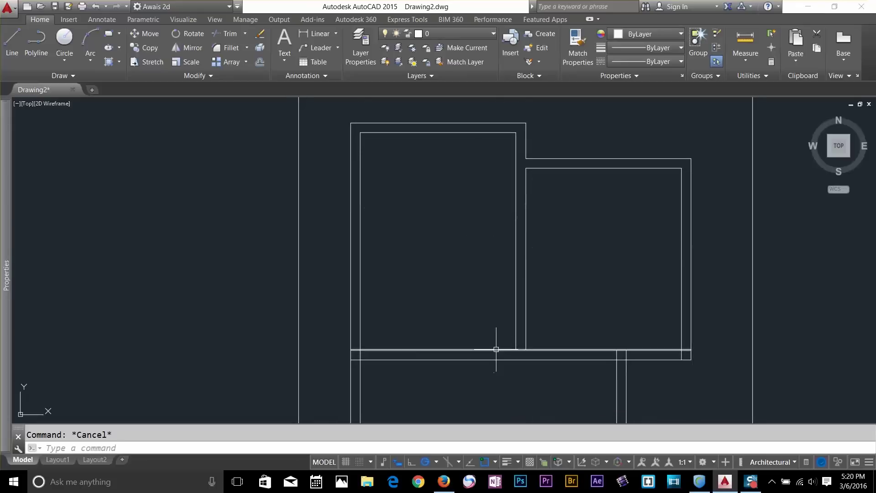
middle_click_drag(598, 323, 600, 276)
middle_click_drag(525, 286, 524, 319)
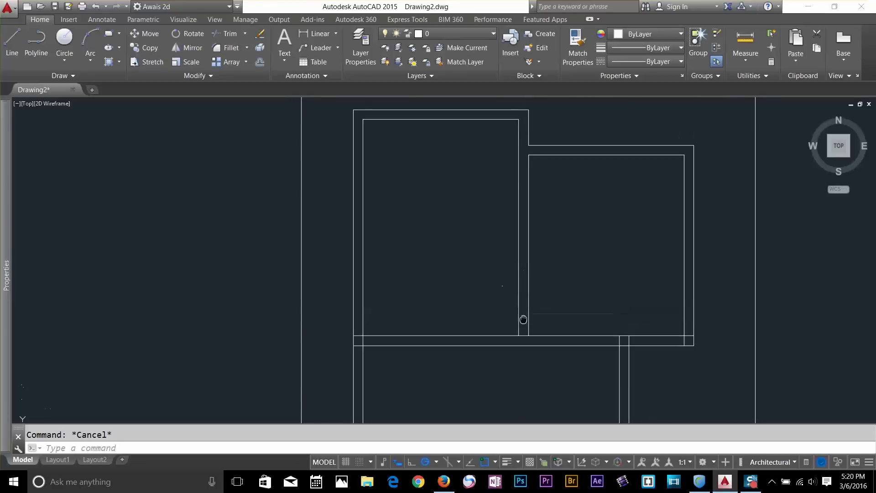
type("tr")
key("Return")
key("Return")
scroll(377, 344, "up", 4)
left_click(329, 319)
left_click(328, 358)
left_click(351, 340)
left_click(336, 340)
Trim open the upper partition's junctions with the room divider above and the vertical wall below
scroll(371, 335, "down", 4)
middle_click_drag(372, 337, 273, 257)
scroll(470, 255, "up", 4)
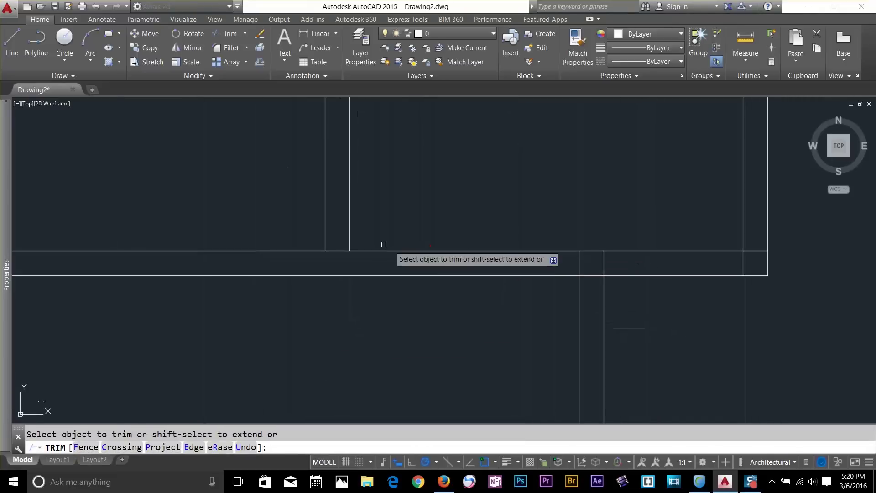
left_click(339, 238)
left_click(335, 258)
left_click(607, 263)
left_click(588, 281)
left_click(597, 268)
left_click(594, 291)
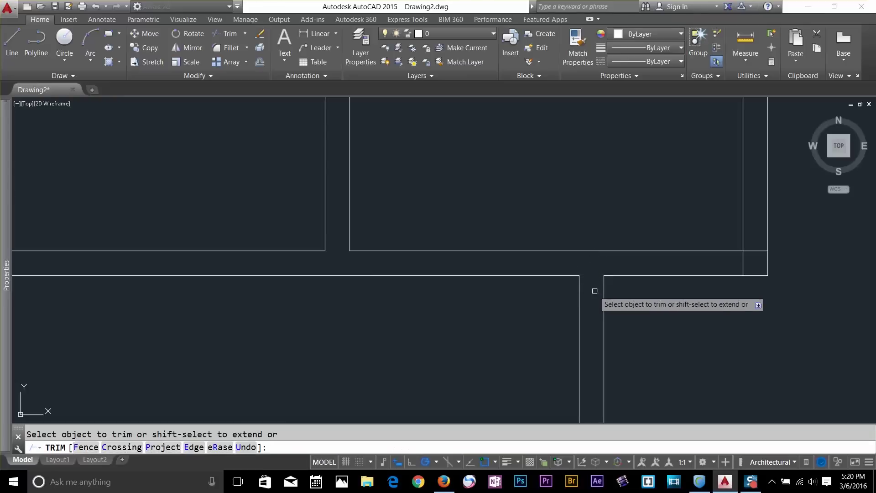
key("Return")
key("Escape")
middle_click_drag(518, 326, 836, 242)
scroll(728, 282, "down", 2)
middle_click_drag(729, 282, 658, 314)
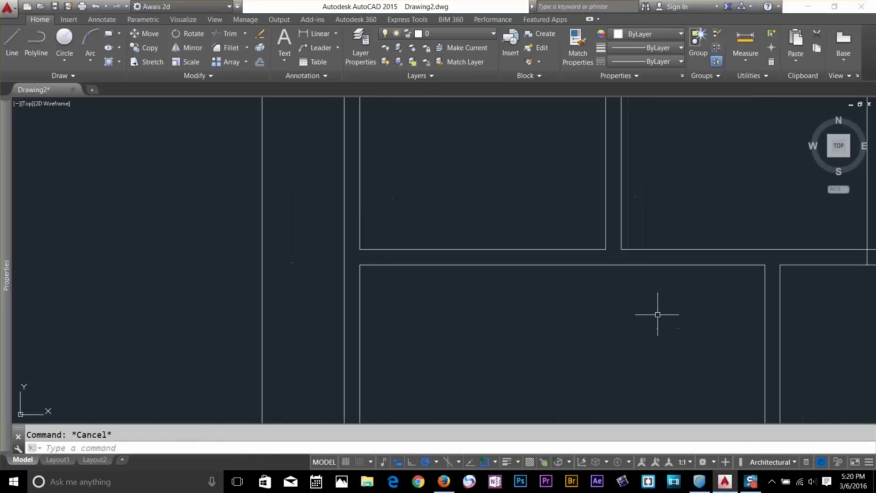
type("o")
key("Return")
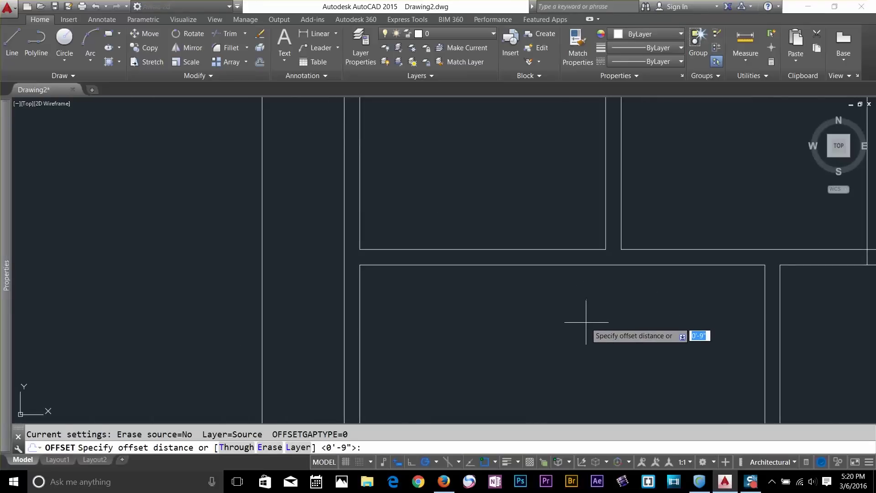
key("Escape")
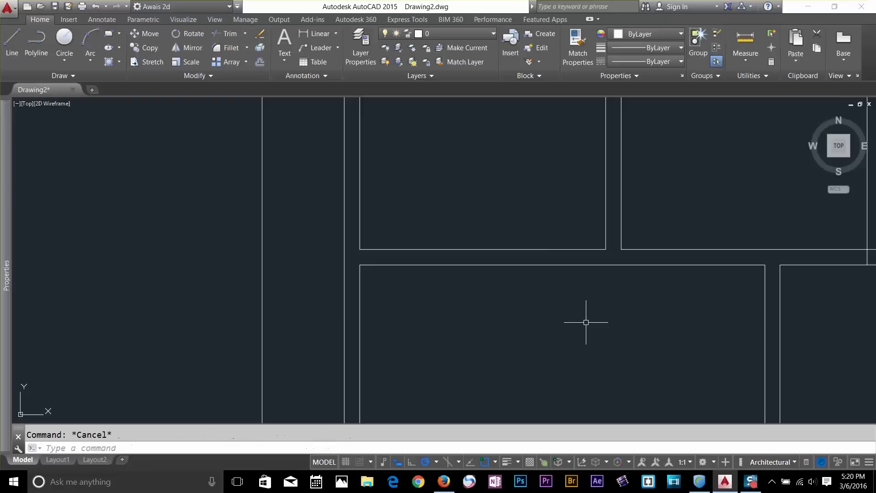
Offset the upper partition's lower line 3' upward
type("o")
key("Return")
type("3'")
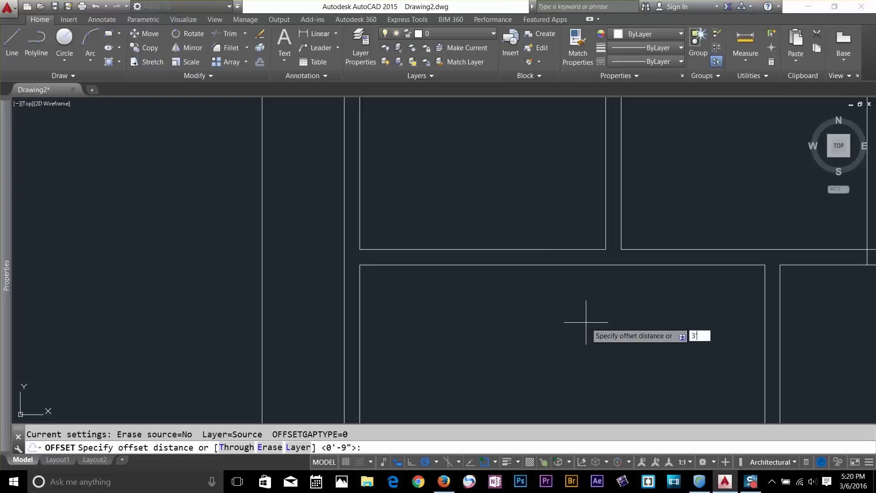
key("Return")
left_click(579, 265)
left_click(571, 258)
key("Escape")
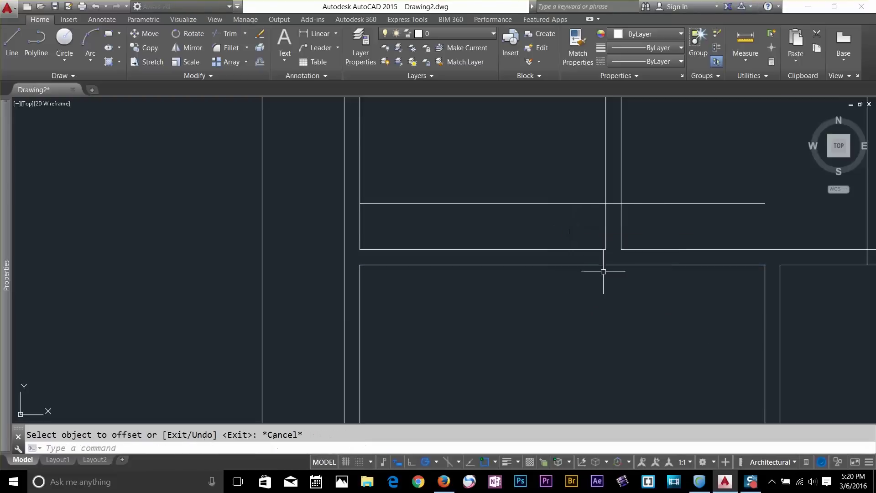
type("o")
key("Return")
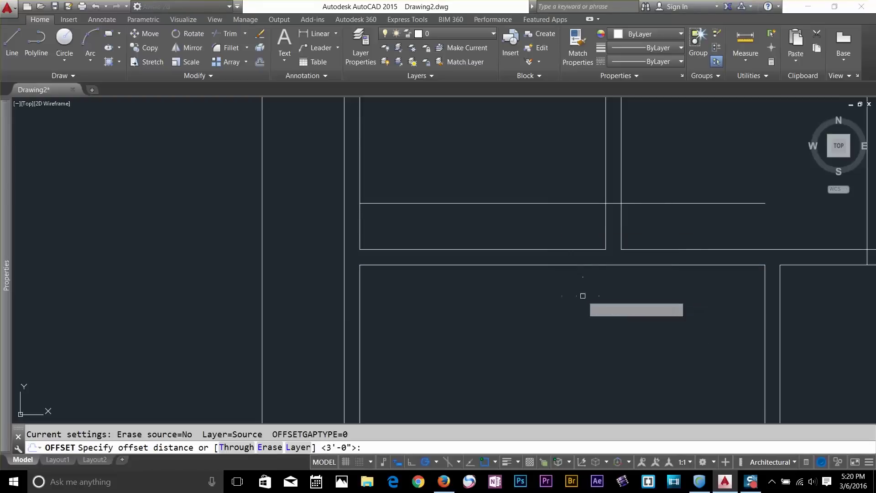
key("Return")
key("Escape")
Extend the room divider's right line down to the upper partition's lower line
middle_click_drag(693, 278, 538, 247)
scroll(539, 247, "up", 2)
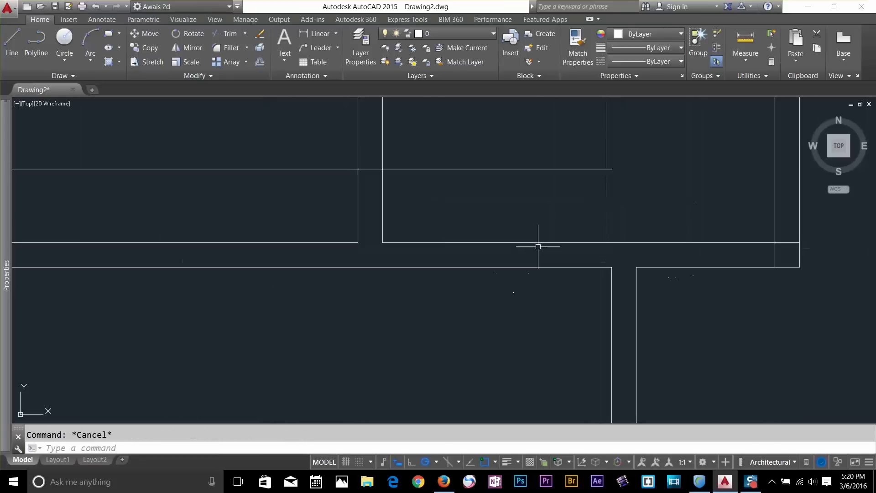
type("ex")
key("Return")
key("Return")
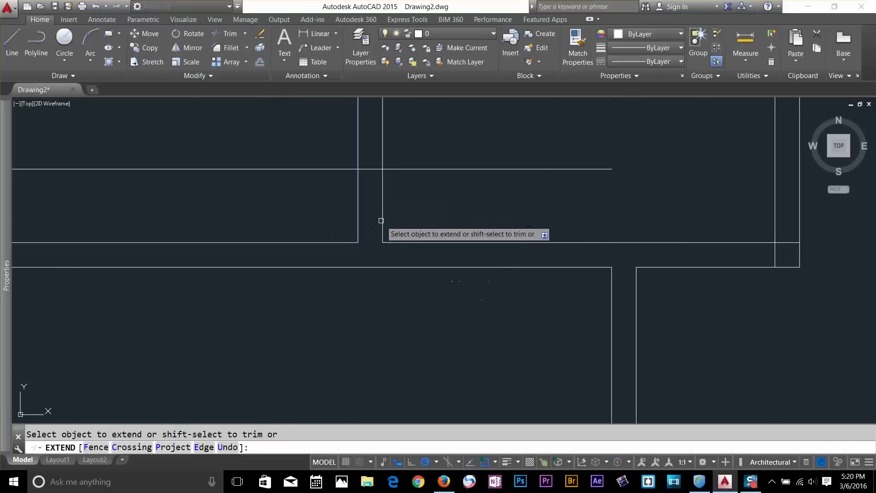
key("Escape")
Measure the distance along the upper partition's lower line from the vertical wall's corner to the room divider's right line
left_click(745, 40)
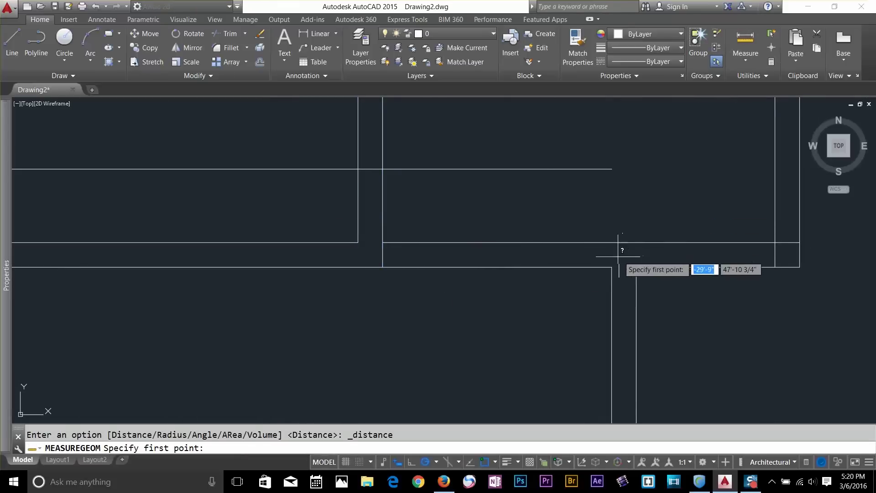
left_click(612, 266)
left_click(384, 269)
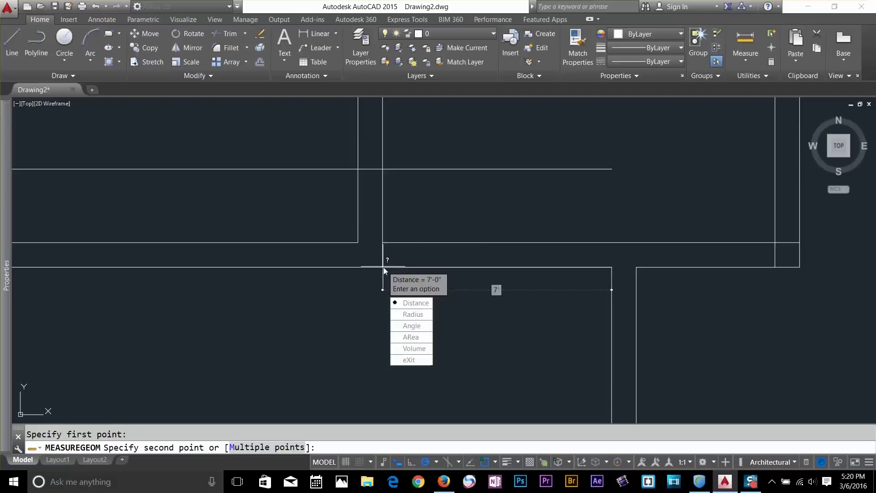
key("Escape")
Delete the 3' offset line above the upper partition
scroll(503, 312, "down", 3)
middle_click_drag(380, 262, 543, 284)
left_click(525, 296)
left_click(480, 252)
key("Delete")
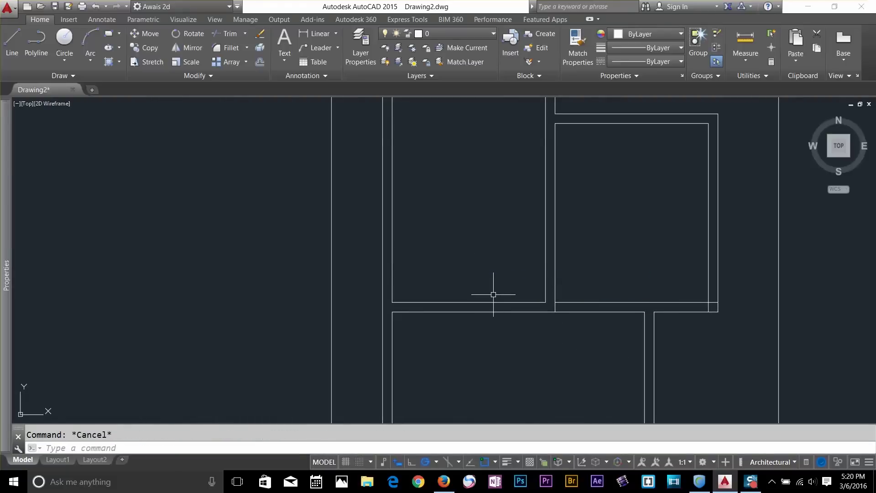
Offset the upper partition's lower line 7' upward
type("o")
key("Return")
type("7'")
key("Return")
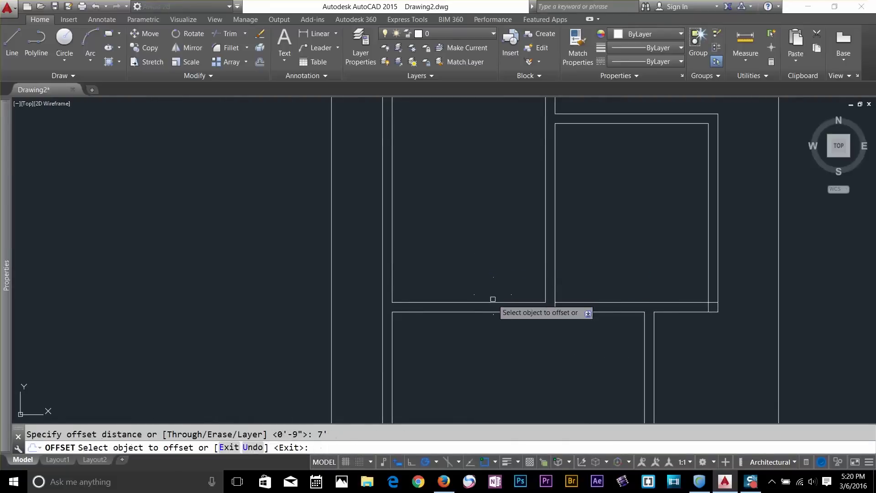
left_click(496, 314)
left_click(521, 269)
key("Escape")
middle_click_drag(527, 252, 524, 279)
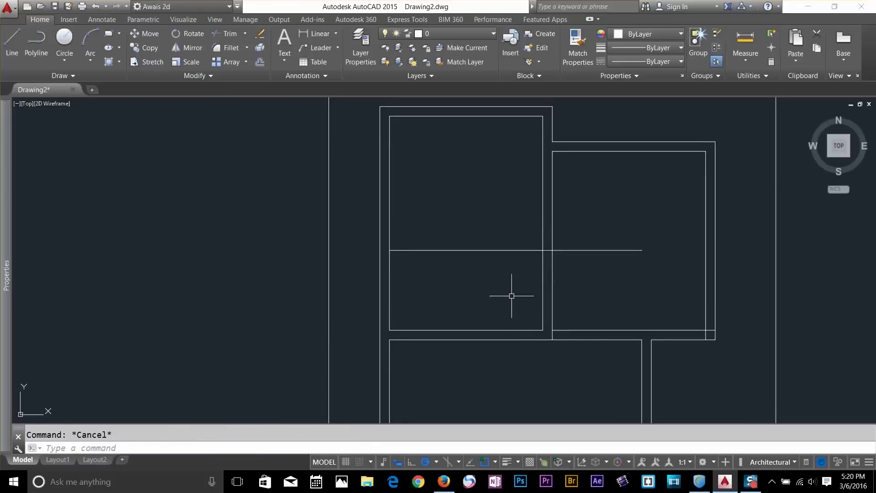
Offset the new horizontal line 9" upward to form a double-line partition
type("o")
key("Return")
type("9")
key("Return")
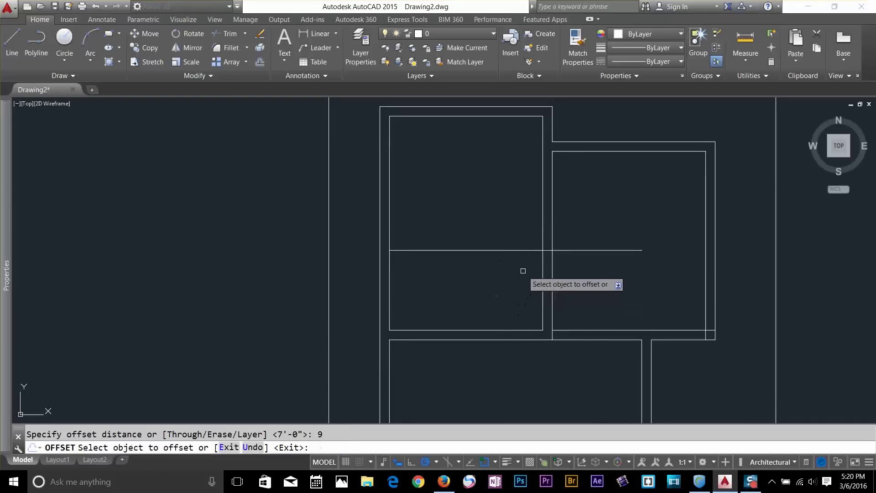
left_click(522, 250)
left_click(523, 219)
key("Escape")
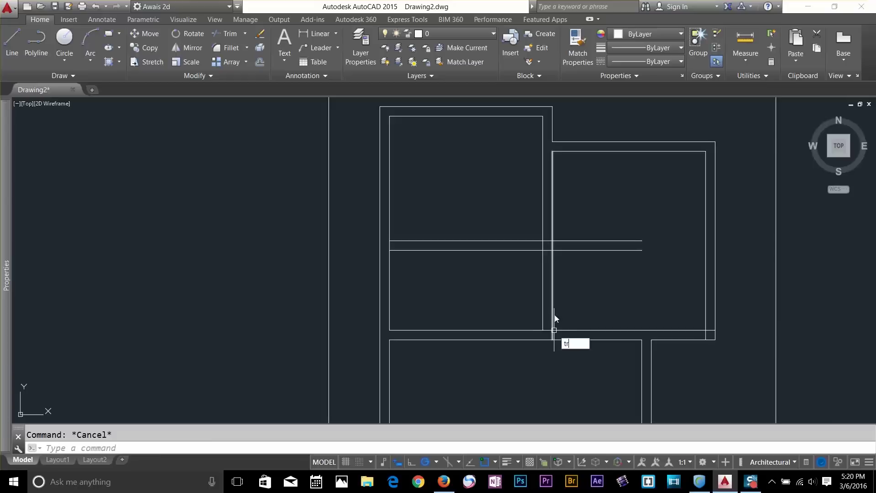
Trim the new partition's ends beyond the room divider and the old partition's lower line left of the divider
type("tr")
key("Return")
key("Return")
left_click(599, 219)
left_click(586, 301)
left_click(505, 339)
key("Escape")
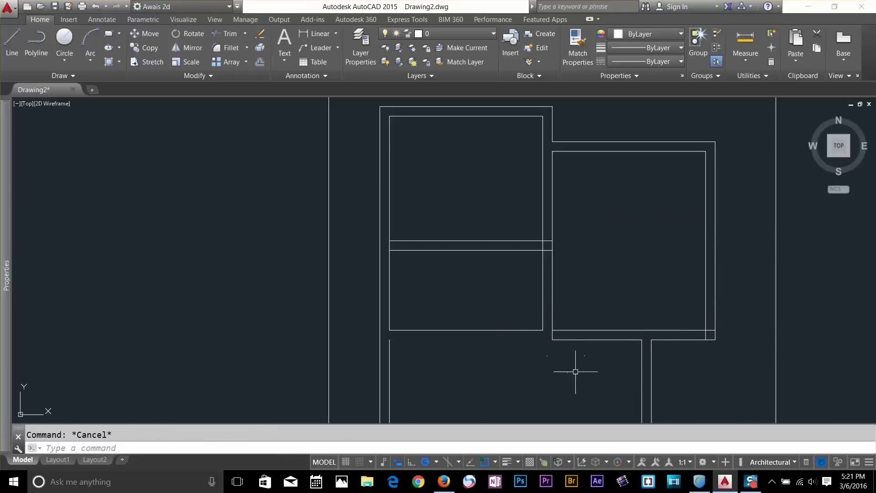
Fillet the room divider's left line with the old partition's lower line into a closed corner
key("Return")
left_click(542, 318)
left_click(566, 339)
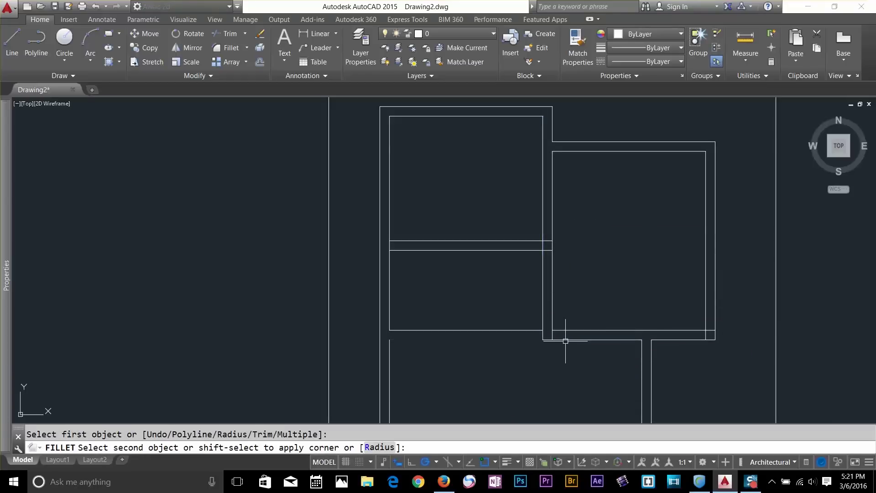
Erase the old partition's remaining upper line and the left wall's upper inner line, and close the Help window
left_click(510, 330)
left_click(504, 352)
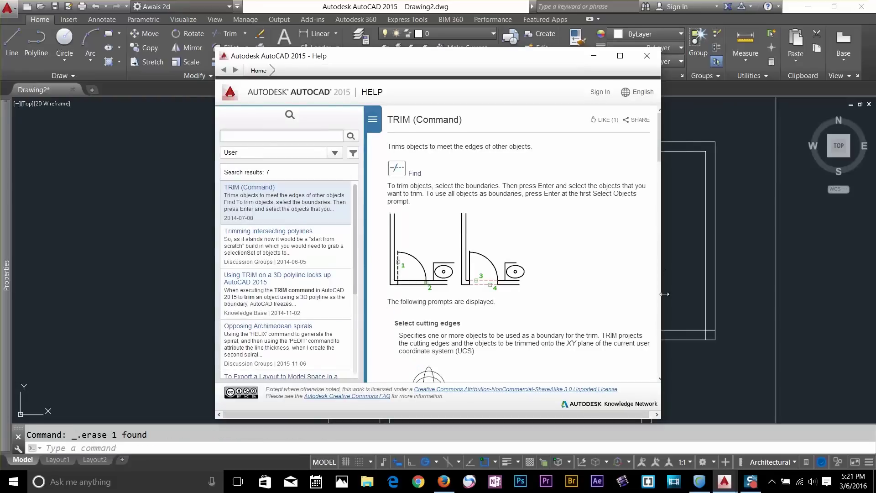
left_click(647, 56)
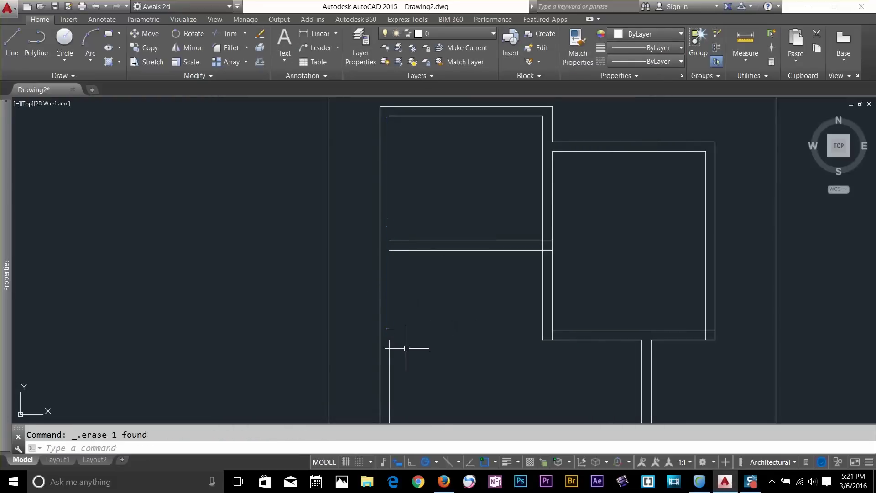
Stretch the left wall's lower inner line up to the top-left room's upper inner corner
left_click(389, 340)
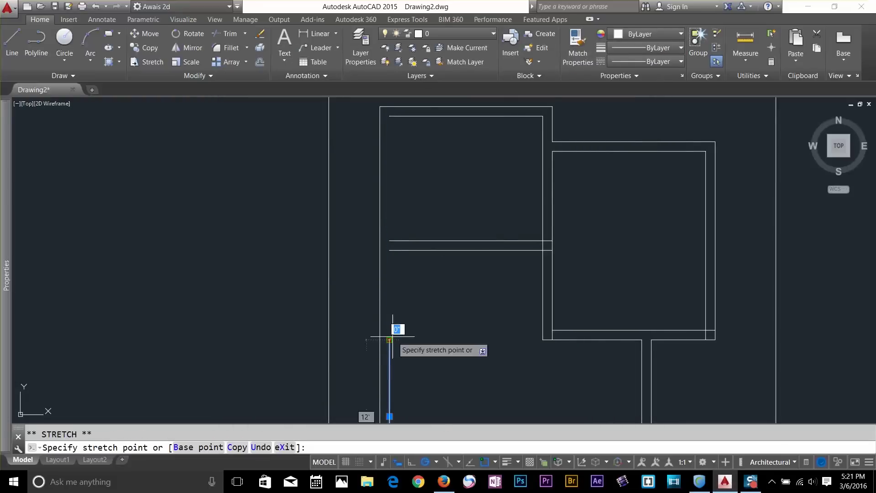
left_click(389, 117)
mouse_move(638, 253)
middle_mouse_down()
mouse_move(585, 217)
mouse_move(598, 162)
mouse_move(565, 246)
mouse_move(566, 298)
middle_mouse_up()
scroll(584, 216, "down", 2)
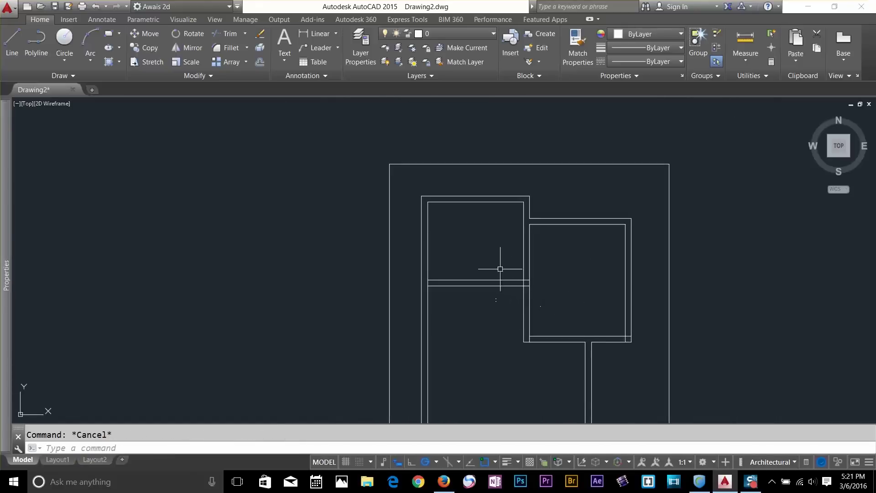
Trim away the crossing lines where the new partition meets the room divider
scroll(501, 254, "up", 2)
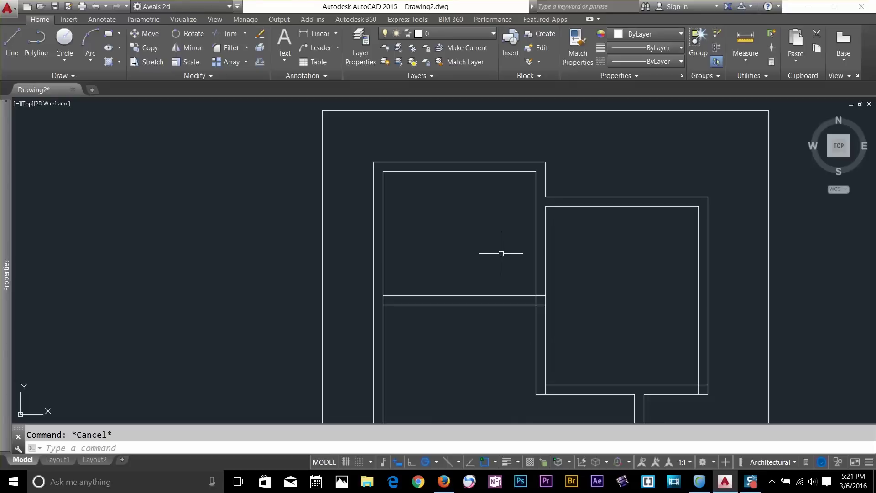
key("Return")
key("Return")
scroll(535, 297, "up", 2)
scroll(558, 287, "up", 1)
left_click(555, 284)
left_click(543, 346)
left_click(535, 309)
left_click(509, 318)
Trim the stub of the room divider's right line at the right-hand room's lower-left corner
scroll(511, 319, "down", 3)
scroll(548, 322, "up", 4)
left_click(491, 259)
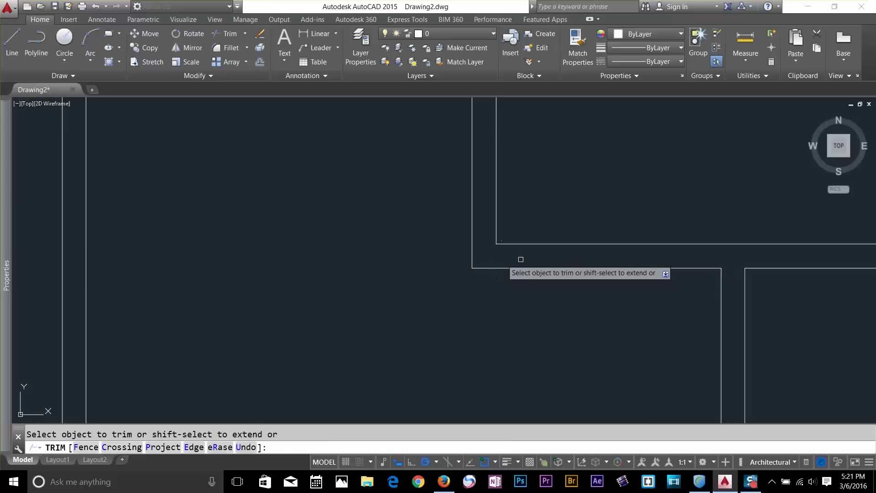
Trim the crossing lines at the right-hand room's lower-right inner corner
scroll(521, 259, "down", 1)
scroll(757, 246, "up", 2)
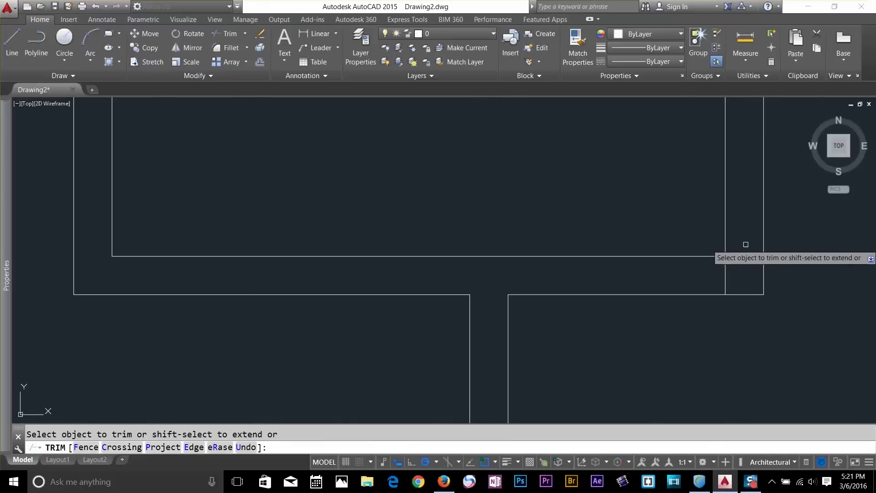
left_click(740, 269)
left_click(719, 275)
key("Return")
Try to trim the crossing lines at the middle room's lower-right corner, and undo the attempt
scroll(665, 274, "down", 5)
scroll(635, 260, "up", 5)
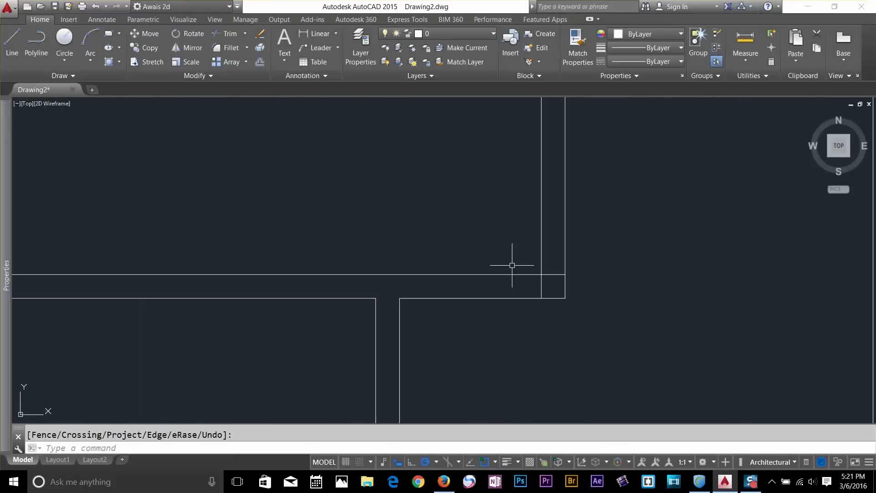
type("tr")
key("Return")
key("Return")
left_click(560, 324)
left_click(620, 276)
key("Escape")
key("Escape")
key("ctrl+z")
key("Escape")
Fillet the two inner wall lines at the middle room's lower-right corner into a clean corner
scroll(612, 306, "down", 5)
middle_click_drag(612, 304, 608, 139)
scroll(604, 286, "up", 2)
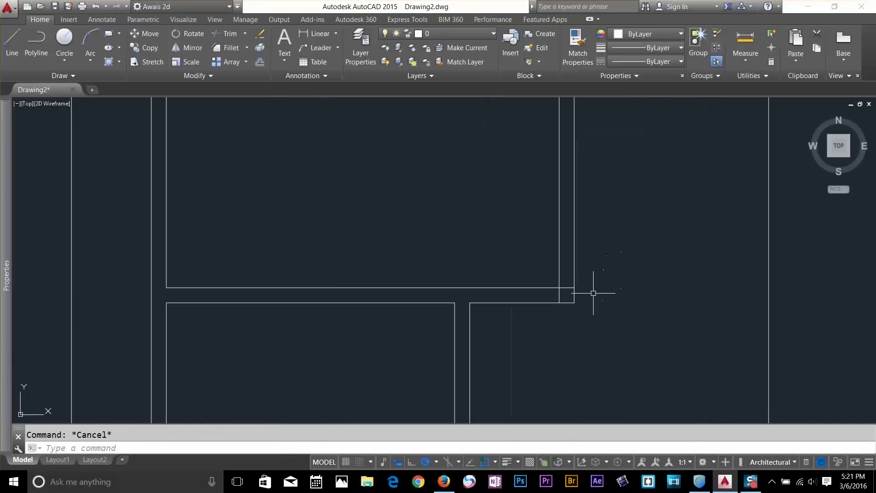
type("f")
key("Return")
left_click(555, 288)
scroll(558, 278, "down", 5)
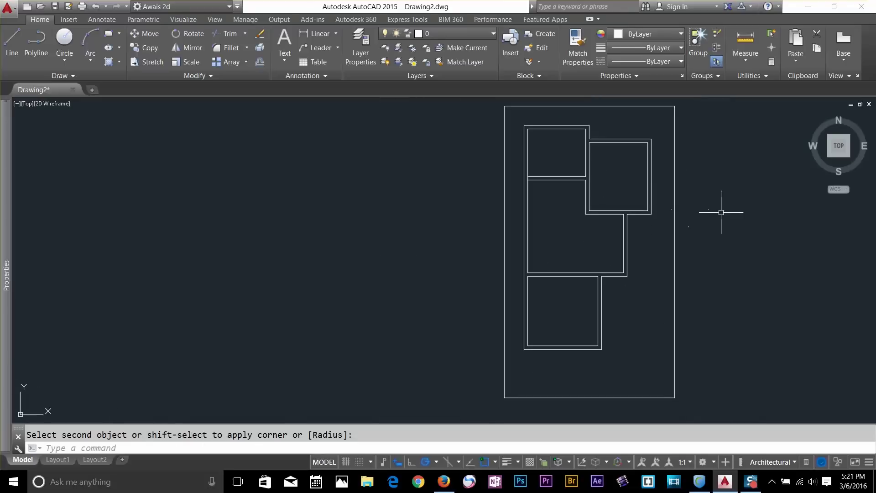
middle_click_drag(702, 226, 623, 227)
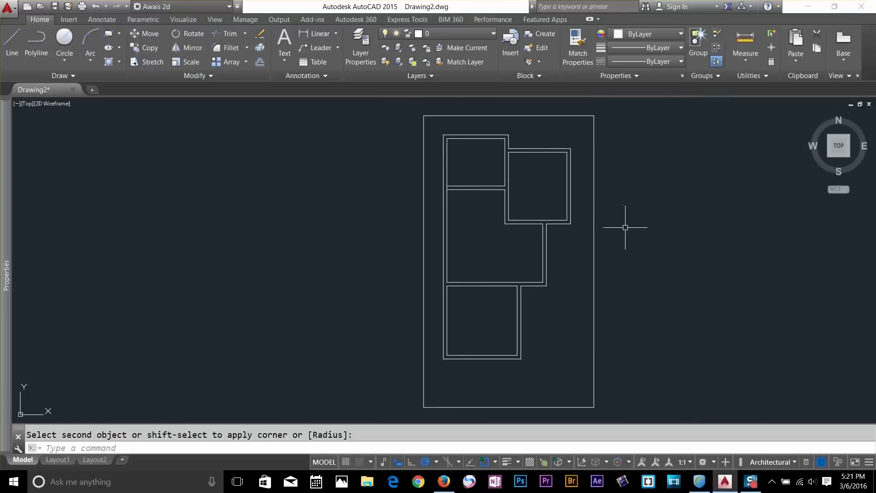
Create three new layers named A-wall, A-door and a- window
left_click(364, 59)
left_click(313, 101)
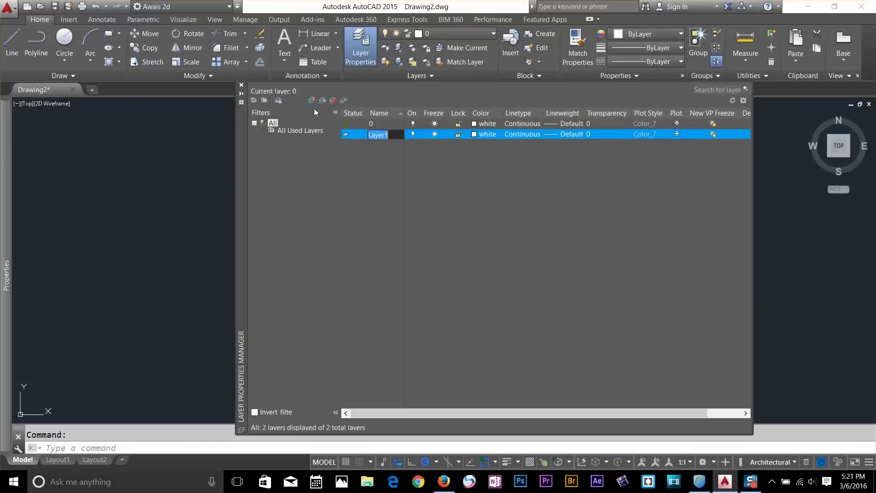
type("A-wall")
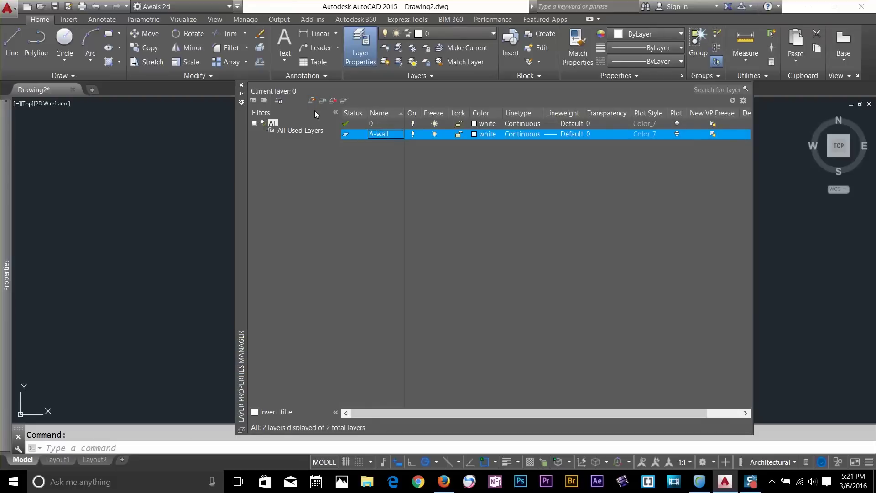
left_click(314, 101)
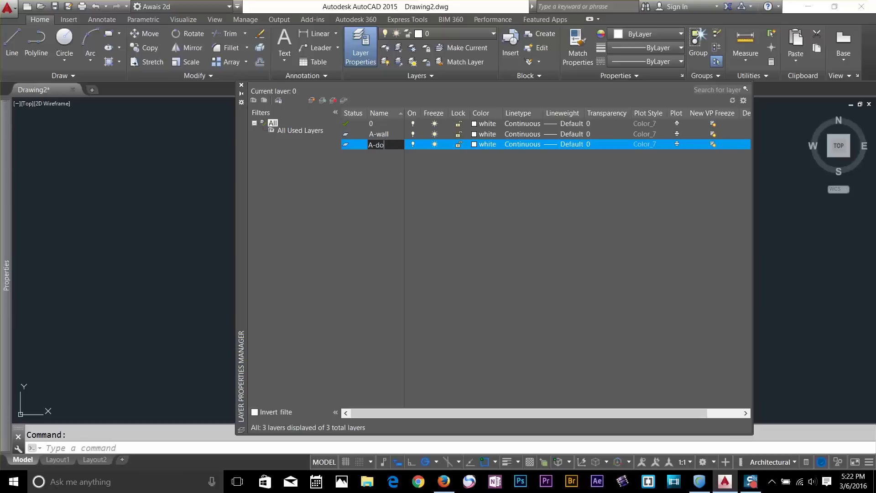
left_click(313, 101)
type("a- window")
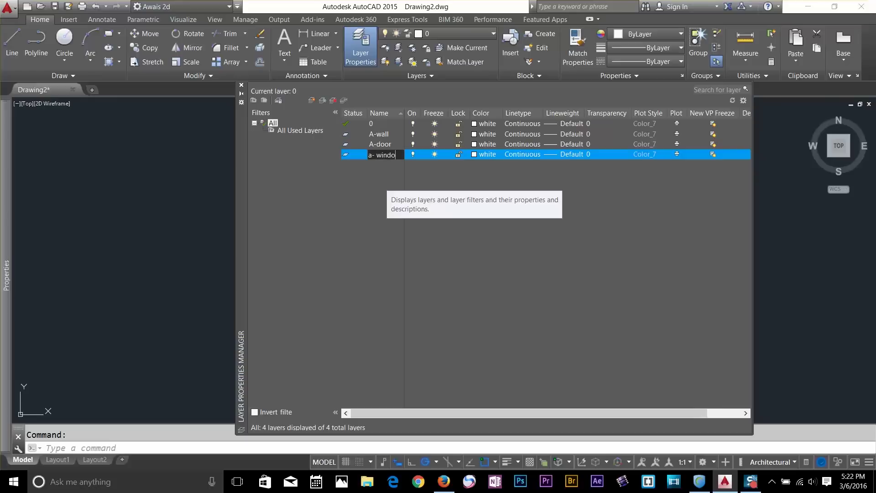
Set the A-wall layer's color to index 22 and the A-door layer's color to index 165
left_click(477, 136)
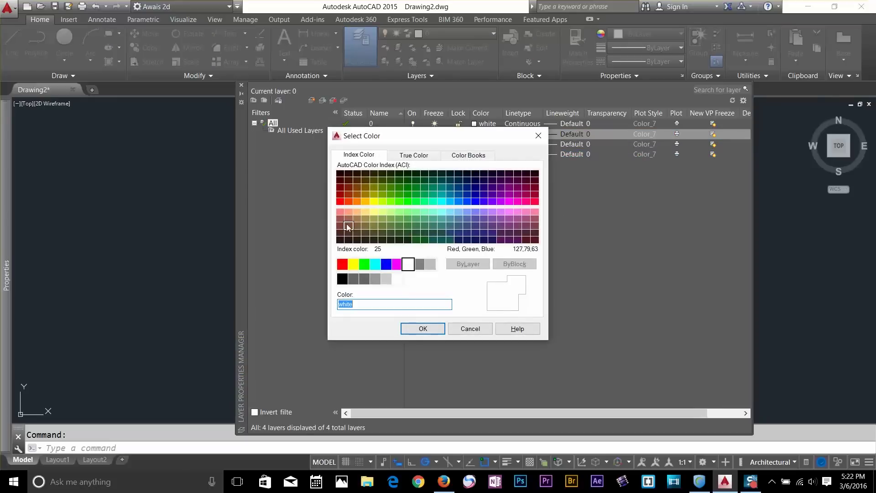
left_click(350, 195)
left_click(423, 329)
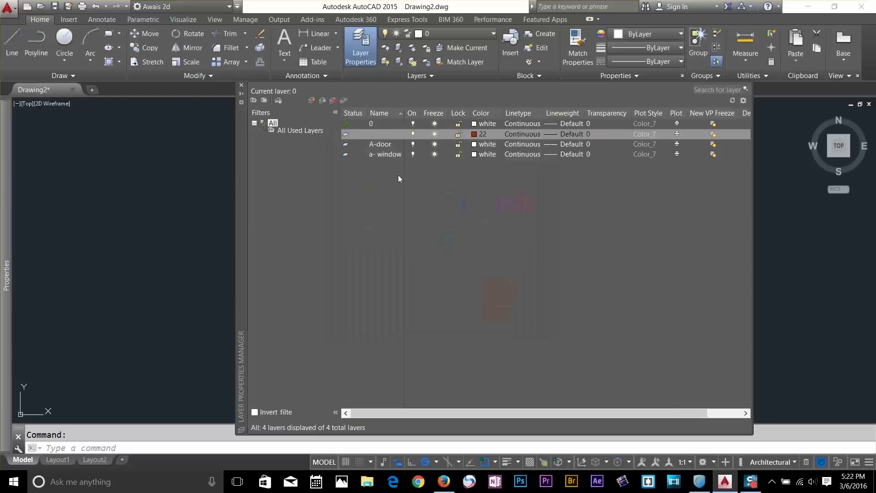
left_click(474, 146)
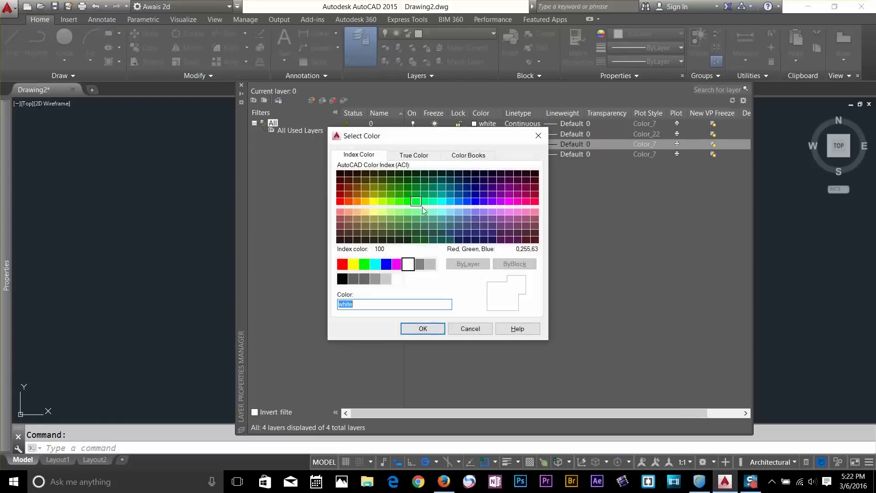
left_click(467, 225)
left_click(436, 329)
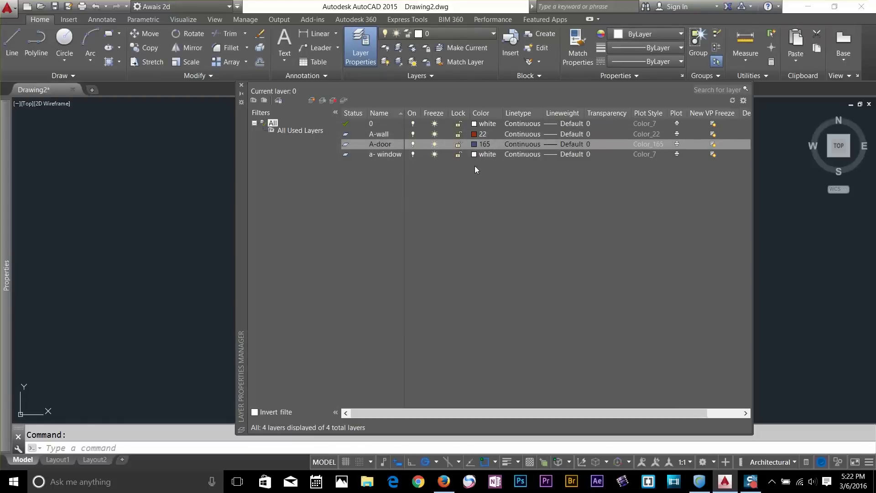
Set the a- window layer's color to green and close the layer manager
left_click(476, 155)
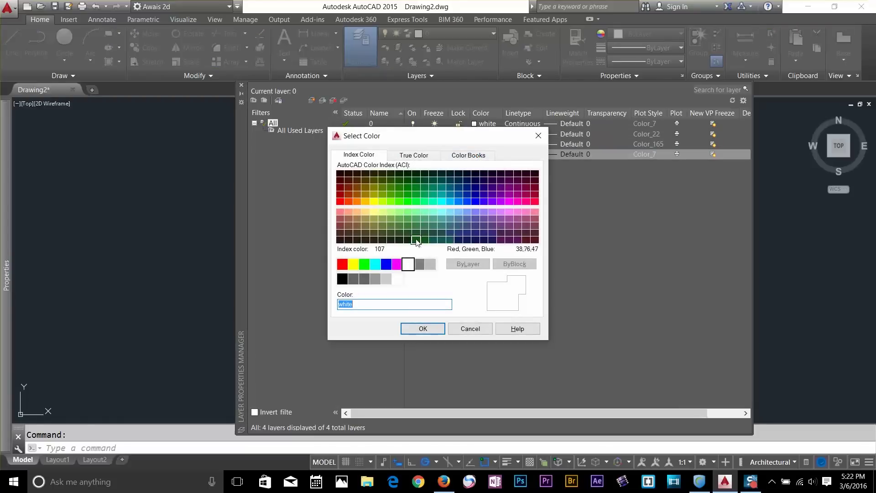
left_click(367, 267)
left_click(422, 328)
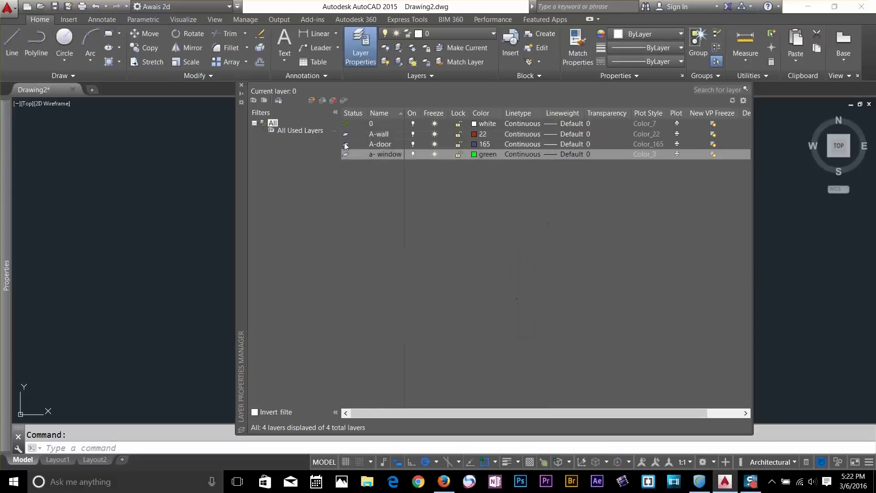
left_click(242, 85)
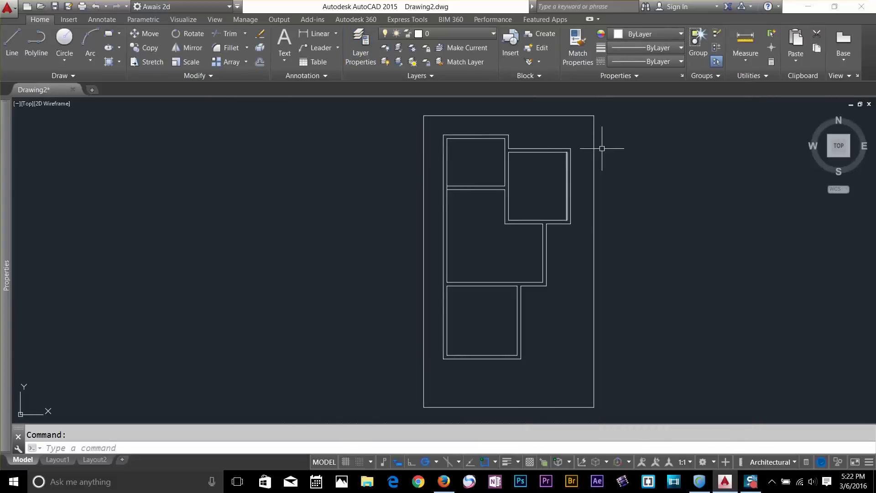
Move all wall lines inside the plot boundary onto the A-wall layer
left_click(586, 129)
left_click(430, 382)
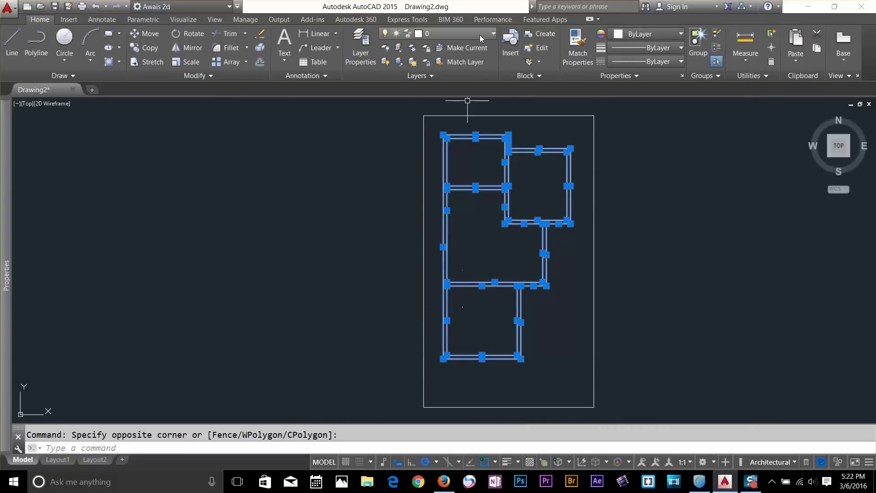
left_click(480, 35)
left_click(440, 89)
key("Escape")
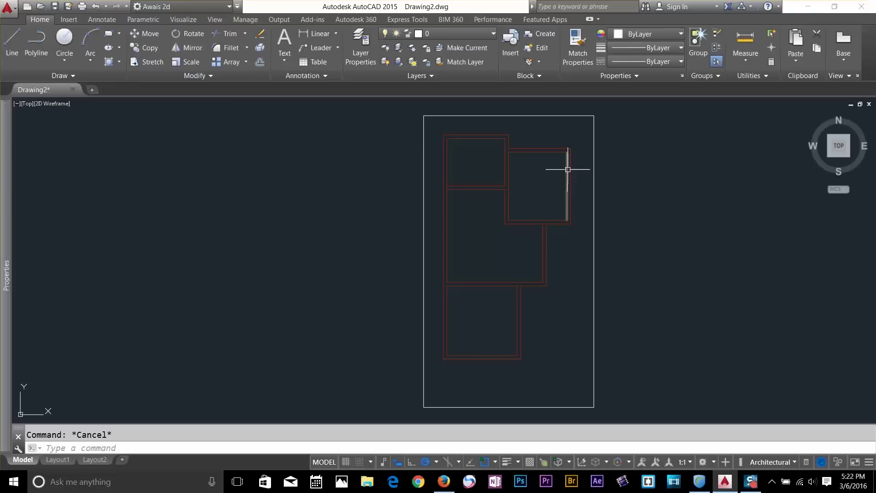
Make A-wall the current layer
left_click(419, 34)
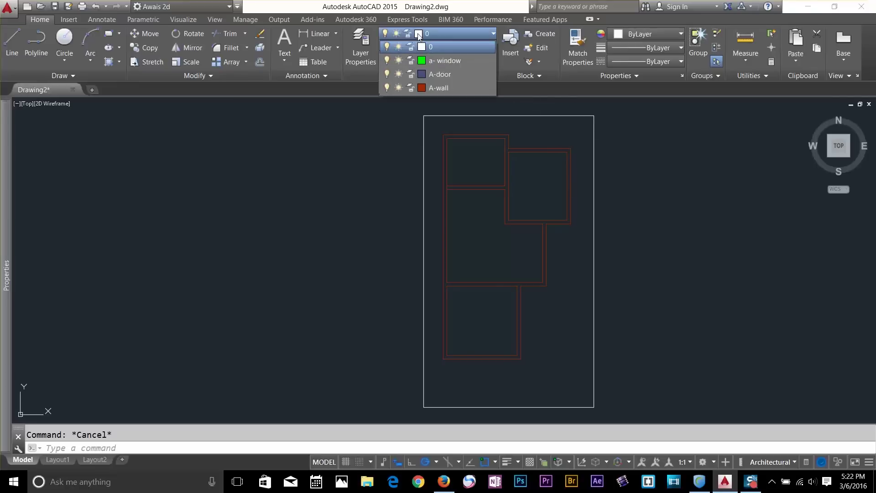
left_click(432, 88)
scroll(589, 195, "up", 2)
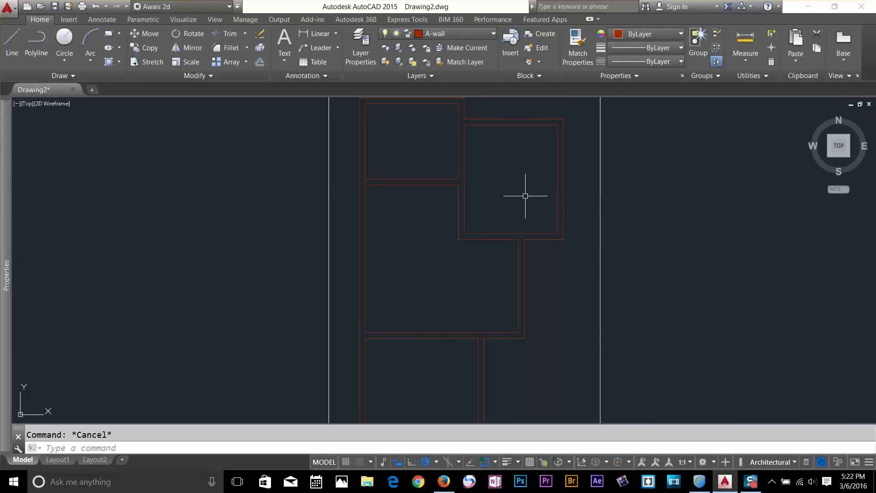
Try to chamfer the lower-left inner corner of the upper-right room with 3' distances
scroll(495, 226, "up", 2)
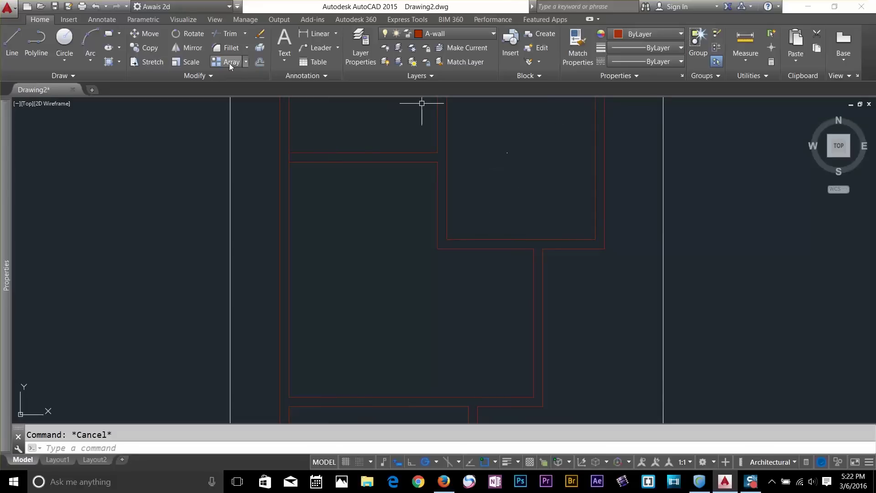
left_click(247, 48)
left_click(242, 86)
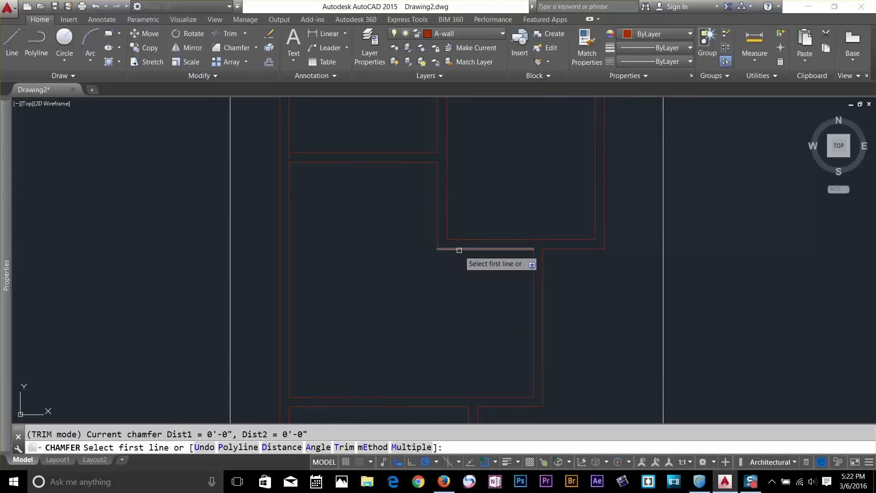
type("d")
key("Return")
type("3'")
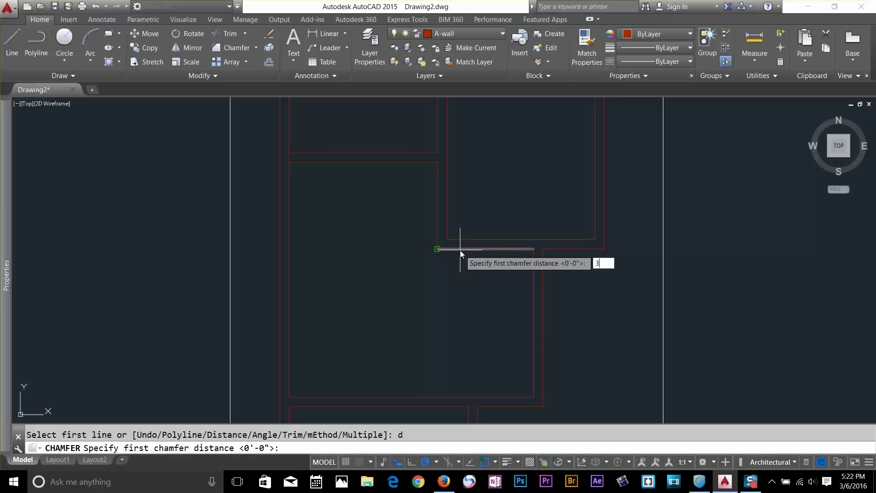
key("Return")
key("Return")
left_click(458, 239)
left_click(447, 218)
key("Escape")
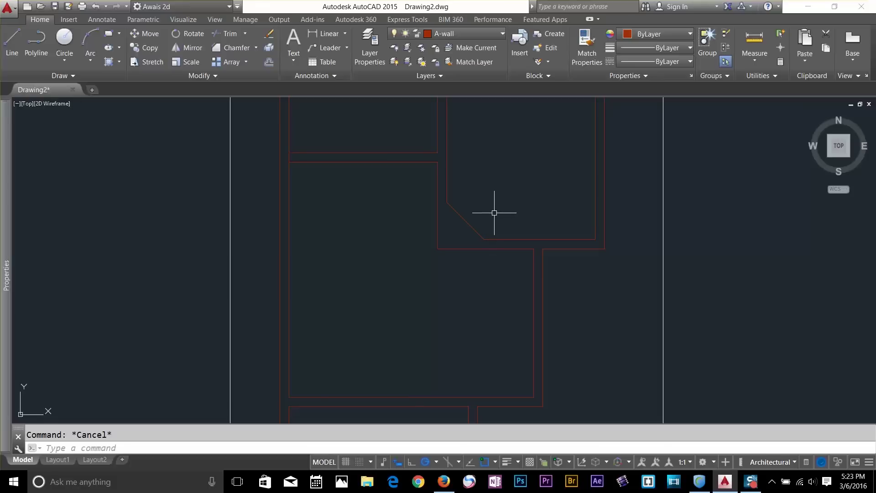
scroll(495, 211, "down", 4)
scroll(524, 209, "up", 6)
key("Escape")
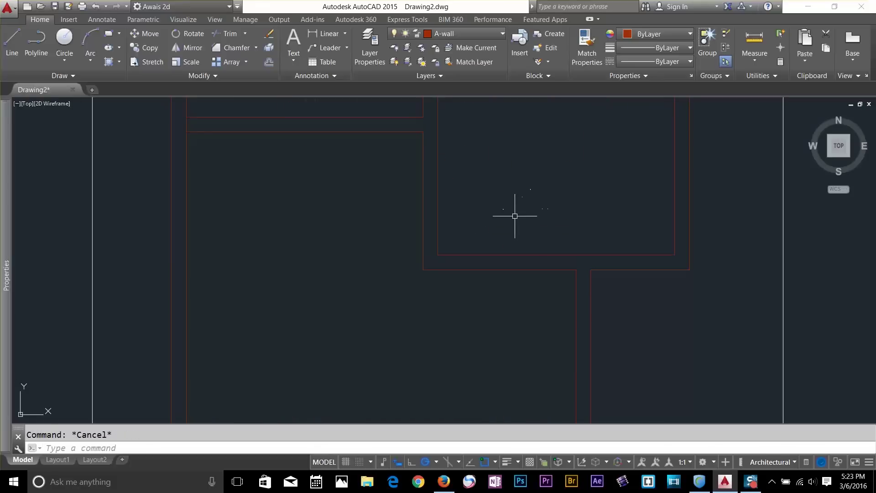
Chamfer the lower-left inner corner of the upper-right room with 5' for both distances
left_click(256, 48)
left_click(242, 89)
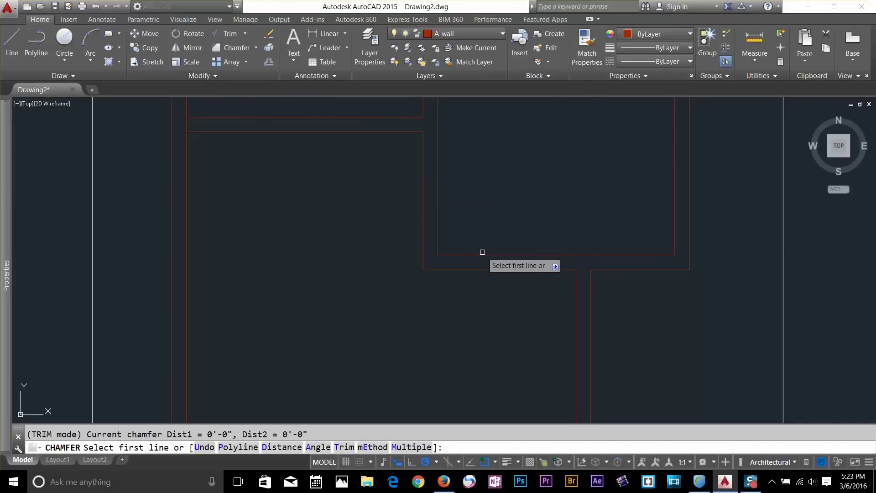
type("d")
key("Return")
type("5'")
key("Return")
key("Return")
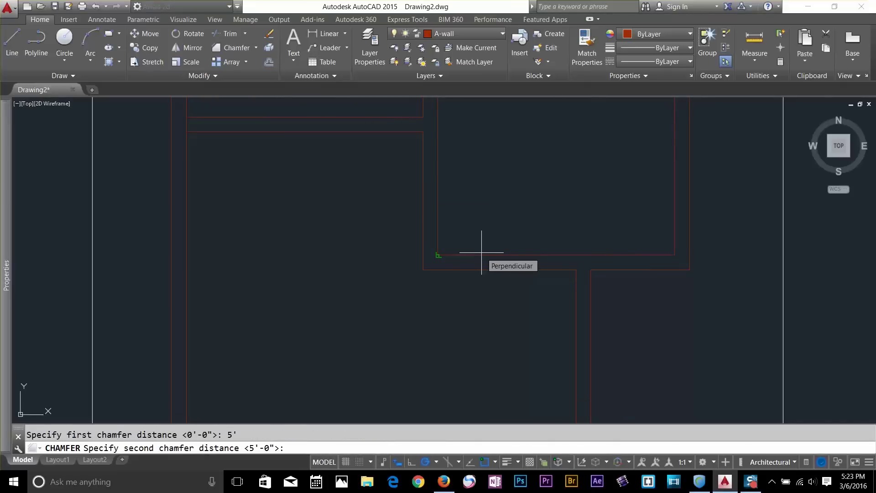
left_click(447, 254)
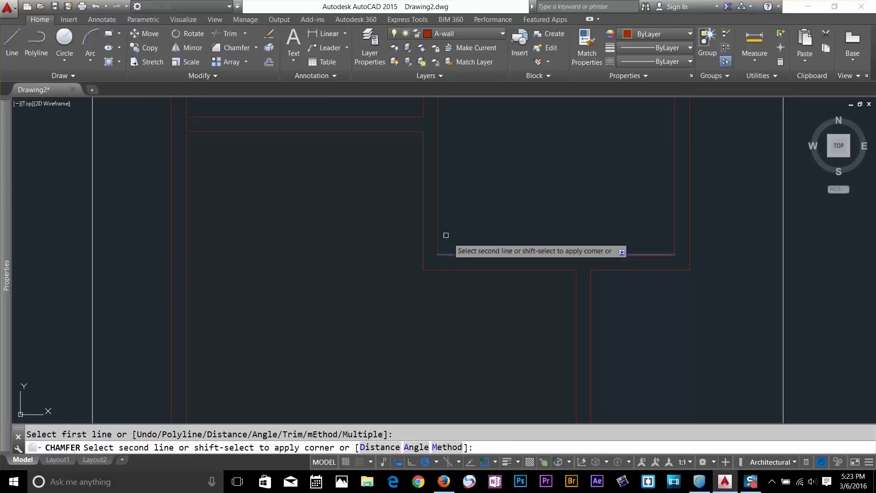
left_click(438, 229)
key("Escape")
Offset the diagonal chamfer line 9" toward the outer corner to form the second wall face
type("o")
key("Return")
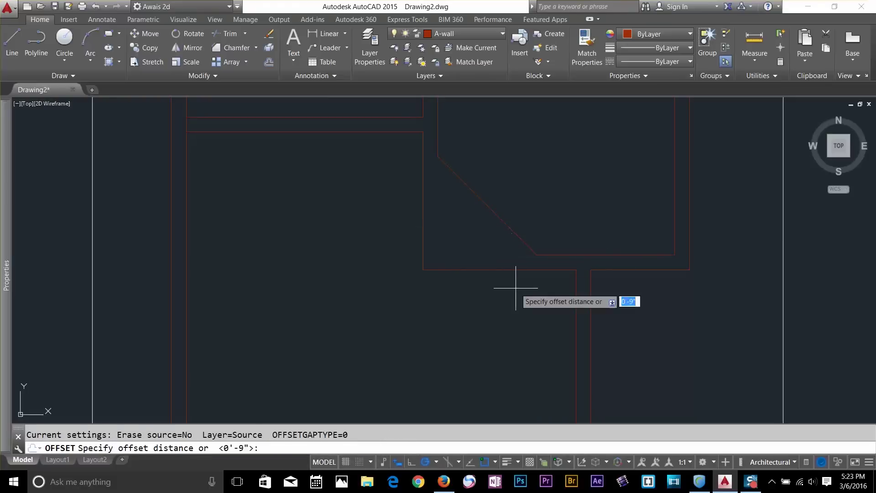
type("9")
key("Return")
left_click(493, 210)
left_click(497, 232)
key("Escape")
Extend the offset diagonal line at its ends to meet the adjoining outer wall lines
type("ex")
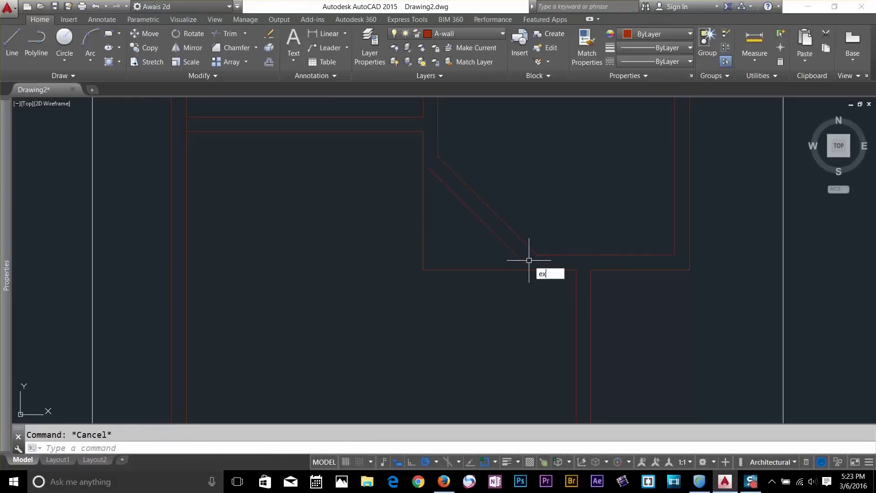
key("Return")
key("Return")
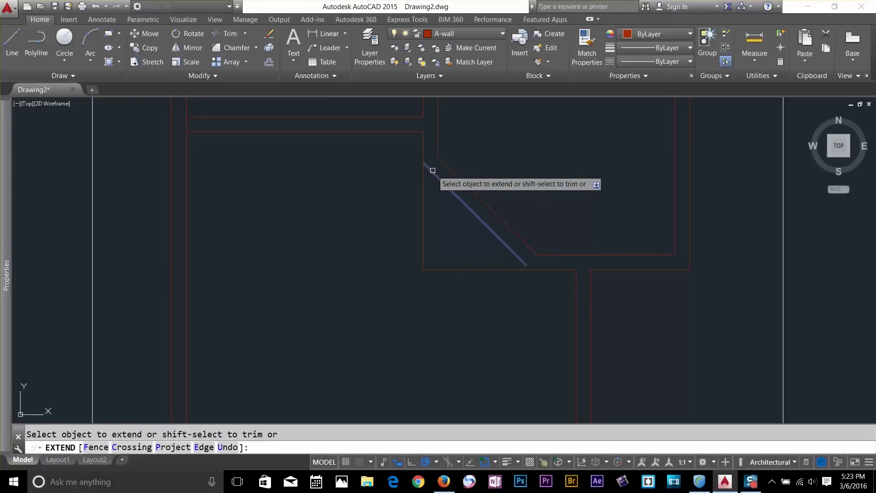
left_click(526, 264)
key("Escape")
Trim away the leftover square corner lines outside the diagonal wall
type("tr")
key("Return")
key("Return")
left_click(462, 248)
left_click(428, 277)
left_click(425, 268)
left_click(414, 242)
key("Escape")
scroll(432, 253, "down", 2)
scroll(432, 252, "down", 4)
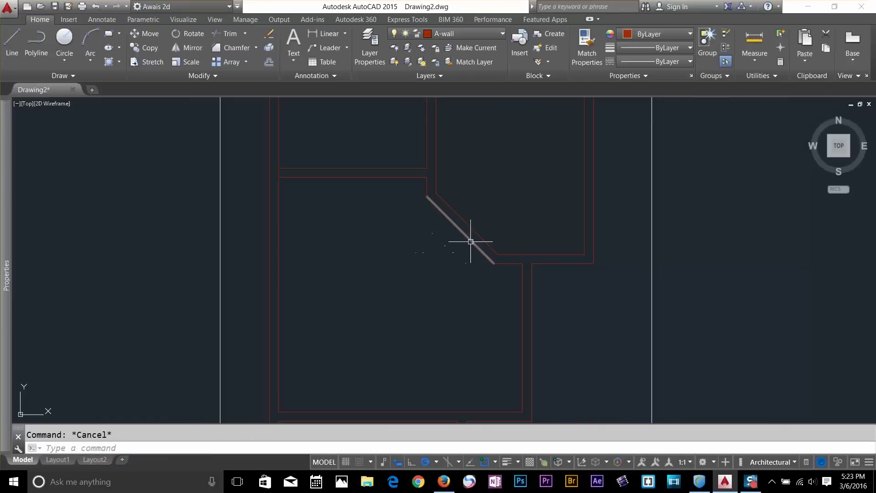
Offset the inner line of the upper-right room's right wall 4.5" into the room
middle_click_drag(557, 274, 508, 191)
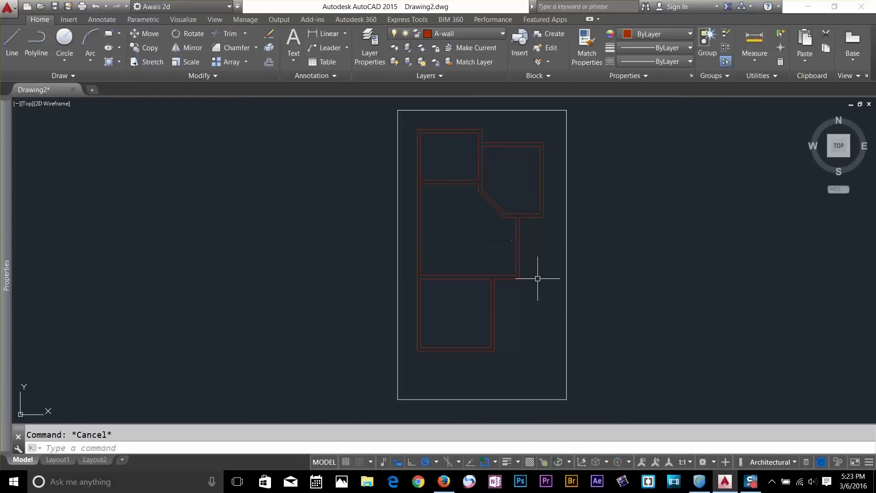
scroll(528, 282, "up", 8)
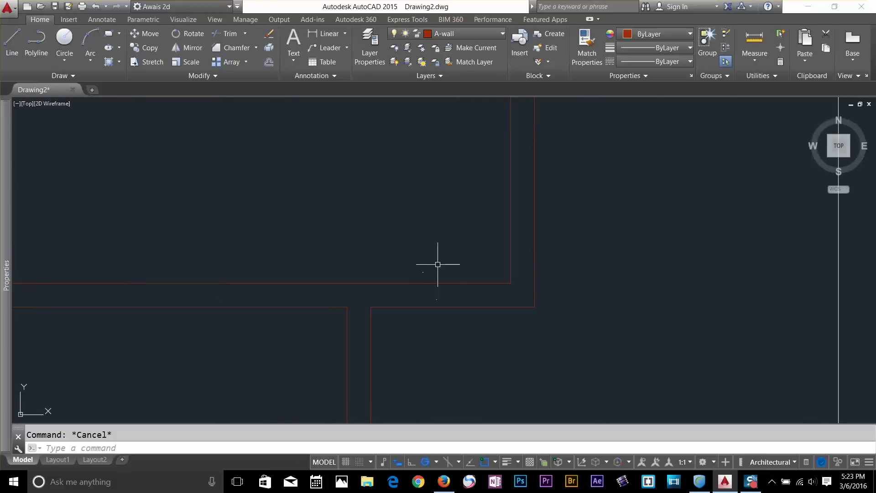
scroll(515, 260, "down", 4)
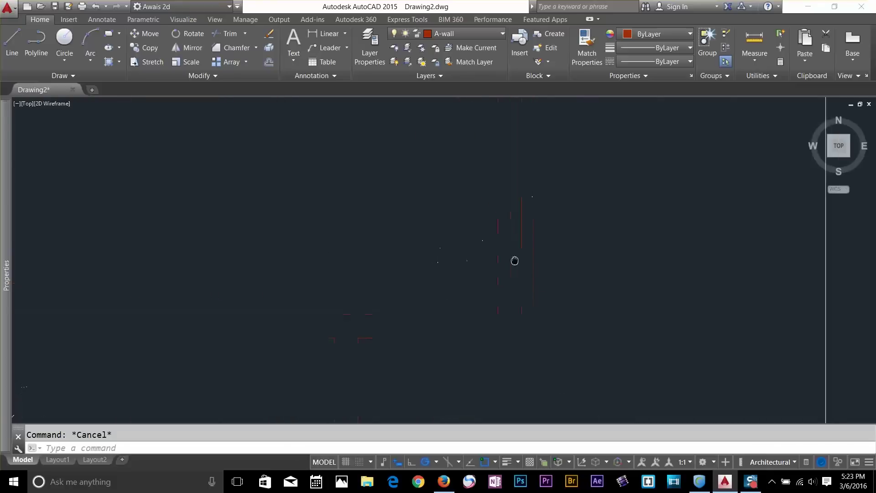
scroll(450, 238, "up", 2)
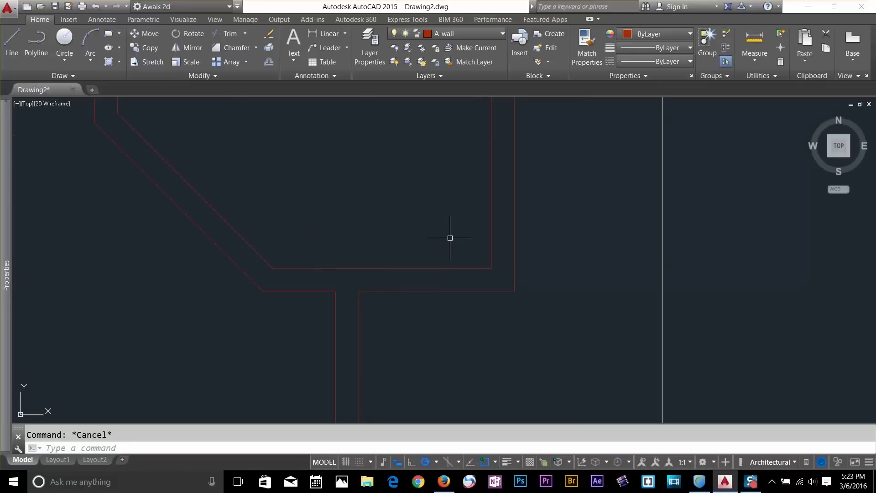
key("Return")
type("4.5")
key("Return")
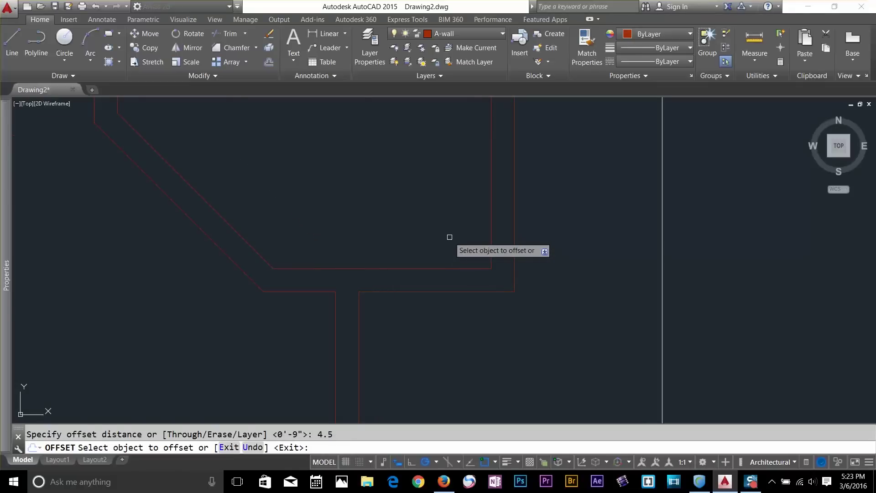
left_click(490, 225)
left_click(455, 234)
key("Escape")
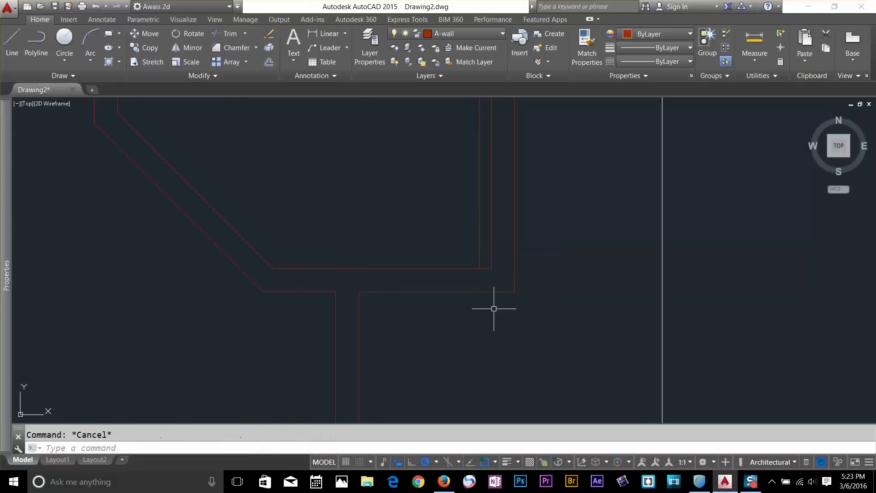
Try a 2.6" offset of the new vertical line toward the right wall and erase the resulting line
key("Return")
key("Return")
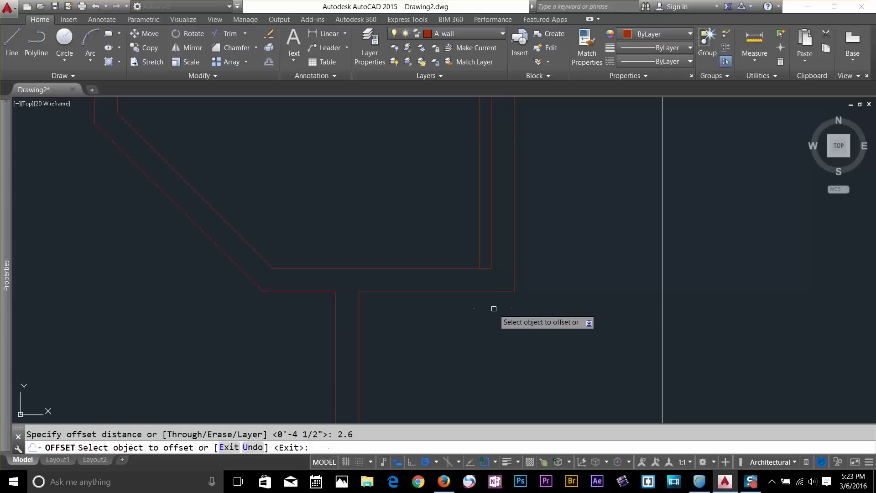
left_click(479, 250)
left_click(483, 252)
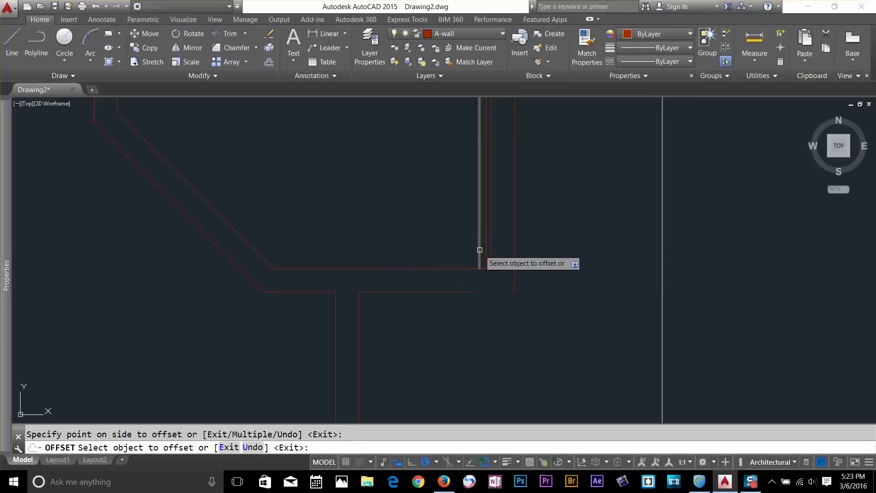
key("Escape")
left_click(487, 252)
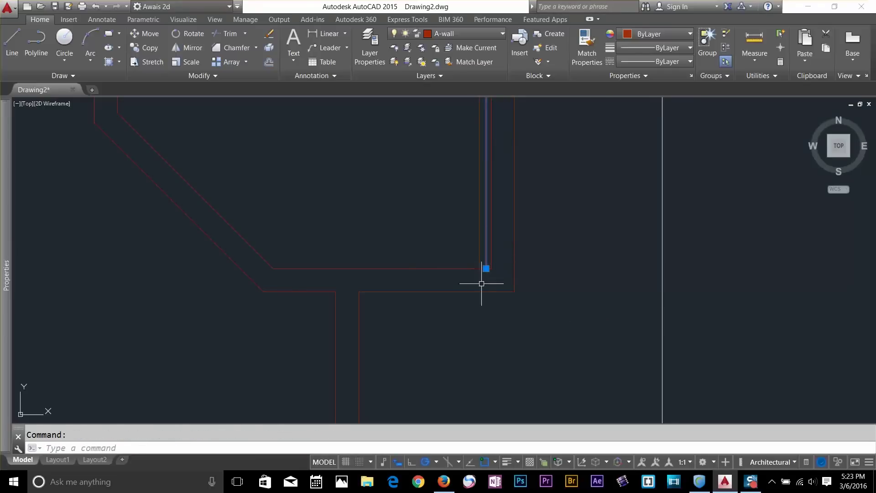
key("Delete")
Offset the 4.5" guide line 2.6' into the room to mark the door width
type("o")
key("Return")
type("2.6")
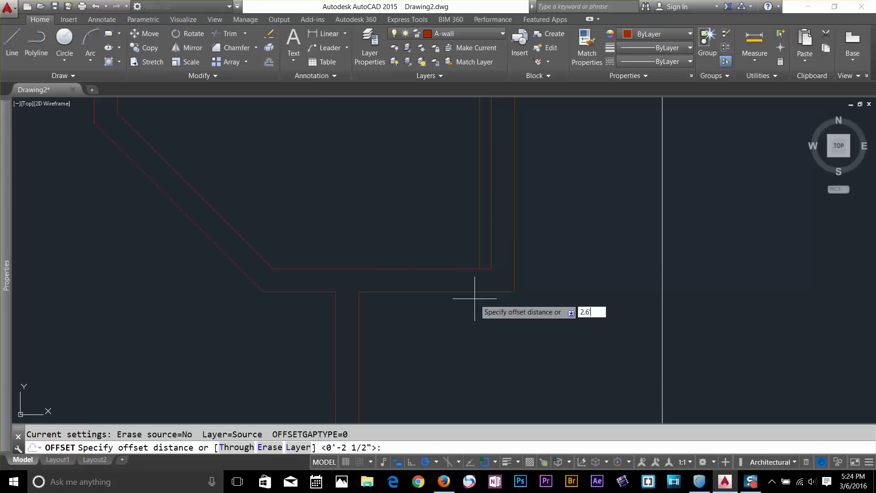
key("Return")
left_click(478, 215)
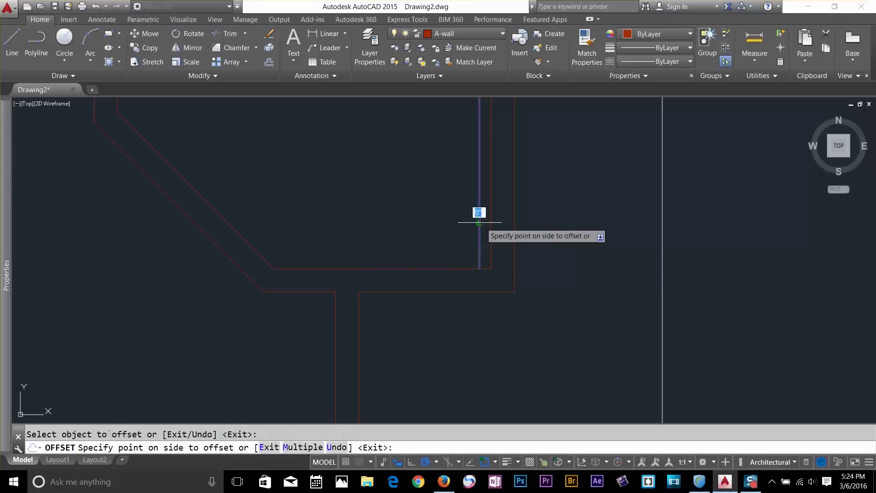
left_click(401, 245)
key("Escape")
Extend both vertical door guide lines down to the outer line of the room's lower wall
type("ex")
key("Return")
key("Return")
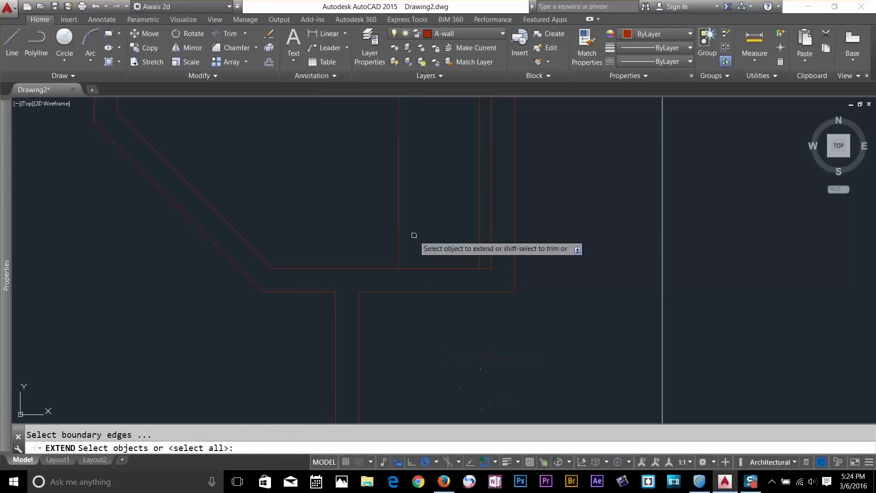
left_click(400, 228)
key("Escape")
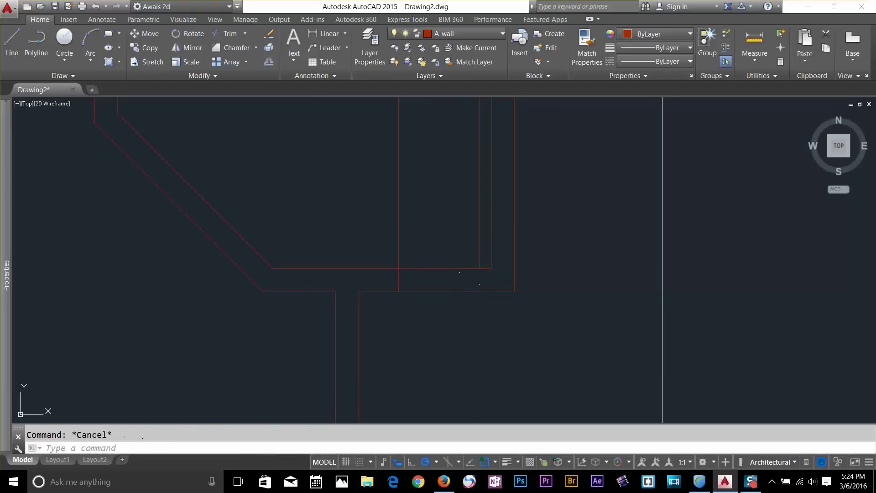
left_click(479, 251)
left_click(479, 269)
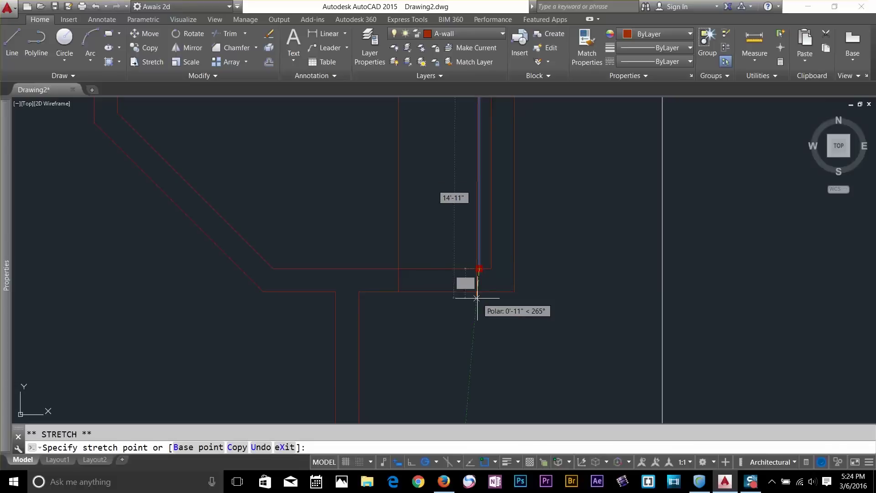
key("Escape")
key("Escape")
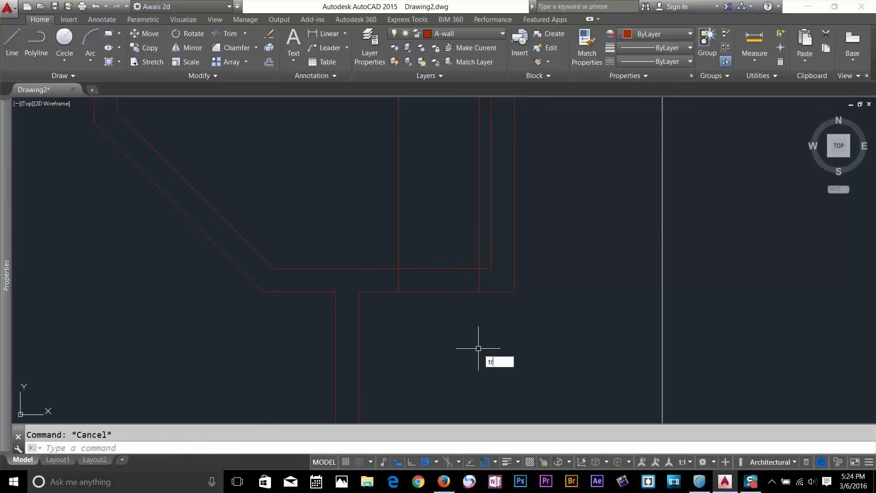
Trim the wall lines between the two guides and the guides inside the room to open the doorway
key("Return")
key("Return")
left_click(479, 245)
left_click(433, 231)
left_click(434, 323)
left_click(430, 202)
left_click(382, 223)
scroll(421, 257, "down", 3)
middle_click_drag(416, 256, 487, 201)
key("Escape")
key("Escape")
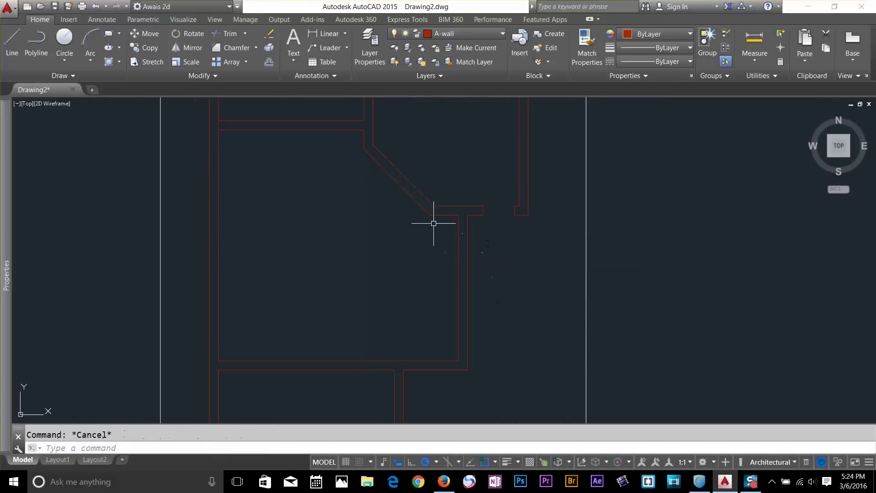
Draw short closing lines across the diagonal wall at its upper and lower ends
scroll(411, 231, "up", 3)
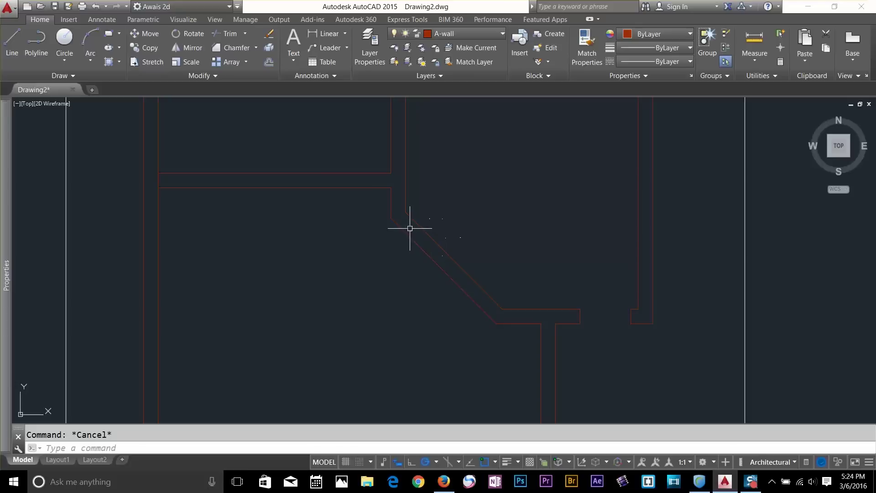
key("l")
key("Return")
left_click(406, 210)
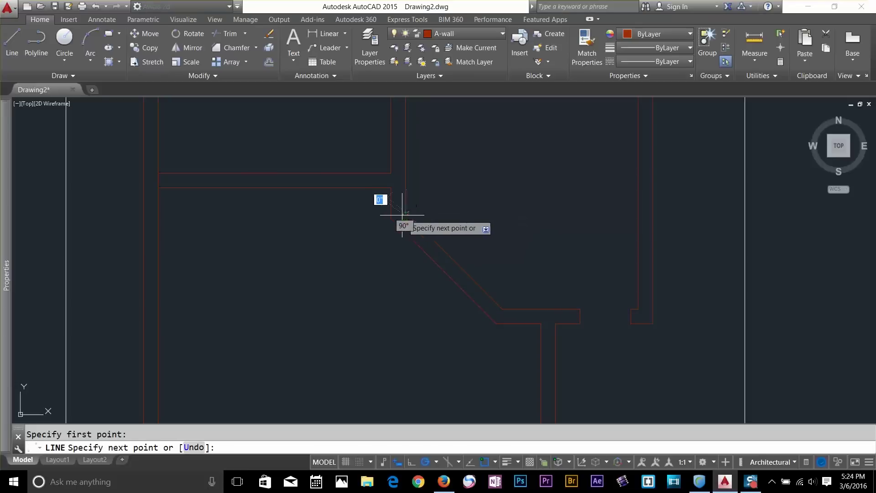
key("Escape")
key("Return")
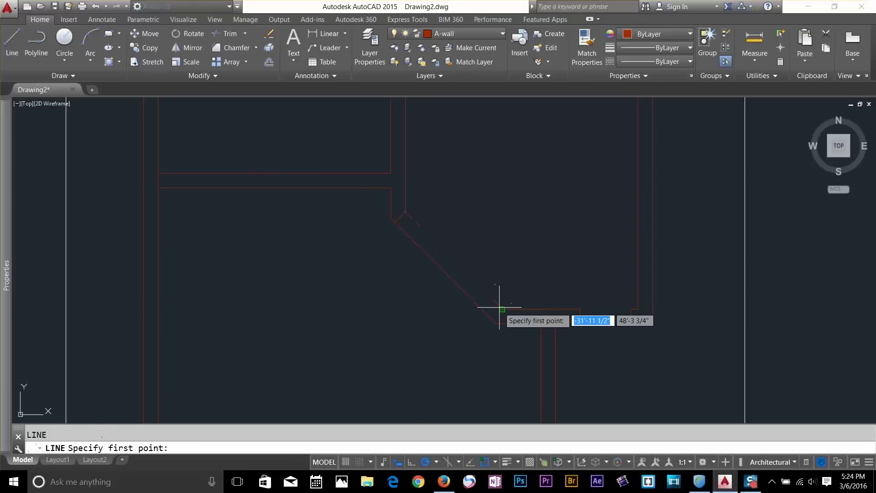
left_click(502, 309)
left_click(495, 318)
key("Escape")
Trim the diagonal wall lines between the two closing lines
key("Return")
left_click(486, 252)
left_click(427, 292)
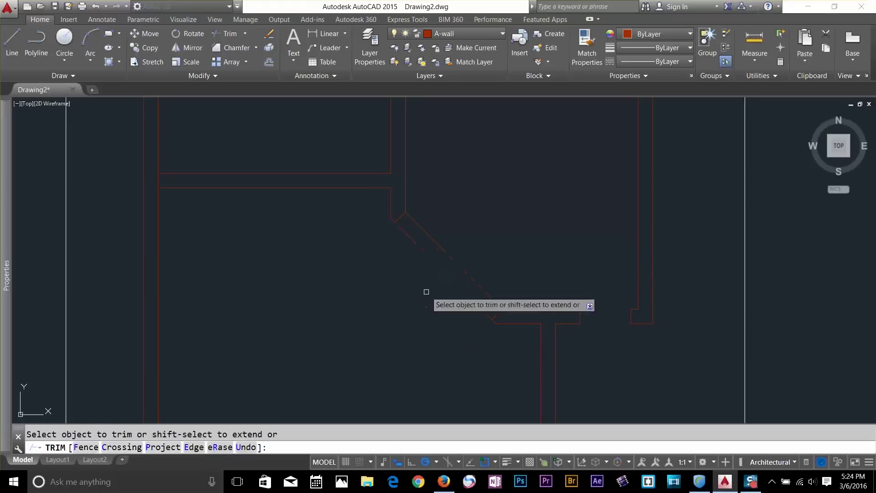
key("Escape")
key("Escape")
Undo the diagonal wall trim and remove the closing lines at its ends
type("u")
key("Return")
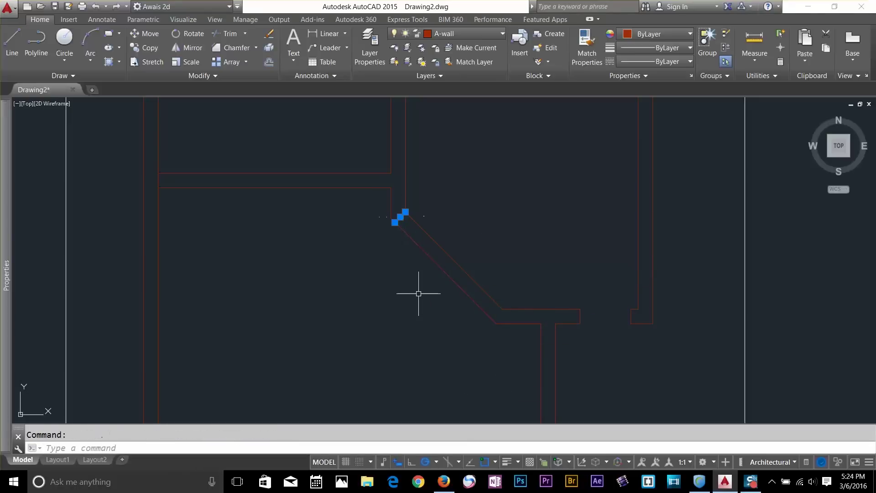
type("o")
key("Return")
key("Escape")
Draw a line across the diagonal wall at the midpoint of its two faces
type("l")
key("Return")
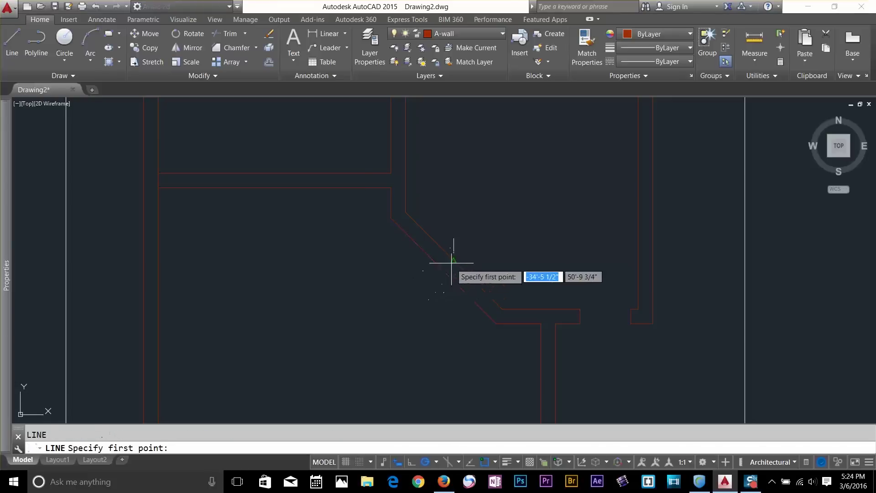
left_click(452, 263)
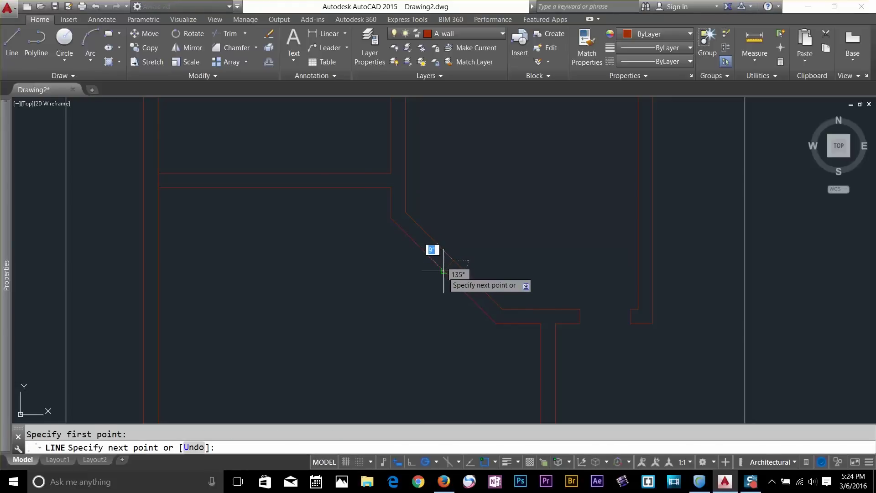
left_click(443, 272)
key("Escape")
Offset the cross line on the diagonal wall 2'-4 3/4" to both sides
type("o")
key("Return")
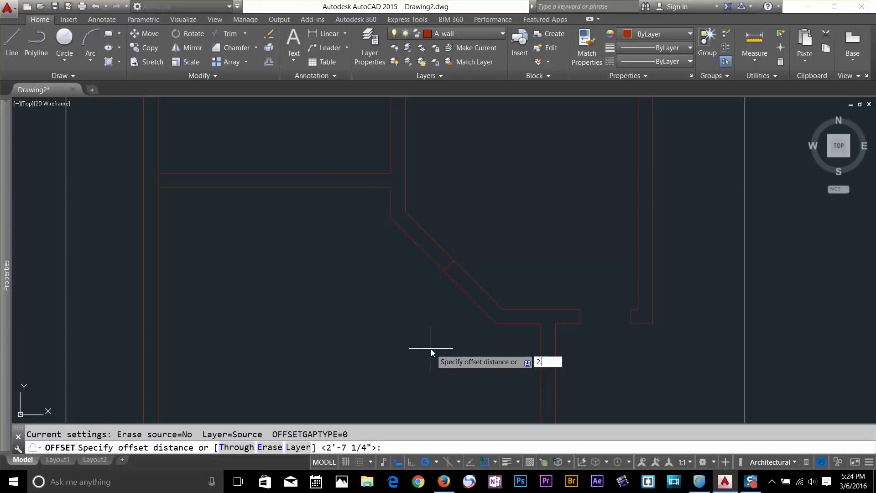
key("Return")
scroll(431, 349, "up", 3)
left_click(450, 261)
left_click(456, 274)
left_click(444, 264)
left_click(426, 247)
key("Escape")
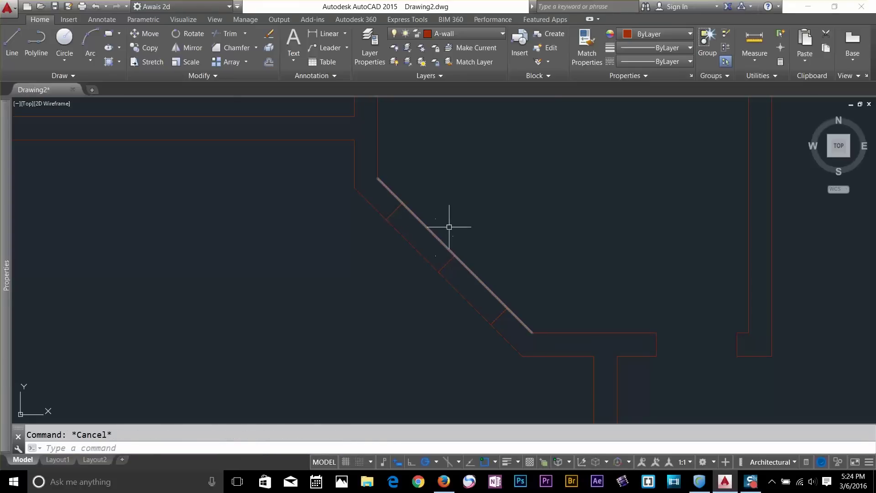
Delete the middle cross line from the diagonal wall
left_click(372, 306)
left_click(497, 227)
key("Escape")
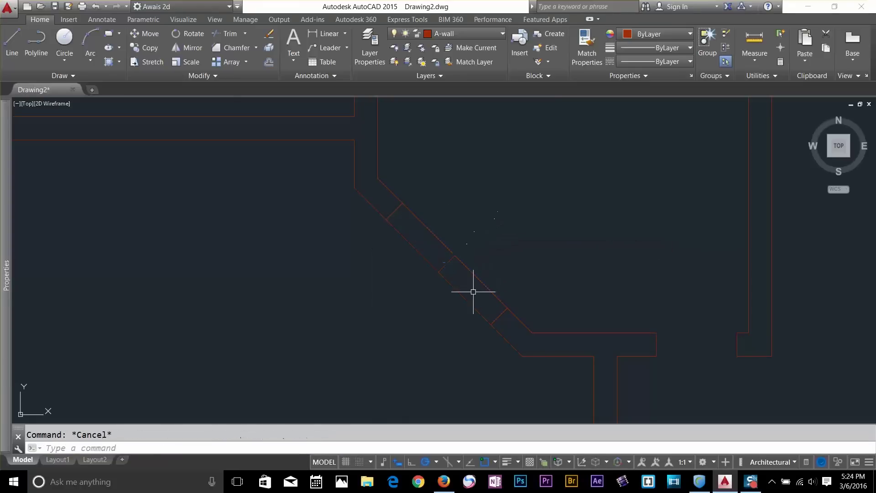
left_click(388, 315)
left_click(472, 233)
key("Delete")
Trim both diagonal wall lines between the two remaining cross lines to open the doorway
type("tr")
key("space")
key("space")
left_click(472, 240)
left_click(417, 297)
key("space")
key("Escape")
scroll(481, 264, "down", 3)
middle_click_drag(502, 318, 506, 244)
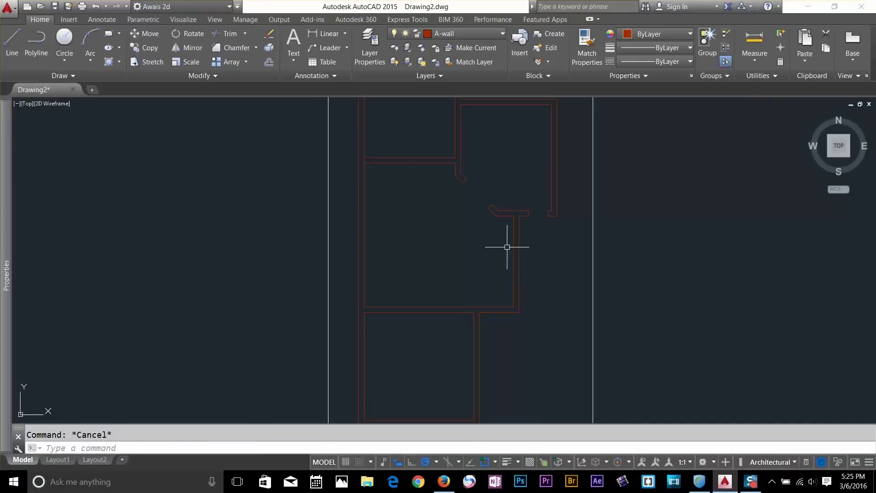
scroll(516, 292, "down", 2)
scroll(528, 269, "up", 1)
scroll(415, 220, "up", 4)
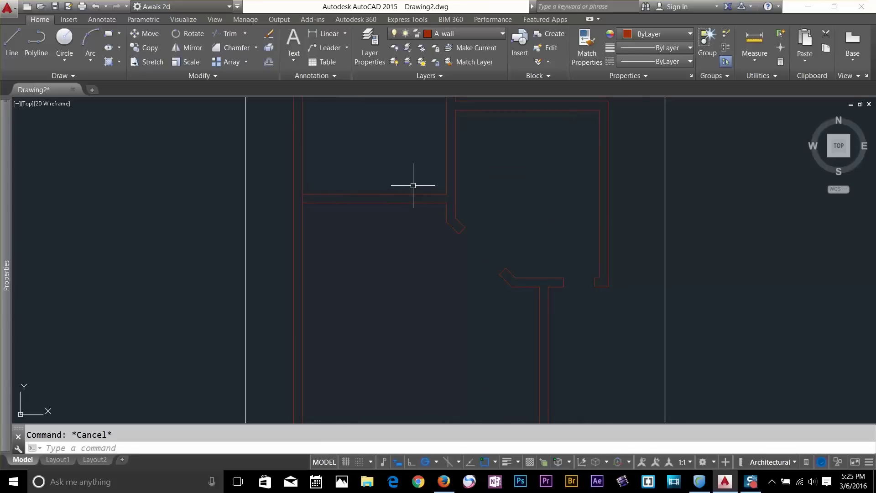
scroll(412, 185, "up", 2)
middle_click_drag(407, 181, 422, 294)
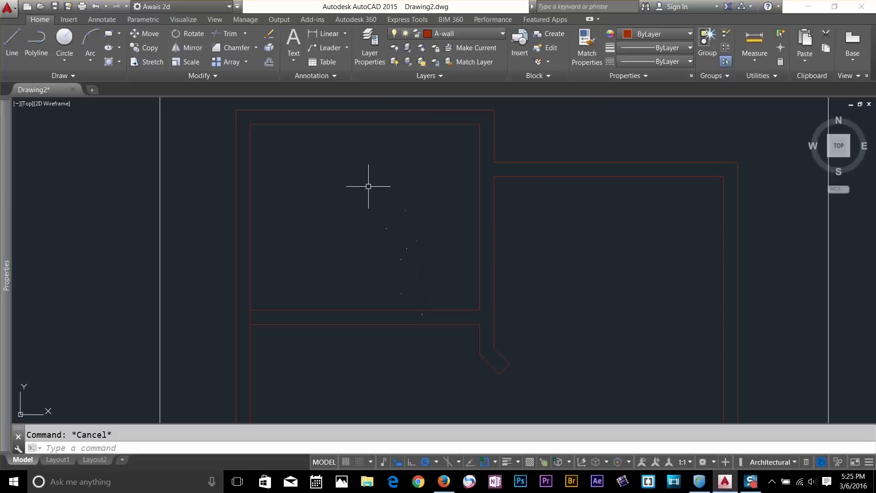
type("tr")
key("Return")
key("Return")
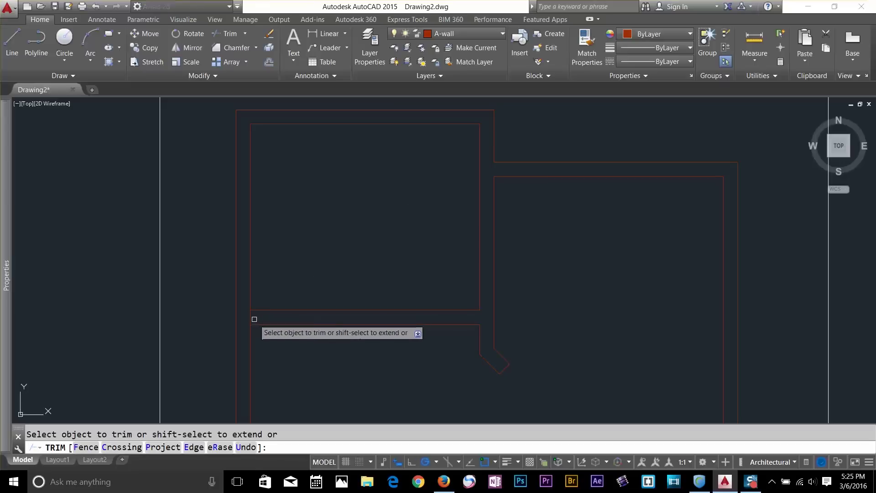
key("Escape")
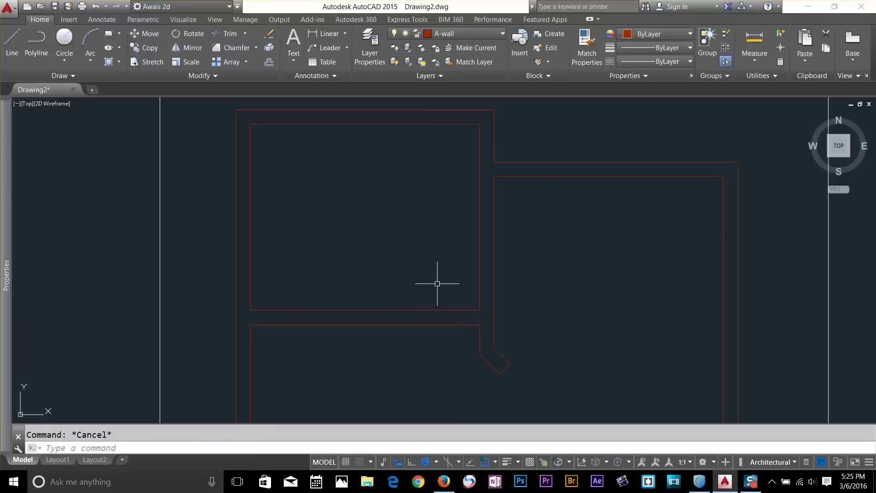
middle_click_drag(437, 279, 435, 318)
scroll(434, 318, "up", 2)
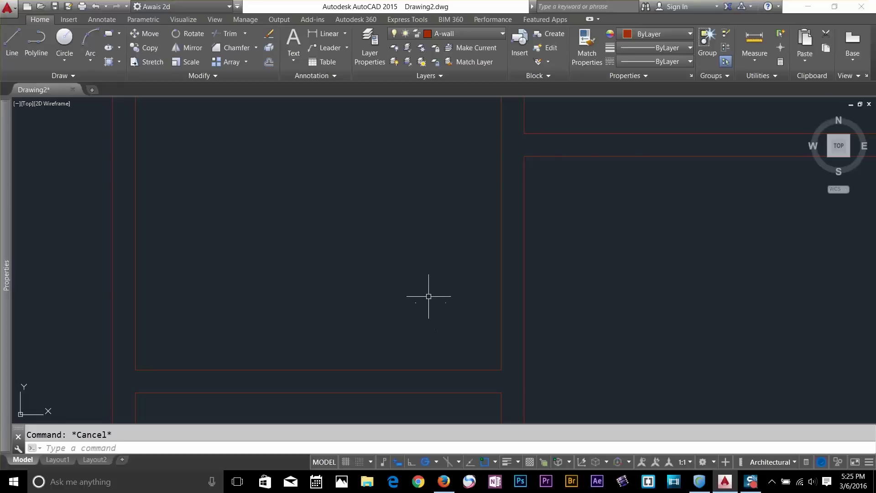
type("o")
key("Return")
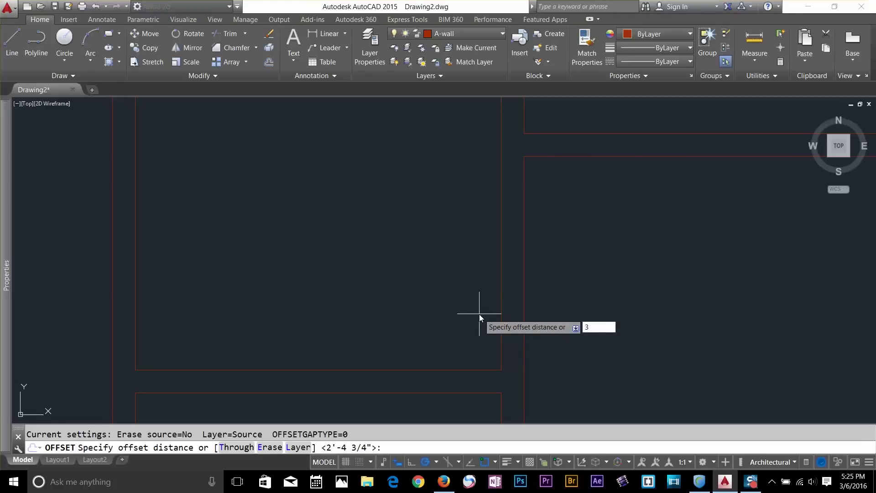
type(".6")
key("Return")
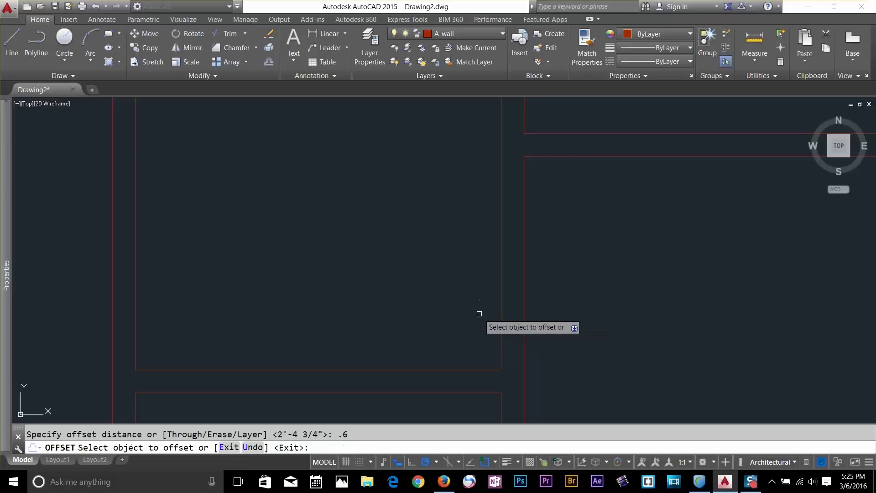
key("Escape")
Offset the right inner wall line of the upper-left room 2.6' into the room
key("space")
type("2.6")
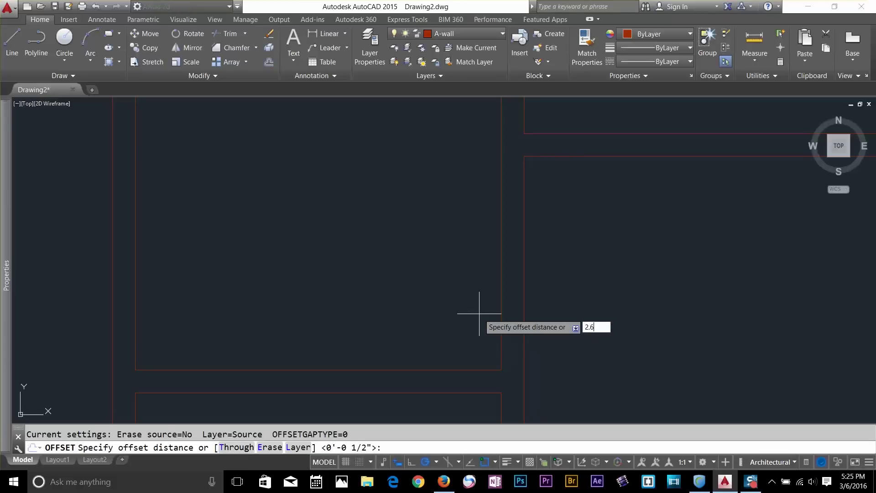
type("'")
key("Return")
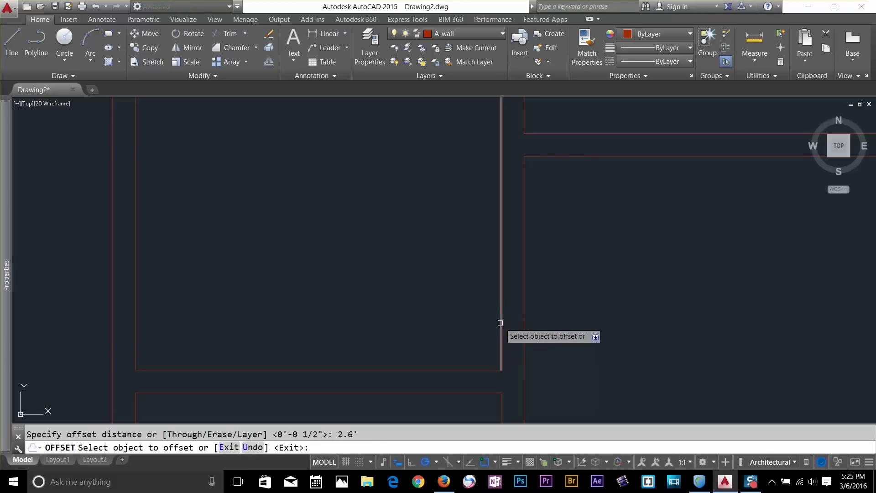
left_click(500, 322)
left_click(464, 341)
key("Escape")
middle_click_drag(470, 343, 483, 266)
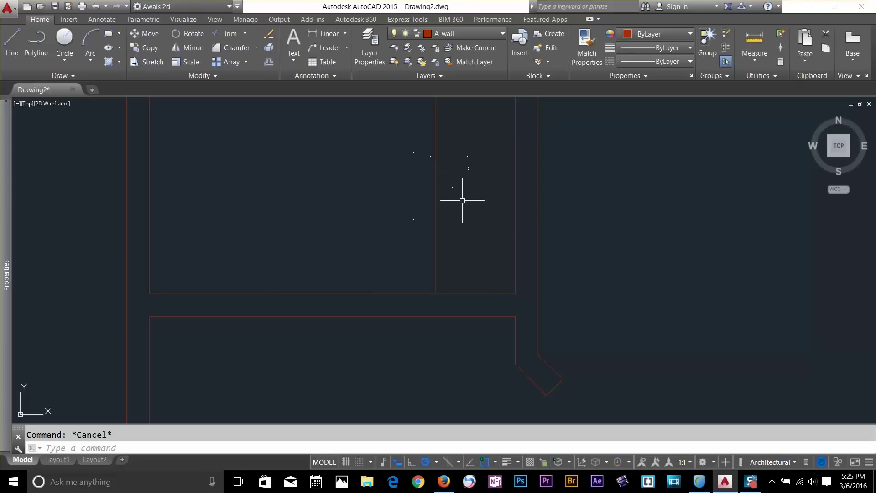
middle_click_drag(462, 200, 454, 294)
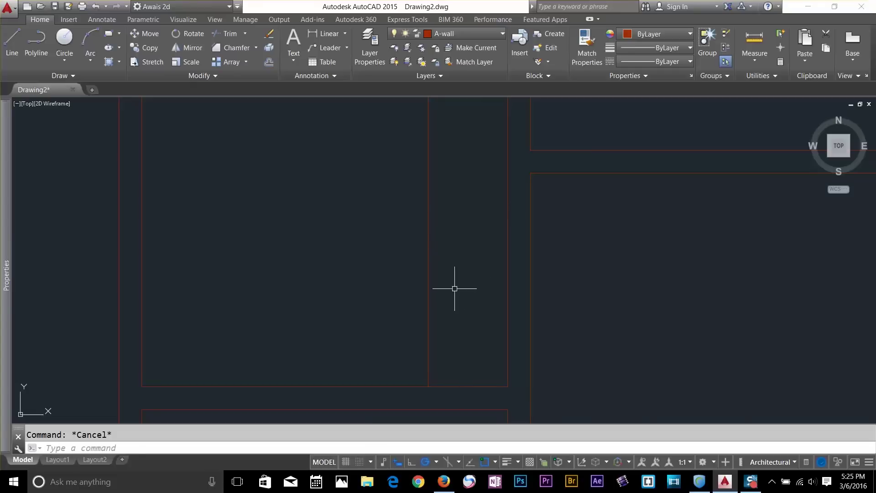
type("o")
key("Return")
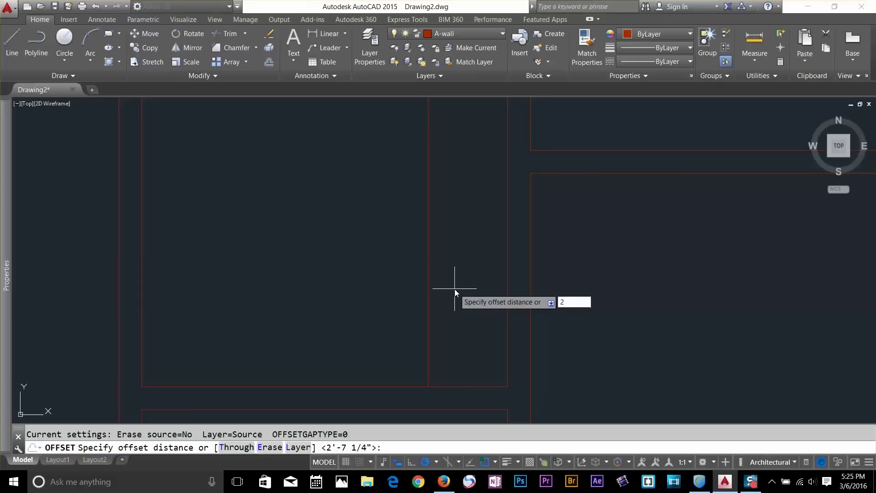
key("Escape")
Offset the guide line in the upper-left room 4.5" to the left
type("o")
key("Return")
type("4.5")
key("Return")
left_click(429, 285)
left_click(416, 318)
key("Escape")
type("o")
key("Return")
type("2.6")
key("Return")
key("Escape")
Offset the left one of the two close guide lines 2.6' to the left for the door width
key("Return")
type("2.6")
key("Return")
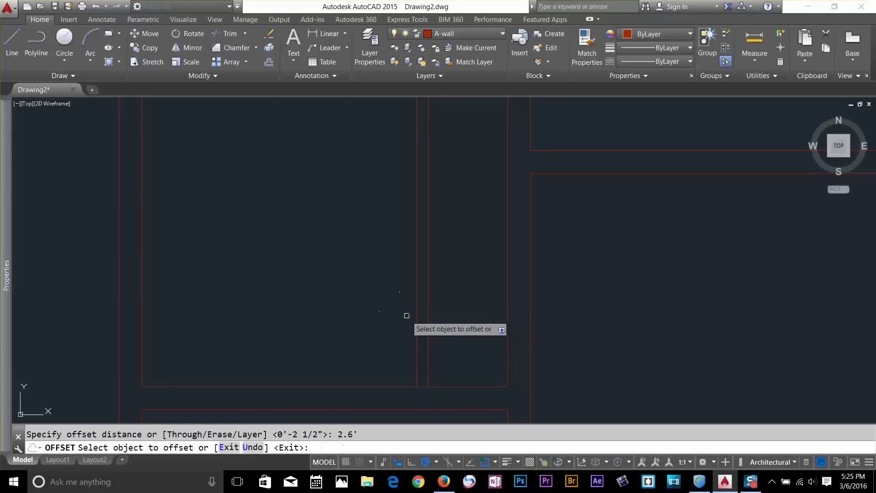
left_click(417, 321)
key("Escape")
middle_click_drag(403, 331, 507, 293)
scroll(507, 283, "up", 4)
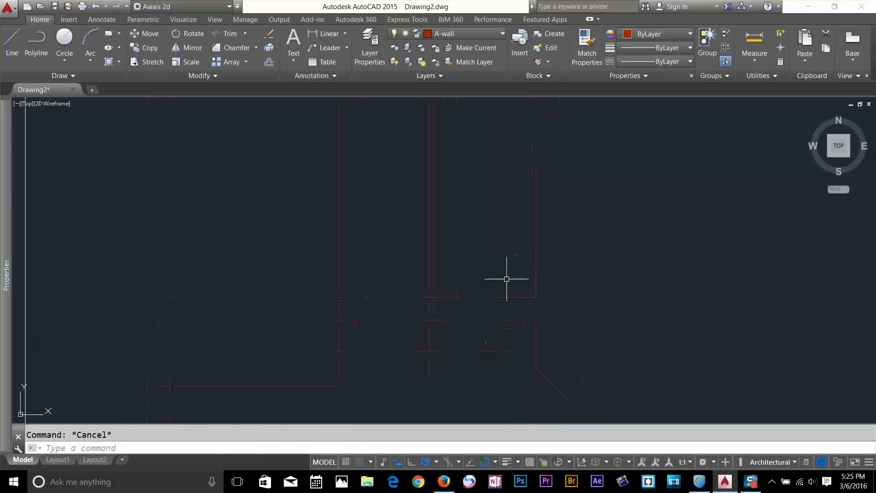
Stretch the lower ends of the two door guide lines to the lower face of the room's bottom wall
left_click(445, 278)
left_click(365, 268)
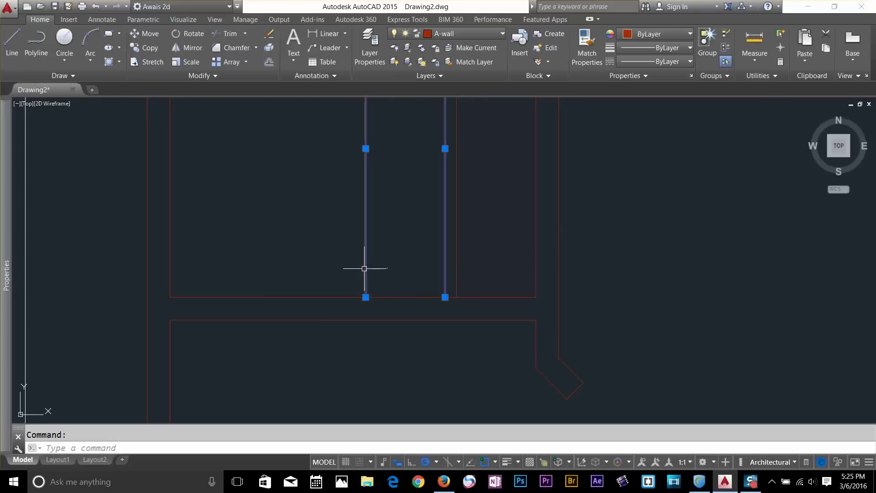
left_click(366, 297)
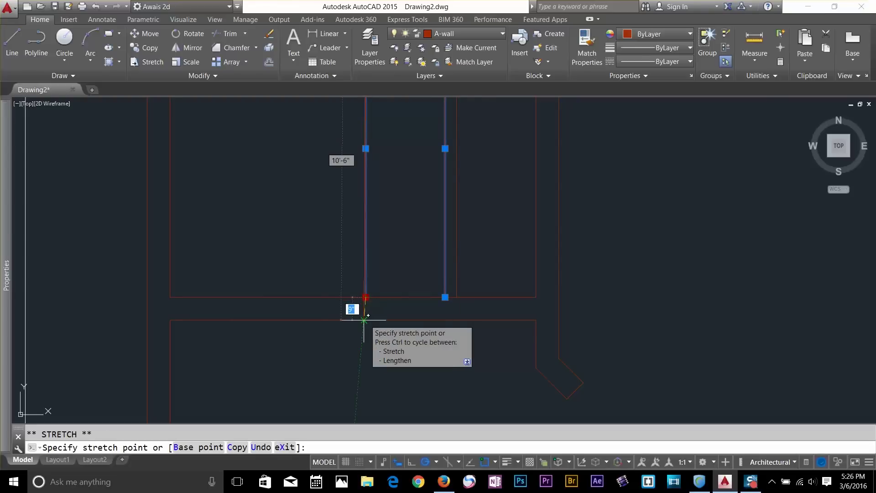
left_click(365, 320)
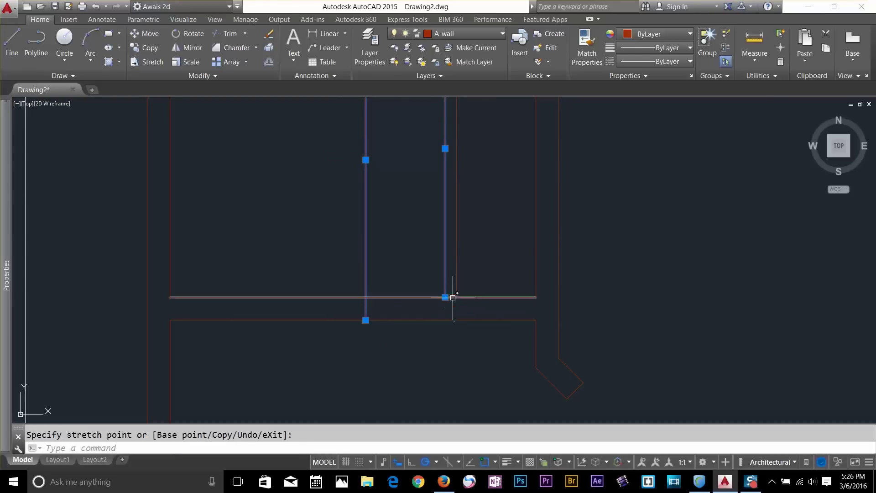
left_click(445, 320)
key("Escape")
Trim the door guides inside the room and the bottom wall lines between them to open the doorway
type("tr")
key("Return")
key("Return")
left_click(442, 277)
left_click(344, 268)
left_click(399, 268)
left_click(397, 337)
left_click(444, 274)
scroll(413, 322, "down", 2)
mouse_move(413, 322)
middle_mouse_down()
mouse_move(449, 367)
mouse_move(466, 360)
middle_mouse_up()
key("Escape")
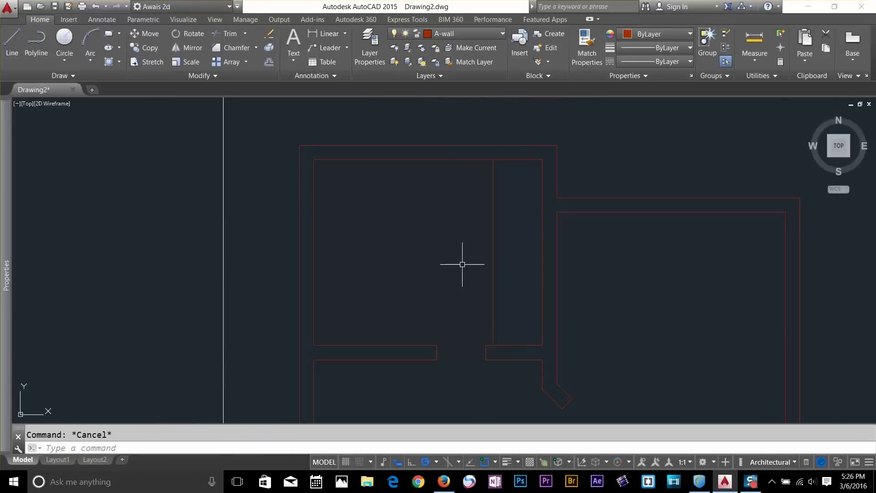
Delete the leftover vertical guide line in the upper-left room
key("Return")
key("Escape")
left_click(511, 240)
left_click(473, 253)
key("Delete")
Measure the inside length of the upper-left room along its left wall
left_click(755, 41)
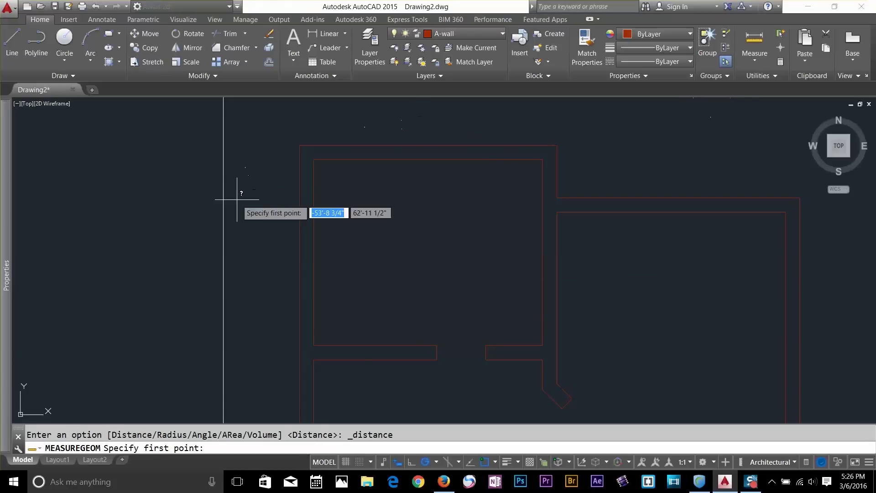
left_click(314, 160)
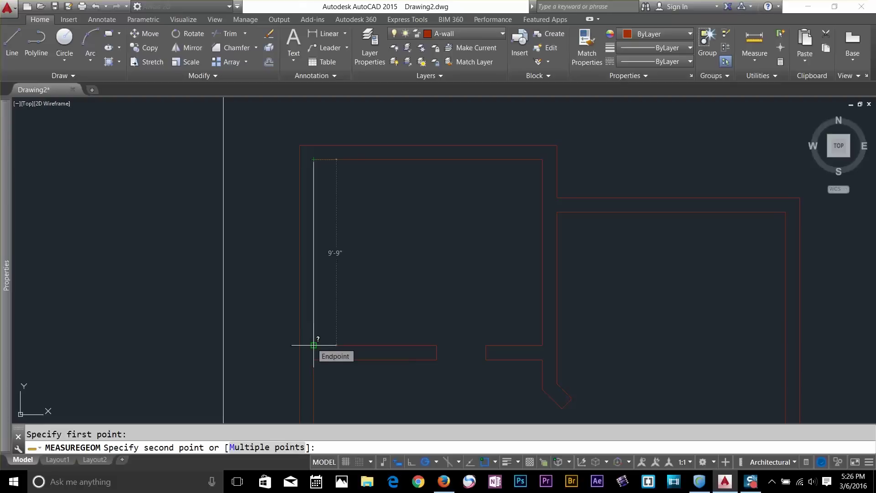
key("Escape")
middle_click_drag(451, 248, 481, 214)
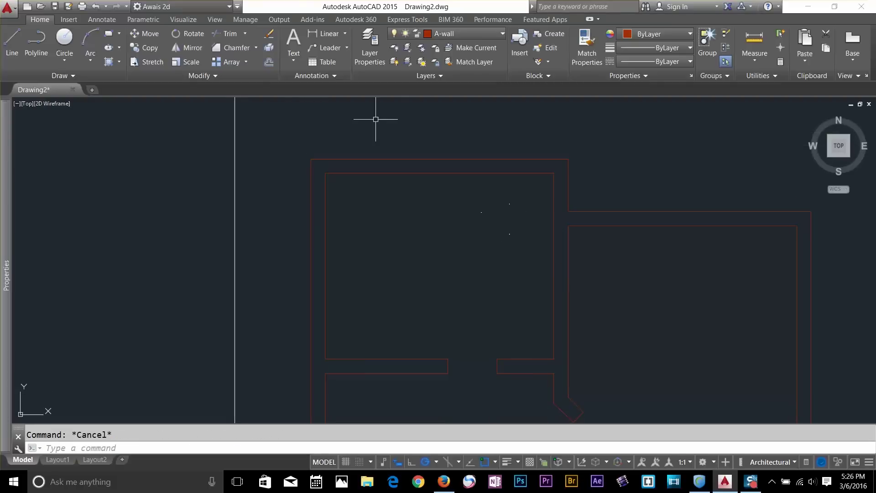
Stretch the top wall of the upper-left room 1' upward
left_click(164, 64)
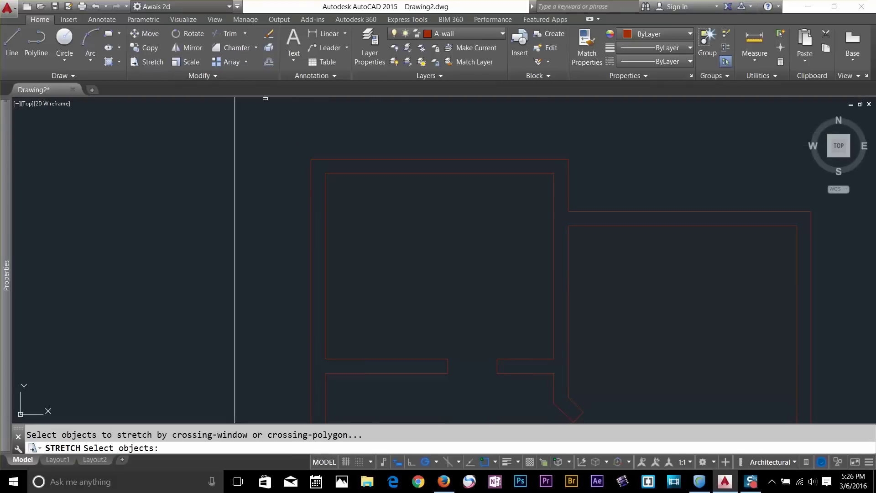
left_click(586, 131)
left_click(288, 183)
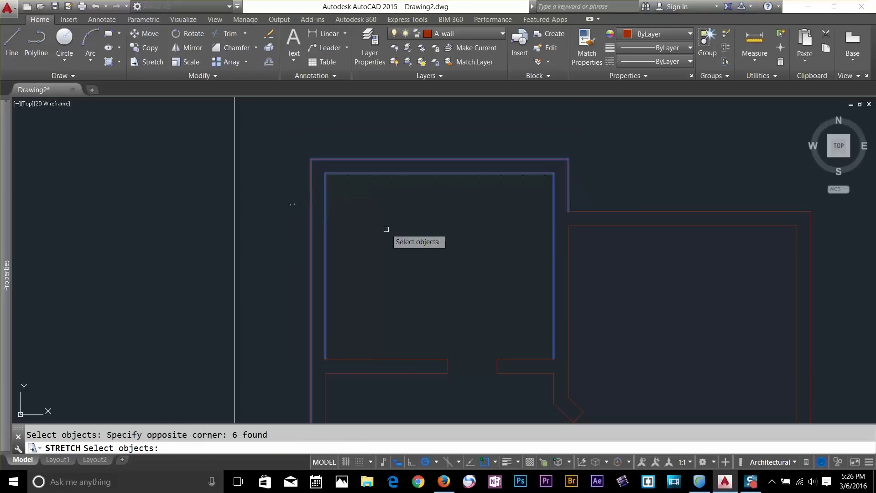
key("Return")
left_click(393, 248)
type("1'")
key("Return")
key("Escape")
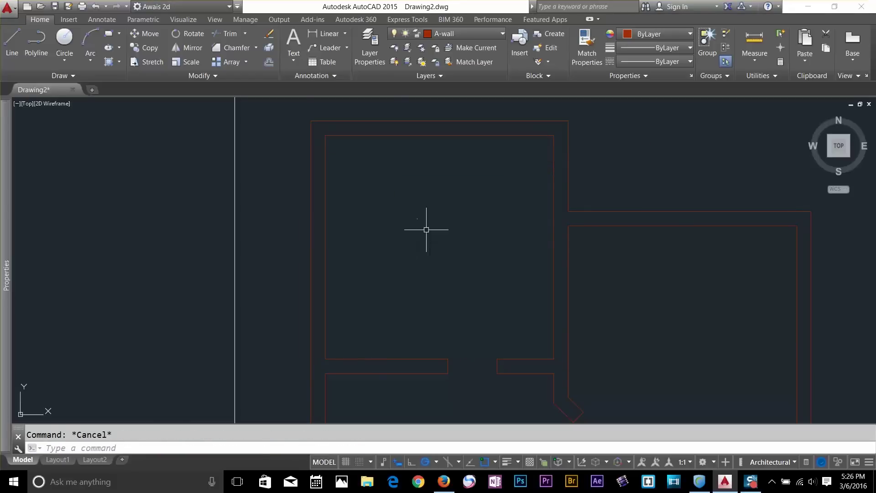
Offset the top inner wall line of the upper-left room 6' into the room
type("o")
key("Return")
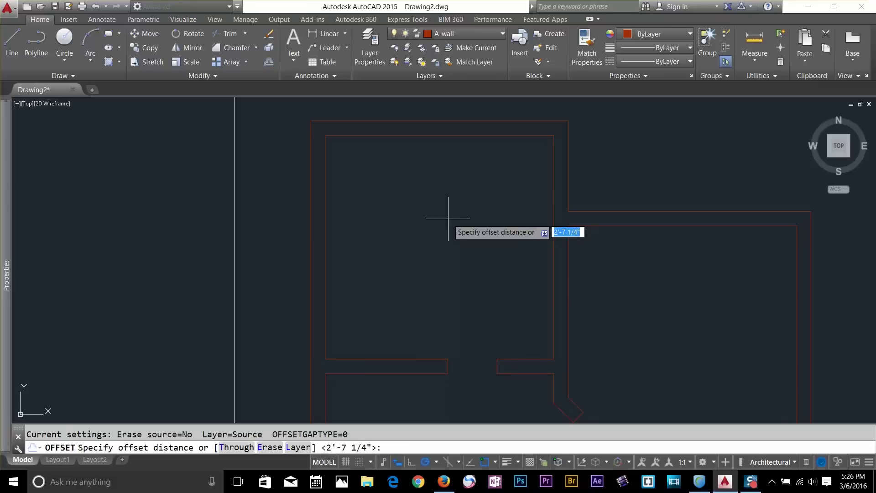
type("6'")
key("Return")
left_click(483, 133)
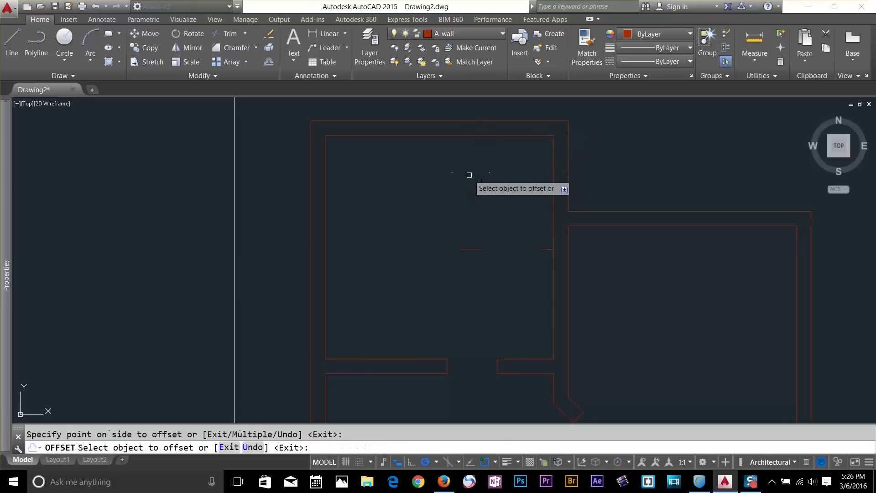
left_click(472, 176)
key("Escape")
Delete the 6' offset line from the upper-left room
left_click(499, 205)
left_click(458, 276)
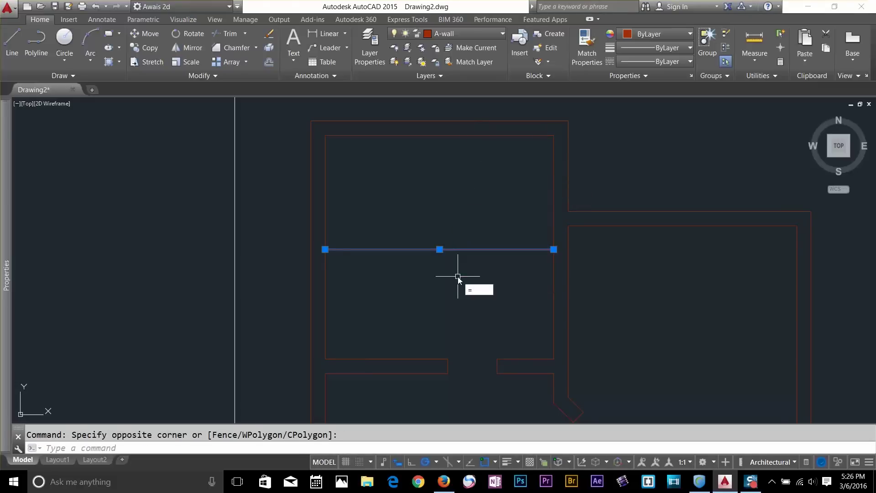
key("Escape")
key("Escape")
left_click(477, 226)
left_click(443, 311)
key("Delete")
Offset the top inner wall line of the upper-left room 4' downward
type("o")
key("Return")
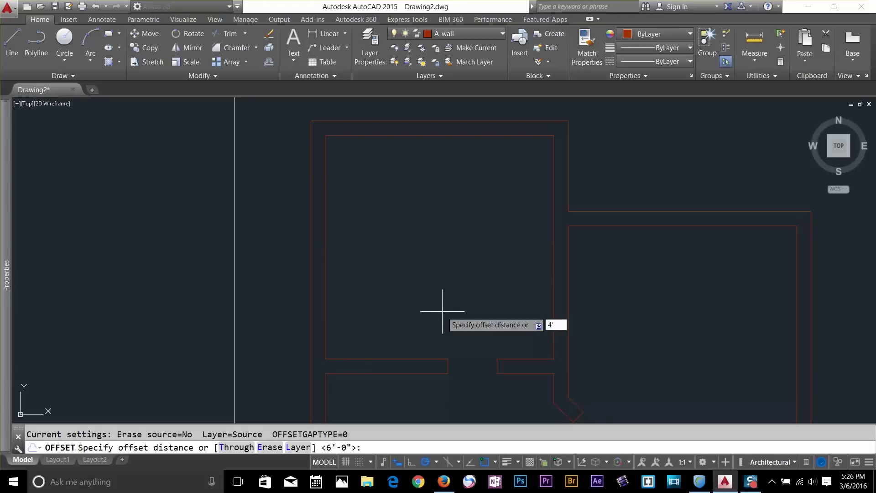
key("Return")
left_click(461, 135)
left_click(462, 177)
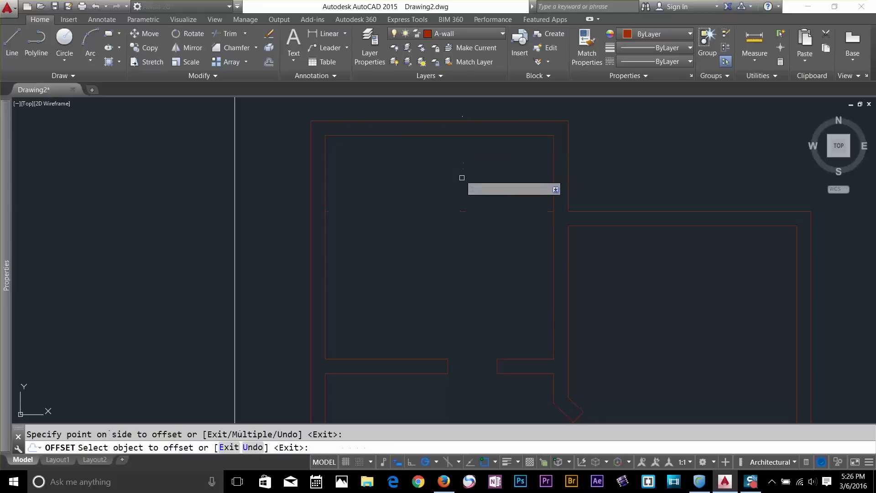
Offset the horizontal partition line in the upper-left room 4.5" downward to form a double-line wall
key("Escape")
key("Return")
type("4.5")
key("Return")
left_click(528, 212)
left_click(523, 240)
key("Escape")
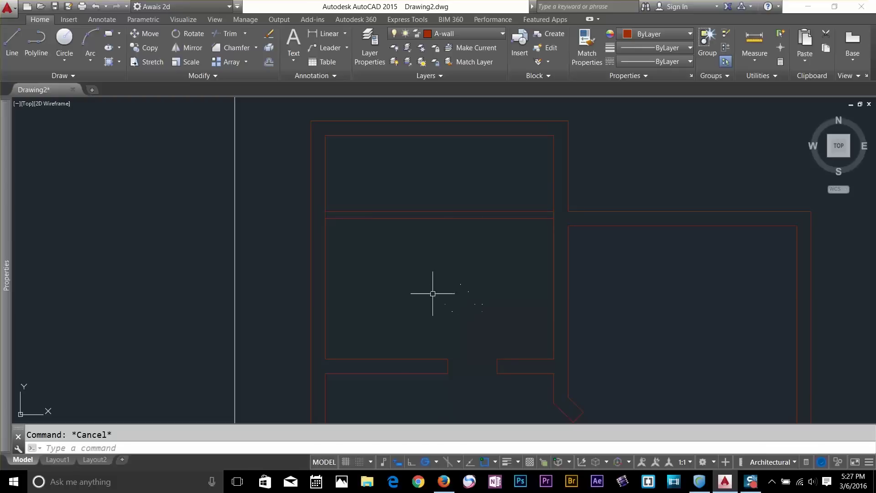
Offset the upper-left room's right inner wall line 3' into the room and delete the resulting line
scroll(355, 176, "up", 2)
middle_click_drag(355, 176, 356, 212)
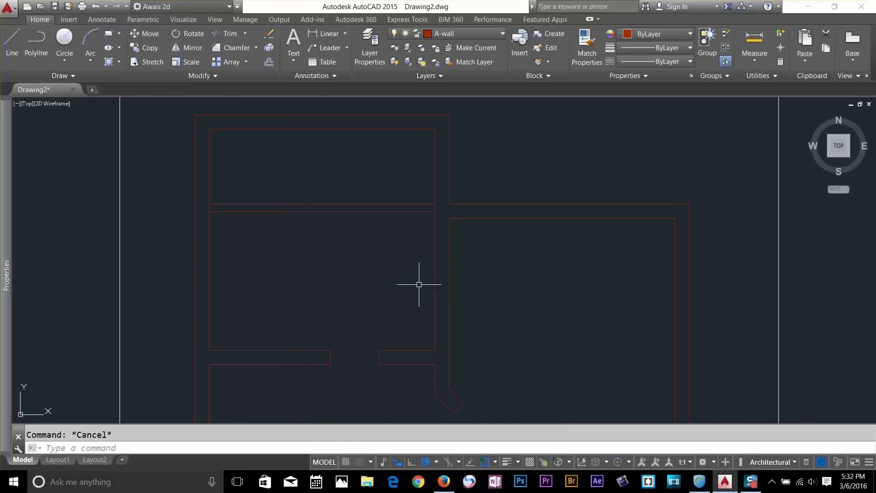
type("o")
key("Return")
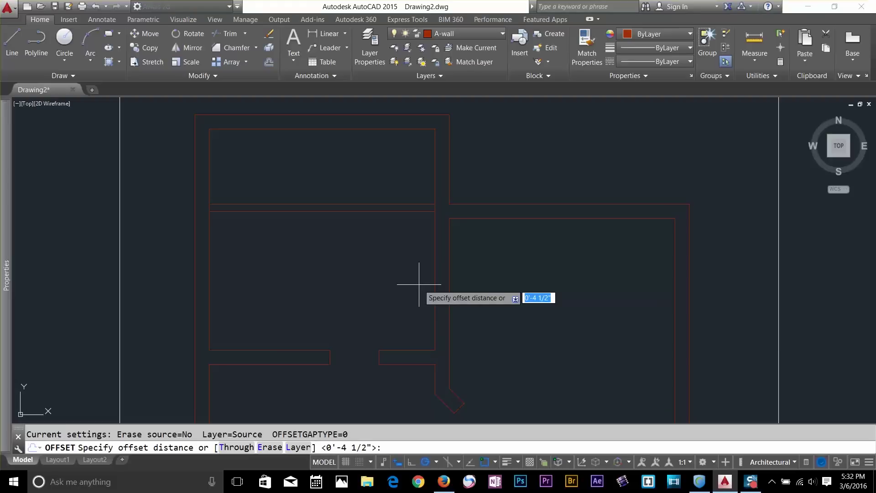
type("3'")
key("Return")
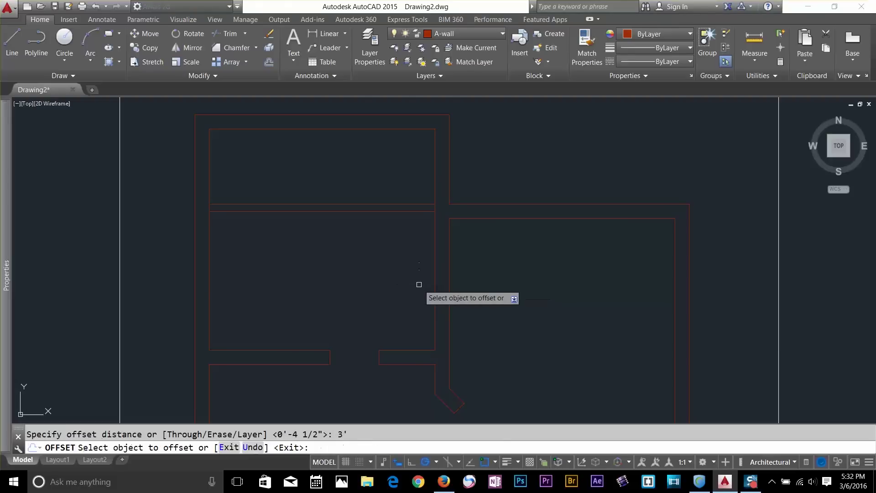
left_click(434, 304)
left_click(410, 288)
key("Escape")
left_click_drag(402, 274, 372, 277)
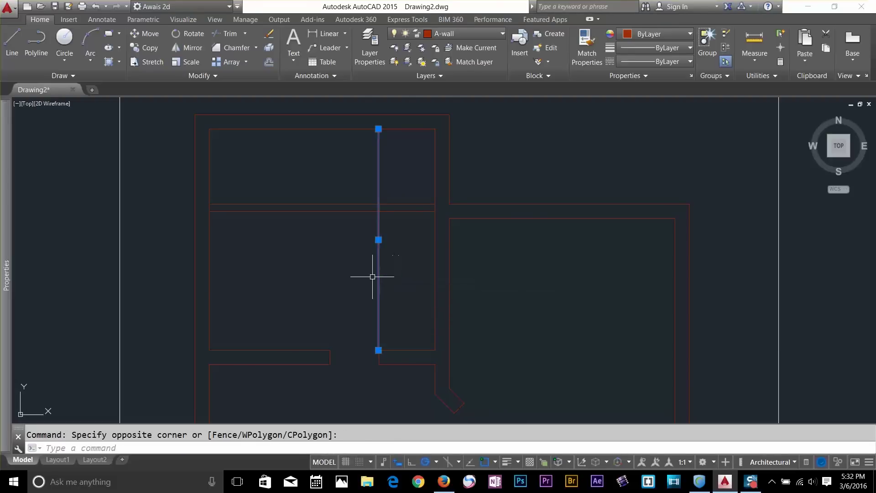
key("Delete")
Offset the room's right inner wall line 2.6' leftward and the partition's lower line 2.6' downward
type("o")
key("Return")
type("2")
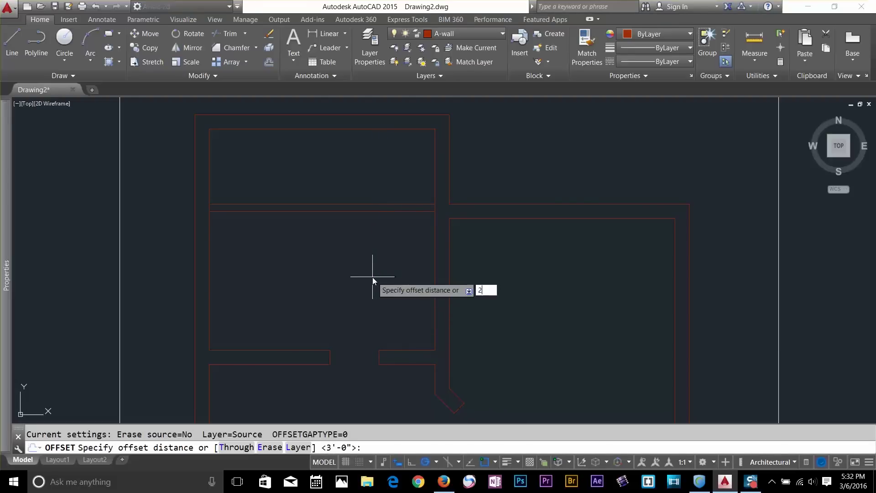
key("Return")
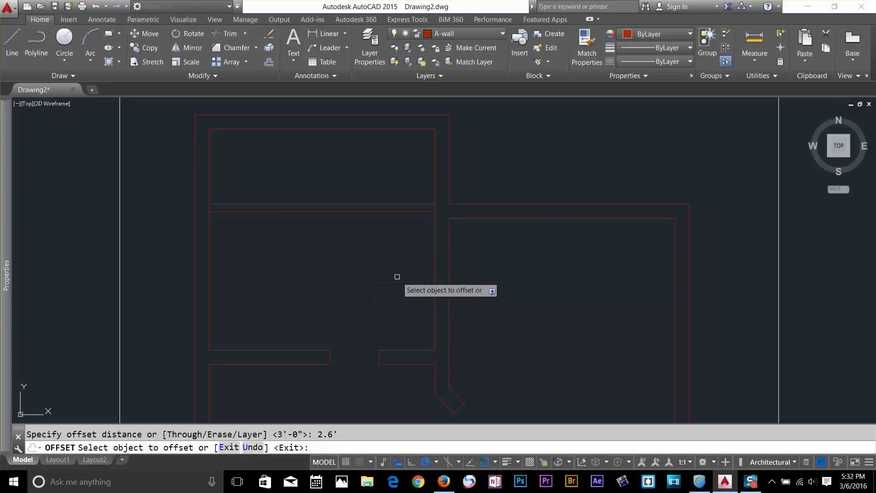
left_click(435, 290)
left_click(406, 216)
left_click(407, 211)
left_click(283, 251)
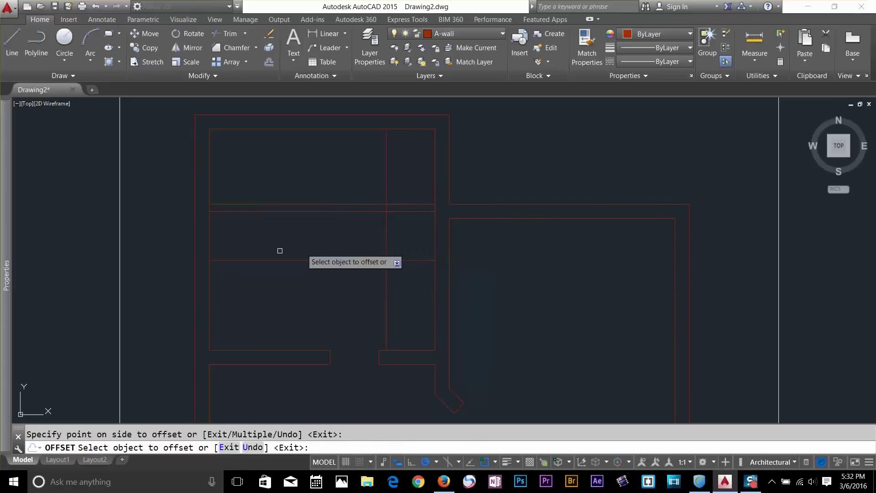
key("Escape")
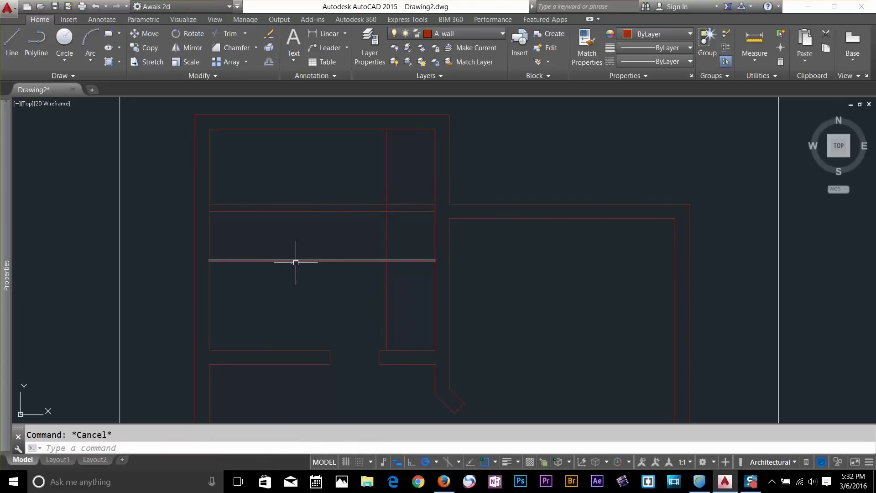
Offset the upper-left room's left inner wall line 2.6' into the room
key("Return")
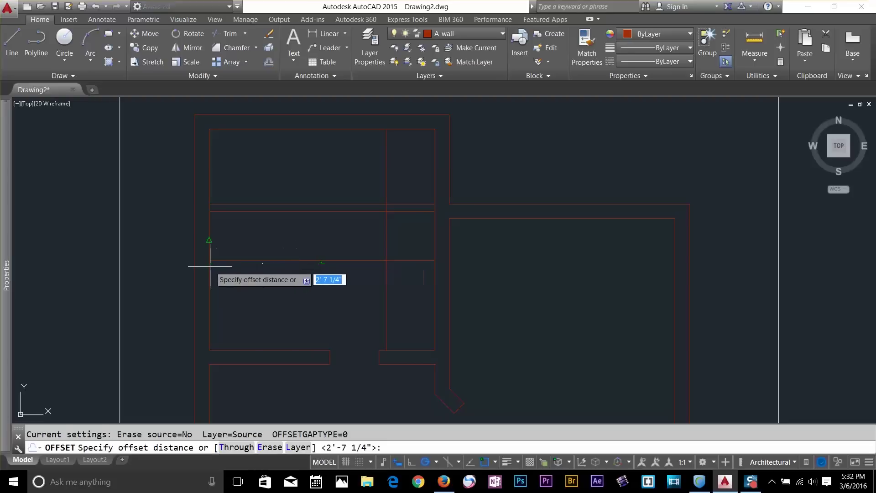
key("Return")
left_click(209, 272)
left_click(247, 279)
key("Escape")
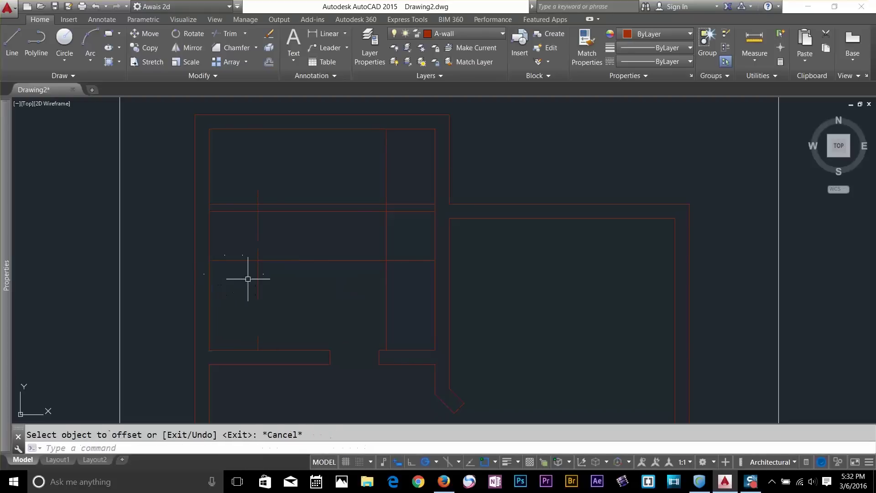
Trim the vertical lines between the partition and the lower horizontal line, and that horizontal line's overhanging ends
key("Return")
key("Return")
left_click(280, 305)
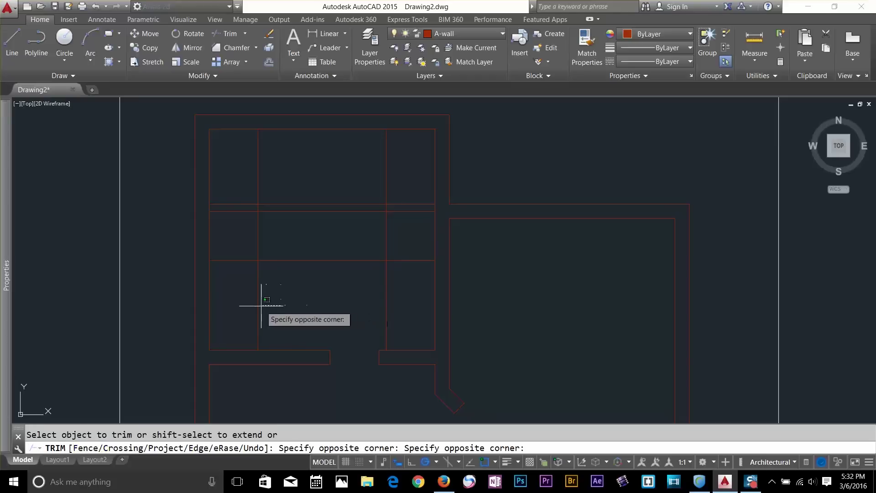
left_click(306, 251)
left_click(274, 233)
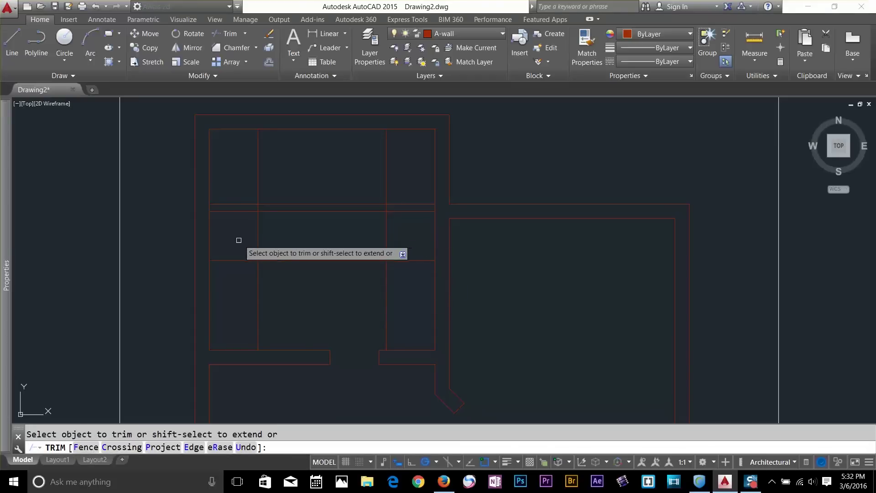
left_click(270, 236)
left_click(233, 257)
left_click(404, 235)
left_click(372, 238)
left_click(408, 242)
left_click(408, 249)
key("Escape")
Delete the remaining horizontal offset line below the partition
left_click(355, 244)
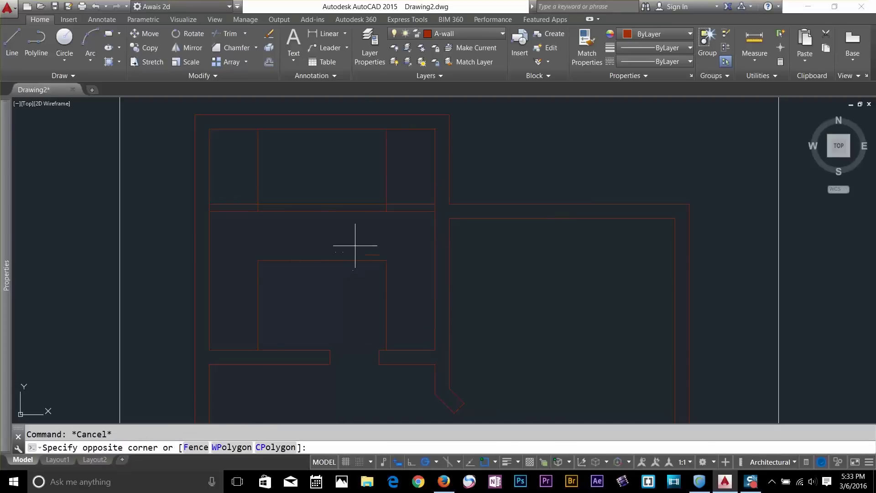
left_click(338, 271)
key("Delete")
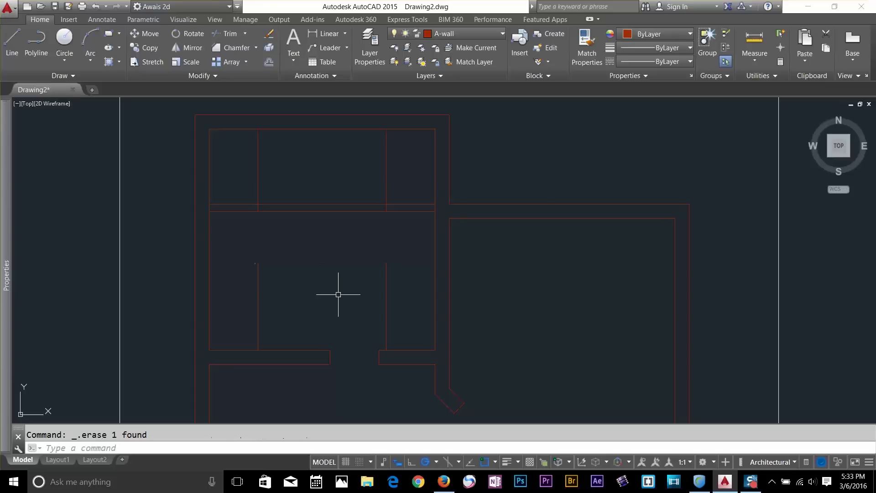
Extend the two lower vertical lines up to the partition wall
key("Return")
key("Return")
left_click(259, 270)
left_click(387, 265)
key("Escape")
key("Escape")
Offset the left vertical line above the partition 4.6" to the right
scroll(286, 189, "up", 4)
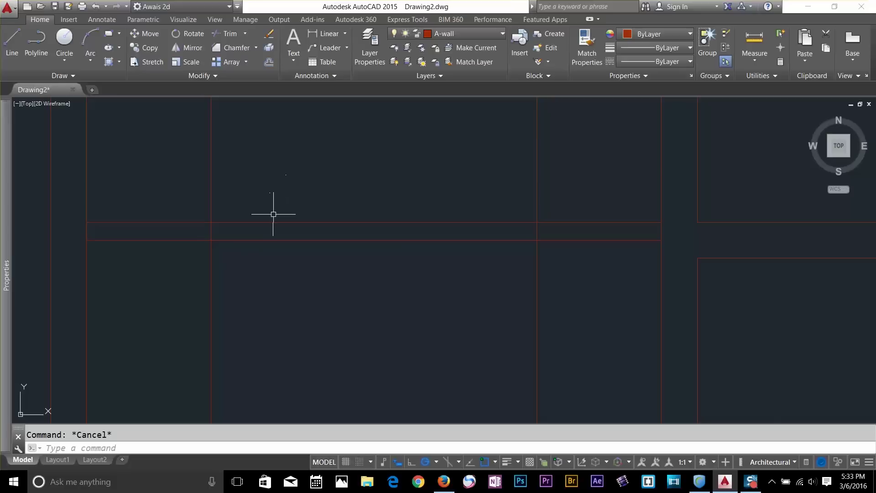
type("o")
key("Return")
type("4.6")
key("Return")
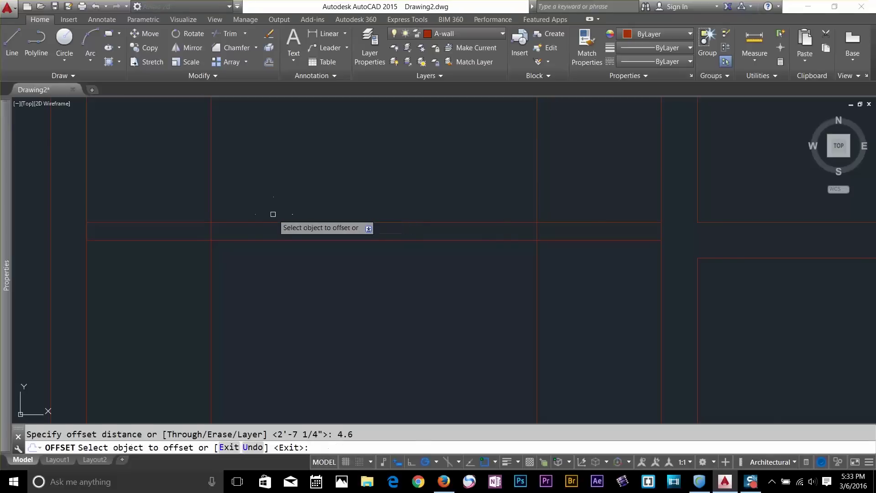
left_click(212, 188)
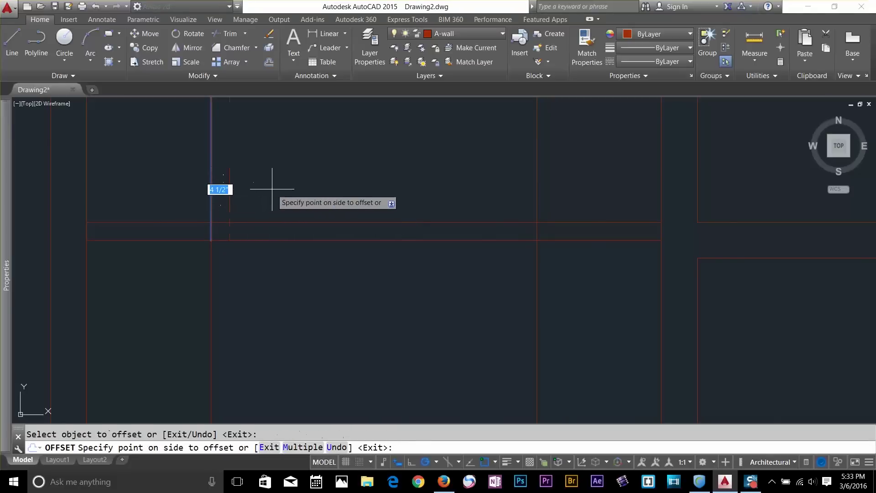
left_click(292, 196)
key("Escape")
Offset the new vertical line another 2.6' to the right to mark the opening width
key("Return")
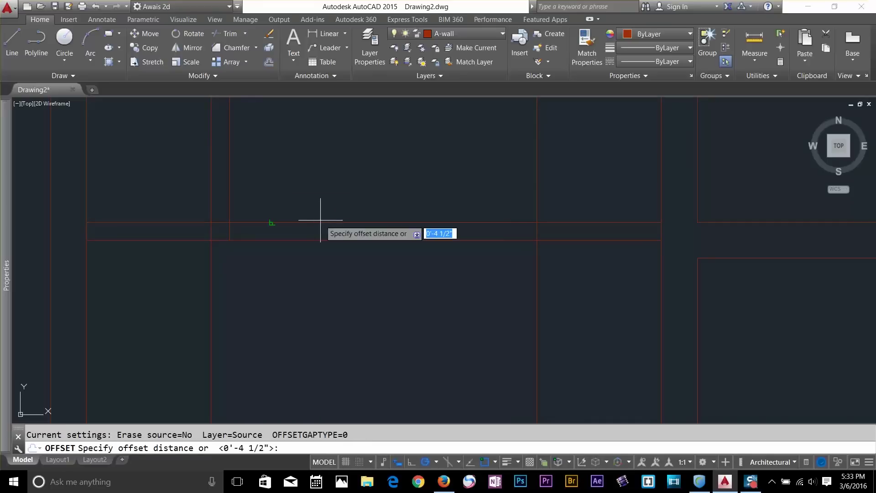
type("2.6")
key("Return")
left_click(230, 192)
middle_click_drag(287, 179, 303, 362)
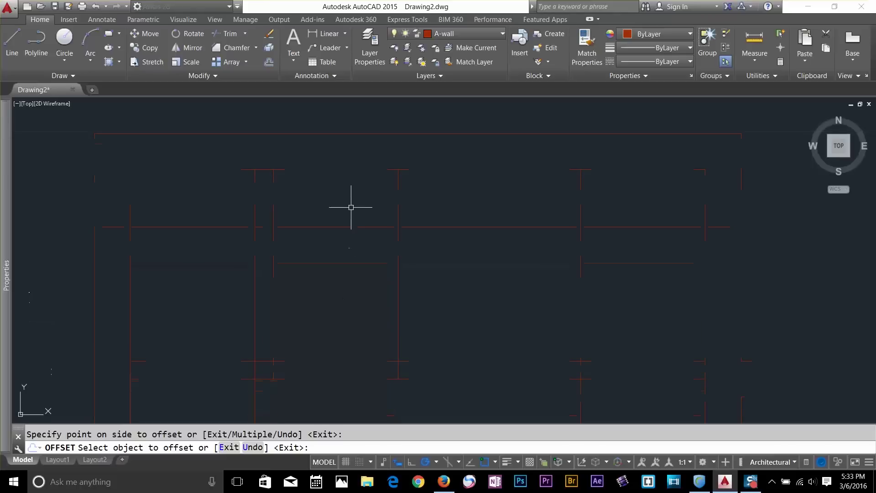
key("Escape")
Extend the two opening lines up to the outer line of the top wall
type("ex")
key("Return")
key("Return")
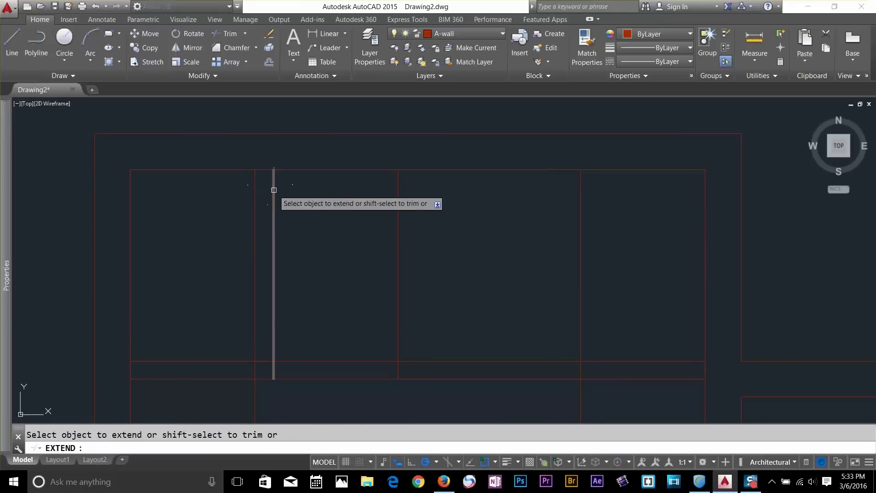
left_click(273, 185)
left_click(401, 187)
key("Escape")
key("Escape")
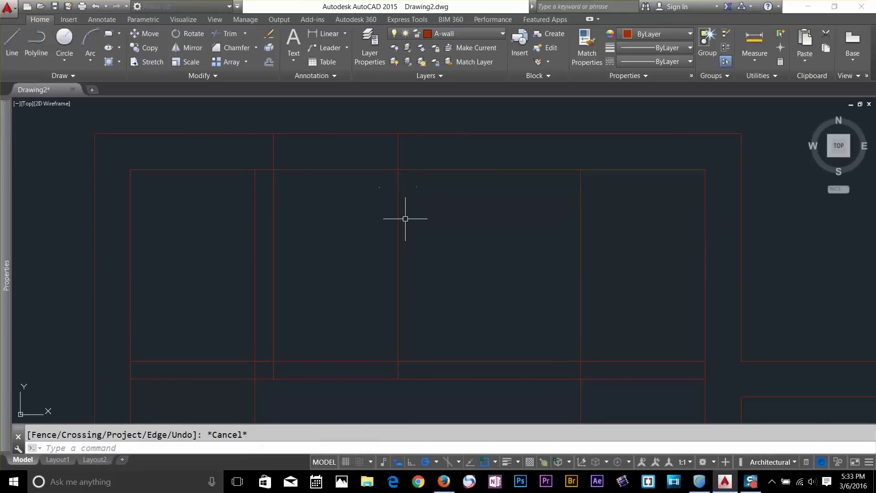
Trim the top wall and partition lines between the two opening lines to cut aligned openings
type("tr")
key("Return")
key("Return")
left_click_drag(363, 117, 323, 352)
key("Escape")
Trim away the leftover vertical lines between the top wall and the partition
key("Return")
key("Return")
left_click(256, 296)
left_click(254, 296)
left_click(257, 295)
left_click(255, 296)
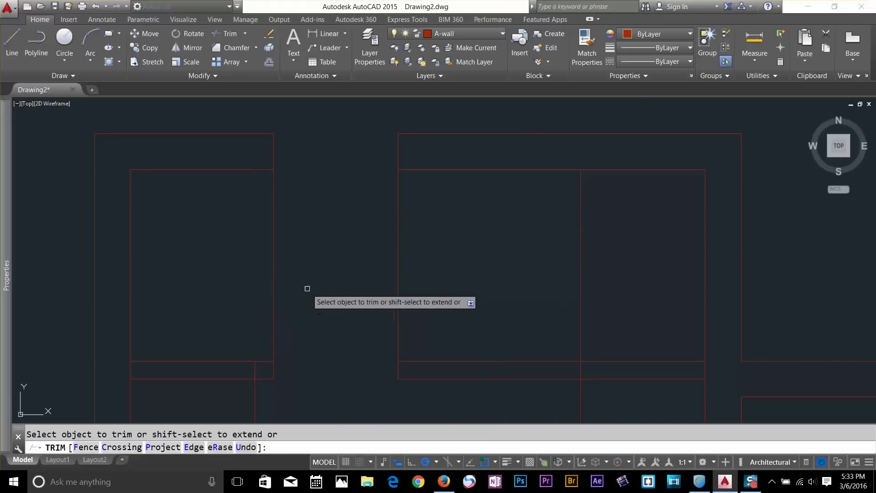
left_click(291, 273)
left_click(247, 275)
left_click(417, 275)
left_click(340, 287)
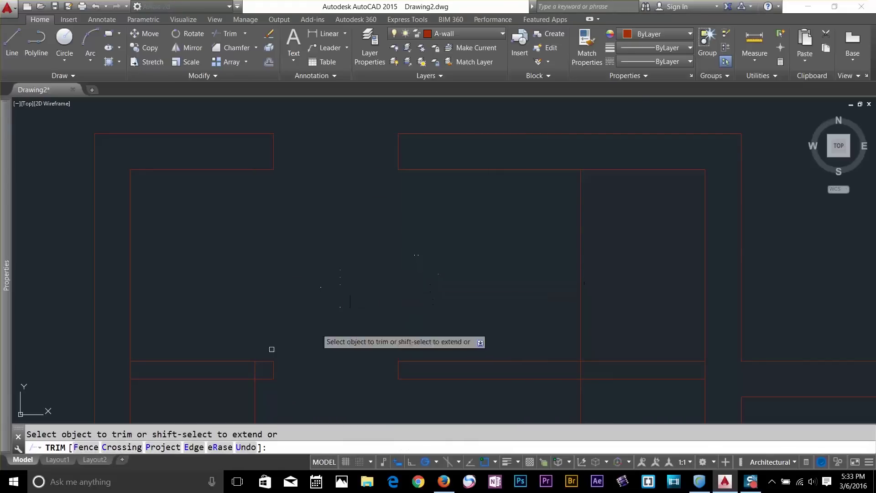
left_click(581, 304)
key("Escape")
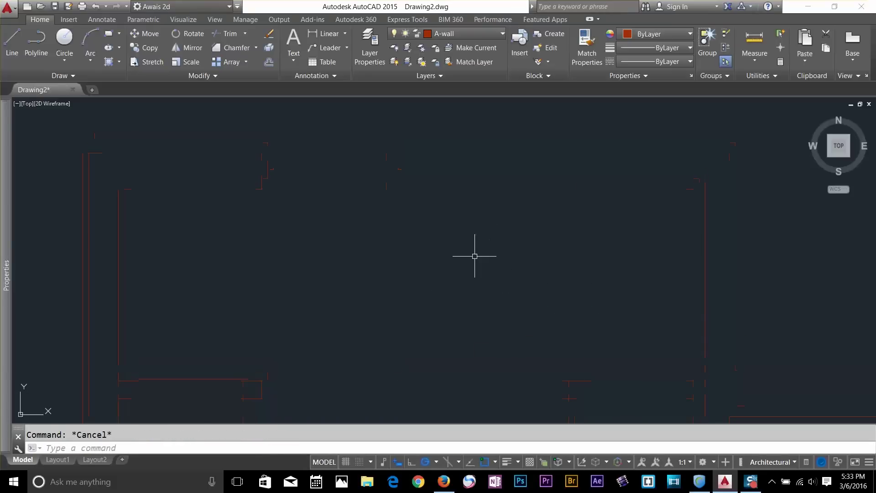
Offset the top inner wall line right of the opening 2.6" downward and delete the resulting line
type("o")
key("Return")
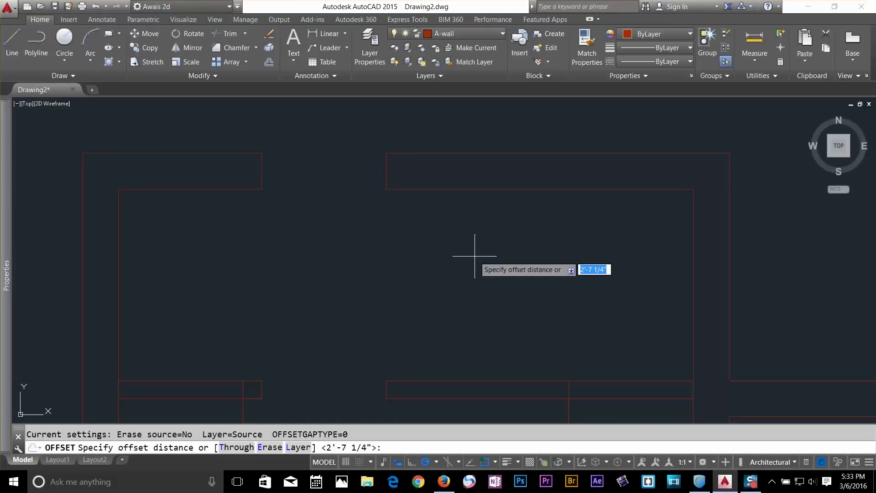
type("2.6")
key("Return")
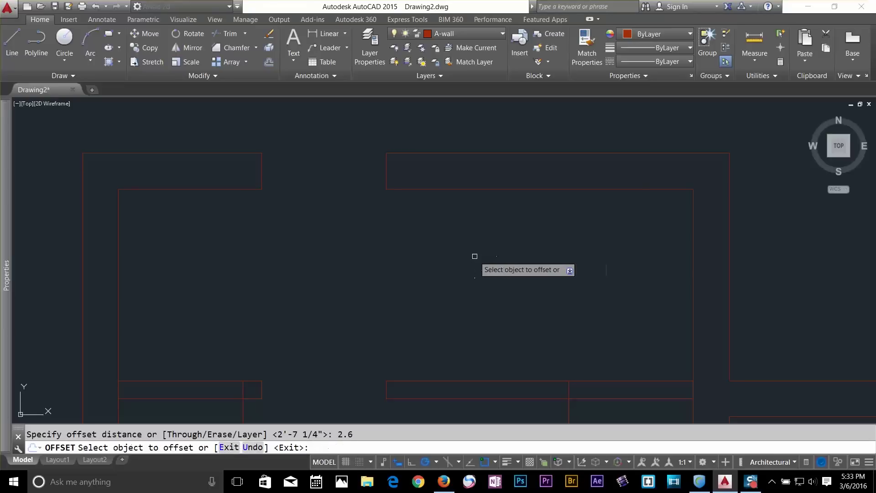
left_click(523, 189)
left_click(563, 219)
key("Escape")
left_click(572, 199)
key("Delete")
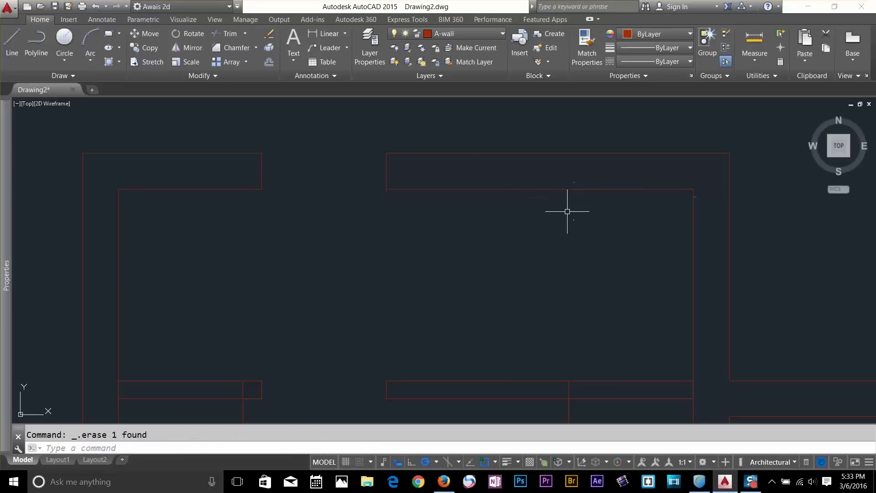
Offset the top inner wall line 2.6' downward and the right inner wall line 2.6' leftward in the narrow upper space
type("o")
key("Return")
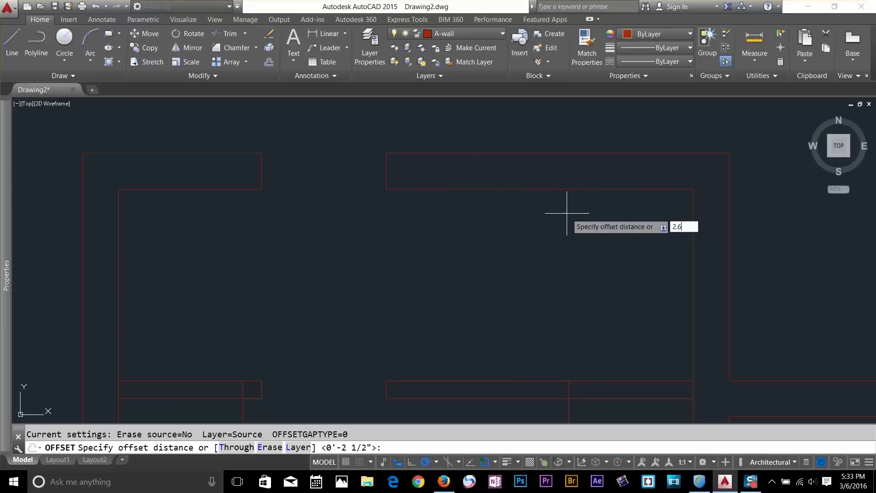
key("Return")
left_click(574, 189)
left_click(593, 230)
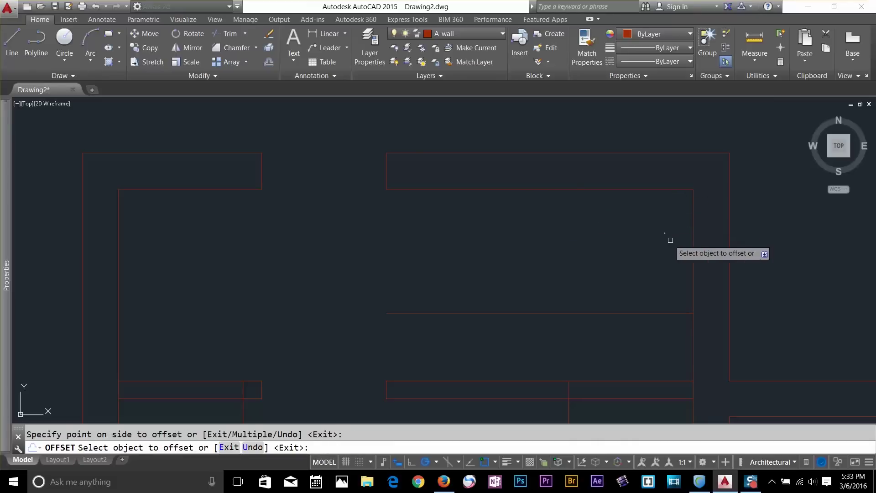
left_click(692, 243)
left_click(659, 274)
key("Escape")
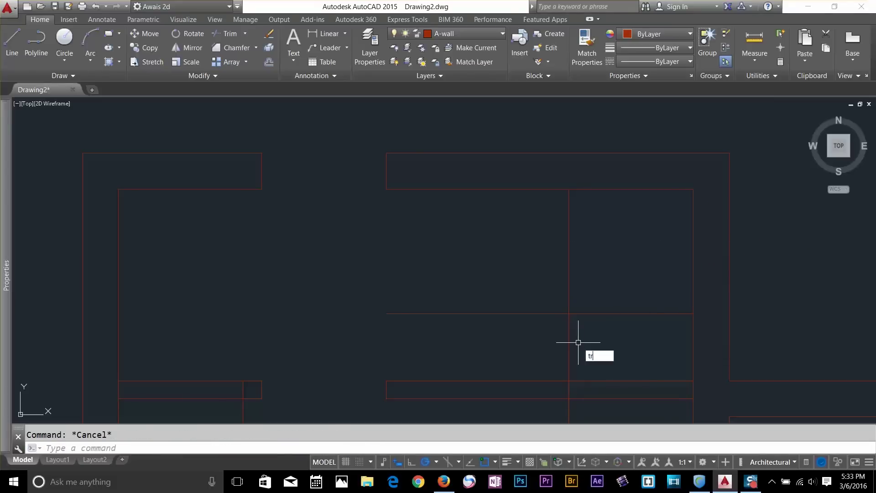
Trim the crossing ends of the two offset lines so they meet in a corner
key("Return")
key("Return")
left_click(624, 299)
left_click(620, 325)
left_click(585, 268)
left_click(539, 262)
key("Escape")
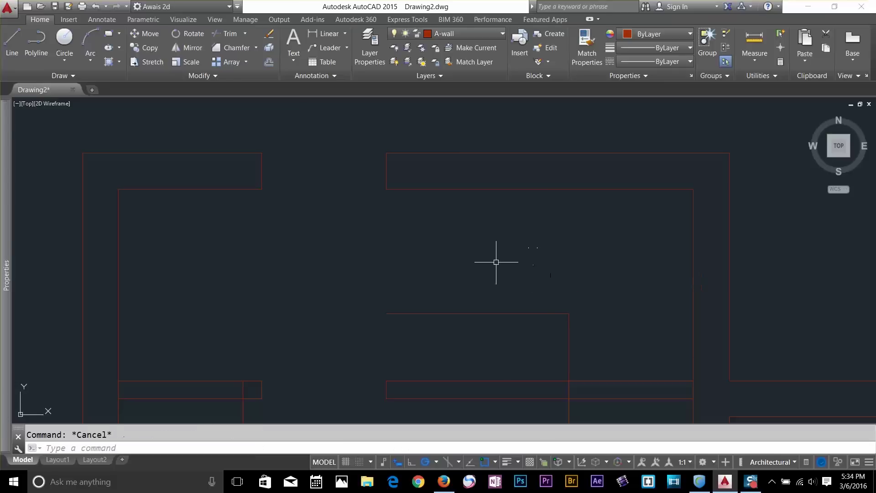
Draw a vertical line from the opening's right inner wall corner down to the left end of the horizontal offset line
type("l")
key("Return")
left_click(386, 189)
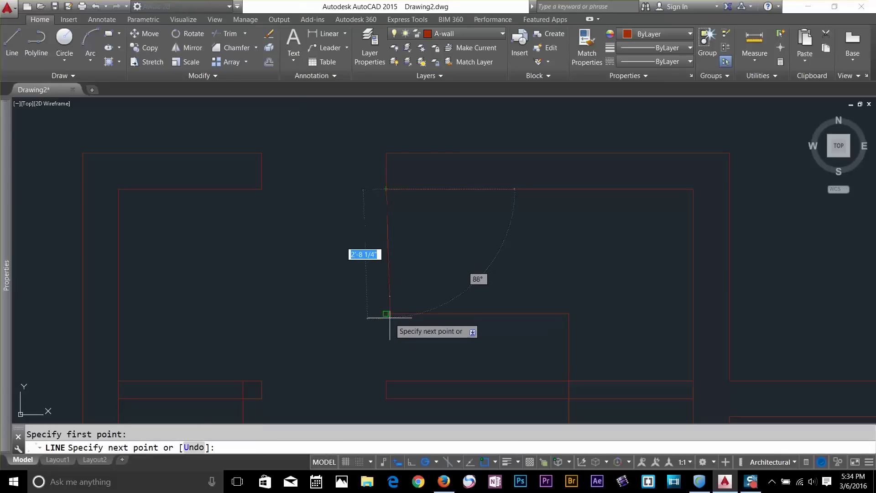
key("Escape")
scroll(615, 255, "down", 3)
scroll(551, 263, "down", 4)
middle_click_drag(551, 270, 523, 247)
scroll(542, 266, "up", 4)
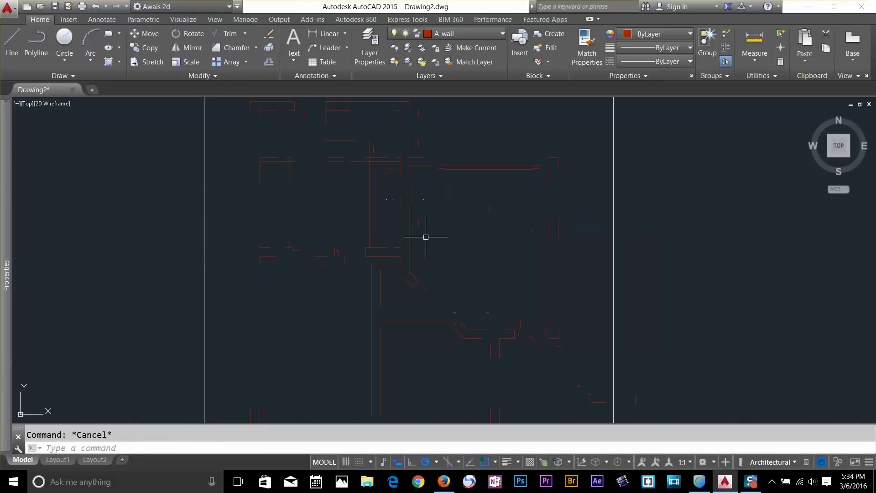
middle_click_drag(453, 298, 448, 258)
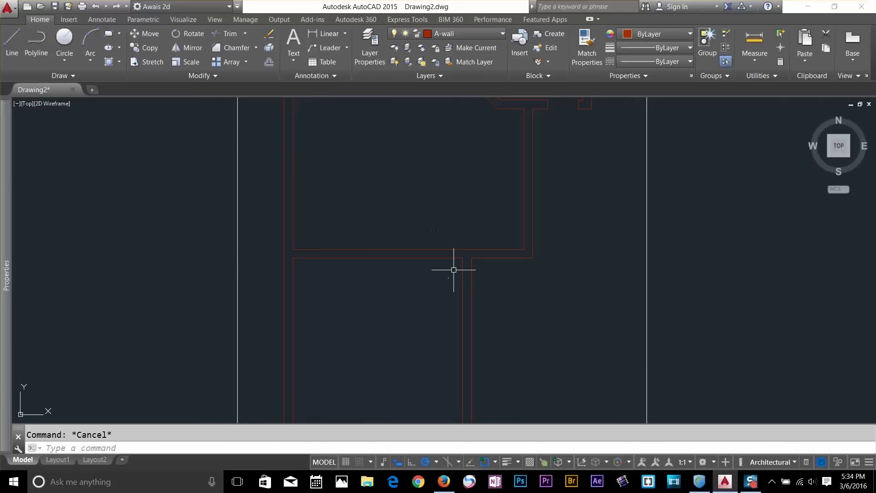
Offset the lower room's right inner wall line 4.6" inward
type("o")
key("Return")
key("Escape")
type("o")
key("Return")
type("4")
key("Return")
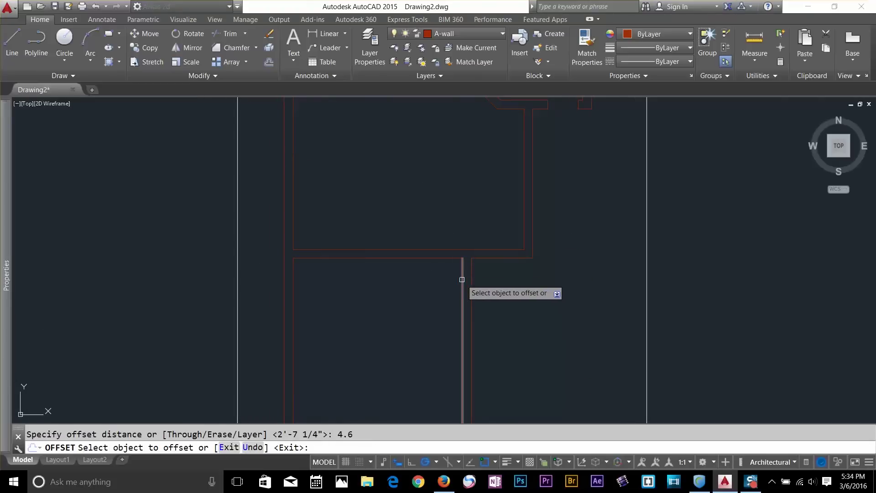
left_click(463, 281)
left_click(447, 288)
key("Escape")
Offset the new vertical line 2.6' leftward to mark the other side of a door opening
type("o")
key("Return")
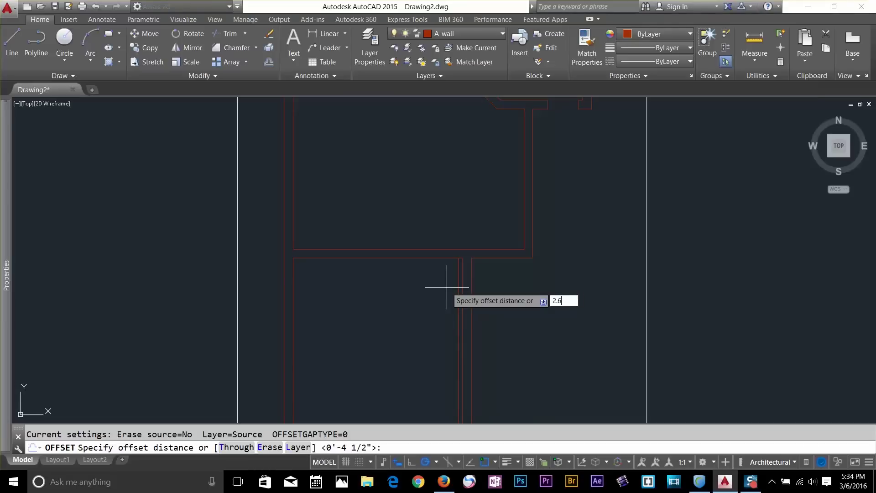
key("Return")
left_click(459, 276)
left_click(442, 302)
key("Escape")
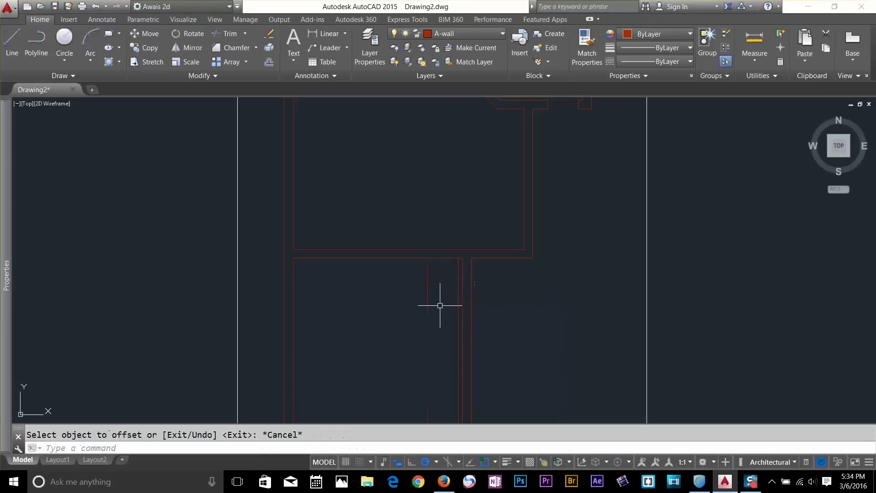
Extend both vertical opening lines up to the upper line of the horizontal wall above the lower room
key("Return")
left_click(427, 273)
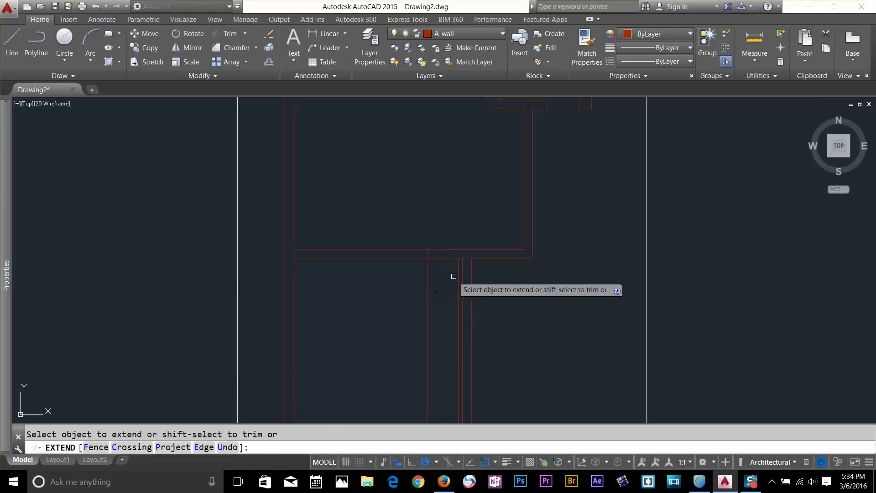
left_click(458, 255)
key("Escape")
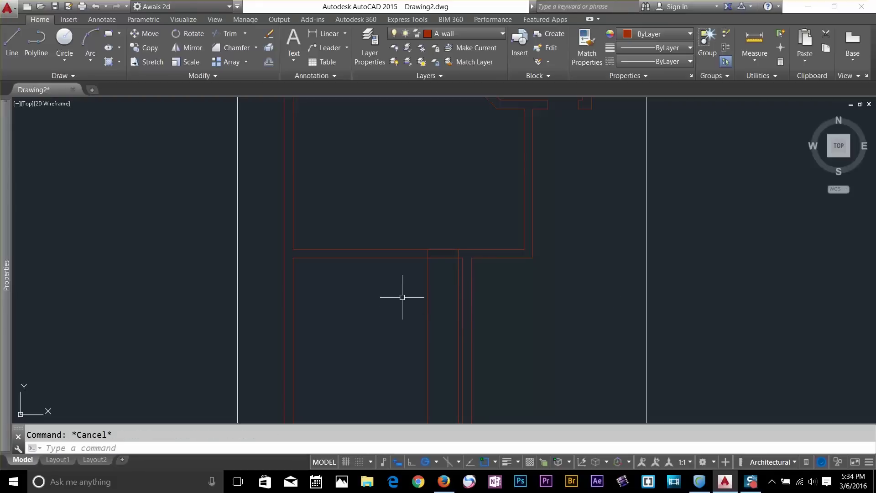
Offset the lower room's top inner wall line 6' downward and delete the resulting line
type("o")
key("Return")
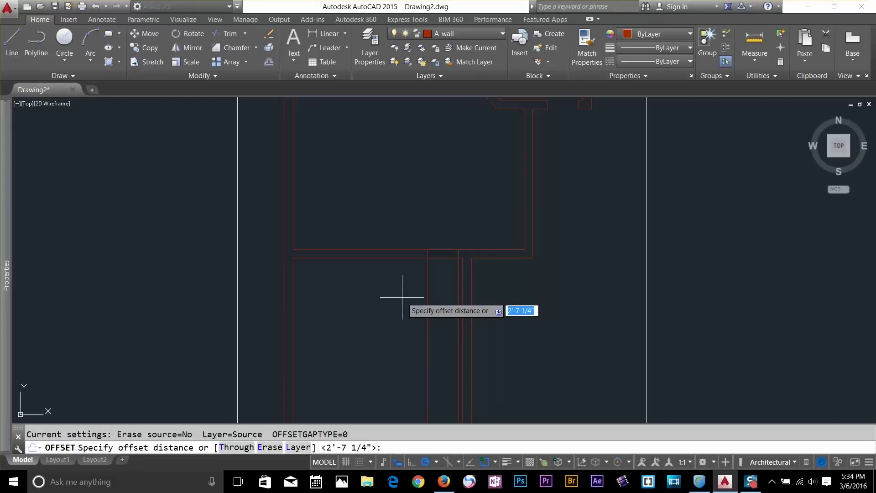
key("Return")
left_click(398, 258)
key("Escape")
scroll(403, 280, "down", 3)
scroll(422, 233, "up", 3)
key("Escape")
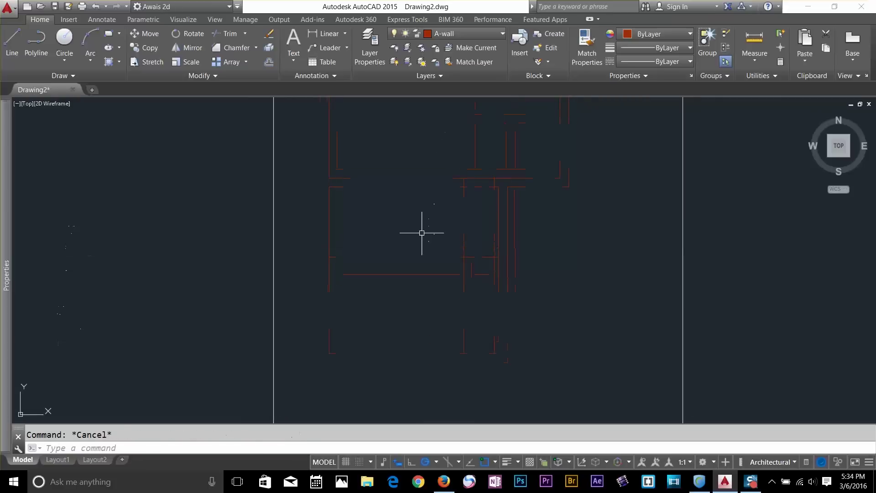
left_click(422, 233)
left_click(407, 266)
key("Delete")
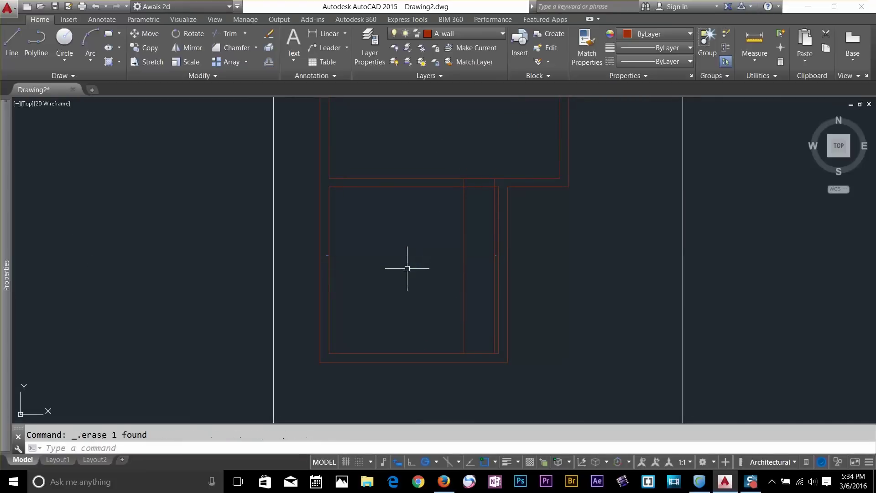
Offset the lower room's top inner wall line 5' downward
type("o")
key("Return")
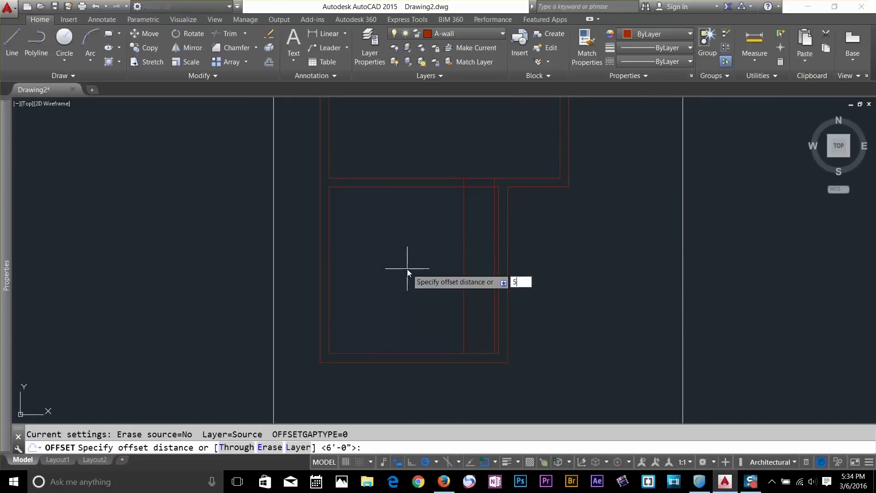
key("Return")
key("Escape")
key("Return")
type("5")
key("Return")
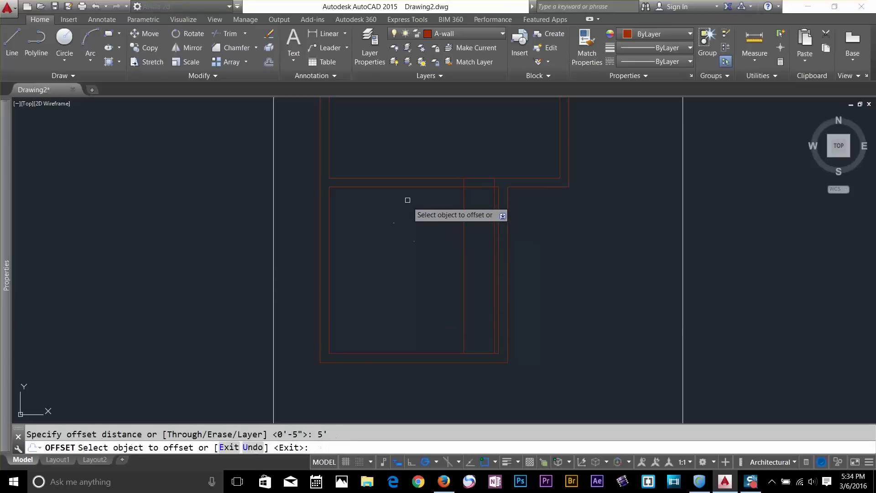
left_click(412, 187)
left_click(419, 219)
key("Escape")
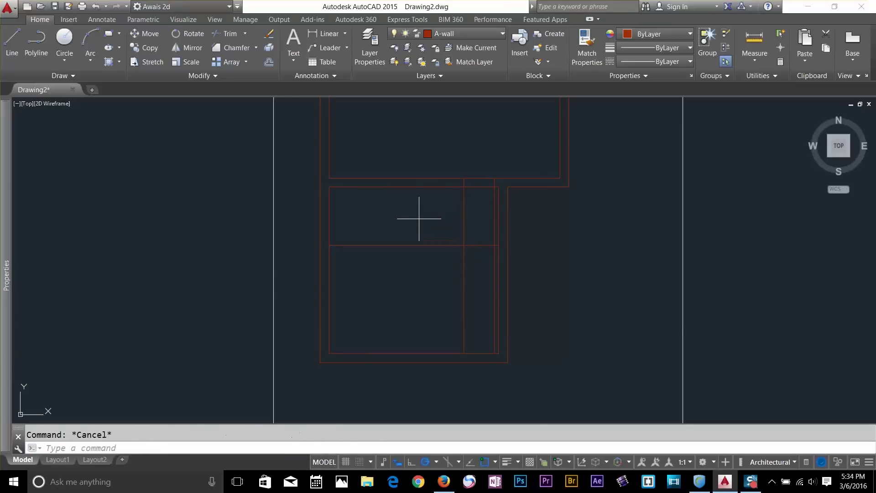
Offset the new horizontal line 4.6" upward to form a double-line partition
key("Return")
type("4.6")
key("Return")
left_click(417, 246)
left_click(430, 231)
key("Escape")
scroll(458, 234, "up", 2)
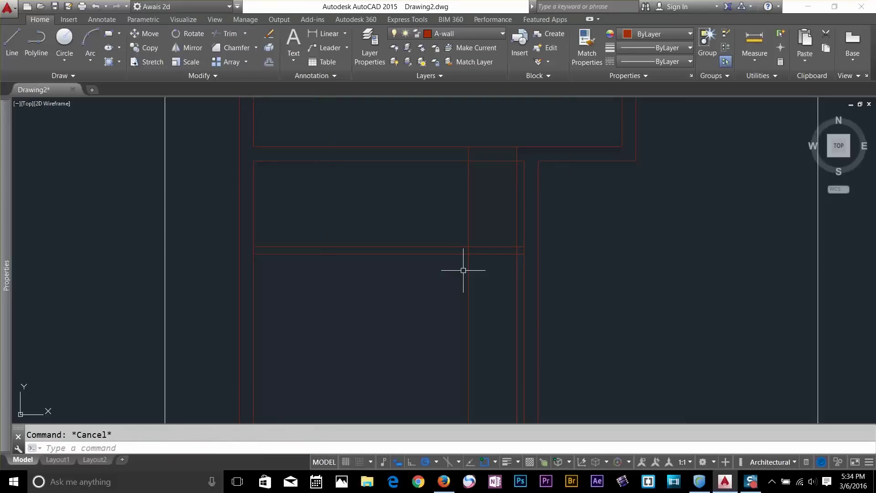
Trim the horizontal wall and partition lines between the two vertical lines to open a passage
type("tr")
key("Return")
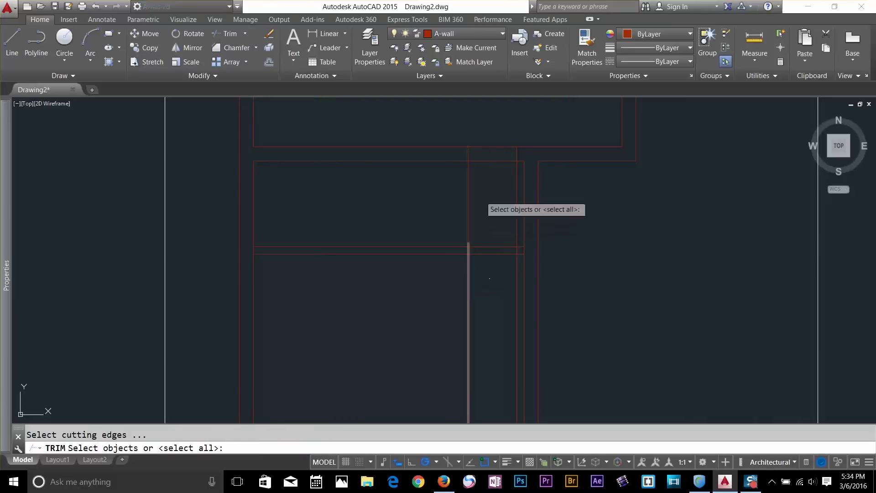
key("Return")
left_click(495, 128)
left_click(488, 274)
key("Escape")
key("Escape")
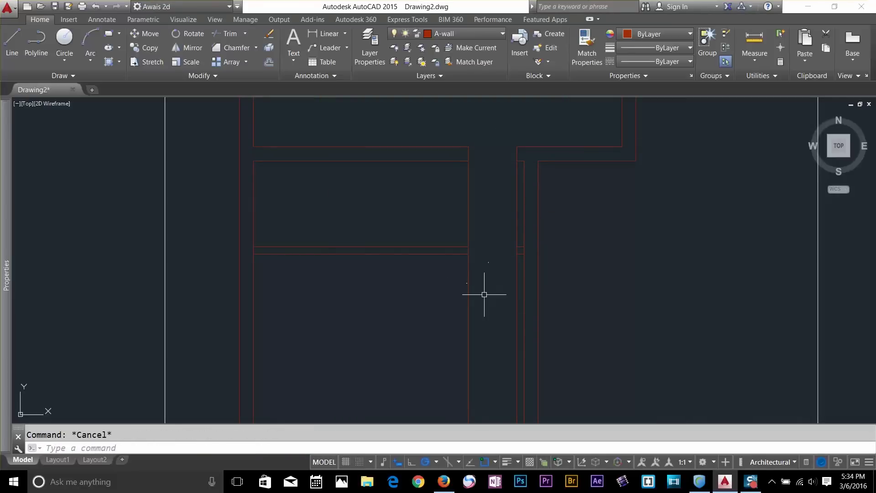
Offset the passage's left vertical line 4.5" leftward to form the small room's right partition
key("Return")
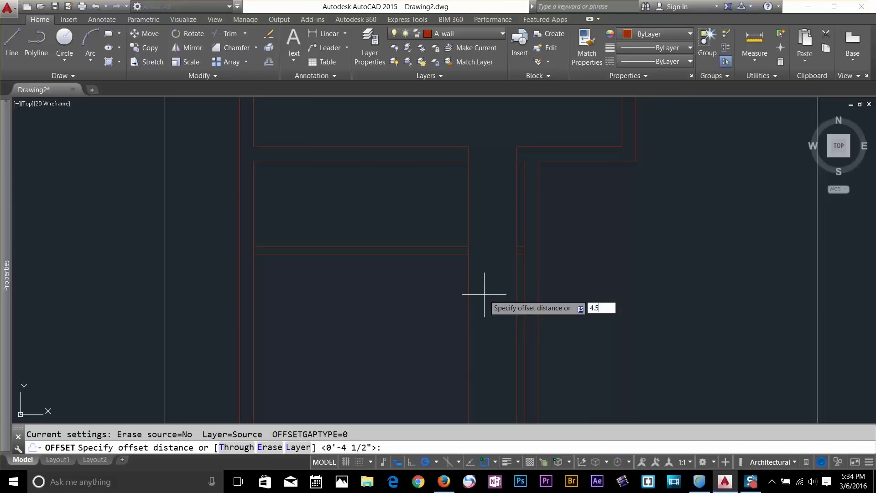
key("Return")
left_click(467, 208)
left_click(454, 246)
key("Escape")
Trim the vertical lines on both sides of the passage below the horizontal partition
type("tr")
key("Return")
key("Return")
left_click(476, 269)
left_click(451, 281)
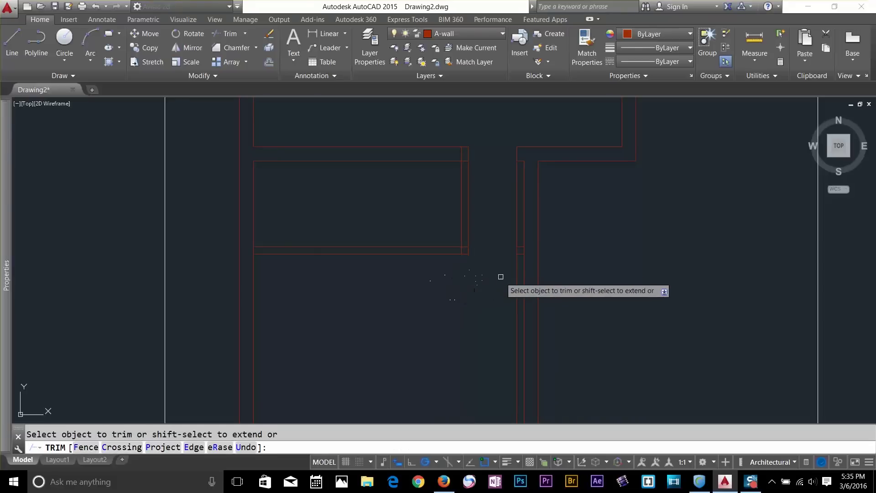
left_click(519, 264)
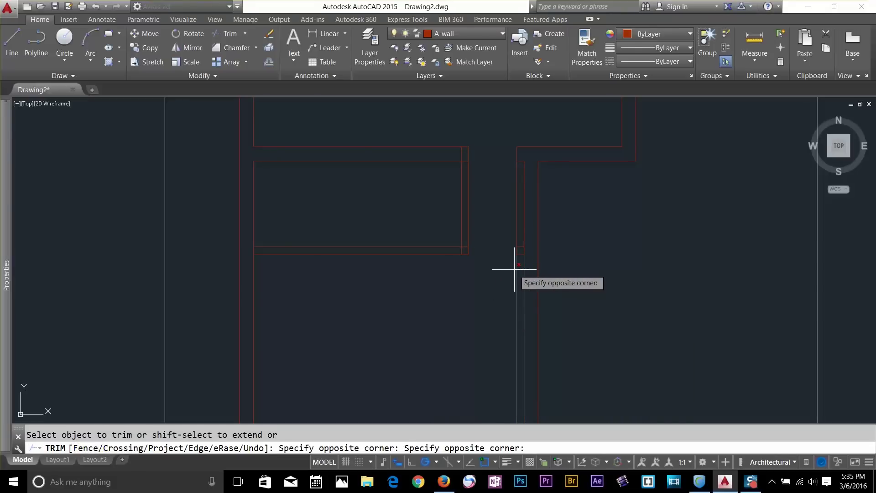
left_click(479, 294)
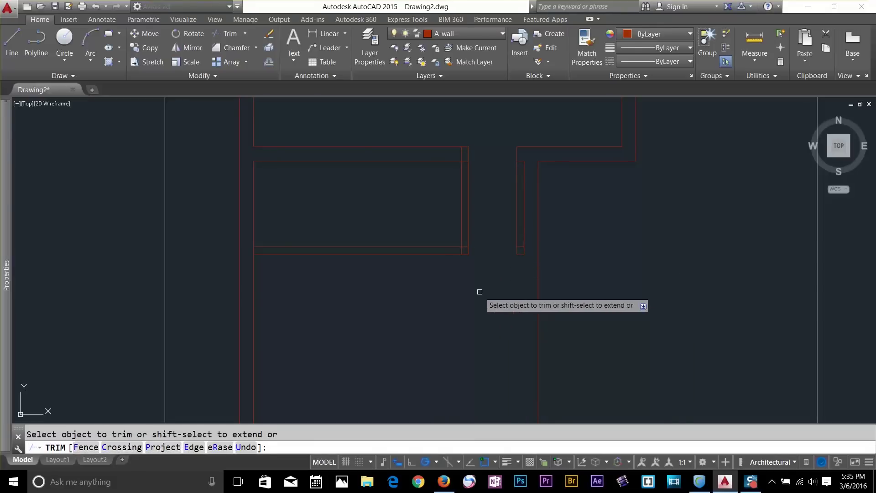
key("Escape")
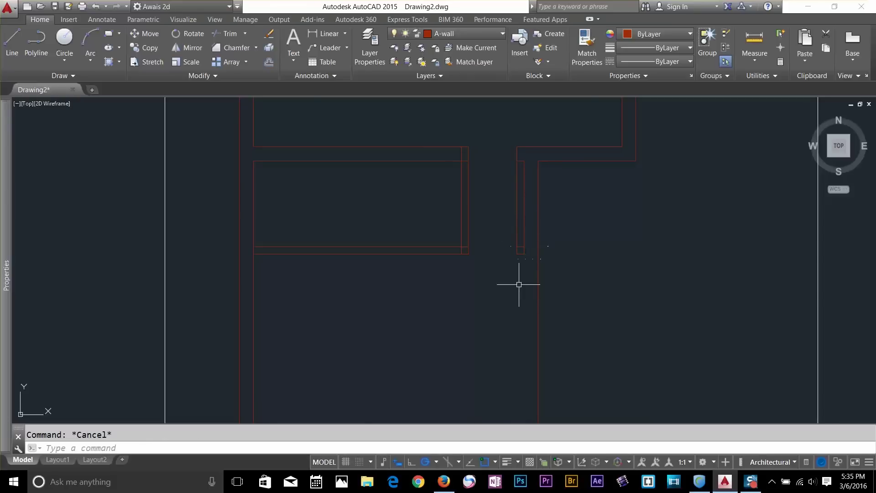
Trim the remaining vertical pair on the passage's right side and delete the leftover stub pieces
type("tr")
key("Return")
key("Return")
left_click(515, 215)
left_click(529, 230)
key("Escape")
left_click(523, 245)
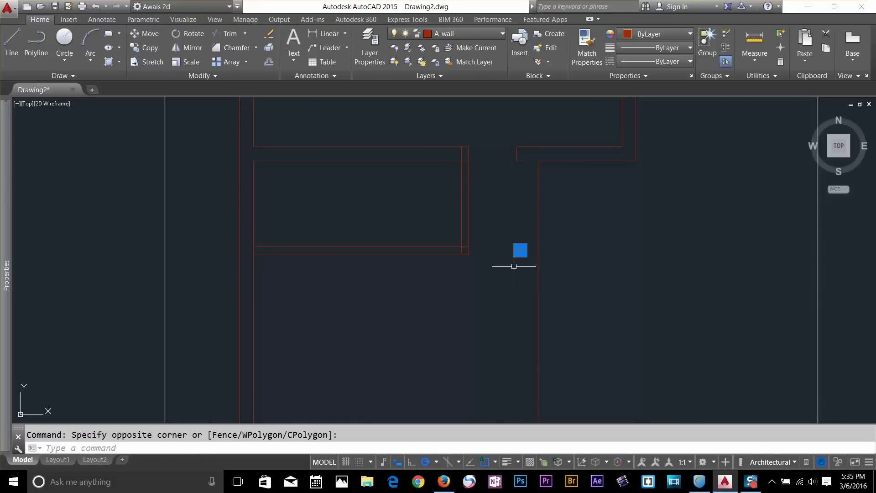
left_click(514, 266)
key("Delete")
Extend the lower line of the wall right of the opening leftward to close the wall end
type("ex")
key("Return")
key("Return")
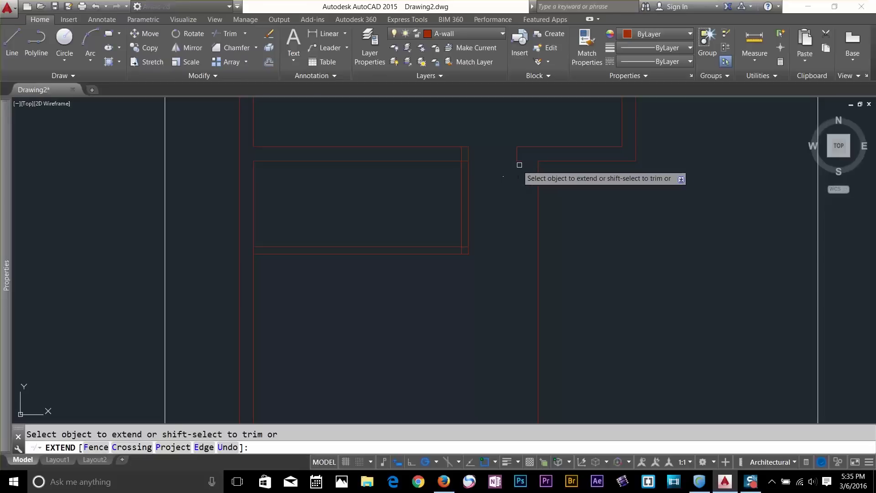
mouse_move(498, 196)
middle_mouse_down()
mouse_move(505, 229)
mouse_move(471, 202)
middle_mouse_up()
scroll(502, 224, "down", 2)
Offset the lower room's right outer wall line 9" inward
type("o")
key("Return")
type("8")
key("Return")
left_click(495, 214)
left_click(484, 251)
key("Escape")
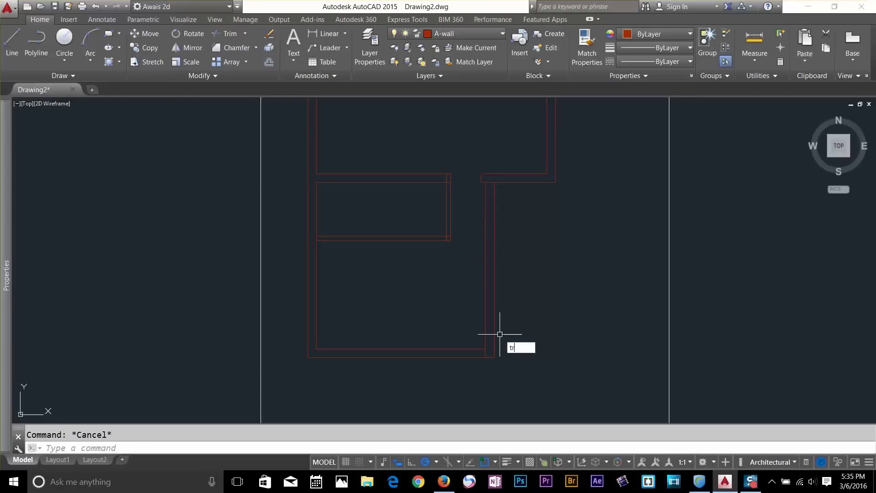
Trim the new inner wall line's overrun at the lower room's bottom-right corner
type("tr")
key("Return")
key("Return")
scroll(493, 340, "up", 4)
scroll(468, 197, "up", 2)
key("Escape")
key("Escape")
Fillet the small room's right inner line with its top and bottom inner lines into square corners
type("f")
key("Return")
key("Escape")
left_click(448, 198)
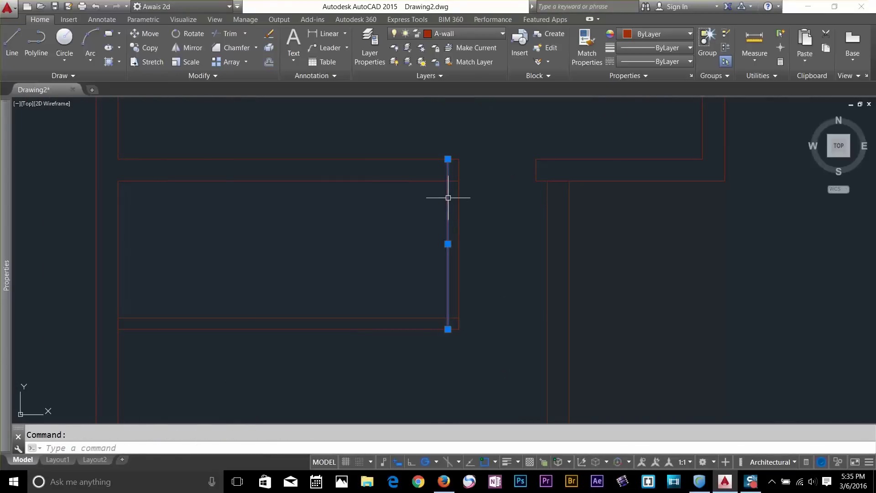
type("f")
key("Return")
left_click(448, 210)
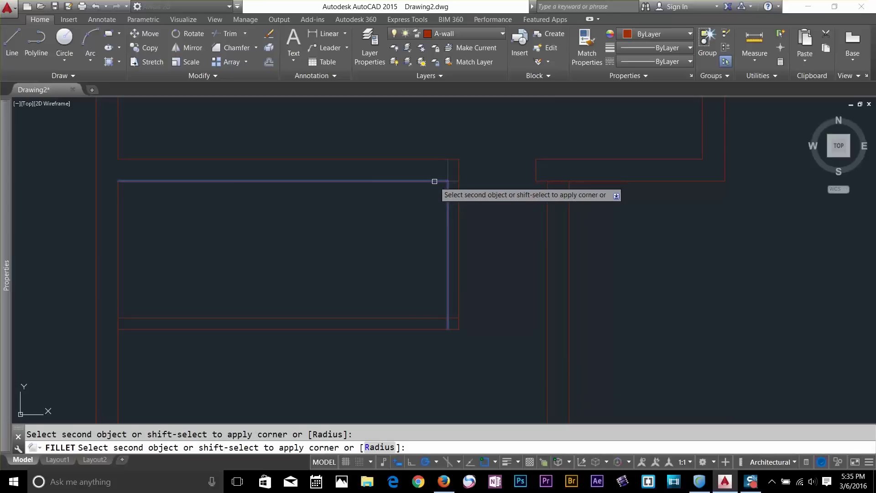
left_click(435, 181)
key("Return")
left_click(436, 318)
left_click(448, 303)
key("Escape")
Offset the small room's top inner wall line 4.6" downward
key("Return")
type("4.5")
key("Return")
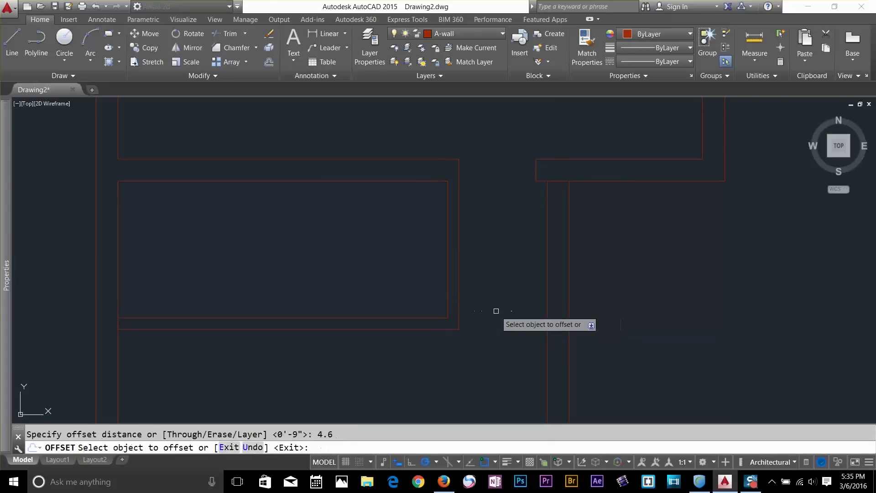
left_click(434, 181)
left_click(424, 228)
key("Escape")
Offset the new horizontal line in the small room 2.6' downward to mark the door width
key("Return")
type("2.6")
key("Return")
key("Escape")
key("Return")
type("2.6'")
key("Return")
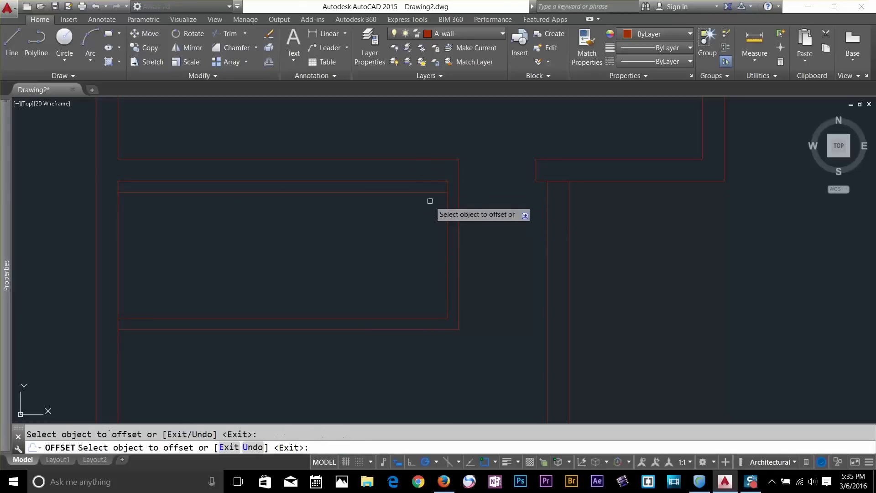
left_click(430, 192)
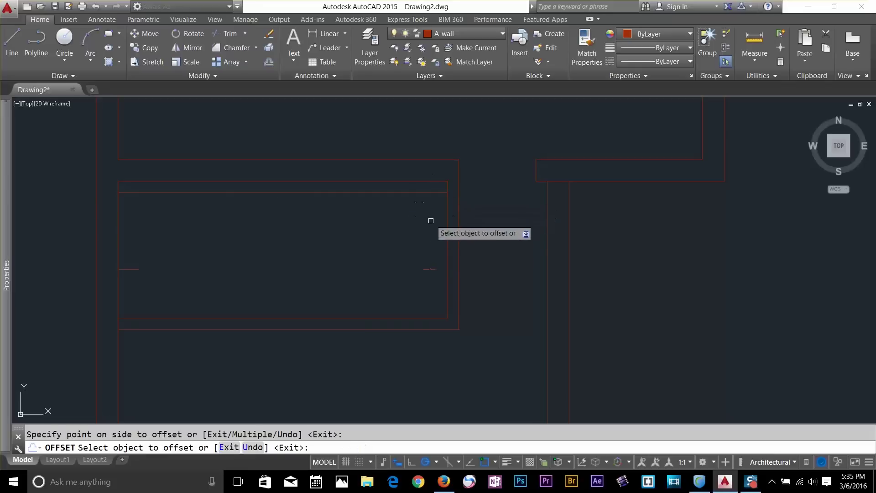
left_click(463, 268)
key("Escape")
Extend both horizontal door lines to the outer line of the small room's right partition
type("ex")
key("Return")
key("Return")
left_click(433, 278)
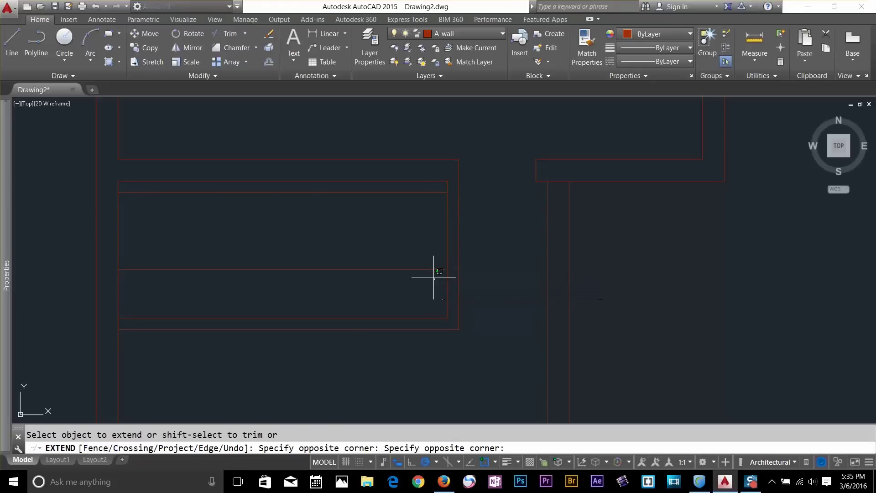
left_click(423, 184)
key("Escape")
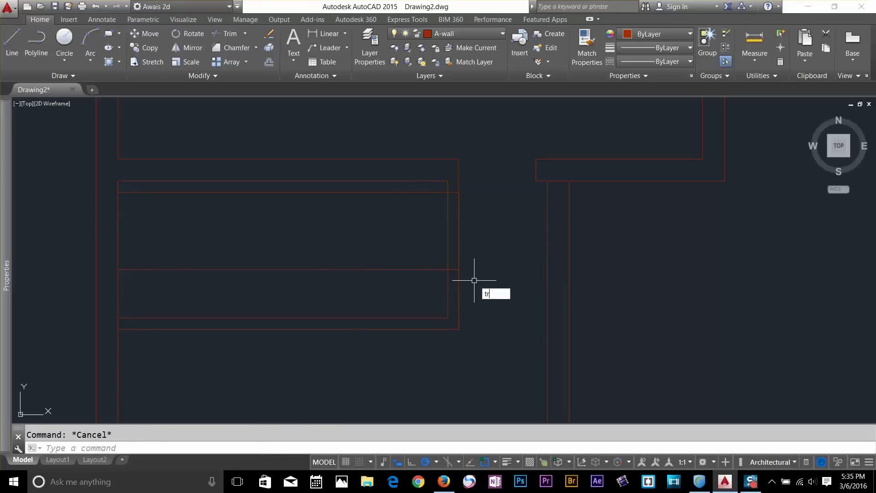
Trim the right partition between the door lines and remove the line remainders inside the small room
type("tr")
key("Return")
key("Return")
left_click(415, 243)
left_click(397, 276)
left_click(416, 187)
left_click(413, 195)
key("Escape")
Trim the leftover wall segment where the small room's lower partition meets the left wall
key("Return")
key("Return")
scroll(135, 322, "up", 6)
left_click(63, 332)
scroll(138, 329, "down", 6)
scroll(355, 260, "down", 8)
middle_click_drag(340, 180, 374, 212)
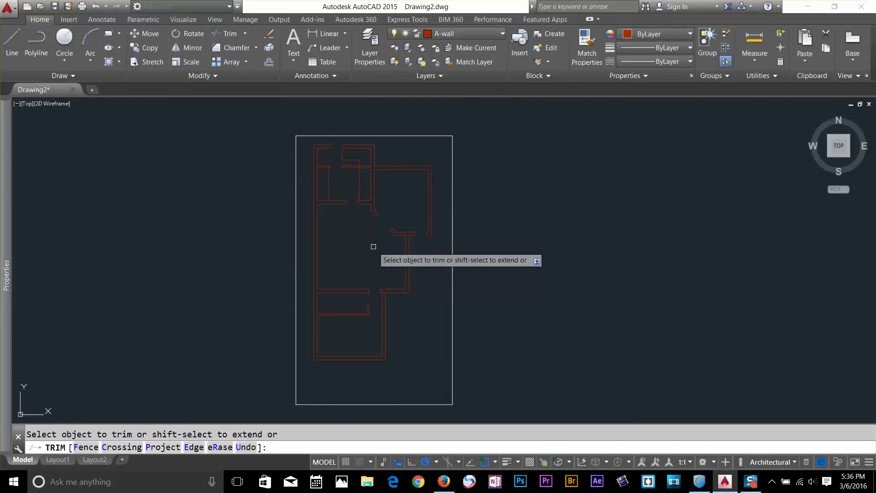
middle_click_drag(382, 270, 442, 259)
key("Escape")
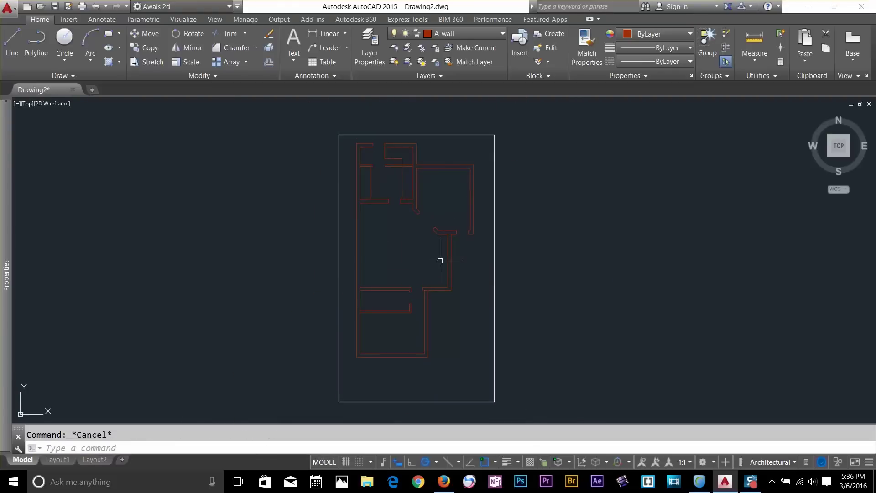
Offset the outer line of the large room's left wall 4' outward
middle_click_drag(430, 299, 465, 211)
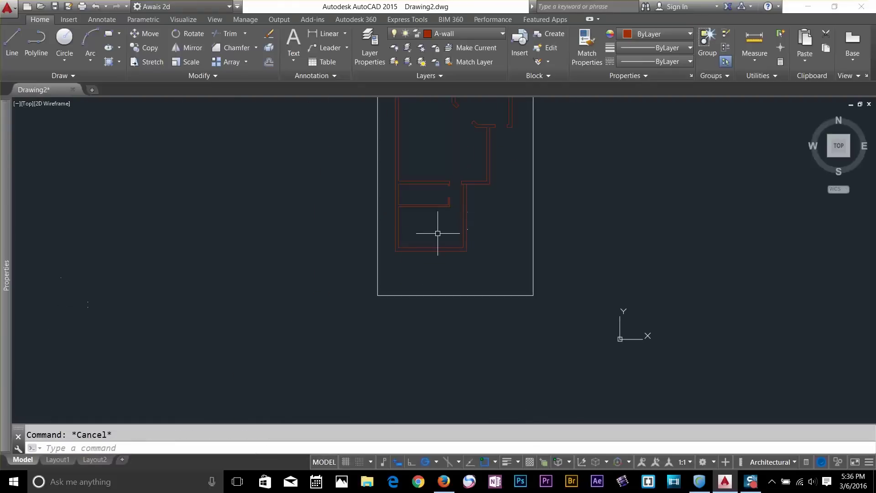
type("z")
key("Return")
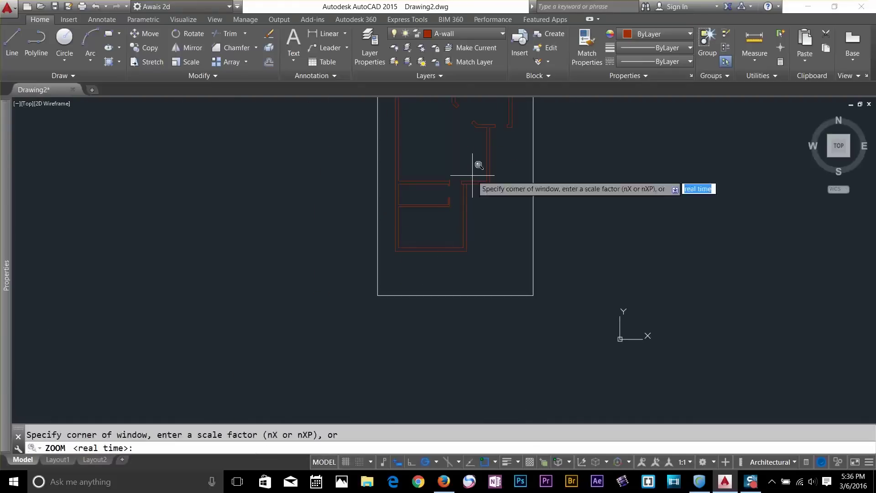
type("e")
key("Return")
scroll(378, 219, "up", 2)
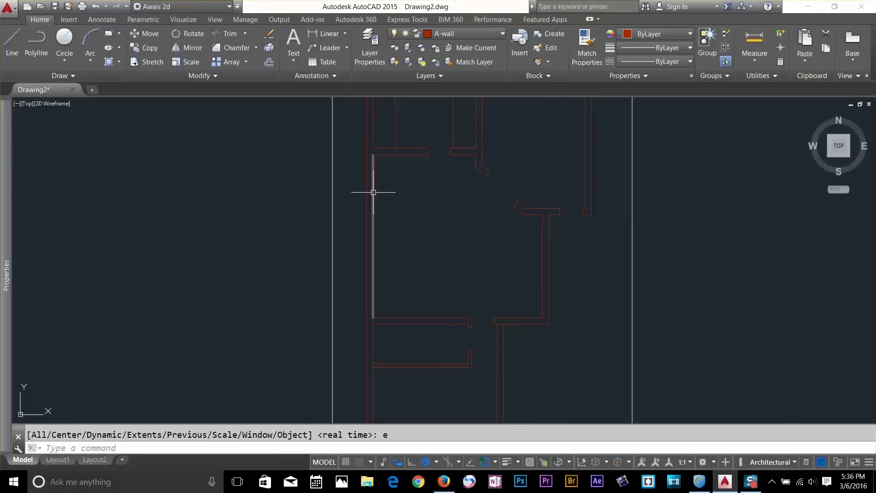
scroll(374, 192, "up", 2)
key("Escape")
key("Return")
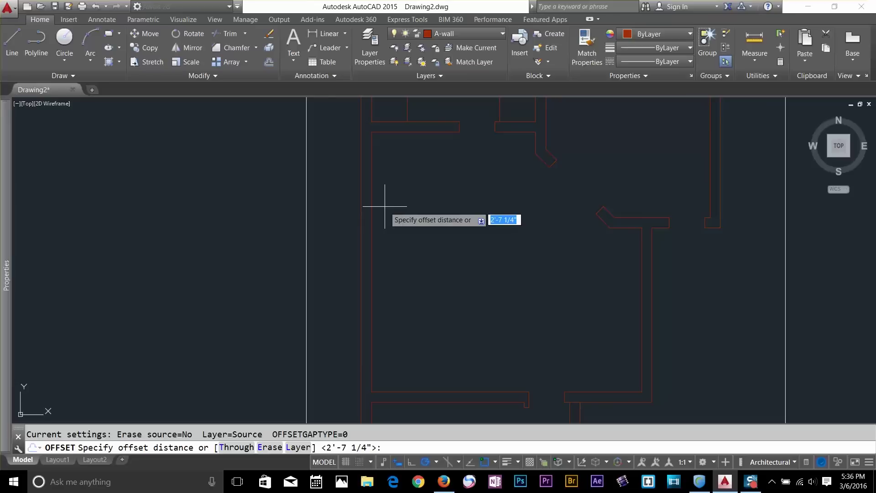
key("Return")
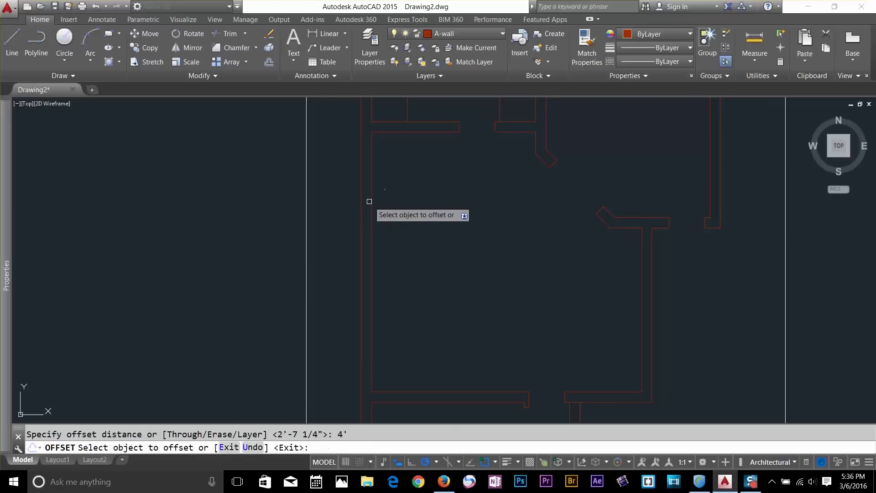
left_click(358, 205)
left_click(338, 211)
key("Escape")
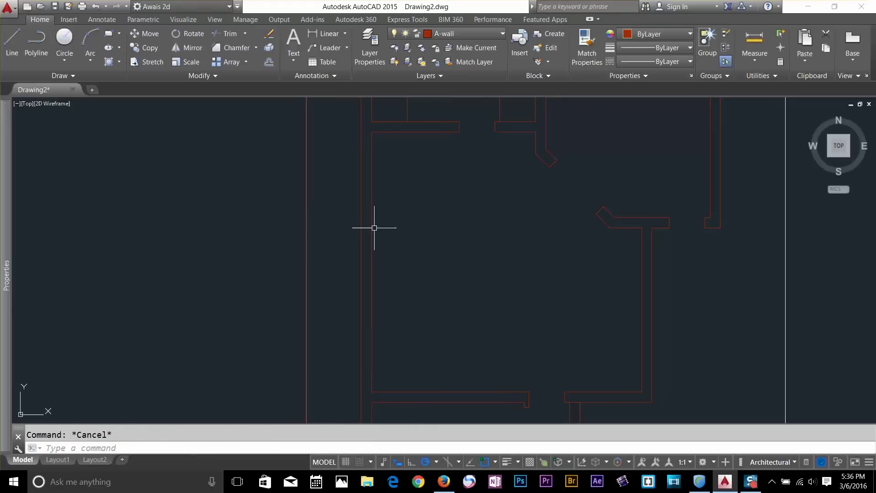
type("a")
key("Return")
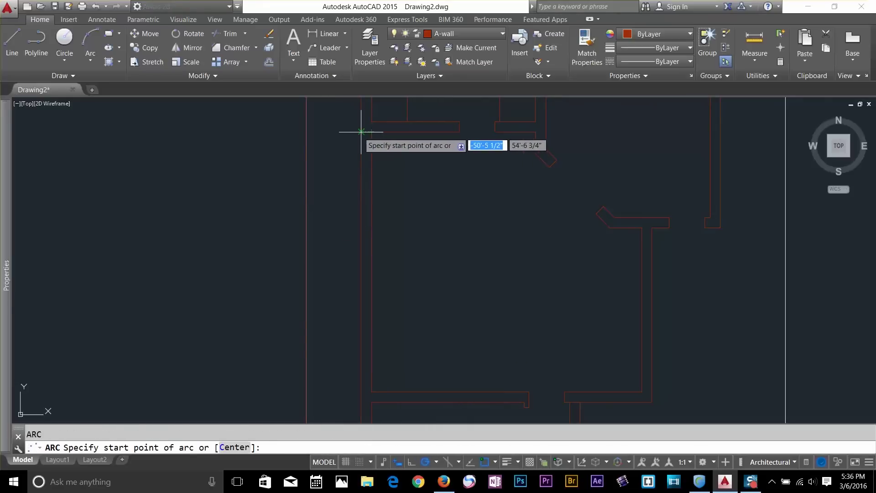
left_click(361, 132)
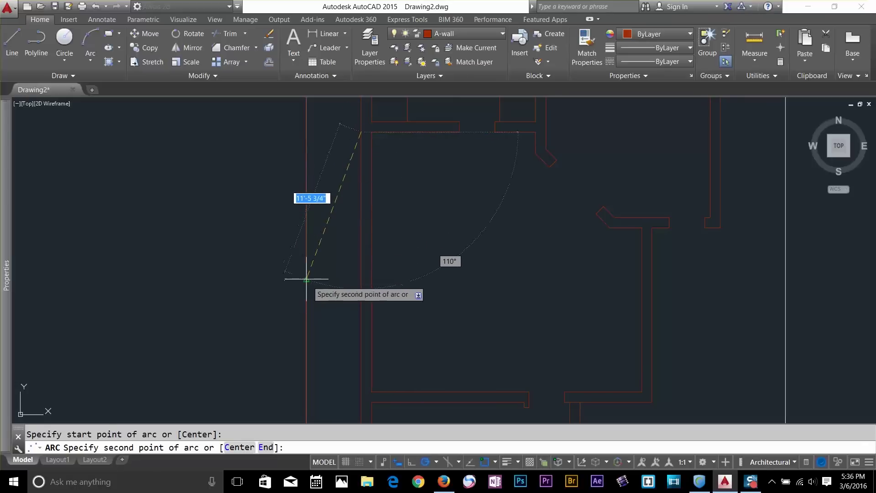
key("Escape")
Extend the large room's upper and lower horizontal wall lines outward to the new offset line on the left
type("e")
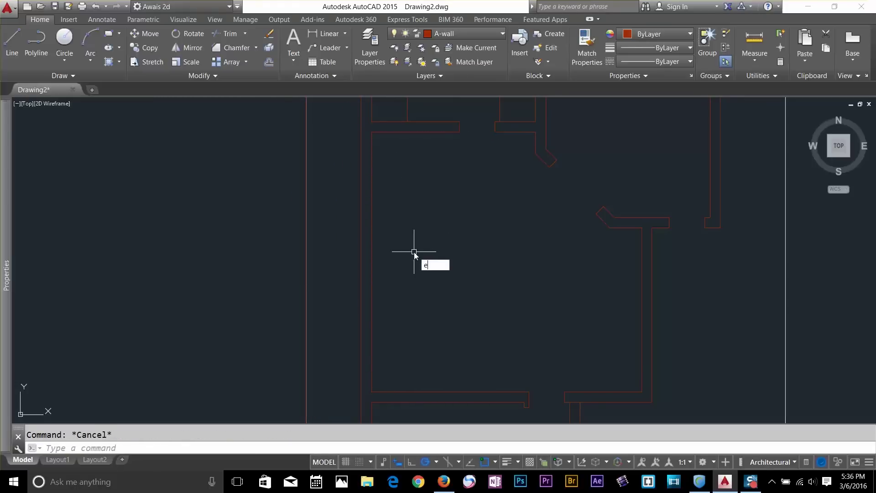
type("x")
key("Return")
key("Return")
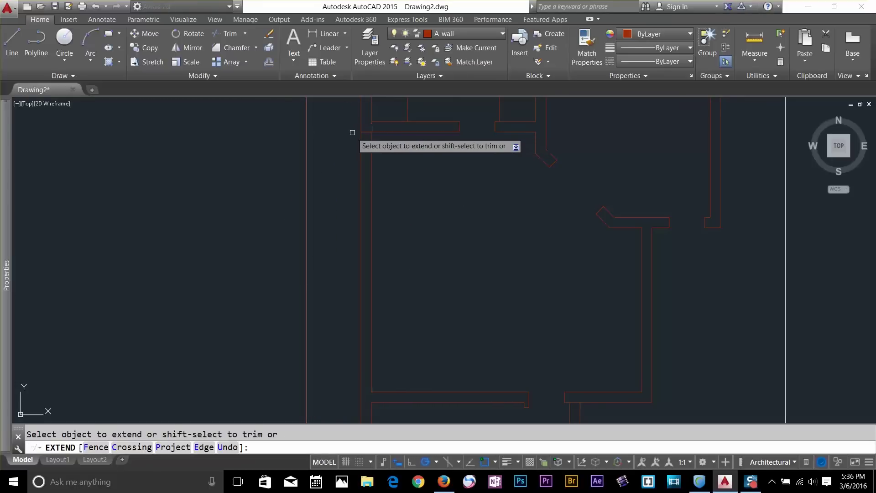
scroll(385, 231, "down", 2)
middle_click_drag(388, 229, 421, 149)
scroll(399, 249, "up", 4)
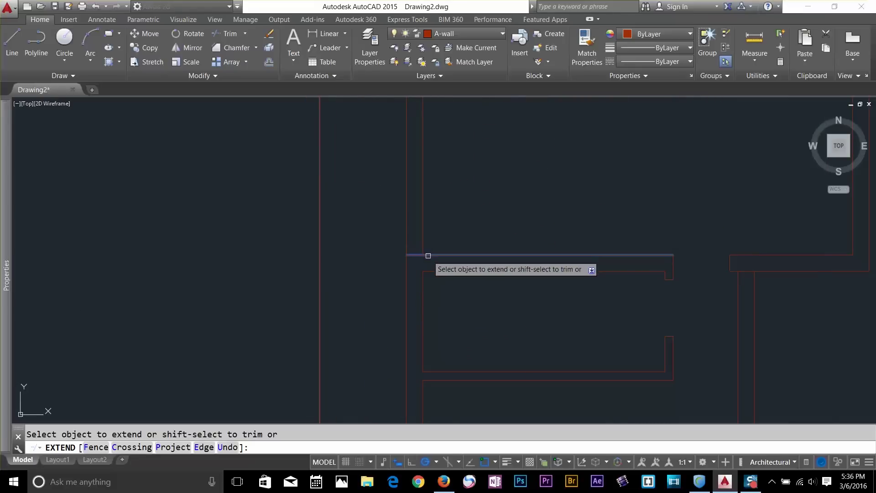
left_click(429, 254)
left_click(414, 254)
key("Escape")
Trim the offset line and the overlapping plot boundary below the extended lower wall line
key("Return")
key("Return")
left_click(344, 288)
left_click(303, 302)
scroll(324, 256, "down", 6)
middle_click_drag(325, 241, 327, 277)
key("Escape")
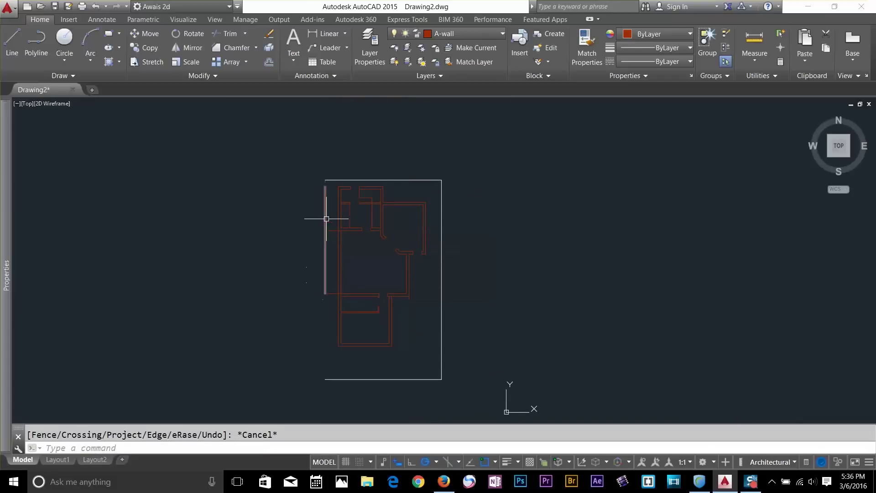
Trim the offset line above the extended upper wall line and erase the plot boundary remnant overlapping it
type("tr")
key("Return")
key("Return")
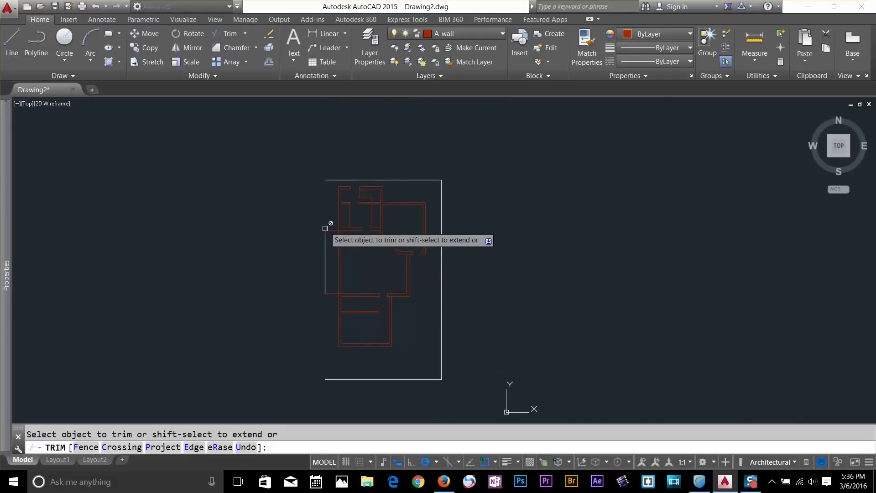
key("F1")
left_click(648, 56)
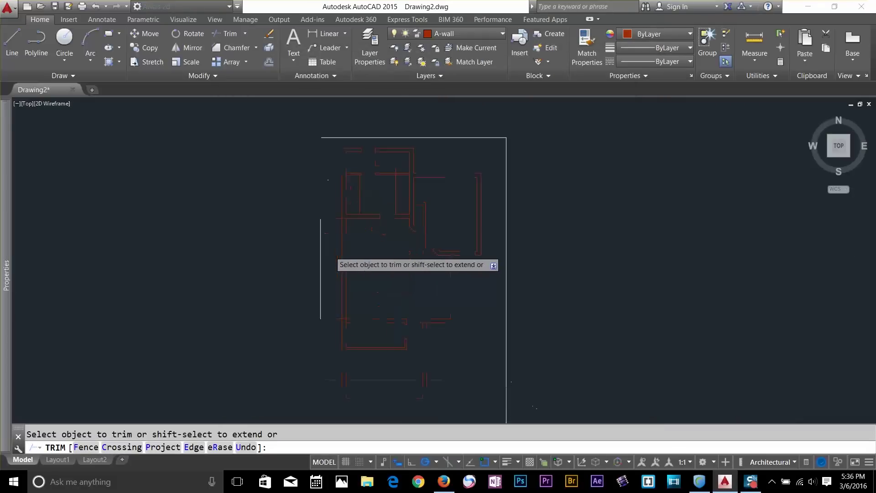
scroll(320, 252, "up", 2)
key("Escape")
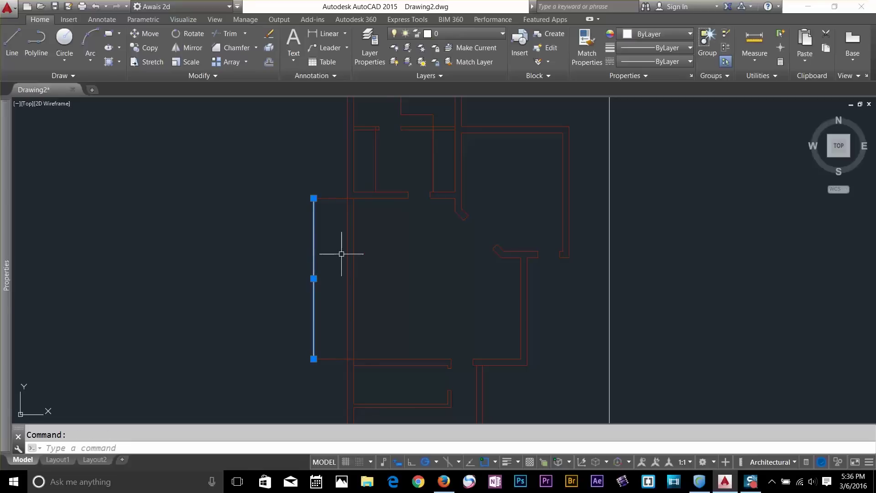
Draw a three-point arc between the large room's two outer-left wall corners, passing through the offset line's midpoint
type("a")
key("Return")
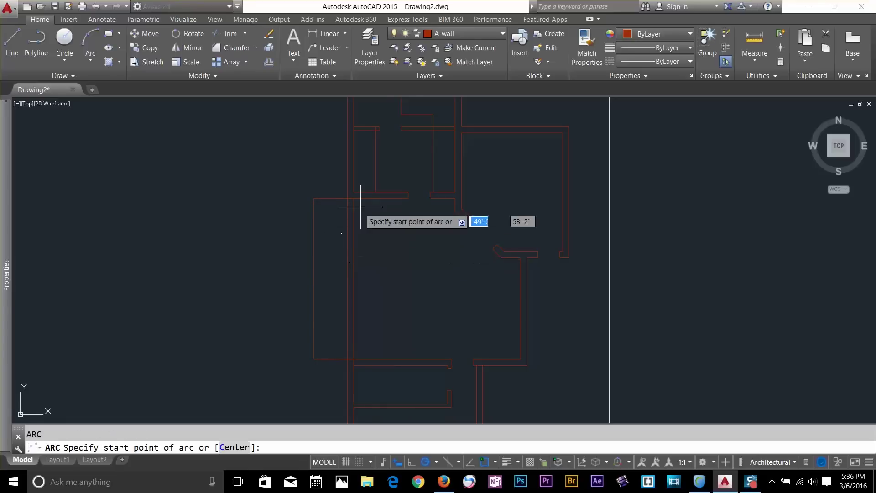
left_click(347, 198)
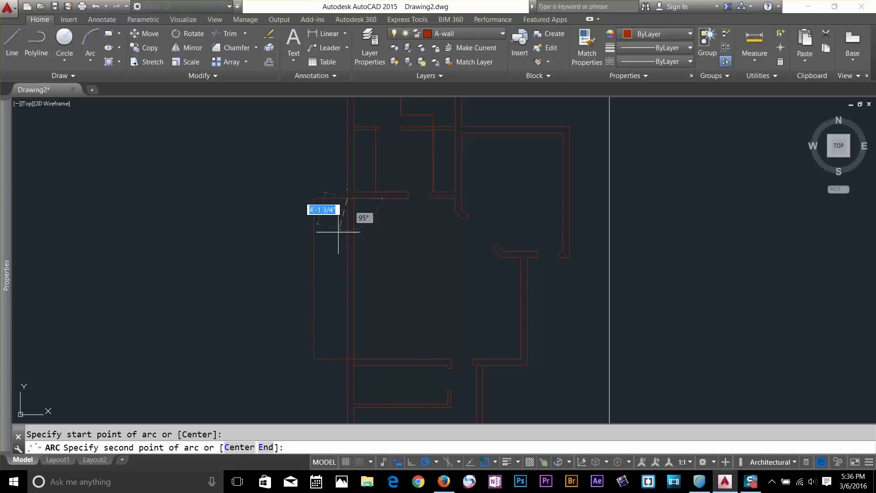
left_click(314, 279)
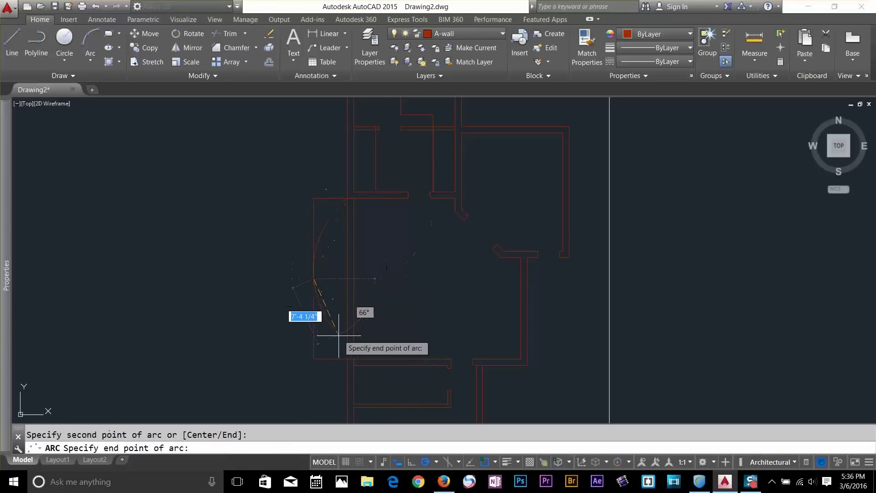
left_click(347, 358)
Trim the horizontal extensions and the upper half of the straight offset line outside the arc
type("t")
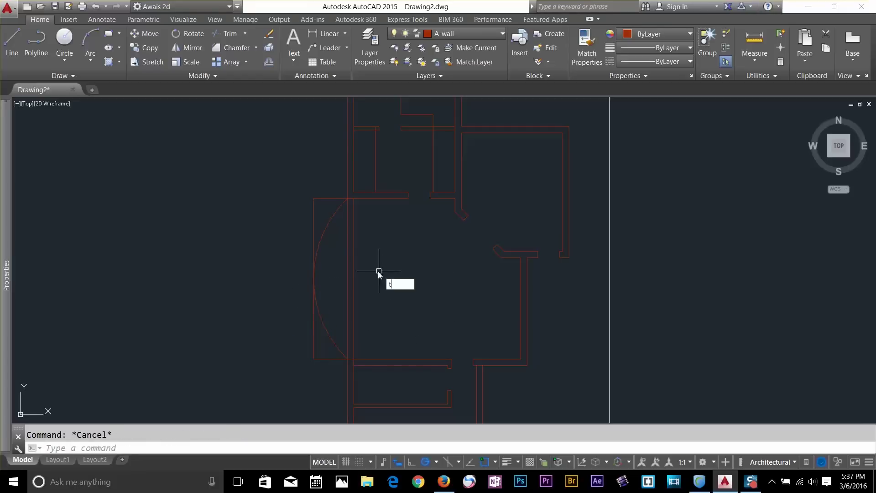
type("r")
key("Return")
key("Return")
left_click(320, 211)
left_click(307, 209)
left_click(325, 181)
left_click(311, 204)
left_click(320, 365)
left_click(319, 354)
key("Escape")
key("Escape")
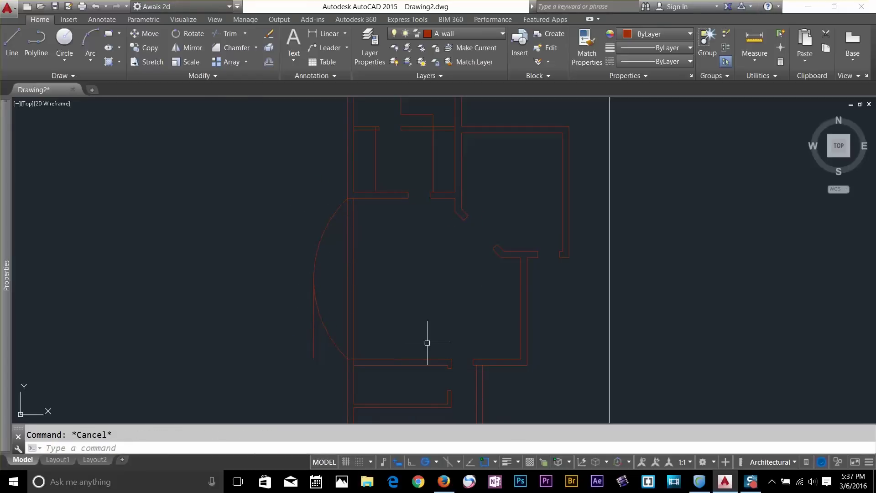
Delete the remaining straight line segment beside the lower half of the arc
left_click(320, 368)
left_click(304, 352)
key("Delete")
Offset the arc 9" inward to give the curved wall its thickness
type("o")
key("Return")
type("8")
key("Return")
left_click(319, 293)
left_click(365, 299)
key("Escape")
Extend the lower end of the inner arc to the inner line of the left wall
scroll(371, 300, "up", 2)
type("e")
key("Return")
key("Return")
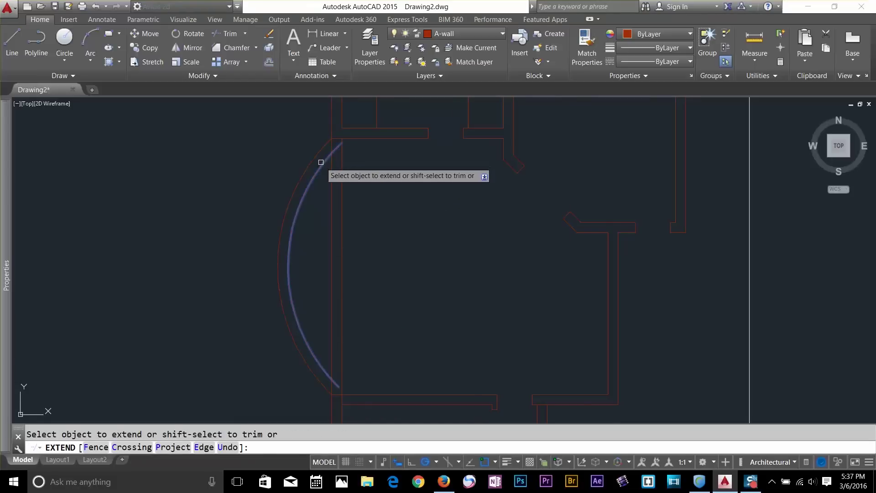
left_click(322, 373)
key("Escape")
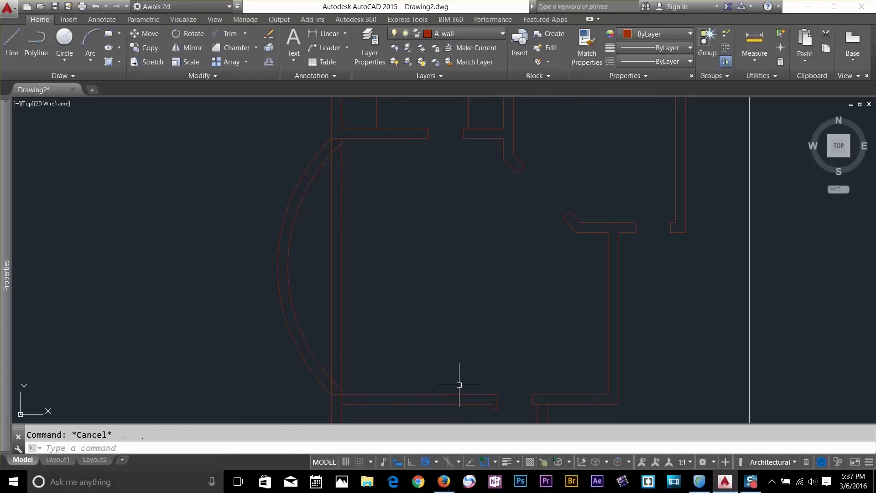
Trim away the straight double wall between the two ends of the curved wall
key("Return")
key("Return")
left_click(372, 264)
left_click(322, 279)
key("Escape")
Fence-trim the leftover line segments where the curved wall's lower end meets the straight walls
scroll(337, 387, "up", 4)
middle_click_drag(342, 377, 390, 269)
type("tr")
key("Return")
type("f")
key("Return")
left_click(382, 283)
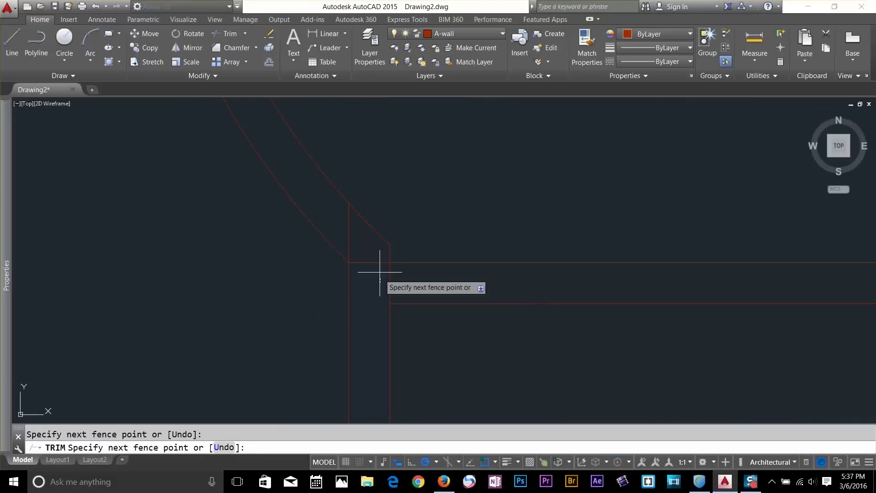
left_click(383, 276)
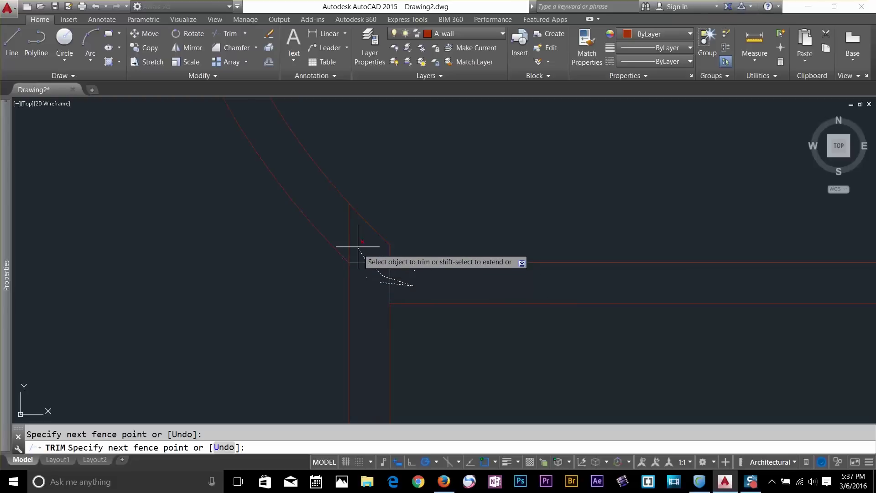
scroll(370, 232, "down", 5)
key("Return")
Fence-trim the leftover line segments where the curved wall's upper end meets the straight walls
middle_click_drag(432, 196, 415, 299)
scroll(393, 288, "up", 4)
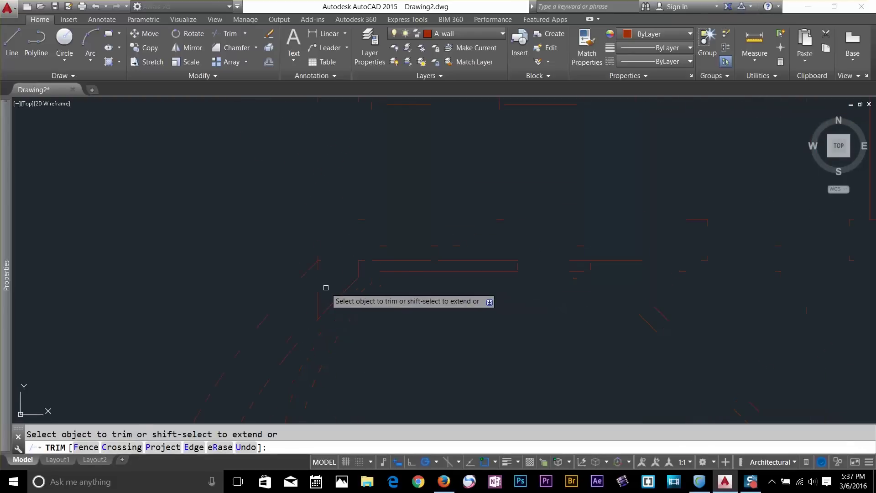
type("f")
key("Return")
left_click(302, 293)
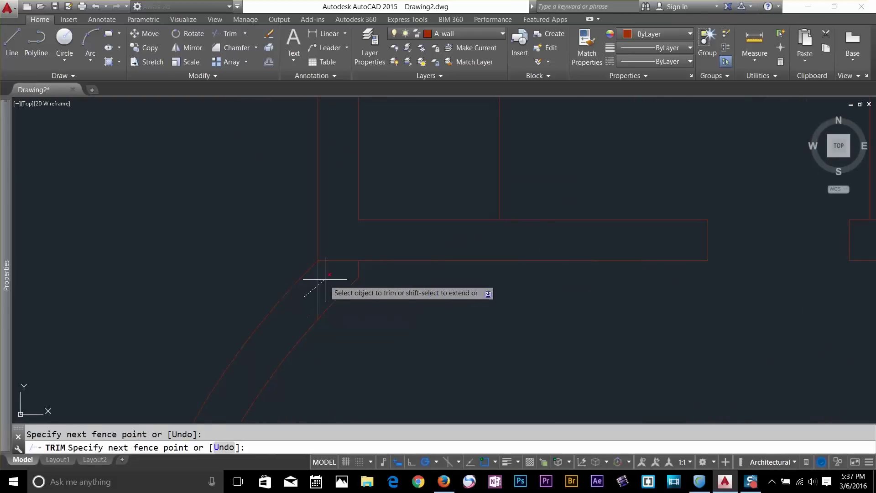
left_click(329, 253)
key("Return")
key("Escape")
Draw a short vertical line across the lowest room's bottom wall at its midpoint
middle_click_drag(437, 353, 438, 273)
scroll(445, 337, "down", 6)
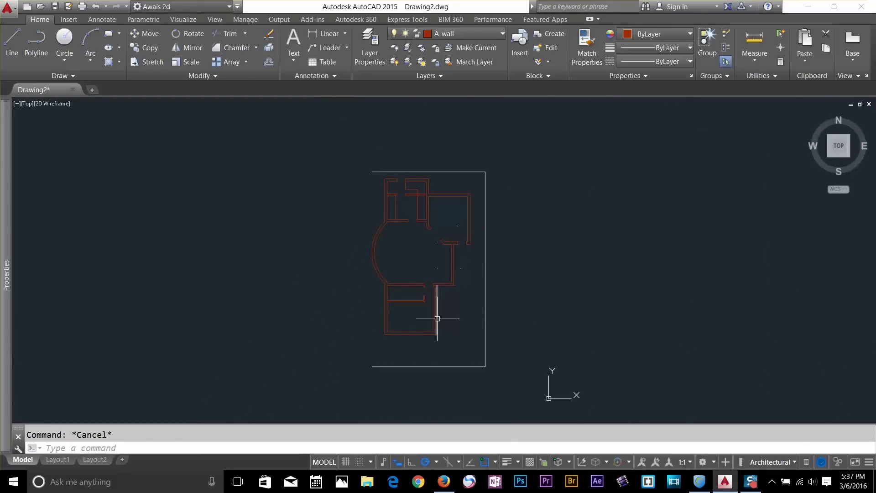
scroll(426, 332, "up", 2)
scroll(417, 342, "up", 6)
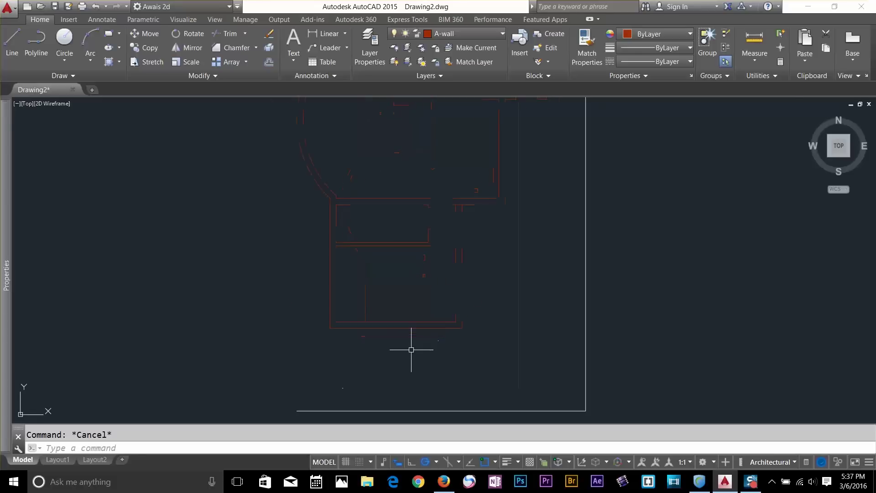
type("l")
key("Return")
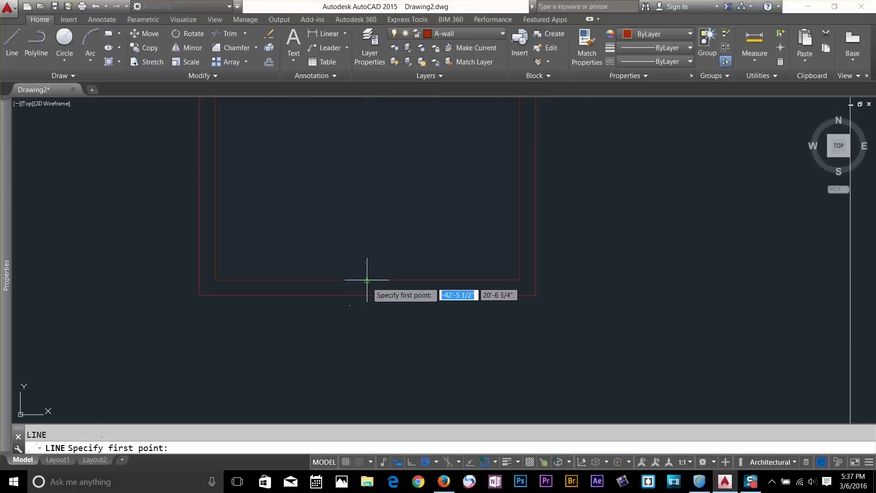
left_click(363, 291)
left_click(367, 295)
key("Escape")
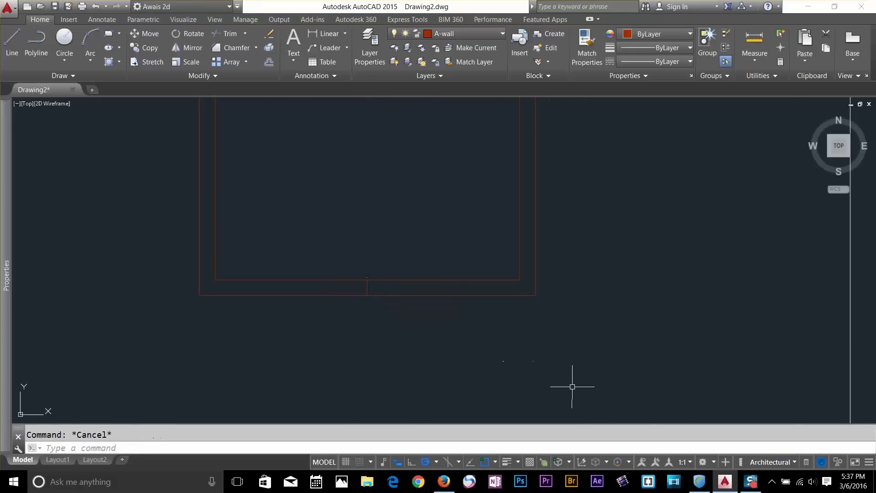
left_click(495, 463)
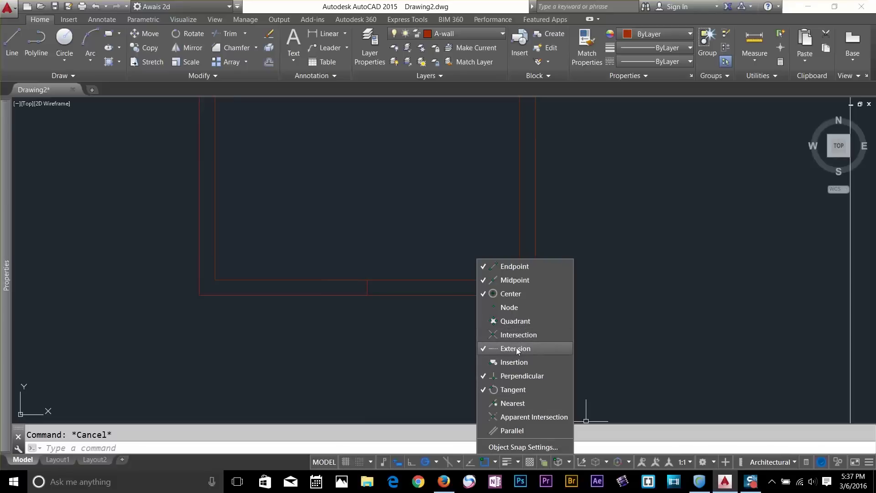
left_click(511, 389)
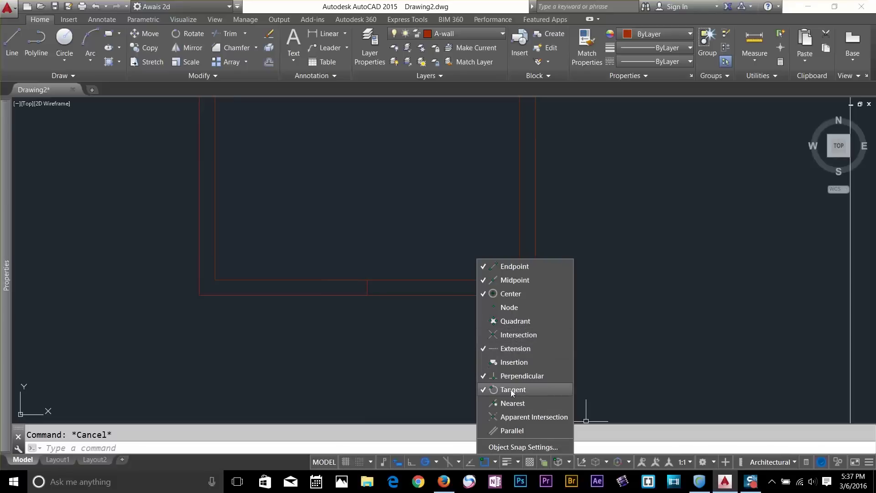
left_click(374, 275)
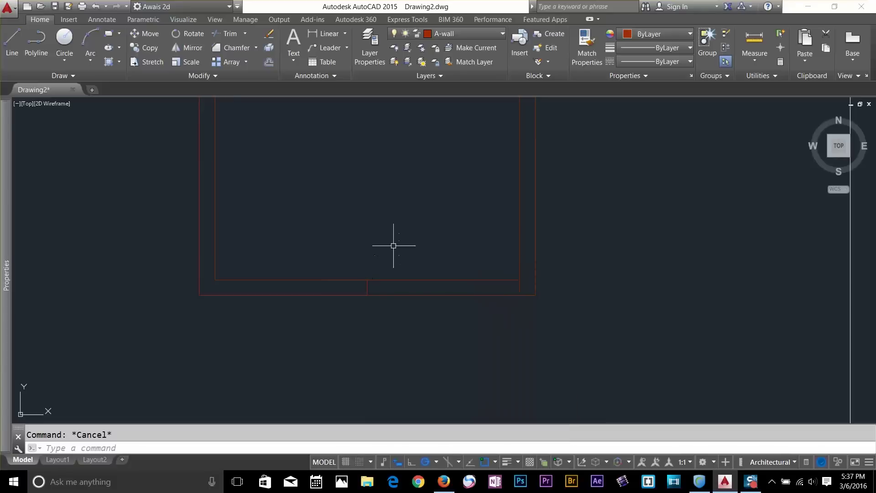
Erase the short line across the bottom wall's midpoint and make the a- window layer current
key("Return")
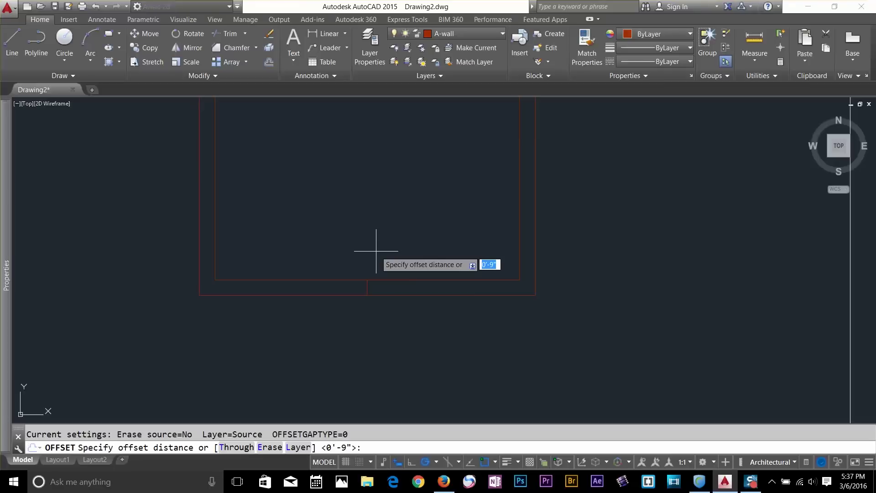
key("Escape")
left_click(350, 265)
left_click(385, 319)
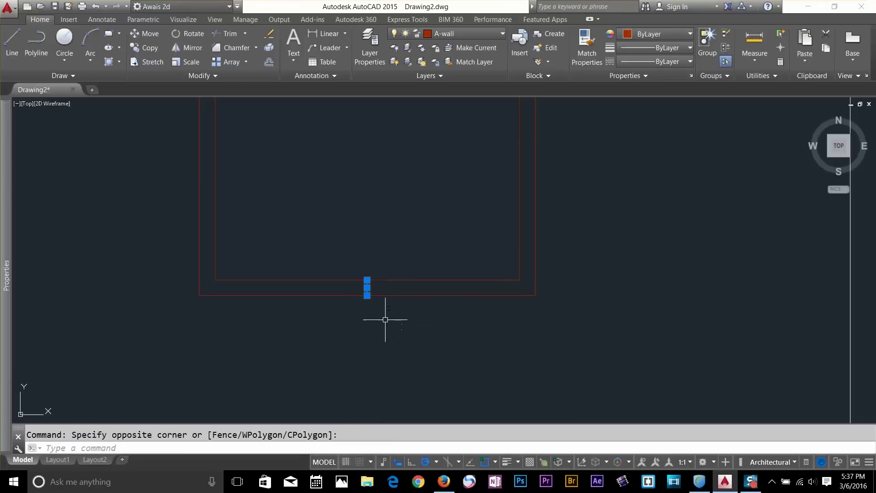
left_click(476, 31)
left_click(460, 61)
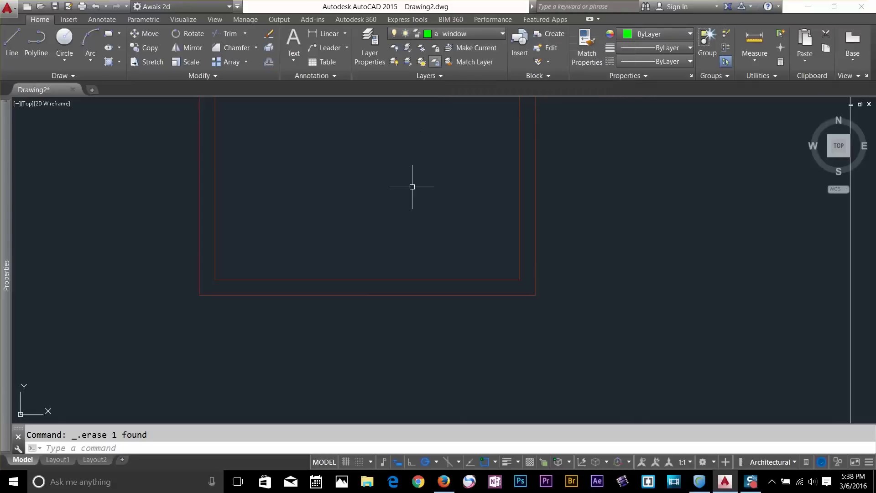
Draw a short vertical line on the a- window layer across the lowest room's bottom wall at its midpoint
type("l")
key("Return")
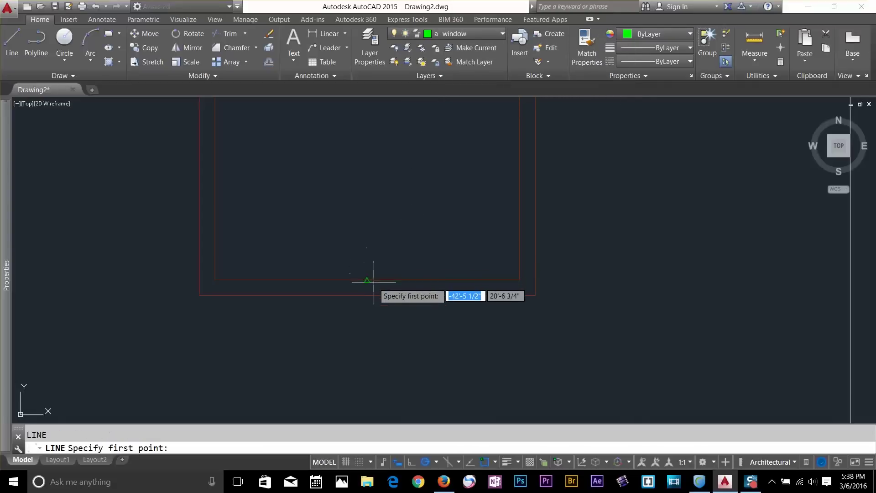
left_click(367, 295)
key("Escape")
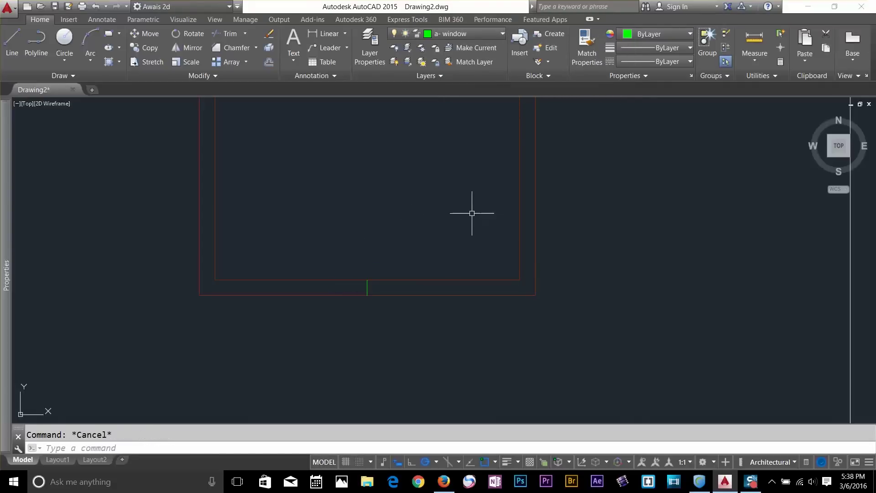
type("o")
key("Return")
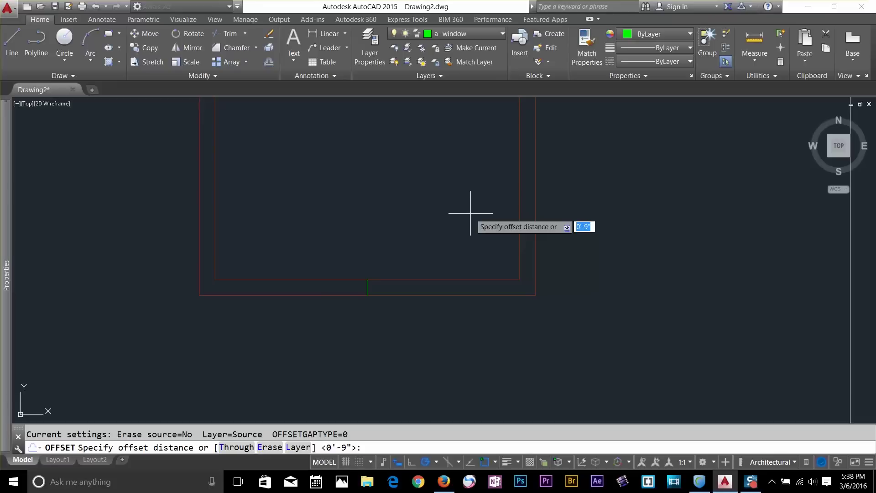
key("Escape")
left_click(754, 44)
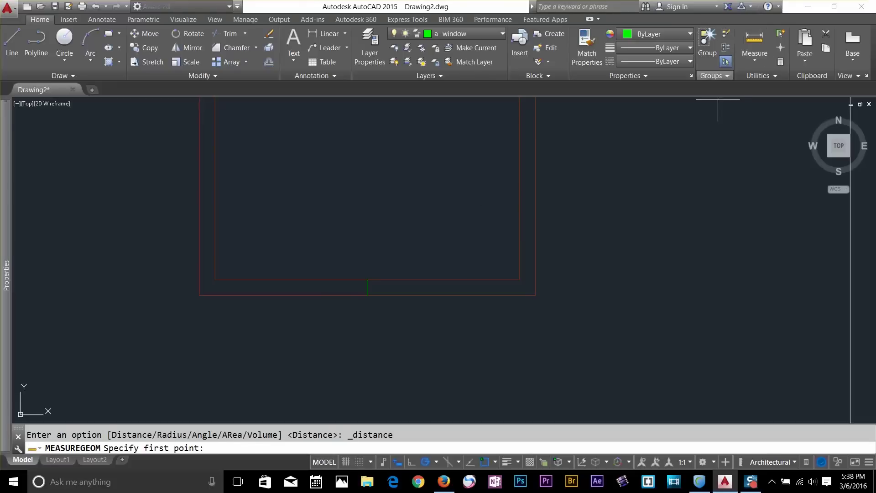
left_click(215, 279)
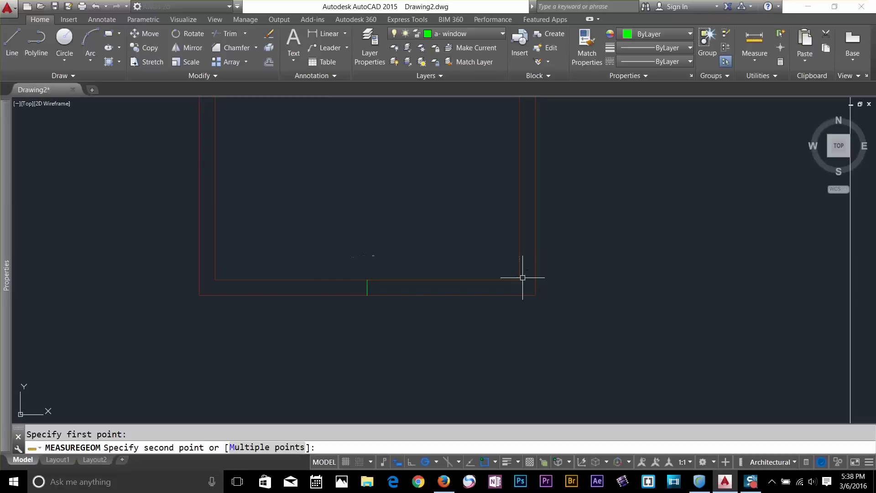
key("Escape")
type("o")
key("Return")
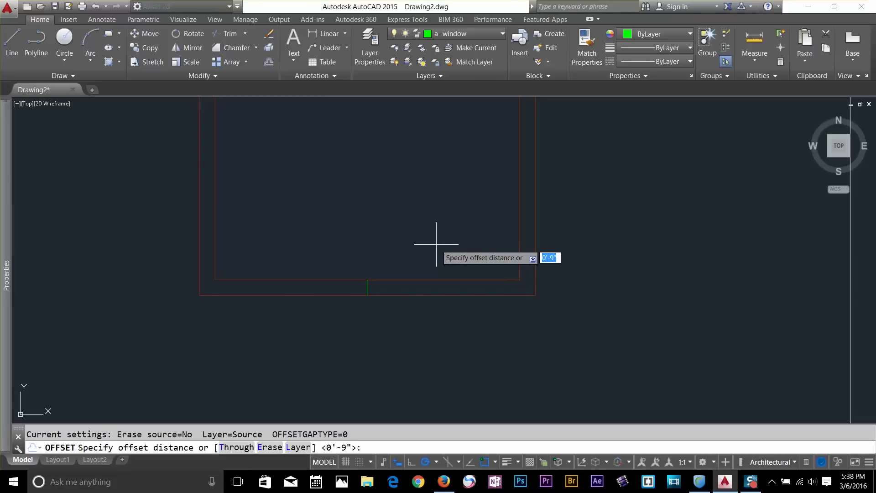
type("3'")
key("Return")
left_click(369, 287)
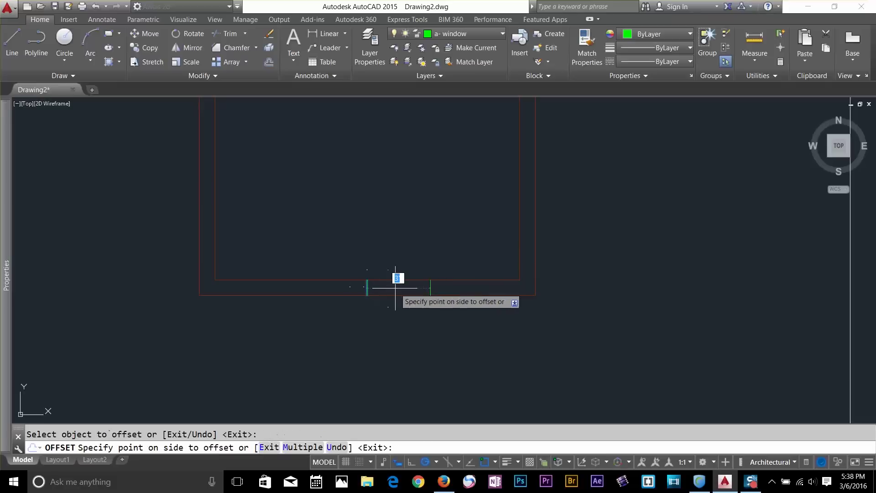
key("Escape")
Offset the short midpoint line 4' to each side along the bottom wall
type("o")
key("Return")
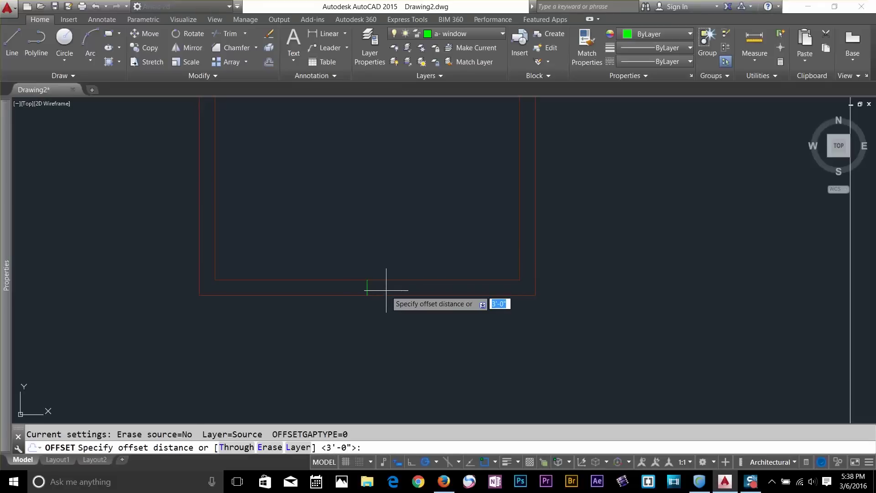
key("Return")
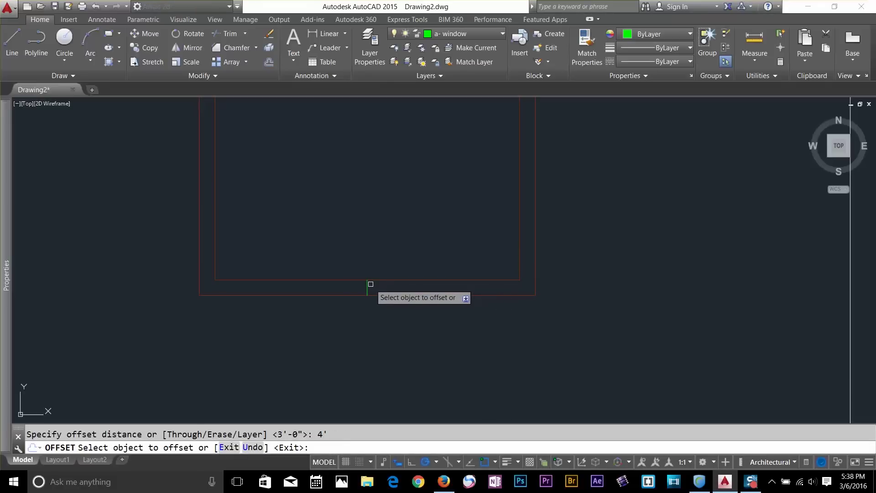
left_click(367, 287)
left_click(385, 288)
left_click(367, 287)
left_click(342, 288)
key("Escape")
Erase the middle line and trim both bottom wall lines between the two offset lines to open the wall
left_click(367, 287)
left_click(388, 329)
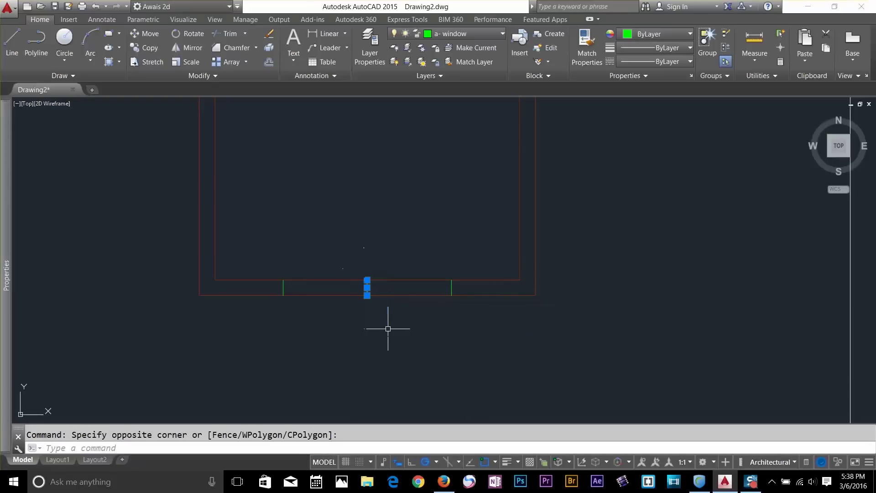
type("tr")
key("Return")
key("Return")
left_click(434, 252)
left_click(336, 344)
Draw a line across the bottom wall opening, joining the inner ends of the two end lines
type("l")
key("Return")
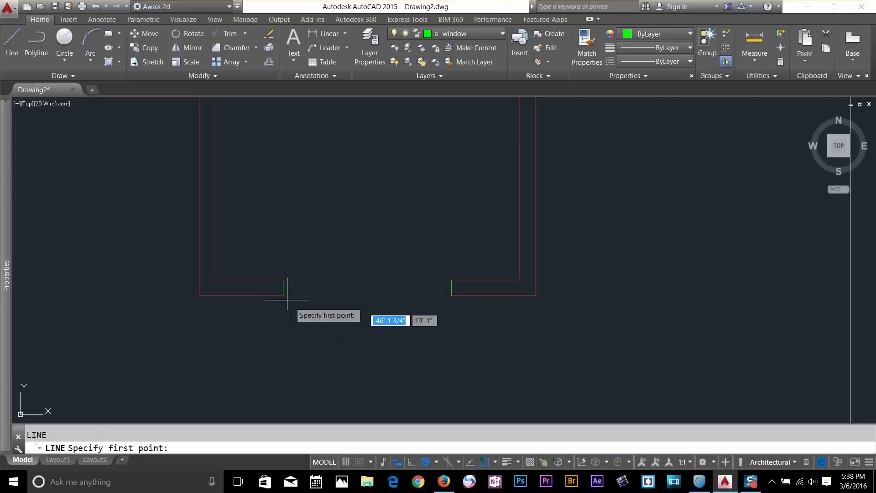
left_click(283, 280)
left_click(451, 281)
key("Escape")
Copy the opening's inner line to the outer wall face and to the middle of the wall thickness
type("co")
key("Return")
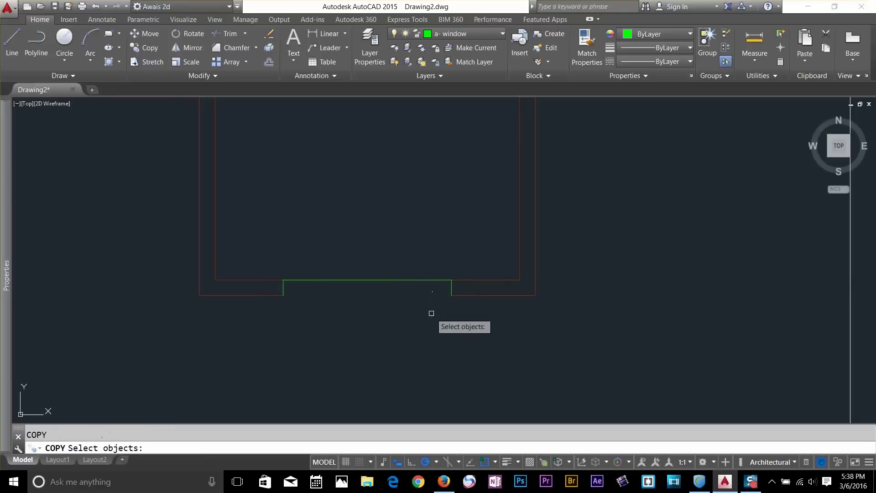
left_click(425, 261)
left_click(404, 309)
key("Return")
scroll(470, 268, "up", 5)
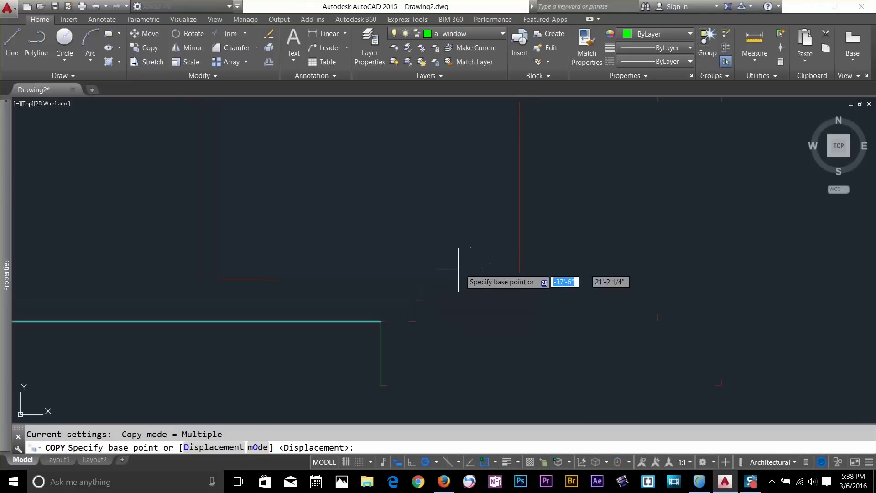
left_click(381, 322)
left_click(381, 386)
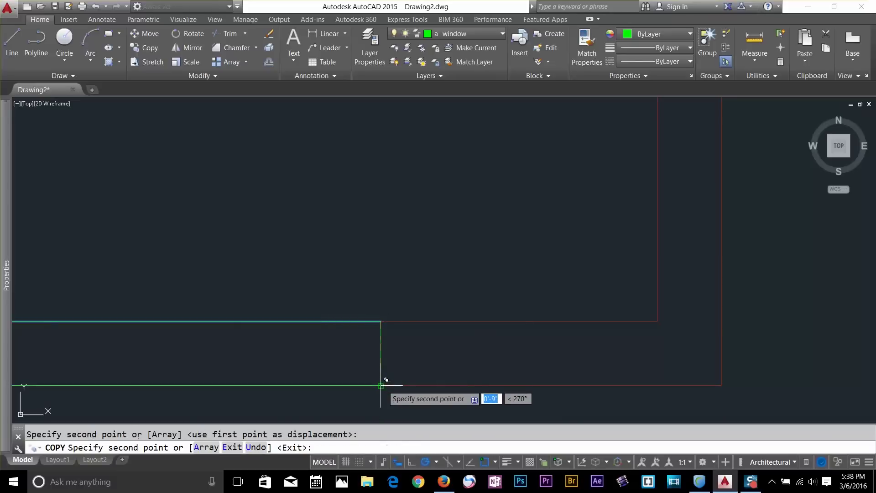
left_click(383, 354)
key("Return")
scroll(430, 350, "down", 6)
key("Escape")
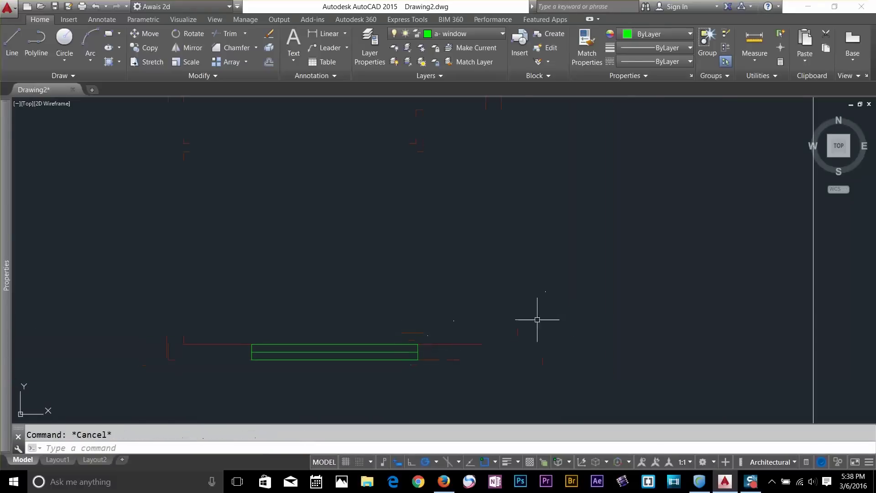
Erase the three window lines and both end lines at the bottom wall opening
scroll(477, 289, "down", 4)
middle_click_drag(520, 248, 502, 271)
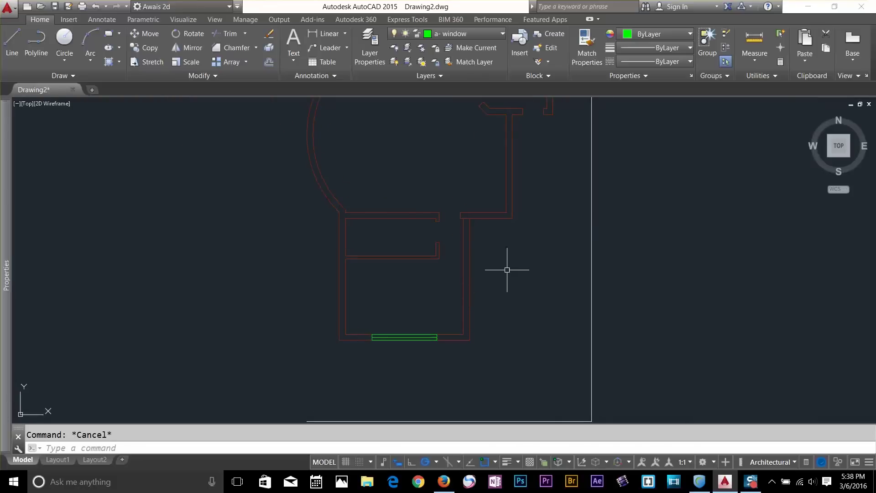
left_click(422, 325)
left_click(405, 356)
key("Delete")
scroll(408, 356, "up", 4)
scroll(407, 292, "down", 2)
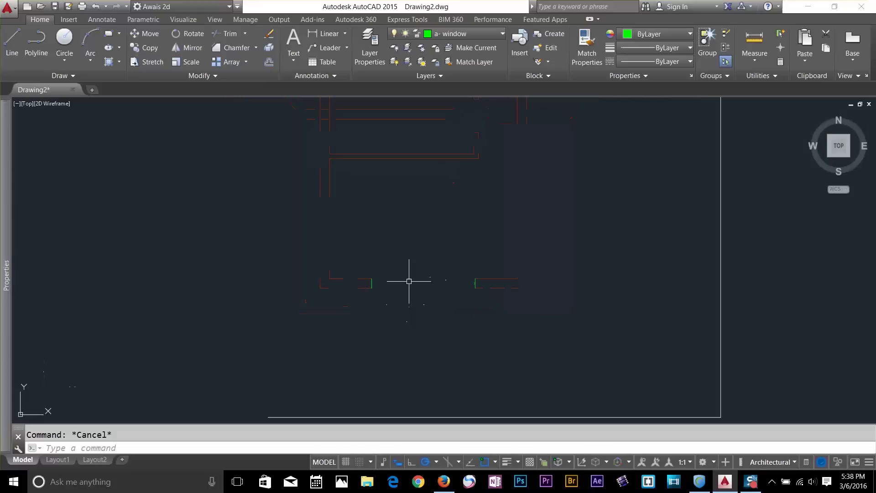
left_click(359, 262)
left_click(490, 303)
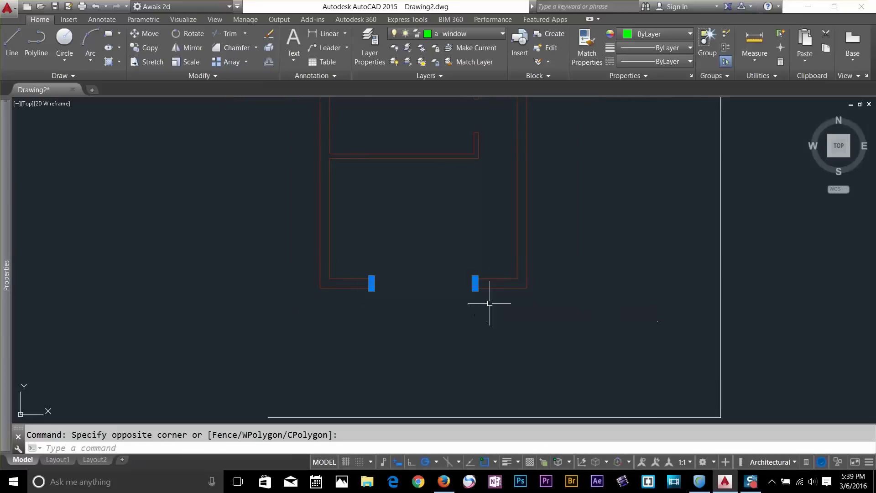
key("Delete")
Undo the window construction back to the uncut bottom wall and erase the short midpoint line
key("Return")
key("Return")
key("Return")
key("Return")
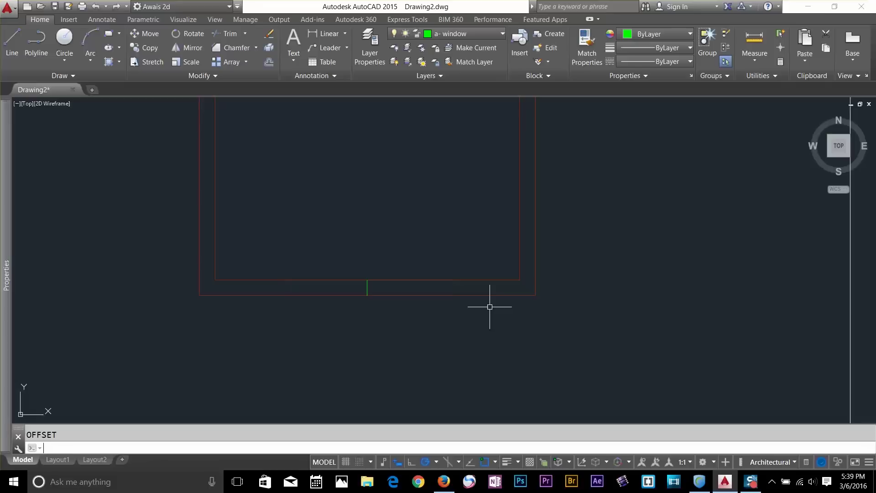
left_click(364, 276)
left_click(380, 321)
key("Delete")
Offset the bottom wall's outer line 4' outward, below the lowest room
type("o")
key("Return")
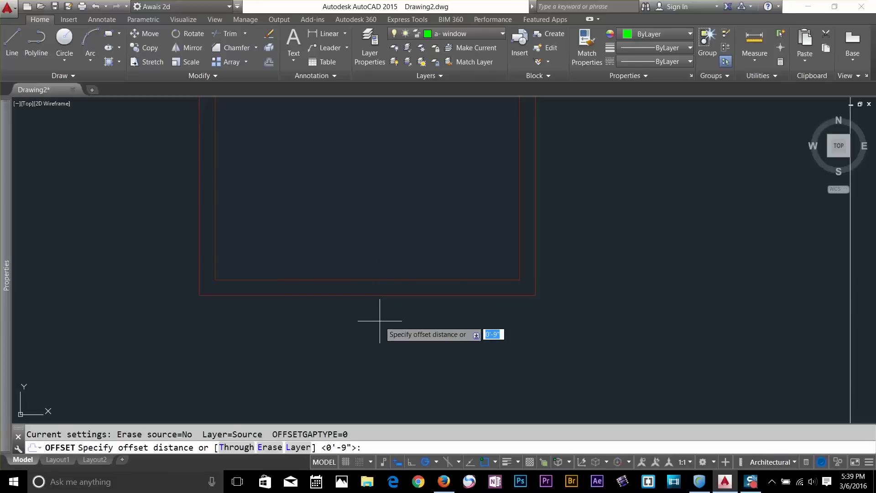
key("Return")
left_click(383, 296)
left_click(381, 338)
key("Escape")
Draw a three-point arc from the lower-left outer wall corner through the offset line's midpoint to the lower-right outer corner
type("a")
key("Return")
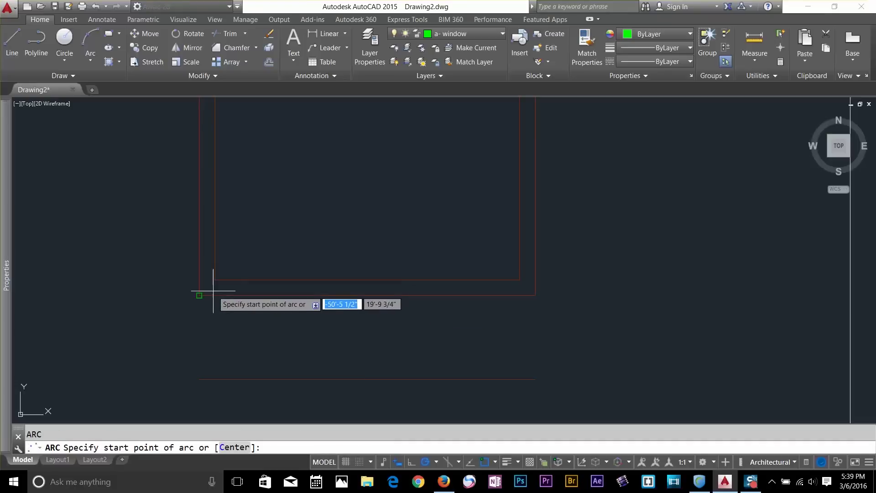
left_click(199, 295)
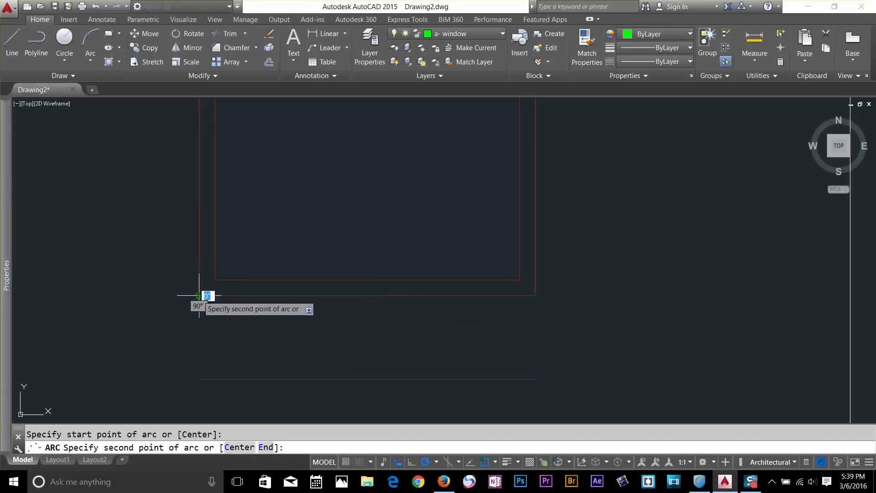
left_click(368, 379)
left_click(536, 296)
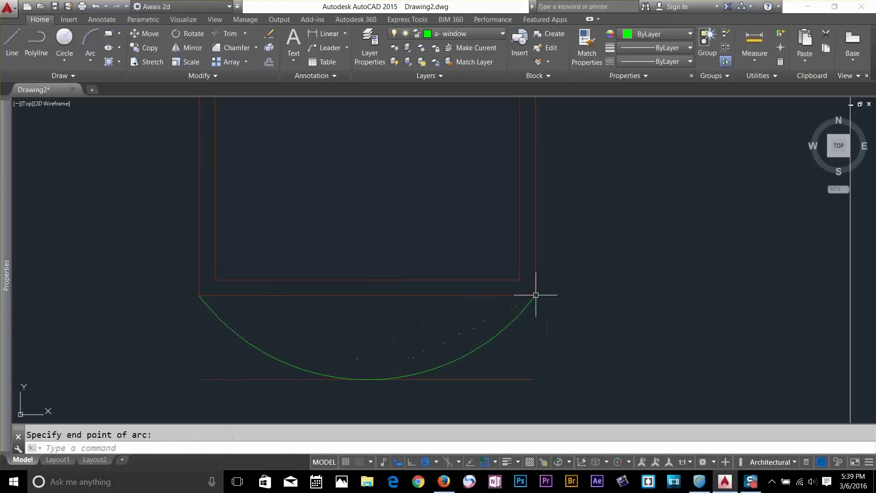
Move the new arc below the bottom wall to the A-wall layer
left_click(541, 331)
left_click(498, 175)
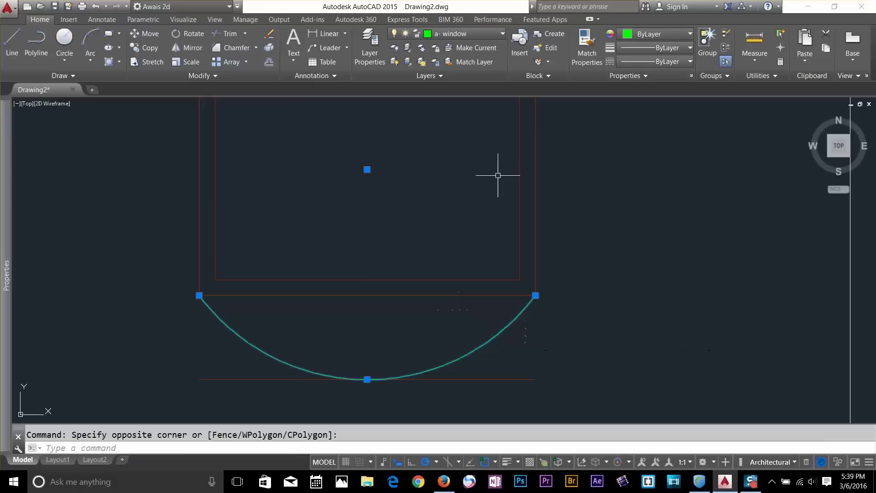
left_click(502, 34)
left_click(461, 85)
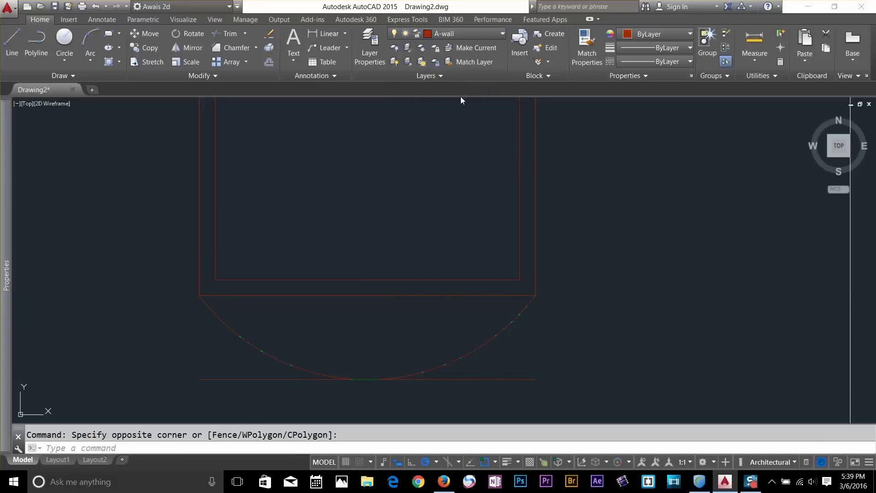
key("Escape")
Offset the arc 9" inward to form the inner face of the curved bottom wall
type("o")
key("Return")
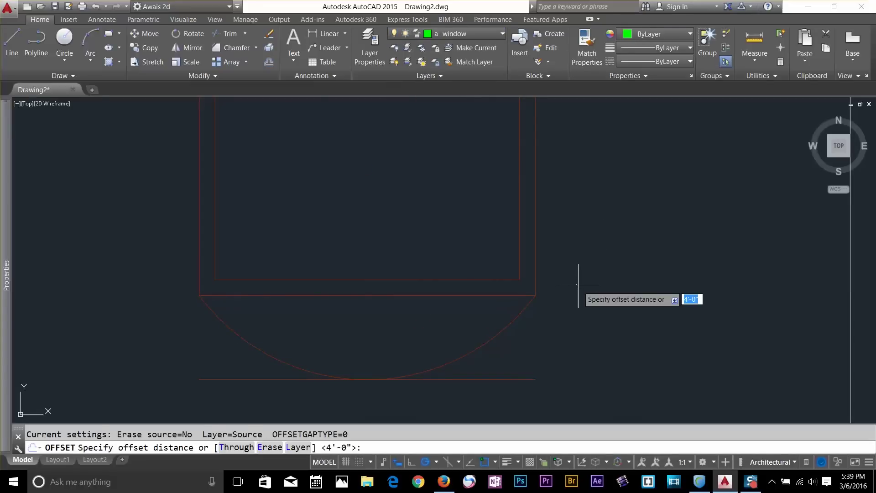
key("Return")
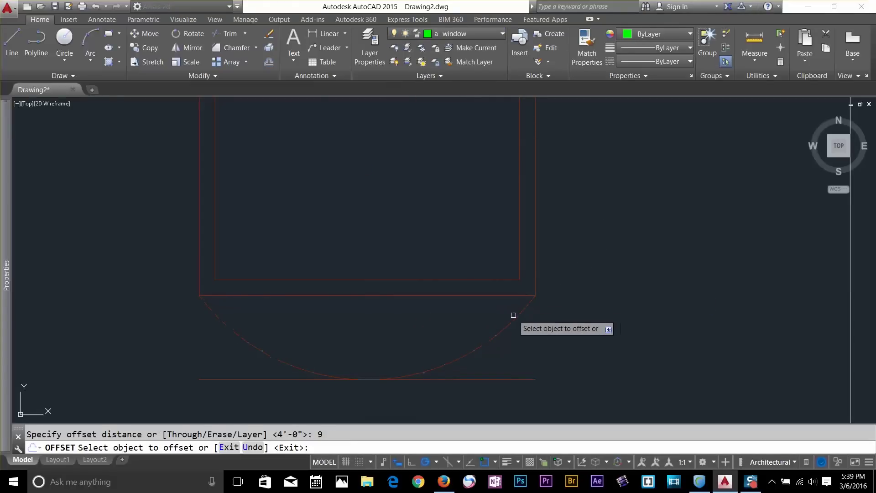
left_click(513, 316)
left_click(504, 290)
key("Escape")
key("Escape")
Trim the straight outer wall line between the arcs and the inner arc's overhang at the curved wall's ends
type("tr")
key("Return")
key("Return")
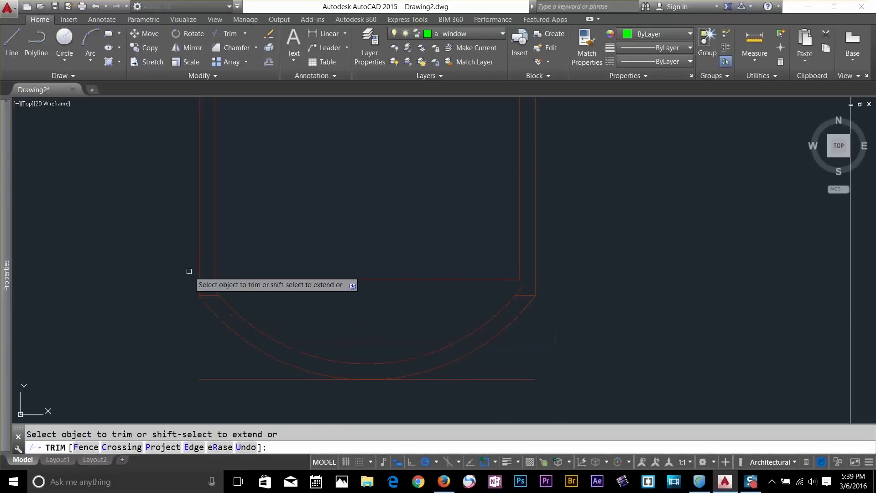
left_click(214, 286)
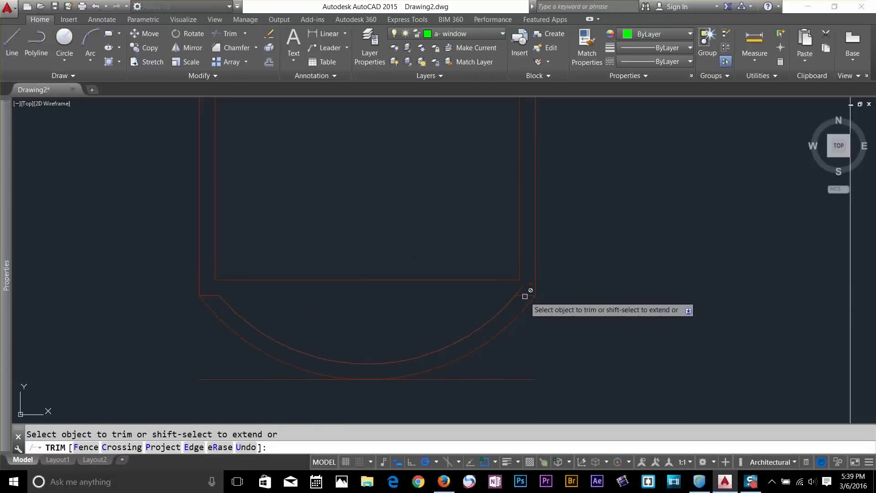
Trim the inner arc's overshoot at the right corner and extend both inner wall lines down to the short horizontal segments
left_click(523, 288)
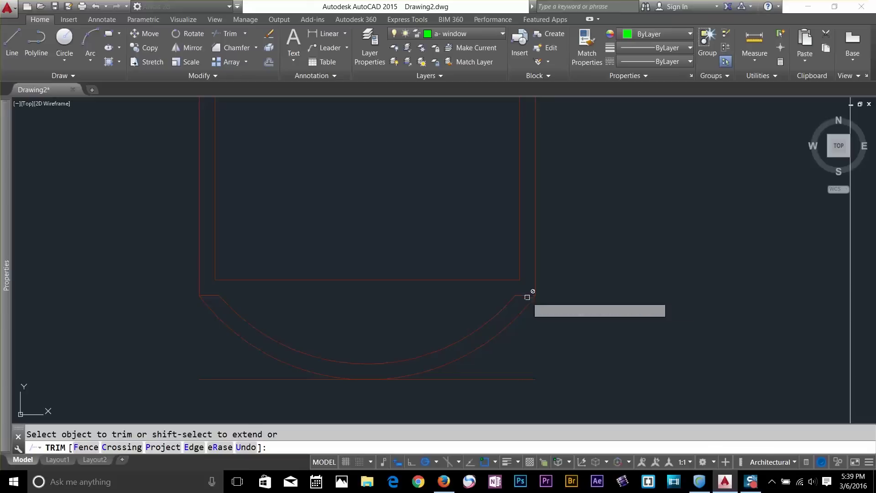
key("Escape")
key("Return")
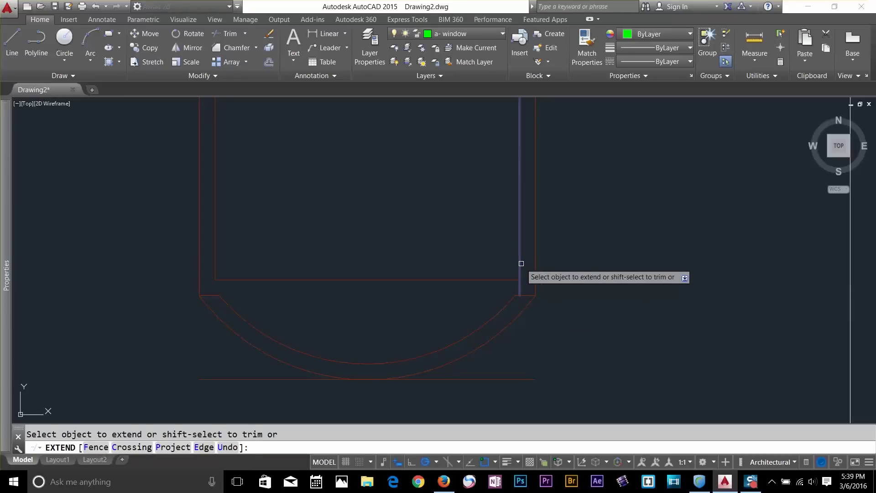
key("Escape")
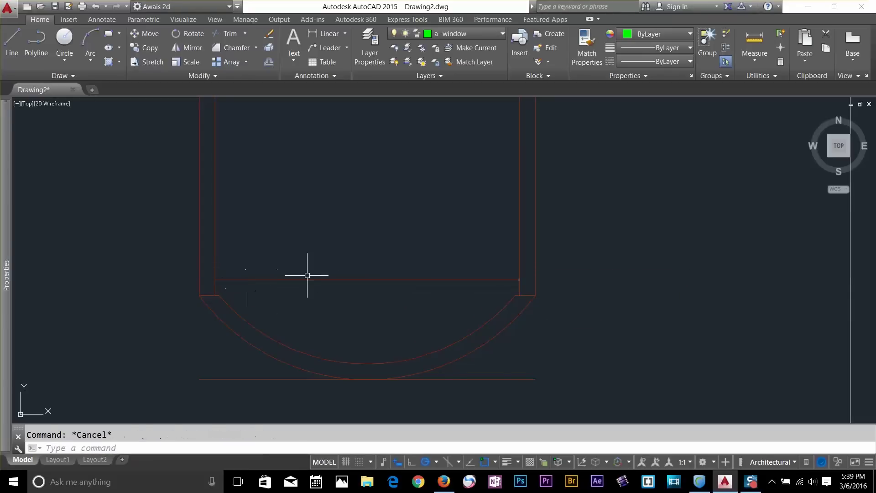
Erase the inner horizontal wall line above the curved wall
left_click(307, 274)
left_click(307, 290)
key("Delete")
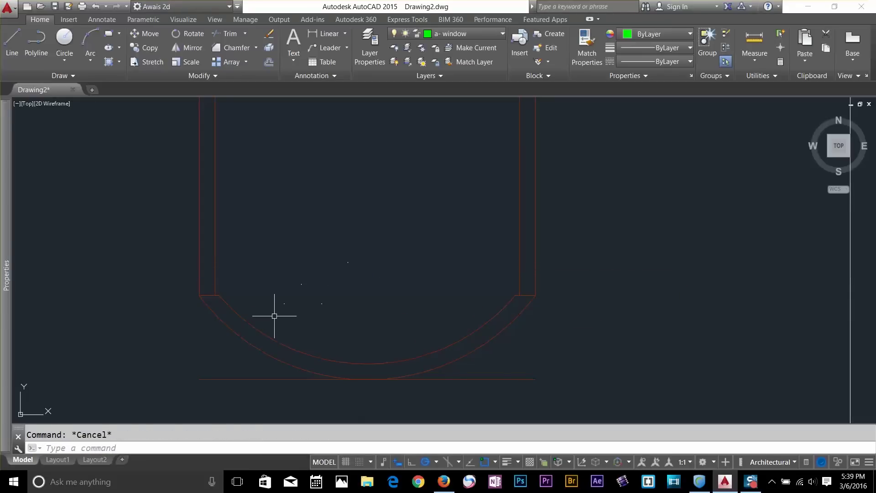
Extend both ends of the inner arc up to the inner vertical wall lines
type("ex")
key("Return")
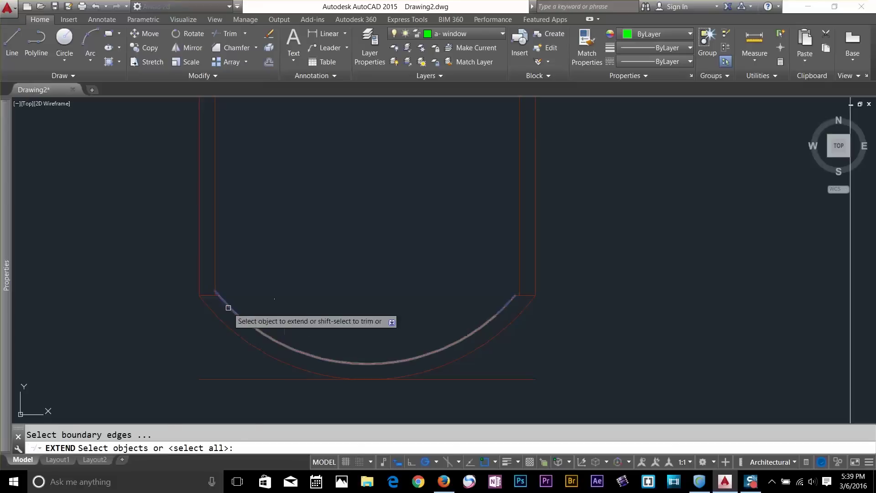
key("Return")
left_click(510, 303)
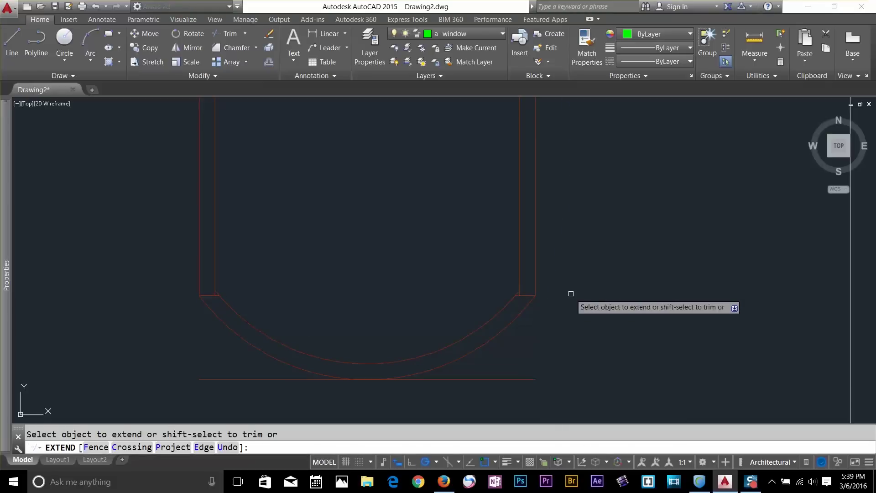
key("Escape")
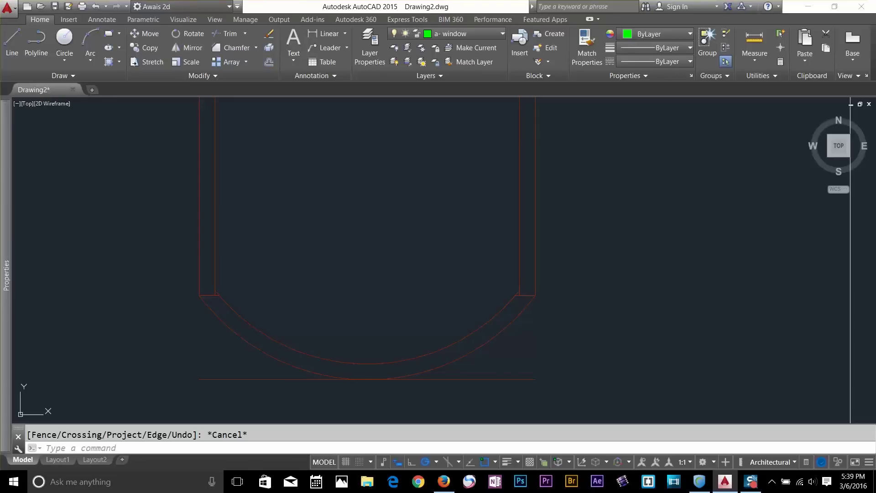
Enlarge the AutoSnap marker size in the drafting options and apply the change
type("OP")
key("Return")
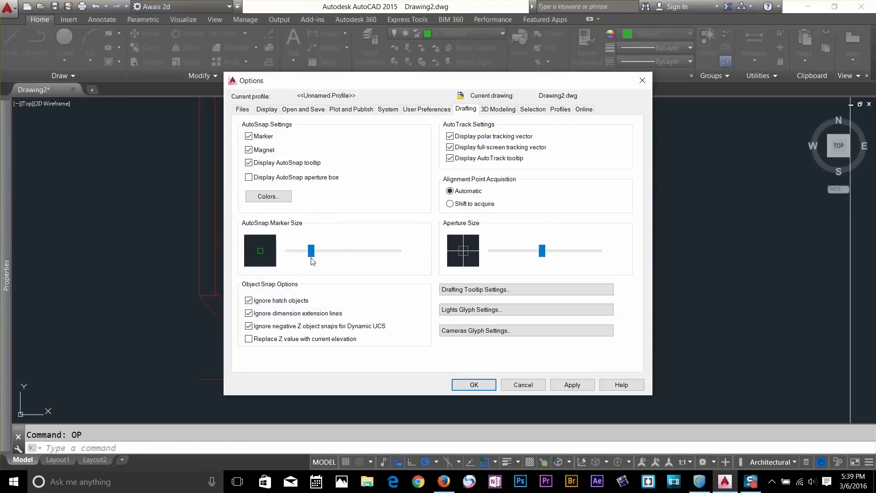
left_click_drag(319, 256, 323, 256)
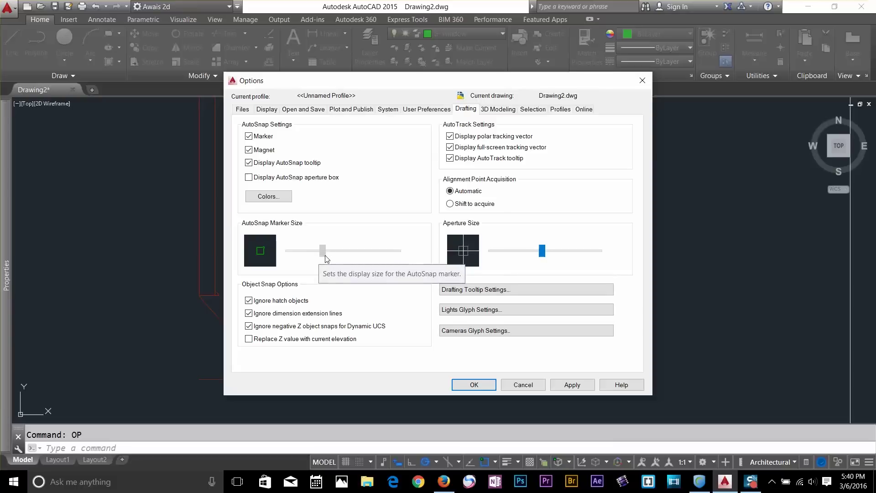
left_click(484, 388)
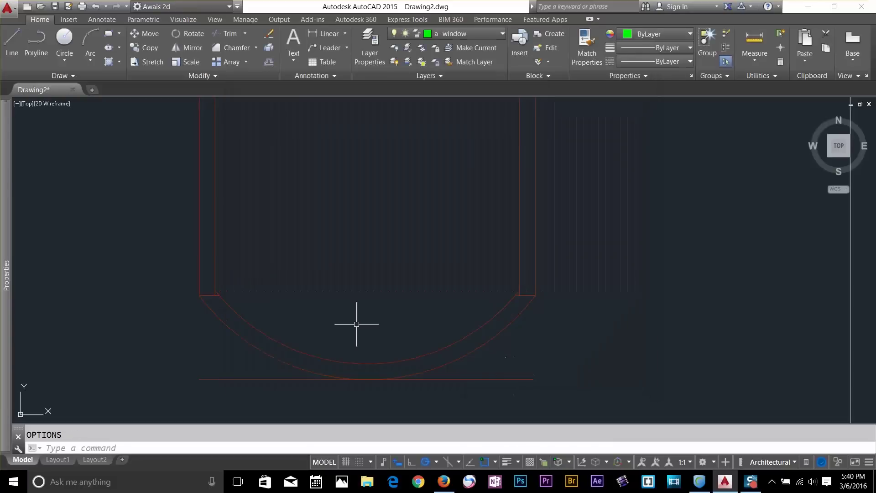
Trim the short horizontal segments between the inner and outer wall lines at both corners of the curved wall
scroll(228, 315, "up", 2)
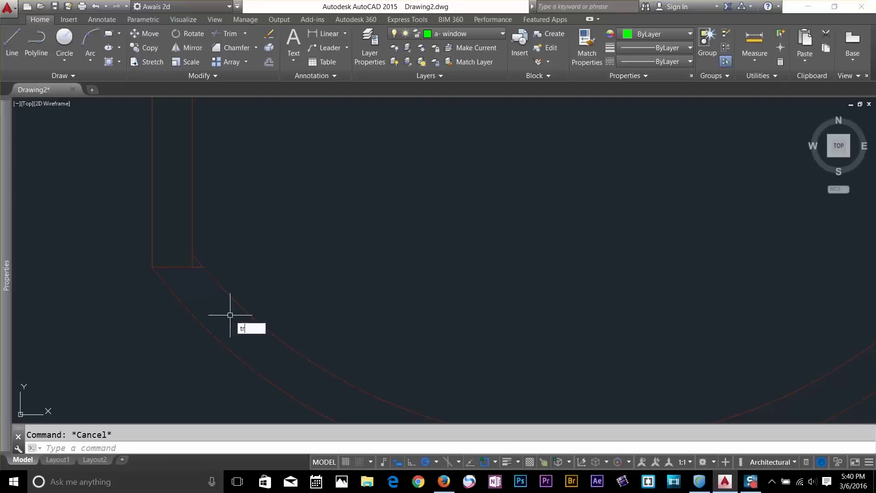
key("Return")
key("Return")
left_click(203, 294)
left_click(178, 265)
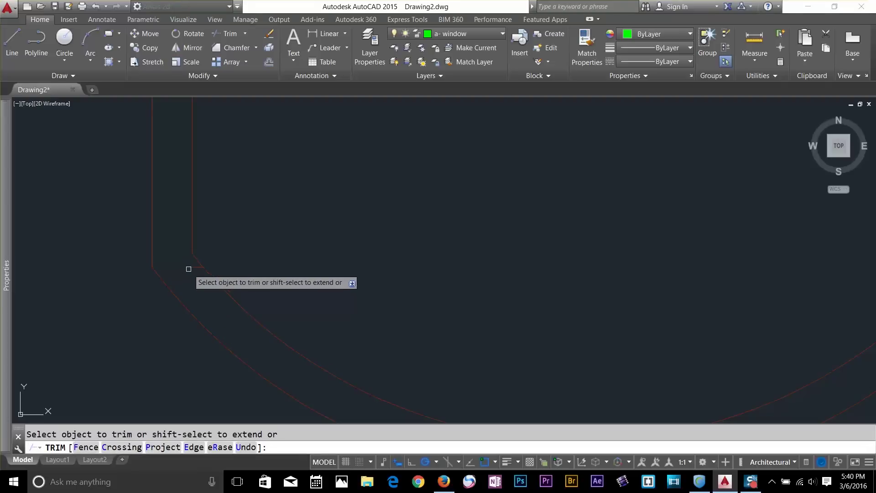
scroll(364, 300, "down", 4)
scroll(445, 251, "up", 4)
left_click(398, 233)
left_click(394, 259)
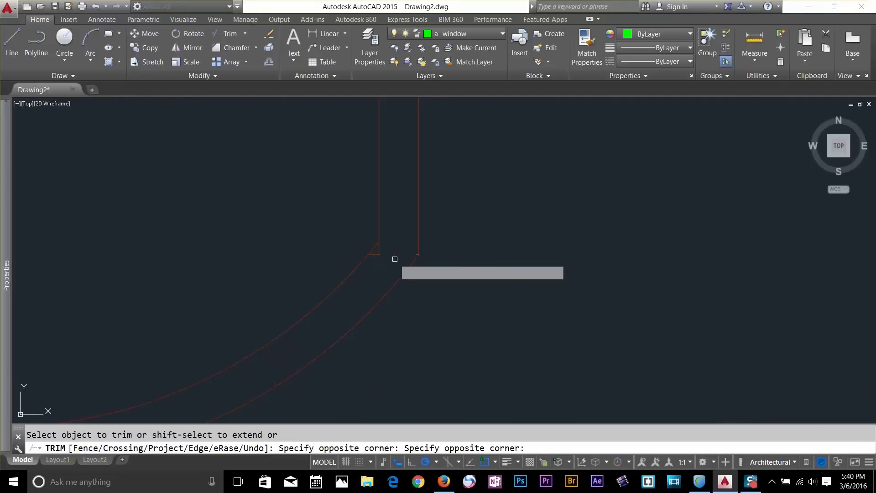
key("F1")
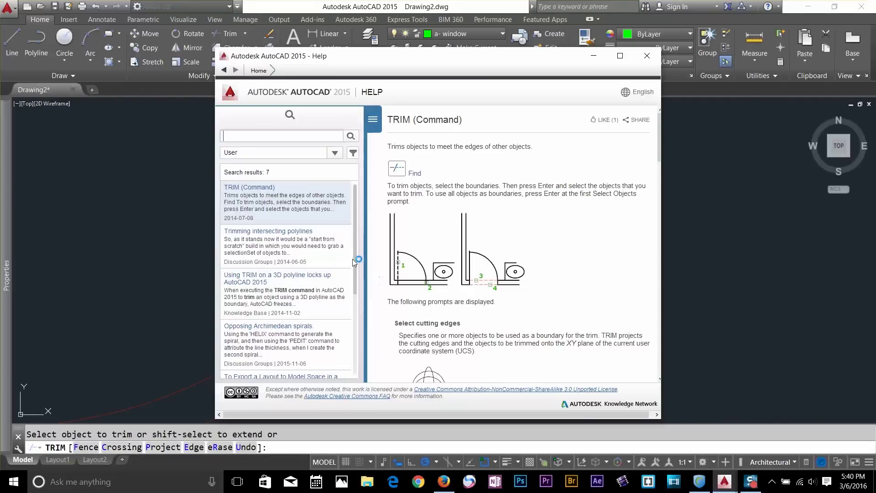
left_click(648, 55)
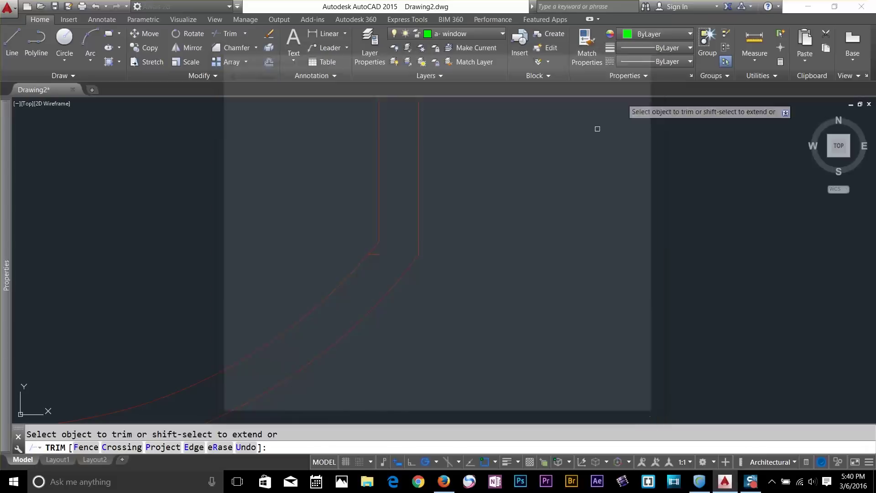
key("Escape")
Erase the leftover line stubs at both corners and the horizontal guide line beneath the curved wall
left_click(364, 236)
left_click(387, 277)
key("Delete")
scroll(304, 279, "down", 2)
left_click(122, 237)
left_click(178, 274)
key("Delete")
left_click(167, 312)
left_click(156, 342)
key("Delete")
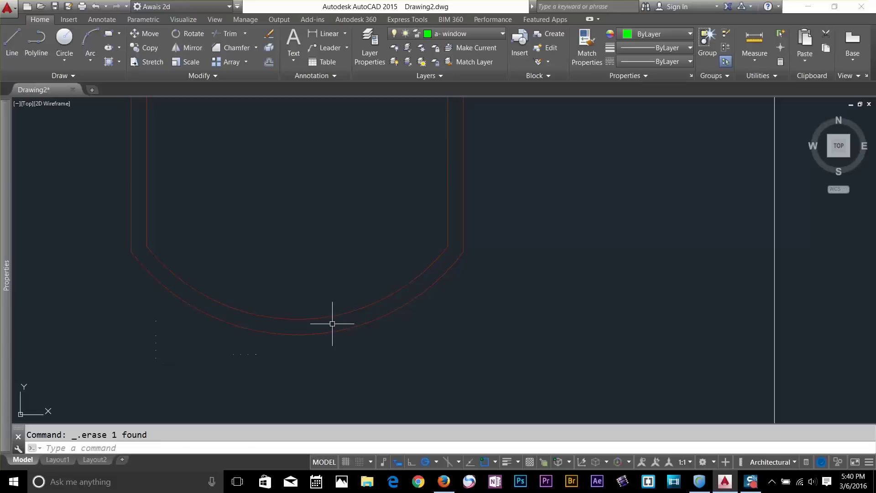
Draw a line across the curved wall from the inner arc's midpoint to the outer arc's midpoint
key("l")
key("Return")
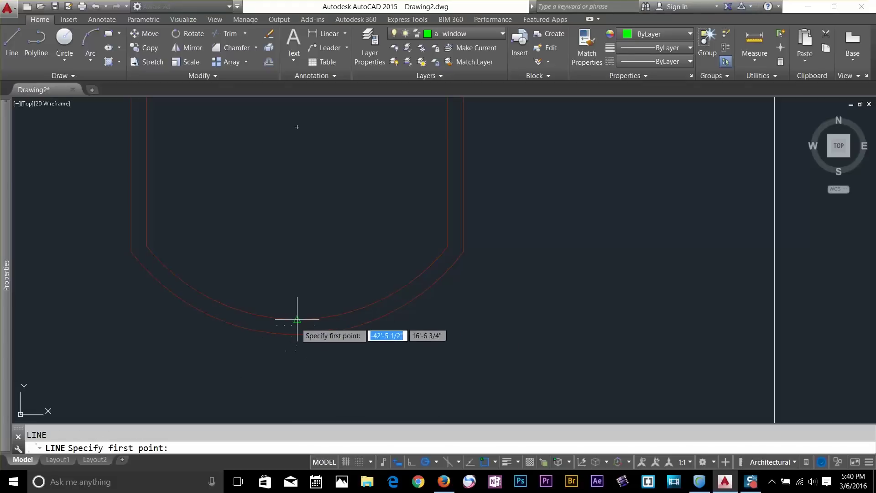
left_click(297, 318)
left_click(297, 335)
key("Escape")
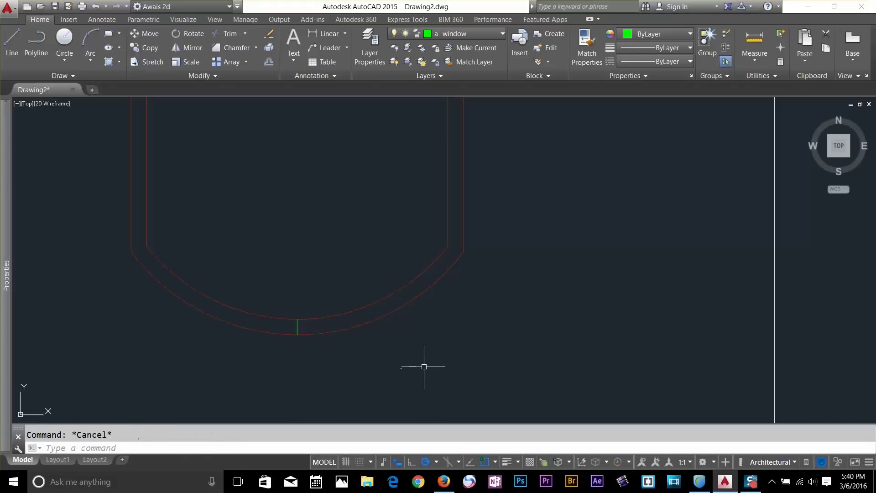
Offset the centre line of the curved wall 4' to the right
key("o")
key("Return")
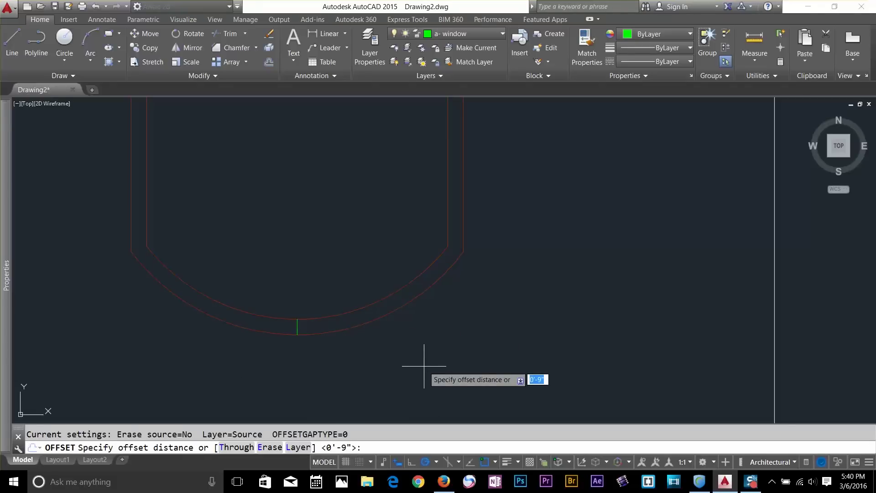
type("3")
key("BackSpace")
type("4'")
key("Return")
scroll(274, 303, "up", 4)
left_click(260, 292)
key("Escape")
key("Escape")
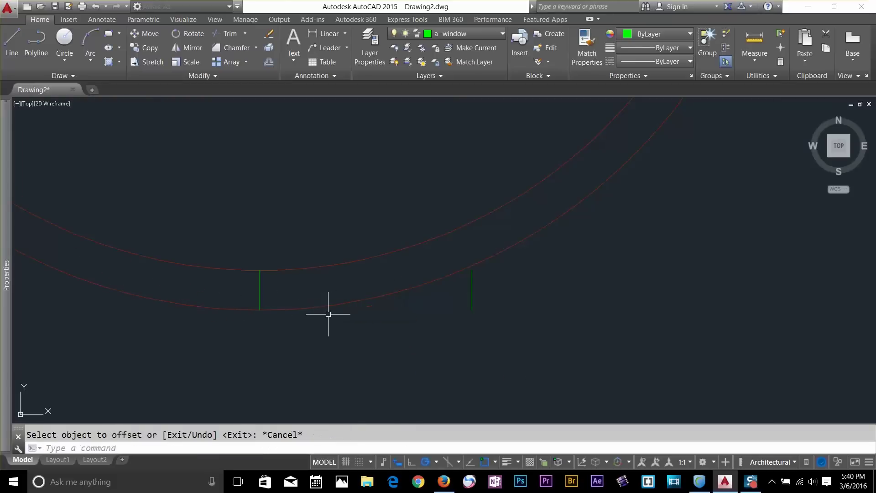
Offset the centre line of the curved wall 4' to the left
key("Return")
left_click(258, 292)
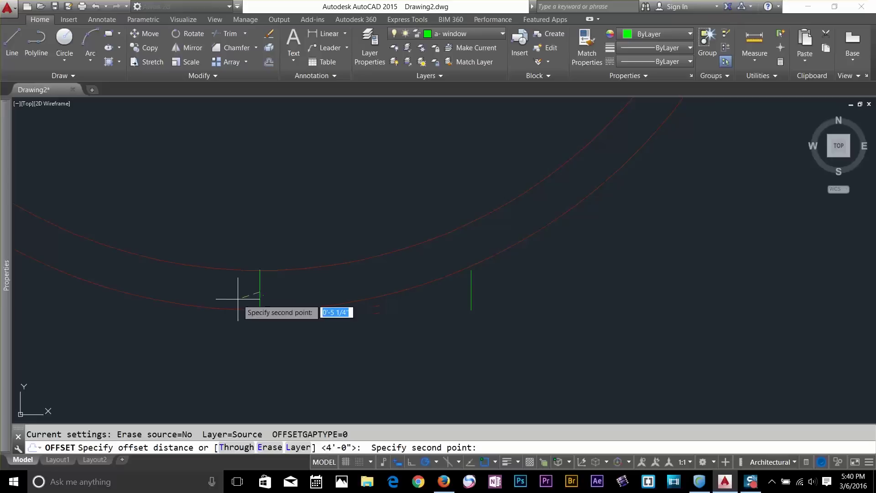
key("Escape")
key("Return")
key("Return")
left_click(260, 293)
left_click(231, 337)
key("Escape")
Extend the two offset lines up to the inner arc of the curved wall
type("ex")
key("Return")
key("Return")
left_click(49, 288)
left_click(49, 285)
left_click(472, 278)
left_click(471, 278)
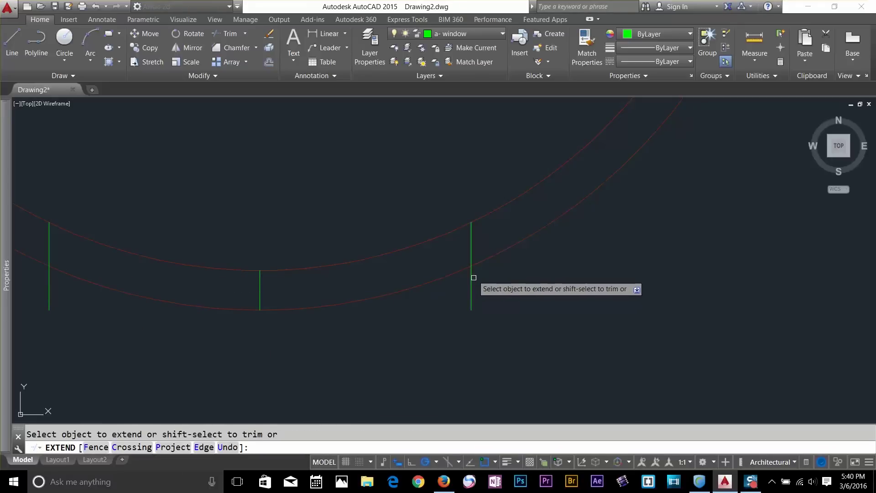
key("Escape")
Erase the centre line between the two arcs
left_click(231, 254)
left_click(306, 352)
key("Delete")
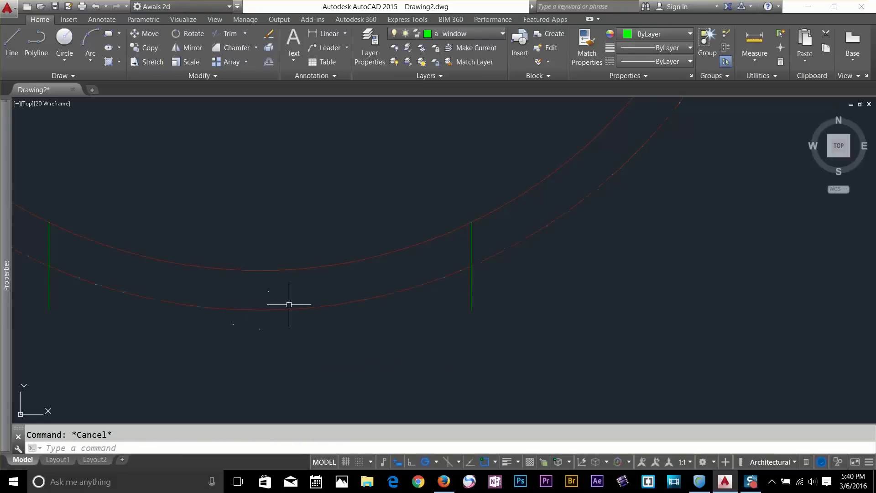
type("o")
key("Return")
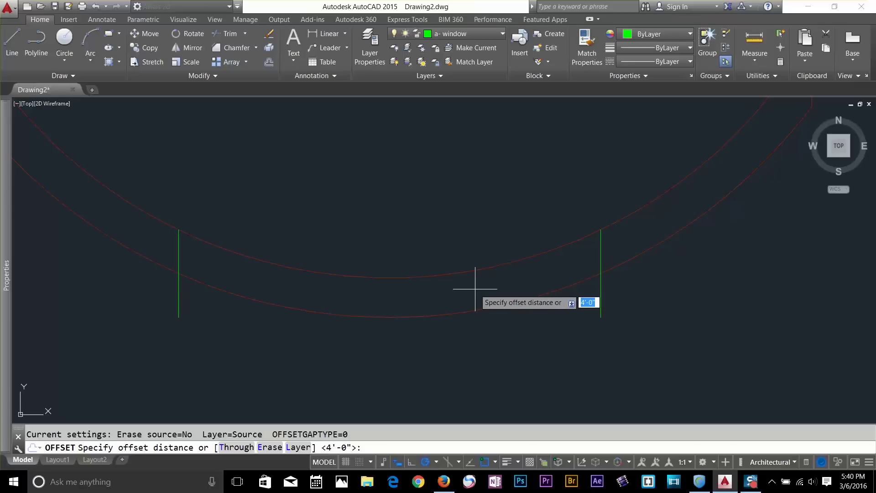
type("4''")
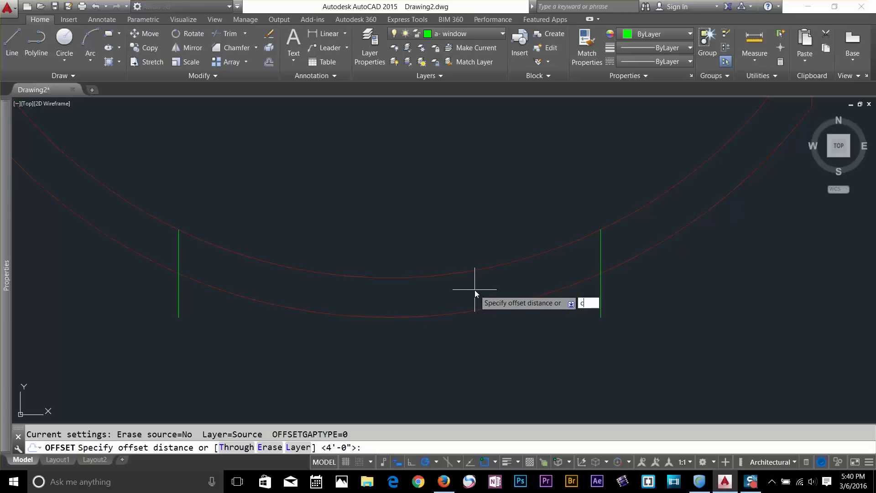
key("Return")
left_click(456, 333)
key("Escape")
Copy both arcs of the curved wall into the empty area to the left of the plan
type("c")
key("Return")
left_click(480, 232)
left_click(439, 401)
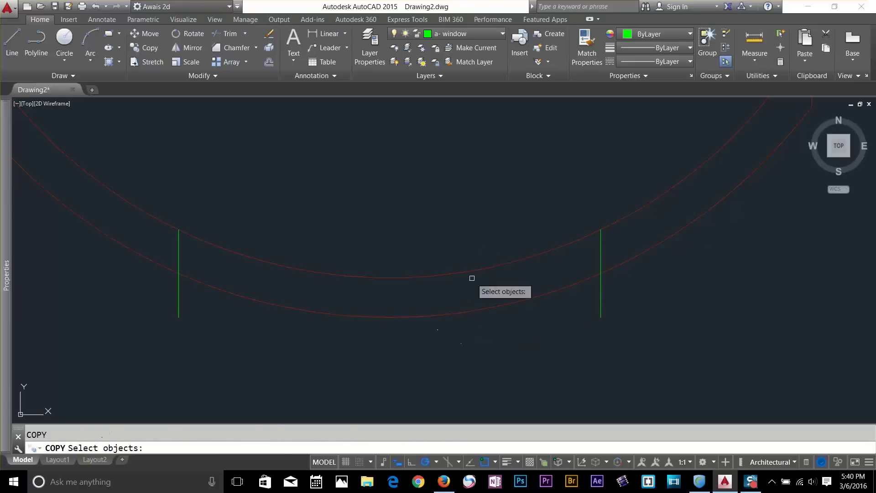
key("Return")
left_click(467, 356)
scroll(458, 361, "down", 6)
middle_click_drag(497, 350, 679, 295)
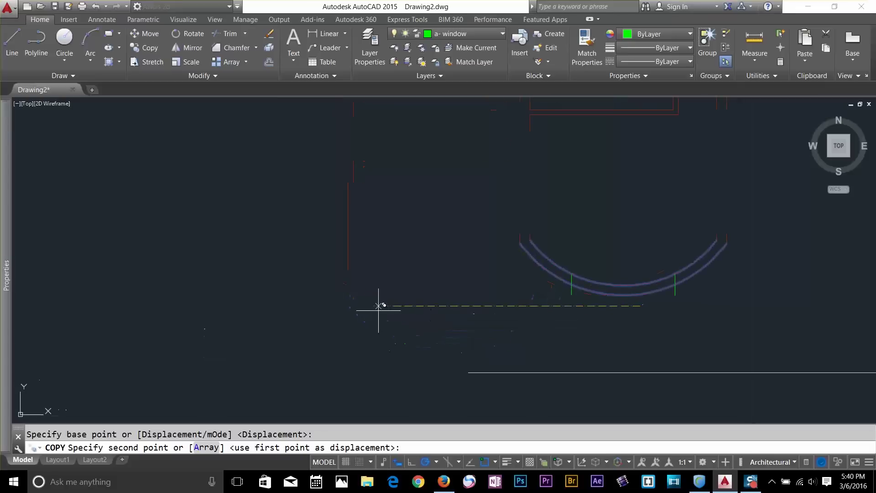
left_click(365, 325)
key("Escape")
Move the two copied arcs to the a- window layer
left_click(419, 242)
left_click(401, 303)
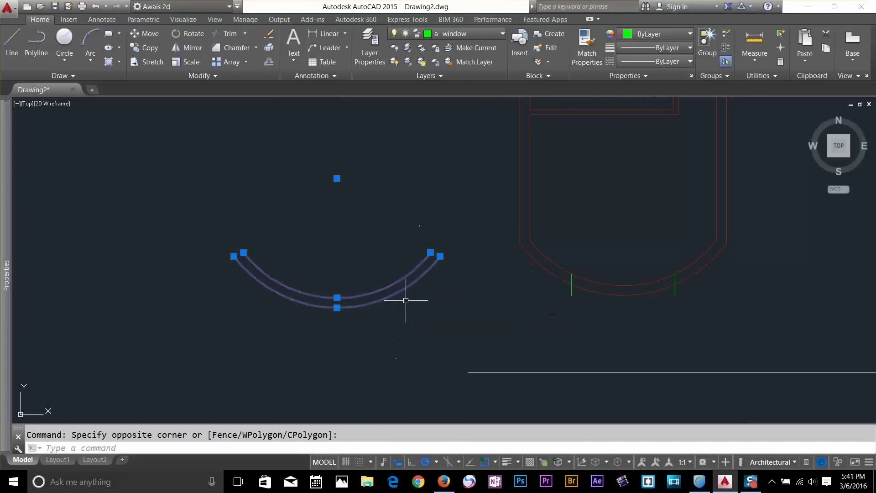
left_click(469, 37)
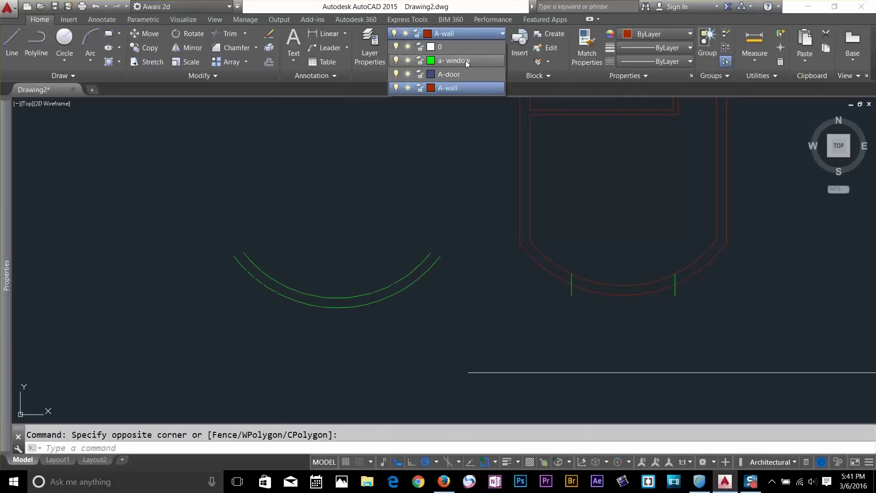
left_click(466, 61)
key("Escape")
Copy the two vertical window lines onto the copied arcs, using the inner arc's right endpoint as the reference point
type("c")
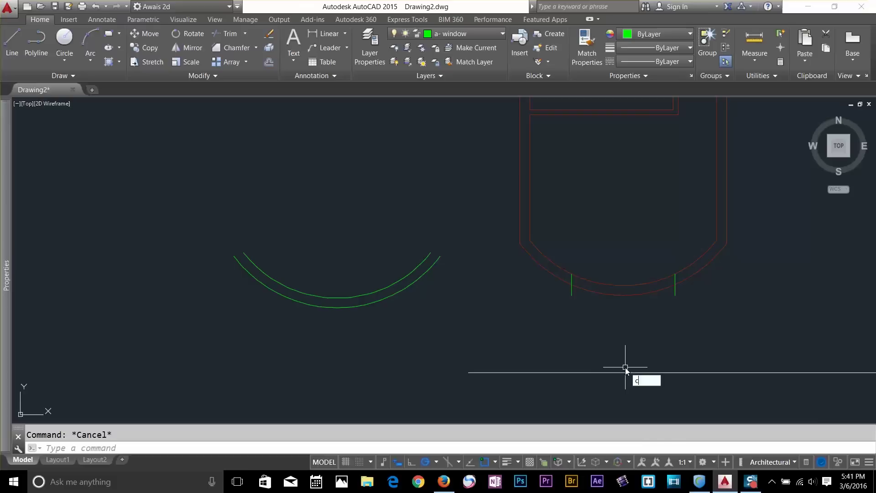
type("t o")
key("Return")
left_click(561, 255)
left_click(695, 318)
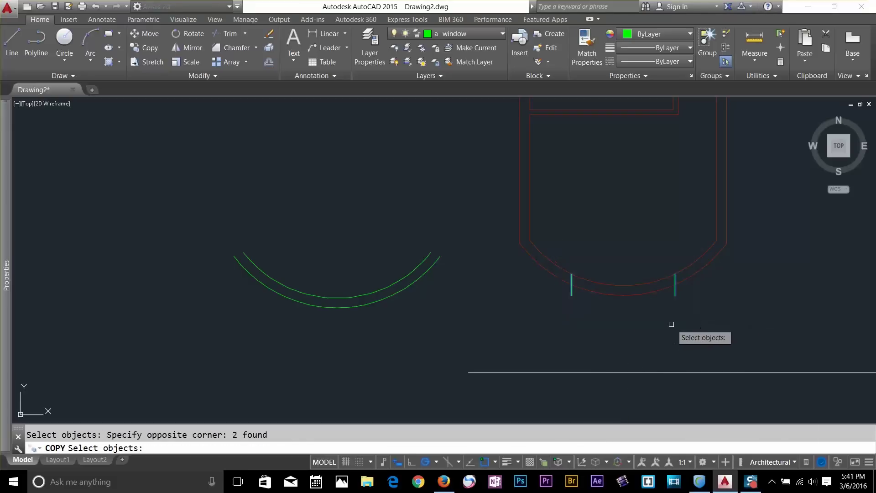
key("Return")
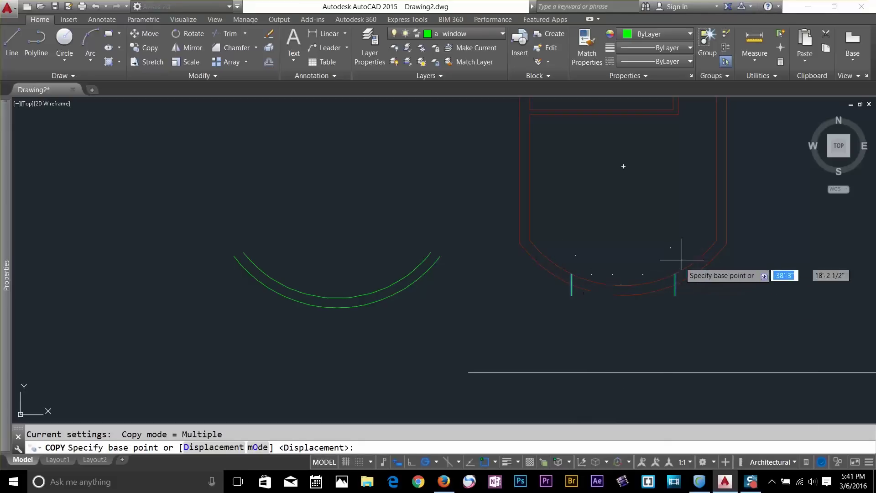
left_click(718, 240)
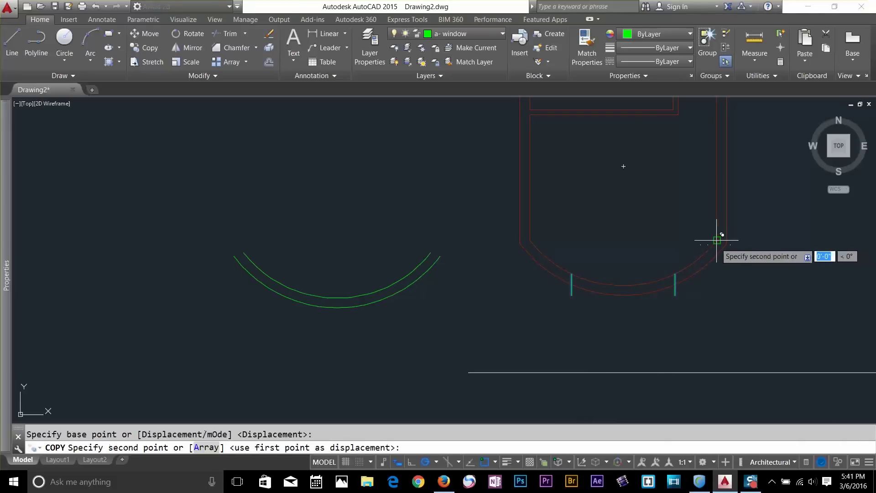
left_click(431, 251)
key("Escape")
Trim the copied arcs outside the two vertical lines on both sides
key("Return")
key("Return")
left_click(425, 206)
left_click(403, 306)
left_click(270, 251)
left_click(226, 313)
key("Escape")
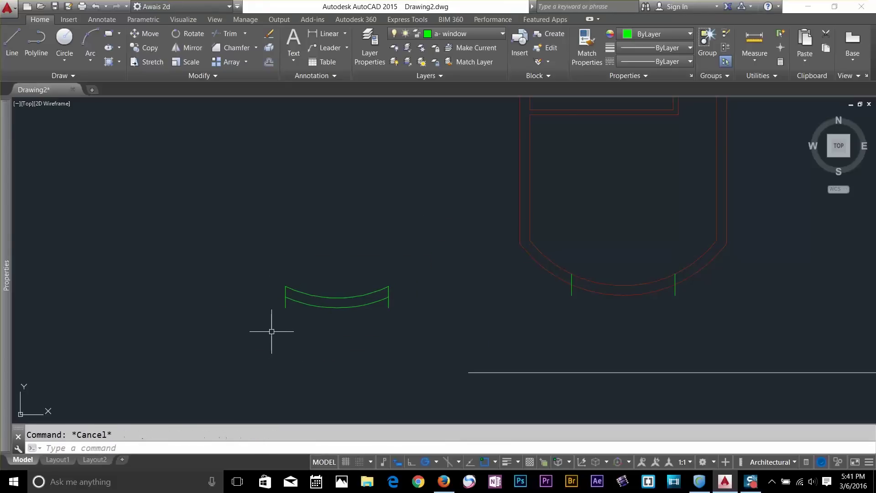
type("o")
key("Return")
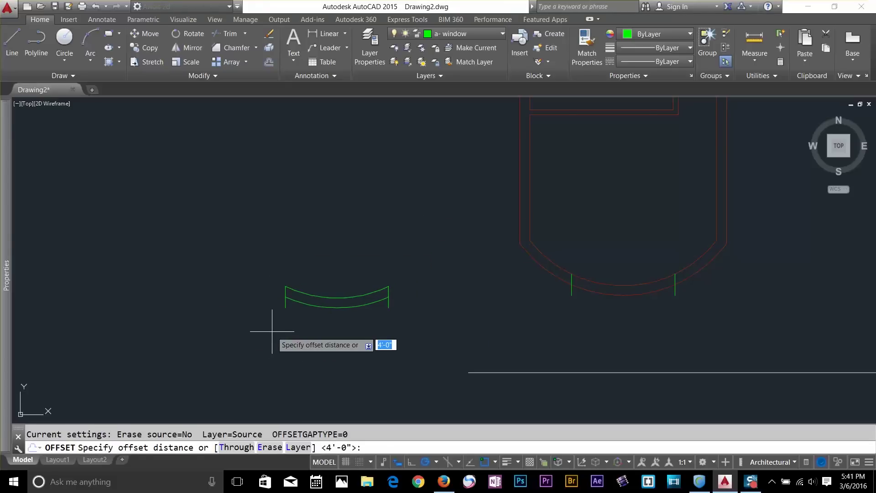
key("Escape")
scroll(299, 294, "up", 2)
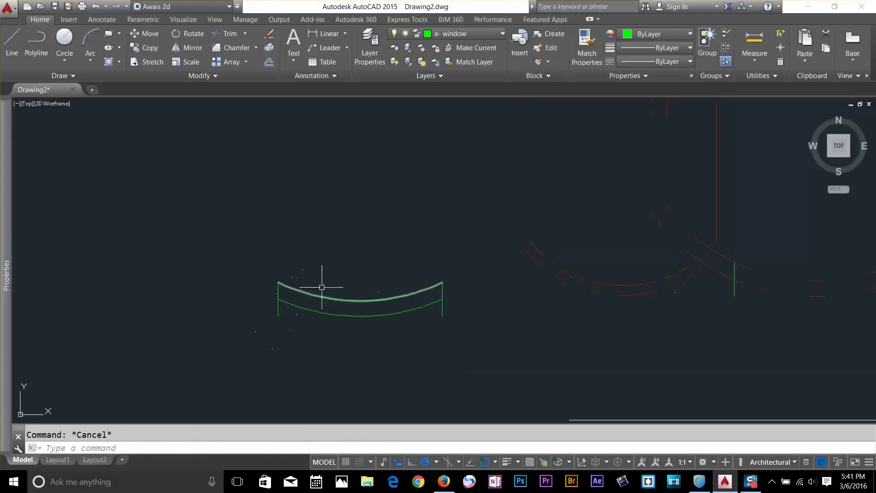
type("o")
key("Return")
left_click(315, 295)
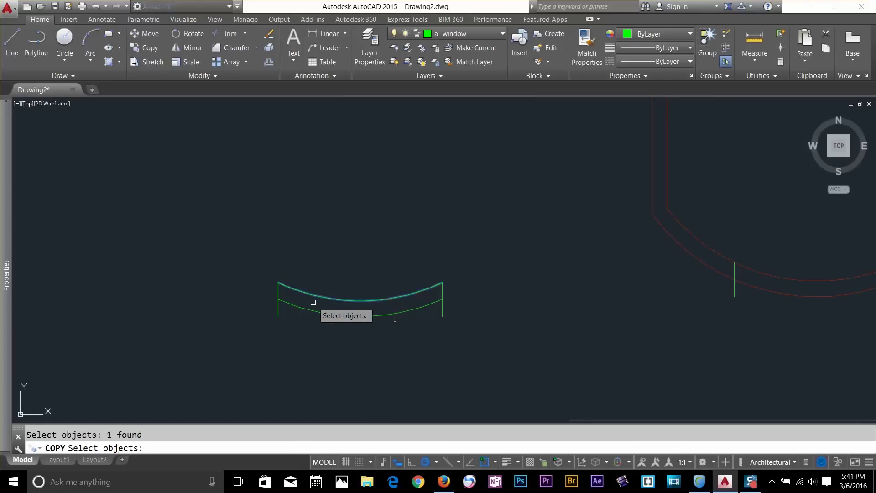
key("Return")
left_click(280, 284)
key("Escape")
scroll(283, 292, "up", 4)
key("Escape")
Trim the parts of the copied window's two vertical end lines that extend beyond its outer arc
type("tr")
key("Return")
key("Return")
left_click(272, 331)
left_click(689, 333)
key("Escape")
Copy the curved window's inner arc to the midpoint of the end line to form the middle arc
type("co")
key("Return")
left_click(449, 311)
key("Return")
left_click(271, 264)
left_click(269, 286)
key("Escape")
Trim both bay wall arcs between the two vertical window lines, and the line ends projecting below the outer wall arc
scroll(577, 333, "down", 2)
scroll(533, 295, "down", 2)
middle_click_drag(438, 303, 69, 303)
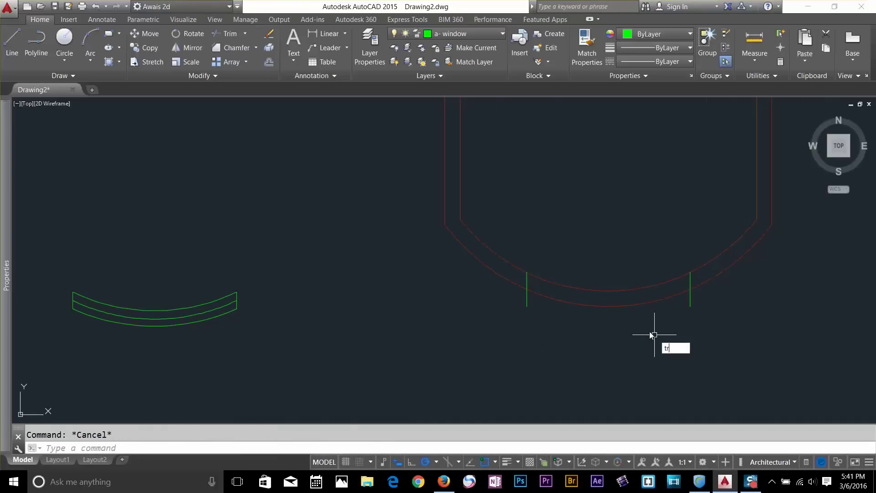
key("Return")
key("Return")
left_click(653, 267)
left_click(618, 322)
left_click(547, 300)
left_click(520, 306)
left_click(734, 313)
left_click(685, 301)
key("Escape")
Delete the two vertical window lines remaining at the sides of the bay wall opening
left_click(531, 239)
key("Escape")
left_click(709, 231)
left_click(523, 327)
key("Escape")
left_click(512, 243)
left_click(555, 317)
key("Delete")
left_click(666, 237)
left_click(699, 328)
key("Delete")
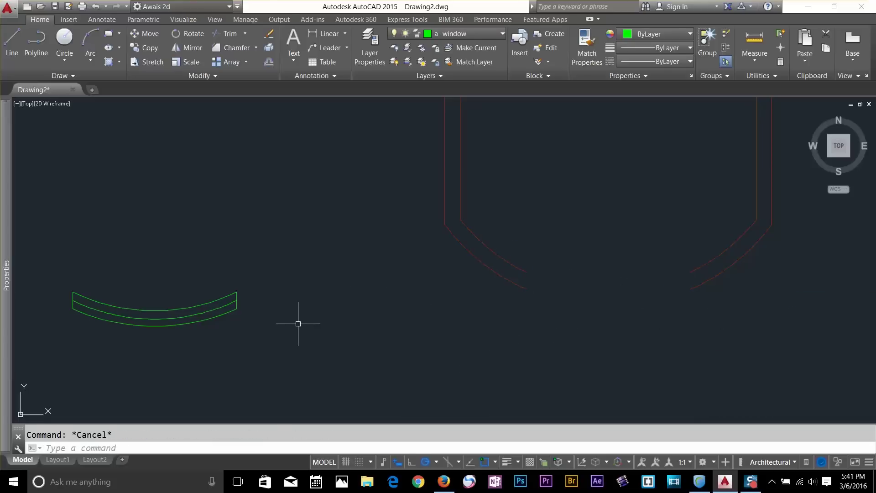
Move the complete curved window by its upper-left corner to the end of the left inner wall arc at the bay opening
type("m")
key("Return")
left_click(295, 274)
left_click(75, 357)
key("Return")
left_click(73, 292)
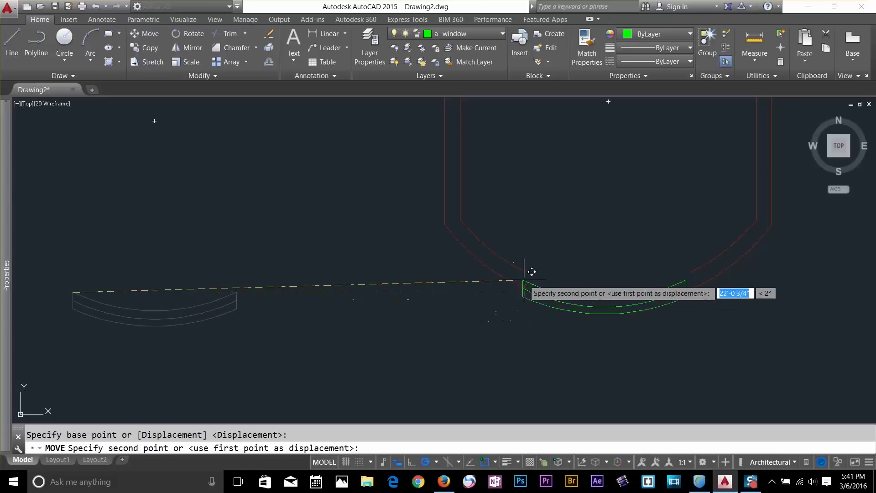
left_click(525, 272)
key("Escape")
Trim the wall line crossing the T-junction between the short horizontal wall and the vertical wall below it
scroll(457, 366, "down", 4)
middle_click_drag(413, 345, 395, 353)
middle_click_drag(539, 256, 537, 259)
scroll(513, 235, "up", 10)
type("tr")
key("Return")
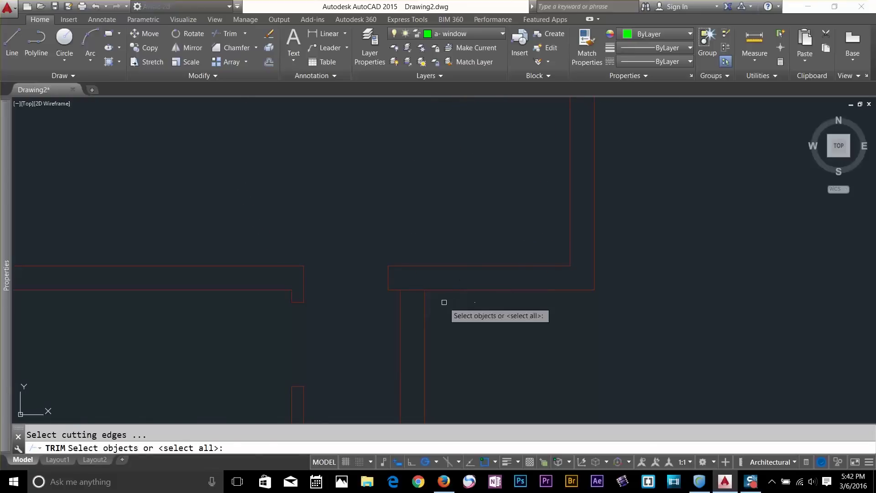
key("Return")
key("Escape")
Draw a line straight across the short horizontal wall from the midpoint of its lower edge to its upper edge
scroll(600, 254, "down", 4)
middle_click_drag(617, 113, 581, 179)
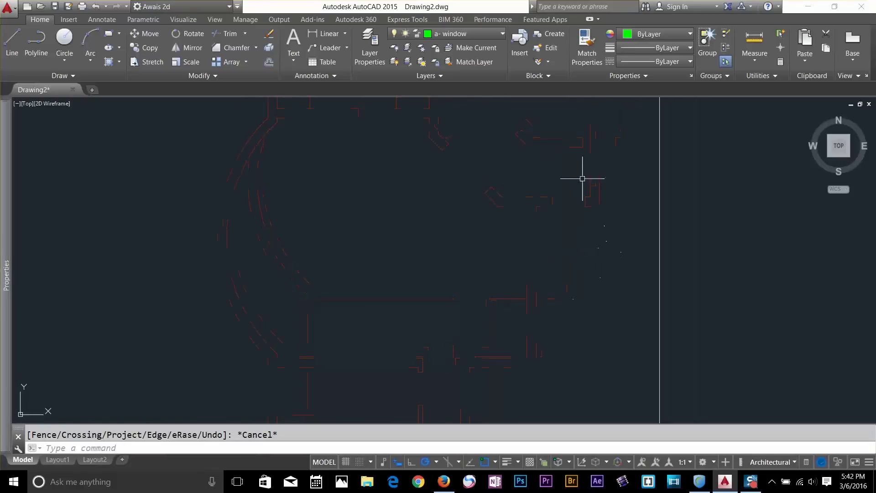
middle_click_drag(561, 309, 560, 184)
key("Escape")
scroll(531, 233, "down", 3)
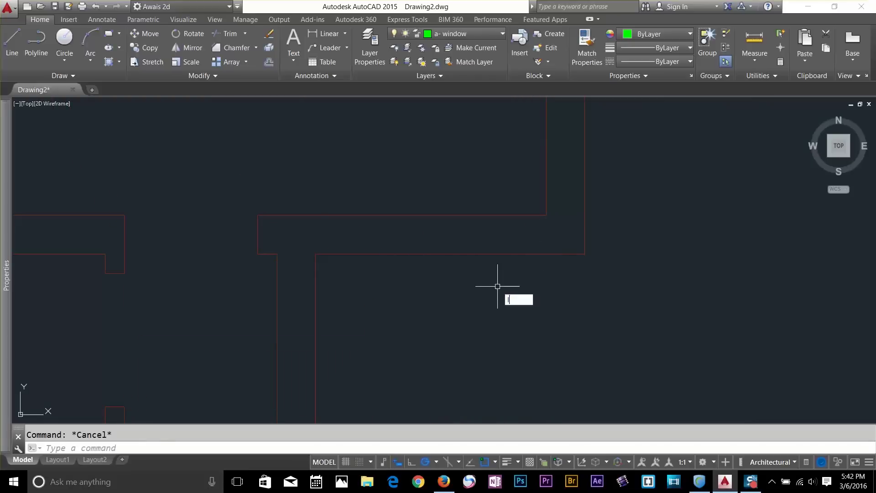
type("l")
key("Return")
left_click(450, 253)
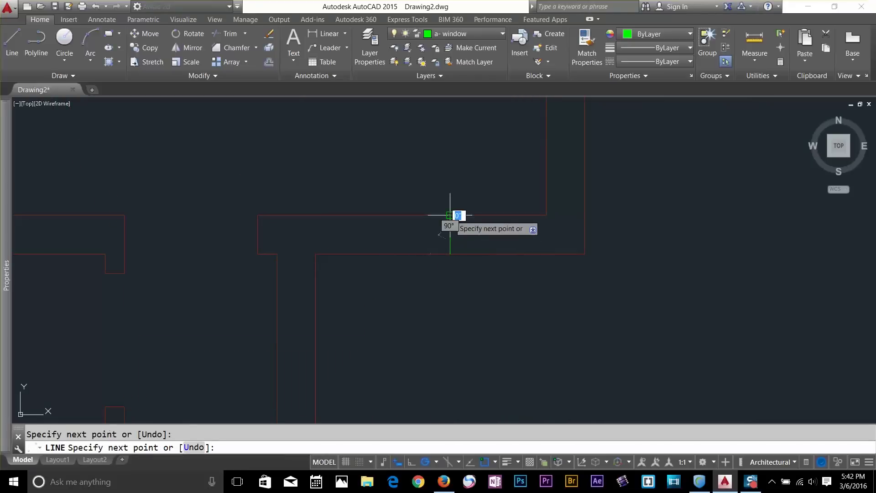
left_click(450, 215)
key("Escape")
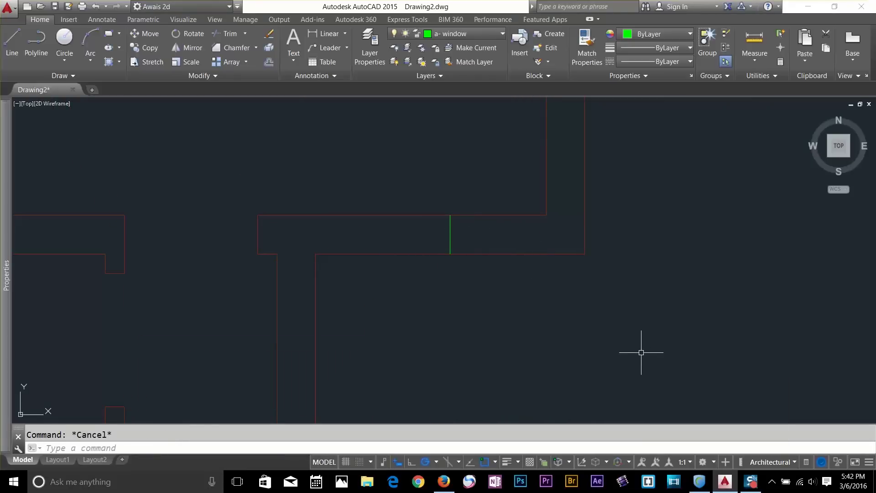
type("o")
key("Return")
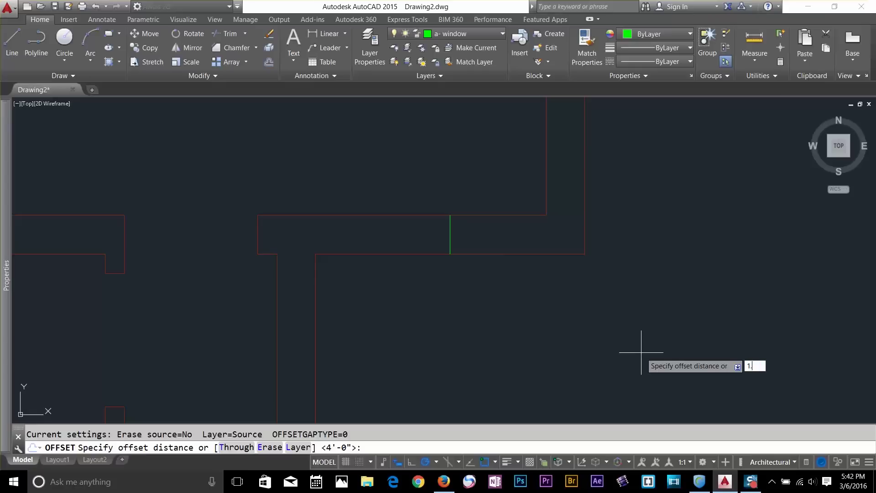
type("1.6")
key("Return")
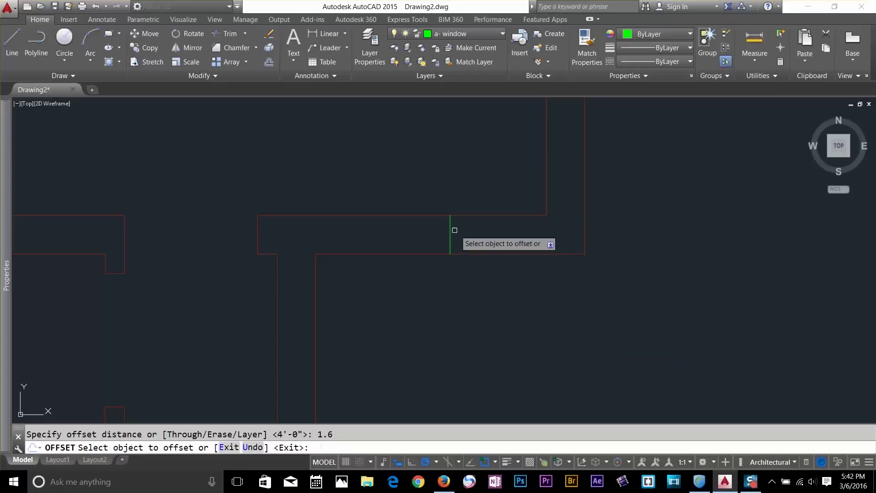
key("Escape")
Offset the line across the horizontal wall by the same distance to its left and right
key("Return")
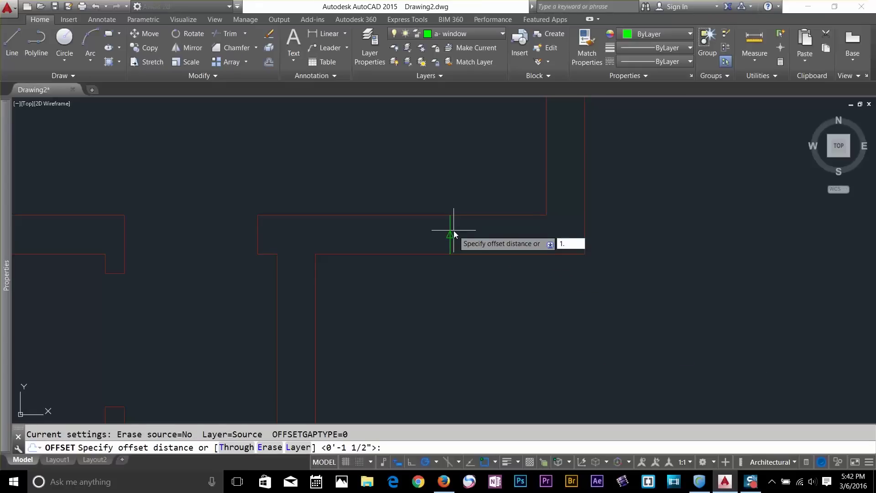
key("Return")
left_click(450, 231)
left_click(411, 230)
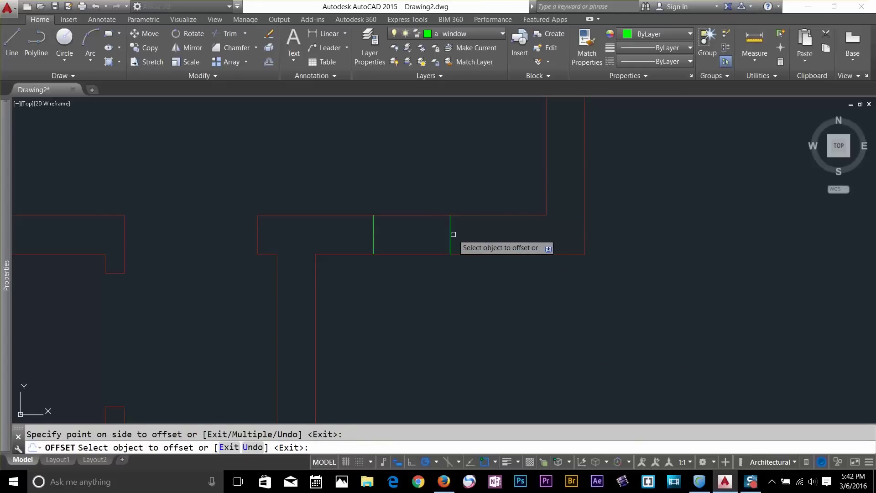
left_click(451, 231)
left_click(479, 233)
key("Escape")
Delete the original centre line between the two offset lines in the horizontal wall
key("Escape")
left_click(443, 185)
left_click(484, 299)
key("Delete")
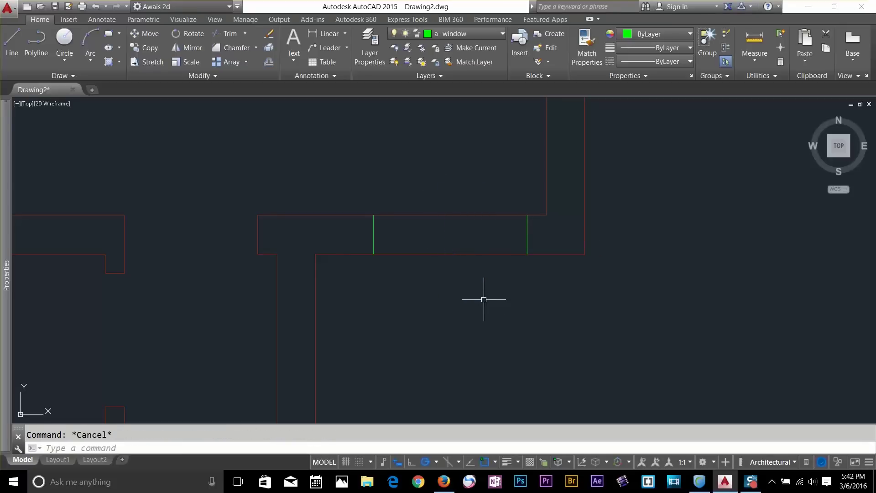
Draw a horizontal line joining the midpoints of the two window end lines in the horizontal wall
type("l")
key("Return")
left_click(374, 235)
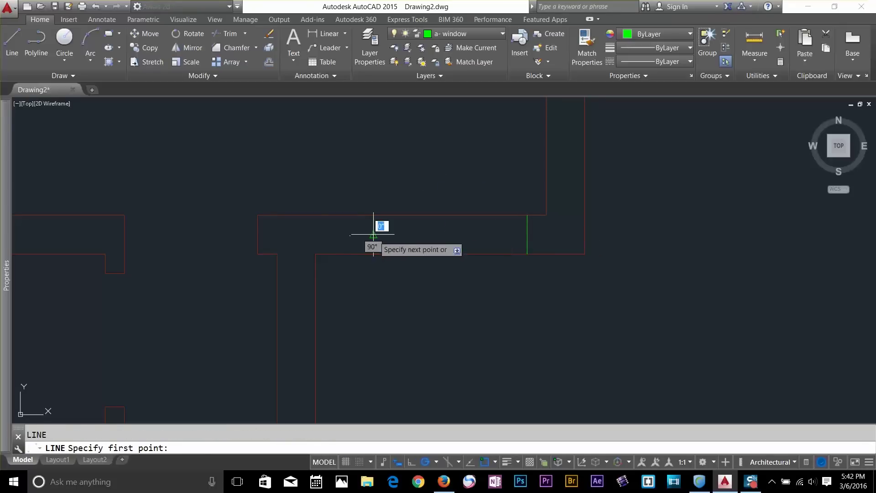
left_click(527, 234)
key("Escape")
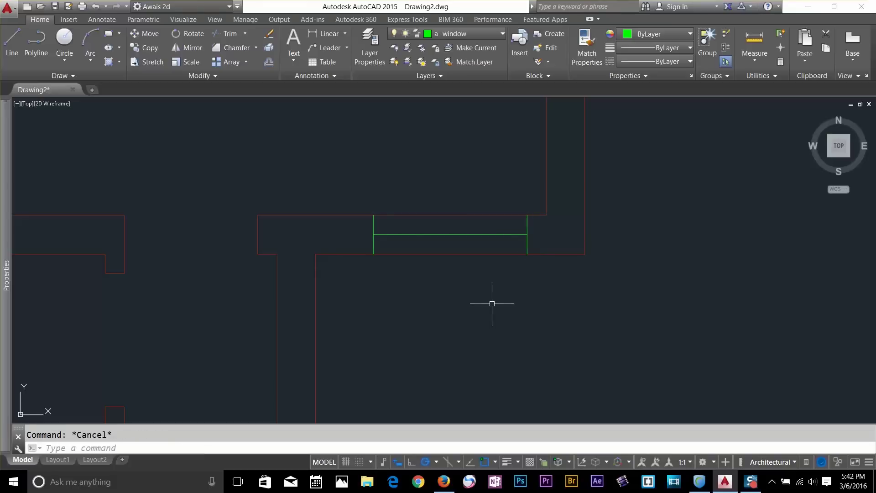
Trim both edges of the horizontal wall between the two window end lines
type("tr")
key("Return")
key("Return")
left_click(492, 186)
left_click(452, 292)
key("Escape")
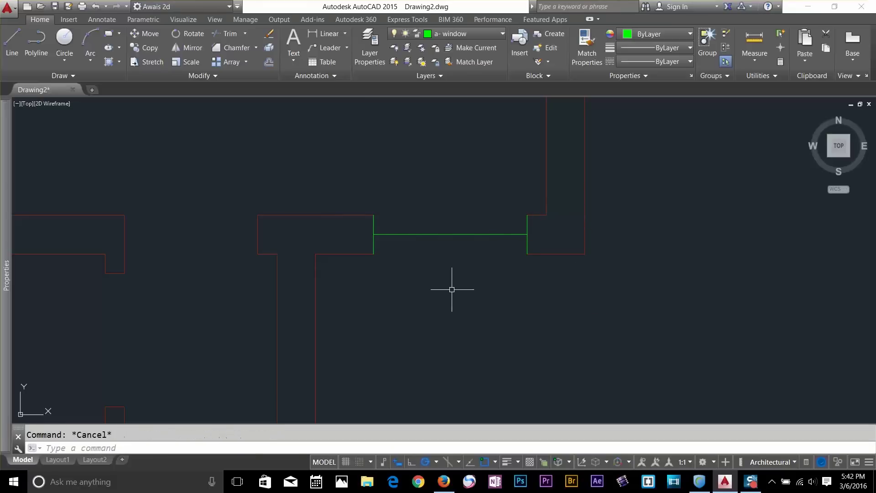
Copy the window's middle line from its right endpoint to the upper and lower ends of the right end line
key("Return")
left_click(466, 218)
left_click(462, 255)
key("Return")
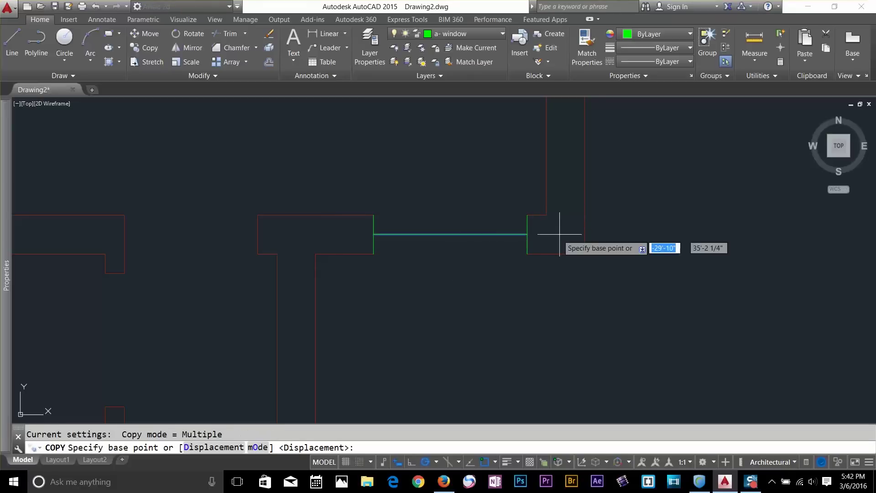
left_click(528, 235)
left_click(528, 215)
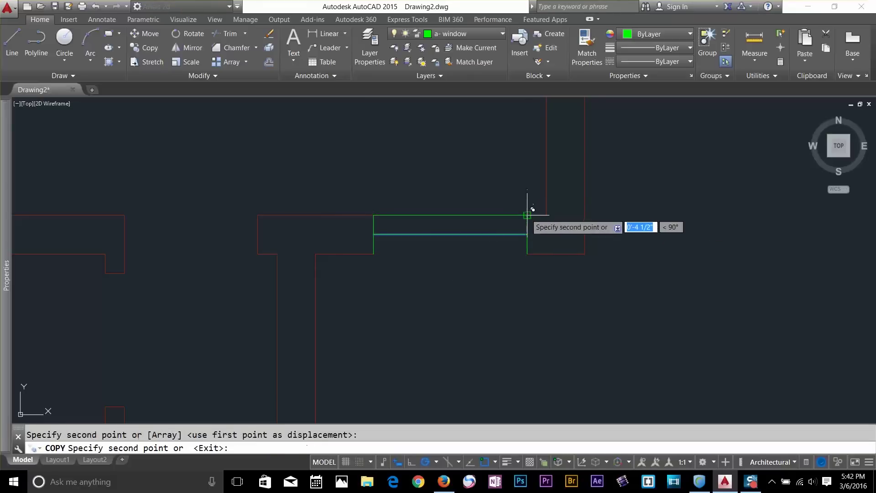
left_click(528, 254)
key("Return")
Draw a short horizontal line across the vertical wall above the new window, starting at the midpoint of its inner edge
scroll(557, 303, "down", 2)
middle_click_drag(557, 303, 563, 214)
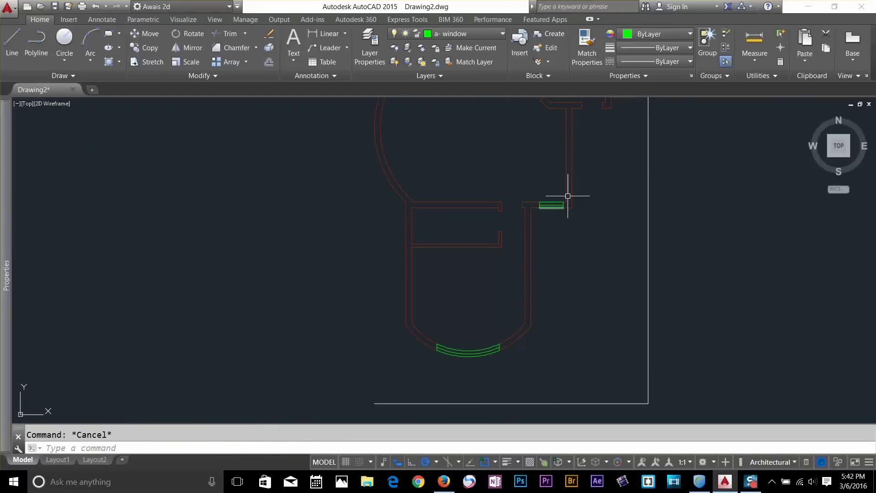
mouse_move(608, 159)
middle_mouse_down()
mouse_move(423, 358)
mouse_move(439, 288)
middle_mouse_up()
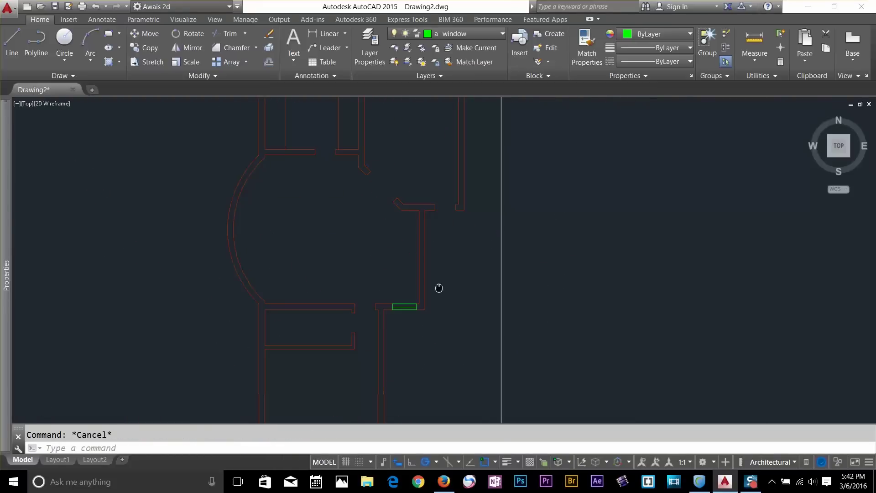
scroll(430, 264, "up", 4)
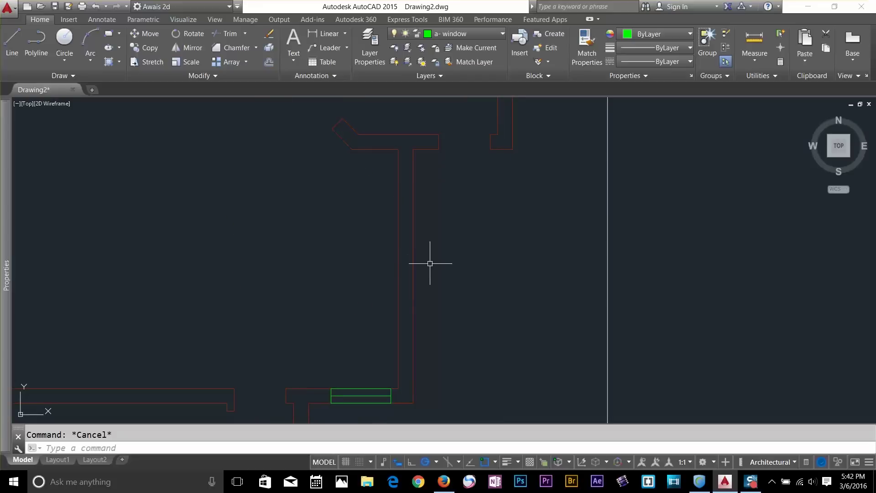
key("l")
key("Return")
left_click(411, 269)
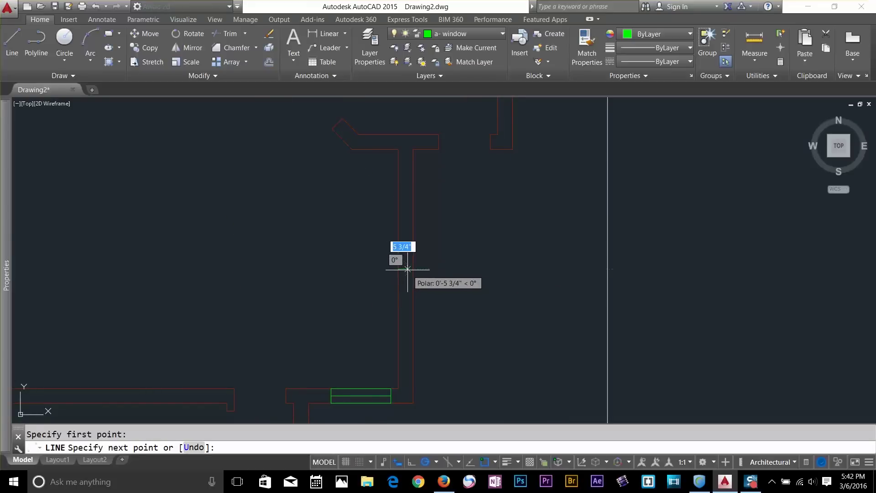
key("Escape")
Offset the line across the vertical wall by 3' upward and downward, and delete the original line
type("o")
key("Return")
type("3'")
key("Return")
left_click(409, 268)
left_click(409, 244)
left_click(408, 269)
left_click(397, 279)
key("Escape")
left_click(392, 262)
left_click(427, 284)
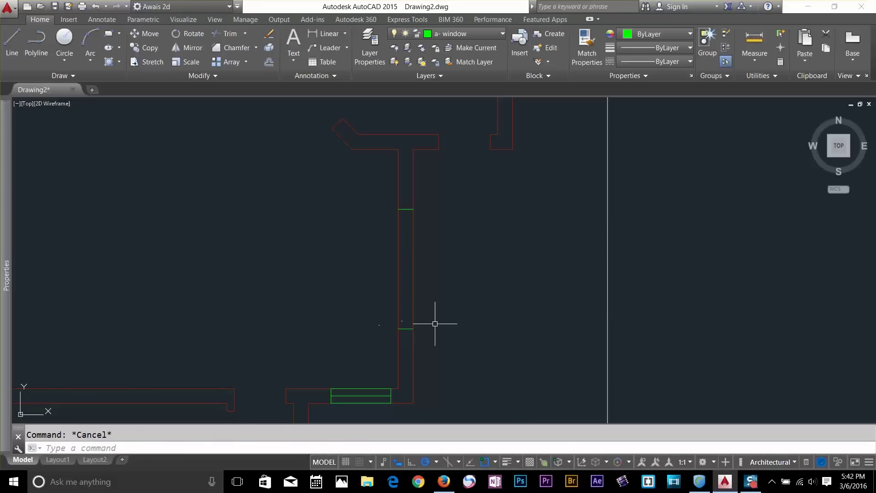
Trim both edges of the vertical wall between the two offset window end lines
key("Return")
key("Return")
left_click(435, 266)
left_click(340, 293)
key("Escape")
key("Escape")
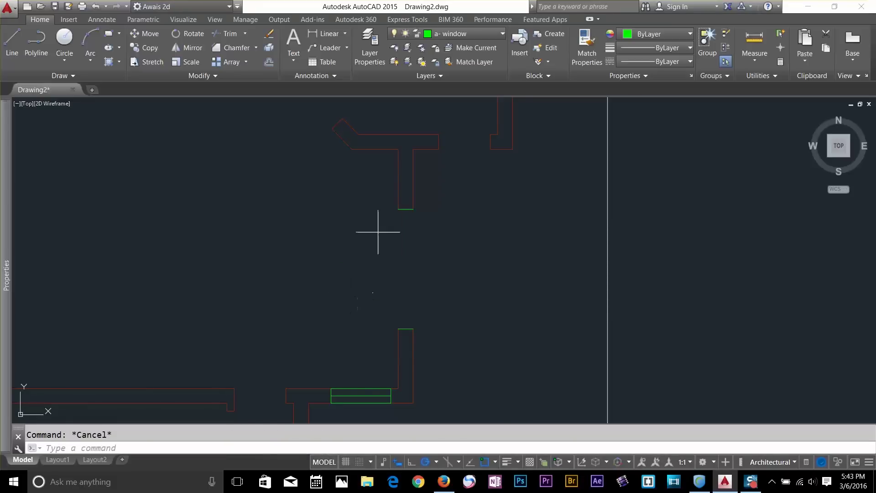
Draw a vertical line along the outer wall face joining the right ends of the two window end lines
key("l")
key("Return")
left_click(413, 209)
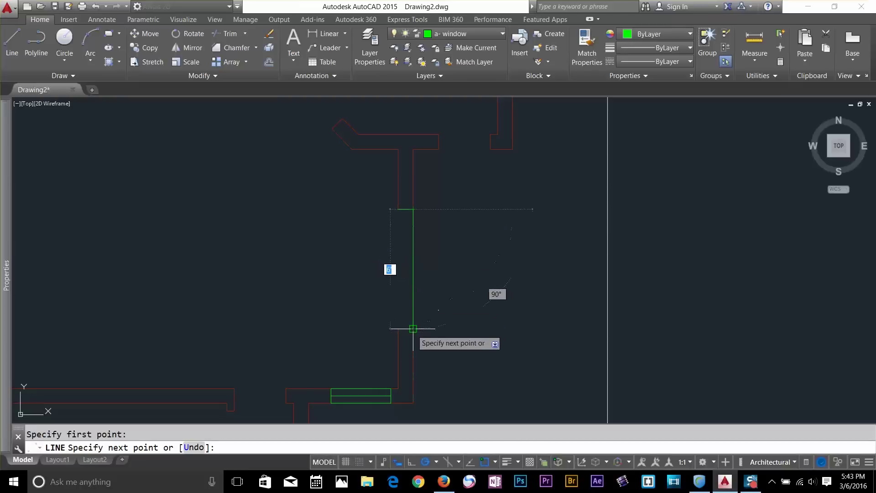
left_click(413, 328)
key("Escape")
Copy the outer window line from its top end to the upper end line's midpoint and to the inner wall face
key("Return")
left_click(432, 280)
left_click(408, 290)
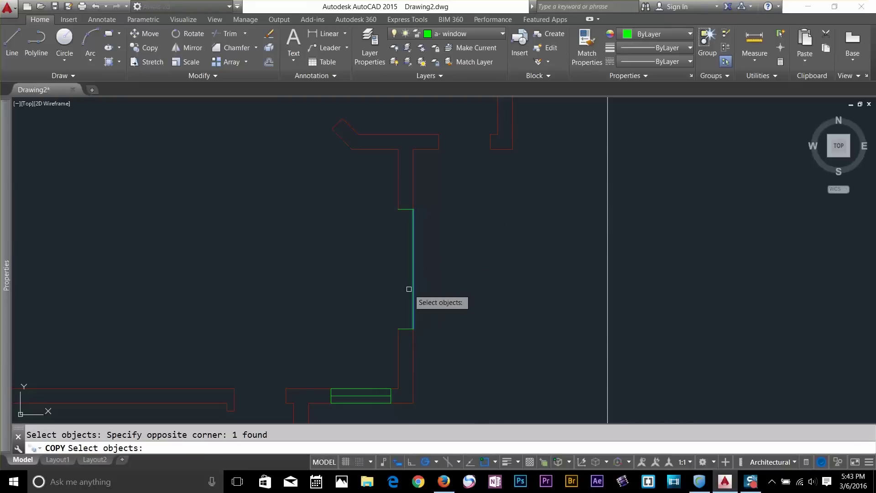
key("Return")
scroll(411, 211, "up", 4)
left_click(417, 206)
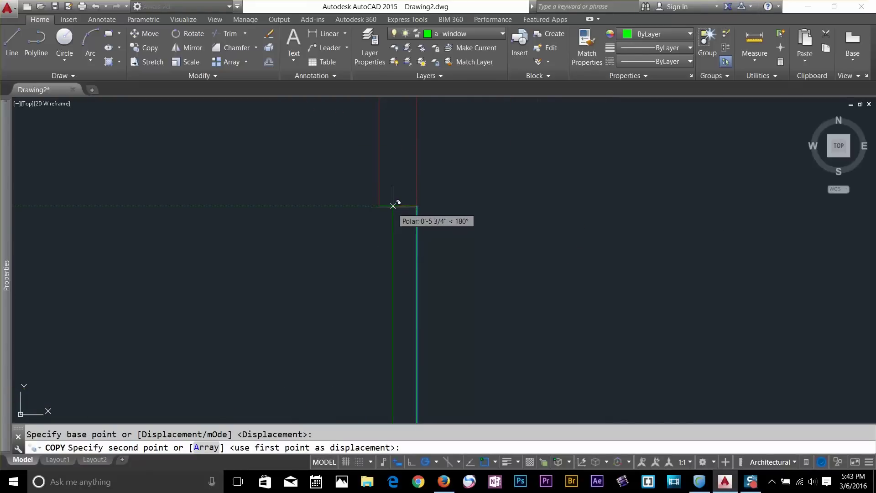
left_click(397, 206)
key("Return")
Copy the whole window in the lower vertical wall to the midpoint of the upper-right room's outer vertical wall's inner face
scroll(417, 266, "down", 5)
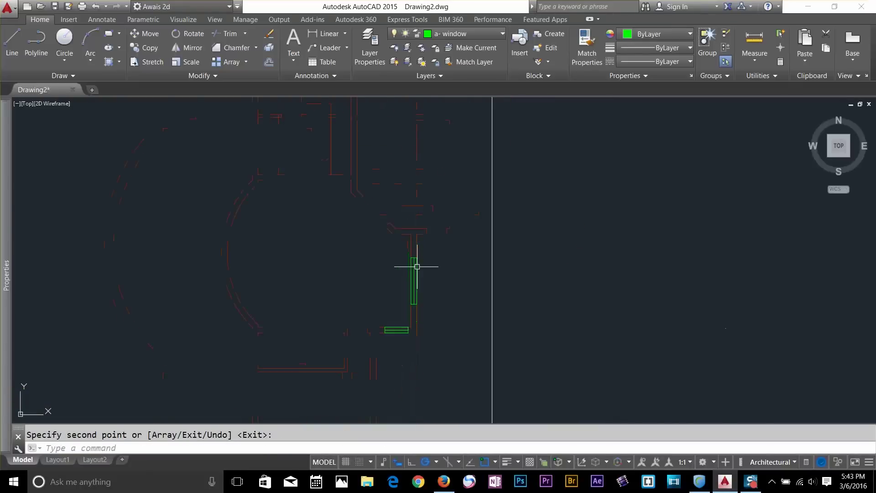
key("Escape")
type("c")
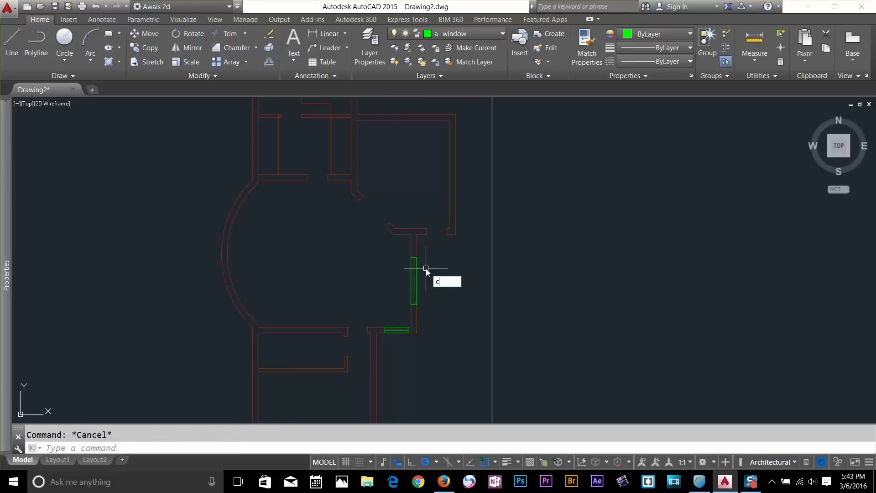
type("t o")
key("Return")
left_click(426, 267)
left_click(395, 283)
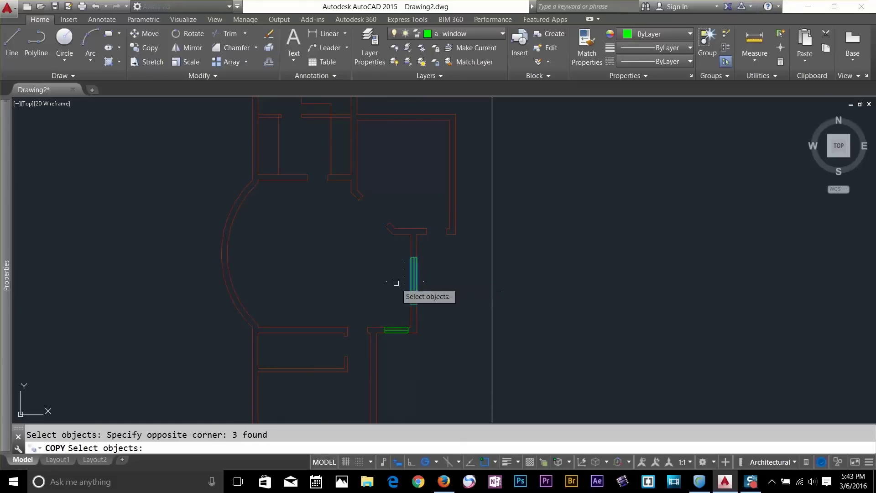
left_click(389, 257)
left_click(432, 310)
key("Return")
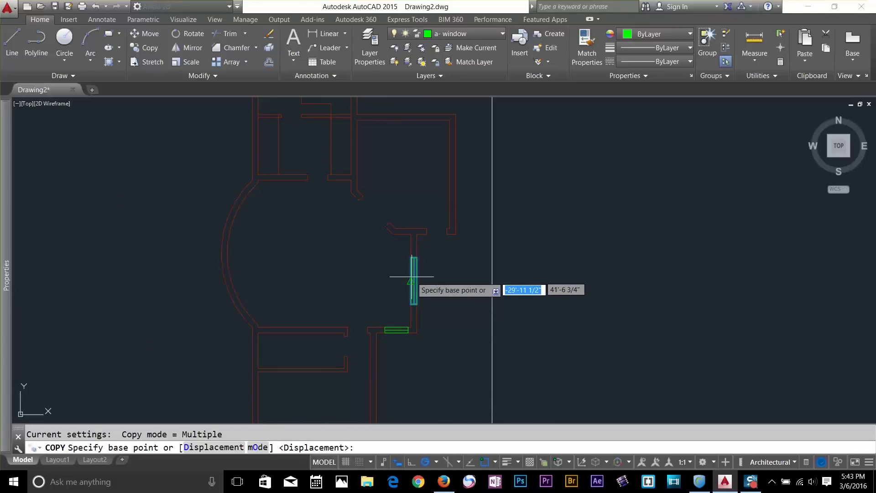
left_click(412, 281)
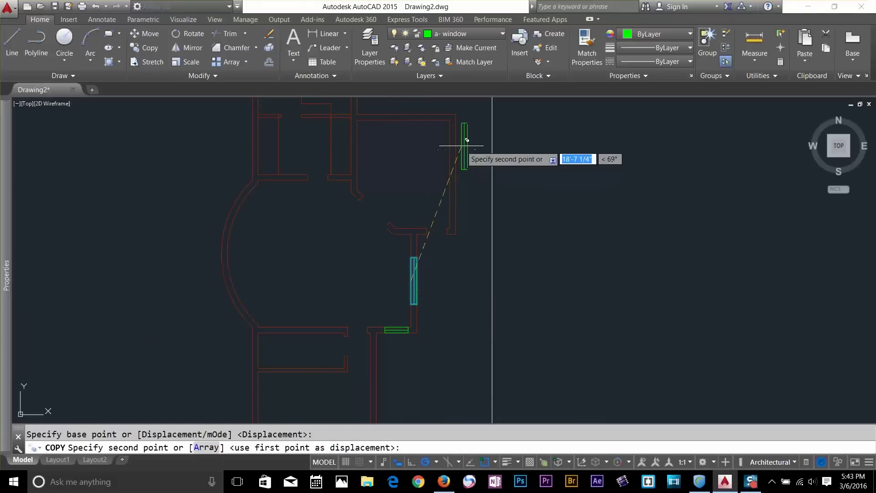
left_click(450, 175)
key("Escape")
Trim the wall lines between the ends of the copied window in the upper-right room's vertical wall
scroll(461, 174, "up", 5)
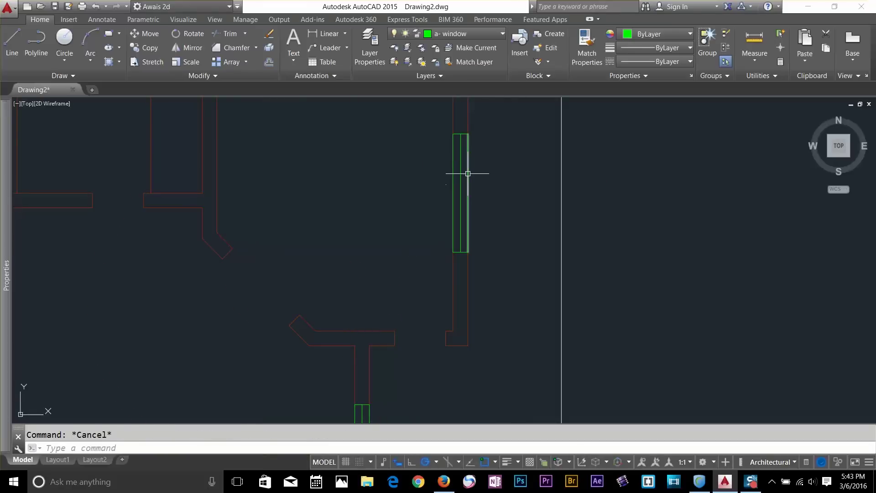
key("Return")
key("Return")
left_click(491, 162)
left_click(413, 208)
key("Return")
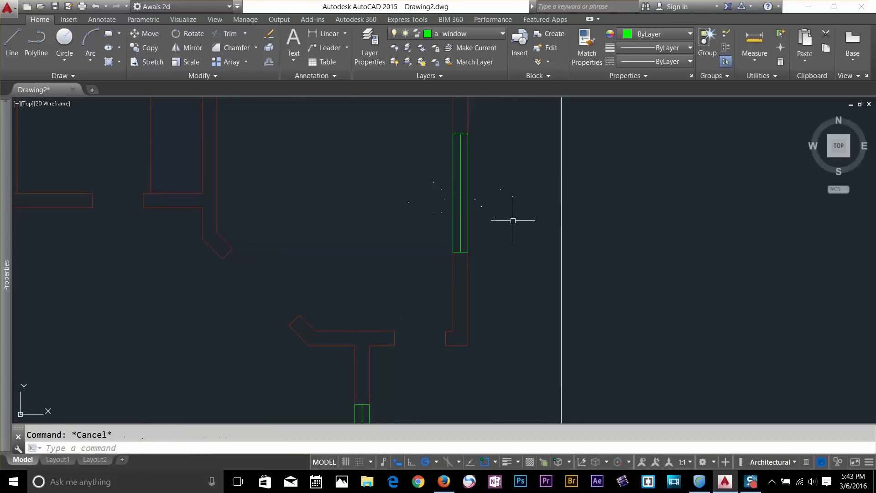
scroll(506, 234, "down", 2)
middle_click_drag(499, 174, 478, 217)
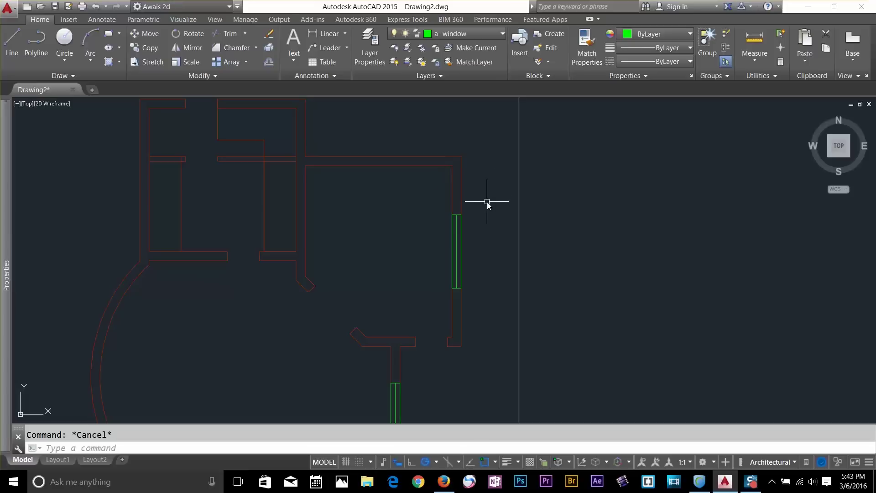
type("c")
key("Escape")
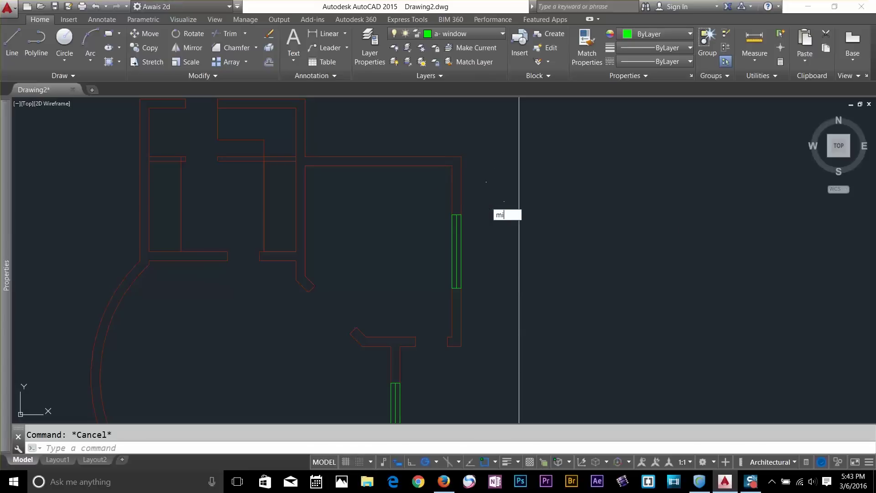
key("Return")
left_click(479, 228)
left_click(440, 220)
left_click(436, 209)
left_click(485, 306)
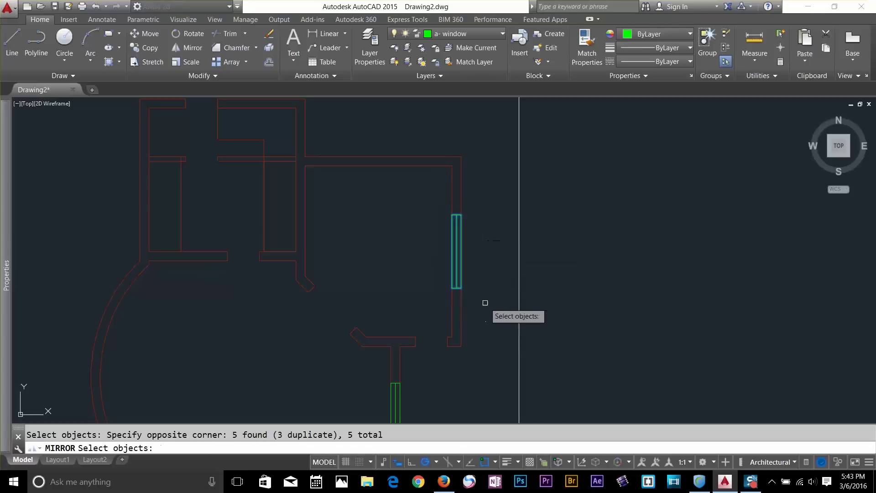
key("Return")
left_click(452, 166)
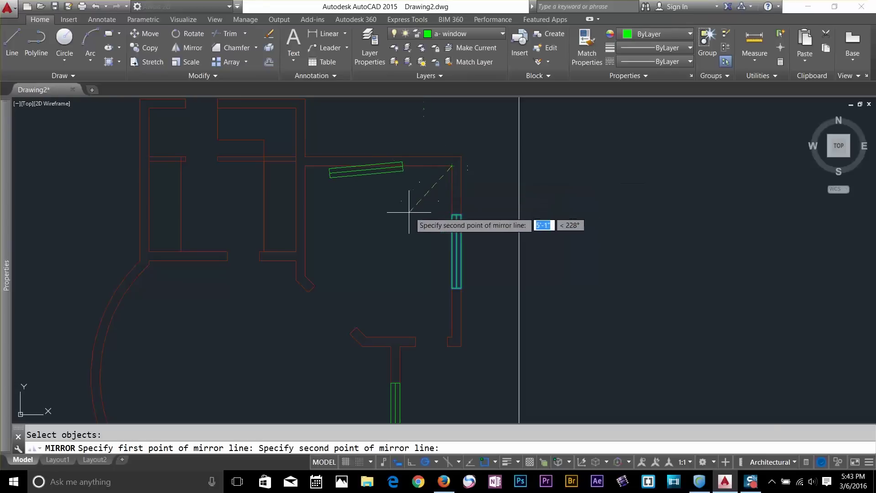
key("Escape")
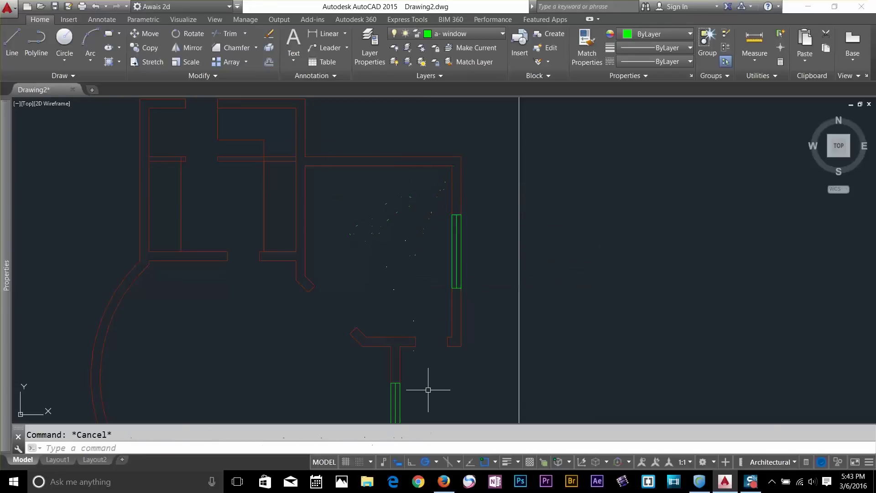
Set polar tracking to 45° increments and mirror the window diagonally about the room's inner corner onto the top wall, keeping the original
left_click(436, 462)
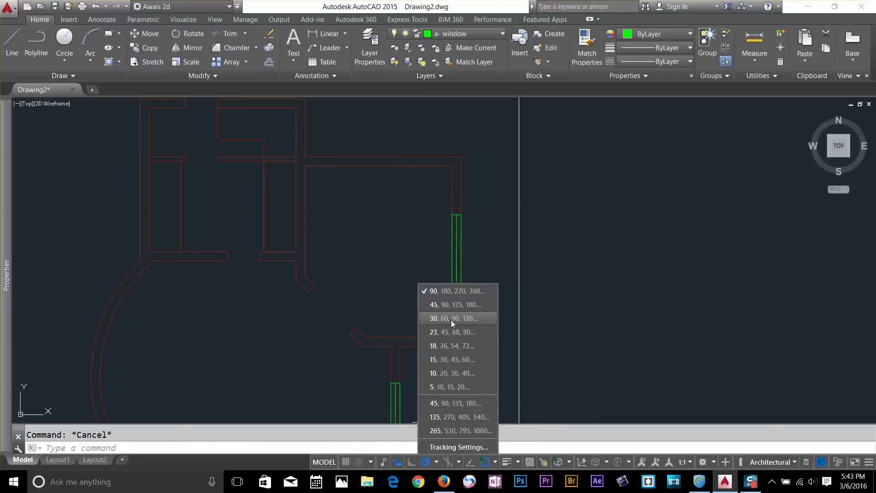
left_click(453, 305)
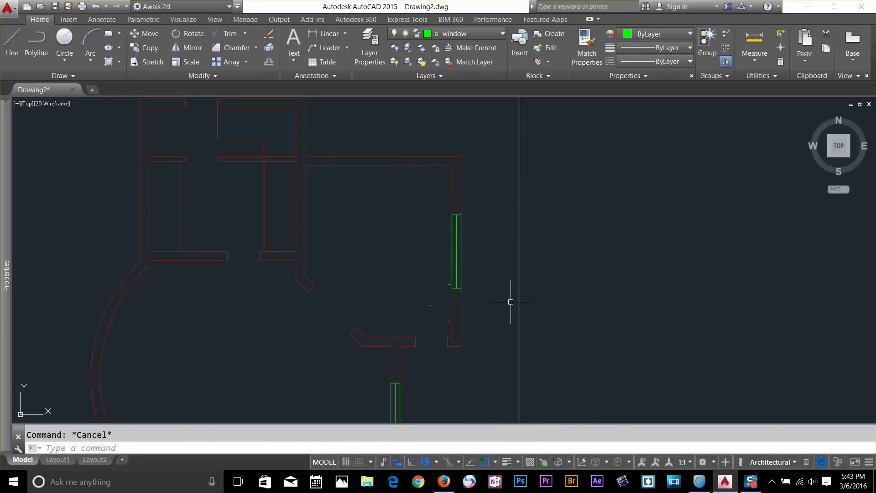
type("mi")
key("Return")
left_click(427, 208)
left_click(488, 302)
key("Return")
left_click(448, 169)
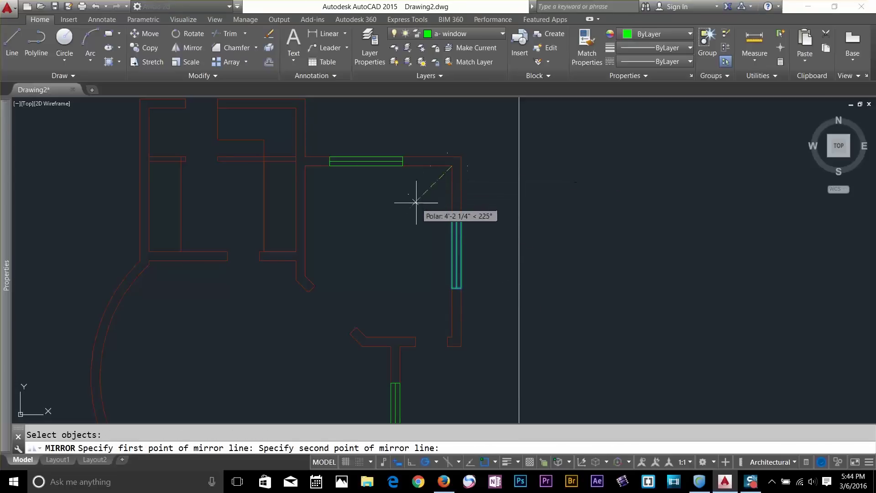
left_click(417, 223)
key("Return")
Move the mirrored window from its inner midpoint to the midpoint of the top wall's inner face
scroll(393, 192, "up", 4)
scroll(386, 251, "down", 2)
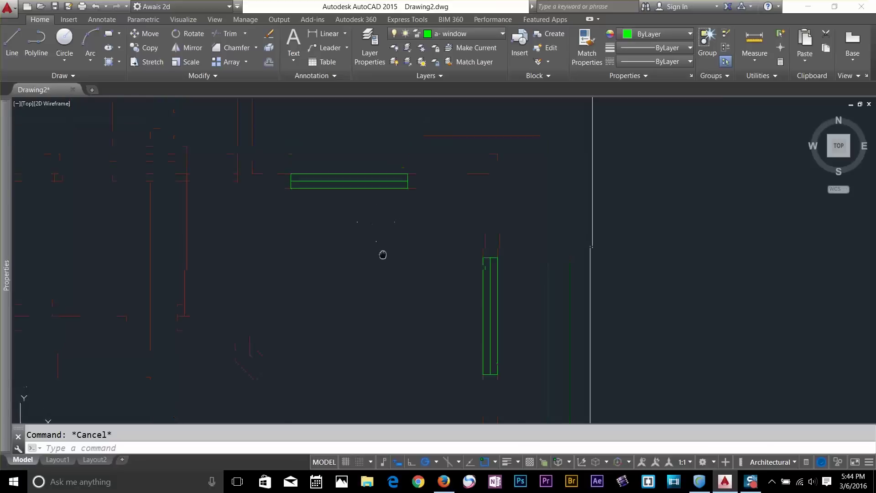
type("m")
key("Return")
left_click(295, 189)
left_click(438, 249)
key("Return")
left_click(365, 227)
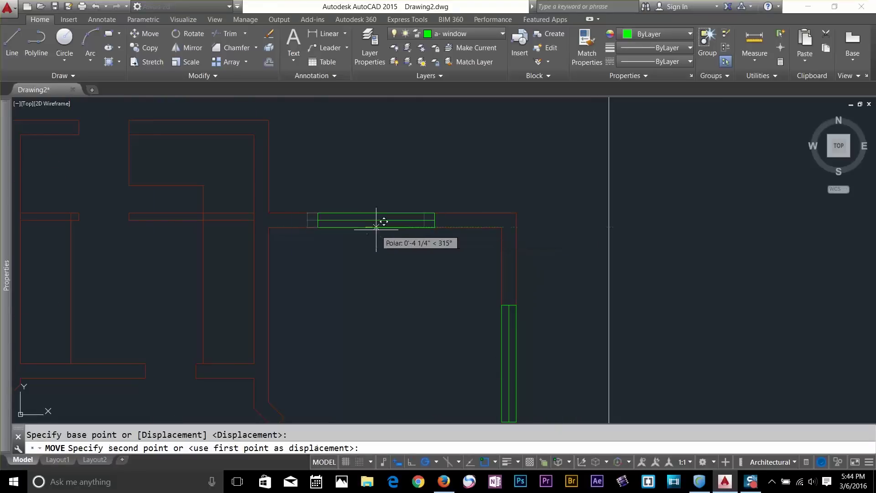
key("Escape")
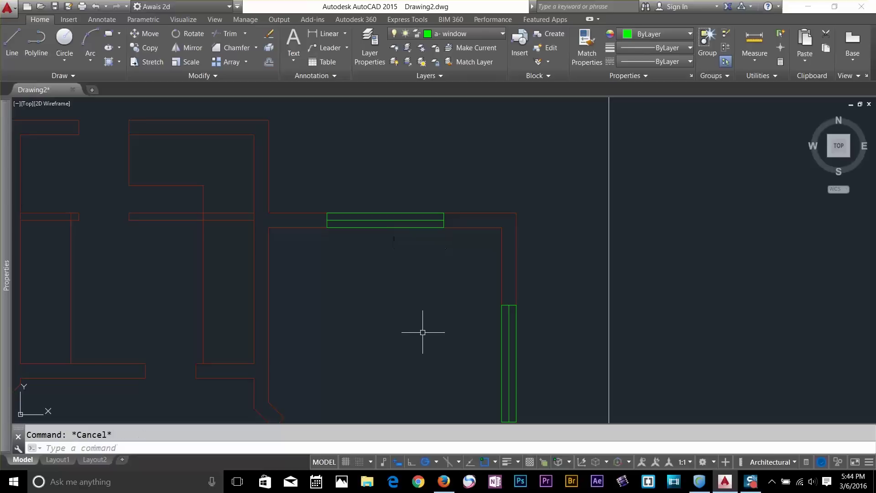
Trim the wall lines between the ends of the window in the upper-right room's top wall
type("tr")
left_click(403, 181)
left_click(368, 258)
key("space")
scroll(355, 290, "down", 4)
middle_click_drag(365, 282, 415, 218)
key("Escape")
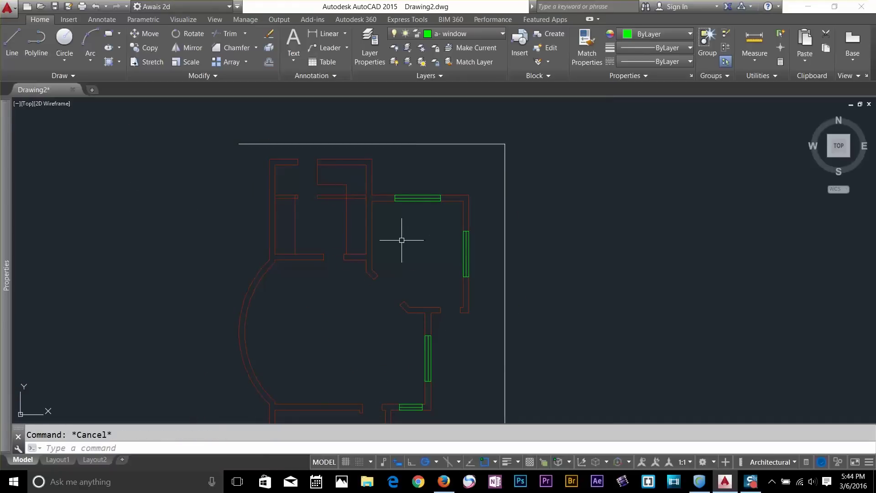
middle_click_drag(290, 289, 415, 183)
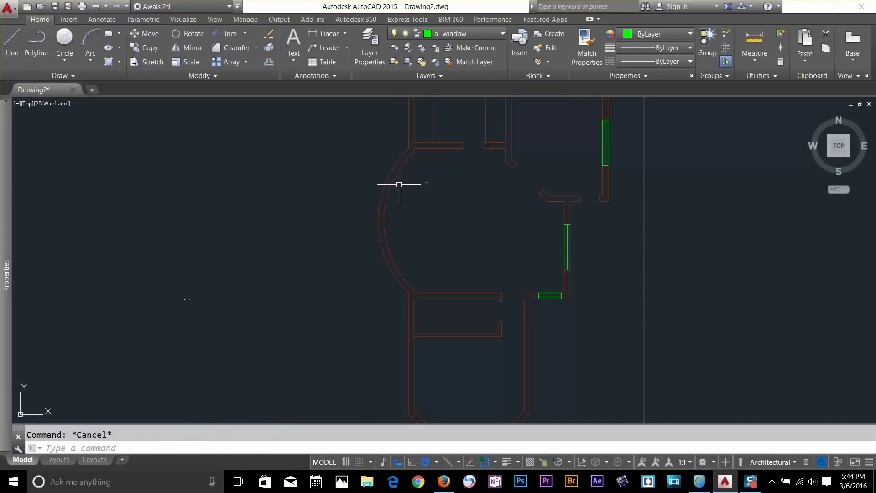
scroll(399, 171, "down", 2)
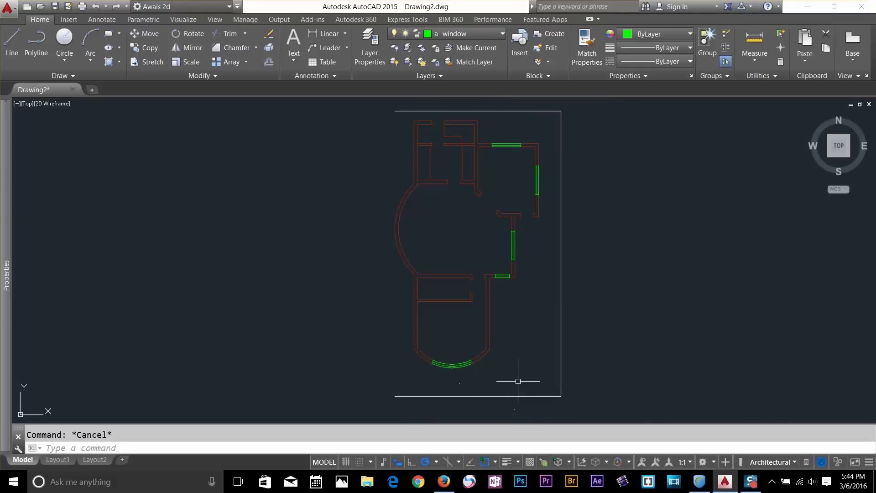
type("o")
key("Return")
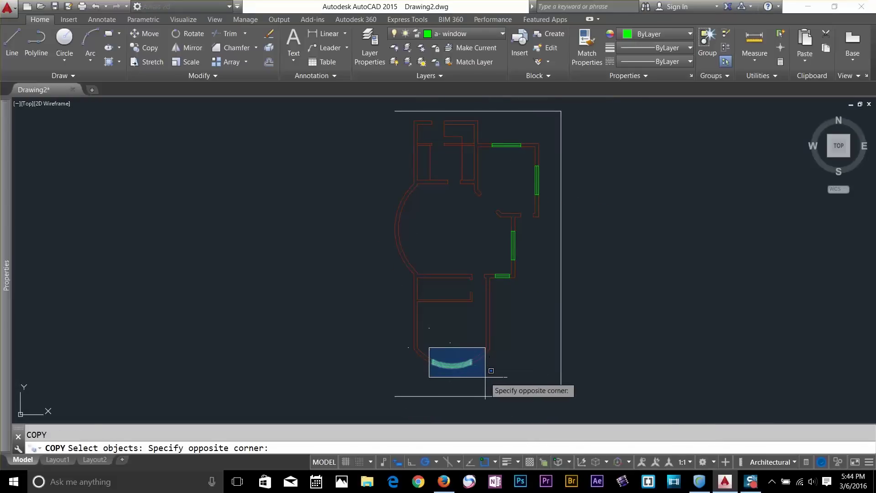
left_click(486, 378)
key("Escape")
Draw a short horizontal line across the large curved wall, joining the midpoints of its inner and outer arcs
scroll(420, 224, "up", 4)
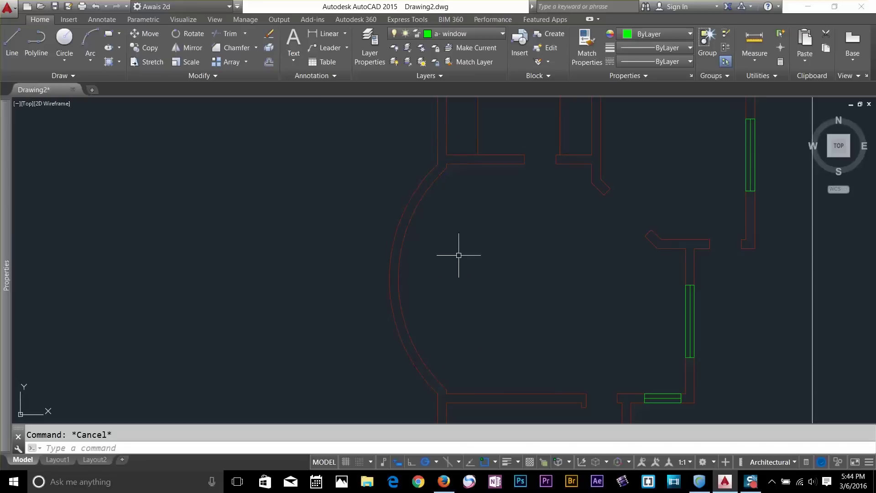
type("l")
key("Return")
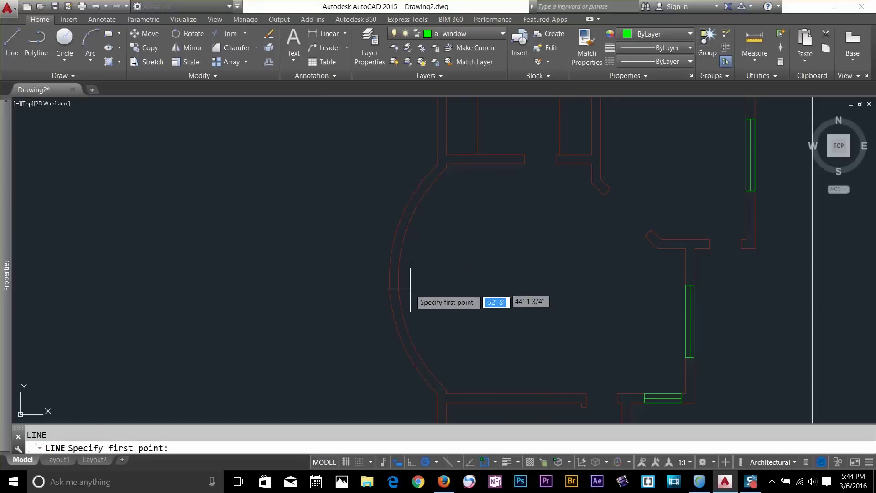
left_click(398, 279)
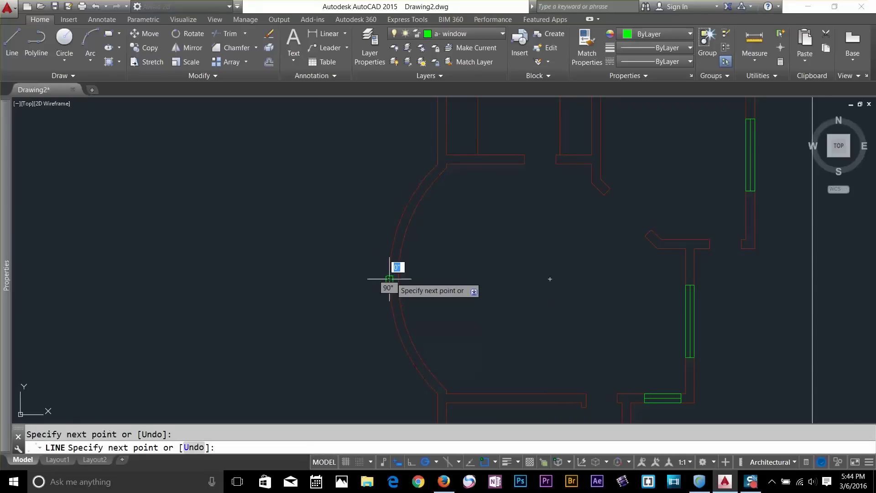
key("Escape")
Offset the short line across the curved wall by 4' upward
type("o")
key("Return")
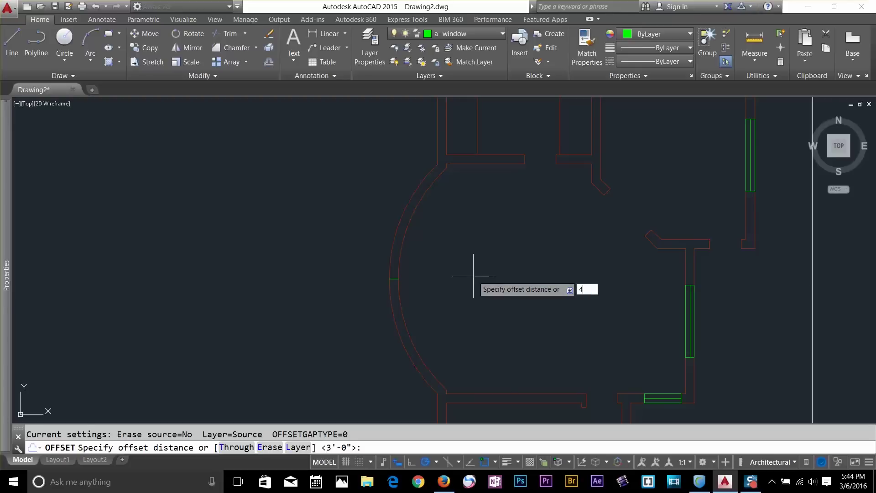
type("4")
key("Return")
scroll(372, 286, "up", 3)
left_click(372, 282)
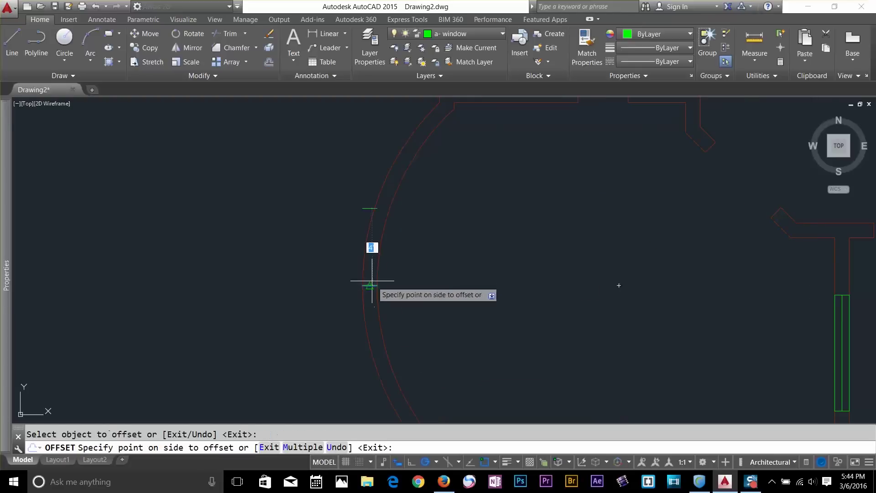
left_click(348, 219)
key("Escape")
Delete the upper offset line at the curved wall
left_click(334, 195)
left_click(375, 222)
left_click(370, 208)
left_click(378, 227)
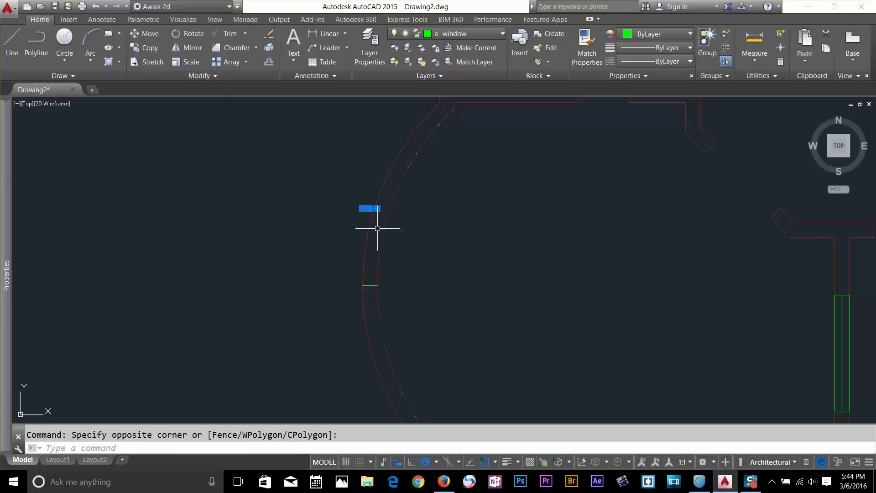
key("F1")
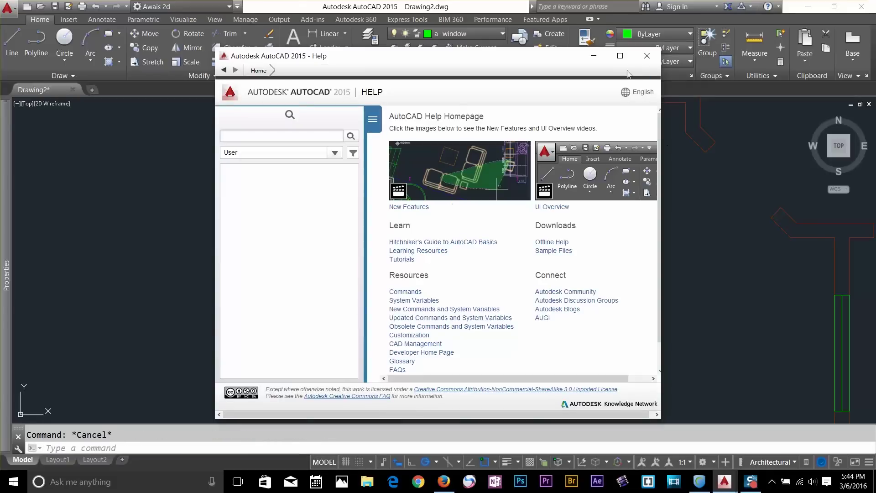
left_click(647, 56)
Offset the line across the curved wall by 2' upward and 2' downward
type("o")
key("Return")
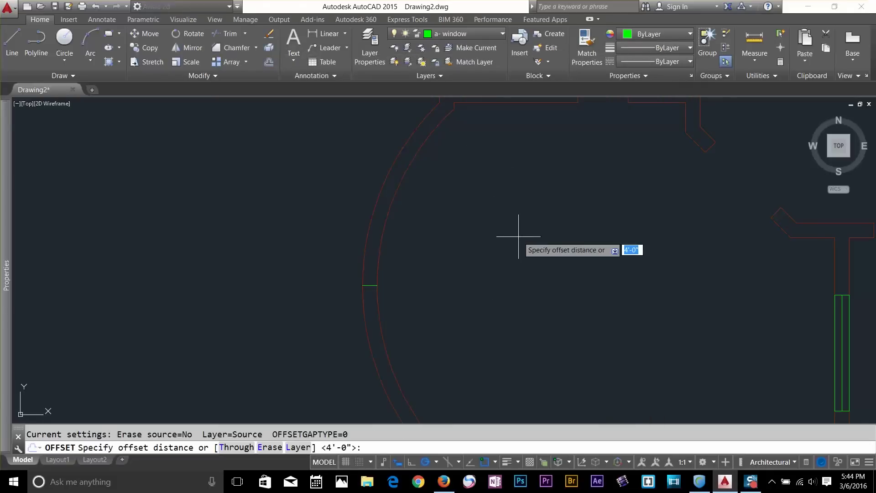
key("Return")
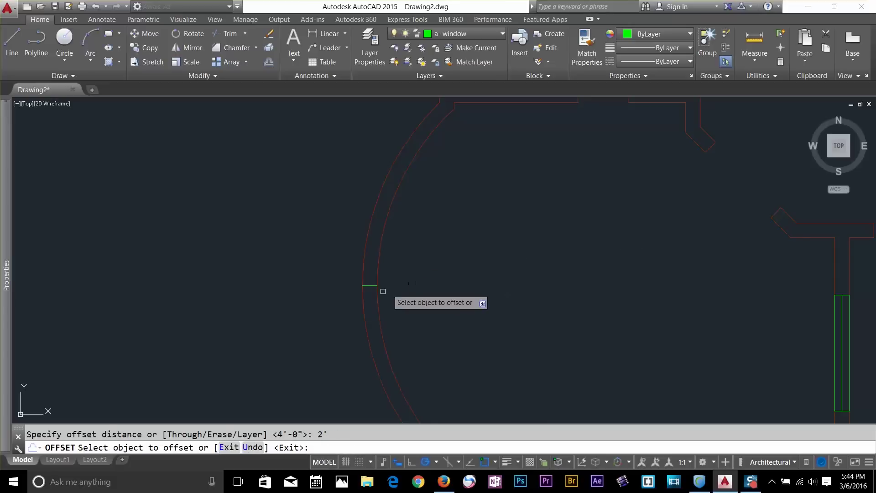
left_click(372, 289)
left_click(381, 254)
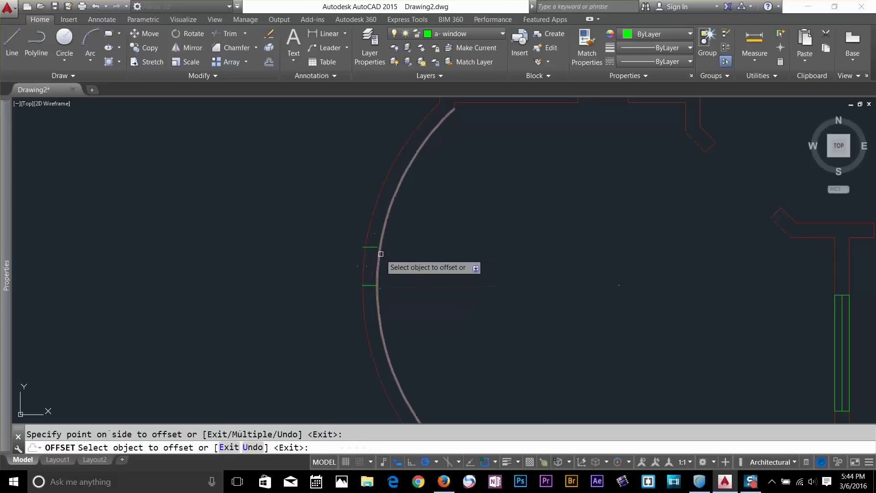
left_click(372, 287)
left_click(372, 319)
key("Escape")
Offset the lower line by 5' downward and the upper line by 5' upward along the curved wall
key("Return")
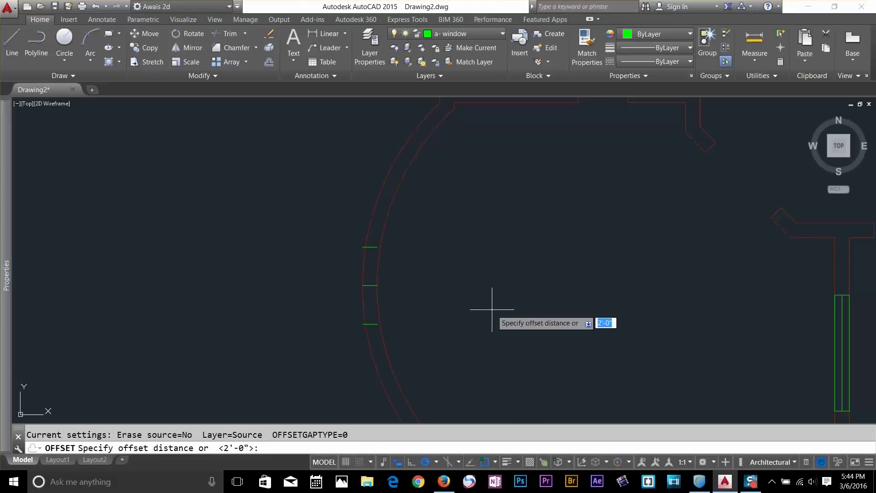
type("5")
key("Return")
left_click(370, 324)
left_click(368, 379)
left_click(367, 248)
left_click(368, 183)
key("Escape")
Delete the original middle line across the curved wall
left_click(369, 285)
left_click(391, 306)
left_click(391, 306)
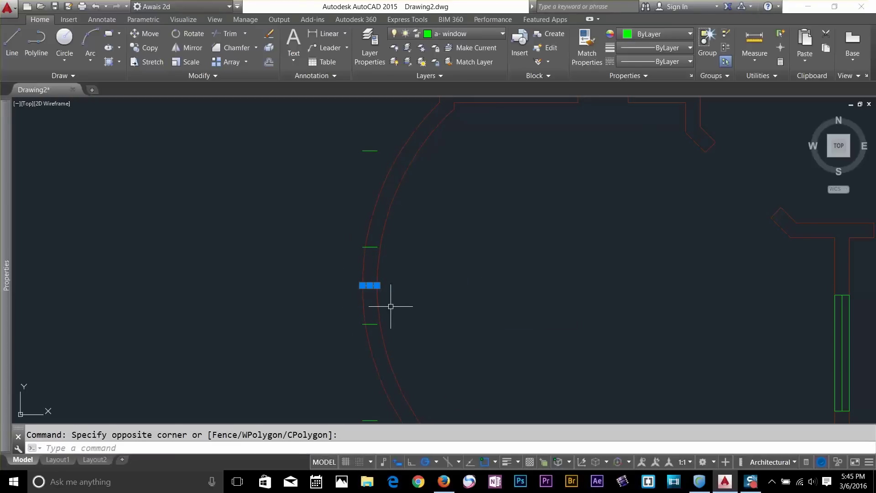
middle_click_drag(395, 302, 424, 265)
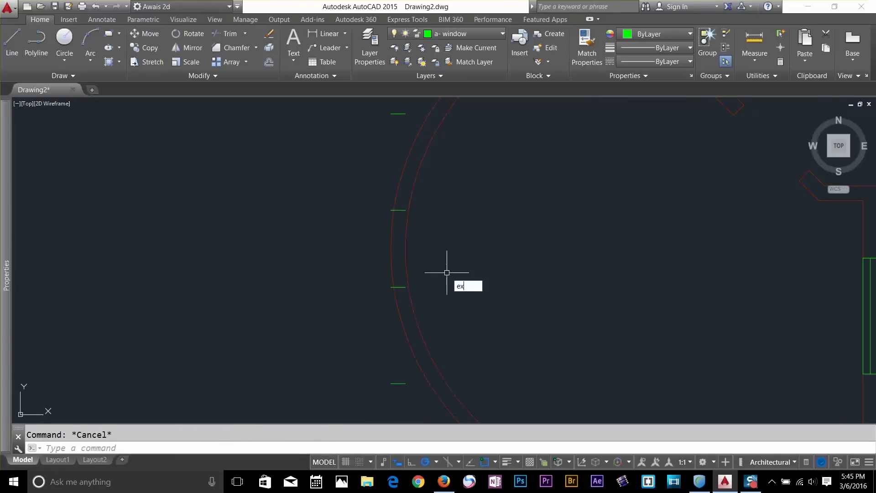
Extend the four short window lines to the inner arc of the large curved wall
key("Return")
key("Return")
left_click(417, 114)
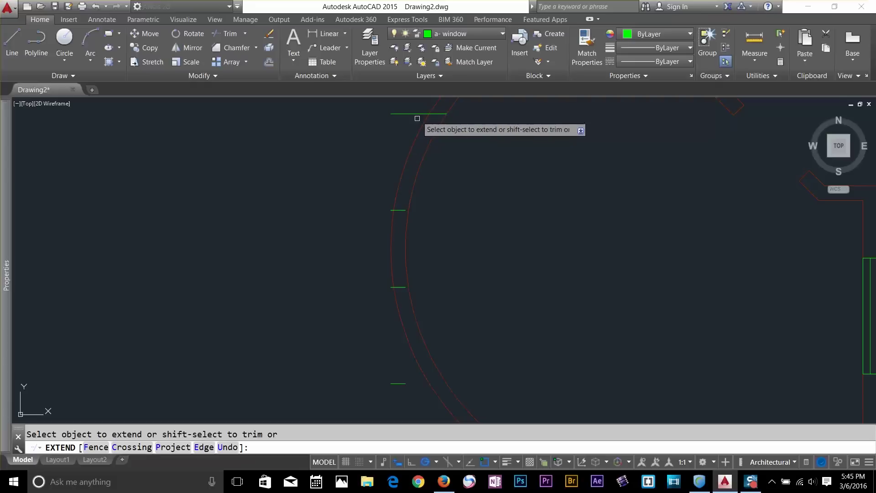
left_click(418, 384)
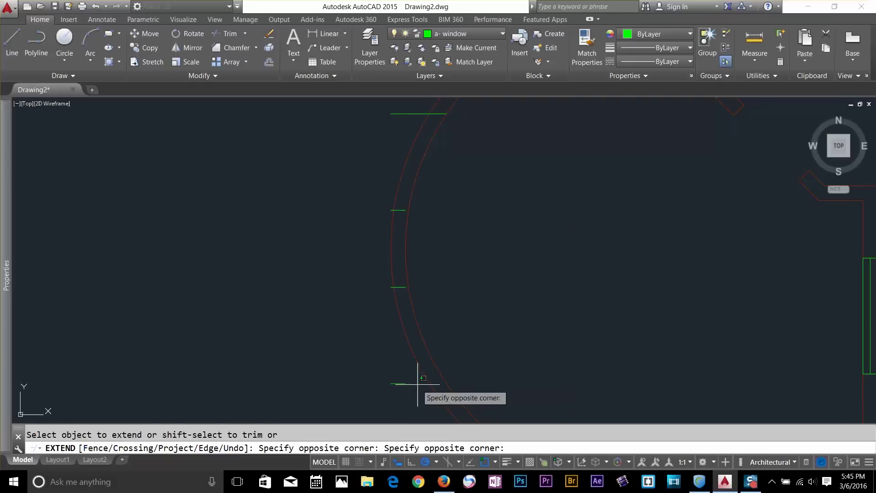
left_click(408, 383)
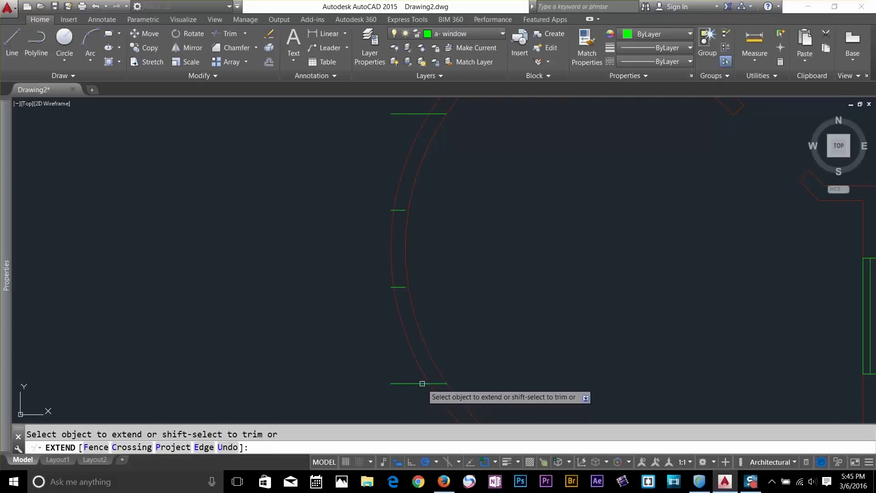
left_click(401, 287)
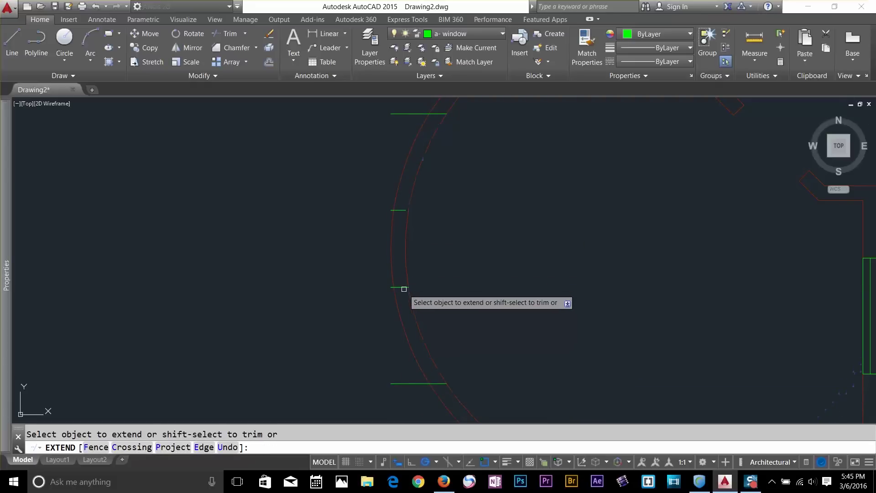
left_click(405, 212)
key("Escape")
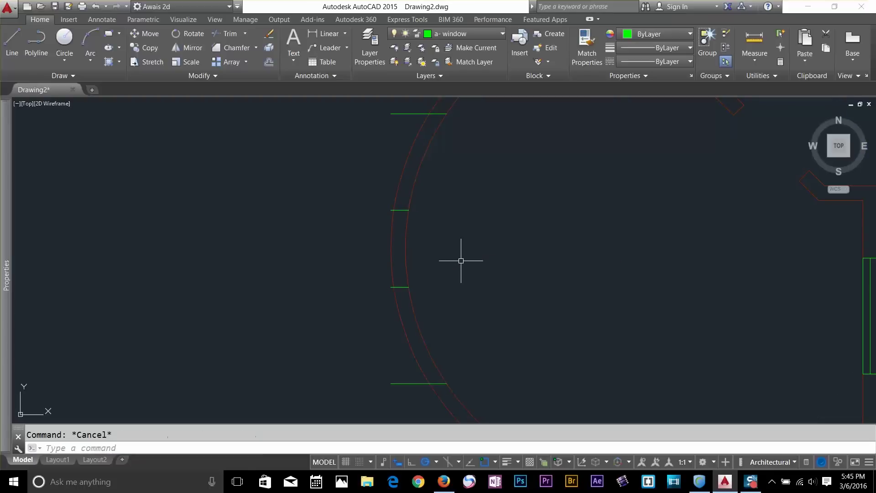
type("tr")
key("Return")
key("Return")
key("Escape")
Try to copy the curved wall and its window lines to the empty area left of the plan
type("co")
key("Return")
left_click(444, 229)
left_click(360, 246)
key("Return")
left_click(361, 246)
scroll(360, 246, "down", 4)
left_click(416, 212)
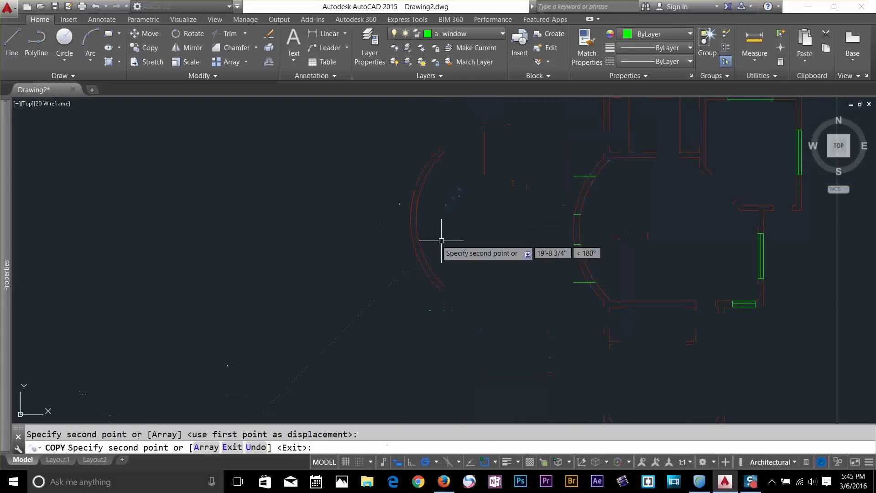
key("Escape")
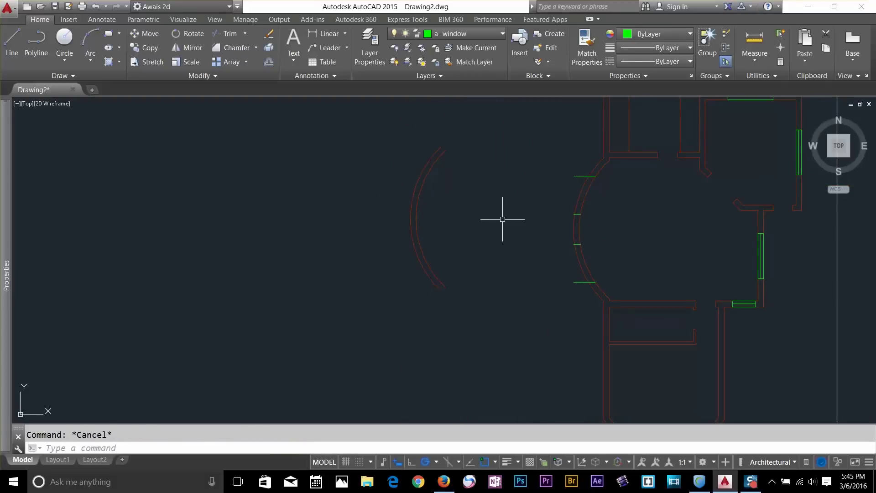
Undo the copy of the curved wall
type("u")
key("Return")
key("Escape")
Copy the curved wall together with all four window lines into the empty space left of the floor plan
scroll(498, 222, "down", 4)
type("co")
key("Return")
left_click(517, 175)
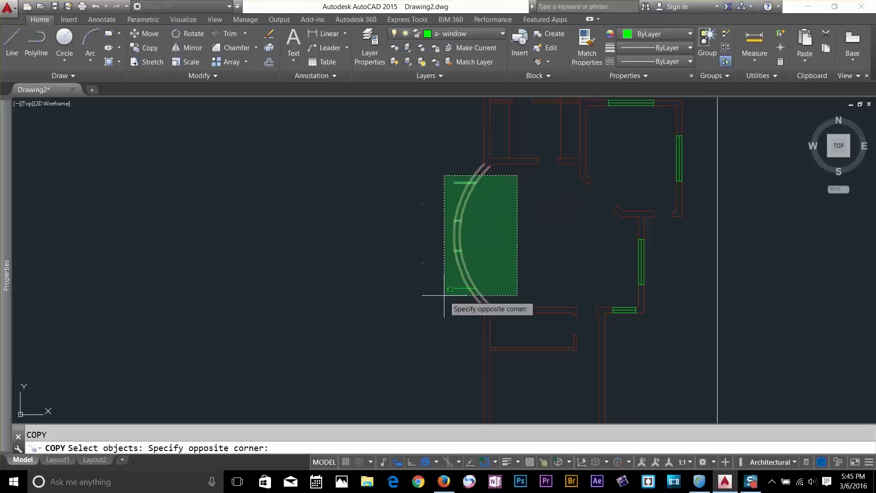
left_click(443, 298)
key("Return")
left_click(443, 299)
left_click(329, 298)
key("Return")
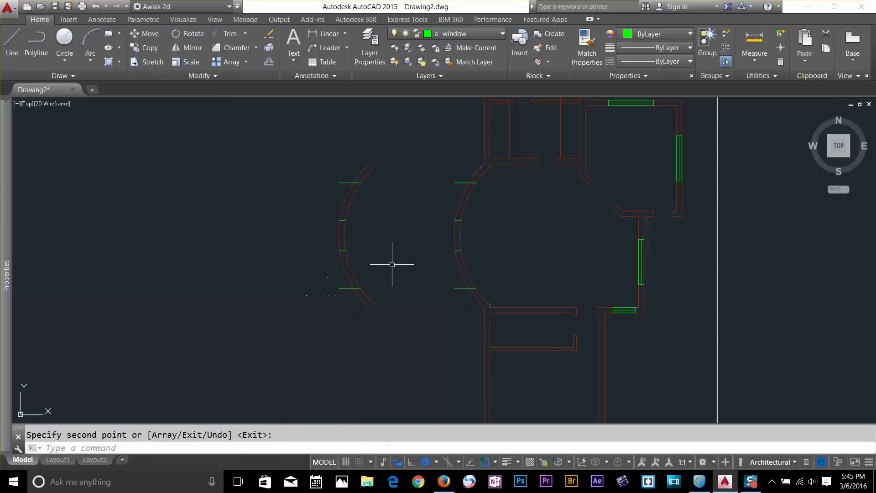
key("Escape")
Trim the copied wall arcs beyond the two outer window lines and between the two middle lines
scroll(358, 188, "up", 4)
middle_click_drag(449, 258, 482, 245)
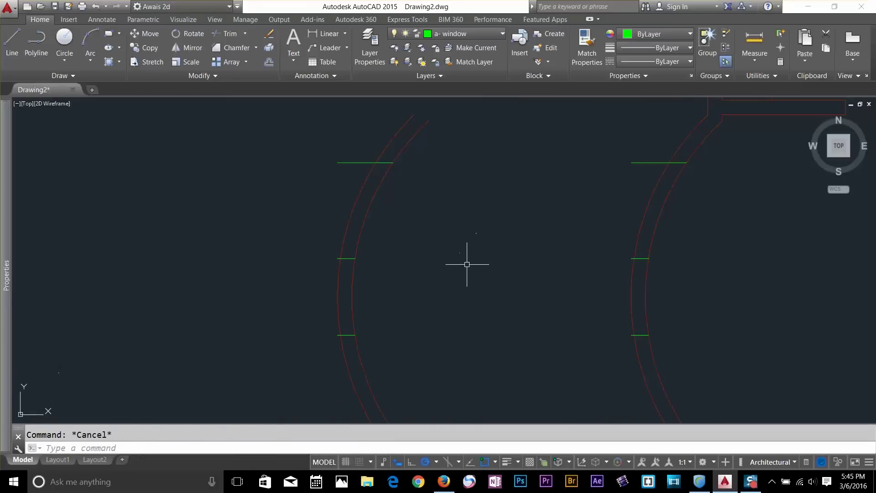
type("tr")
key("Return")
key("Return")
left_click(437, 143)
left_click(399, 114)
middle_click_drag(396, 331, 425, 139)
left_click(452, 255)
left_click(419, 302)
middle_click_drag(421, 219, 476, 306)
left_click(456, 205)
left_click(405, 211)
Trim the overhanging ends of the four window lines flush with the copied wall arcs
left_click(443, 325)
left_click(431, 352)
scroll(414, 245, "up", 5)
left_click(435, 241)
scroll(463, 244, "down", 5)
middle_click_drag(453, 183, 451, 364)
scroll(451, 361, "up", 5)
left_click(458, 295)
scroll(467, 241, "down", 4)
middle_click_drag(467, 235, 447, 320)
left_click(470, 176)
left_click(452, 220)
key("space")
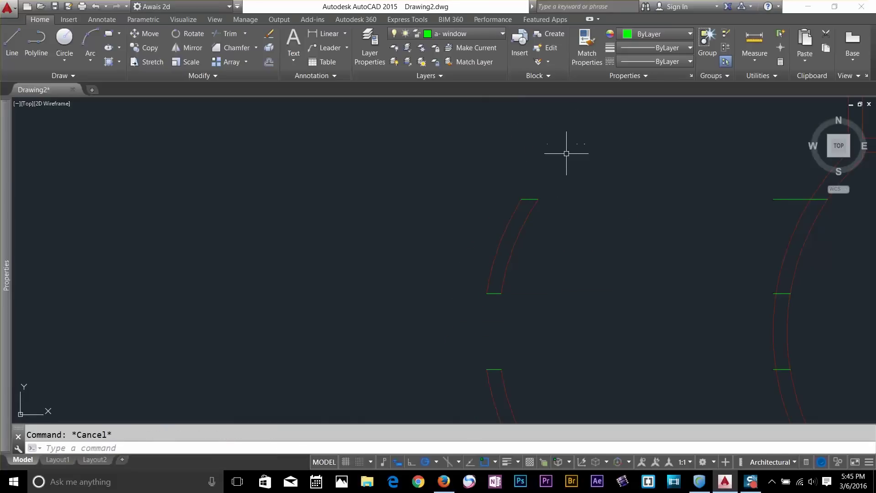
Put both copied curved window outlines on the a- window layer
left_click(571, 133)
left_click(501, 336)
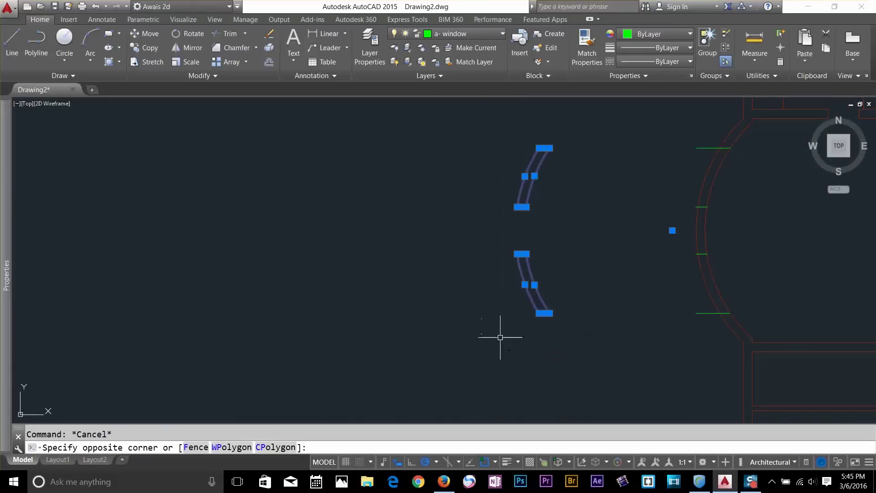
left_click(461, 35)
left_click(463, 61)
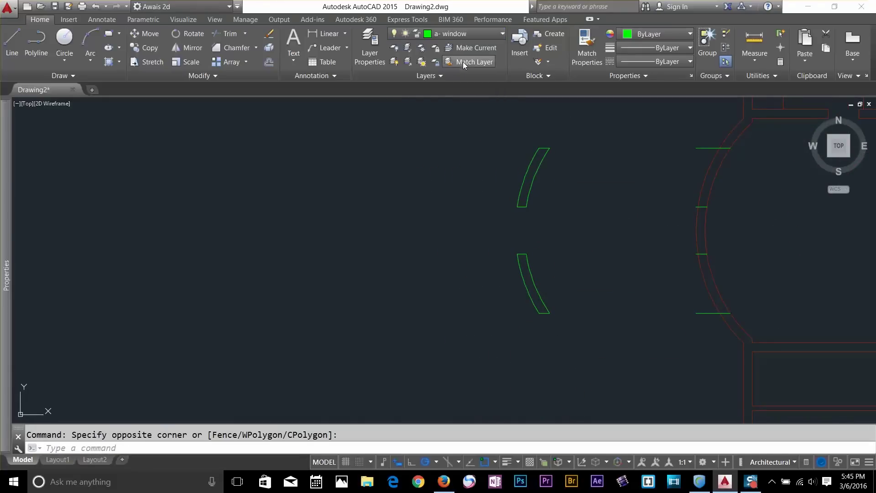
key("Escape")
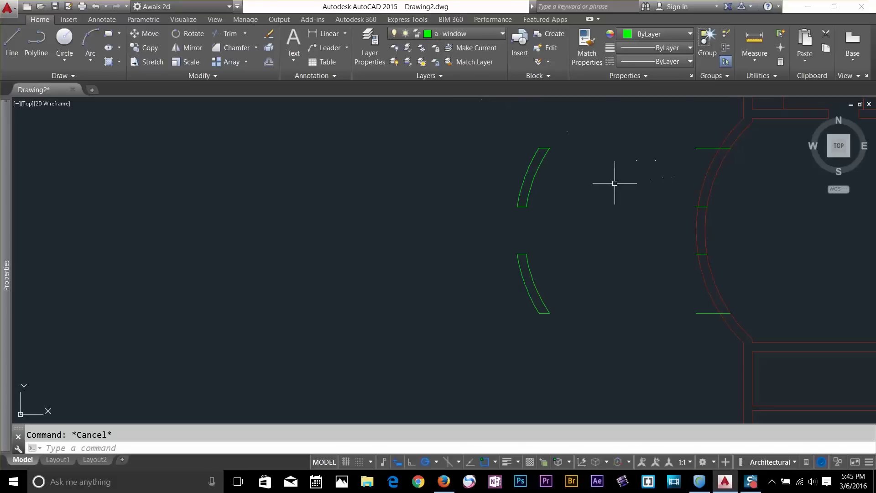
Copy the inner arc of both curved windows to the middle of the wall thickness as the glass line
type("co")
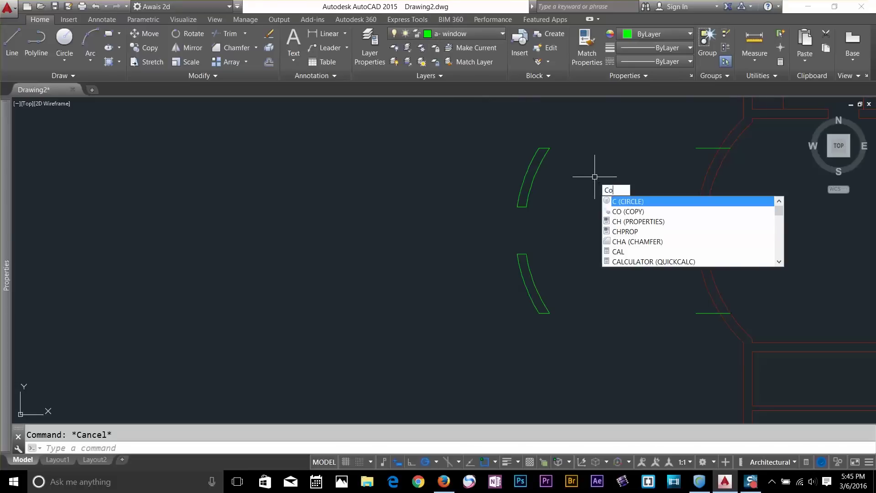
key("Return")
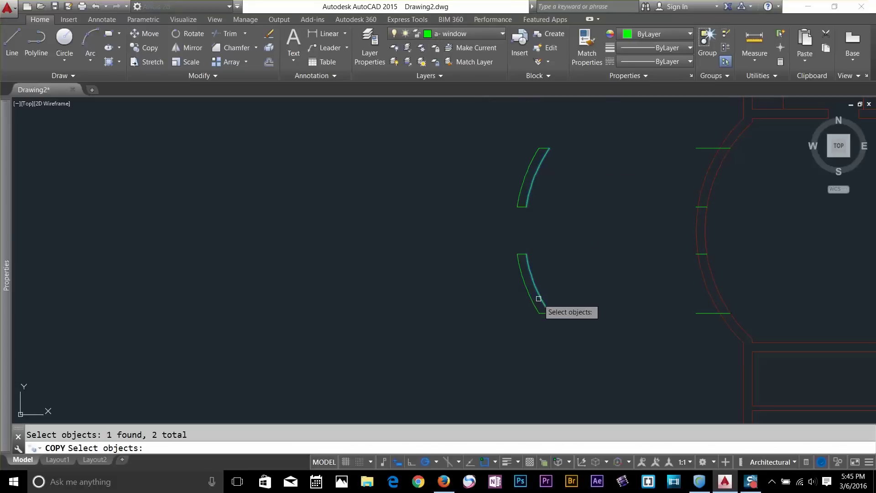
key("Return")
scroll(557, 313, "up", 3)
left_click(539, 305)
left_click(529, 308)
key("Return")
scroll(594, 337, "down", 4)
middle_click_drag(595, 336, 467, 329)
key("Escape")
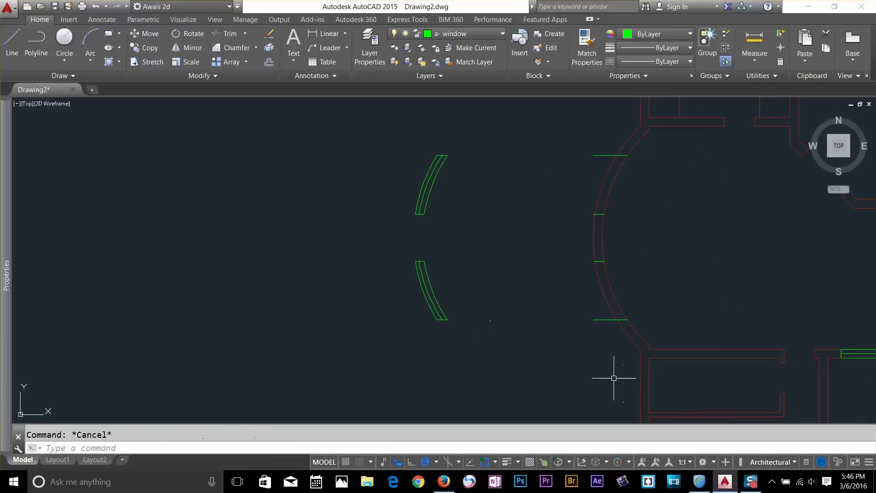
Trim the original curved wall arcs between the window lines to open the upper and lower window gaps
key("Return")
key("Return")
left_click(634, 191)
left_click(564, 201)
left_click(636, 302)
left_click(591, 297)
key("Escape")
Delete the four green window lines at the original curved wall
left_click_drag(569, 204, 627, 295)
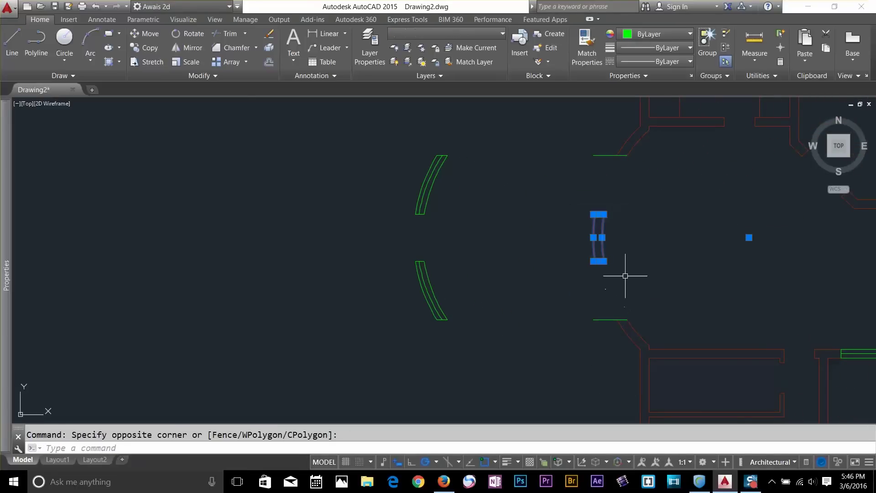
key("Escape")
left_click(586, 204)
left_click(628, 239)
key("Delete")
left_click(575, 259)
left_click(622, 282)
key("Delete")
left_click(602, 309)
left_click(598, 325)
key("Delete")
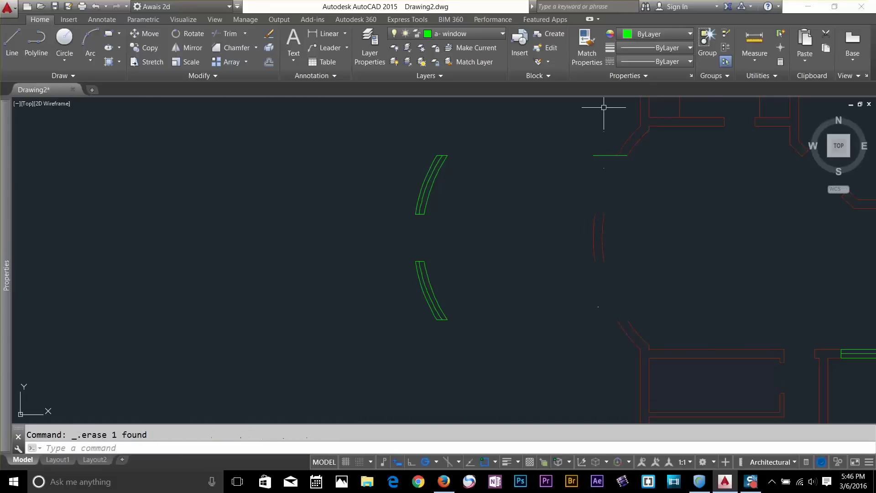
left_click(587, 177)
key("Delete")
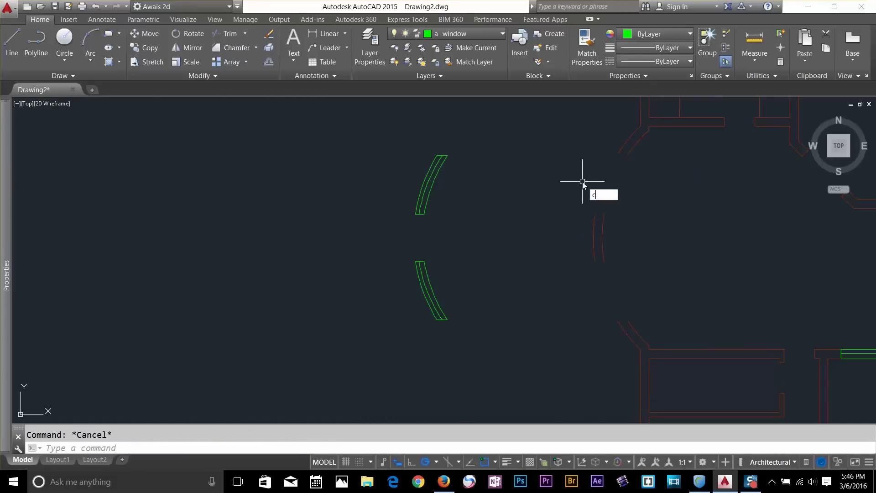
Move both finished curved windows into the openings of the original curved wall, aligning the upper window's inner corner with the wall end
key("Escape")
key("Return")
left_click(466, 132)
left_click(396, 324)
key("Return")
left_click(447, 158)
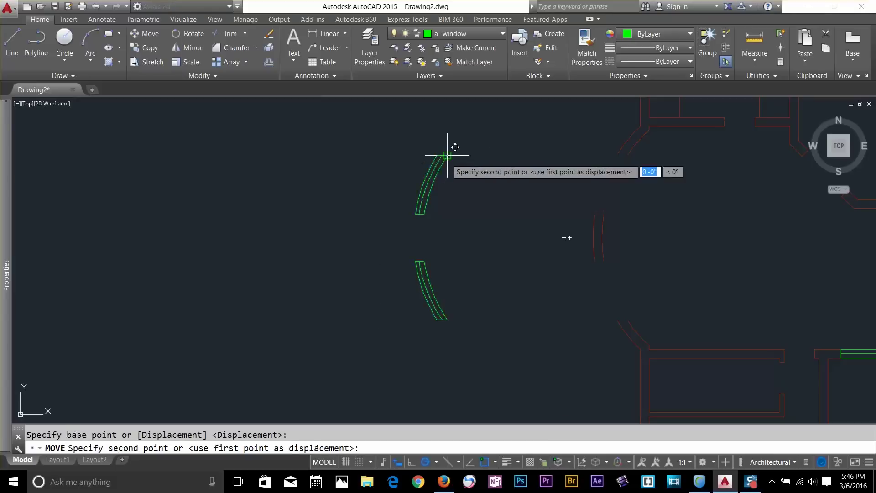
left_click(631, 147)
key("Escape")
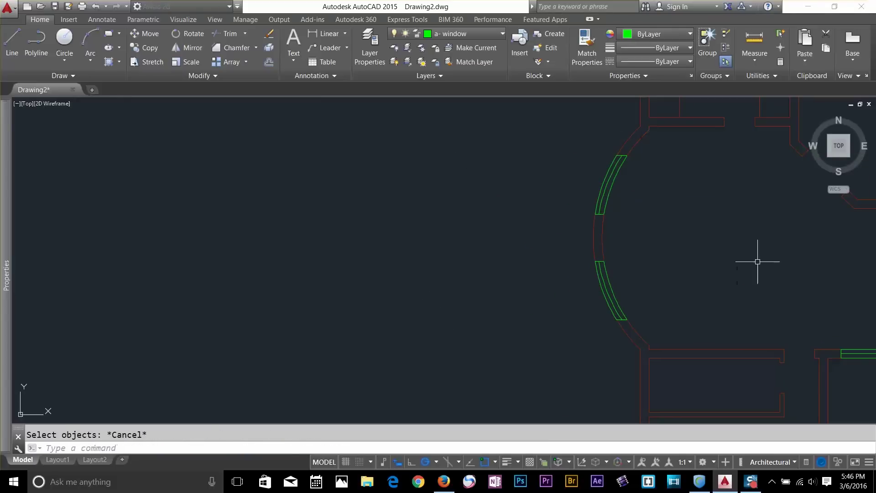
scroll(704, 230, "down", 2)
scroll(652, 280, "down", 3)
middle_click_drag(651, 280, 499, 264)
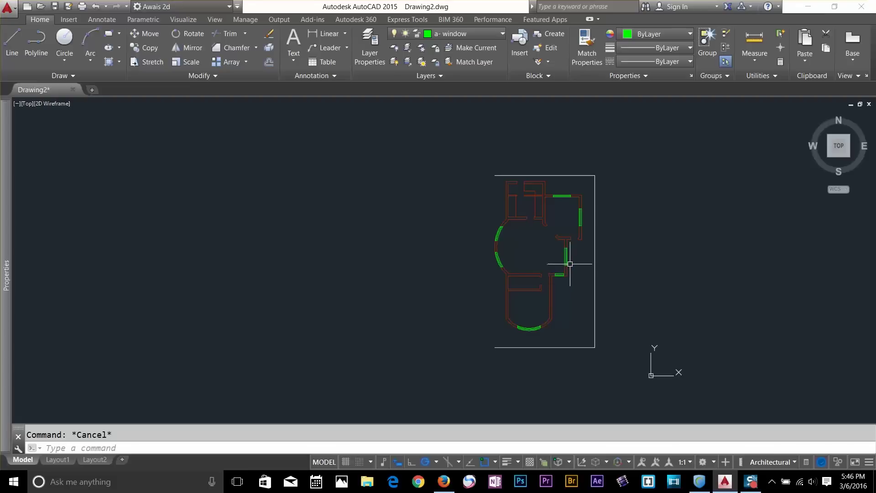
scroll(538, 270, "up", 8)
scroll(546, 226, "down", 4)
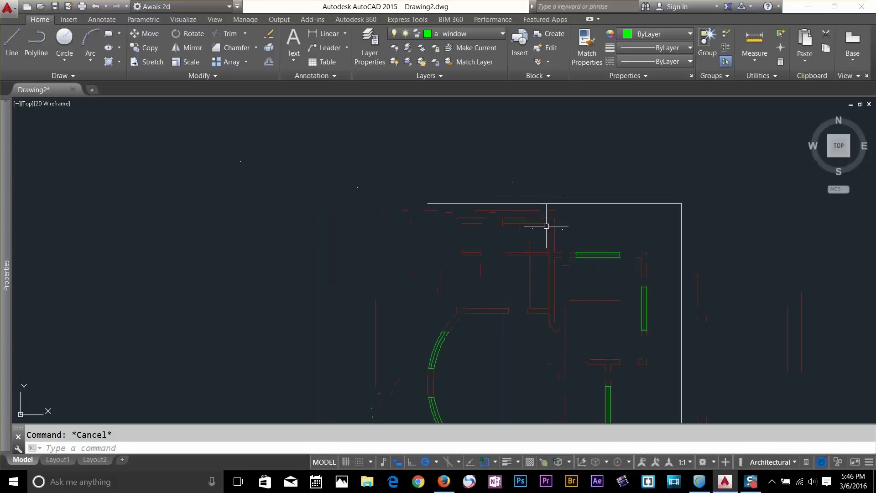
scroll(532, 256, "up", 5)
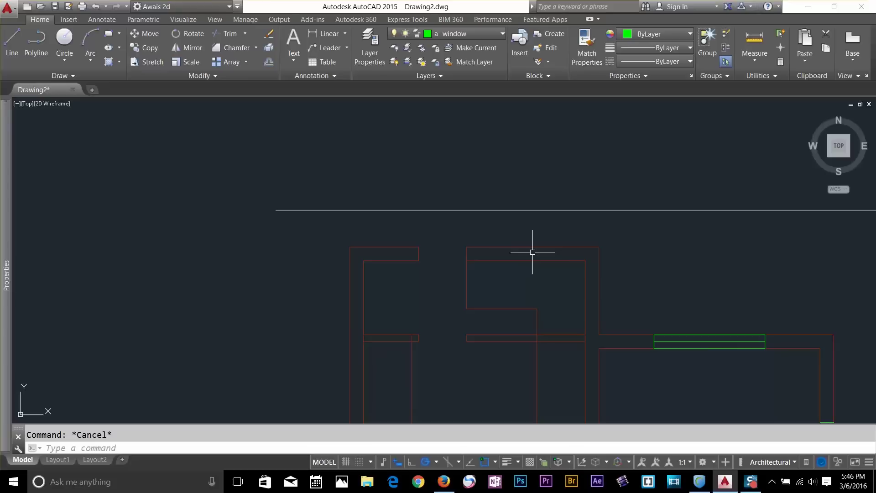
type("l")
key("Return")
scroll(534, 265, "down", 6)
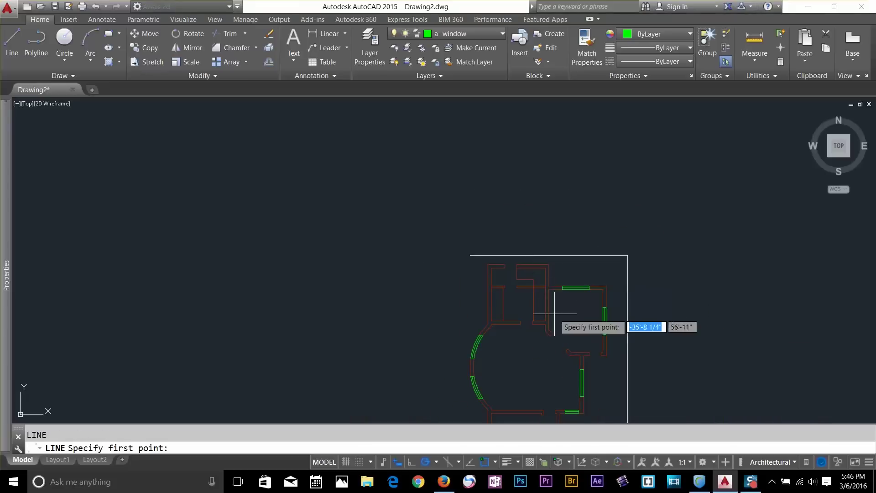
key("Escape")
Copy the small horizontal window below the large curved room to the top wall of the small room at the plan's upper edge
scroll(548, 279, "up", 6)
type("co")
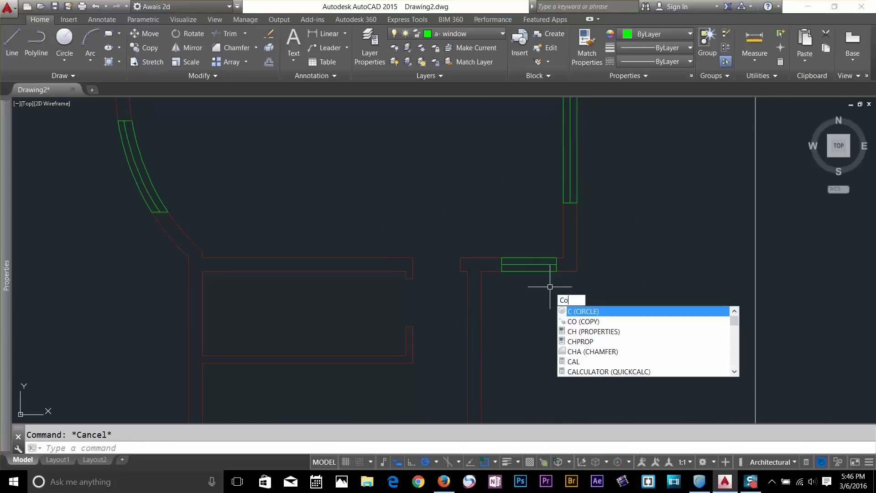
key("Return")
left_click(500, 232)
key("Return")
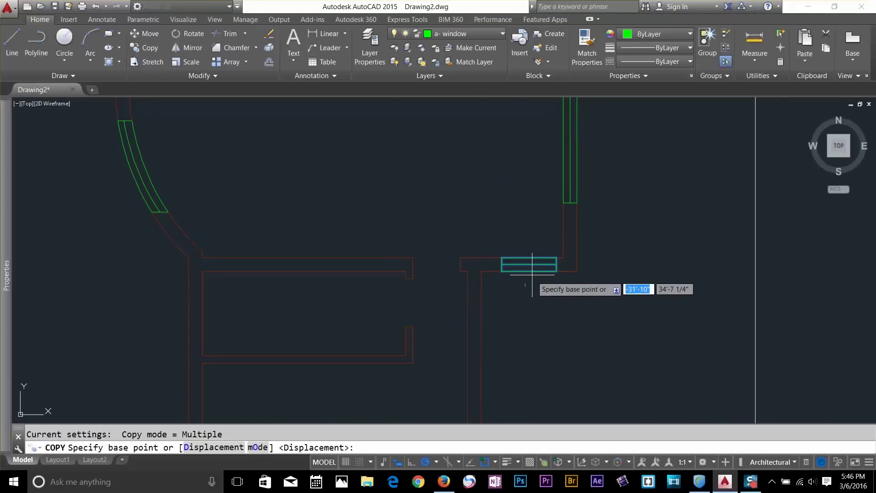
left_click(533, 263)
scroll(553, 297, "down", 4)
middle_click_drag(505, 192, 505, 218)
scroll(525, 231, "up", 6)
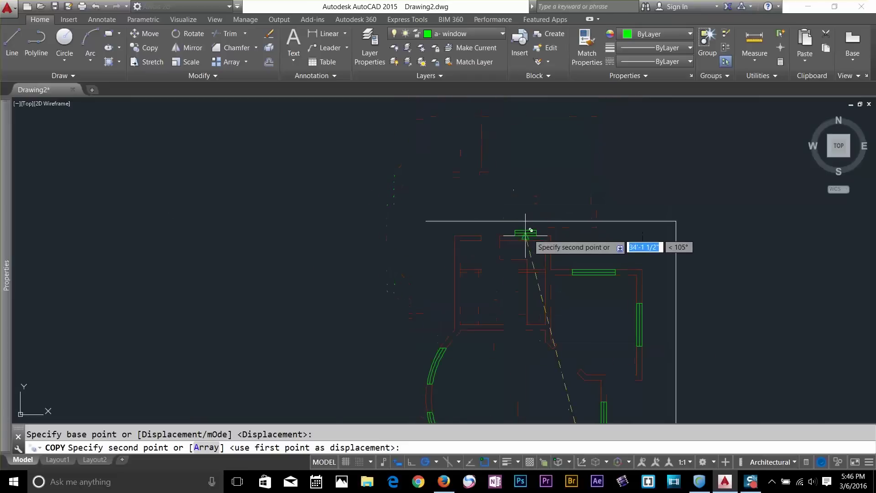
key("Escape")
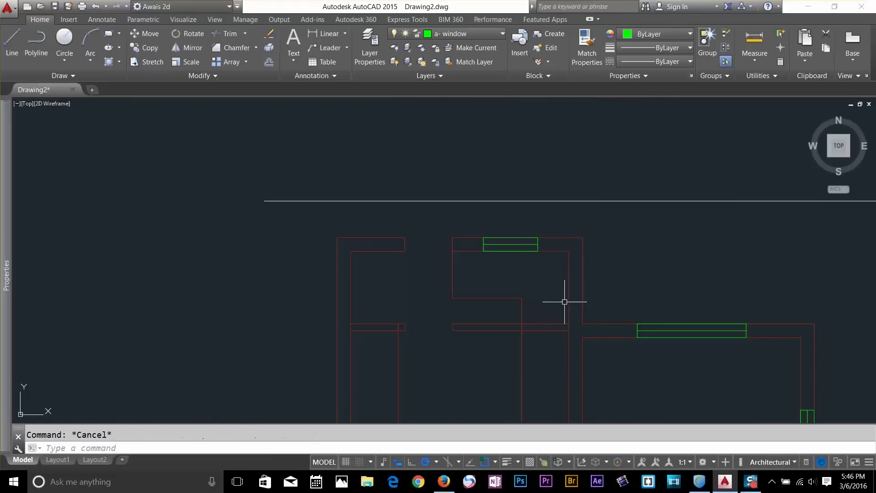
type("tr")
key("Return")
key("Return")
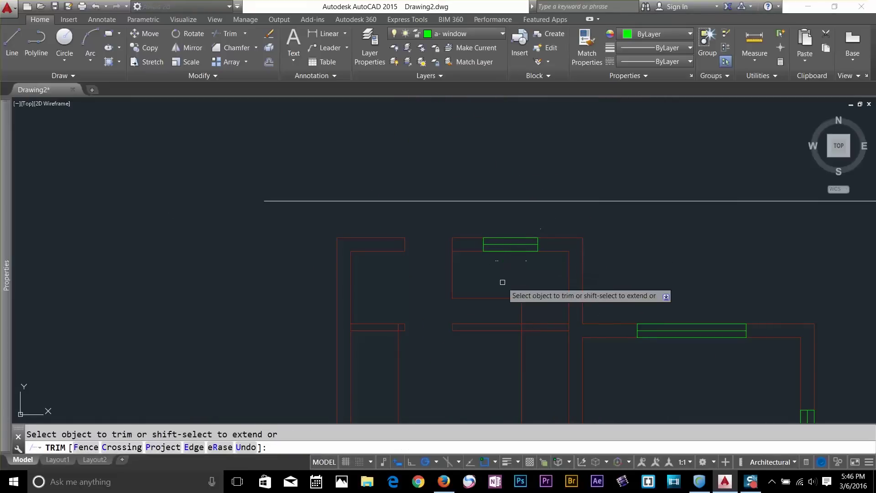
key("Escape")
Copy the vertical window in the right-hand room's outer wall to the empty space outside the plan's upper-left wall
scroll(515, 247, "down", 4)
scroll(582, 340, "down", 2)
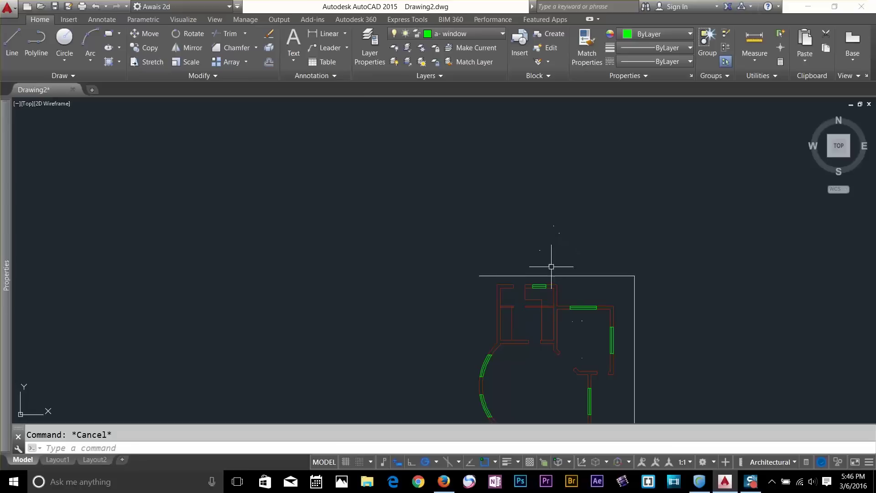
middle_click_drag(558, 338, 546, 294)
scroll(509, 282, "up", 4)
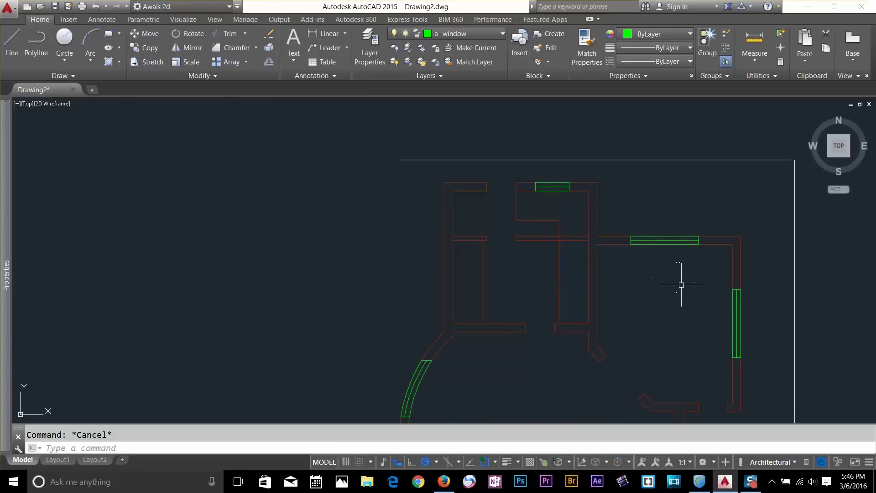
type("co")
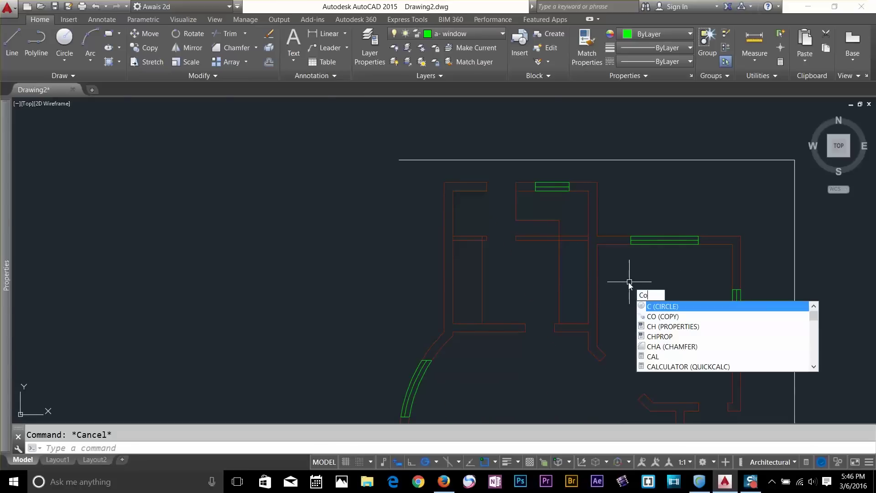
key("Return")
left_click(724, 282)
left_click(751, 372)
key("Return")
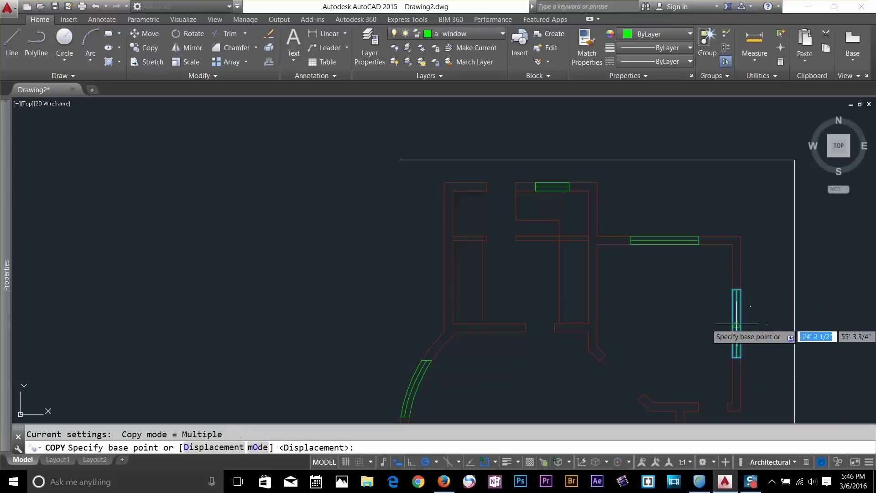
left_click(734, 324)
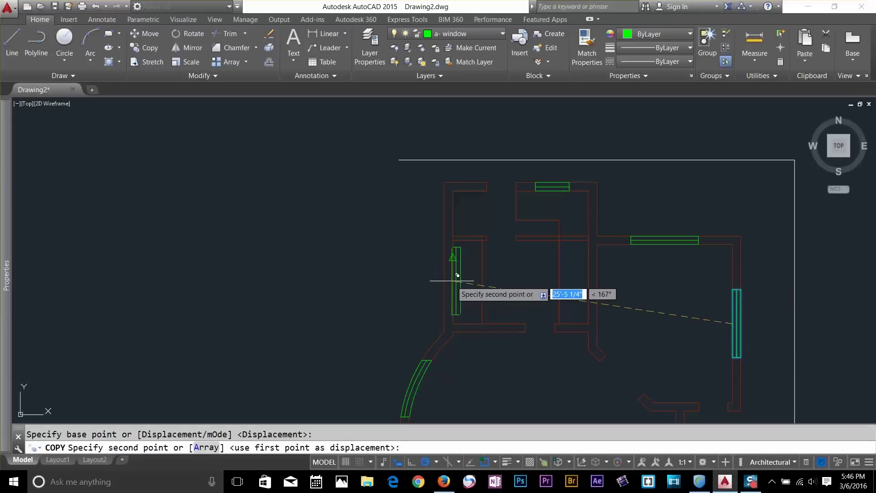
left_click(392, 275)
key("Escape")
type("m")
key("Return")
left_click(413, 220)
left_click(372, 328)
key("Return")
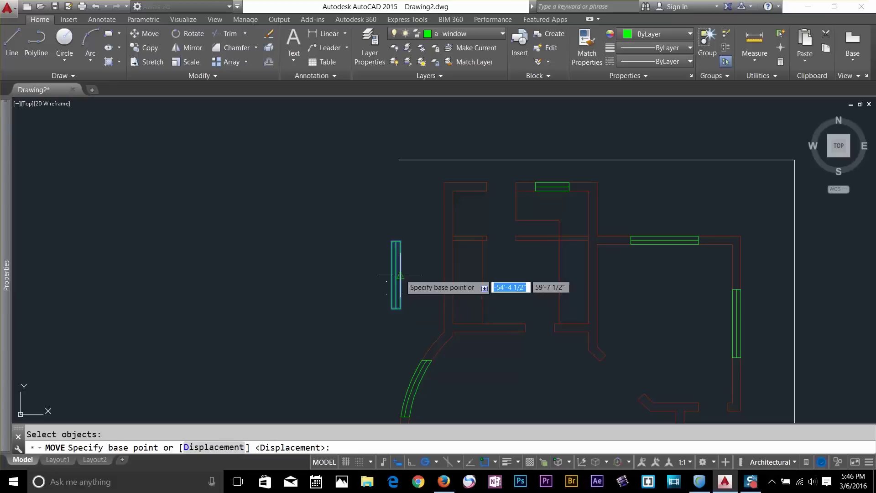
left_click(401, 275)
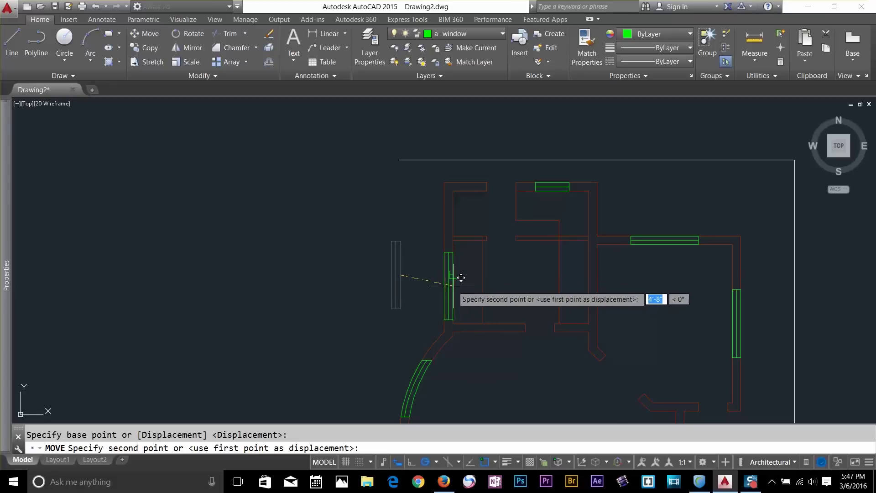
scroll(461, 274, "up", 8)
scroll(459, 242, "down", 4)
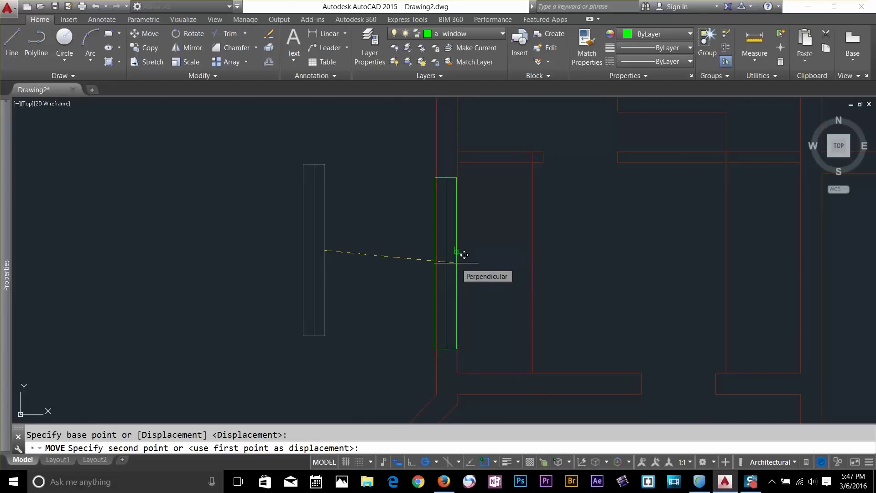
key("F8")
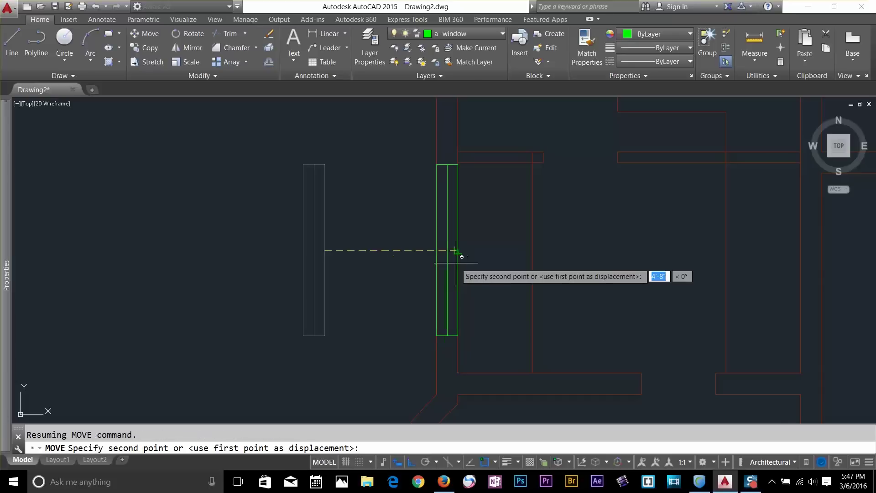
right_click(456, 264, "shift")
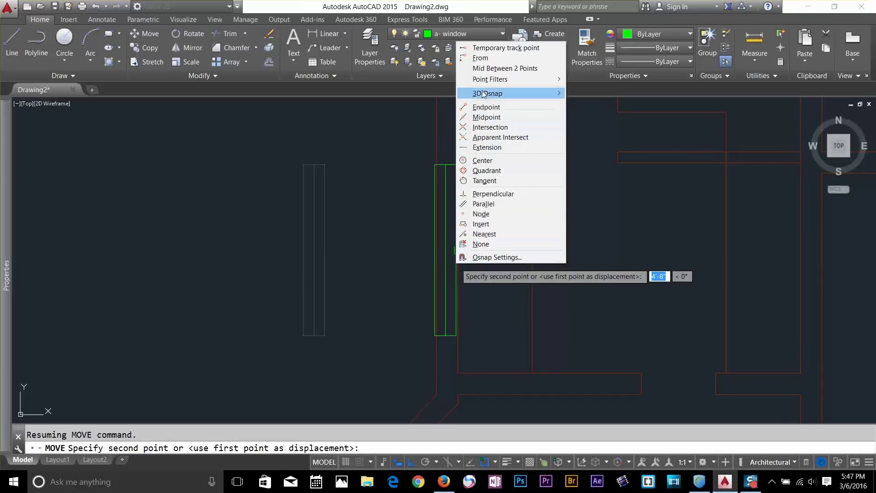
left_click(470, 118)
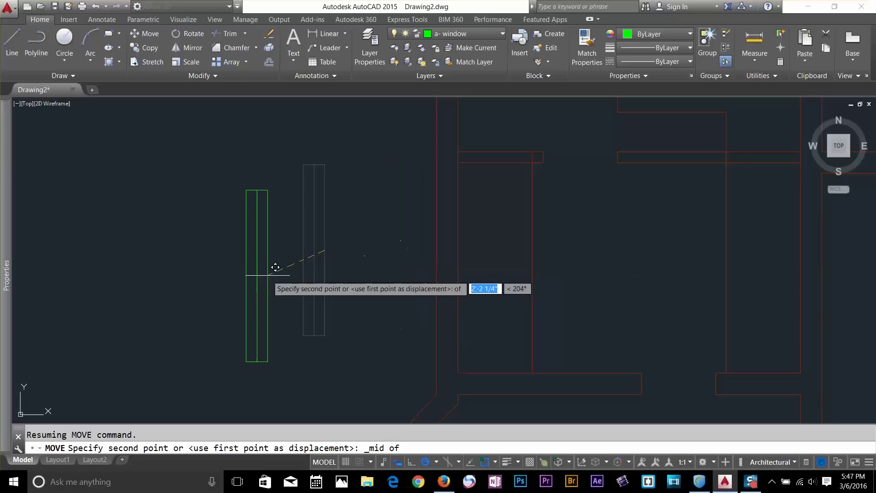
key("Escape")
Trim the upper-left wall's inner line between the two lines of the short partition that joins it
type("tr")
key("Return")
scroll(445, 163, "up", 4)
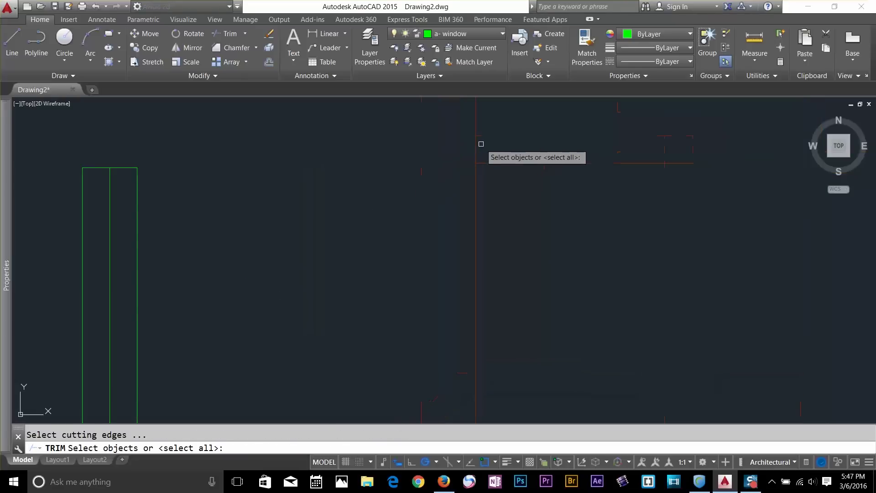
left_click(478, 152)
key("Escape")
key("Return")
key("Return")
scroll(483, 206, "down", 4)
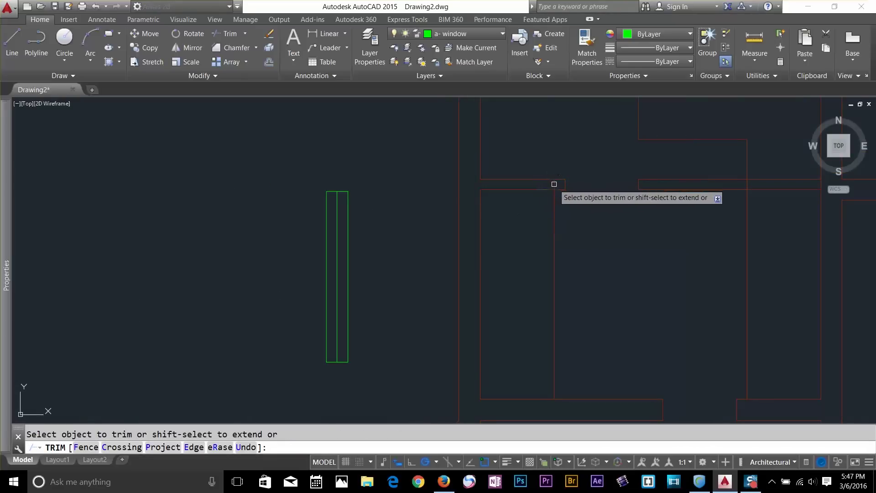
scroll(572, 185, "up", 2)
key("Escape")
key("Escape")
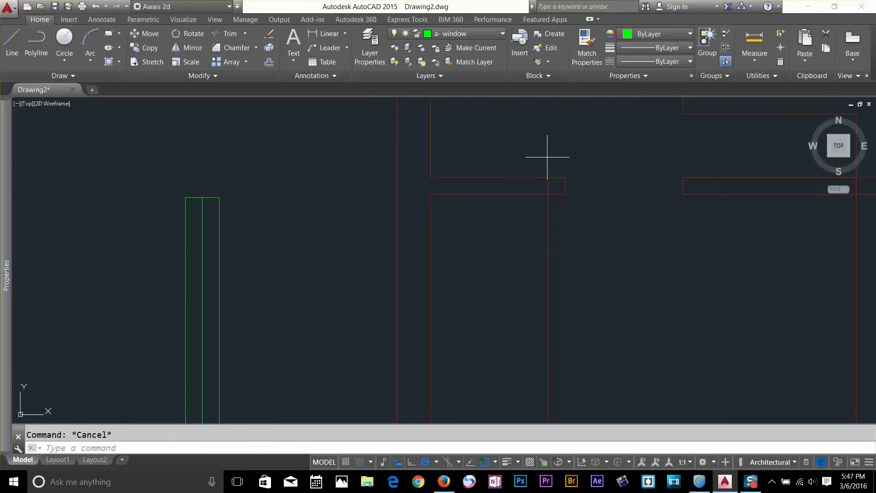
Delete the short vertical line segment inside the short partition near its free end
left_click(533, 157)
left_click(558, 228)
key("Delete")
scroll(446, 221, "down", 5)
key("Escape")
Move the copied window into the upper-left wall, matching its right edge's midpoint to the midpoint of the wall's inner line below the partition
type("m")
key("Return")
left_click(358, 190)
left_click(348, 313)
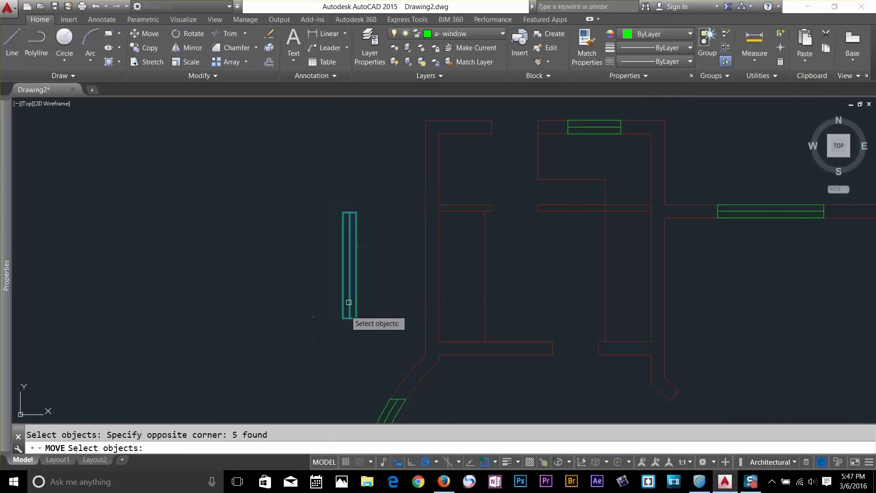
key("Return")
left_click(356, 265)
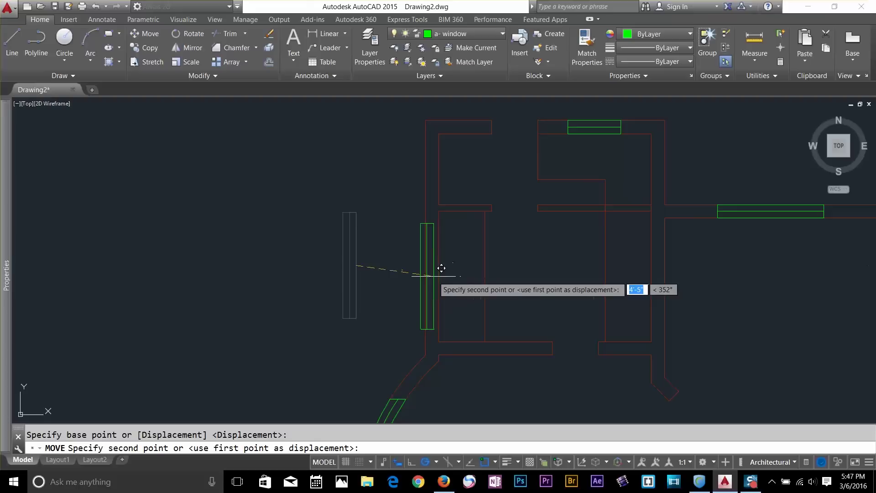
left_click(445, 273)
key("Escape")
scroll(552, 337, "down", 2)
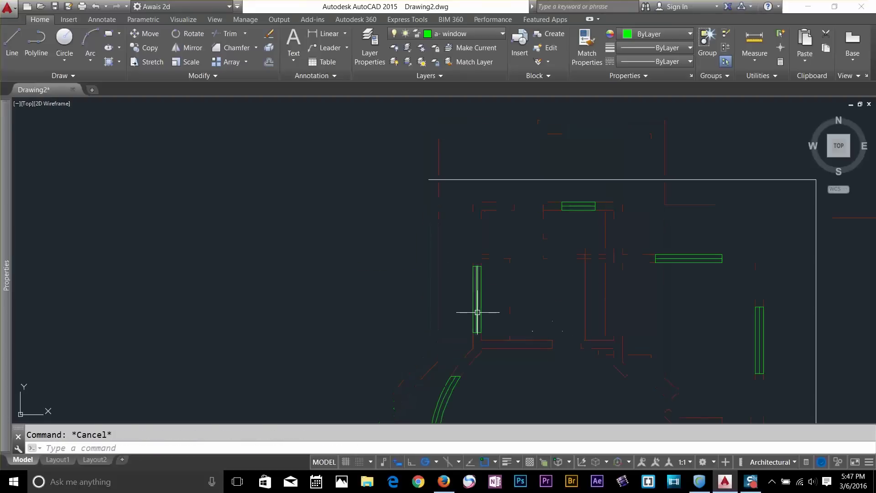
Trim the wall lines running through the new window in the upper-left wall
type("r")
key("Return")
left_click(494, 287)
left_click(416, 329)
key("Escape")
type("tr")
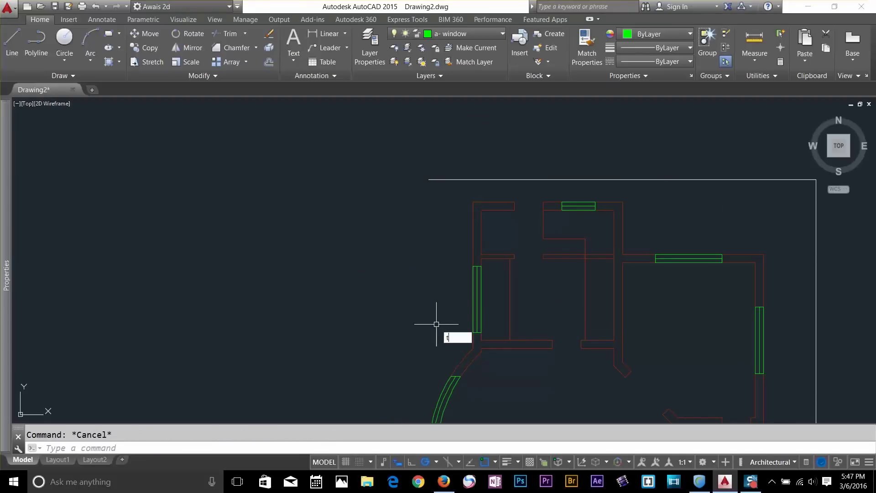
key("Return")
key("Return")
left_click(489, 296)
left_click(443, 305)
key("Escape")
scroll(445, 304, "down", 3)
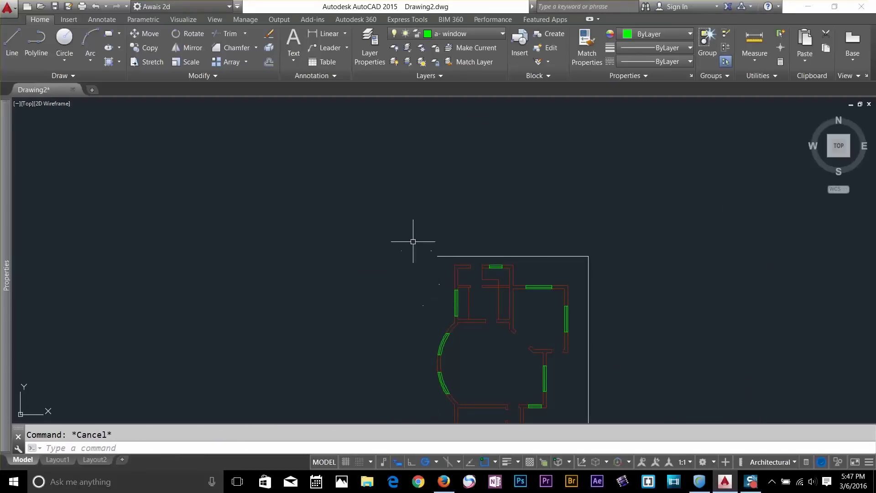
Make A-door the current layer for the doorway at the bottom of the right-hand room
scroll(440, 325, "down", 3)
middle_click_drag(441, 325, 440, 237)
scroll(459, 244, "up", 3)
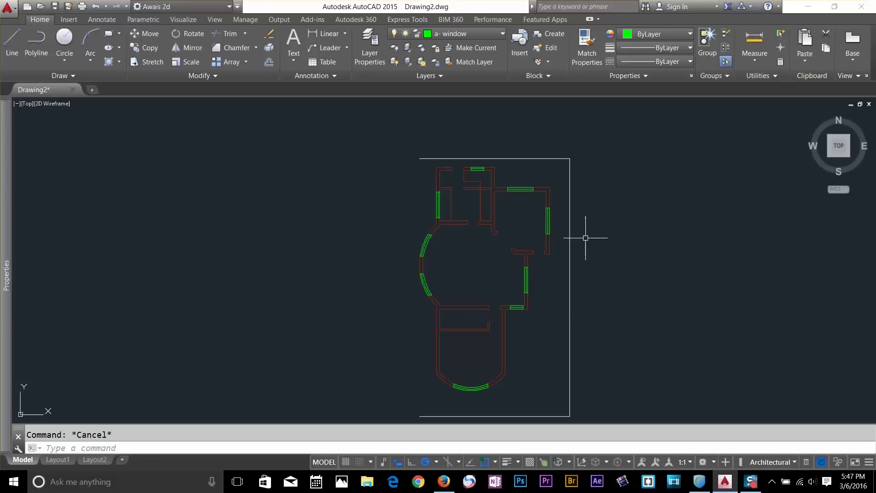
scroll(585, 238, "up", 8)
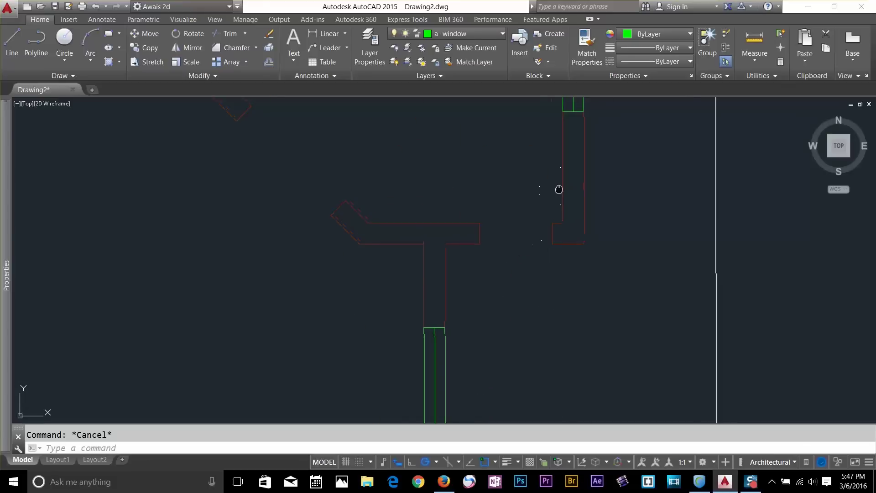
left_click(476, 33)
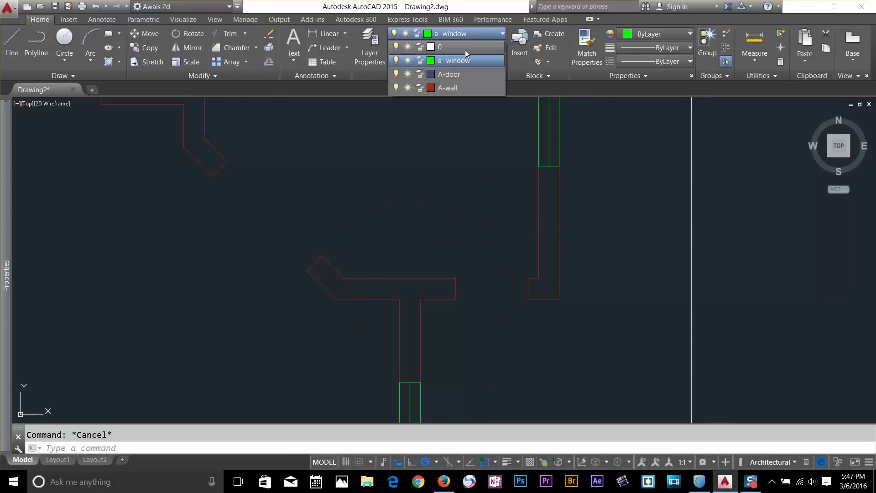
left_click(452, 75)
Draw the door leaf as a closed polyline 2.6' long and 1" thick, going up from the midpoint of the doorway's right jamb
type("pl")
key("Return")
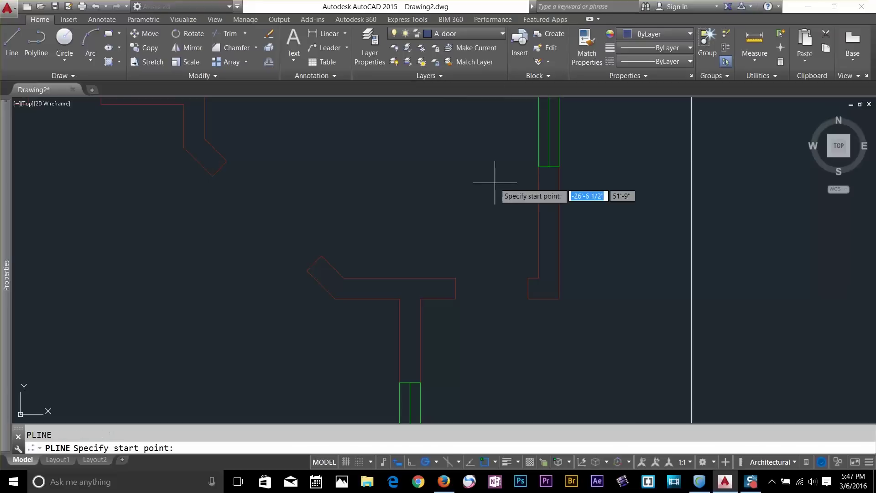
left_click(528, 289)
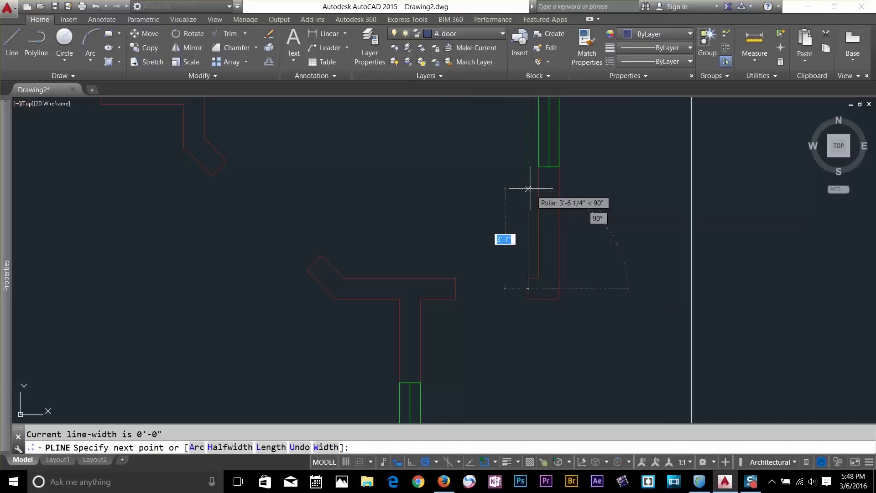
type("2.6")
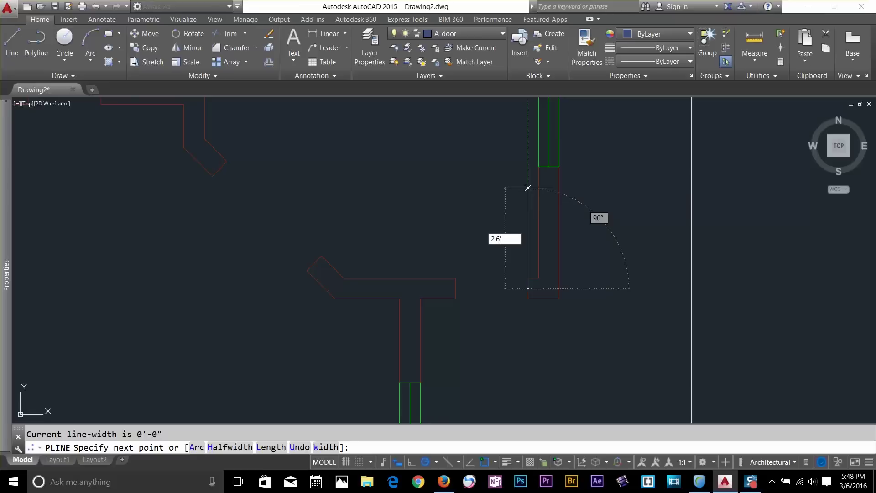
key("Return")
scroll(530, 187, "up", 2)
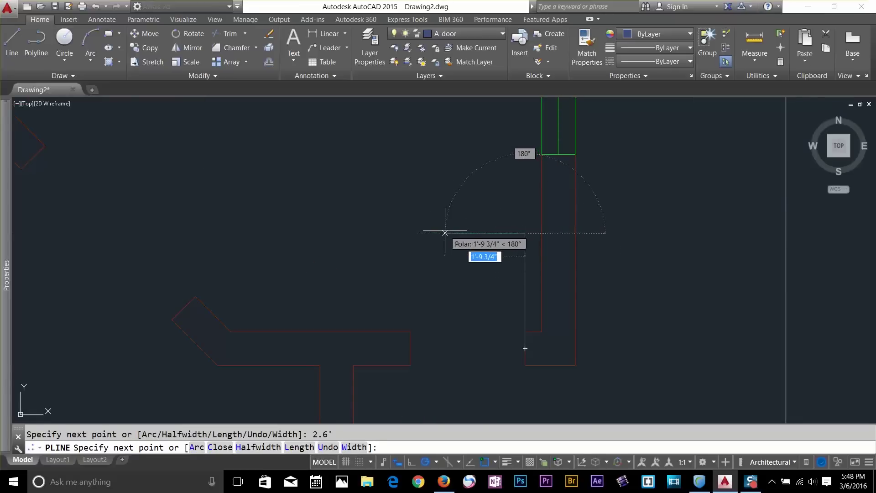
type("1")
key("Return")
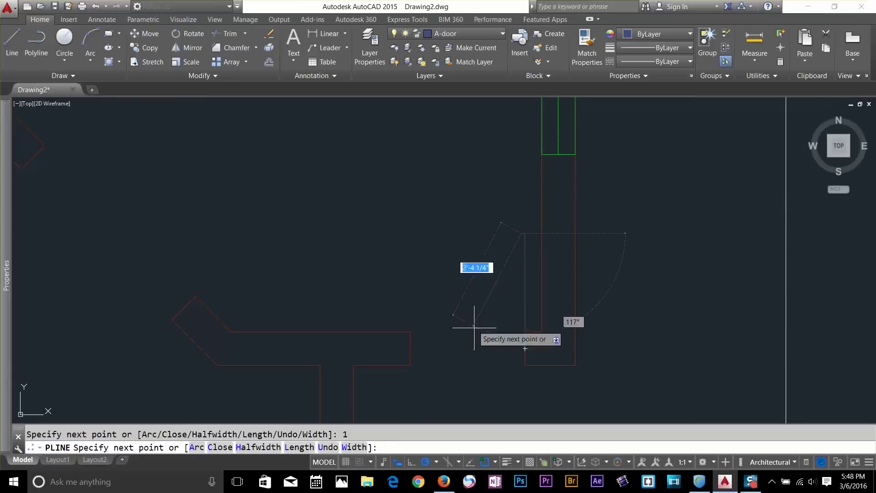
type("2.6")
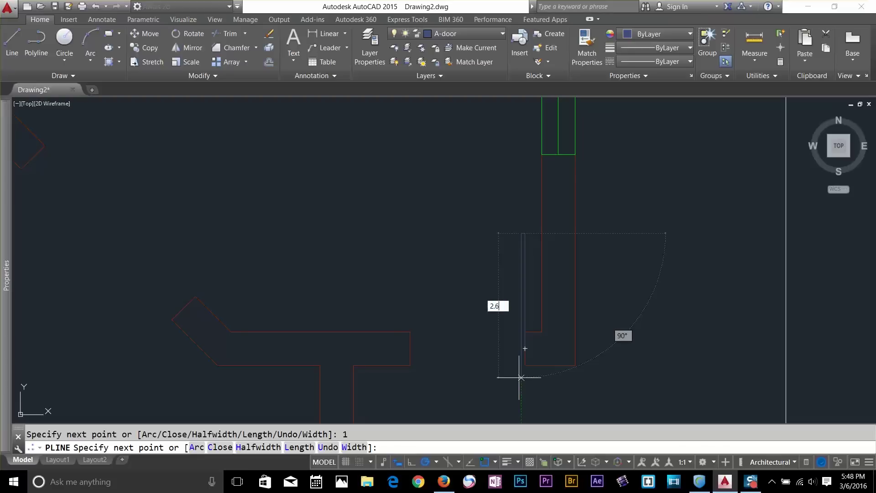
type("'")
key("Return")
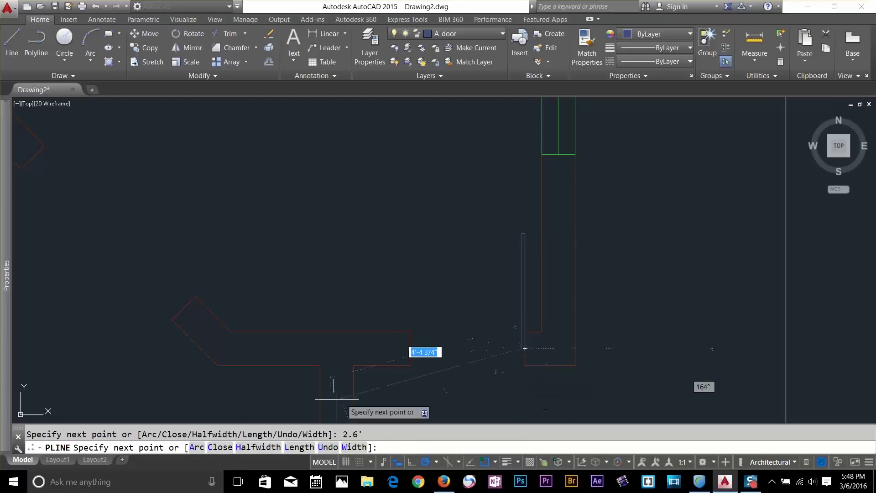
left_click(215, 447)
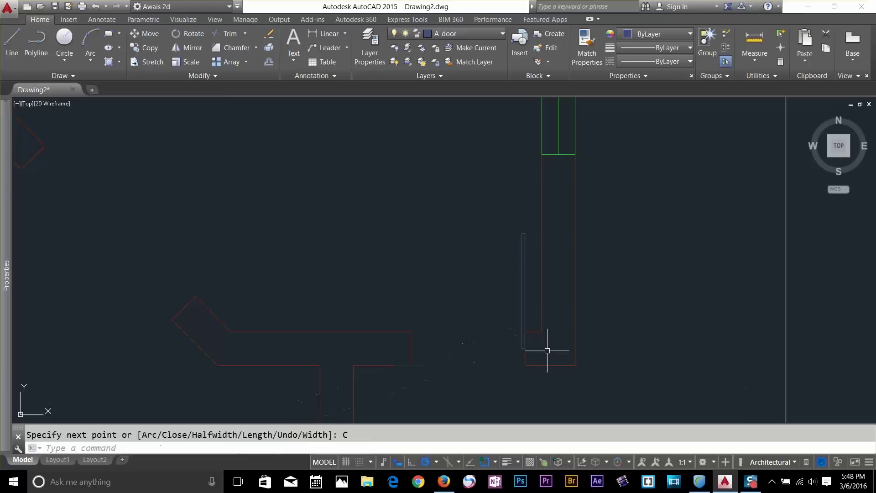
key("Escape")
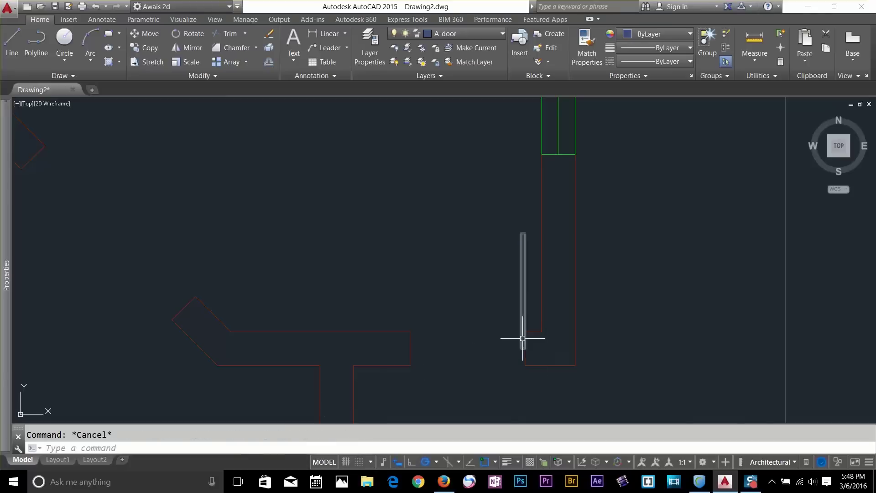
Draw the door swing as a three-point arc through the leaf's two top corners, ending at the opposite jamb's midpoint
left_click(94, 61)
left_click(95, 81)
scroll(503, 224, "up", 2)
left_click(533, 242)
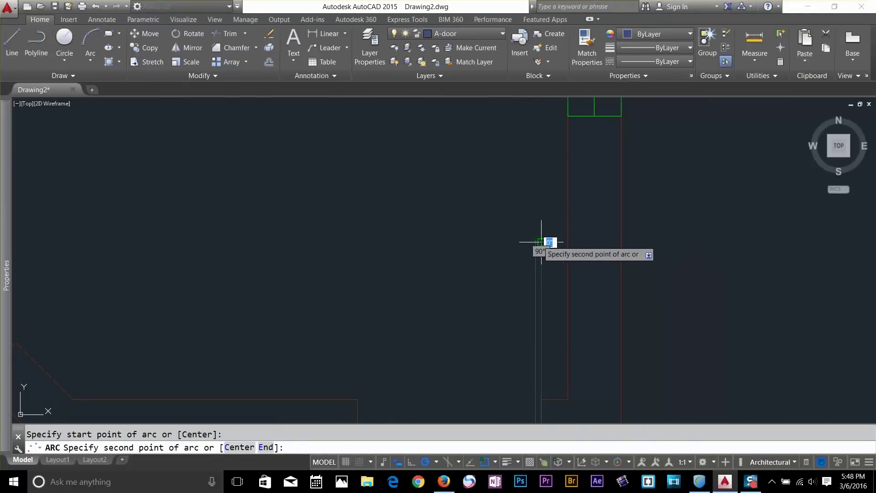
scroll(536, 241, "up", 3)
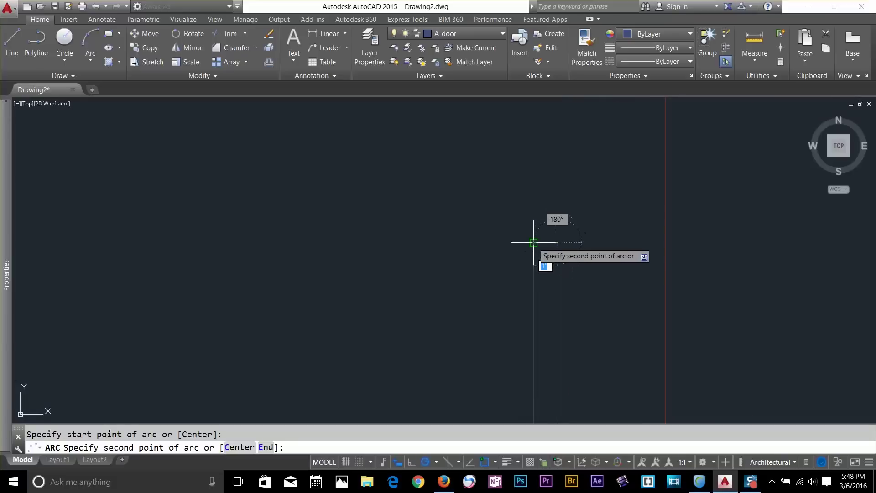
left_click(534, 242)
scroll(490, 261, "down", 2)
scroll(491, 260, "down", 2)
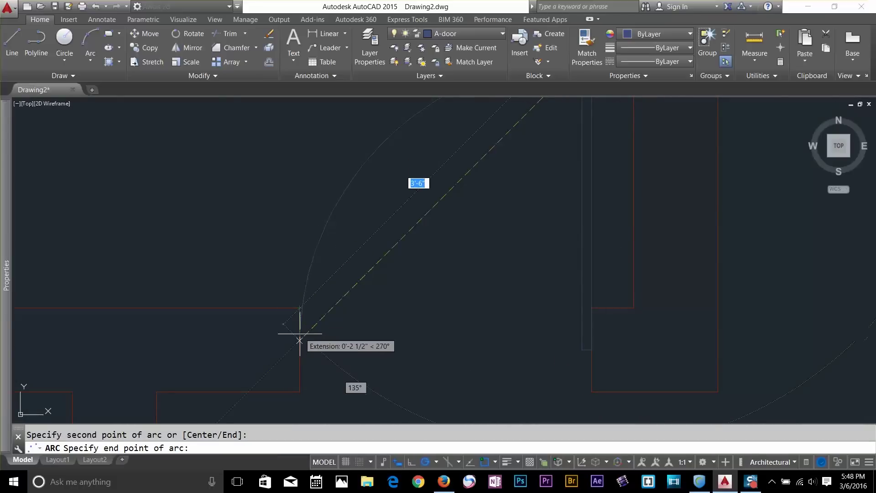
left_click(299, 350)
key("Return")
key("Escape")
scroll(499, 343, "down", 3)
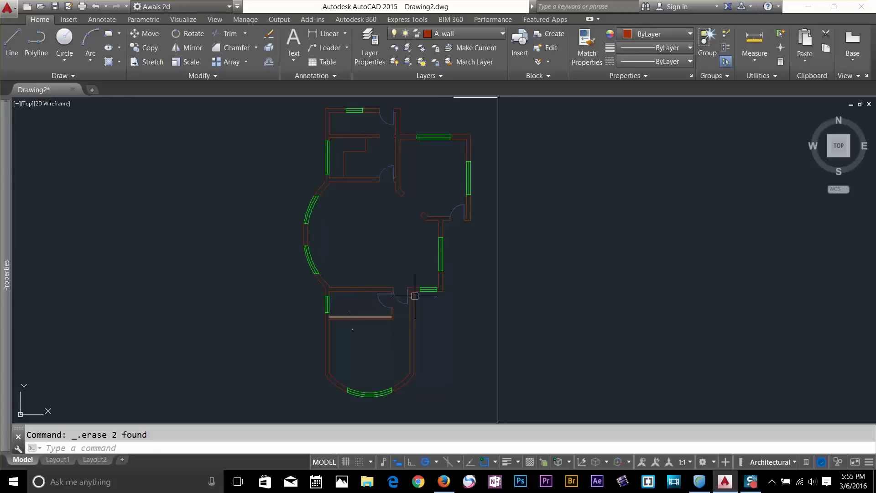
Erase the leftover construction lines on layer 0 beside and below the floor plan
middle_click_drag(527, 238, 547, 250)
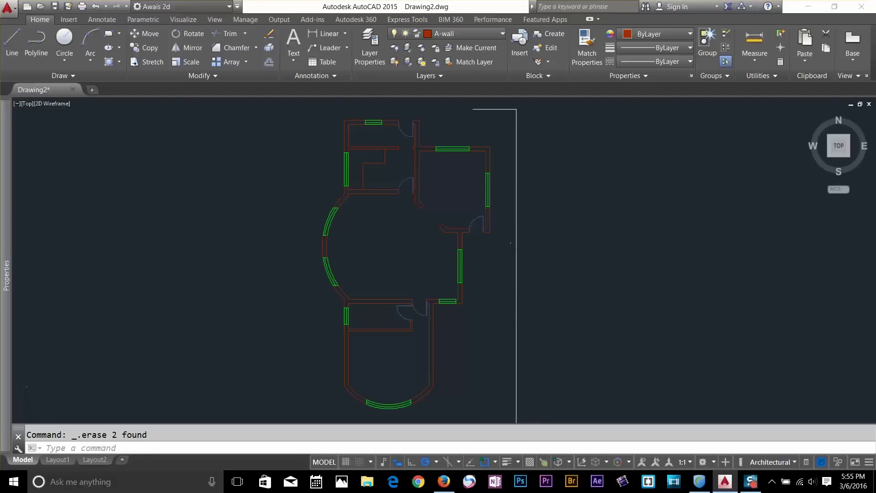
scroll(538, 190, "down", 3)
left_click(533, 180)
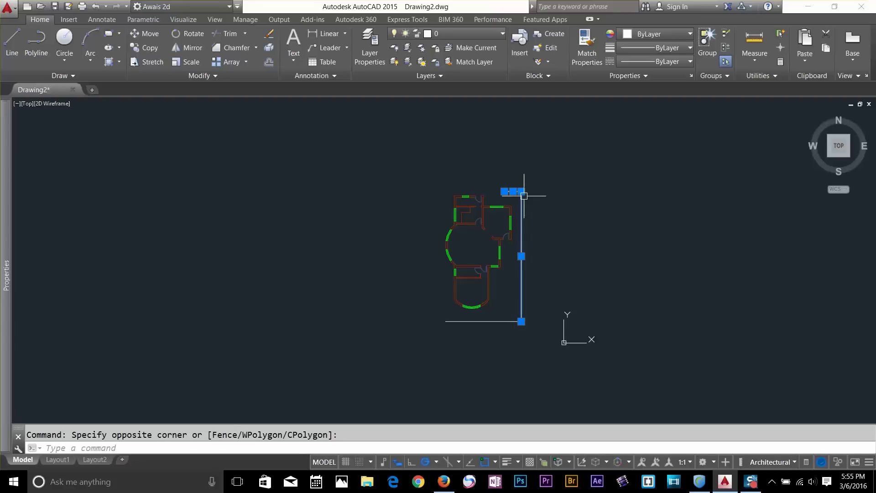
key("Delete")
left_click(513, 322)
key("Delete")
scroll(522, 235, "up", 2)
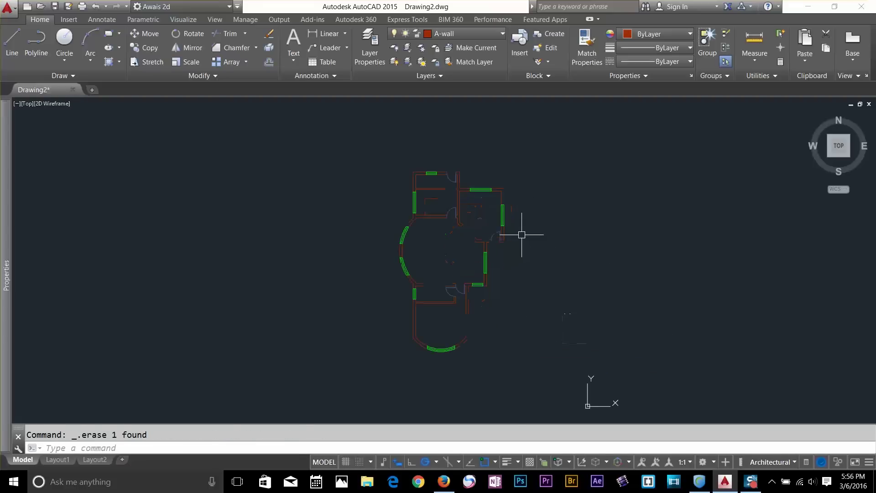
scroll(497, 266, "up", 2)
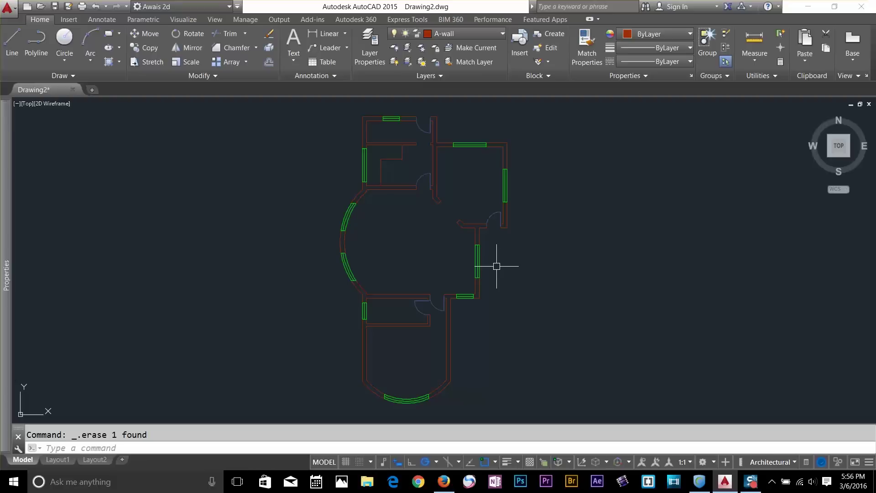
Open the tool palettes and place a toilet block against the bottom wall of the small room below the curved hall
key("Escape")
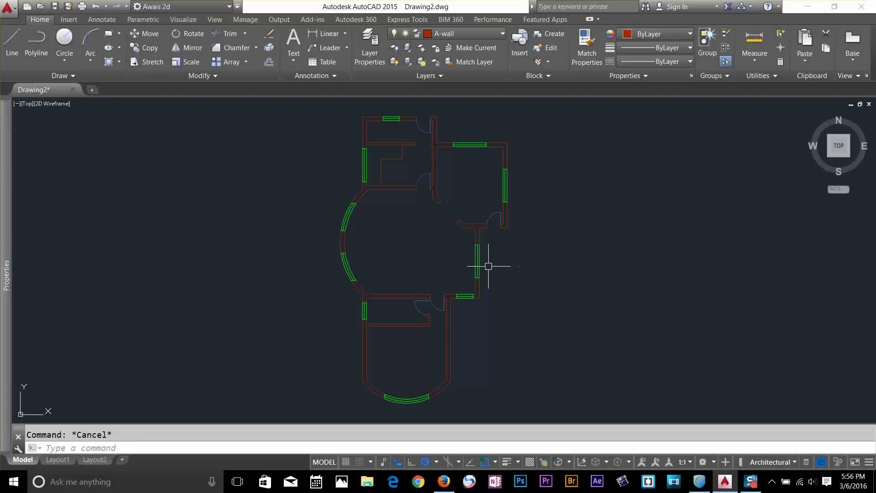
type("tool")
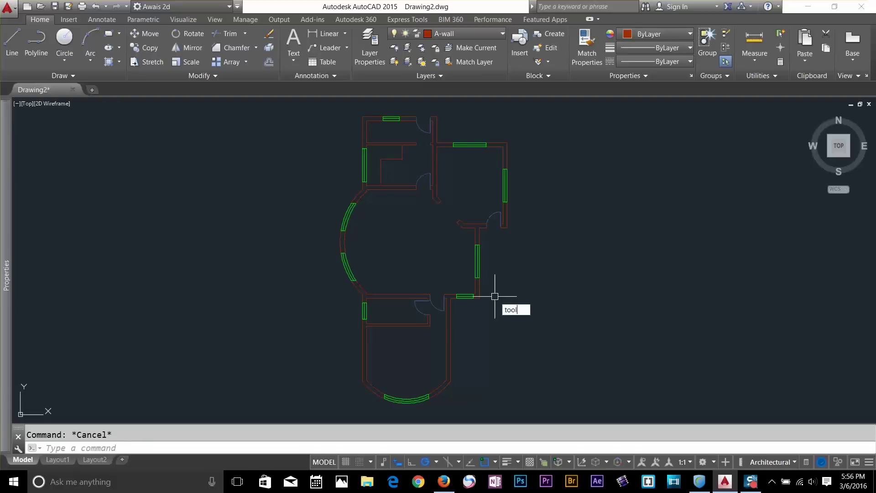
type("p")
key("Return")
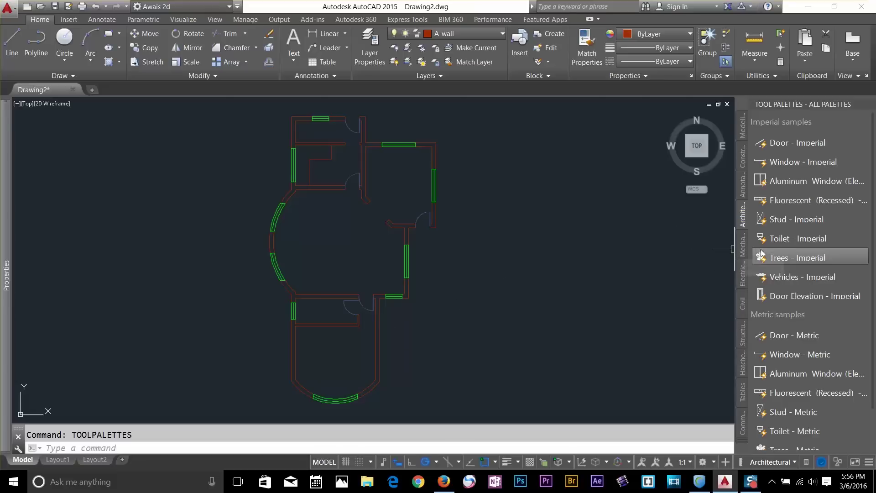
left_click_drag(341, 294, 335, 315)
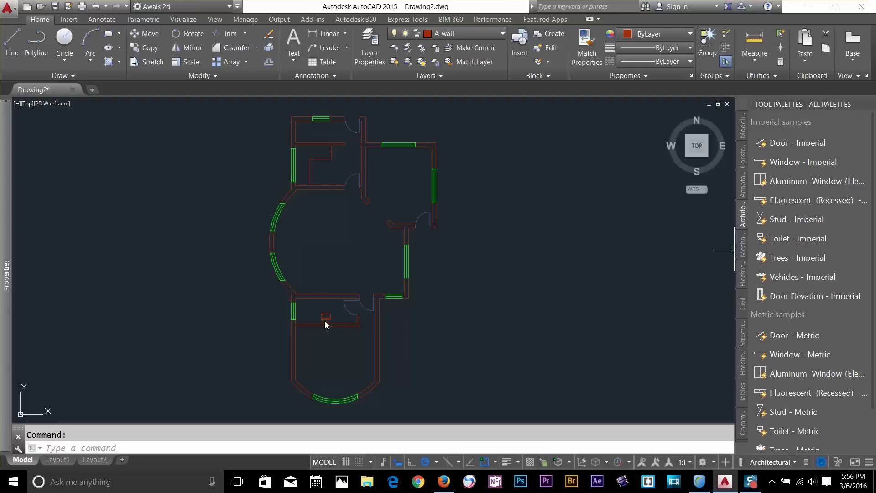
scroll(324, 321, "up", 5)
scroll(607, 297, "down", 3)
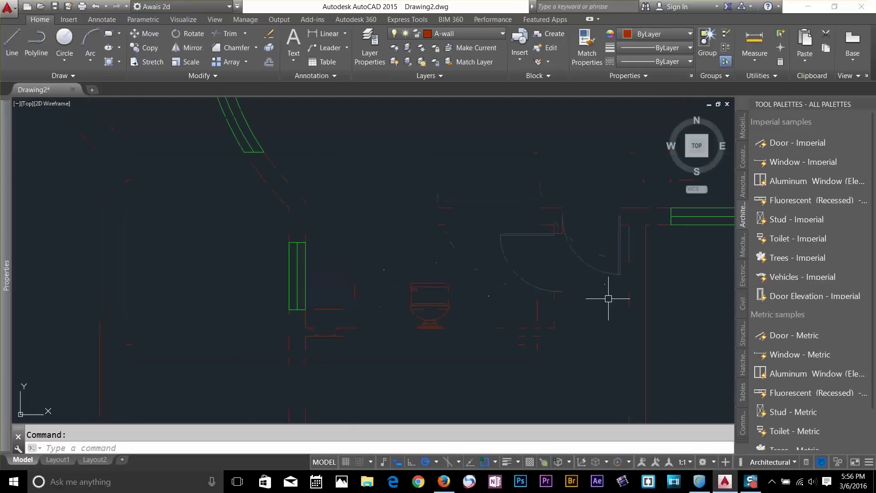
key("Escape")
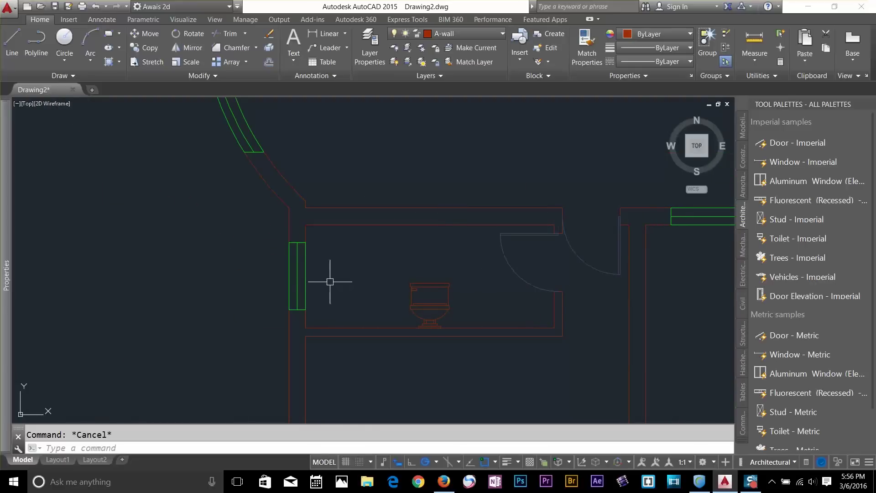
type("l")
key("Return")
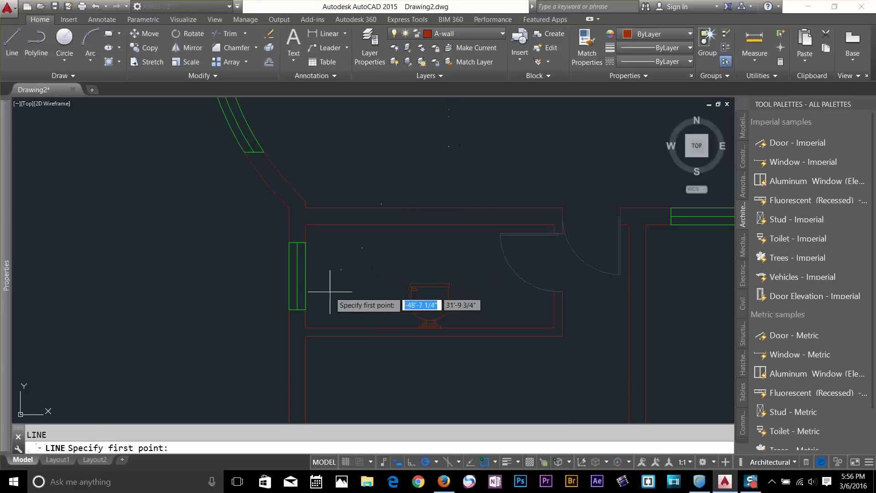
key("Escape")
Offset the small room's bottom and left inner wall lines 2.5' into the room
type("o")
key("Return")
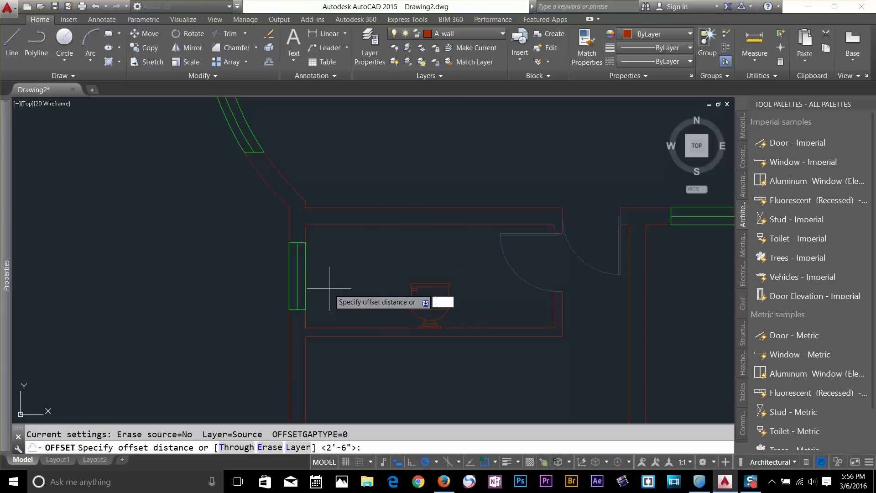
type("2.5")
key("Return")
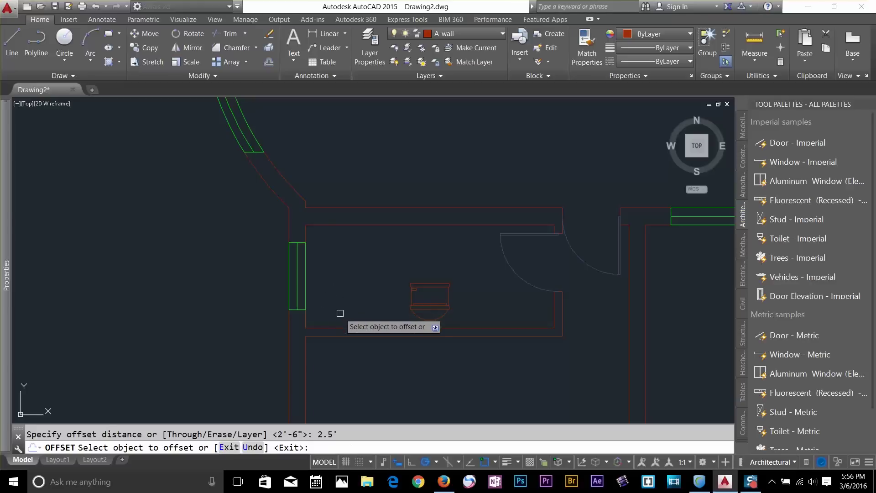
left_click(345, 327)
left_click(350, 291)
left_click(304, 322)
left_click(360, 331)
key("Escape")
Extend the vertical offset line up to the horizontal one and trim the horizontal line beyond it, closing a square in the lower-left corner
type("ex")
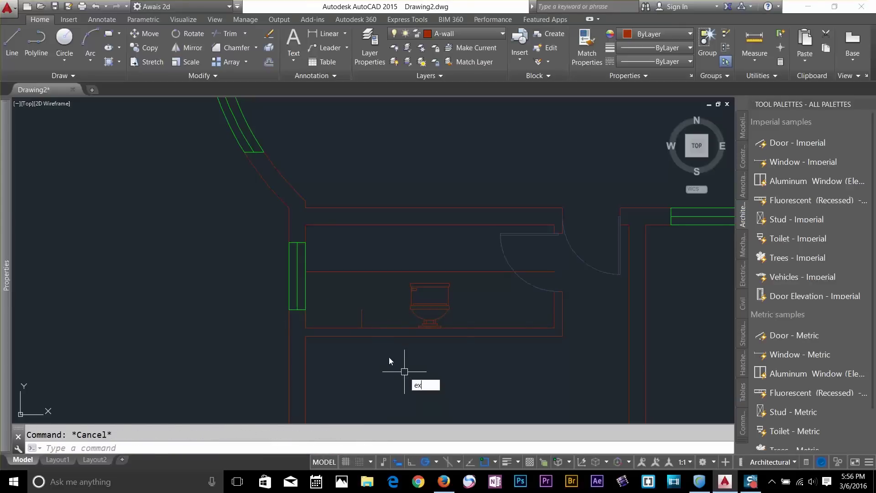
key("Return")
key("Return")
left_click(361, 313)
key("Escape")
type("tr")
key("Return")
key("Return")
left_click(398, 260)
left_click(391, 287)
key("Escape")
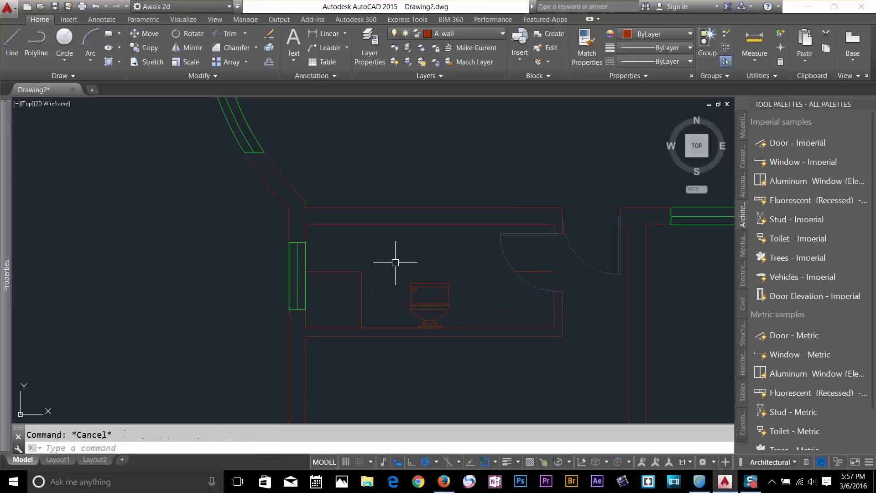
scroll(389, 263, "up", 4)
scroll(385, 266, "down", 2)
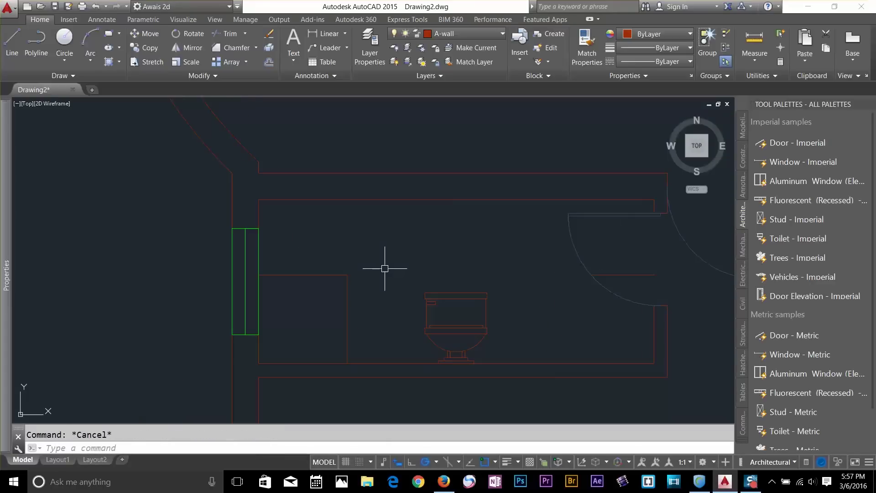
type("rec")
key("Return")
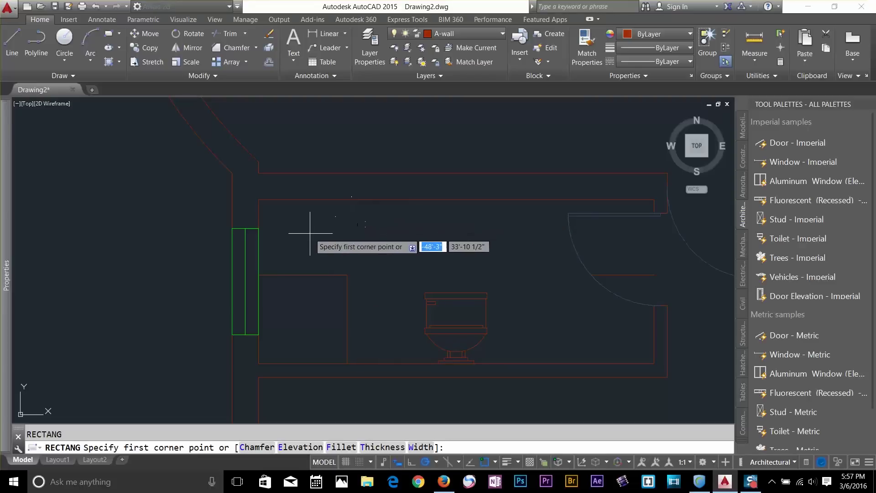
key("Escape")
Draw a vertical line from the corner square's upper-right corner to the room's top wall and regenerate the drawing
type("l")
key("Return")
left_click(347, 275)
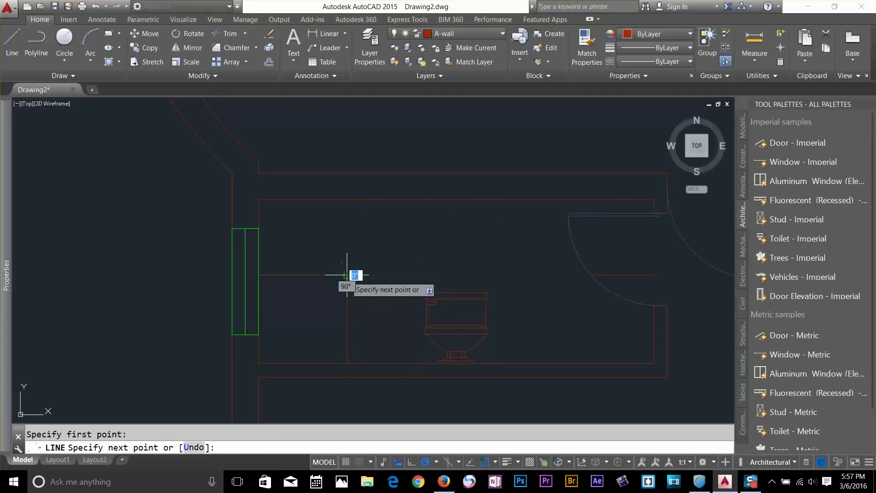
left_click(347, 199)
key("Escape")
scroll(284, 240, "up", 4)
type("re")
key("Return")
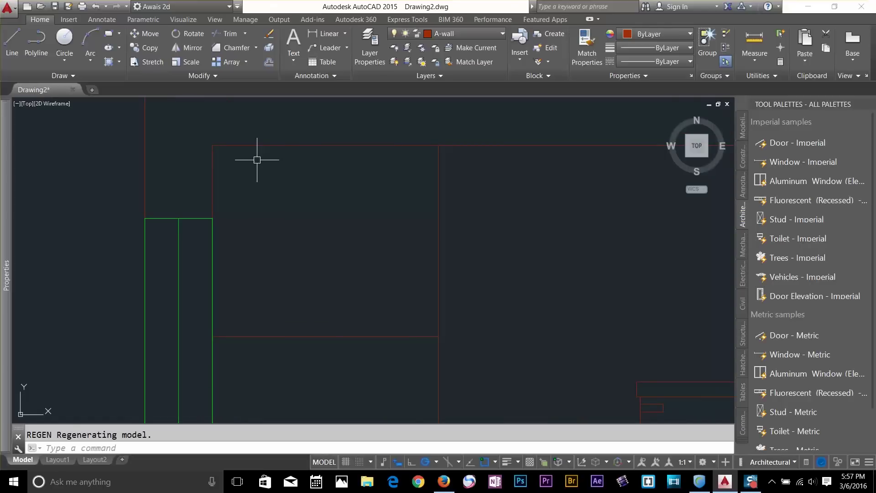
Draw a basin rectangle about 1'-11" square inside the room's upper-left compartment
key("Escape")
type("rec")
key("Return")
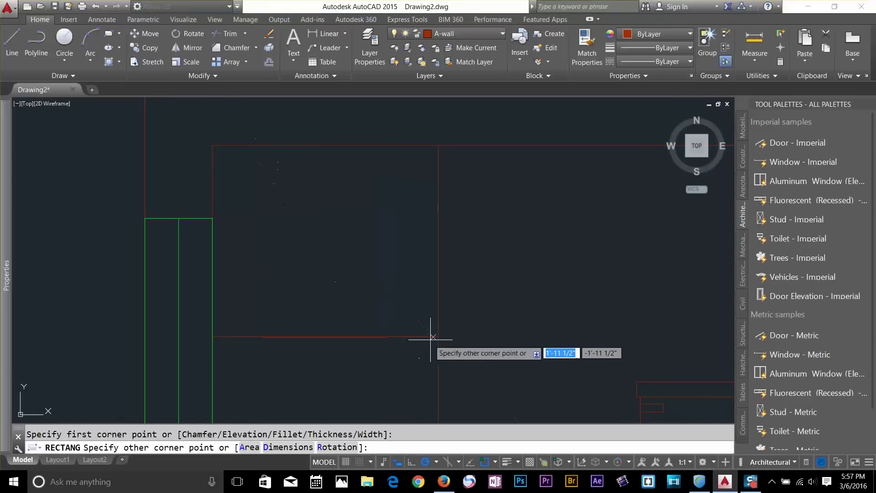
left_click(427, 330)
key("Escape")
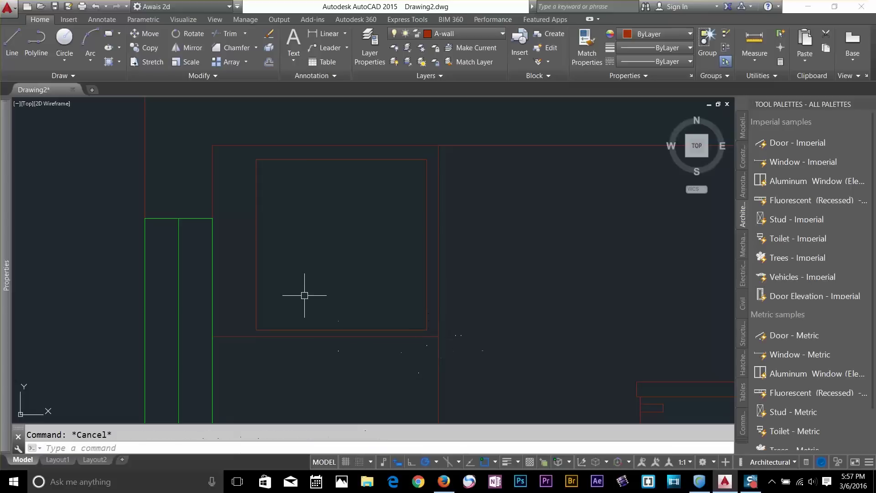
scroll(325, 275, "up", 3)
type("rec")
key("Return")
scroll(342, 243, "down", 4)
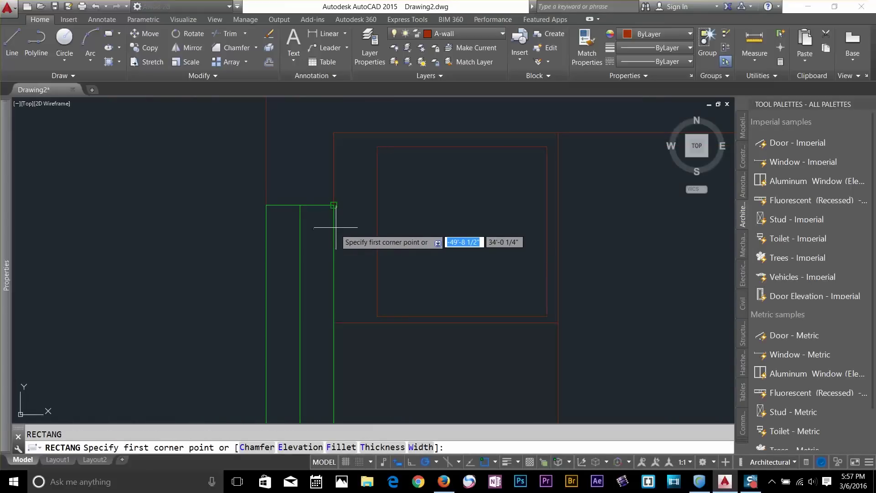
key("Escape")
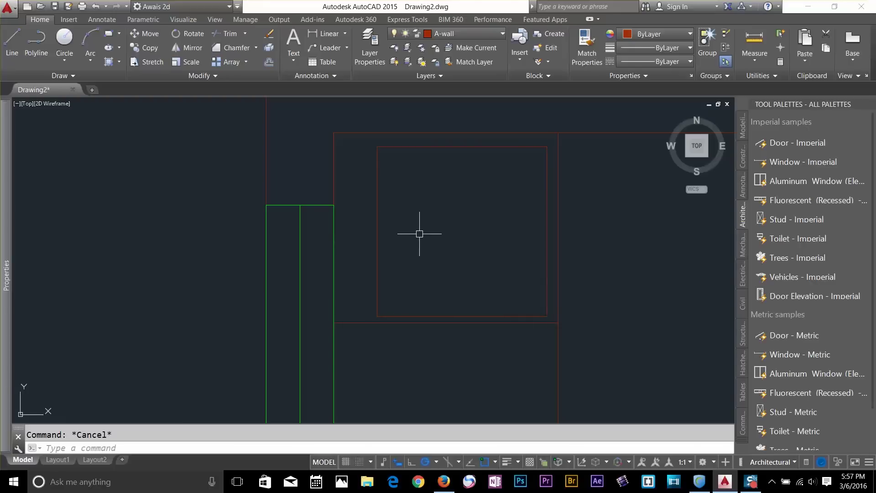
Draw a small faucet rectangle inside the basin, starting from the midpoint of its left edge
key("Return")
left_click(377, 231)
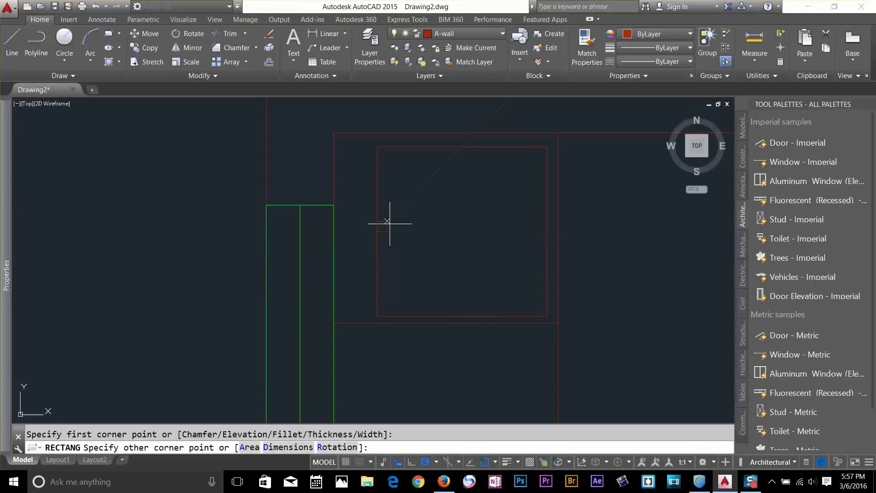
left_click(415, 200)
key("Escape")
scroll(438, 210, "up", 2)
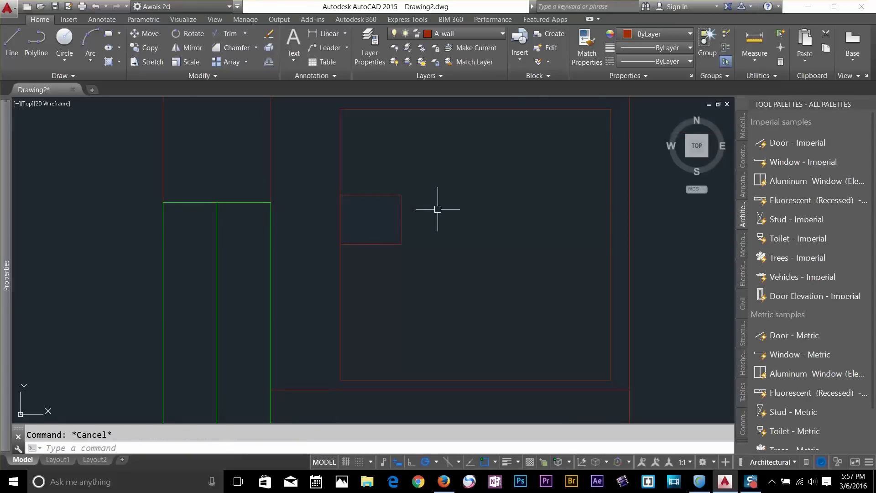
Draw a narrower spout rectangle overlapping the right edge of the small faucet rectangle
type("rec")
key("Return")
key("Return")
scroll(397, 201, "up", 2)
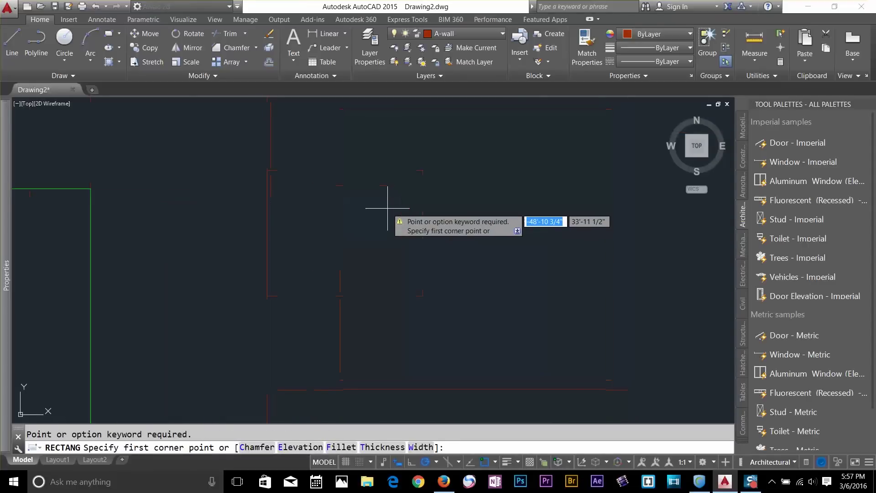
left_click(387, 209)
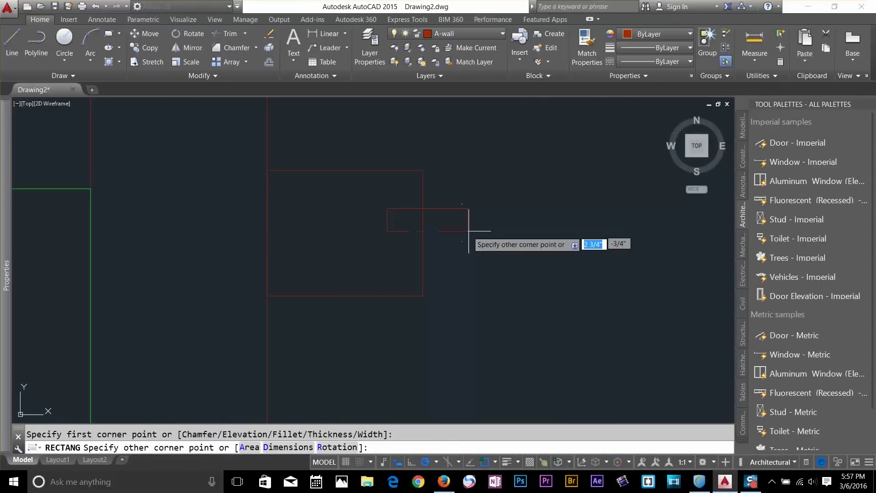
left_click(496, 255)
key("Escape")
key("Return")
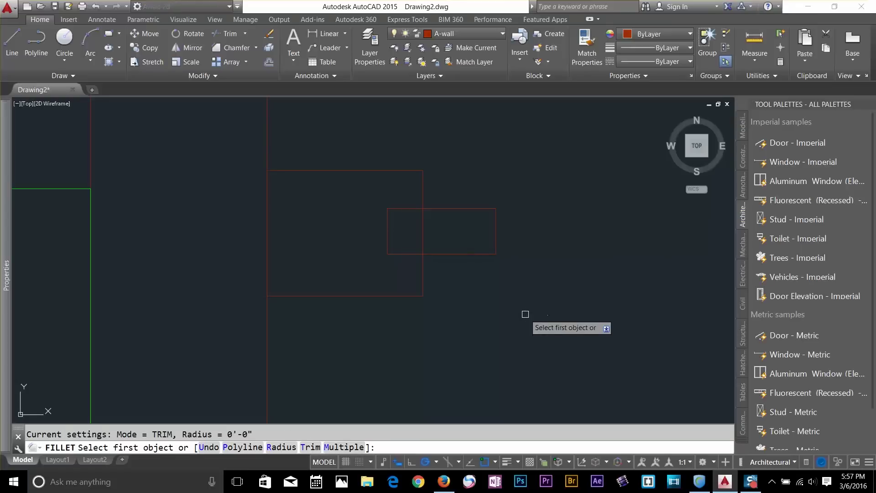
type("1")
key("Return")
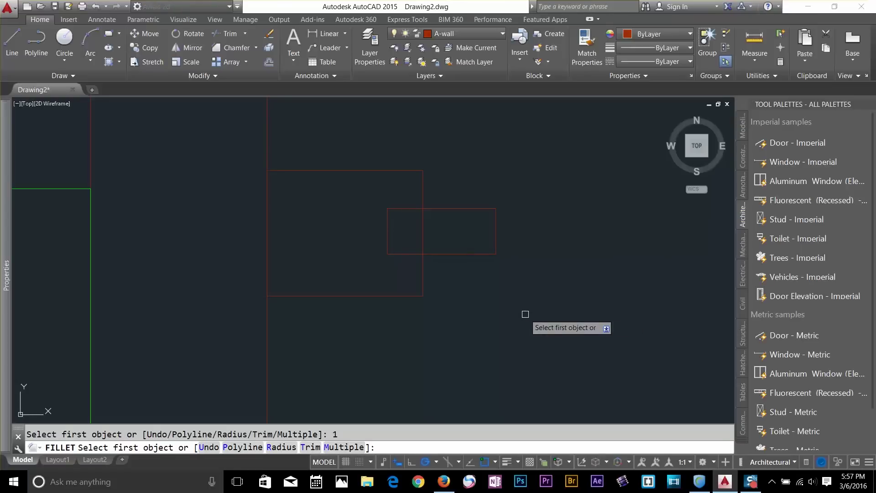
left_click(477, 209)
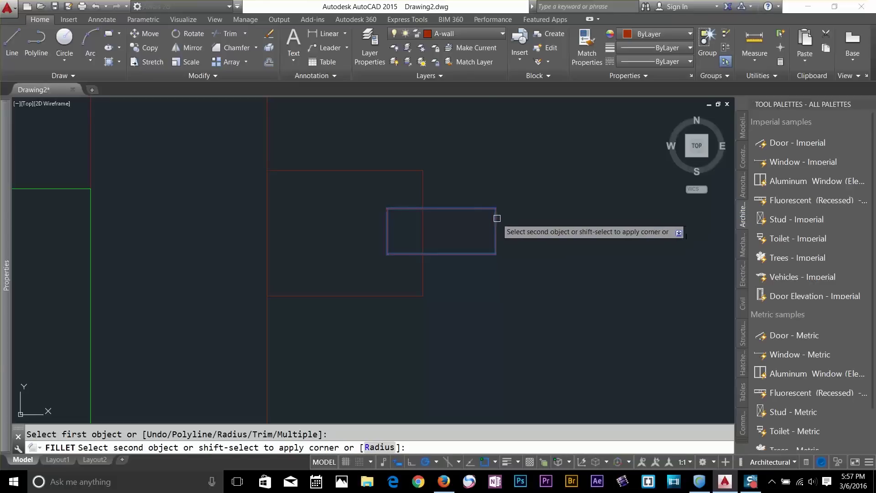
key("Escape")
Fillet the spout rectangle's upper-right corner with a 1" radius
type("f")
key("Return")
type("r")
key("Return")
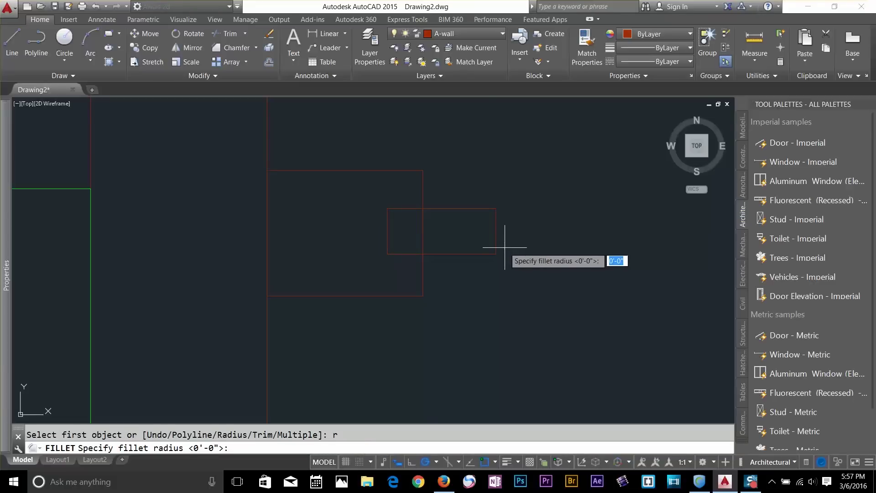
type("1")
key("Return")
left_click(479, 208)
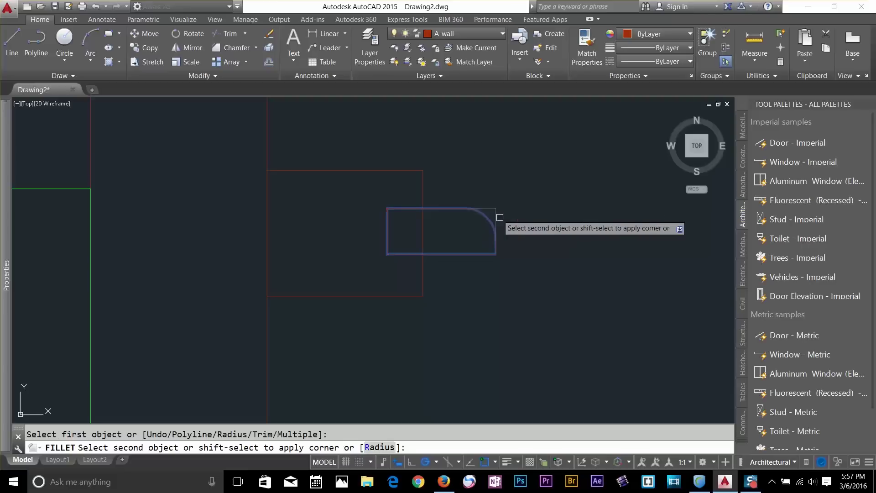
left_click(497, 230)
Try to fillet the spout rectangle's lower-right corner with the same 1" radius
key("Return")
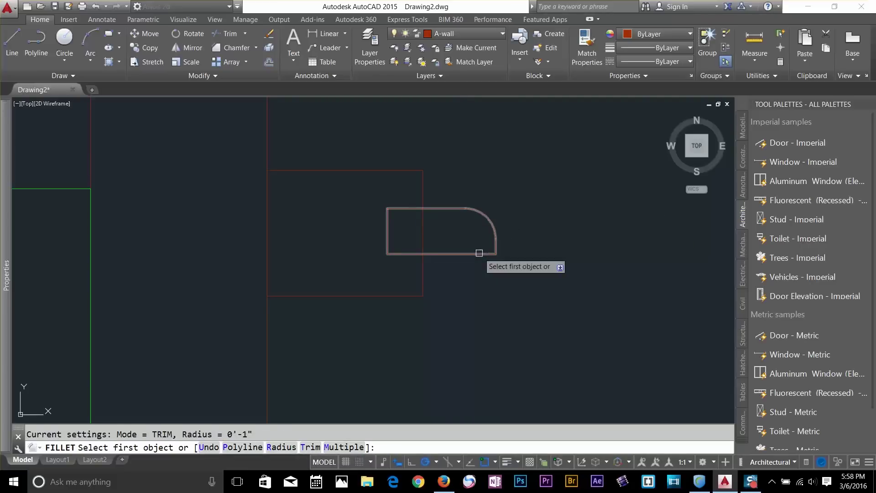
left_click(474, 254)
left_click(499, 240)
key("Escape")
key("Escape")
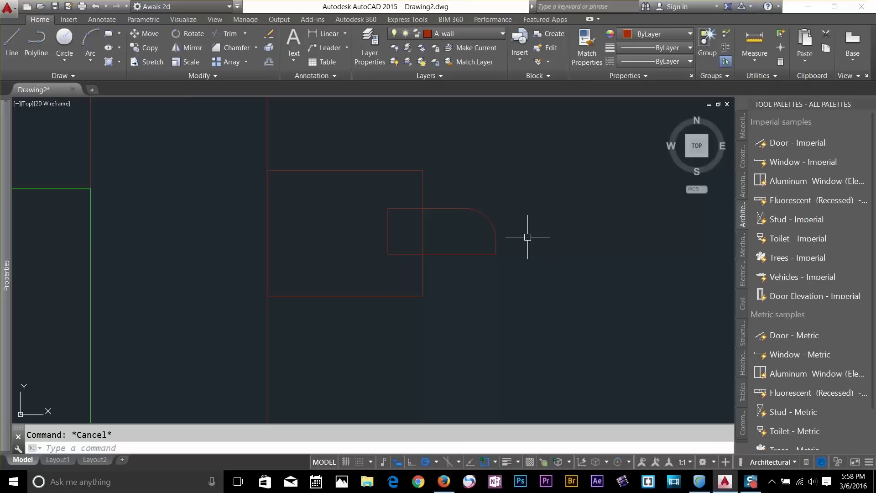
Draw an arc from the spout rectangle's upper edge through the midpoint of its right edge to its lower edge
type("arc")
key("Return")
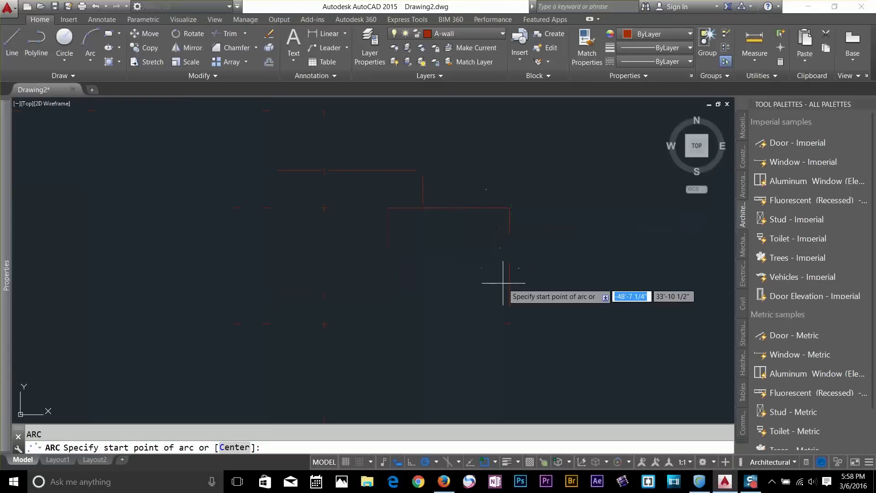
right_click(497, 273, "shift")
left_click(520, 241)
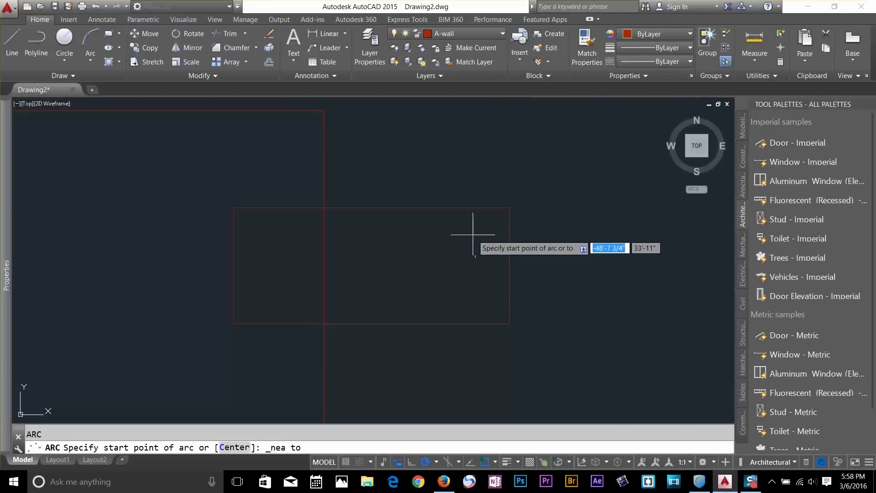
left_click(471, 209)
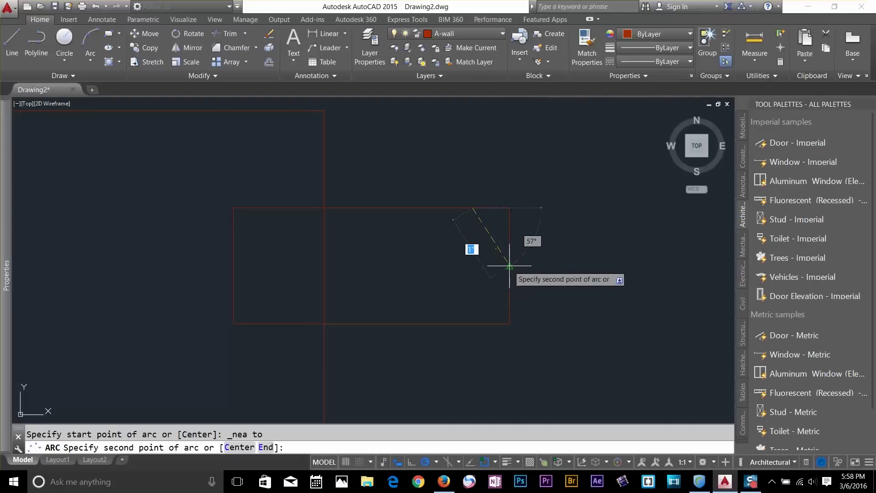
left_click(496, 280)
right_click(477, 324, "shift")
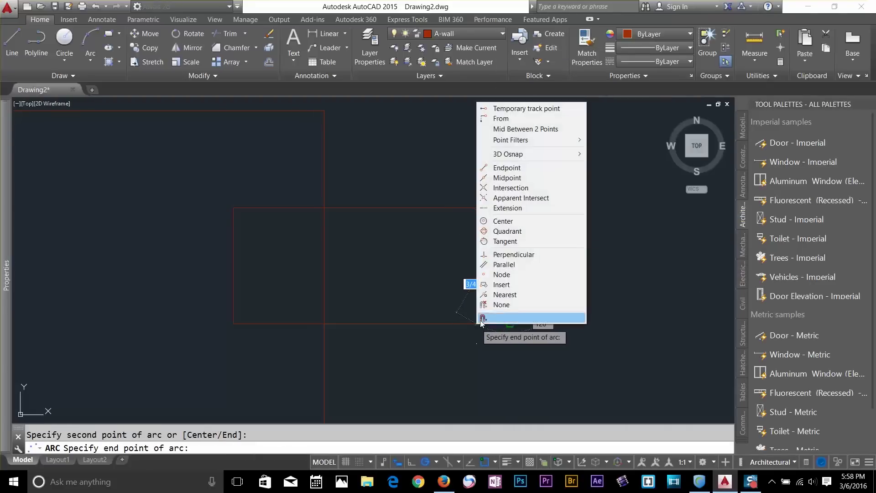
left_click(507, 293)
left_click(483, 323)
key("Return")
key("Escape")
Explode the spout rectangle and delete its straight right edge
left_click(517, 223)
left_click(511, 222)
left_click(512, 221)
key("Escape")
type("x")
key("Return")
left_click(509, 224)
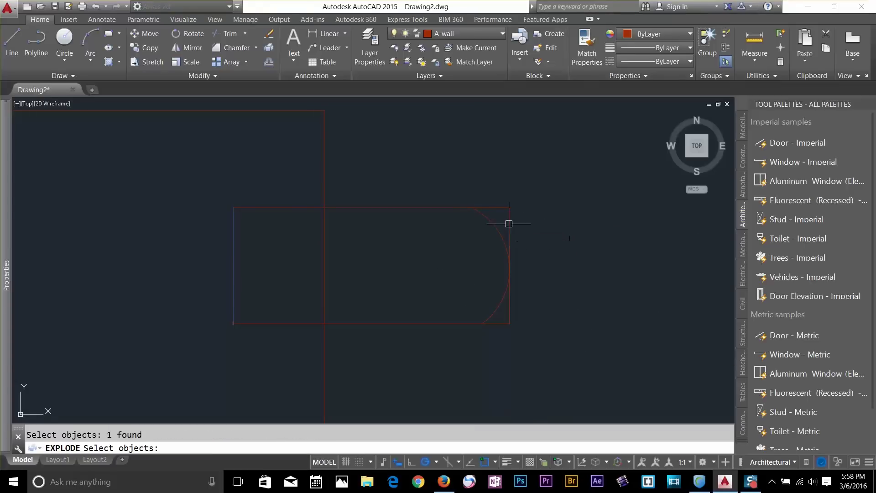
key("Escape")
left_click(526, 222)
left_click(505, 319)
key("Delete")
Trim the ends of the spout's upper and lower edges that extend past the arc
type("tr")
key("Return")
key("Return")
left_click(517, 191)
left_click(512, 211)
left_click(512, 201)
left_click(504, 213)
left_click(516, 330)
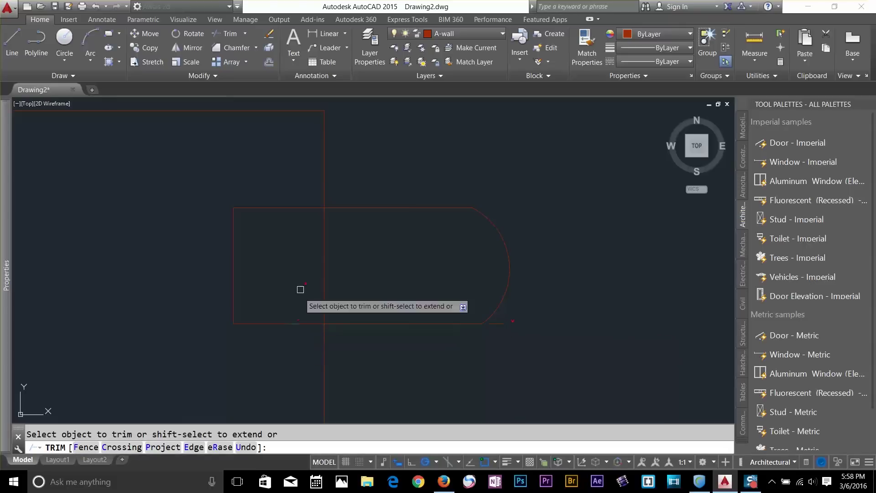
scroll(446, 320, "down", 5)
key("Escape")
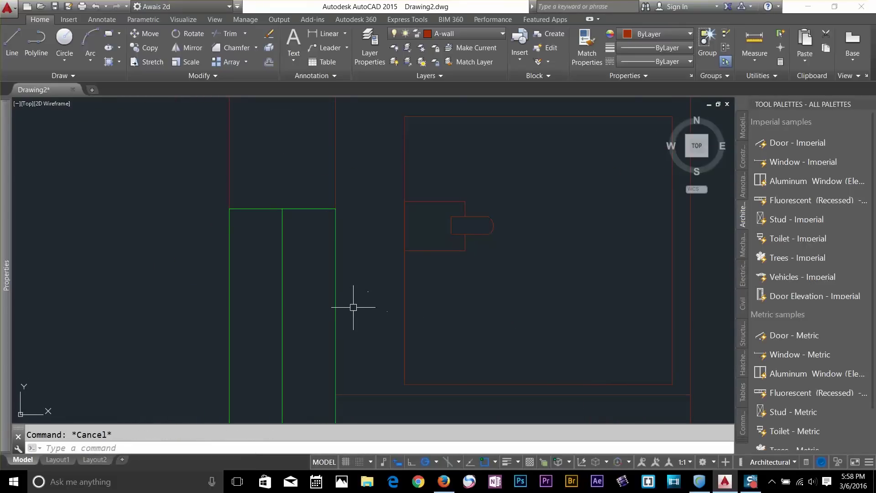
Move the whole faucet to the left so that it straddles the basin's left edge
type("m")
key("Return")
left_click(491, 186)
left_click(428, 284)
key("Return")
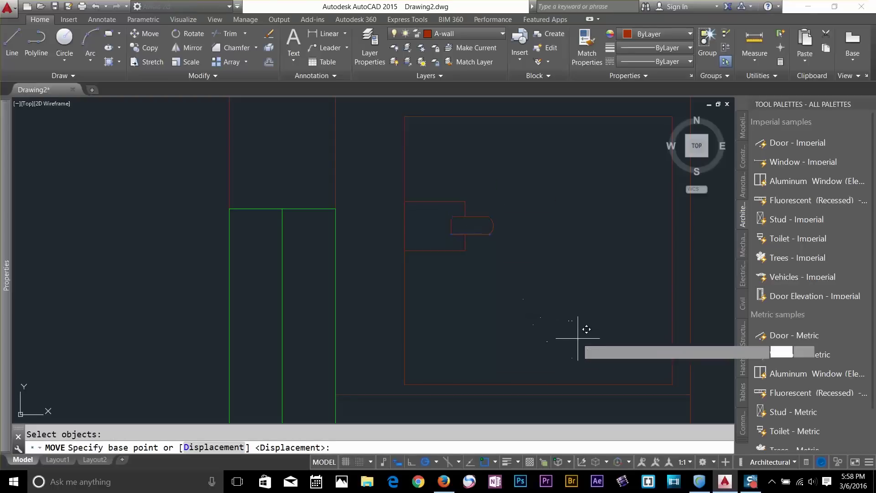
left_click(579, 338)
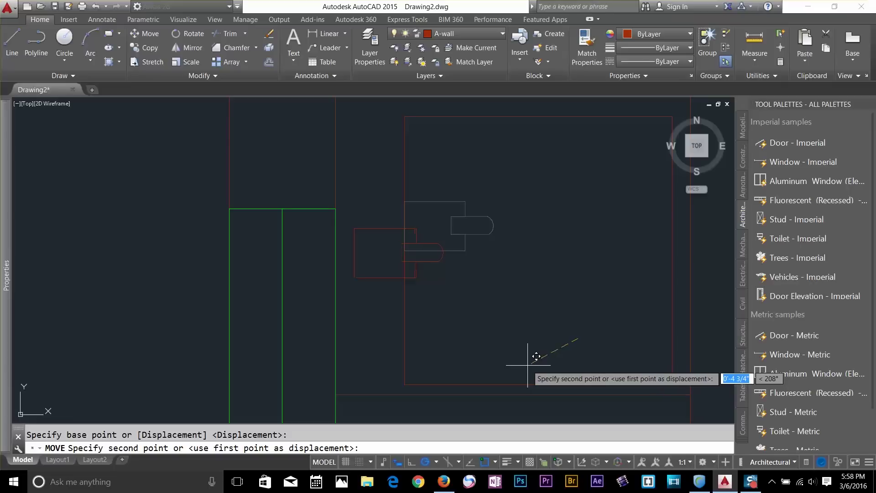
key("Escape")
scroll(437, 264, "up", 4)
type("tr")
key("Return")
key("Return")
key("Escape")
type("tr")
key("Return")
key("Return")
key("Escape")
Trim away the part of the basin's left edge that runs through the faucet
type("tr")
key("Return")
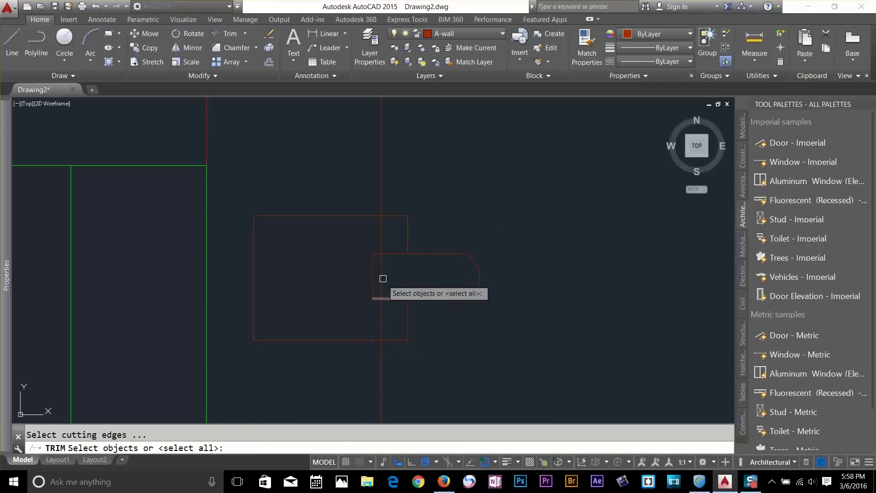
key("Return")
left_click(384, 318)
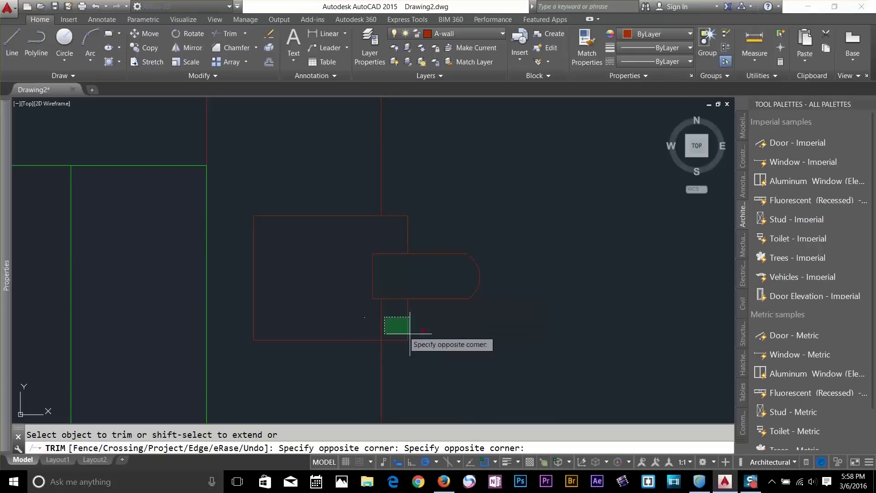
left_click(365, 327)
scroll(390, 337, "down", 8)
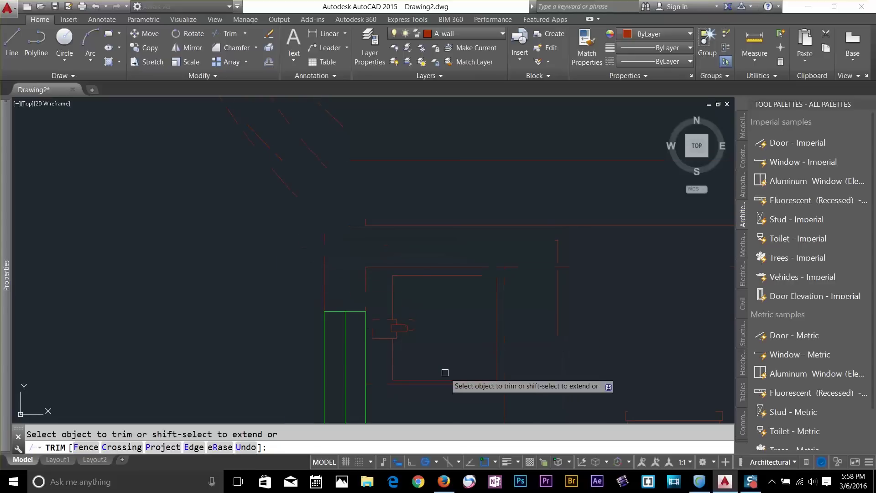
key("Escape")
Draw a small drain circle in the lower-left corner of the bathroom's corner square
scroll(459, 368, "down", 3)
middle_click_drag(456, 371, 459, 258)
scroll(454, 271, "up", 4)
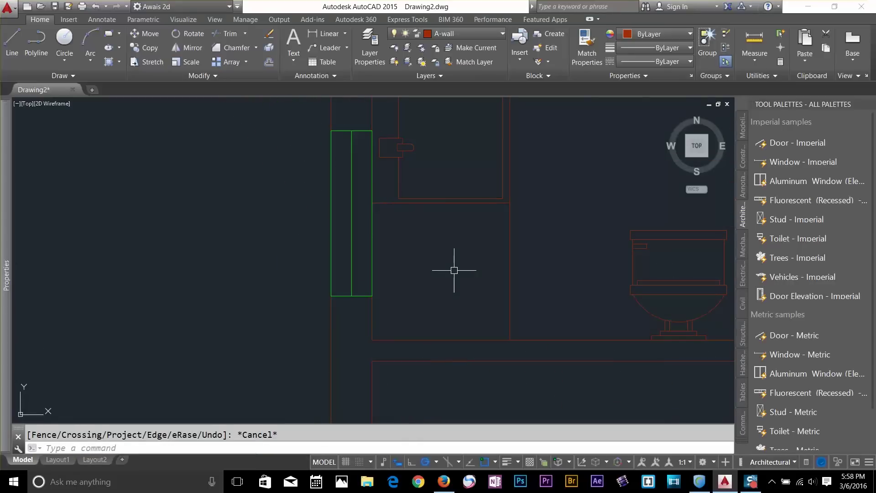
scroll(432, 299, "up", 4)
scroll(430, 297, "down", 2)
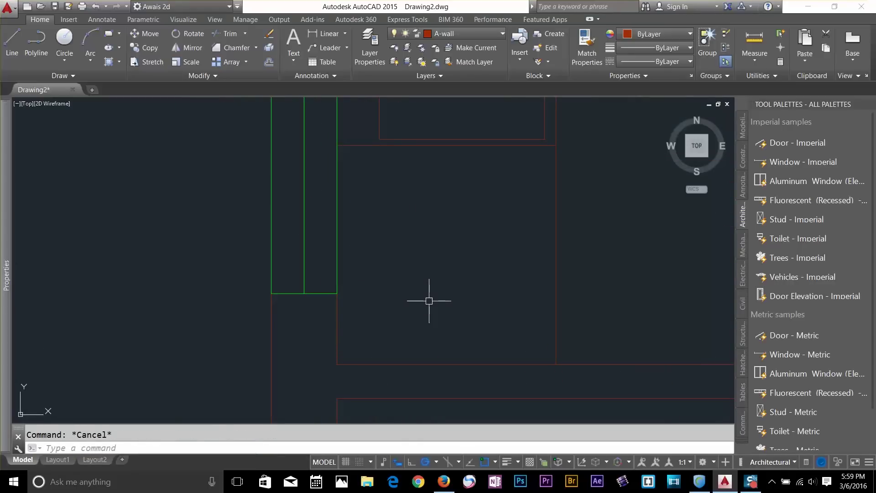
key("Return")
left_click(369, 337)
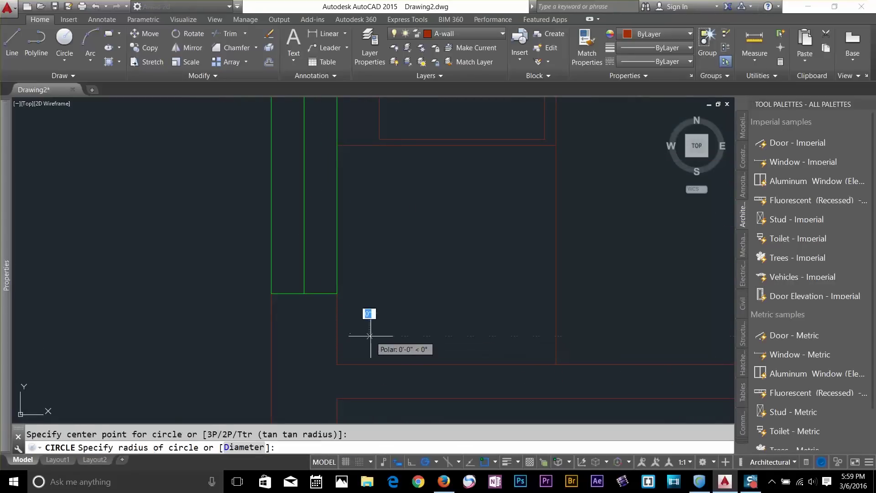
key("Escape")
Offset the curved inner wall segment above the upper curved window by 3.5' into the large room
scroll(548, 326, "down", 3)
middle_click_drag(558, 309, 297, 308)
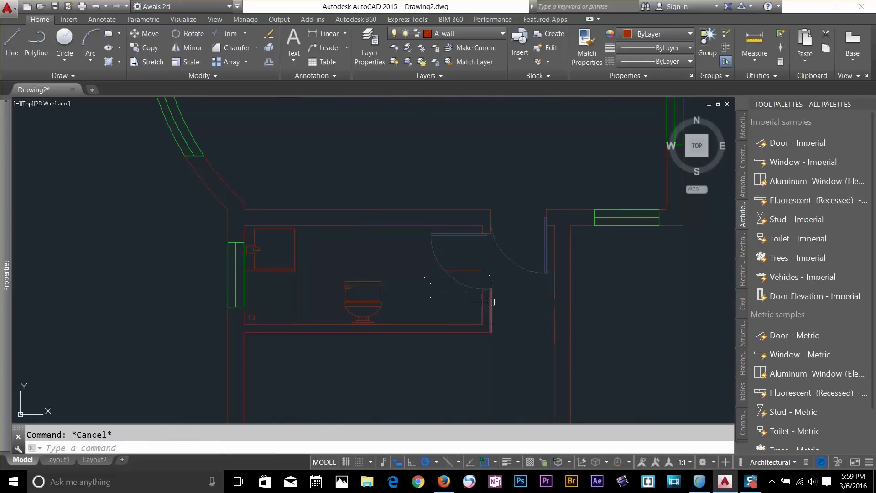
scroll(491, 301, "down", 4)
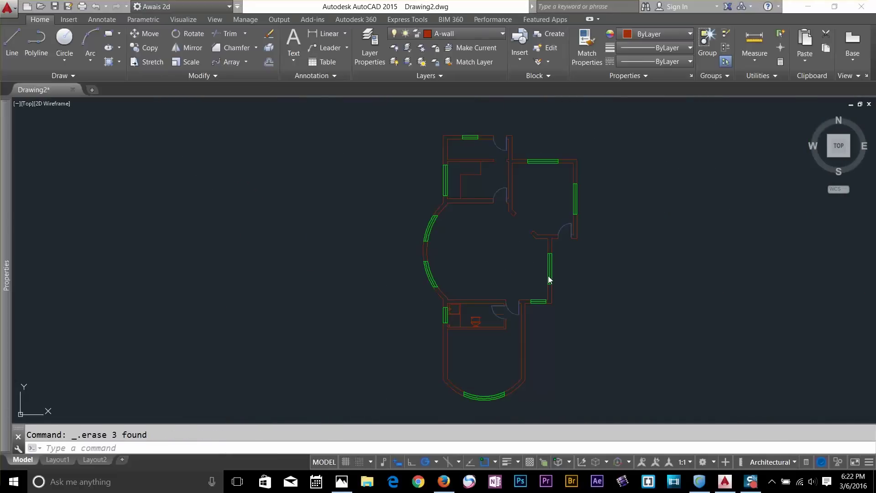
scroll(454, 215, "up", 8)
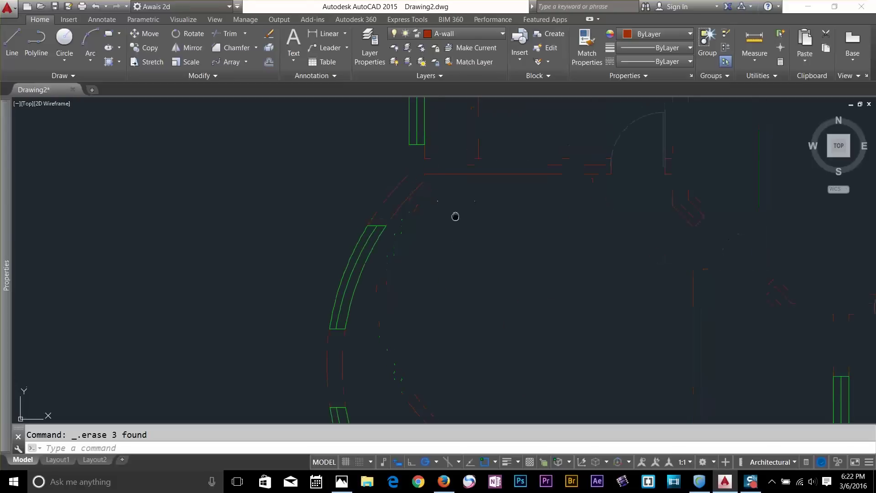
scroll(407, 237, "up", 2)
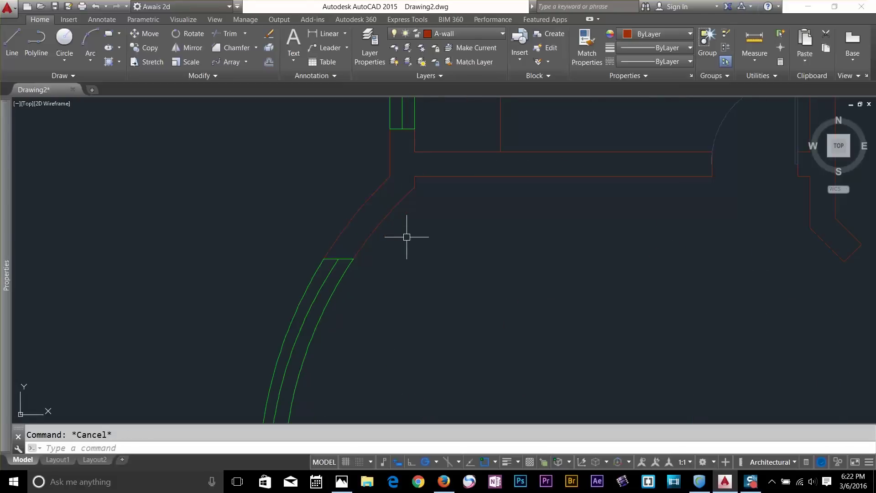
key("Return")
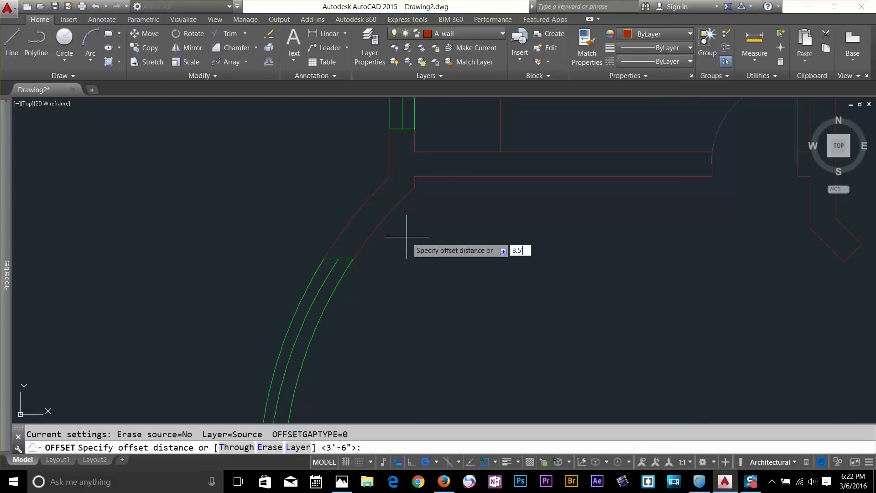
key("Return")
left_click(379, 224)
left_click(403, 251)
key("Escape")
key("Escape")
Draw a horizontal line from the upper curved window's lower inner corner into the room, past the offset arc
middle_click_drag(388, 310, 439, 177)
type("l")
key("Return")
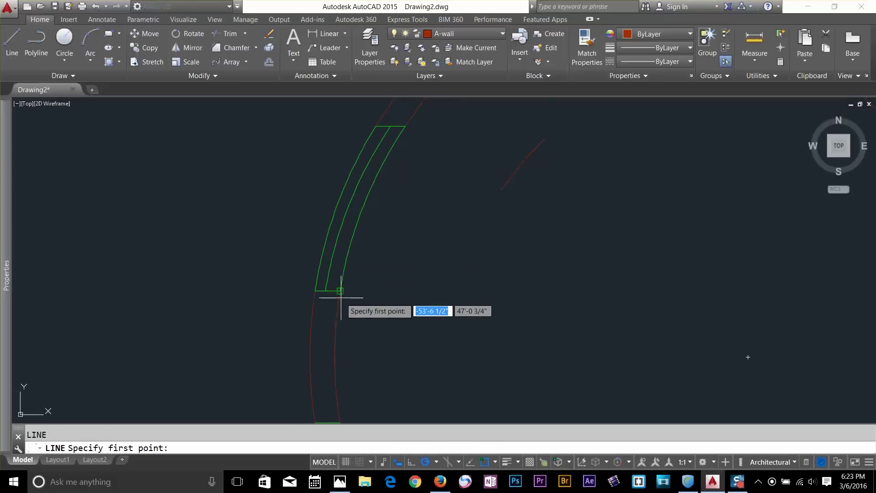
left_click(340, 290)
left_click(508, 291)
key("Return")
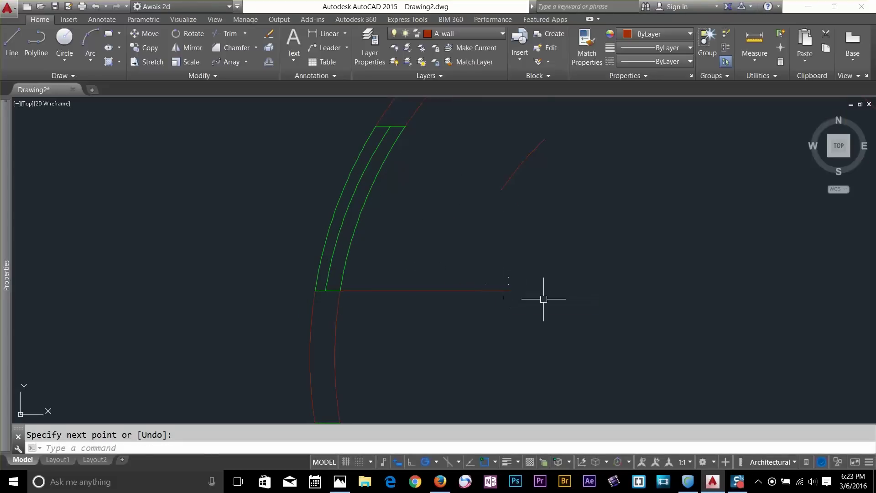
Extend the lower end of the offset arc to the horizontal line
type("ex")
key("Return")
key("Return")
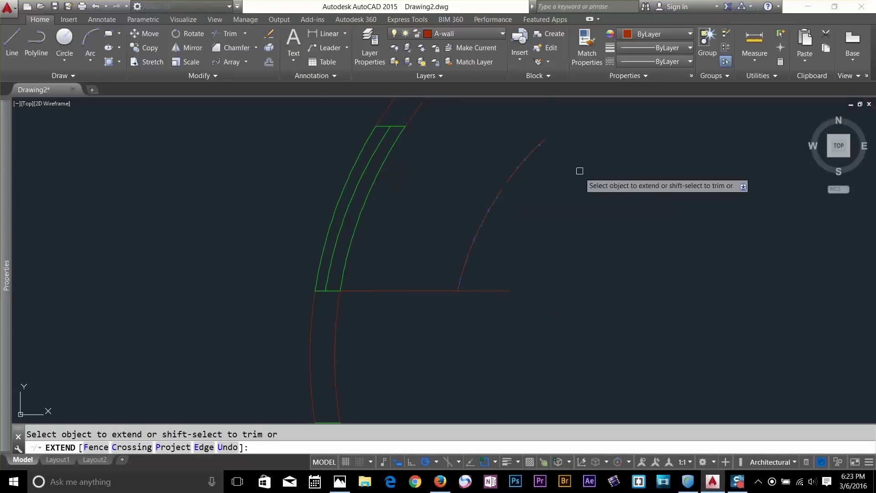
middle_click_drag(567, 200, 488, 329)
key("Escape")
Draw a diagonal line from the inner wall corner into the room, passing the upper end of the offset arc
type("l")
key("Return")
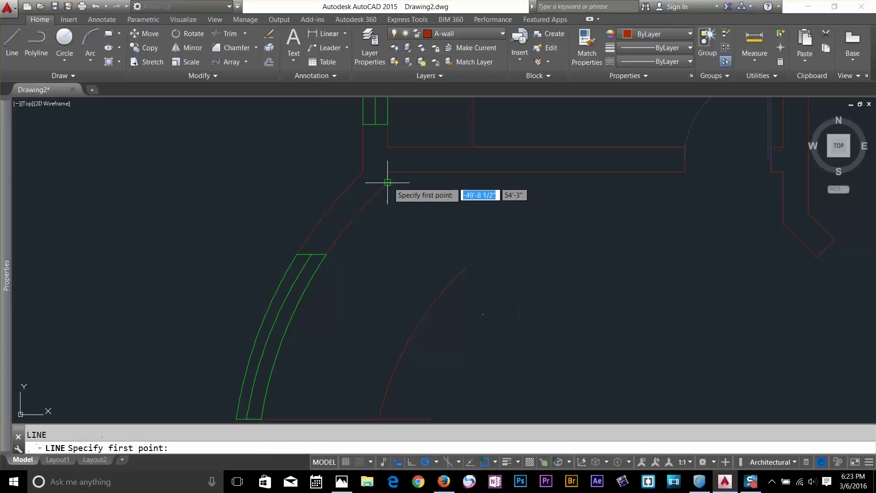
left_click(388, 183)
left_click(566, 360)
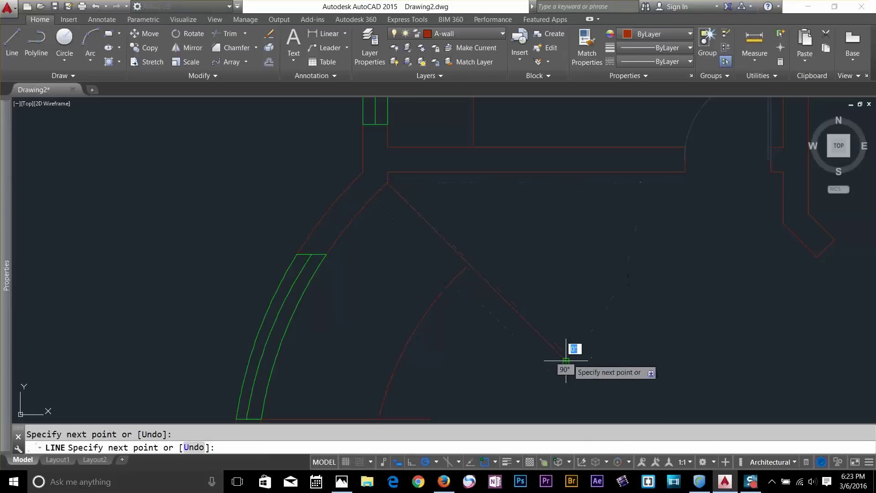
key("Escape")
Extend the upper end of the offset arc to the diagonal line
type("ex")
key("Return")
key("Return")
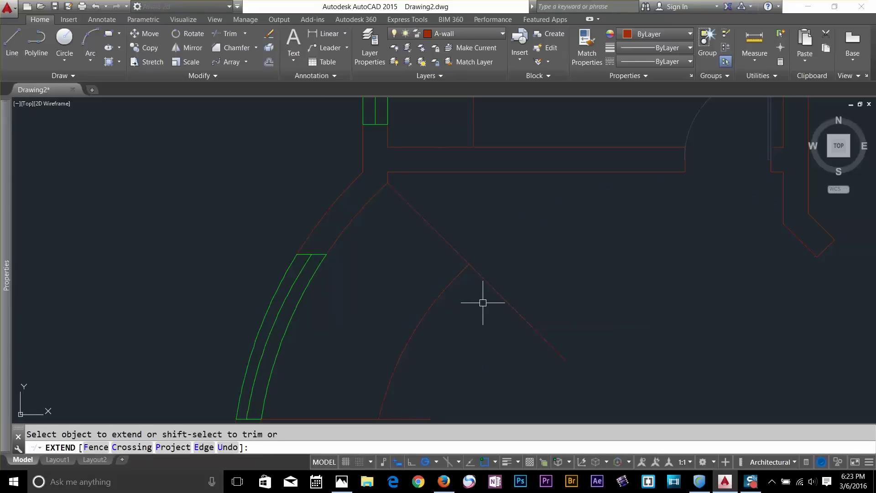
key("Escape")
Trim the ends of the diagonal and horizontal lines that overhang the offset arc
scroll(485, 307, "down", 4)
type("tr")
key("Return")
key("Return")
left_click(512, 316)
left_click(506, 330)
left_click(476, 344)
left_click(456, 363)
scroll(478, 318, "up", 2)
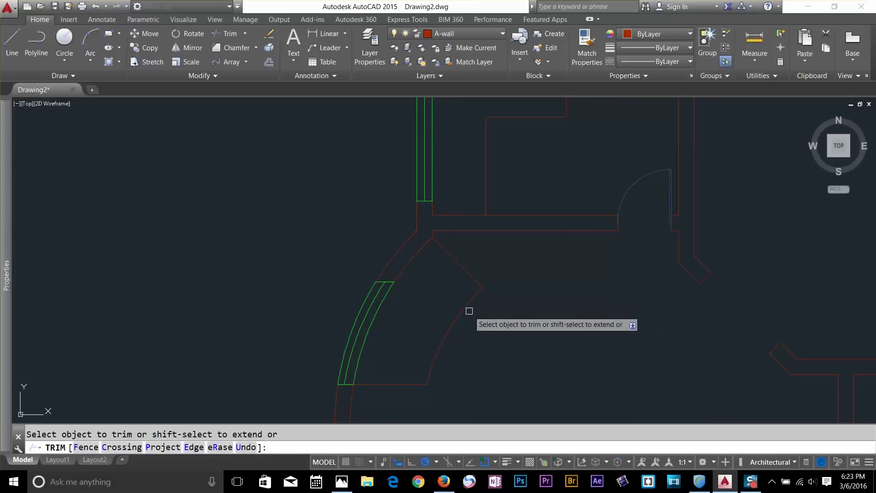
key("Return")
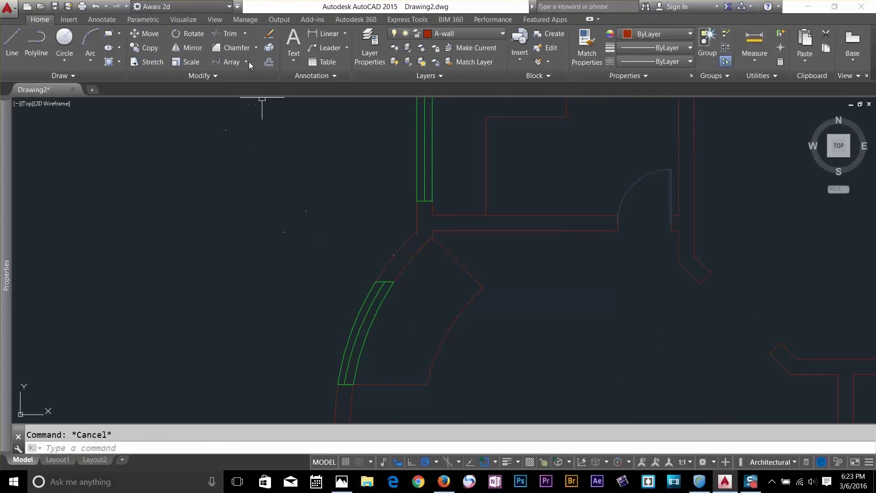
Create a path array of the diagonal line along the offset arc and reduce its item spacing to form closely spaced stair treads
left_click(248, 62)
left_click(248, 103)
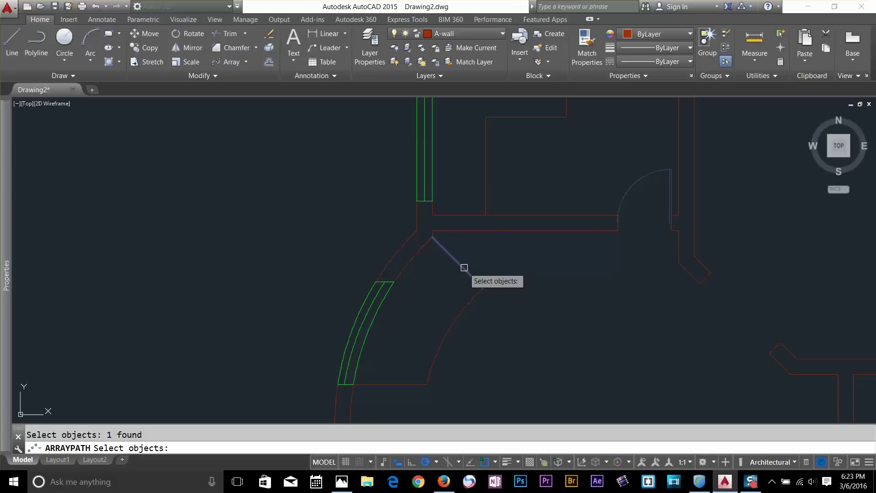
key("Return")
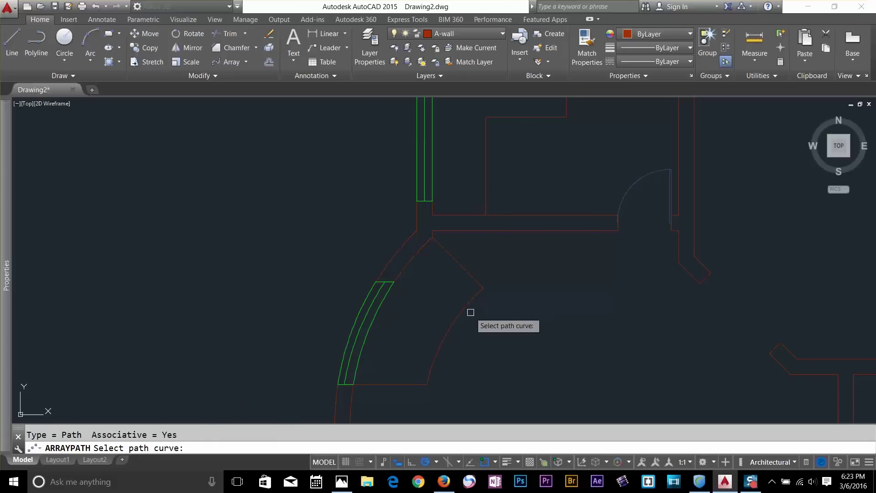
left_click(466, 310)
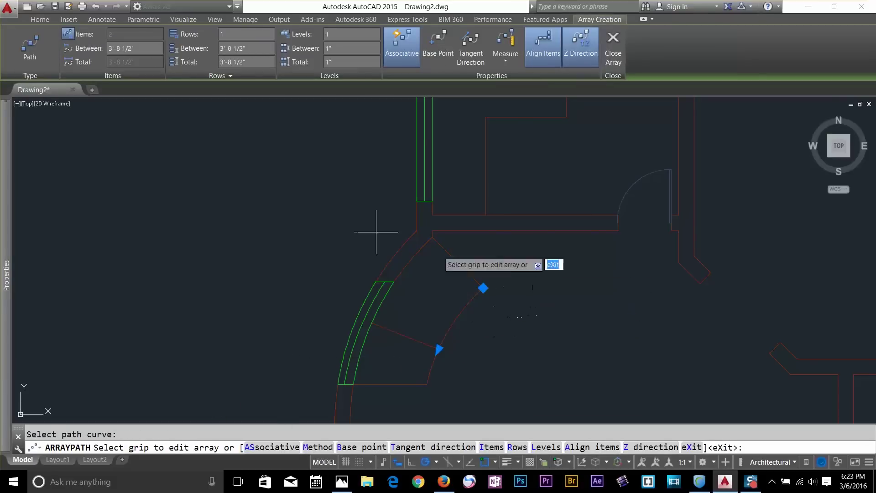
key("Return")
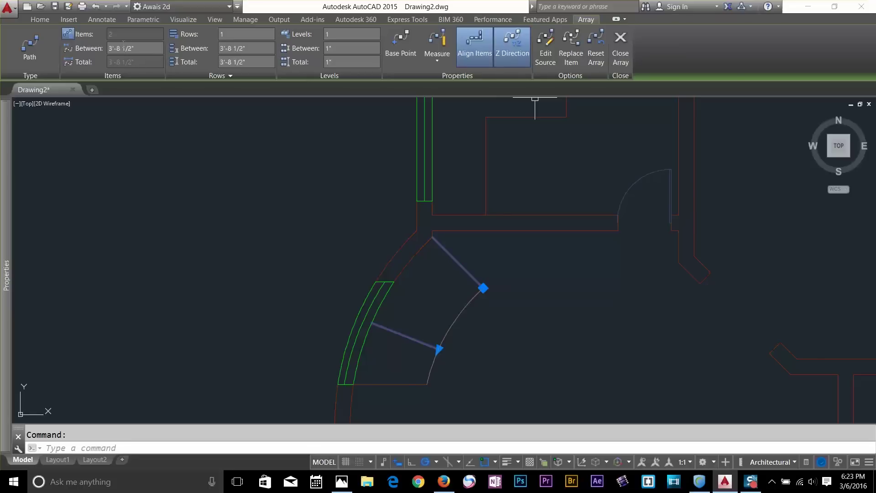
key("Return")
key("Escape")
Delete the horizontal line at the lower end of the curved stair
scroll(498, 365, "up", 6)
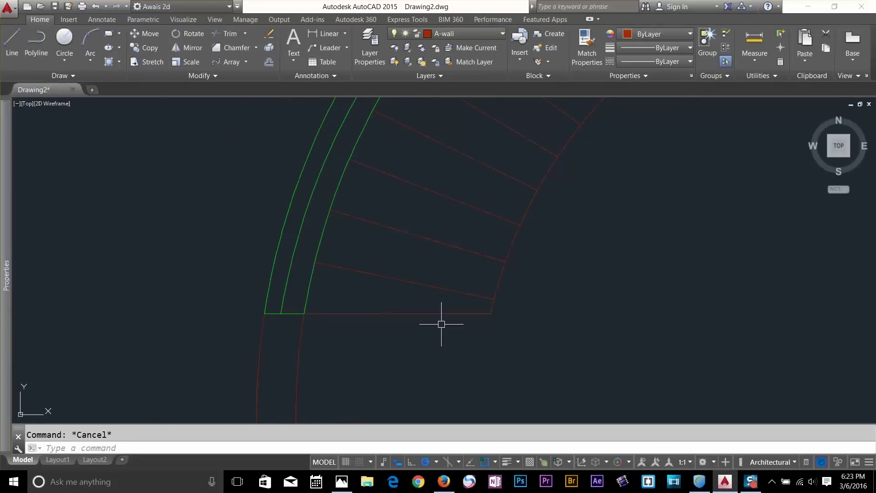
left_click(427, 326)
left_click(419, 308)
key("Delete")
key("Escape")
Offset the arc on the stair's open side 3" inward toward the treads to form the railing
type("o")
key("Return")
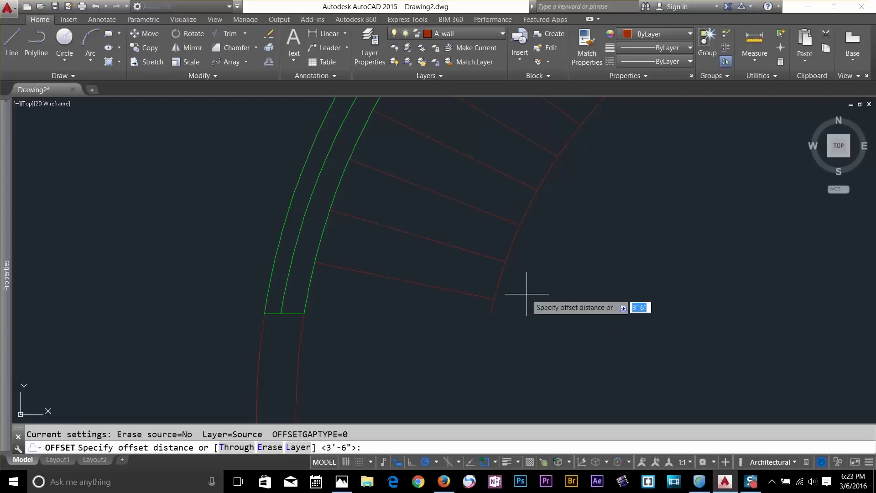
key("Escape")
type("o")
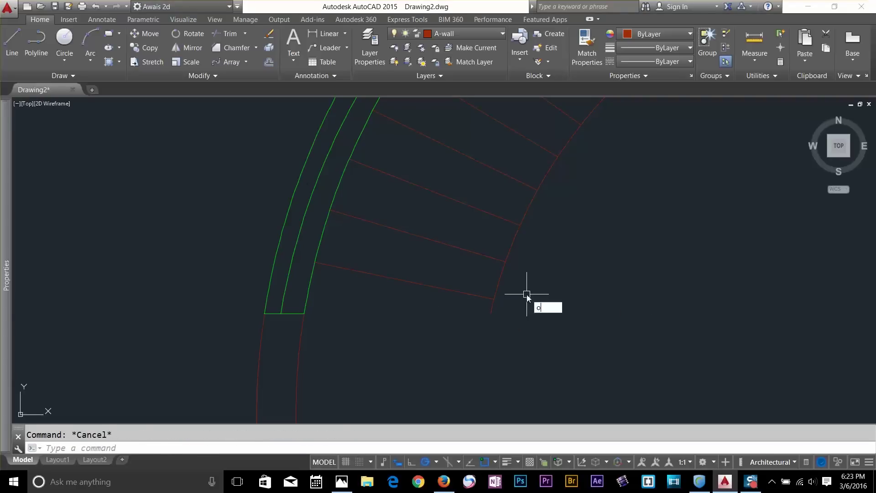
key("Return")
type("3")
key("Return")
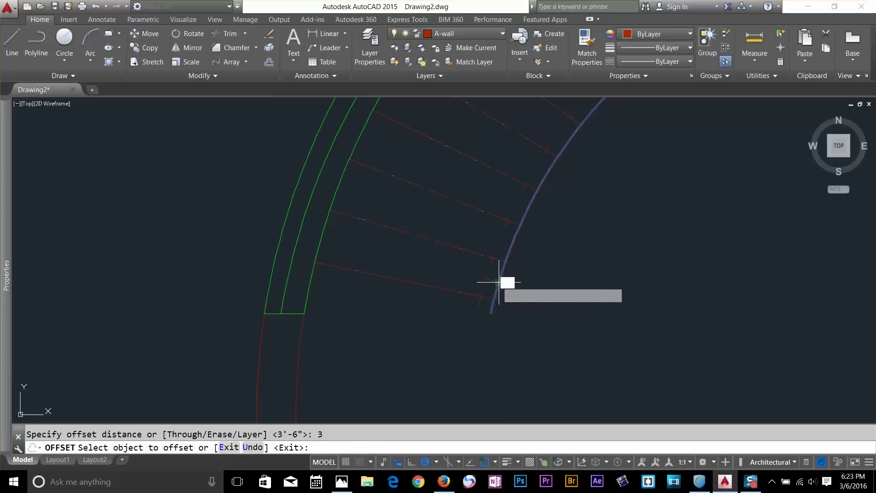
key("Escape")
Draw a short line closing the lower end of the railing between its two arcs
key("Return")
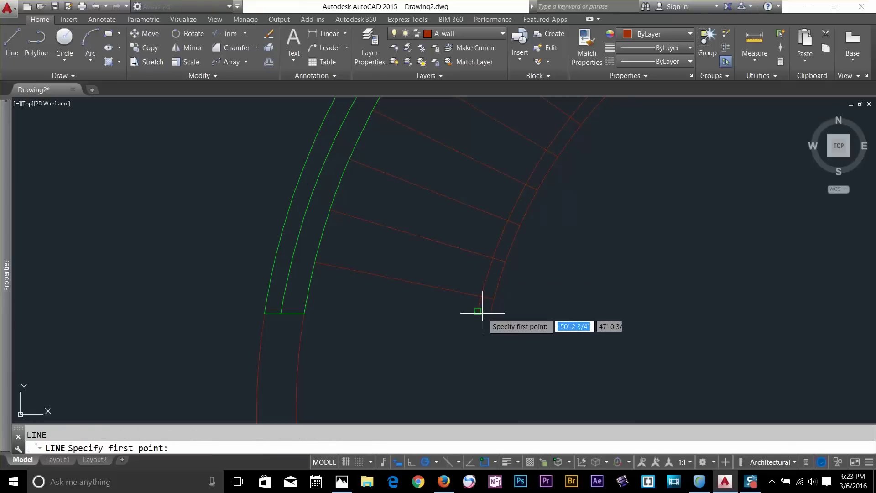
left_click(478, 312)
left_click(491, 314)
key("Return")
scroll(482, 319, "down", 5)
scroll(509, 237, "up", 3)
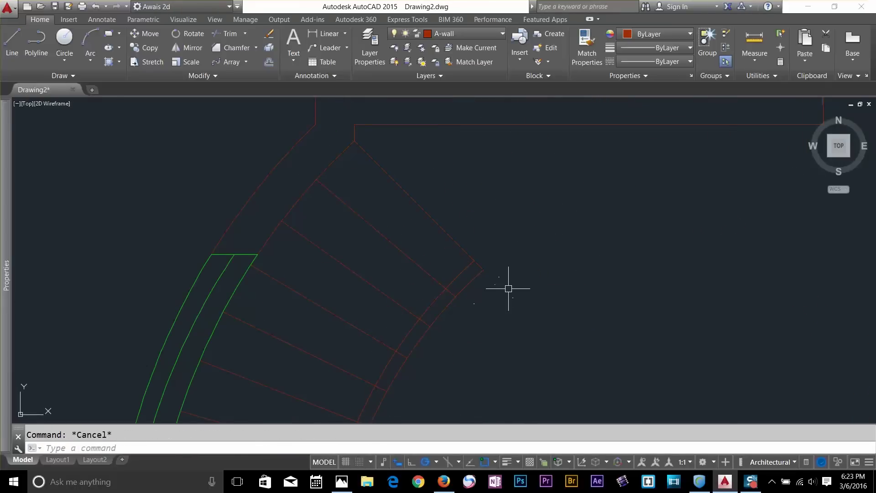
scroll(491, 304, "down", 4)
scroll(520, 280, "up", 1)
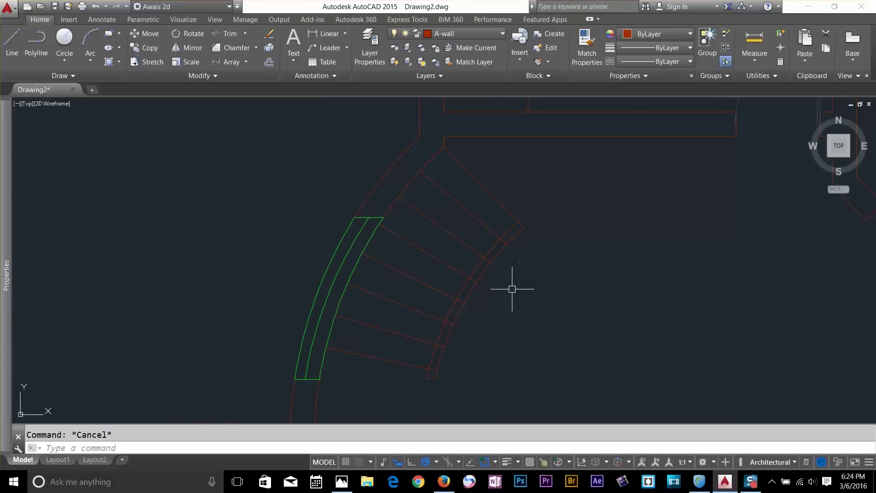
Try to fence-trim the tread ends inside the railing, using the railing arc farther from the wall as the cutting edge
key("Return")
key("Return")
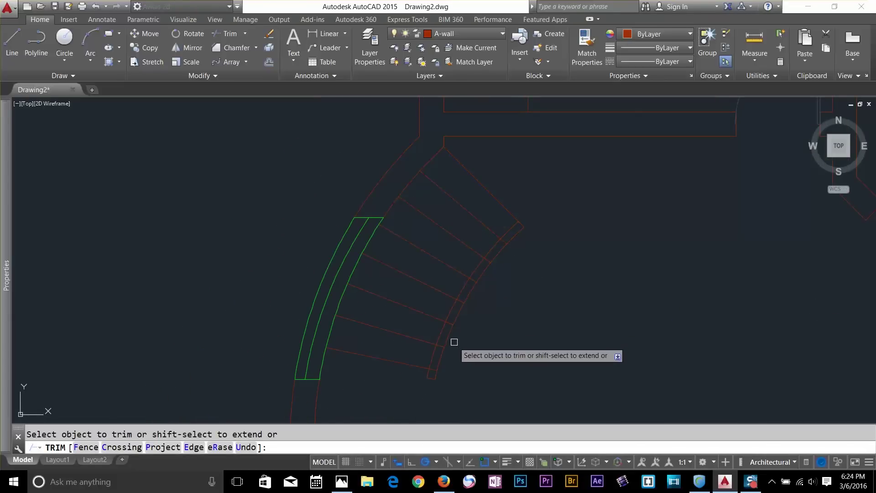
key("Escape")
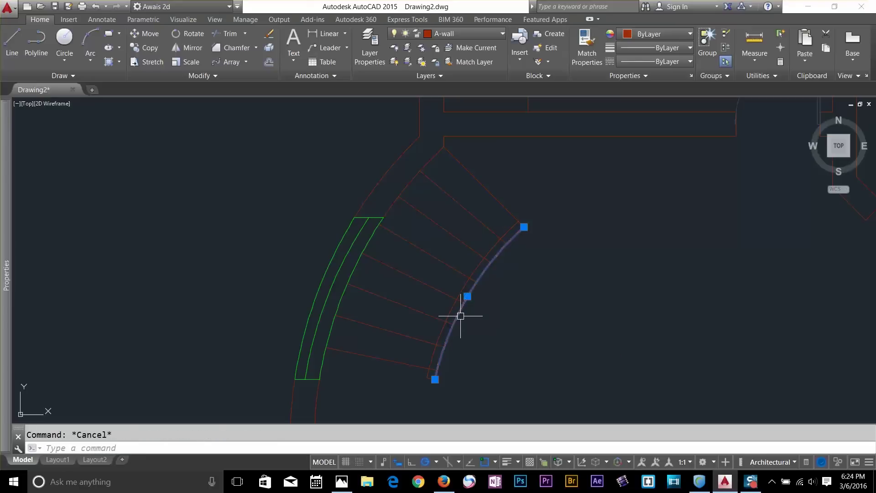
type("tr")
key("Return")
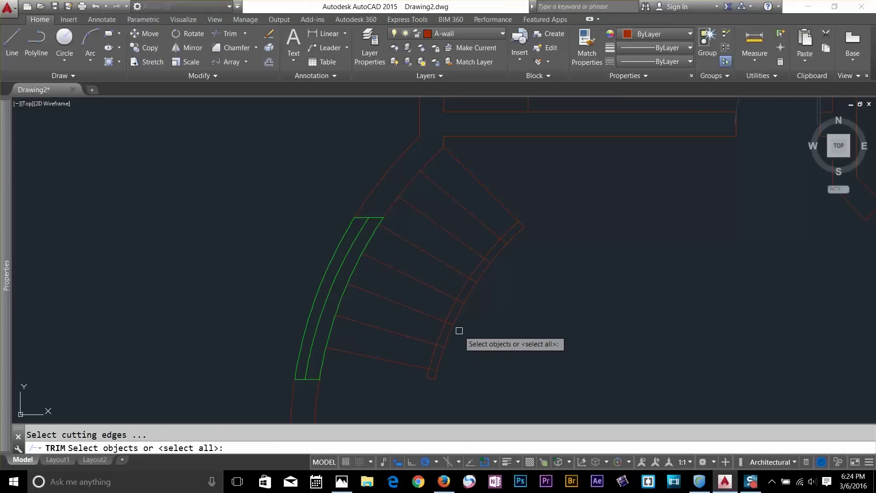
left_click(456, 319)
key("Return")
scroll(441, 373, "up", 2)
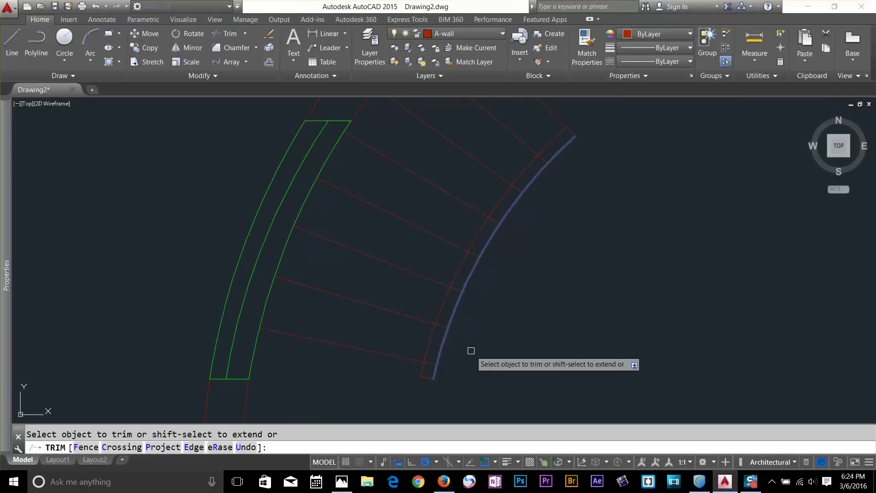
type("f")
key("Return")
left_click(430, 368)
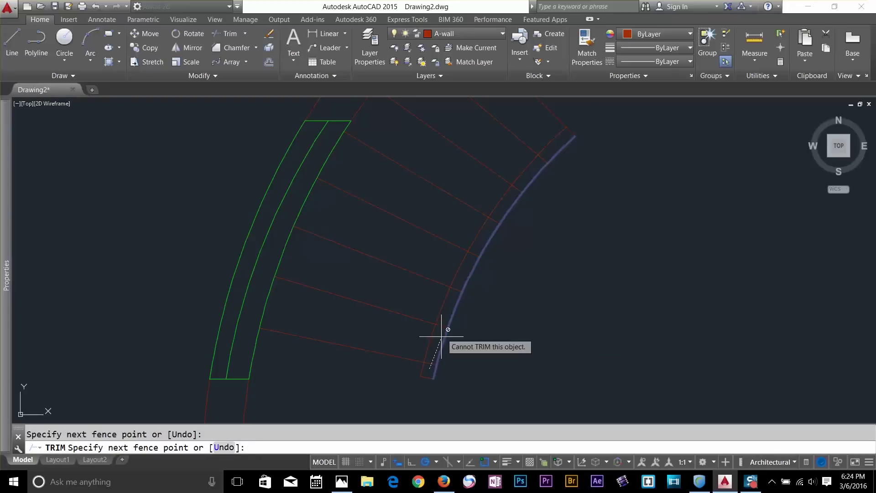
left_click(443, 316)
left_click(477, 246)
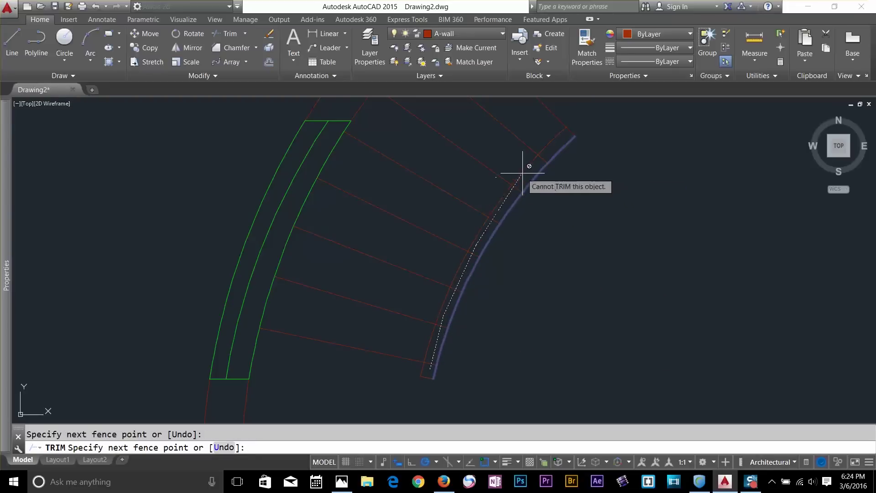
key("Return")
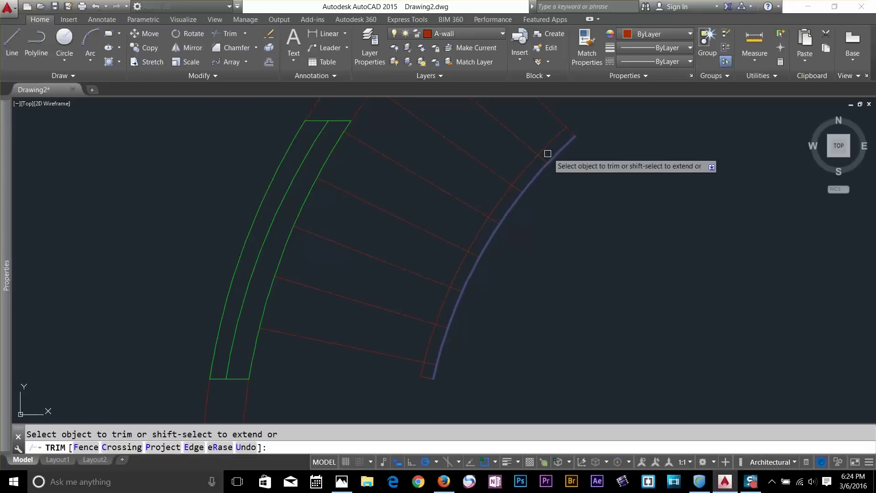
key("Escape")
left_click(545, 156)
key("Escape")
left_click(534, 157)
key("Escape")
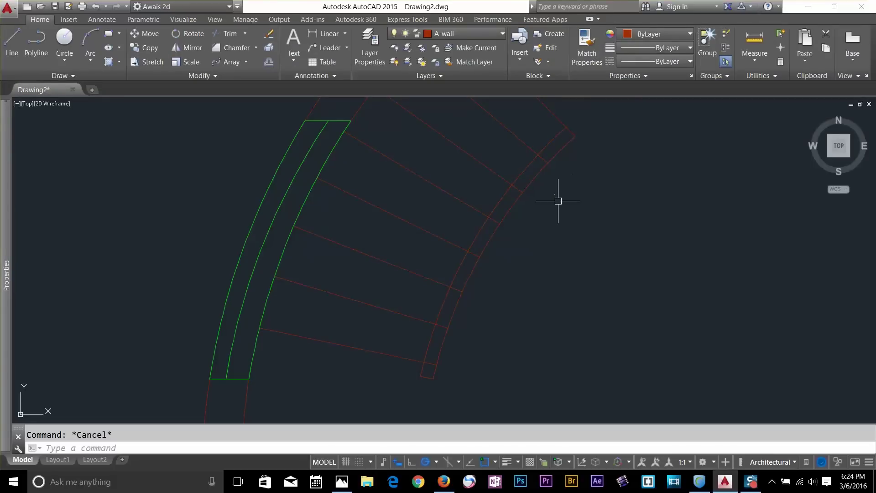
Explode the tread array and fence-trim the tread ends between the two railing arcs, using the arc nearer the treads as cutting edge
left_click(386, 263)
key("Escape")
key("Return")
left_click(440, 239)
key("Return")
type("f")
key("Return")
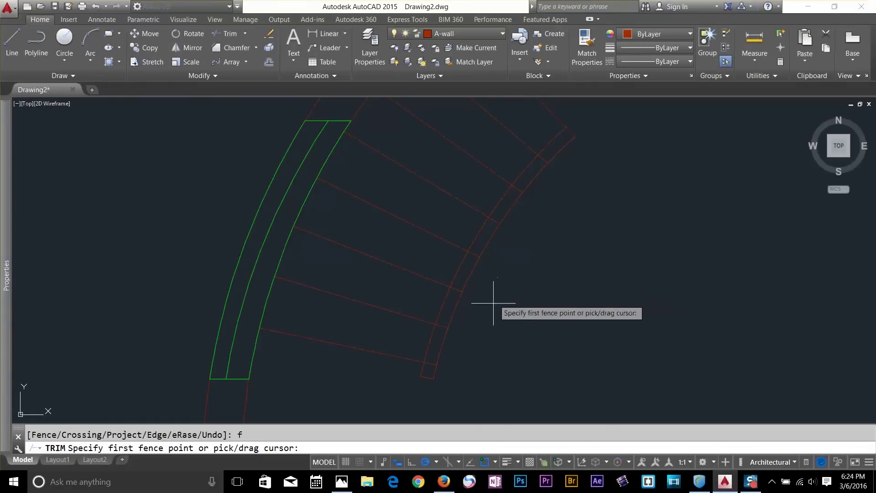
left_click(427, 374)
left_click(465, 269)
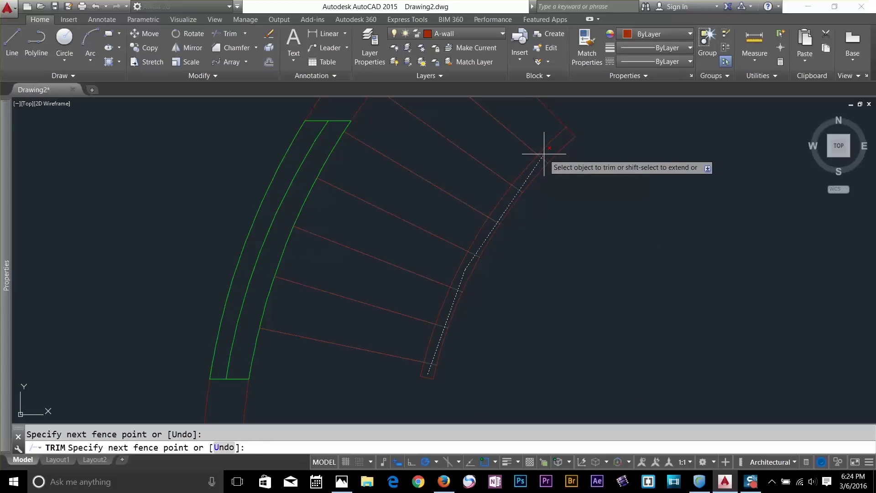
key("Return")
key("Escape")
scroll(569, 297, "down", 3)
scroll(560, 269, "up", 2)
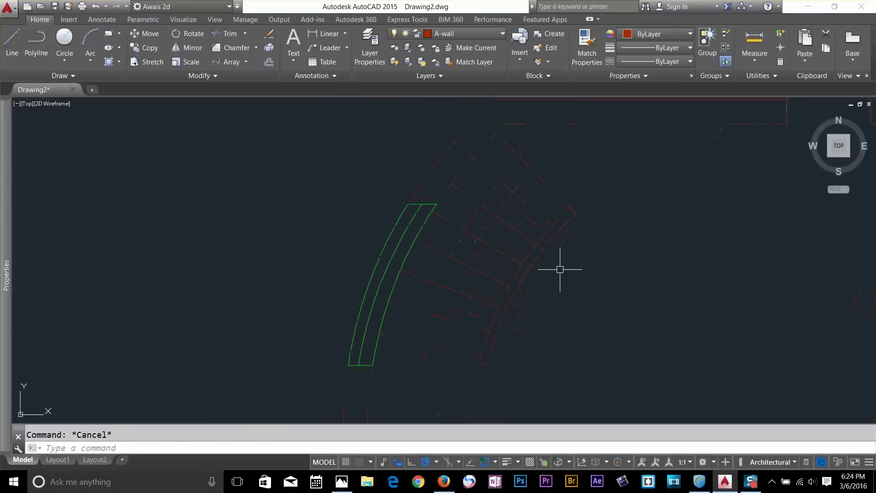
type("pl")
key("Return")
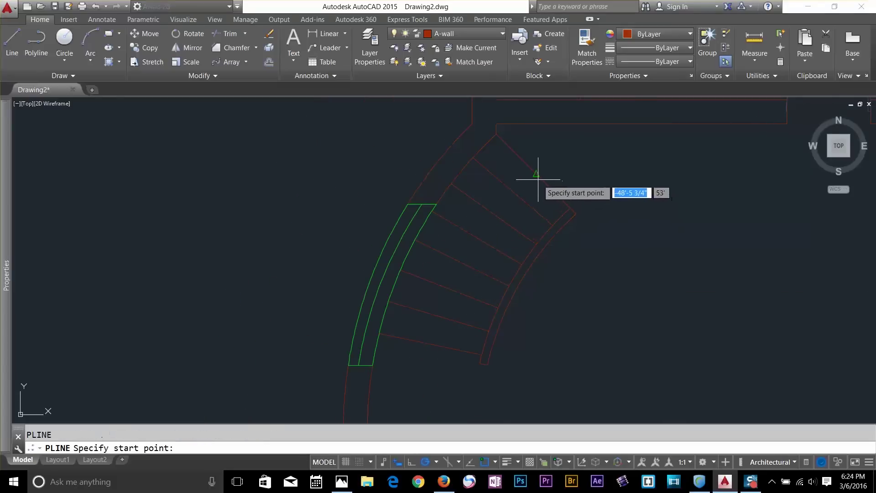
left_click(536, 174)
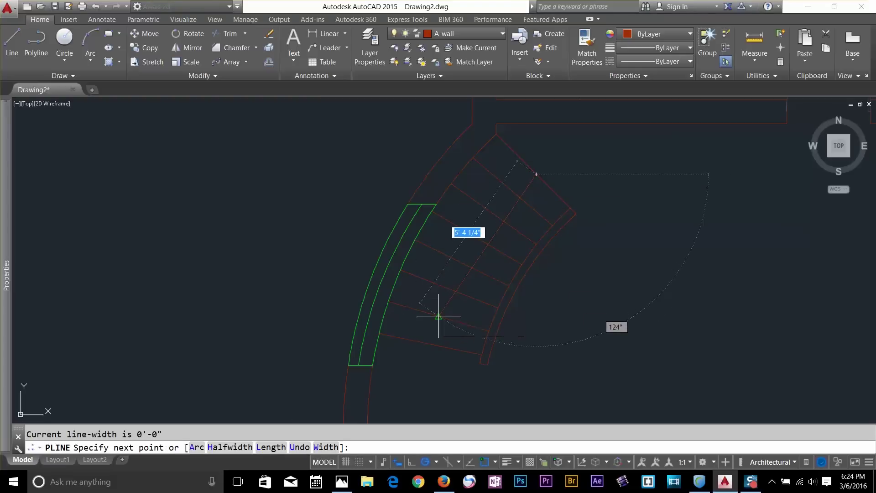
key("Escape")
key("Escape")
type("p")
key("Return")
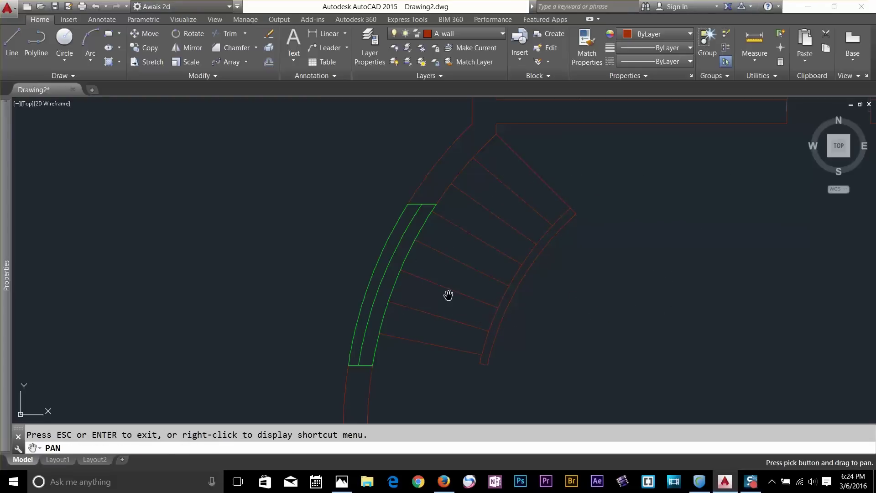
key("Escape")
Copy the railing's inner arc from its upper end to the midpoint of the stair's uppermost diagonal line as a direction line
type("co")
key("Return")
left_click(523, 255)
key("Return")
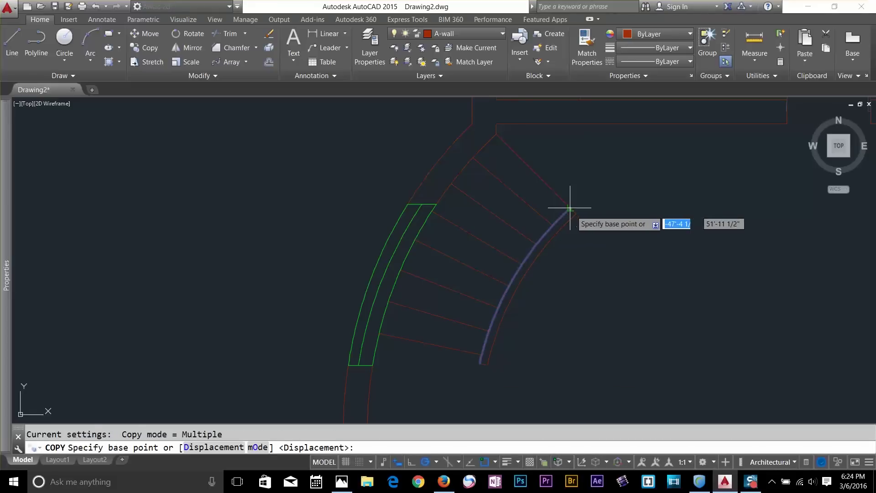
left_click(567, 207)
left_click(532, 168)
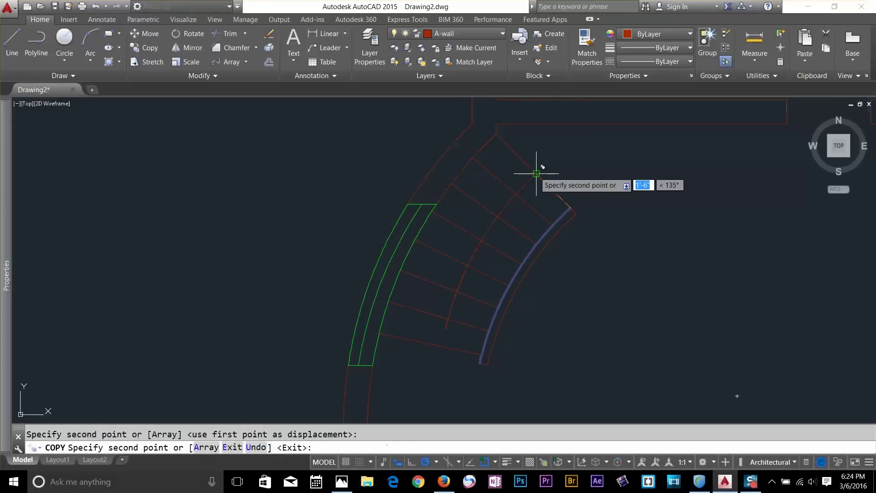
key("Escape")
Draw a polyline arrowhead at the direction arc's lower end, with a starting width of 6" and an ending width of 0
scroll(438, 322, "up", 5)
type("pl")
key("Return")
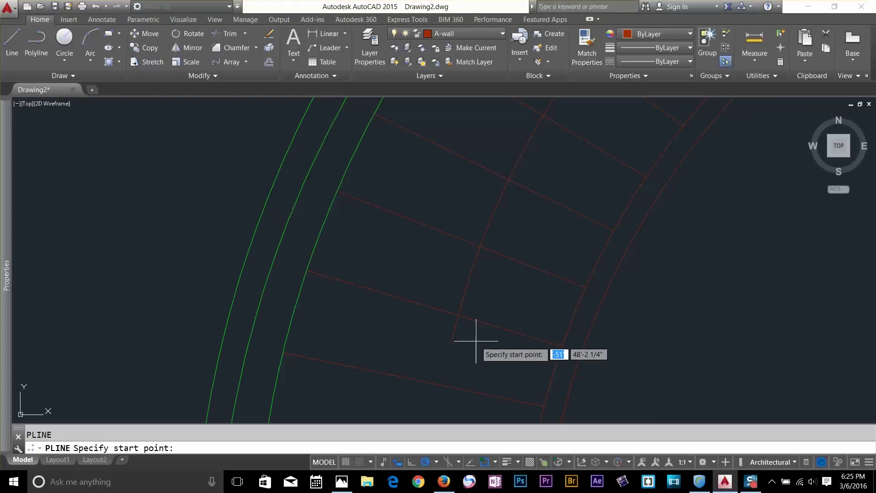
left_click(451, 342)
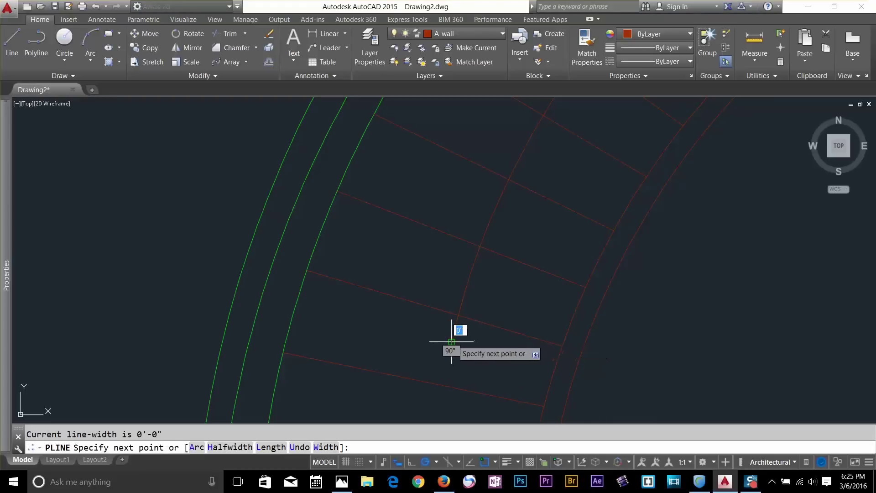
left_click(322, 450)
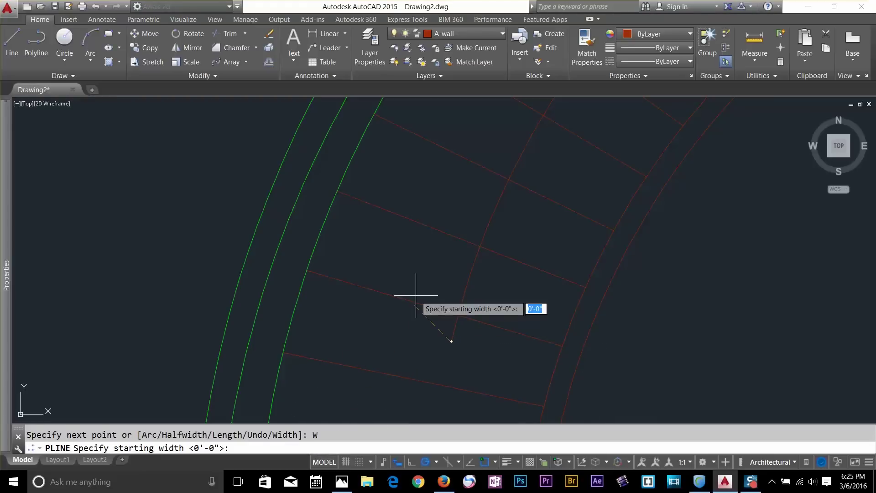
type("6")
key("Return")
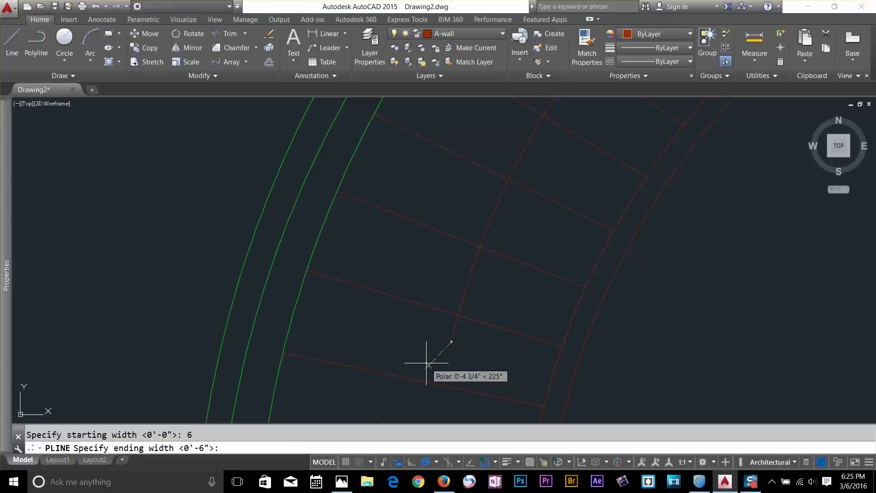
type("0")
key("Return")
scroll(429, 365, "down", 2)
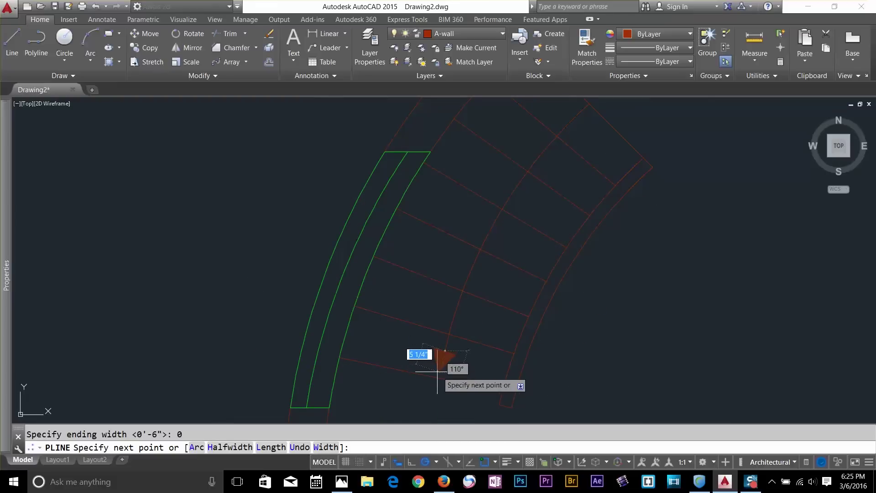
left_click(450, 366)
key("Return")
scroll(560, 346, "down", 3)
key("Escape")
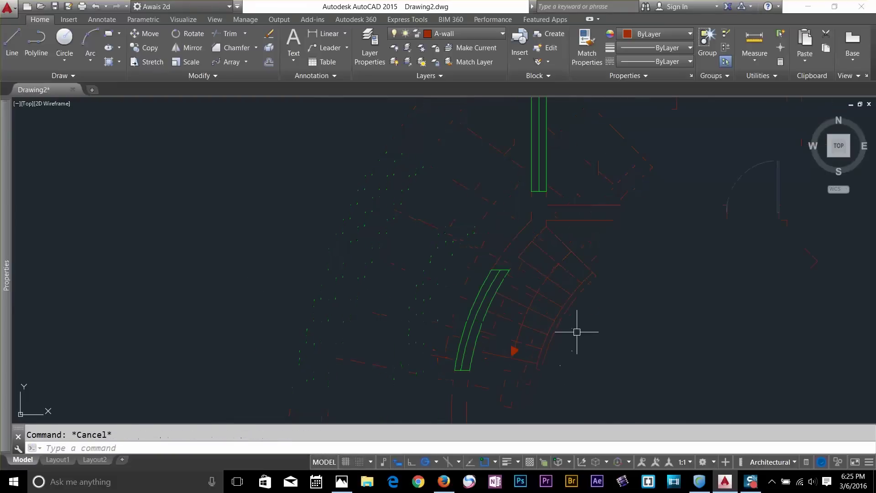
Create a new layer named A-stair and set its color to 233
scroll(580, 332, "up", 2)
left_click(635, 211)
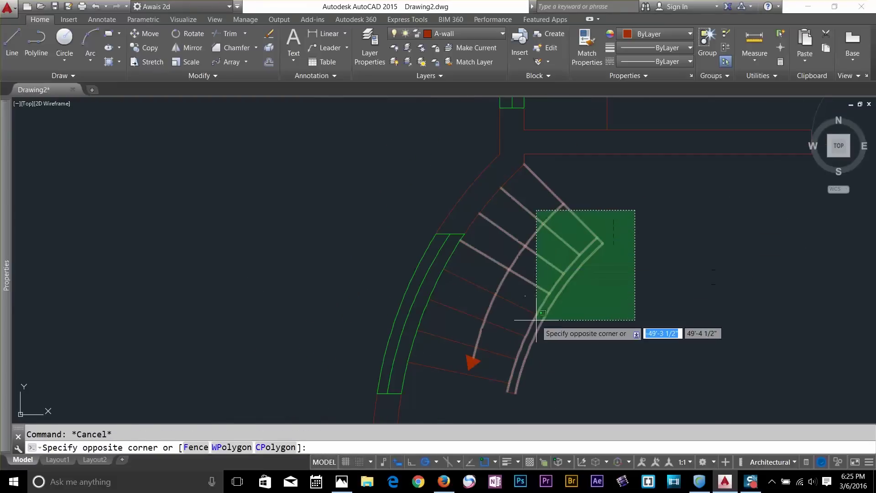
left_click(484, 395)
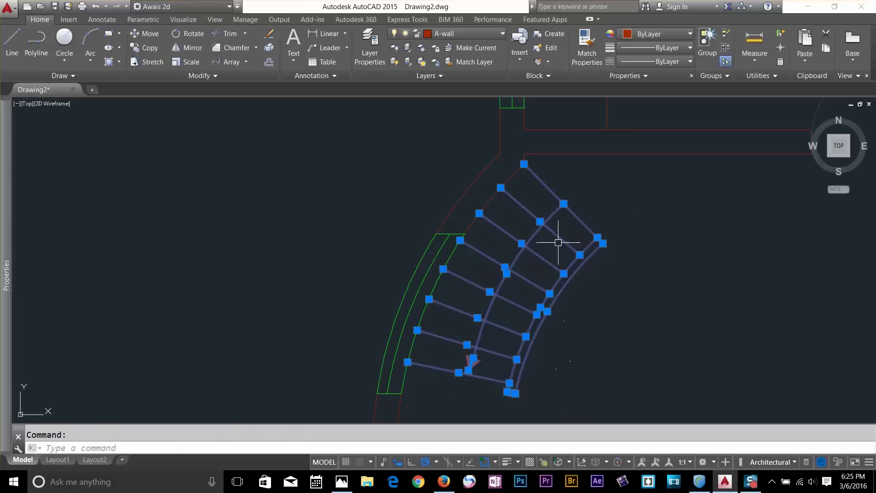
left_click(370, 46)
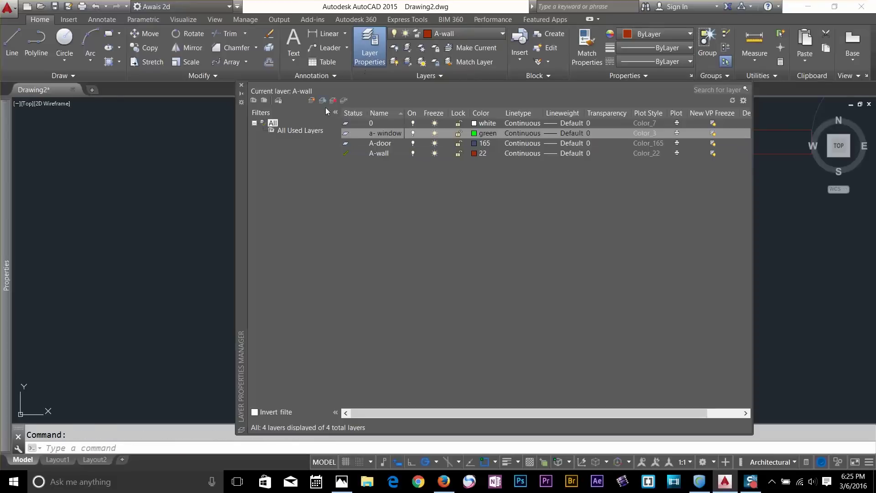
left_click(311, 103)
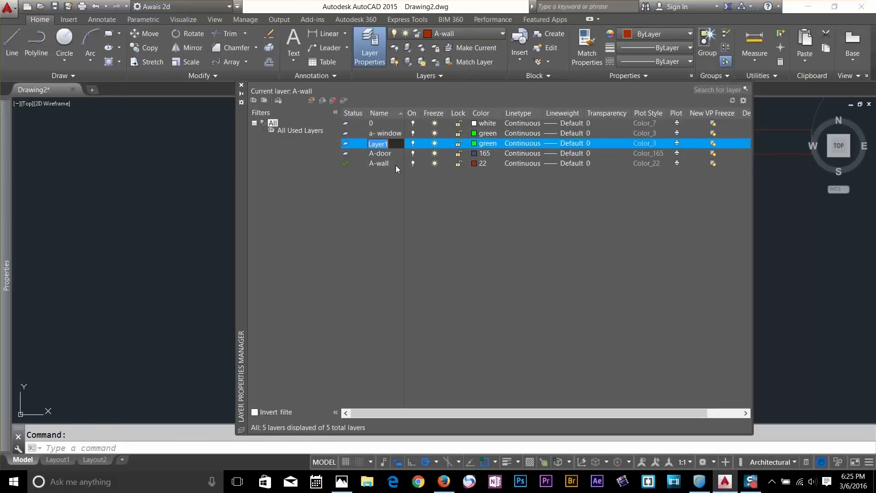
left_click(473, 144)
left_click(526, 218)
left_click(423, 329)
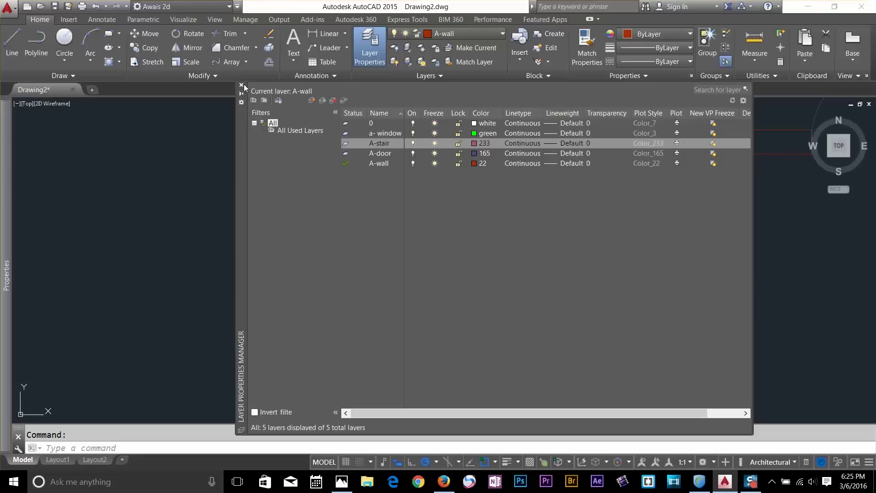
left_click(242, 85)
Assign the stair treads, railing arcs and direction arc to the A-stair layer
left_click(608, 205)
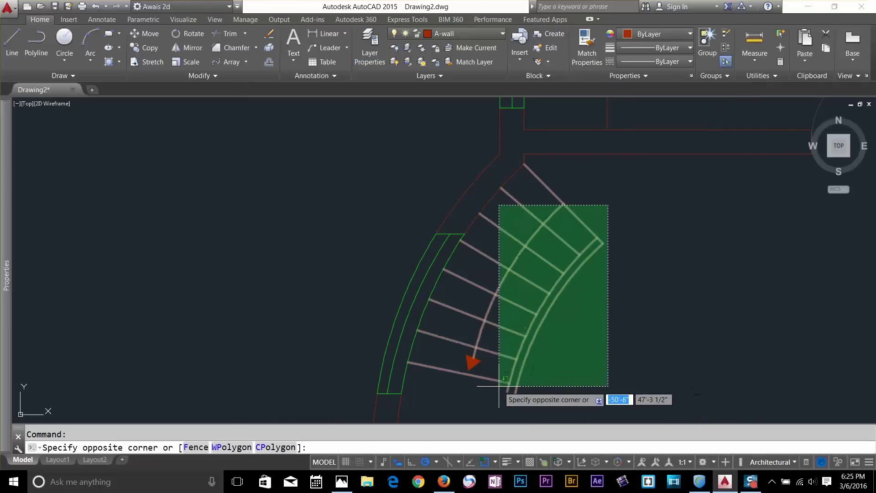
left_click(523, 375)
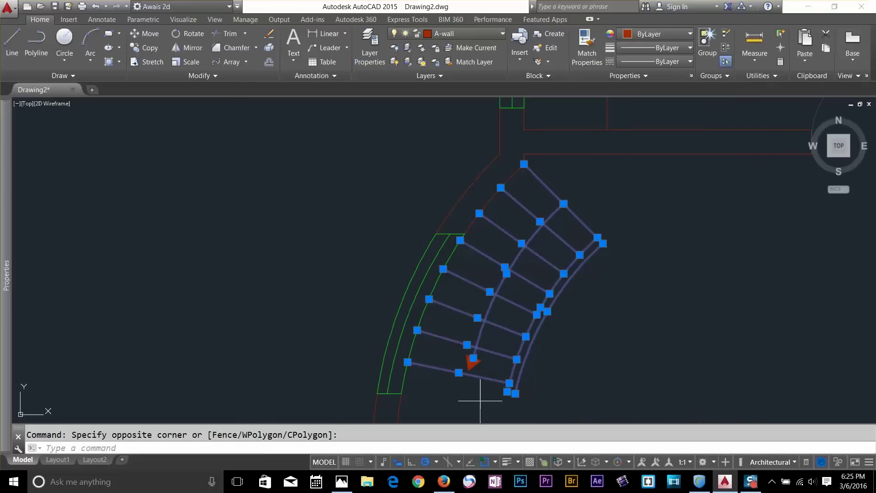
left_click(457, 33)
left_click(452, 92)
key("Escape")
Draw a line across the diagonal wall opening right of the stair, joining the midpoints of the two wall ends
scroll(665, 261, "down", 3)
scroll(538, 245, "down", 2)
middle_click_drag(670, 292, 538, 270)
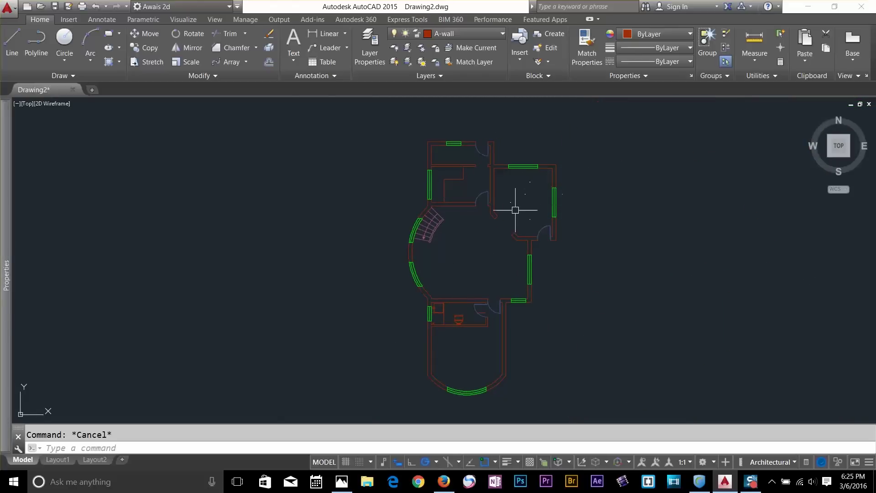
scroll(514, 210, "up", 4)
type("l")
key("Return")
scroll(472, 234, "up", 4)
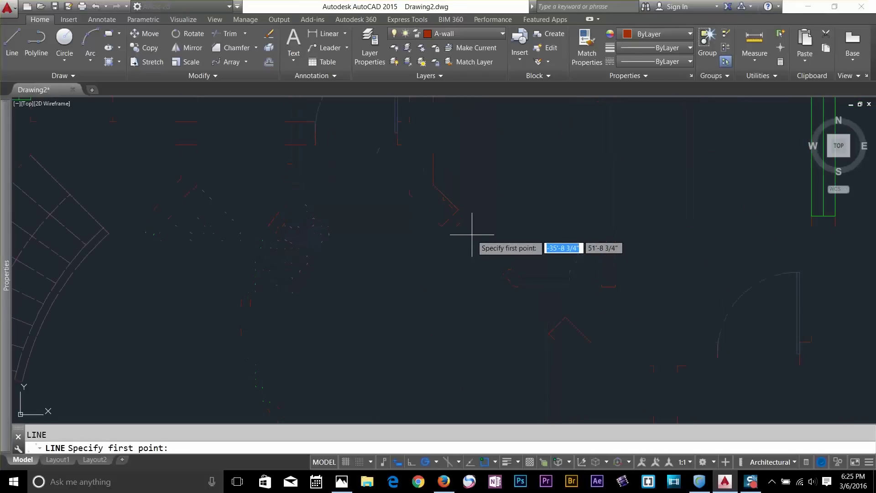
left_click(456, 219)
left_click(557, 326)
key("Escape")
With the diagonal opening line selected, load the HIDDEN linetype from acad.lin into the drawing
left_click_drag(557, 237, 492, 294)
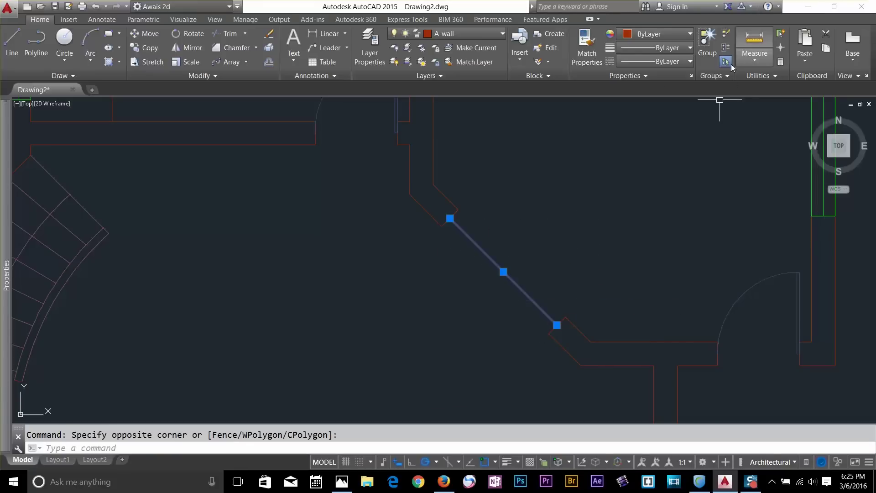
left_click(666, 62)
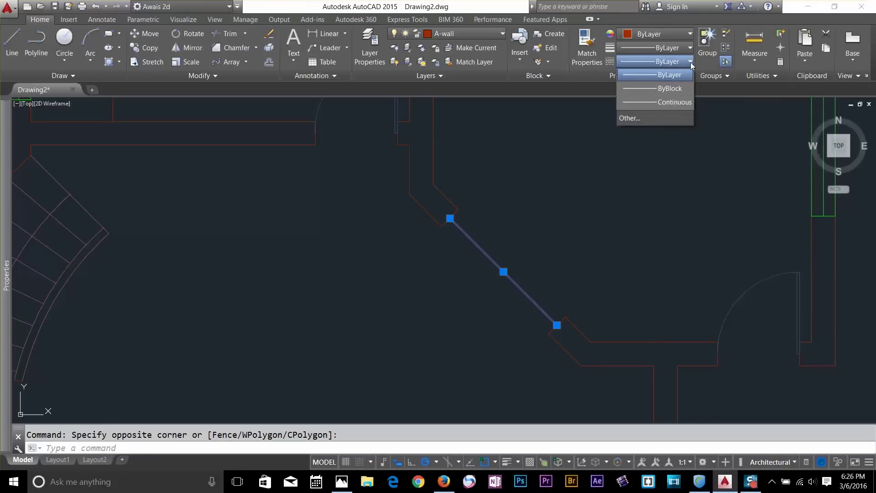
left_click(639, 120)
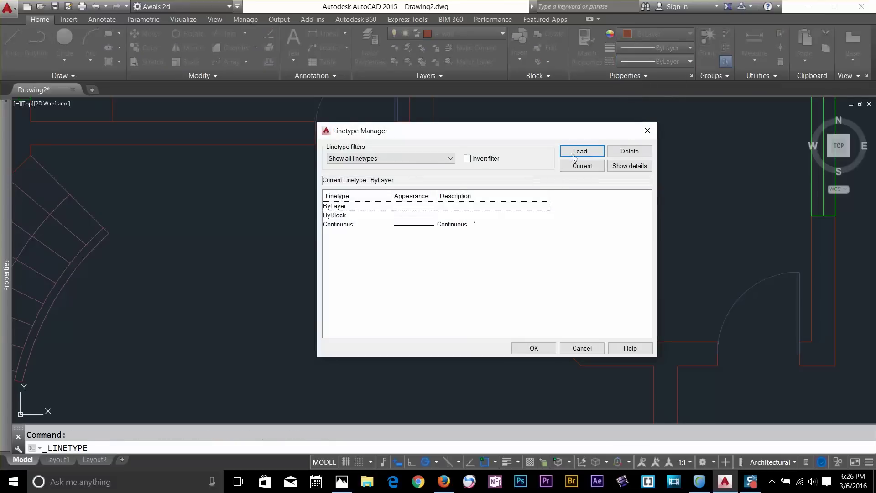
left_click(576, 154)
scroll(486, 240, "down", 1)
left_click(399, 273)
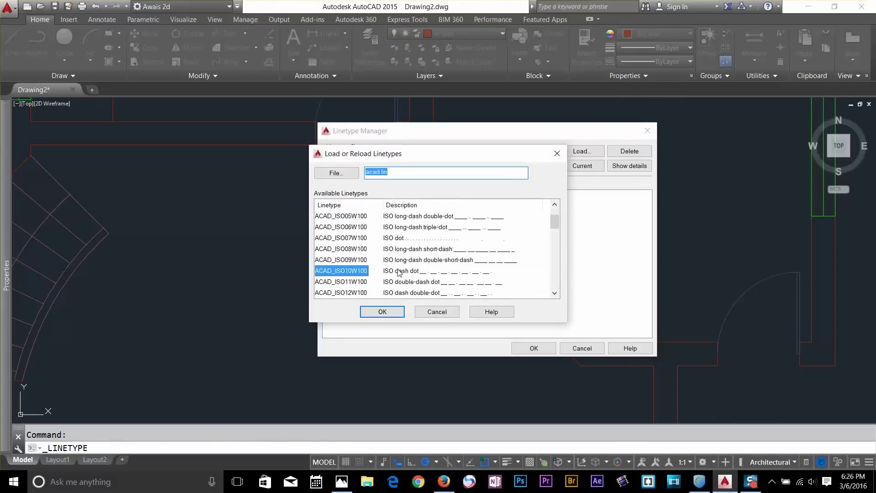
scroll(399, 272, "down", 10)
scroll(357, 271, "down", 2)
scroll(356, 219, "up", 1)
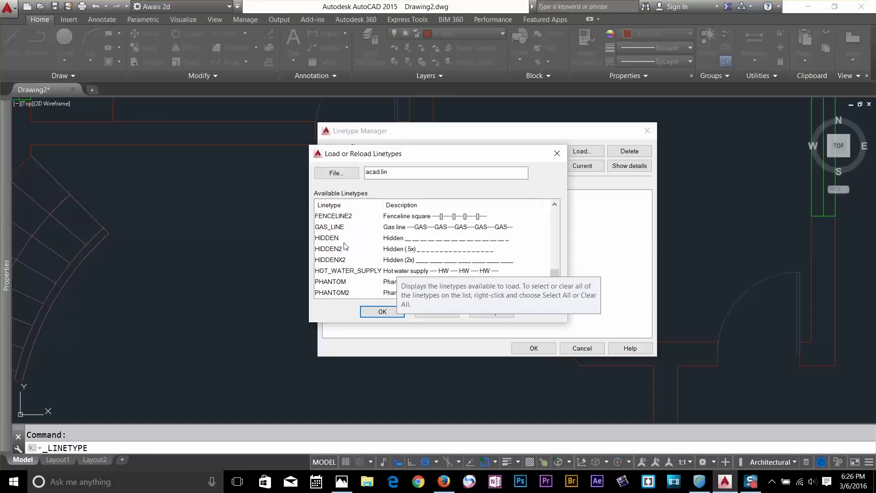
left_click(345, 238)
left_click(383, 312)
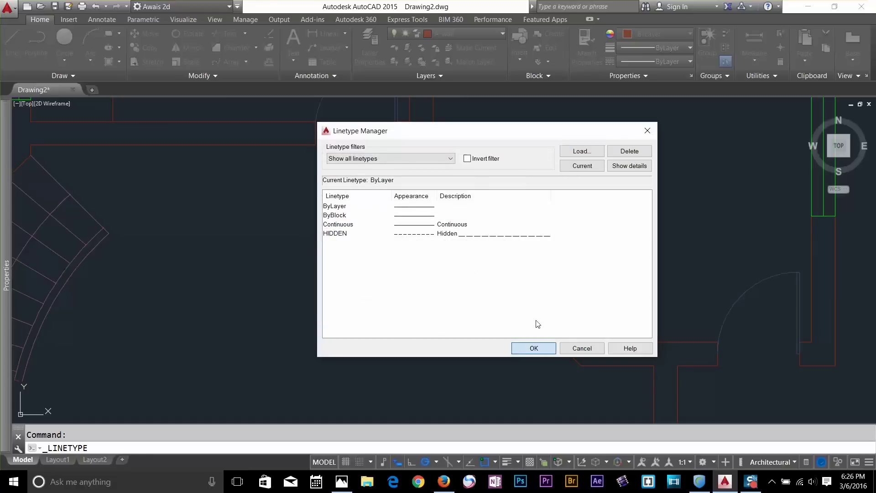
key("Return")
Assign the HIDDEN linetype to the line across the diagonal wall opening
left_click(528, 322)
left_click(495, 304)
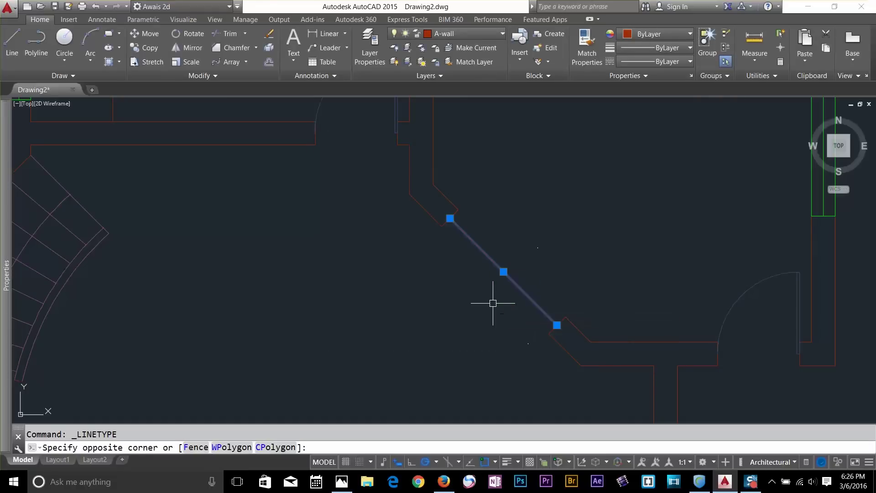
left_click(676, 62)
left_click(648, 119)
key("Escape")
left_click(502, 272)
key("Escape")
Display the properties of the hidden line across the diagonal wall opening
scroll(510, 290, "up", 6)
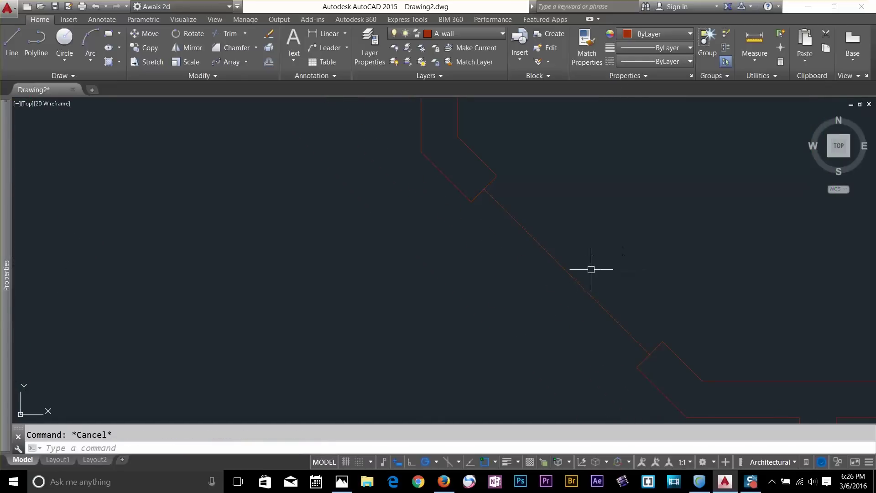
left_click(580, 278)
type("pr")
key("Return")
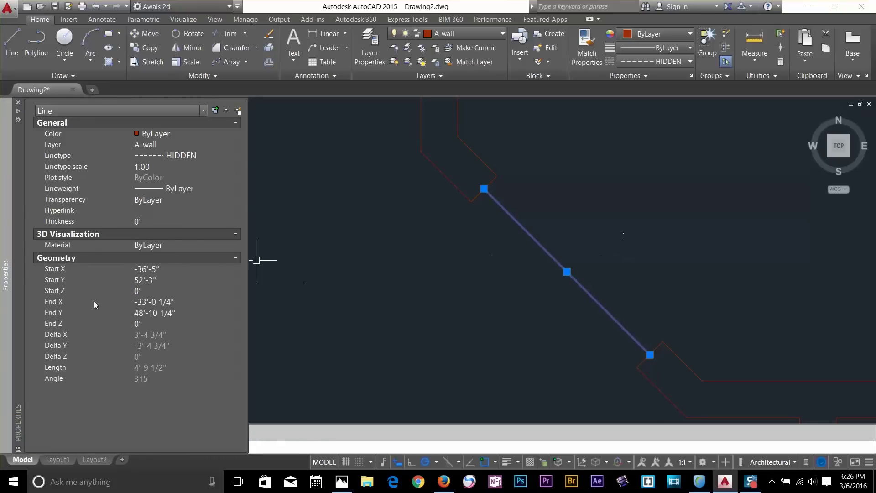
Try linetype scales of 0.6 and 2 on the diagonal hidden line
left_click(152, 167)
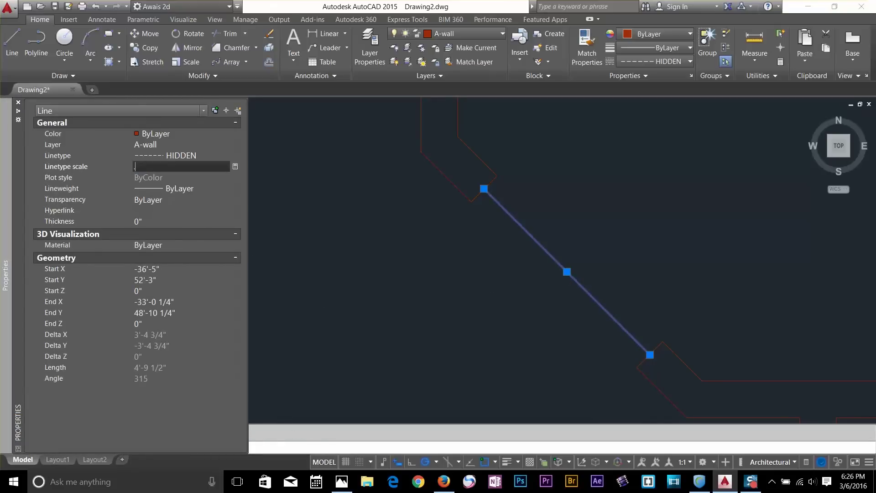
key("Return")
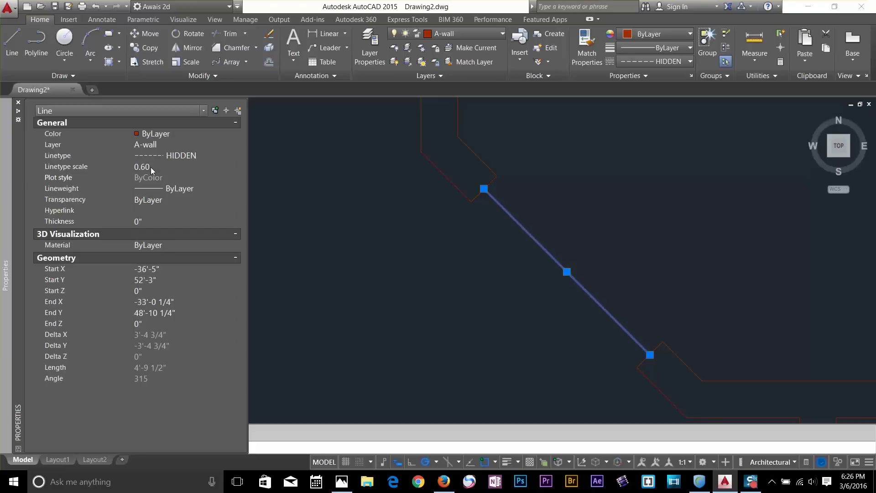
left_click(152, 168)
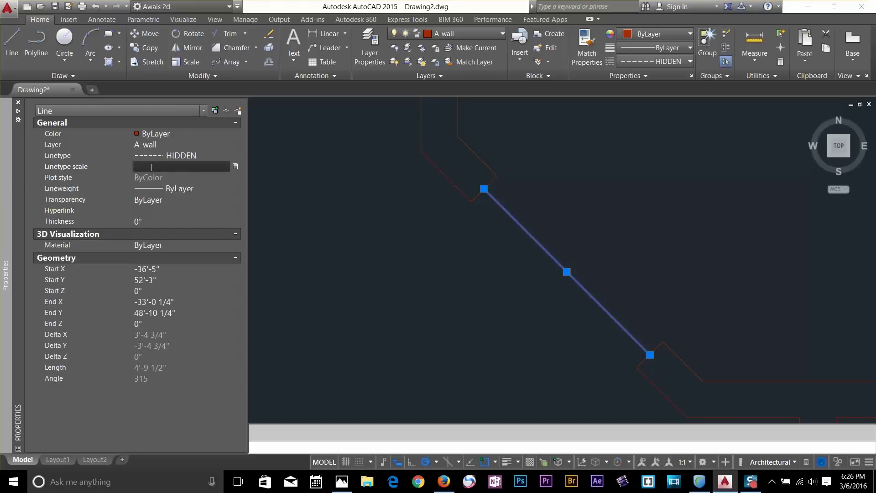
type("2")
key("Return")
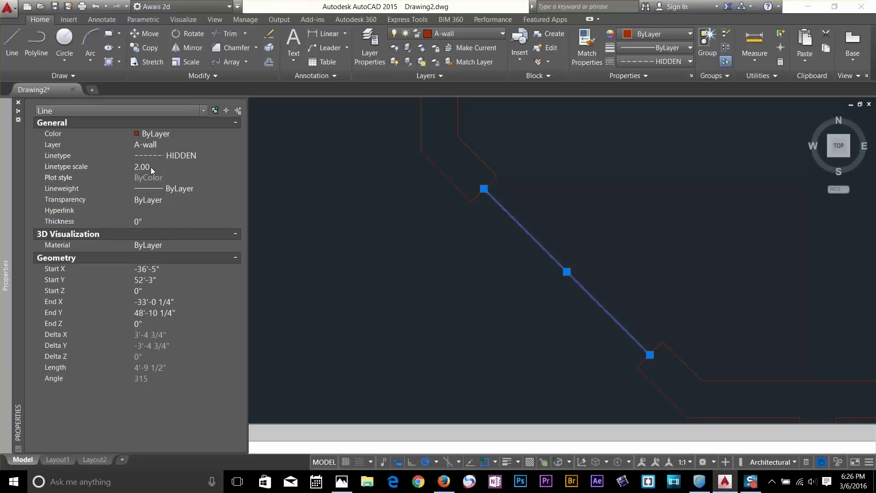
Set the diagonal hidden line's linetype scale to 24 and deselect the line
left_click(152, 167)
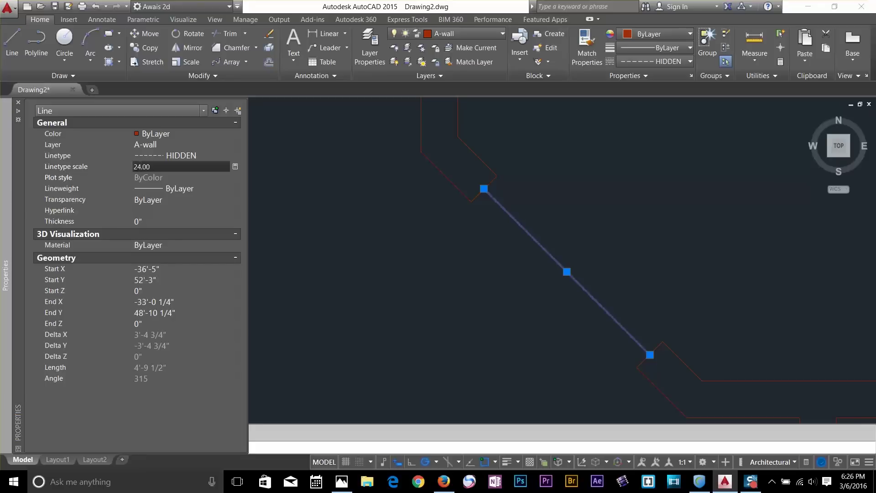
key("Return")
left_click(268, 190)
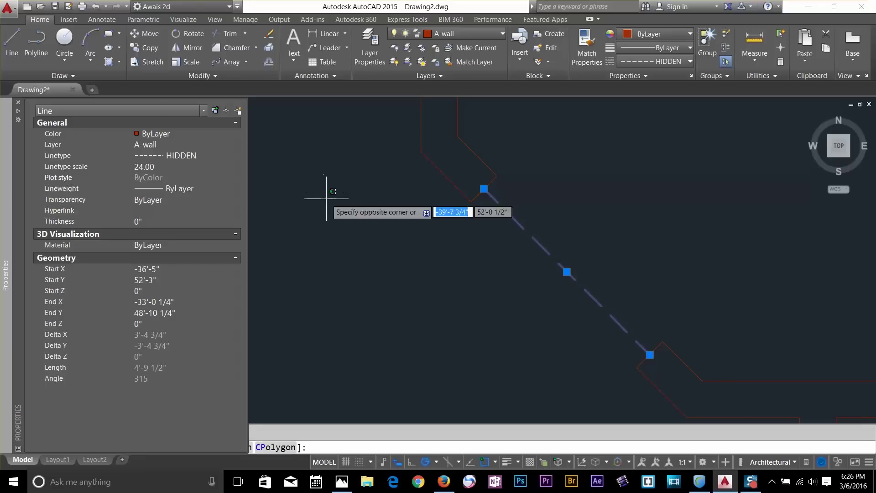
key("Escape")
scroll(516, 251, "down", 2)
scroll(606, 237, "down", 4)
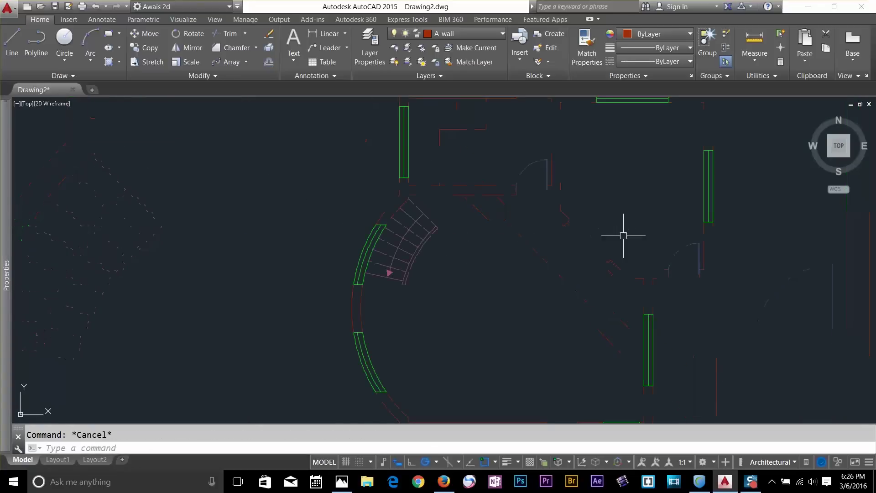
middle_click_drag(623, 272, 550, 200)
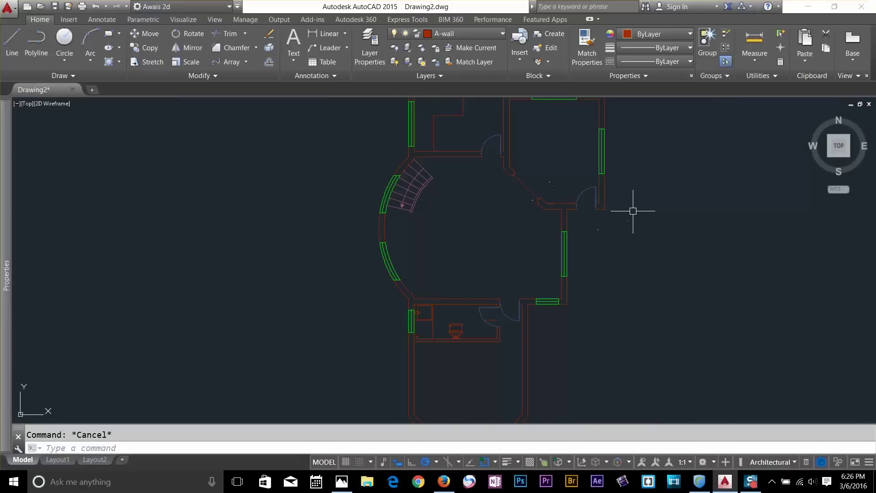
scroll(559, 252, "down", 2)
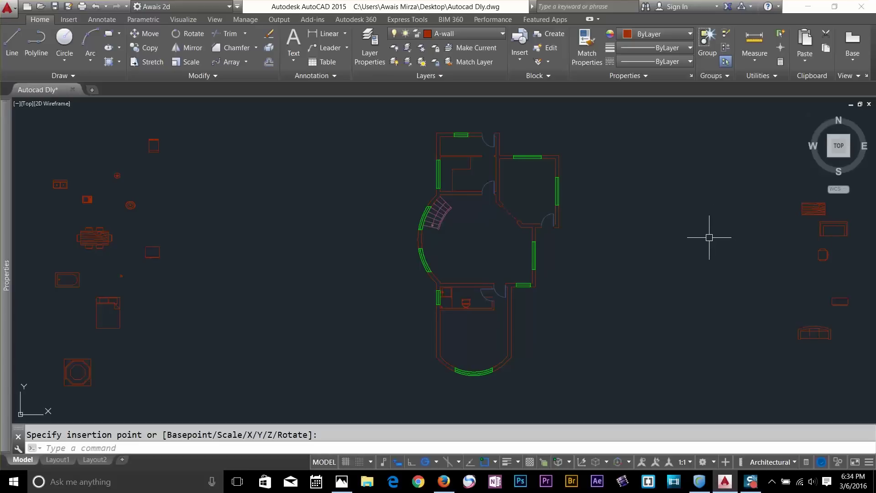
Open DesignCenter and display the blocks of Home - Space Planner.dwg from the Sample\en-us\DesignCenter folder
key("ctrl+2")
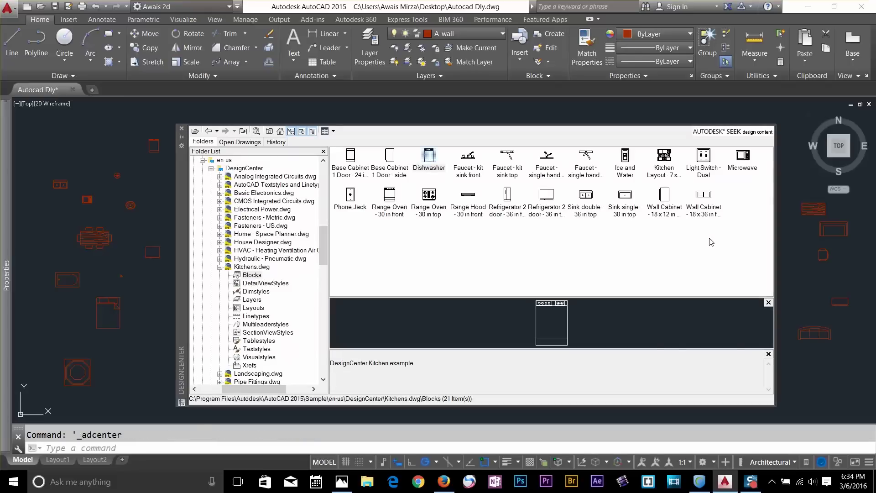
left_click(219, 267)
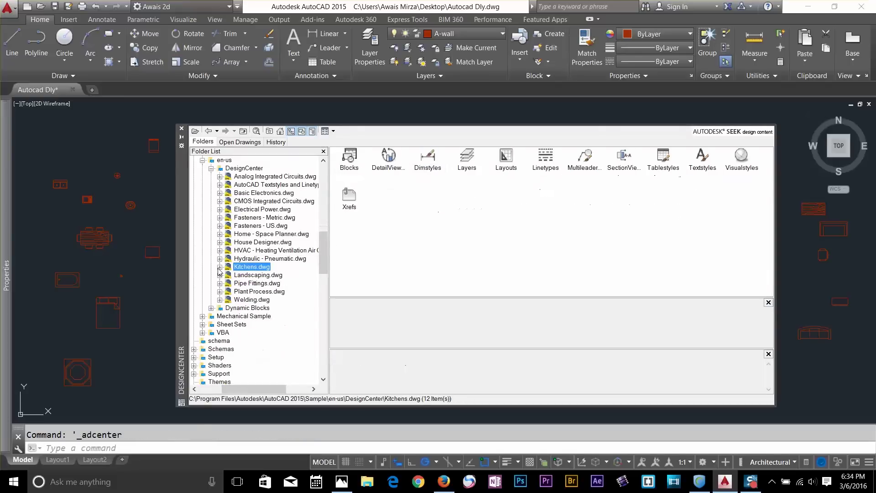
left_click(203, 209)
scroll(264, 267, "up", 4)
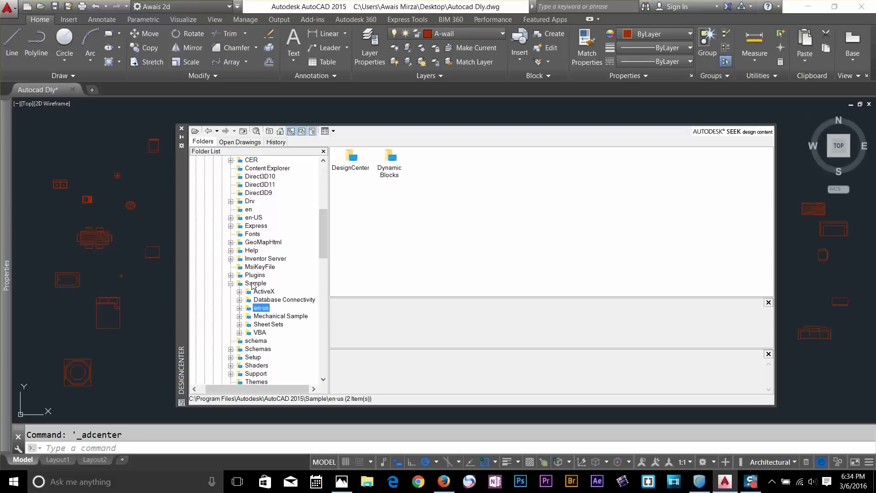
double_click(262, 310)
double_click(269, 316)
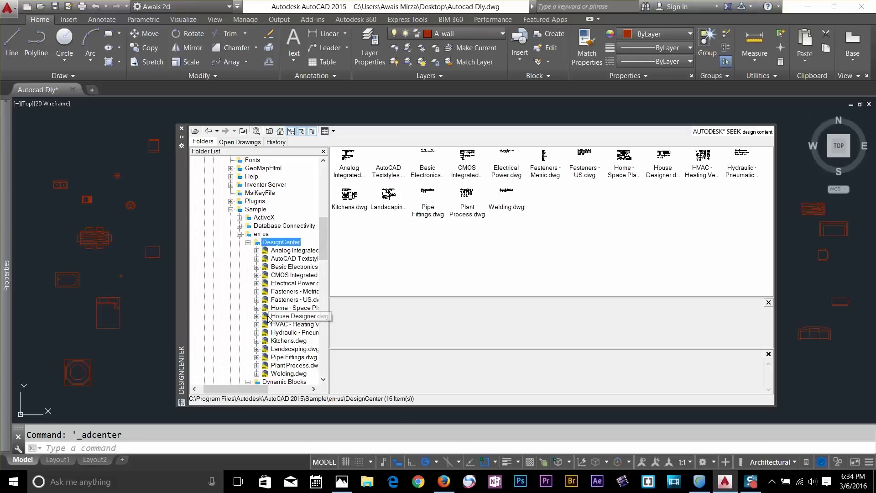
mouse_move(268, 389)
left_mouse_down()
mouse_move(260, 391)
mouse_move(281, 390)
left_mouse_up()
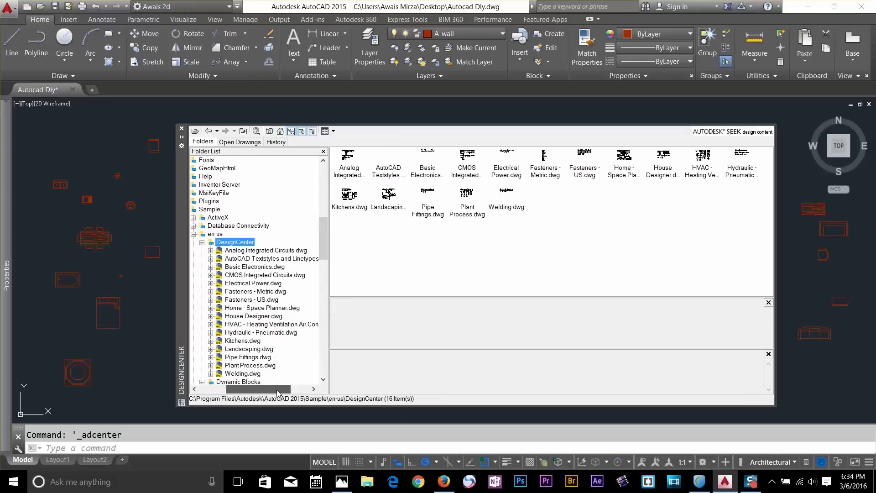
scroll(282, 276, "down", 1)
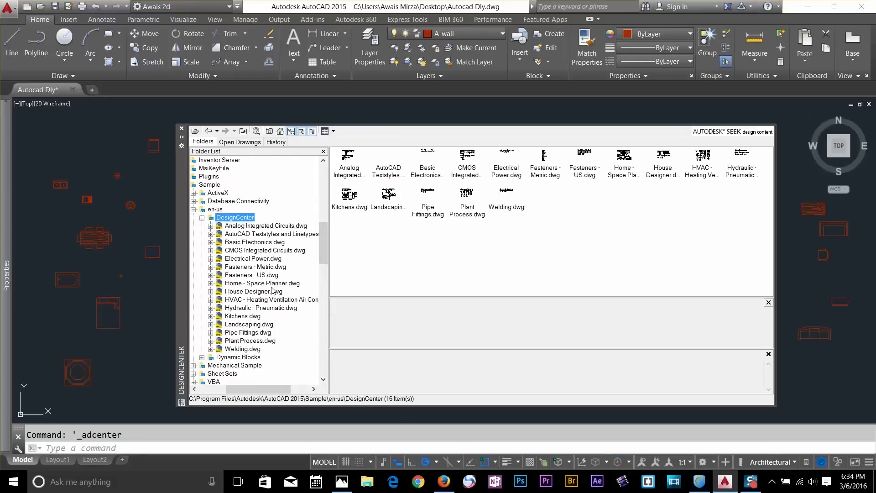
left_click(259, 284)
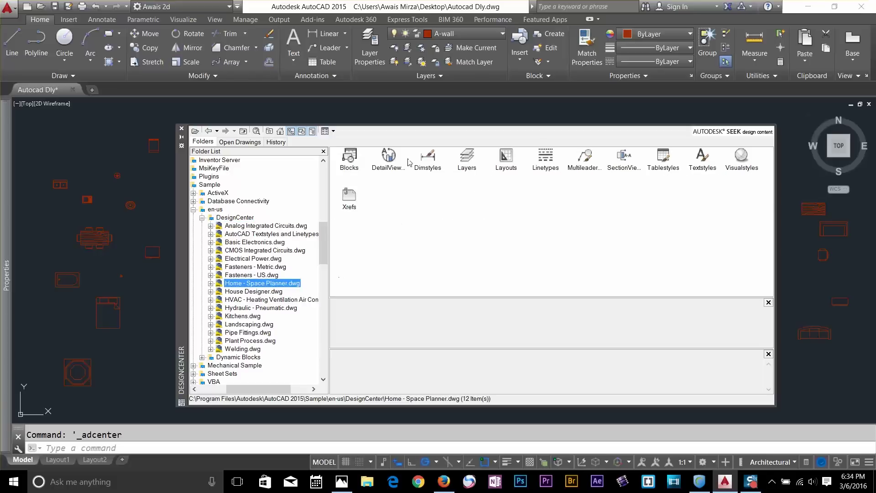
double_click(351, 159)
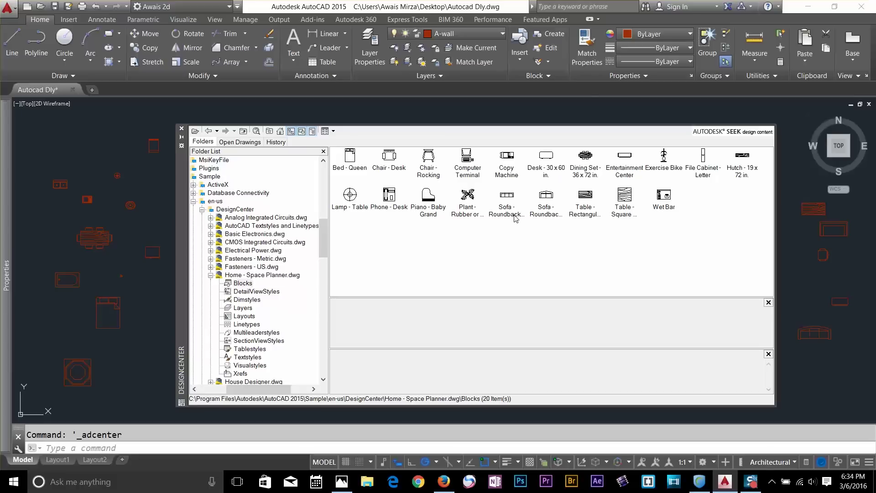
Insert the Desk - 30 x 60 in. block among the loose furniture left of the floor plan and close DesignCenter
double_click(546, 168)
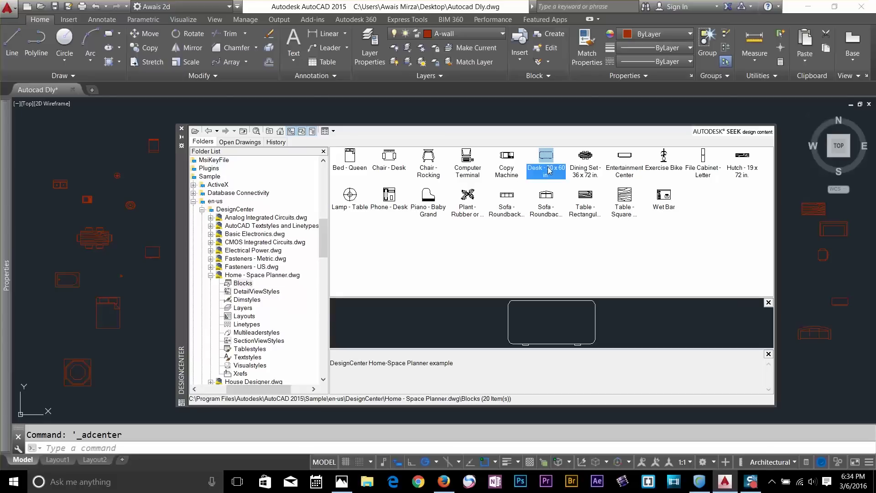
left_click(464, 313)
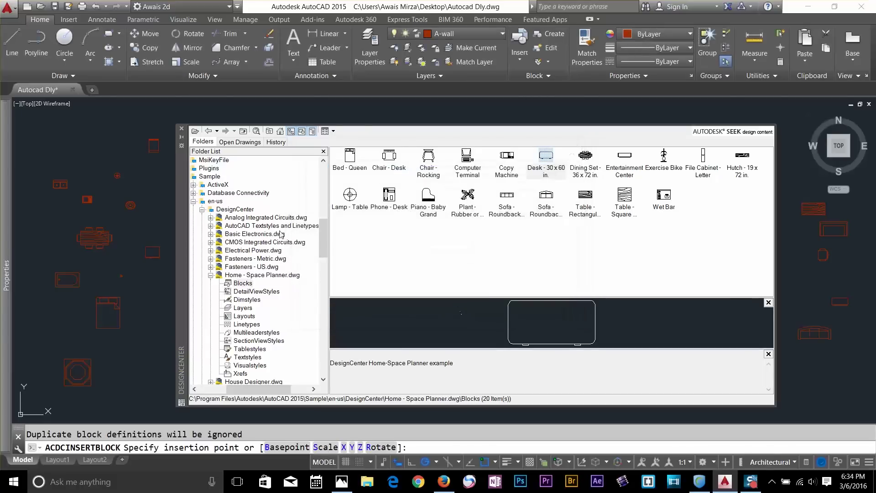
left_click(182, 130)
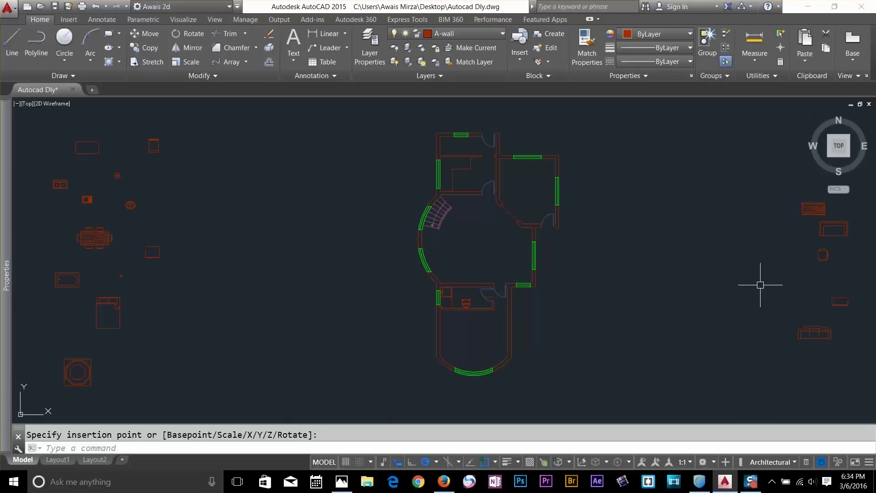
Move the three-seat sofa from right of the floor plan into the upper-right room, just below its upper window
type("m")
key("Return")
left_click(841, 319)
left_click(793, 349)
key("Return")
left_click(815, 331)
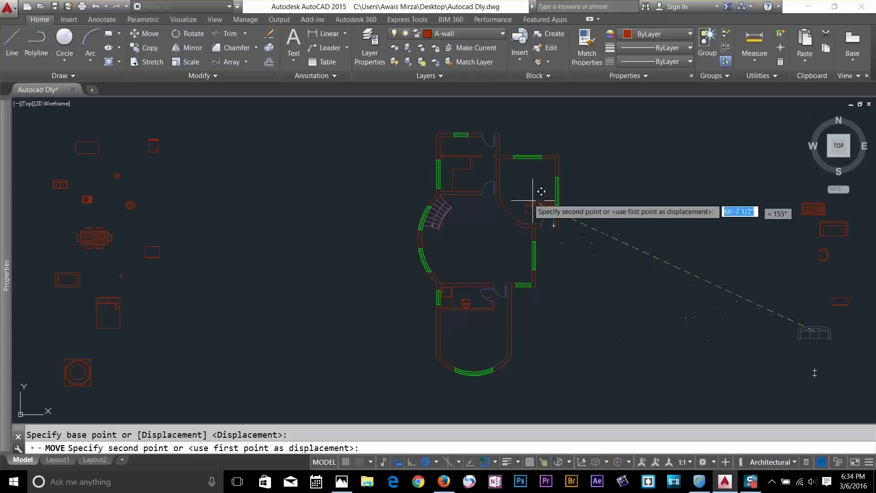
left_click(528, 170)
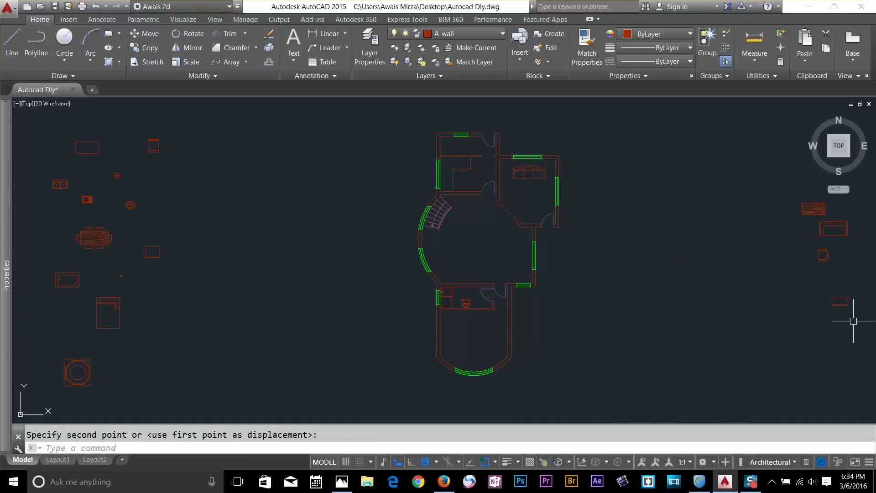
Move the wood-grain coffee table from right of the floor plan into the upper-right room, just below the three-seat sofa
key("Return")
left_click(808, 212)
key("Return")
left_click(806, 211)
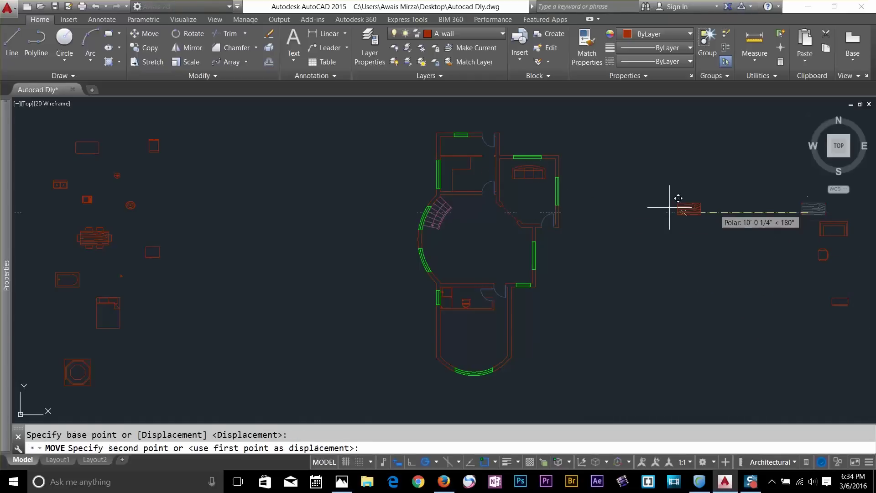
left_click(521, 191)
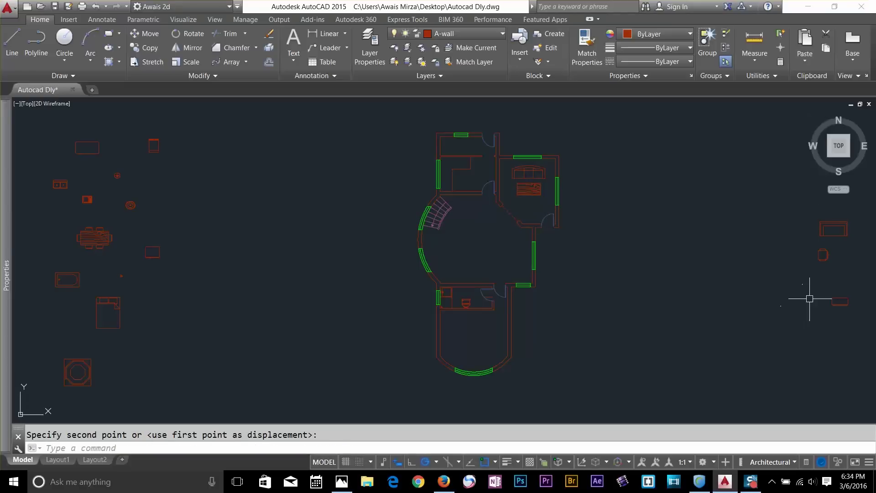
Move the six-chair dining set from left of the floor plan into the central hall, near its right wall window
key("Return")
left_click(101, 242)
key("Return")
left_click(101, 241)
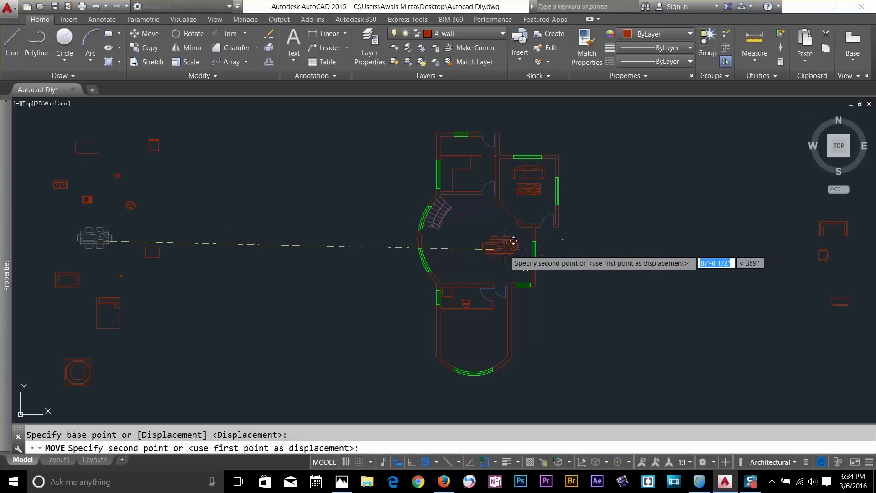
left_click(504, 246)
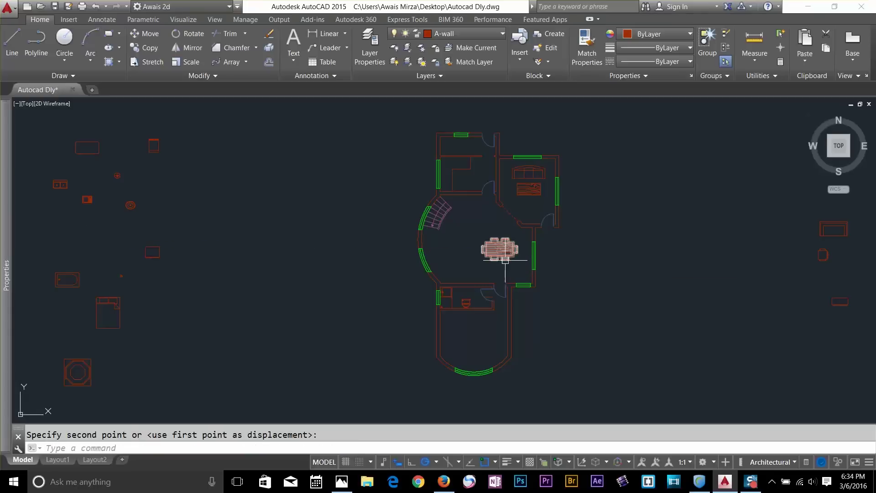
Move the double bed from left of the floor plan into the bottom room above its curved window
key("Return")
left_click(109, 311)
key("Return")
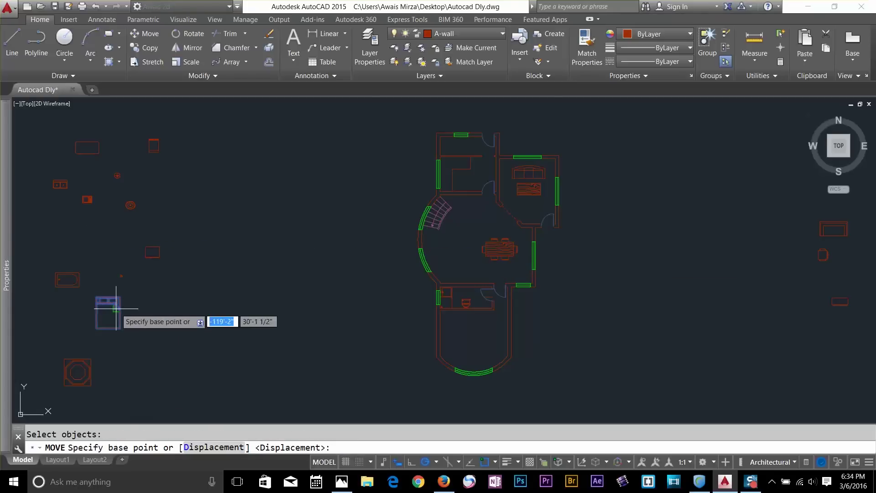
left_click(117, 308)
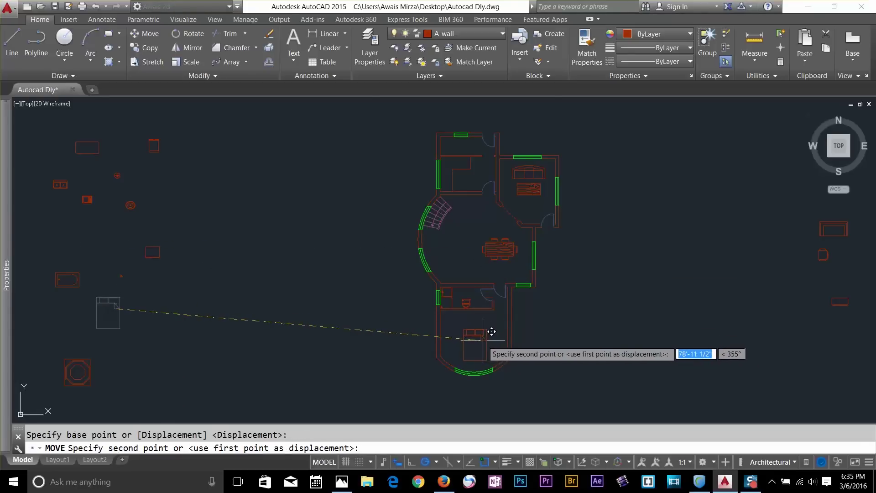
left_click(485, 340)
key("Return")
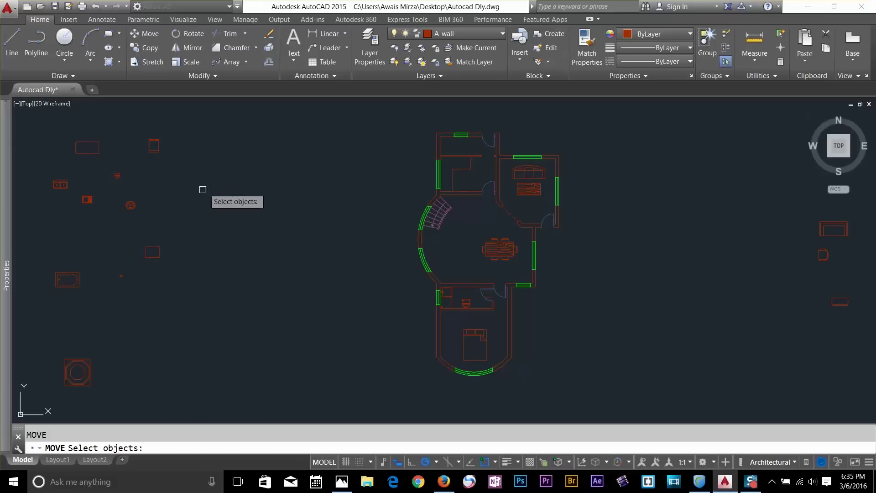
key("Return")
Scale the three-seat sofa and the coffee table in the upper-right room by a factor of 0.9
scroll(525, 178, "up", 6)
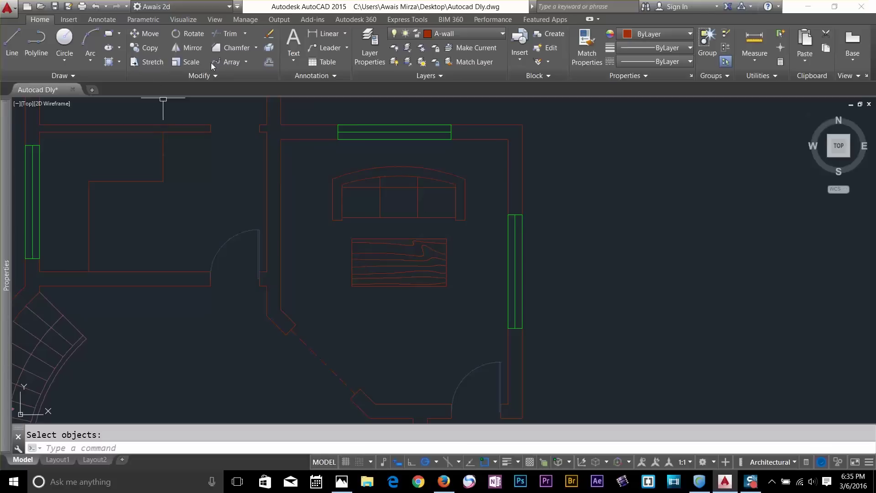
left_click(193, 62)
left_click(486, 178)
left_click(402, 268)
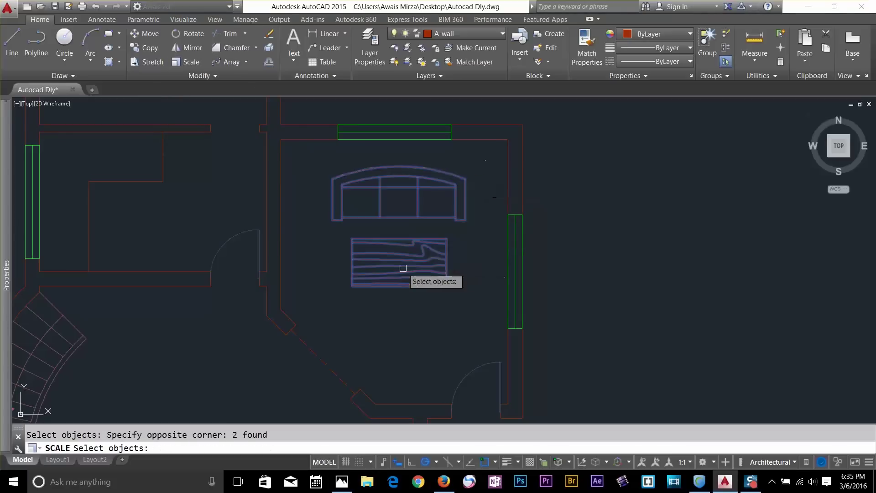
key("Return")
left_click(477, 245)
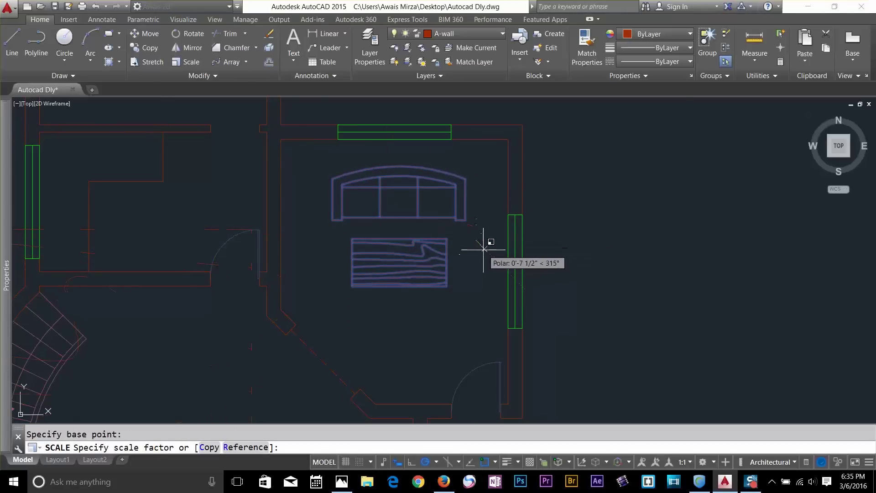
type(".9")
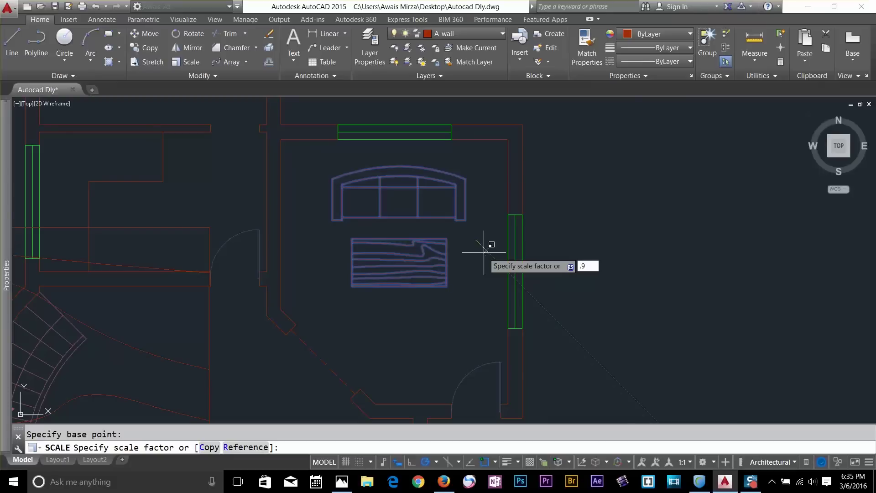
key("Return")
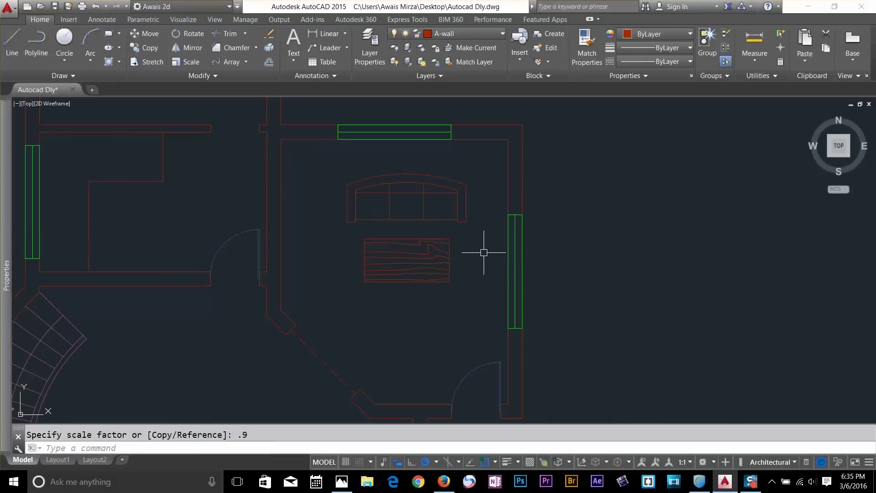
Move the scaled three-seat sofa slightly up toward the upper window of the upper-right room
scroll(561, 268, "down", 2)
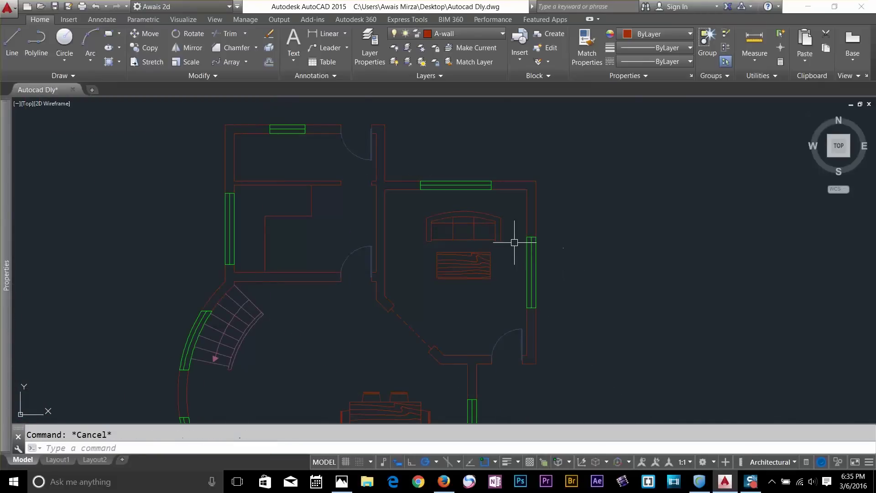
type("m")
key("Return")
left_click(492, 224)
key("Return")
left_click(492, 223)
left_click(496, 214)
Move the coffee table up slightly so it sits closer to the three-seat sofa
key("Return")
left_click(477, 257)
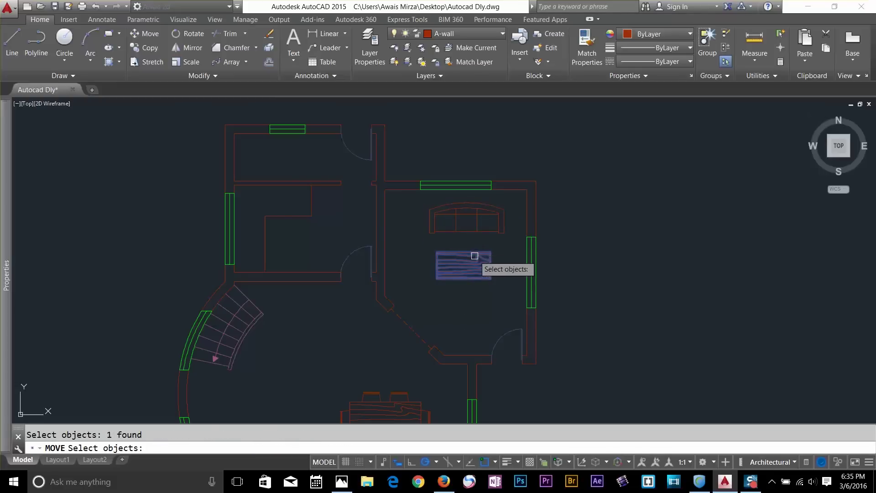
key("Return")
left_click(475, 256)
left_click(475, 257)
scroll(512, 284, "down", 3)
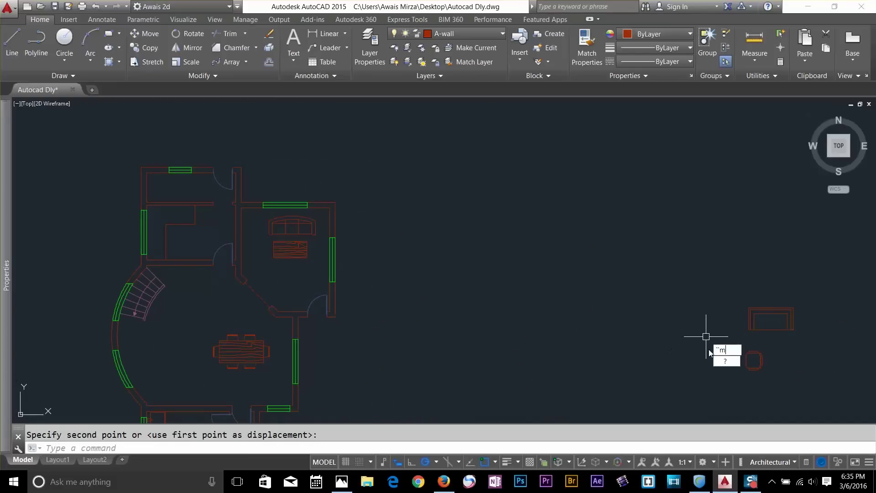
key("Return")
left_click(776, 357)
key("Escape")
Move the small armchair from right of the floor plan into the upper-right room, left of the coffee table
type("m")
key("Return")
left_click(776, 353)
left_click(754, 360)
key("Return")
left_click(753, 352)
scroll(265, 256, "up", 4)
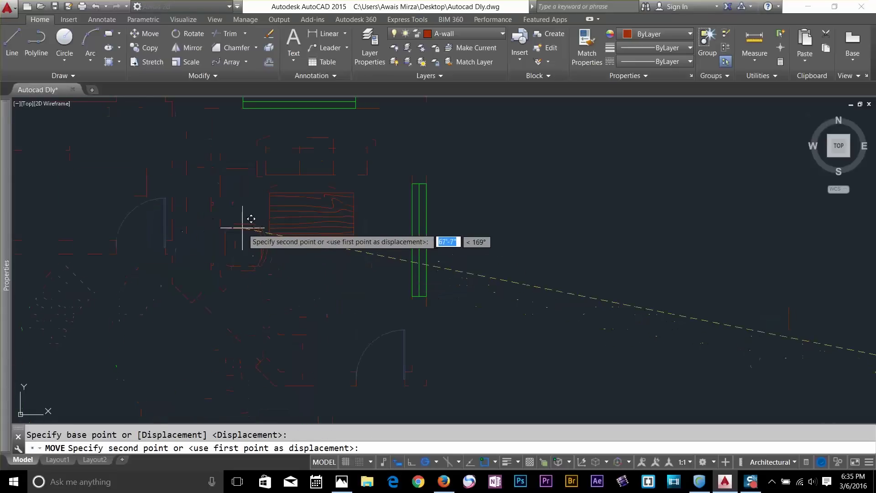
left_click(227, 200)
Rotate the armchair half a turn so its open side faces the coffee table
type("ro")
key("Return")
double_click(223, 216)
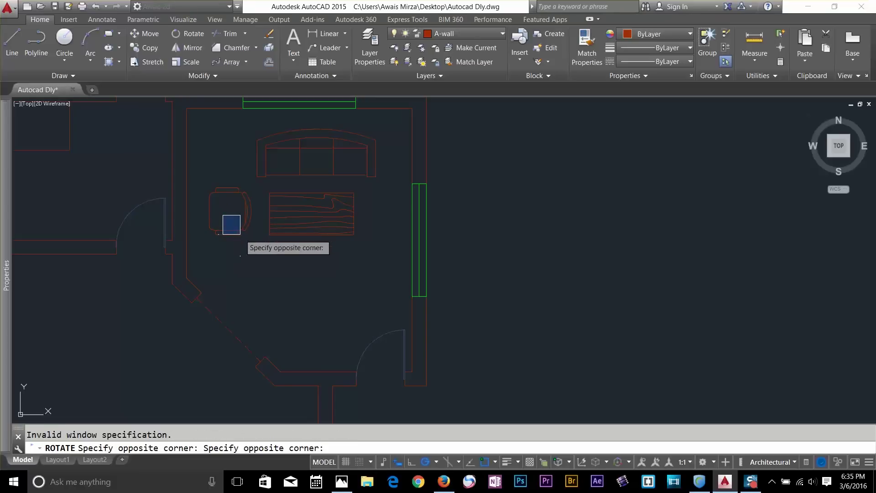
left_click(240, 234)
key("Return")
key("Return")
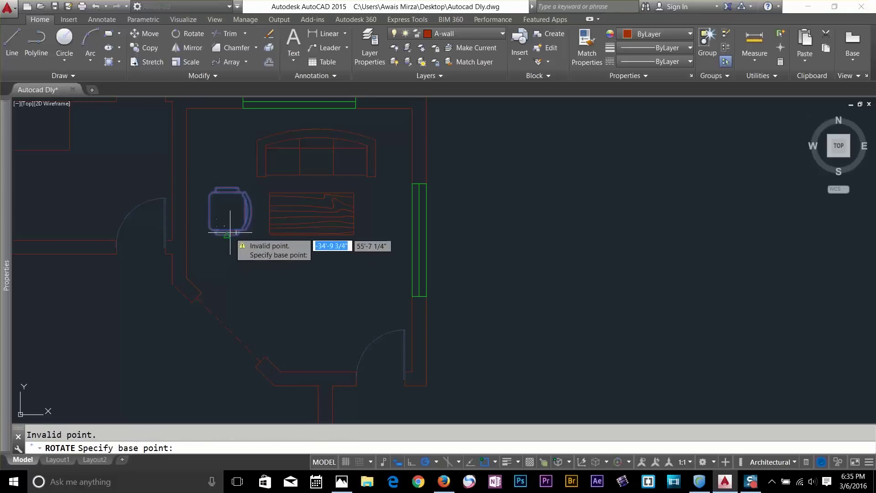
left_click(217, 211)
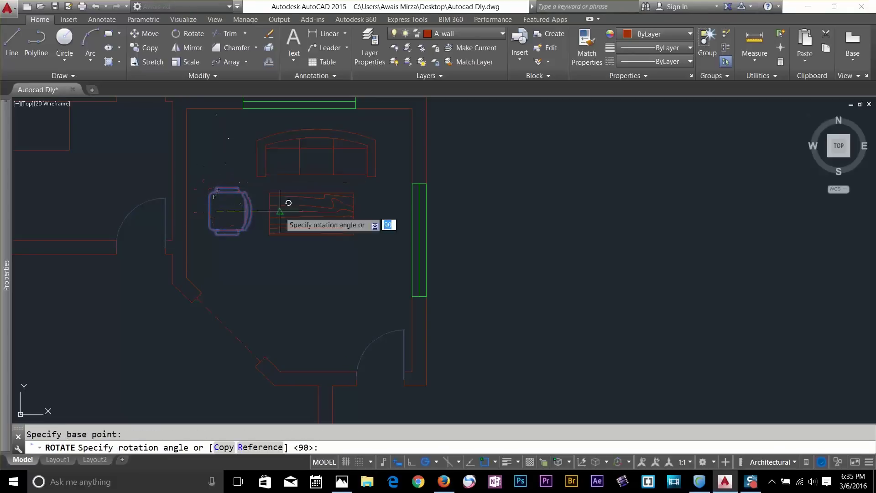
left_click(70, 197)
key("Return")
Move the rotated armchair to the right, away from the wall and closer to the coffee table
key("Escape")
type("m")
key("Return")
left_click(219, 208)
key("Return")
left_click(220, 208)
scroll(418, 258, "down", 2)
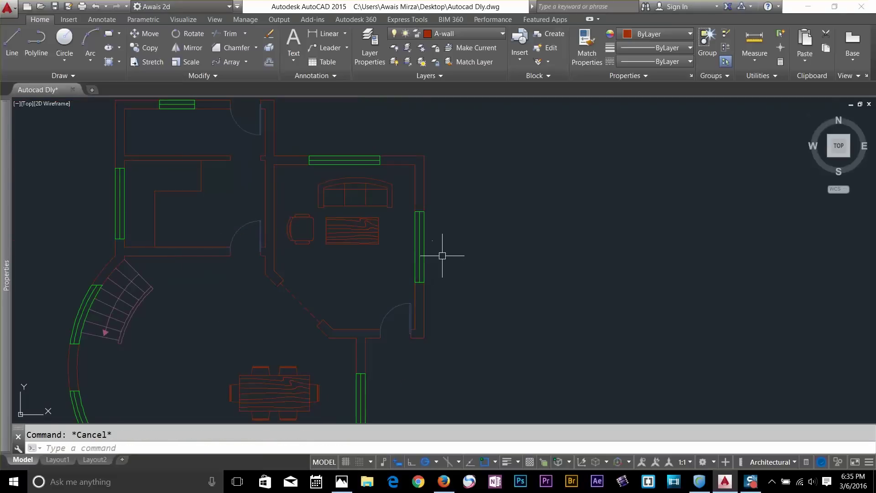
scroll(382, 237, "up", 2)
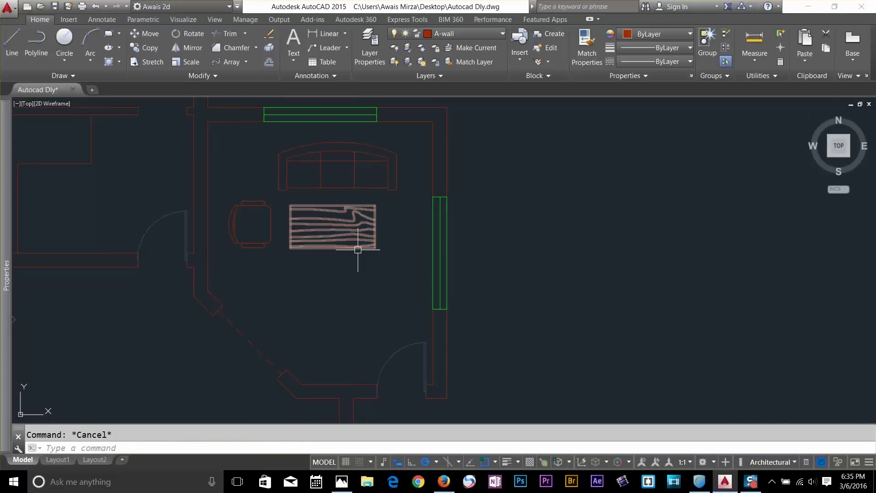
key("Return")
left_click(254, 246)
key("Return")
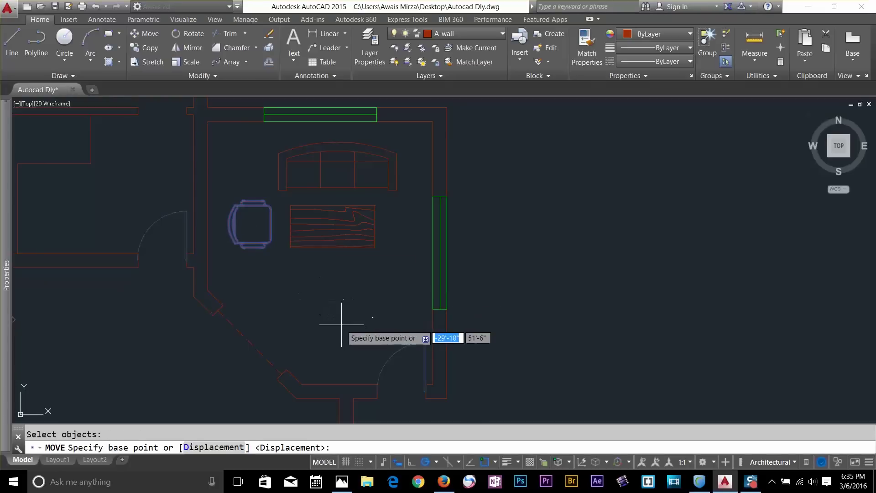
left_click(335, 326)
key("Escape")
Mirror the armchair about a vertical line through the coffee table's middle, keeping the original chair
type("moi")
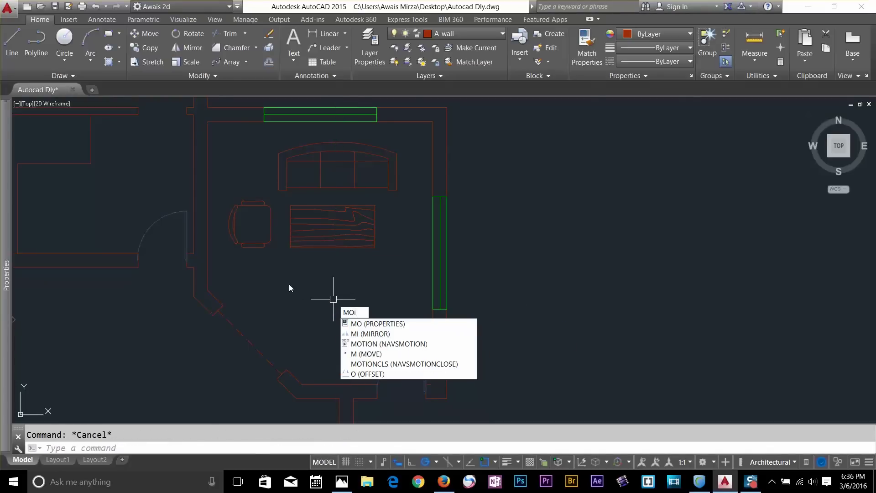
key("BackSpace")
key("BackSpace")
type("i")
key("Return")
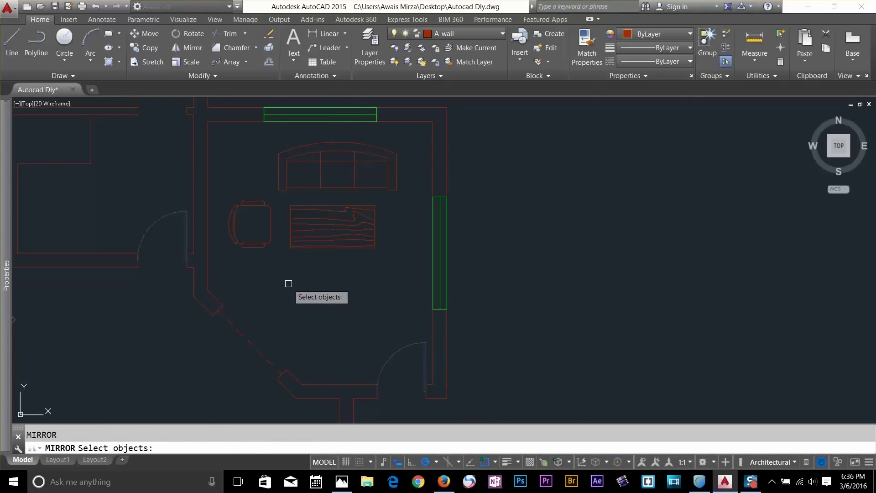
left_click(266, 241)
key("Return")
left_click(334, 322)
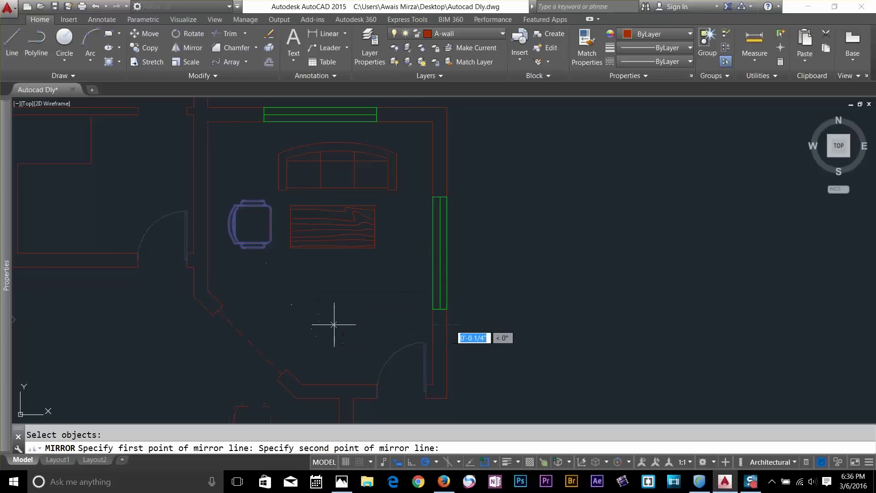
left_click(338, 287)
key("Return")
Move the mirrored armchair left, clear of the right wall window and closer to the coffee table
key("Escape")
type("m")
key("Return")
left_click(403, 240)
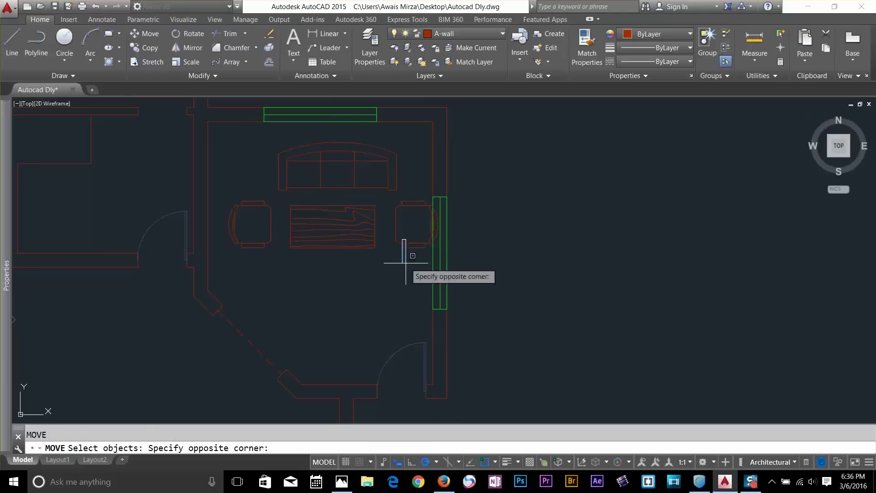
key("Return")
left_click(372, 278)
key("Return")
left_click(559, 288)
key("Escape")
Move the left armchair right so it sits close to the coffee table's left end
left_click(269, 252)
key("Return")
left_click(296, 306)
left_click(307, 306)
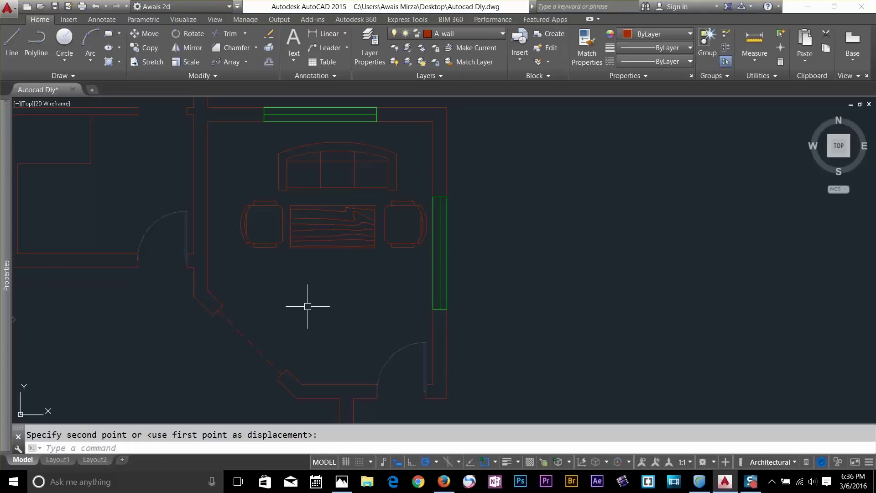
Rotate the dining set in the central hall a quarter turn so it runs parallel to the right wall
scroll(450, 326, "down", 2)
mouse_move(388, 323)
middle_mouse_down()
mouse_move(584, 249)
mouse_move(586, 240)
middle_mouse_up()
middle_click_drag(554, 338, 514, 245)
type("ro")
key("Return")
left_click(479, 252)
key("Return")
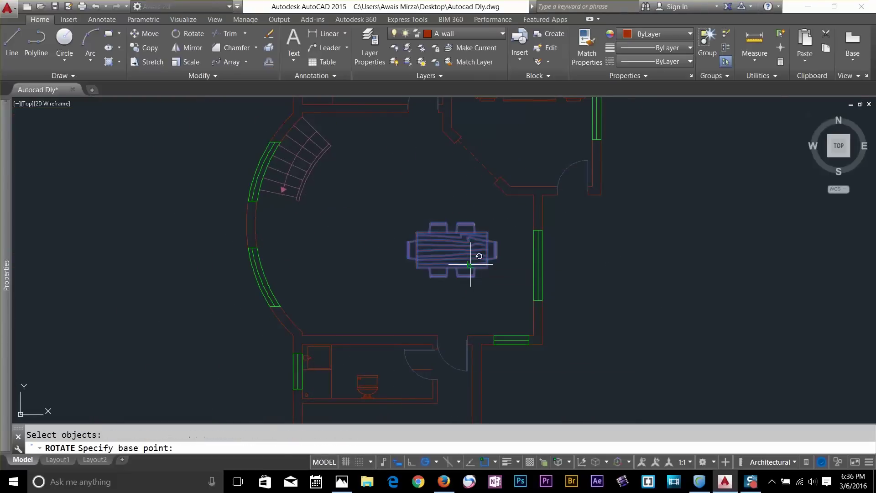
left_click(468, 266)
left_click(475, 301)
key("Escape")
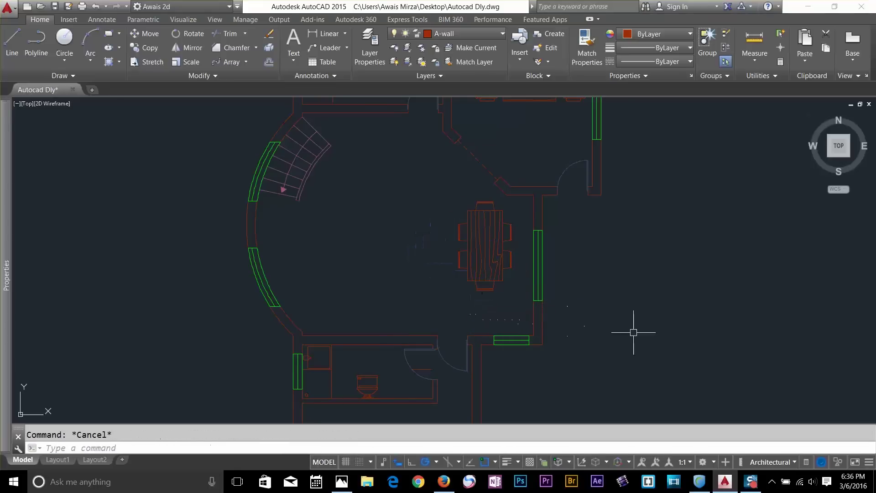
Move the dining set down so it sits alongside the window in the hall's right wall
type("m")
key("Return")
left_click(486, 254)
key("Return")
left_click(484, 269)
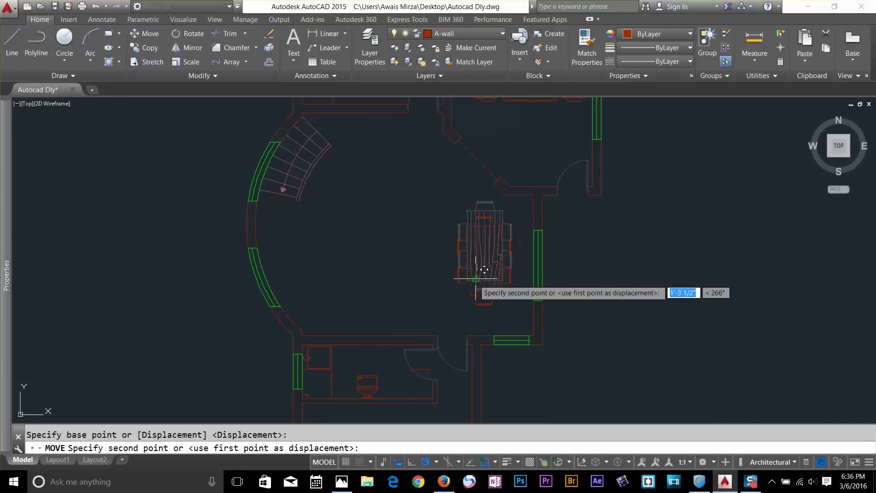
key("Escape")
Copy the three-seat sofa from the upper-right room into the central hall, left of the dining set
scroll(418, 301, "down", 4)
middle_click_drag(418, 301, 654, 245)
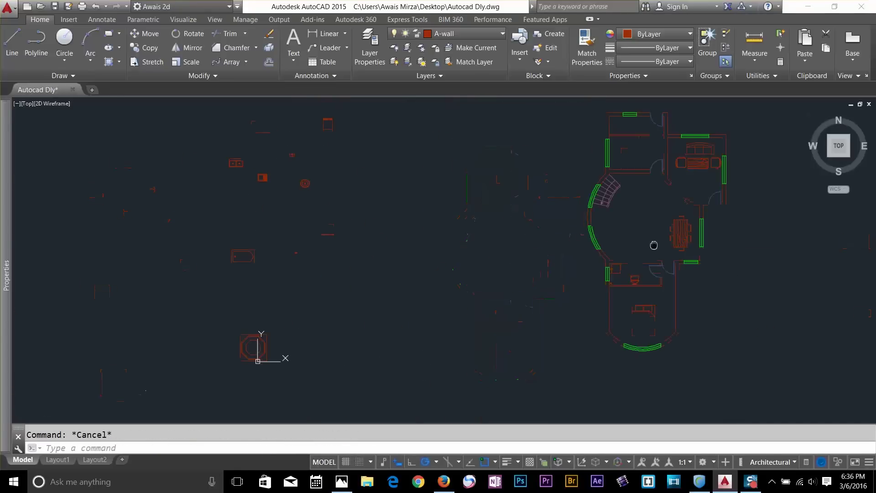
middle_click_drag(557, 250, 330, 290)
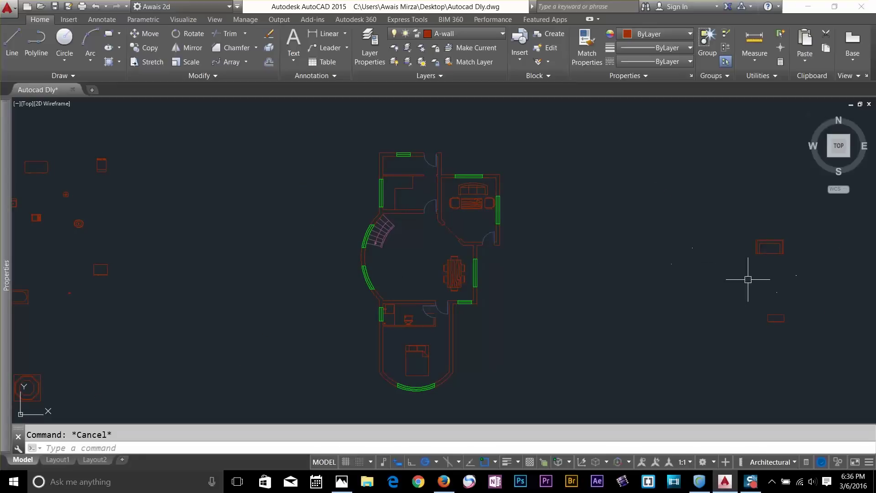
scroll(524, 179, "up", 4)
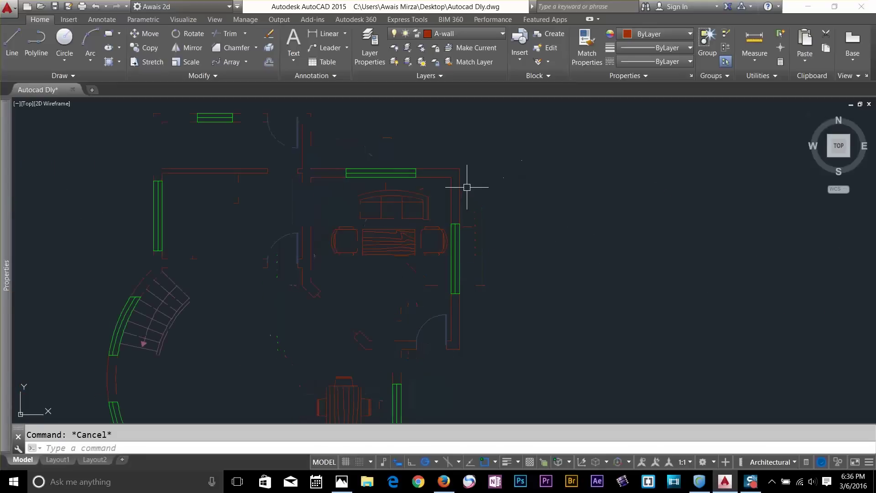
type("o")
key("Return")
left_click(422, 208)
key("Return")
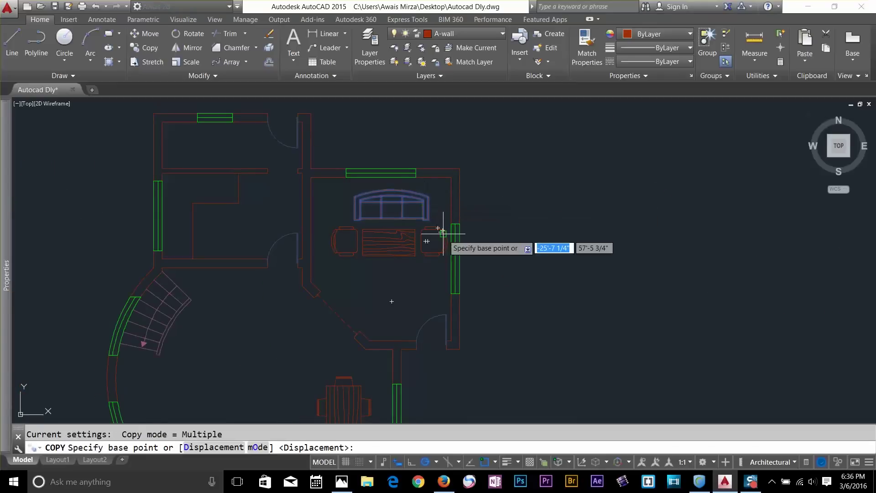
left_click(402, 206)
scroll(401, 196, "down", 3)
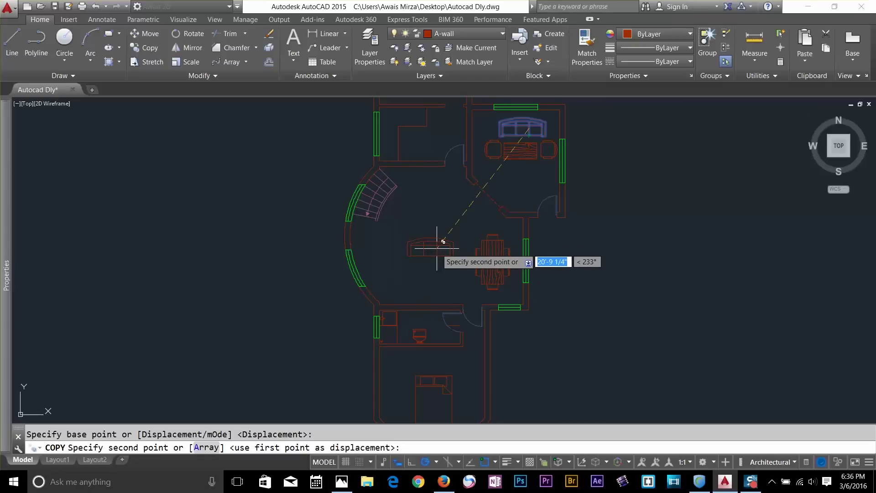
left_click(438, 246)
key("Escape")
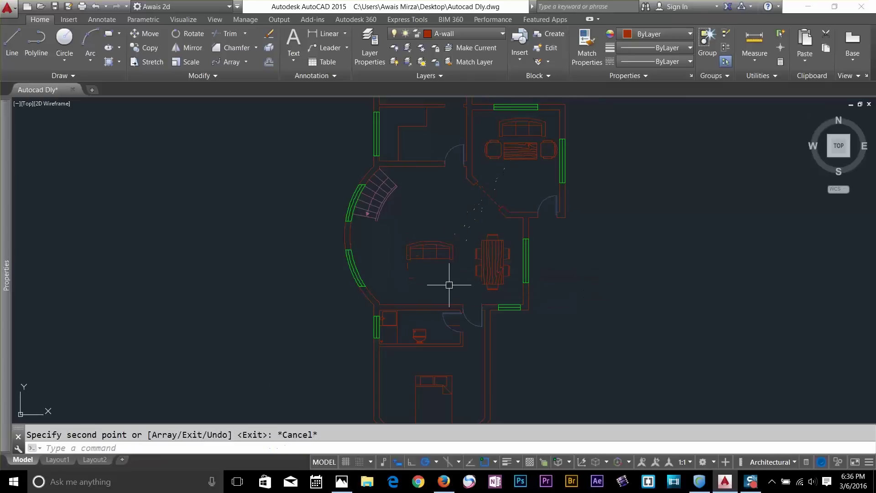
Rotate the copied three-seat sofa in the central hall about a point near its lower-right corner
type("ro")
key("Return")
left_click(449, 256)
key("Return")
left_click(449, 258)
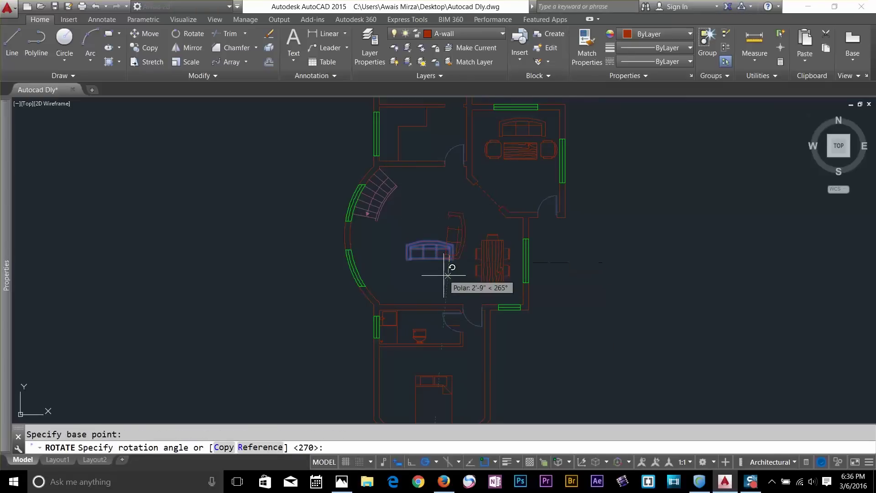
Move the upright sofa away from the dining table and down to the middle of the curved living room
key("Escape")
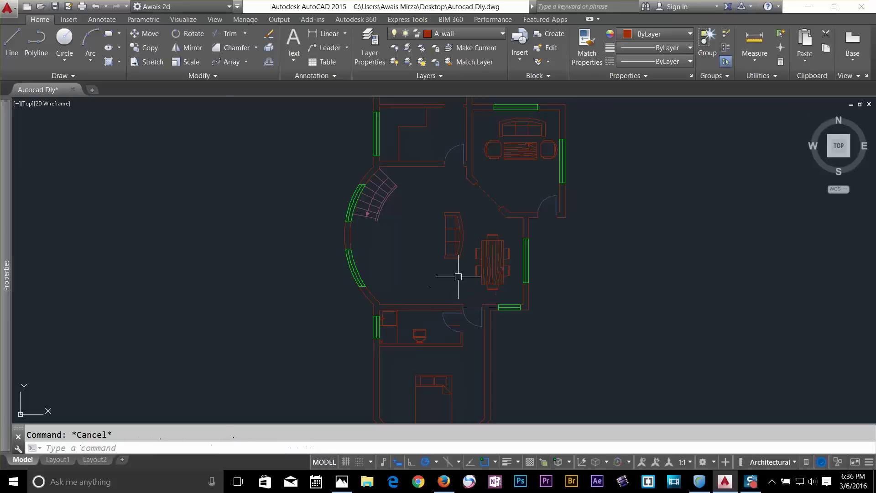
type("m")
key("Return")
left_click(457, 259)
key("Return")
left_click(456, 254)
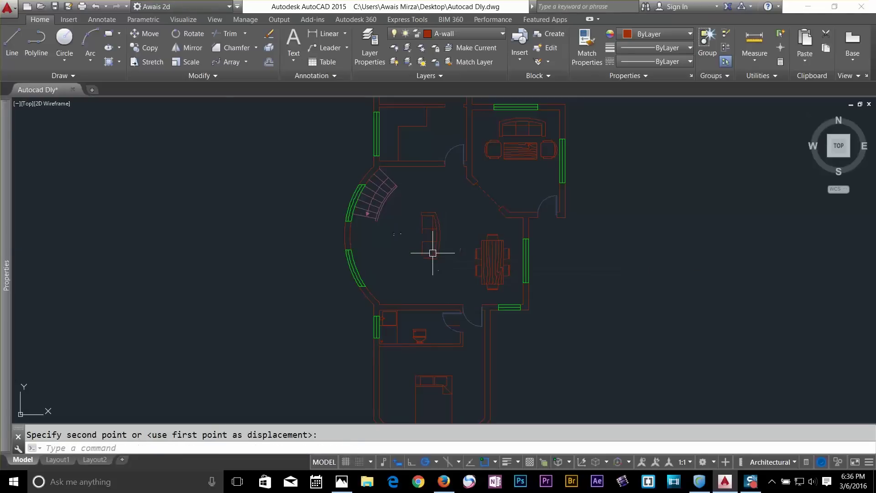
key("Return")
left_click(437, 255)
key("Return")
left_click(434, 249)
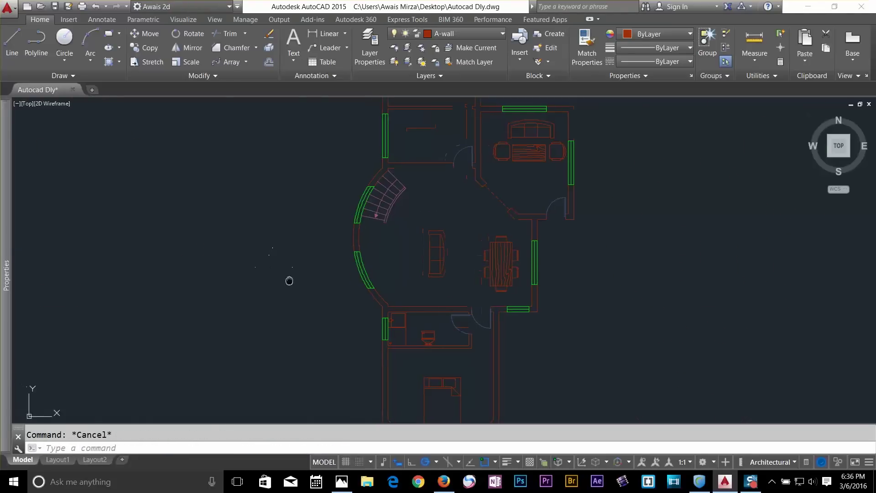
Move the double sink block from the loose furniture to just outside the kitchen window
middle_click_drag(95, 273, 405, 262)
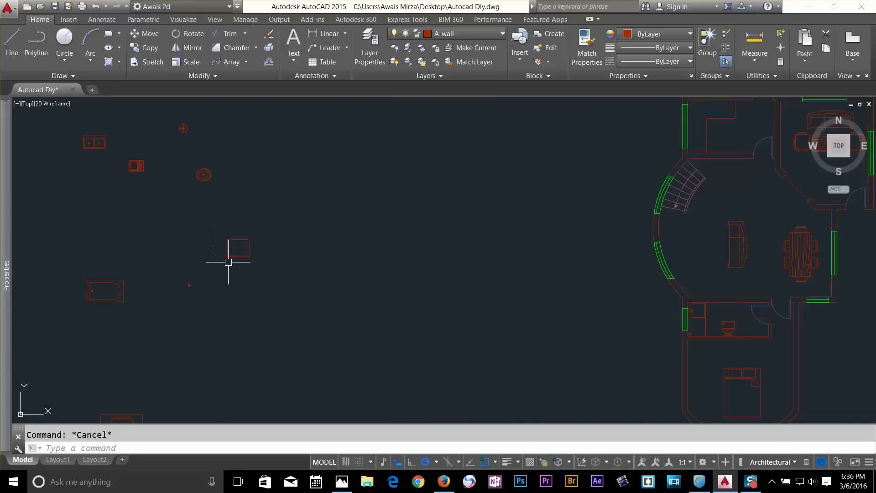
scroll(263, 254, "down", 2)
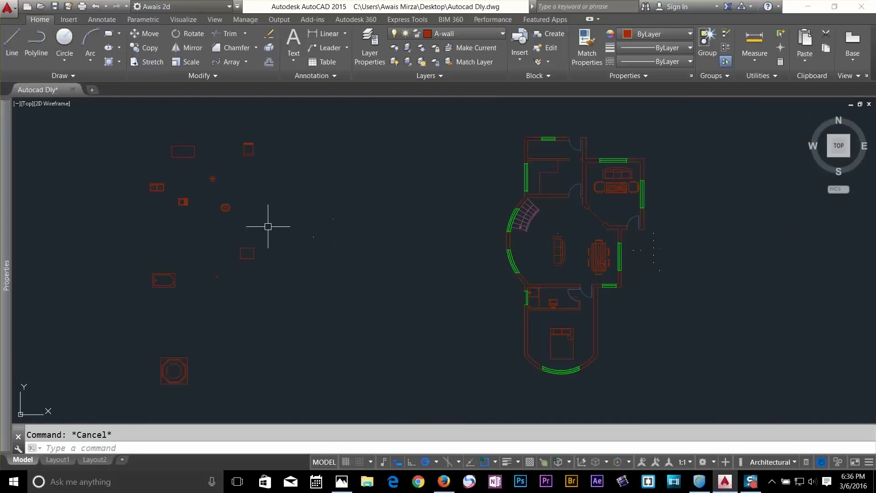
scroll(156, 173, "up", 2)
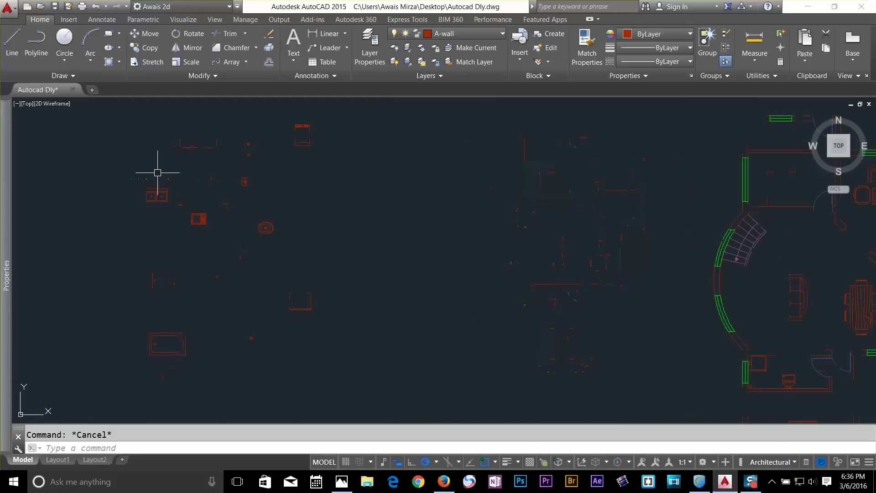
key("space")
left_click(163, 197)
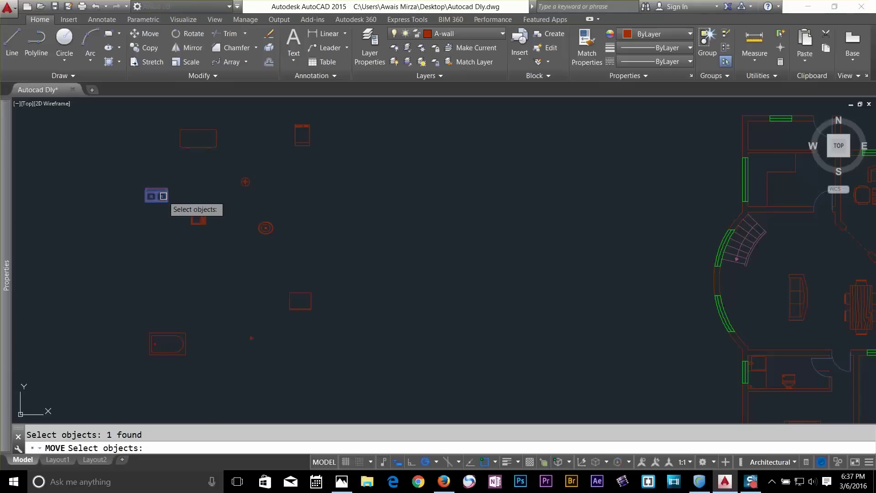
key("space")
left_click(163, 197)
middle_click_drag(550, 204, 256, 226)
scroll(471, 196, "up", 2)
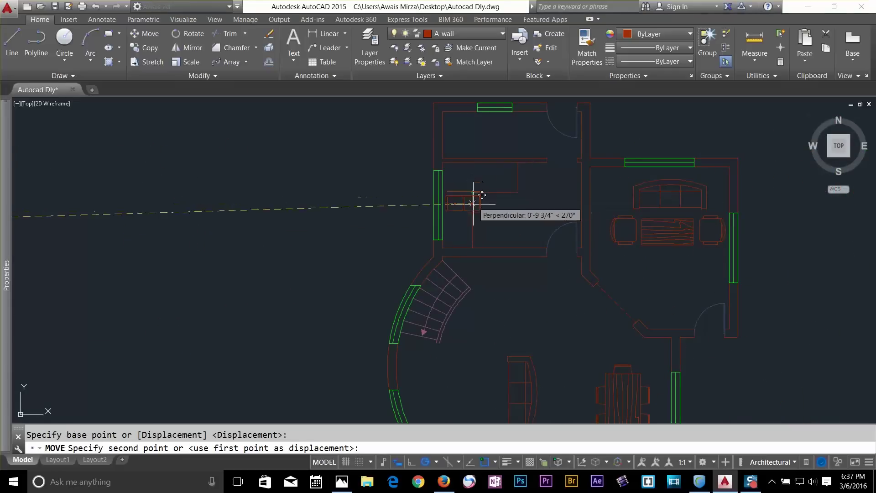
left_click(378, 204)
key("Escape")
Rotate the double sink 90 degrees so it stands upright, parallel to the kitchen window
type("ro")
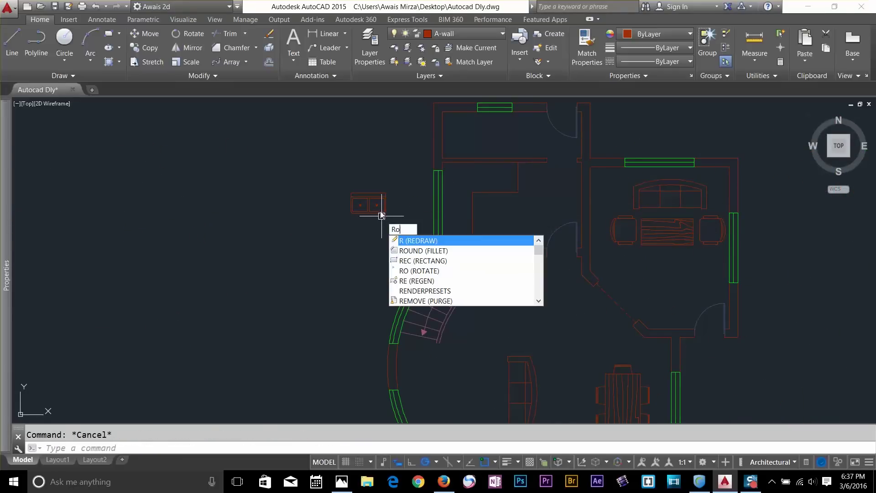
key("Return")
left_click(359, 201)
key("space")
left_click(377, 204)
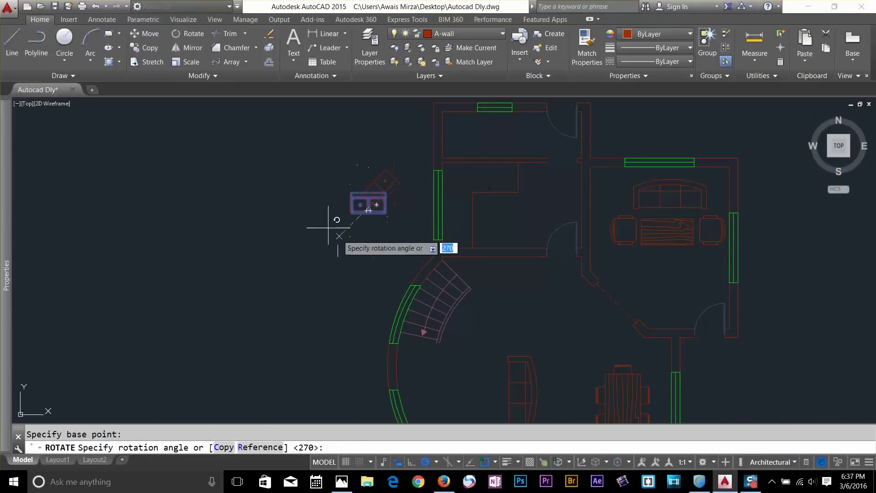
left_click(378, 136)
key("space")
key("Escape")
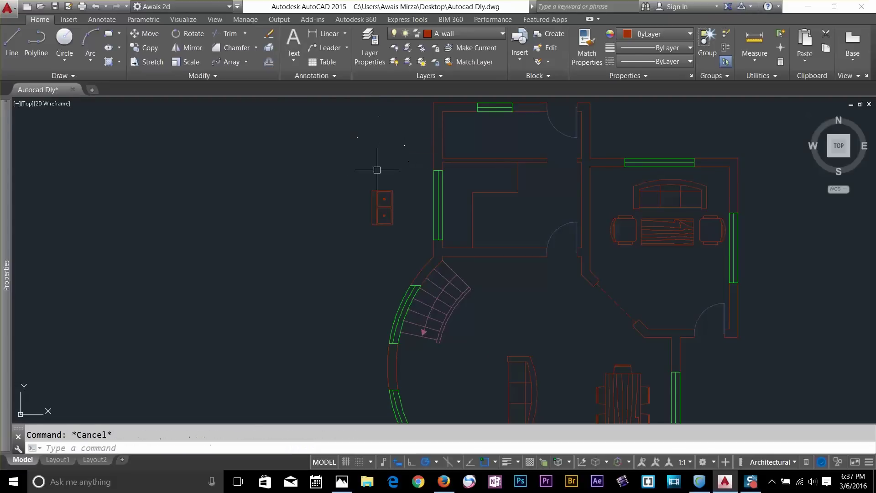
Move the rotated double sink onto the kitchen counter beside the window
left_click(377, 194)
key("space")
left_click(378, 203)
scroll(464, 205, "up", 2)
scroll(464, 206, "up", 2)
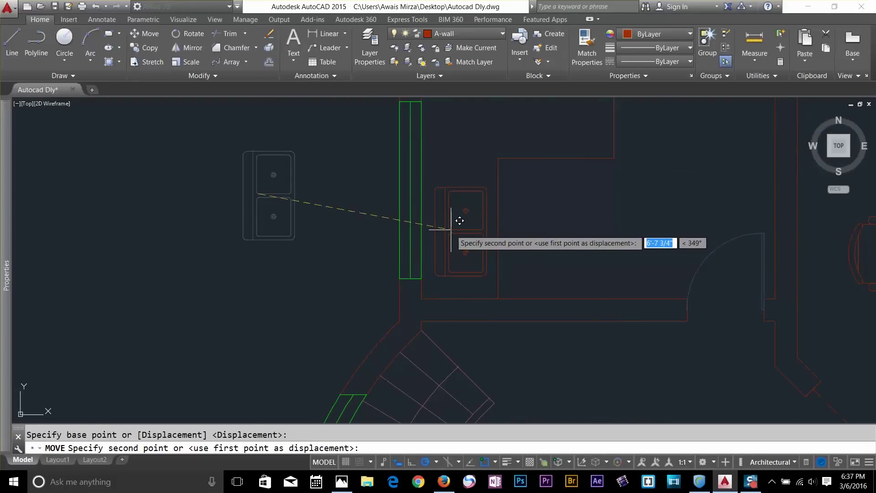
left_click(451, 230)
key("Escape")
Move the stove block from the loose furniture to the end of the kitchen counter
scroll(286, 249, "down", 6)
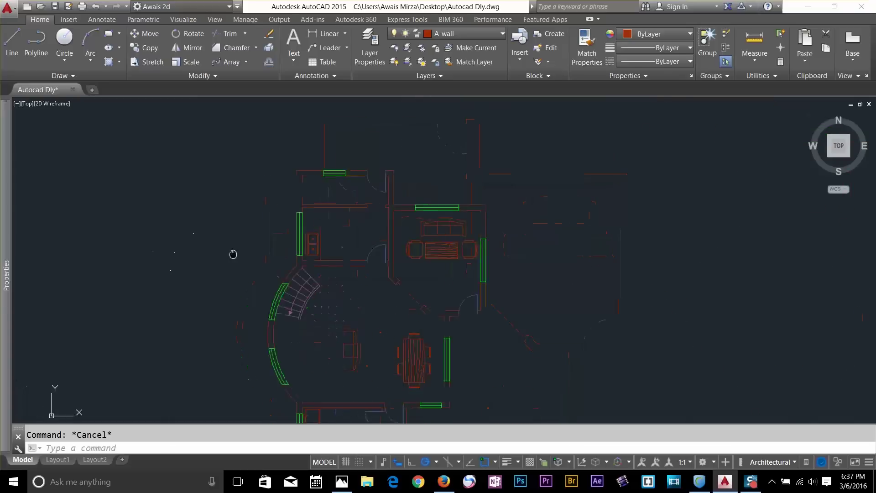
middle_click_drag(203, 182, 331, 213)
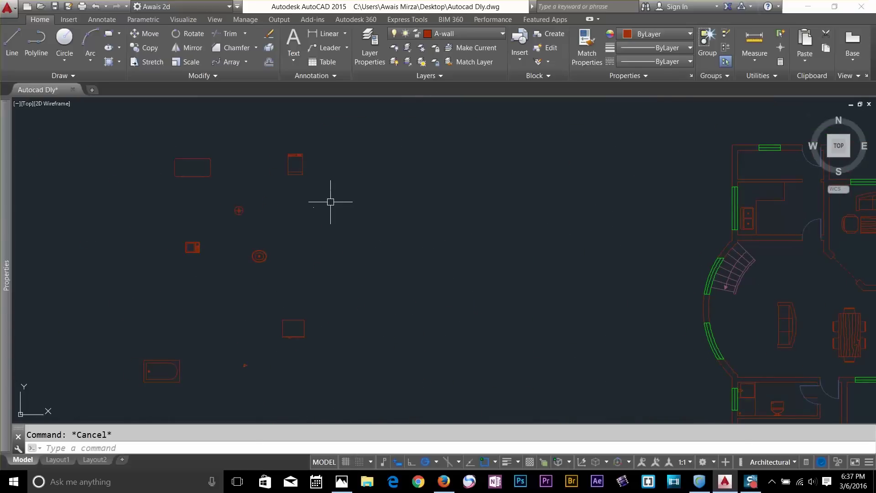
key("space")
left_click(302, 169)
key("space")
left_click(303, 170)
middle_click_drag(645, 198, 382, 215)
scroll(548, 201, "up", 5)
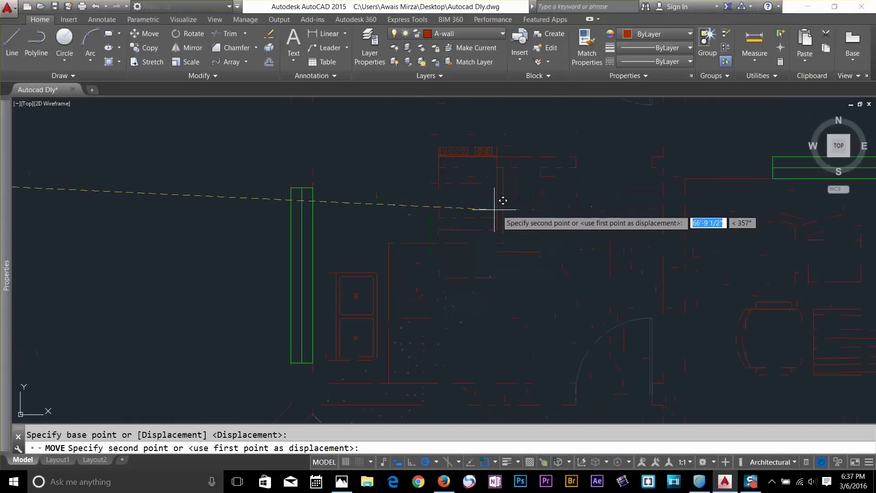
left_click(503, 243)
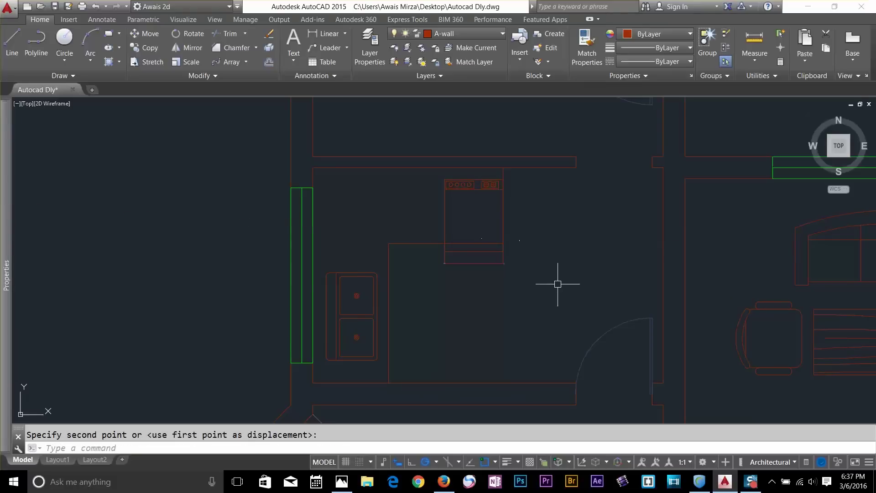
Shift the stove up against the kitchen's upper wall
type("m")
key("space")
left_click(525, 267)
left_click(495, 258)
key("space")
left_click(520, 290)
key("Escape")
Move the microwave block from the loose furniture into the kitchen counter corner above the sink
scroll(452, 297, "down", 6)
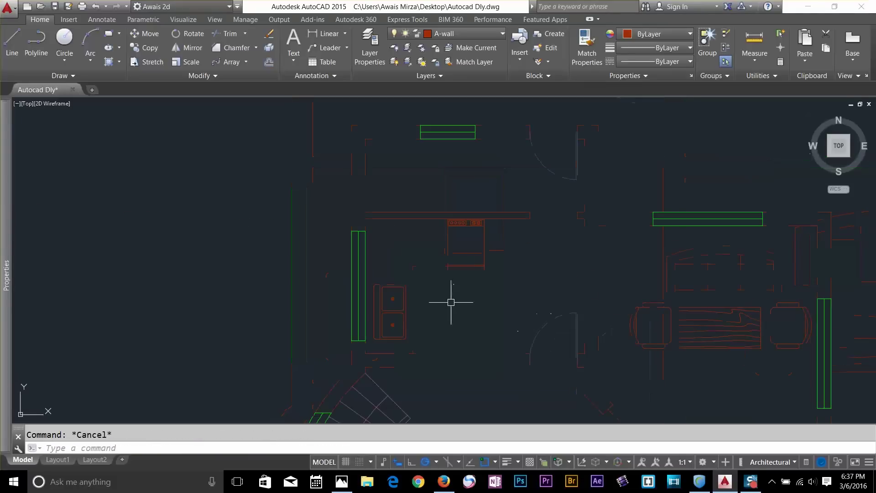
middle_click_drag(309, 290, 511, 239)
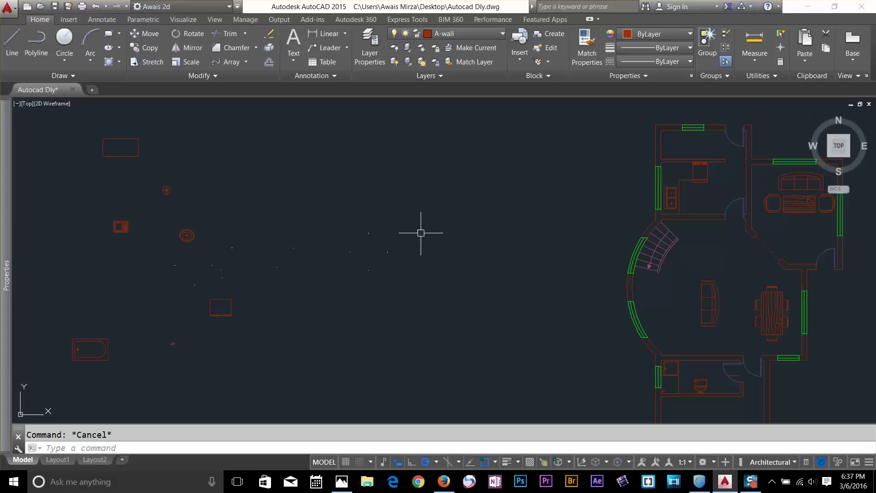
key("space")
left_click(122, 228)
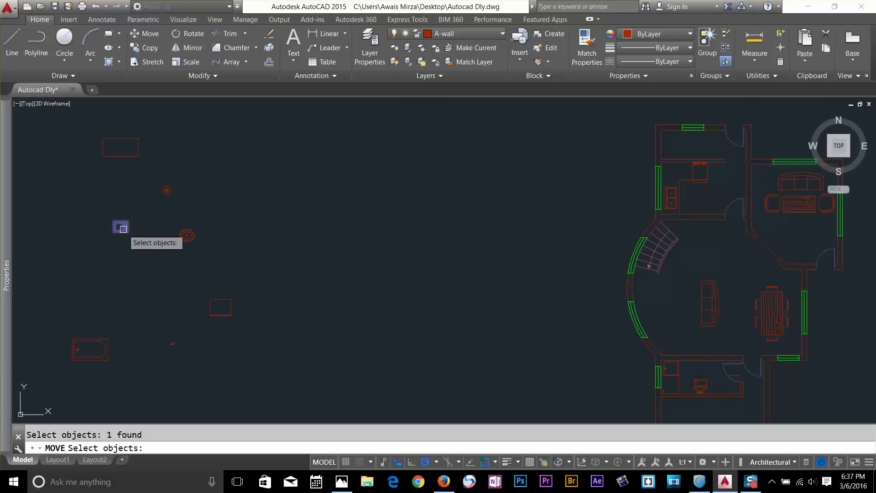
key("space")
left_click(124, 229)
scroll(702, 171, "up", 6)
scroll(661, 171, "up", 4)
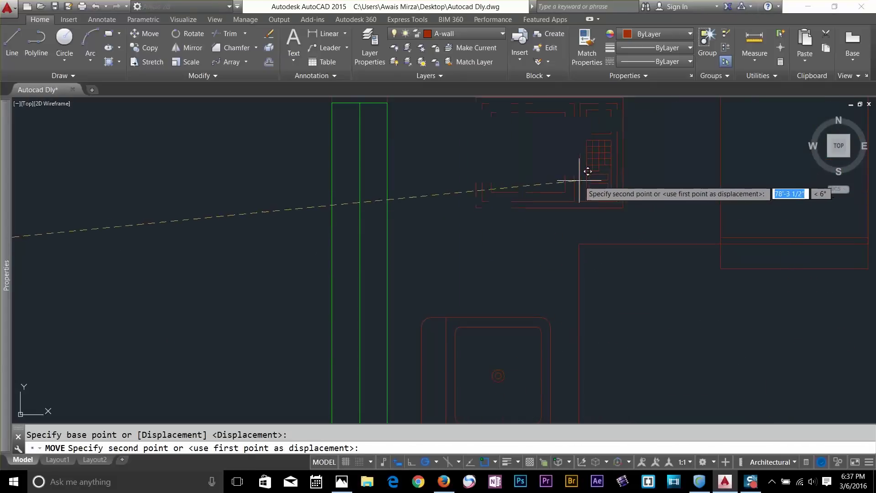
key("Escape")
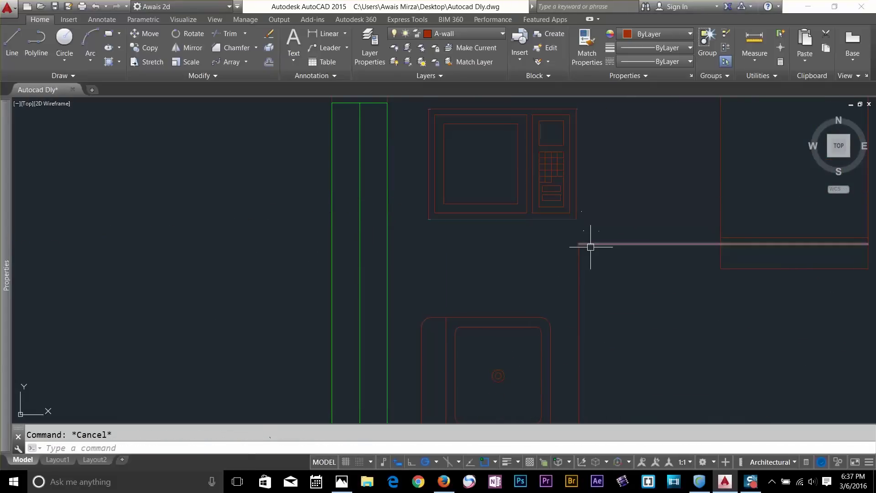
Rotate the microwave 45 degrees about its lower corner nearest the counter's inner corner
type("ro")
key("Return")
left_click(538, 201)
key("Return")
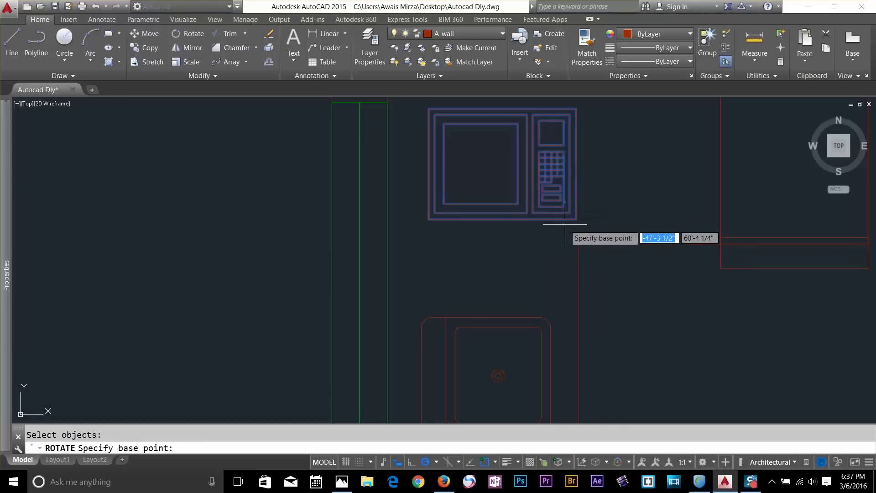
left_click(576, 219)
type("45")
key("Return")
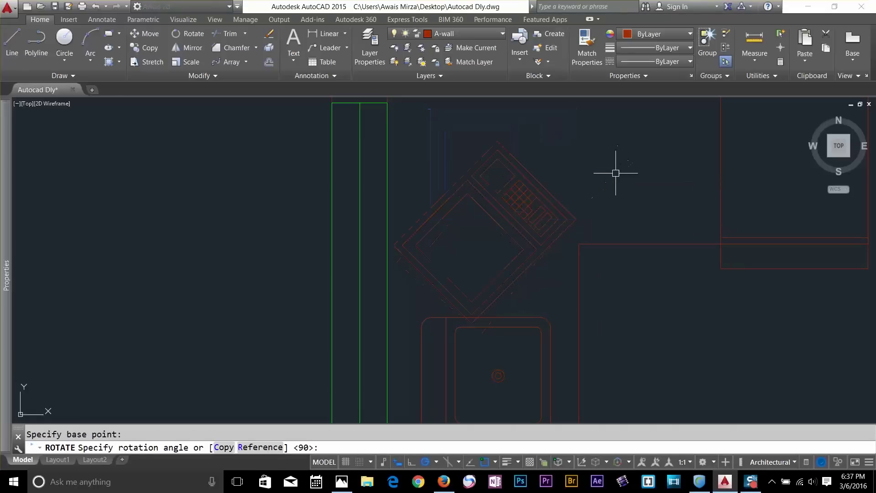
key("Escape")
Move the angled microwave away from the sink, diagonally up toward the stove
key("Return")
left_click(564, 213)
key("Return")
left_click(563, 213)
left_click(607, 151)
key("Return")
scroll(691, 223, "down", 2)
key("Escape")
Rotate the bedroom's bed 180 degrees so its pillows face the curved window
scroll(681, 253, "down", 5)
middle_click_drag(681, 255, 321, 214)
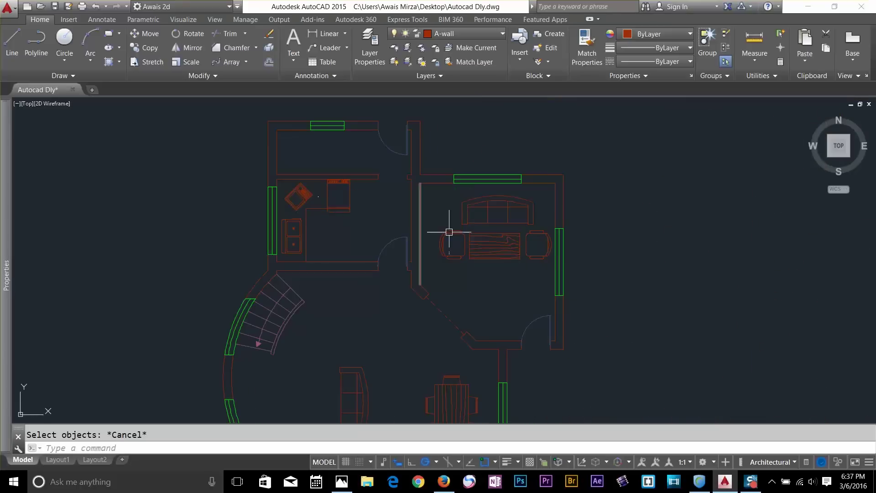
middle_click_drag(530, 246, 669, 114)
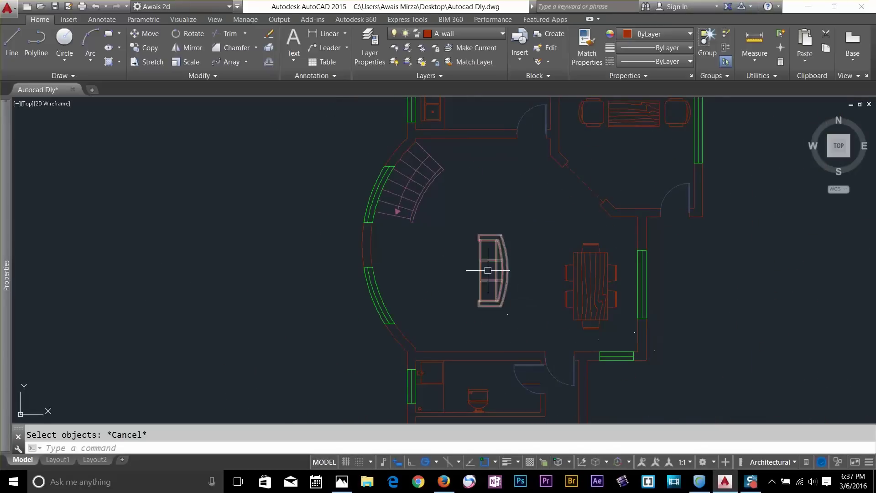
middle_click_drag(554, 268, 545, 169)
scroll(569, 338, "up", 2)
key("Escape")
scroll(560, 292, "down", 2)
middle_click_drag(559, 293, 568, 230)
type("ro")
key("Return")
left_click(534, 261)
key("Return")
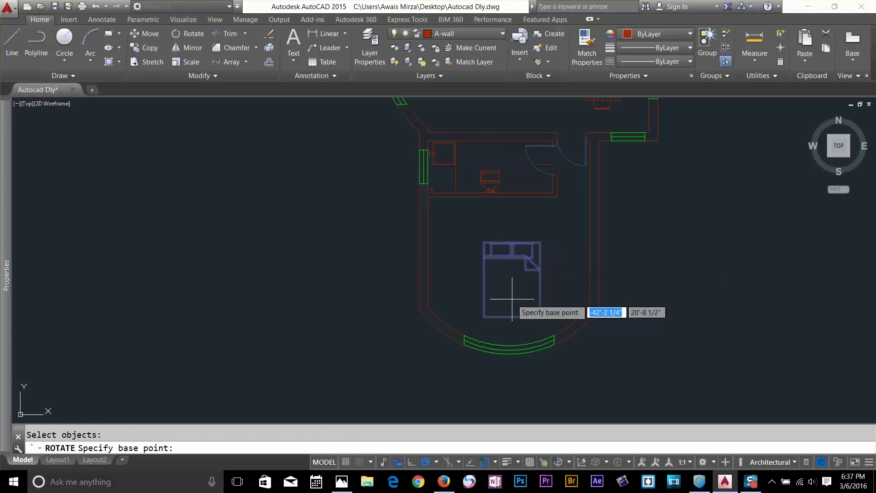
left_click(491, 243)
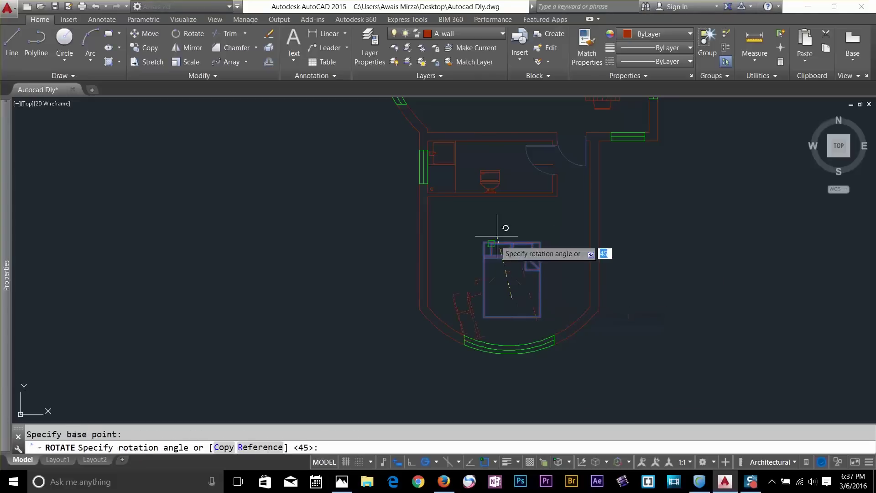
left_click(289, 299)
Move the bed straight up so it sits inside the bedroom, clear of the curved window
type("m")
key("Return")
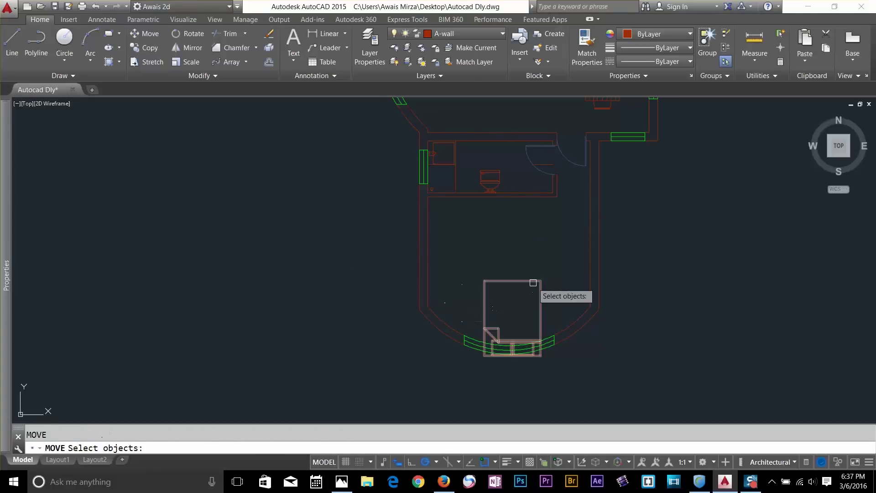
left_click(541, 294)
key("Return")
left_click(530, 281)
key("Escape")
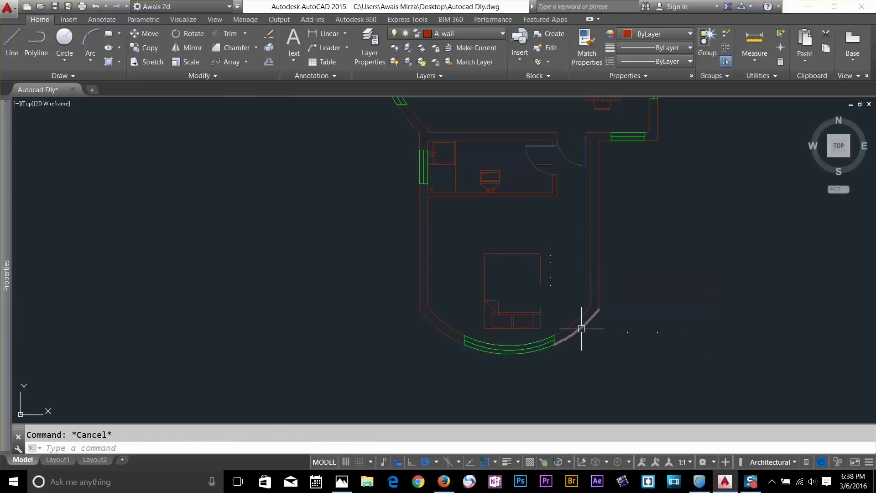
Move the plain rectangular furniture block from the loose items into the bedroom beside the bed's pillow end
scroll(344, 323, "down", 4)
middle_click_drag(198, 347, 618, 273)
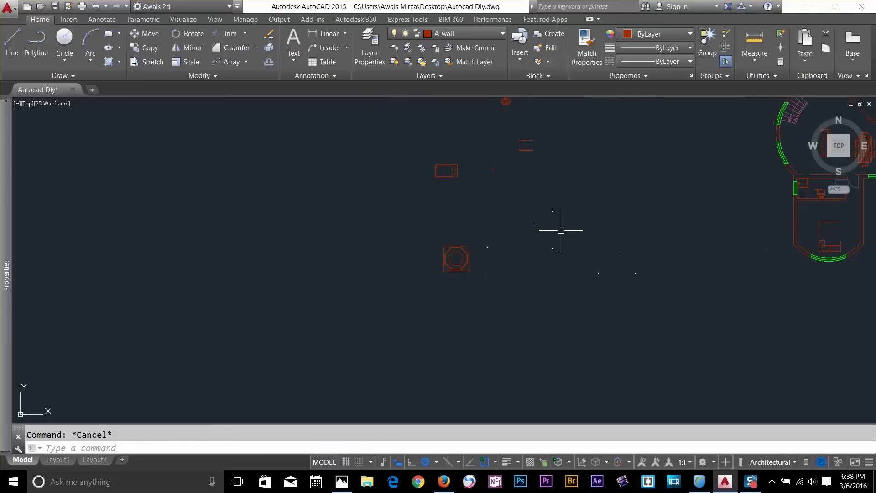
middle_click_drag(632, 212, 388, 315)
left_click(364, 307)
scroll(317, 259, "up", 4)
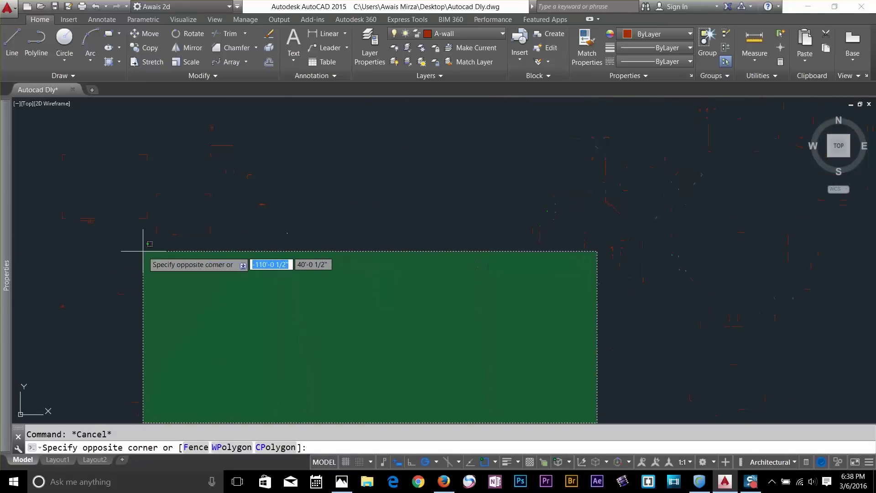
key("Escape")
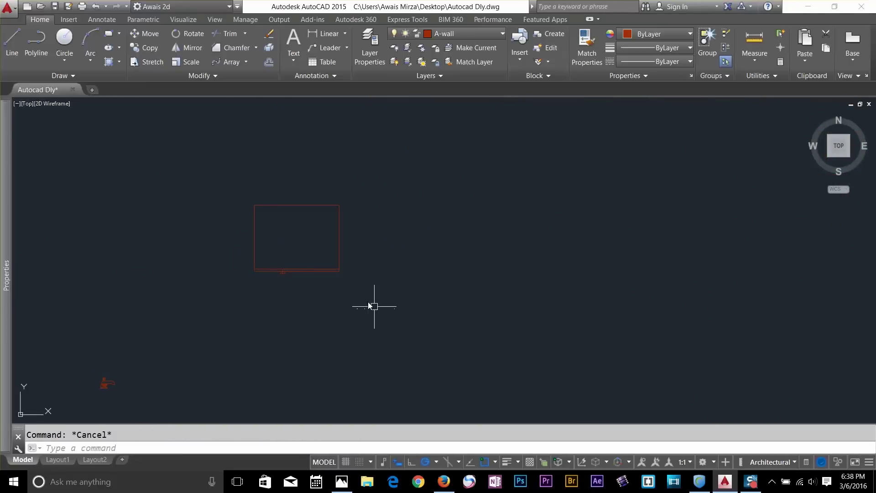
type("m")
key("Return")
key("Return")
left_click(339, 273)
scroll(490, 306, "down", 6)
middle_click_drag(488, 306, 100, 257)
scroll(528, 352, "up", 6)
middle_click_drag(507, 382, 527, 220)
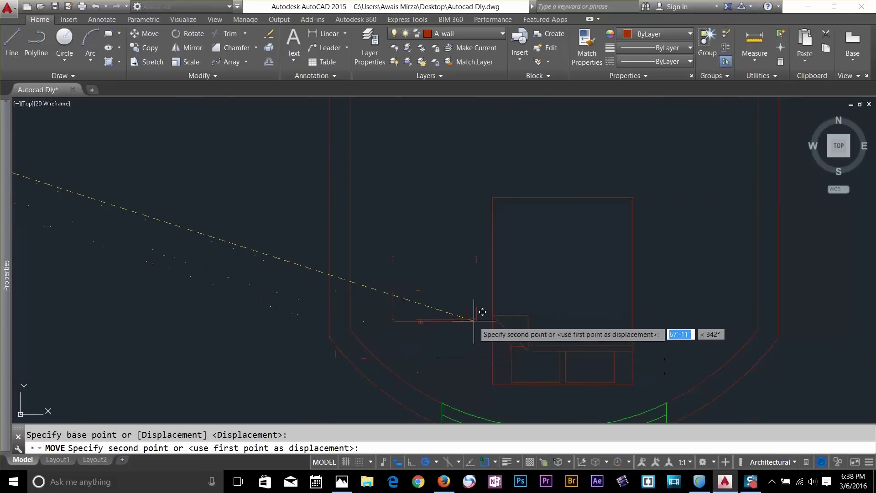
left_click(478, 362)
key("Escape")
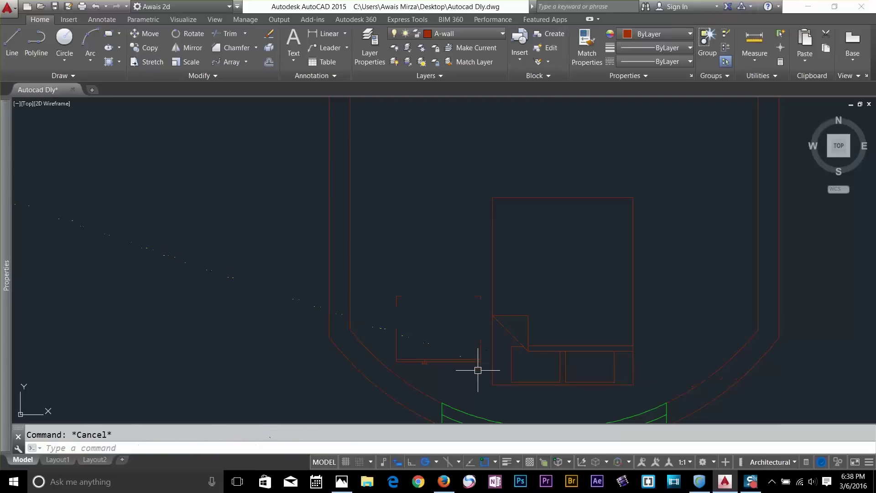
Move the round lamp block with the crosshair symbol from the loose items onto the rectangular table beside the bed
scroll(579, 370, "down", 2)
middle_click_drag(577, 368, 445, 280)
scroll(306, 234, "down", 4)
middle_click_drag(152, 300, 489, 281)
middle_click_drag(188, 165, 226, 197)
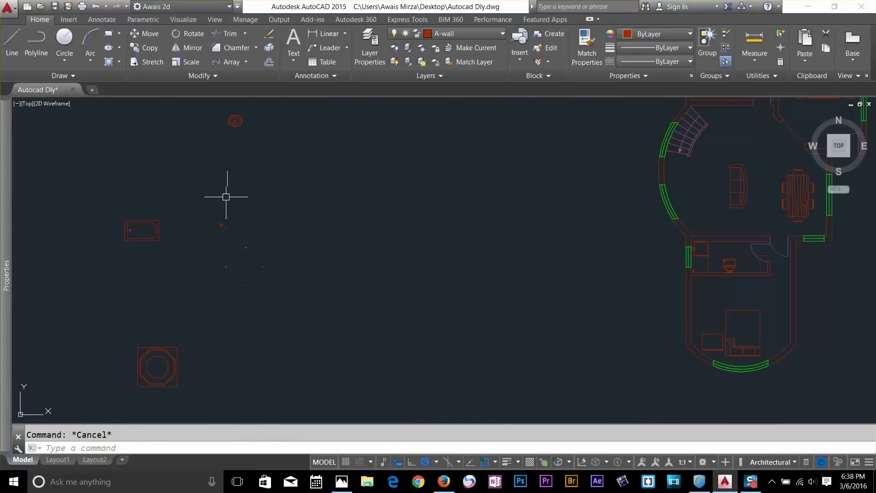
scroll(198, 232, "up", 5)
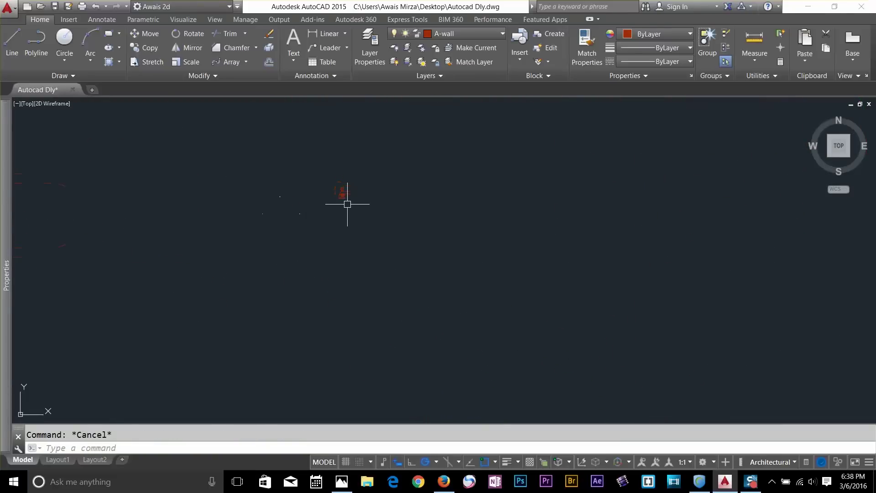
scroll(347, 204, "down", 8)
scroll(455, 248, "up", 2)
middle_click_drag(446, 267, 344, 306)
scroll(186, 142, "up", 7)
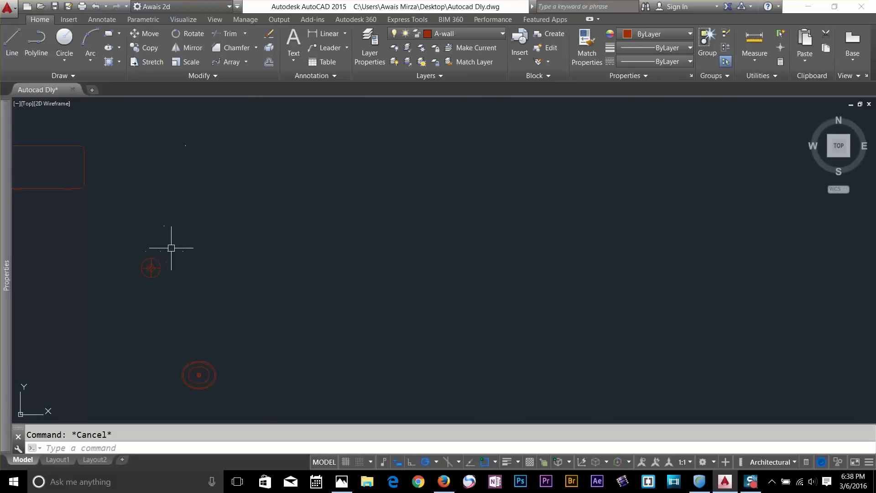
type("m")
key("space")
left_click(156, 266)
key("space")
left_click(152, 267)
scroll(162, 228, "down", 6)
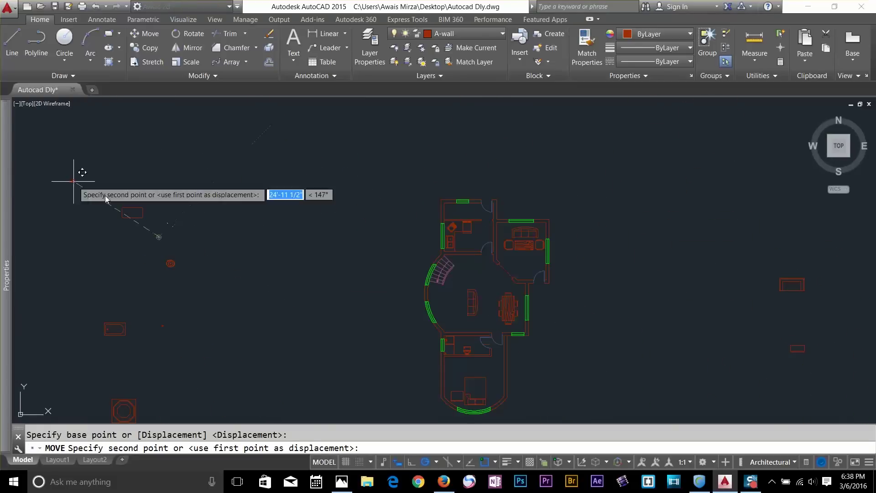
scroll(469, 385, "up", 8)
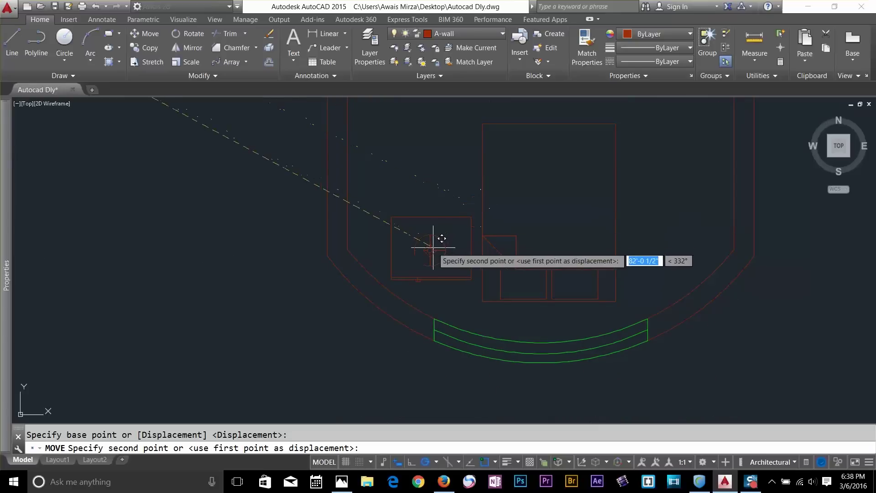
scroll(438, 243, "down", 5)
key("Escape")
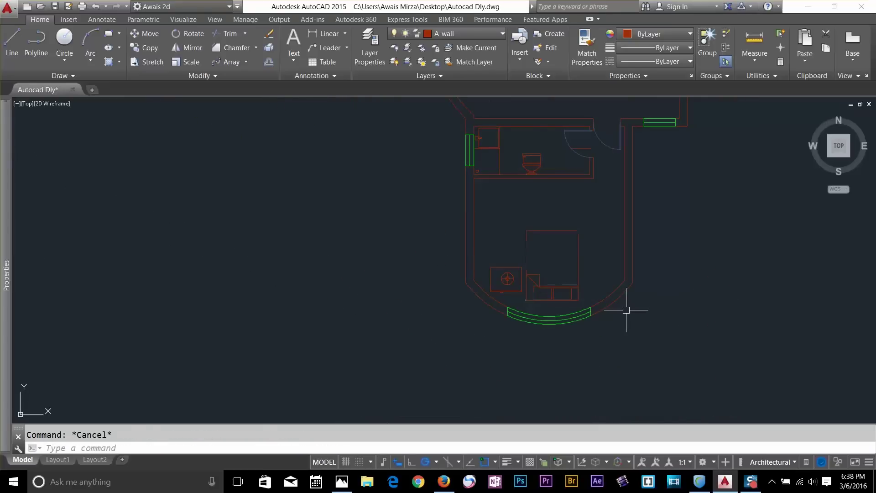
Copy the bedside table and its lamp straight across to the bed's right side, about 8'-9 1/2" away
type("ct o")
key("space")
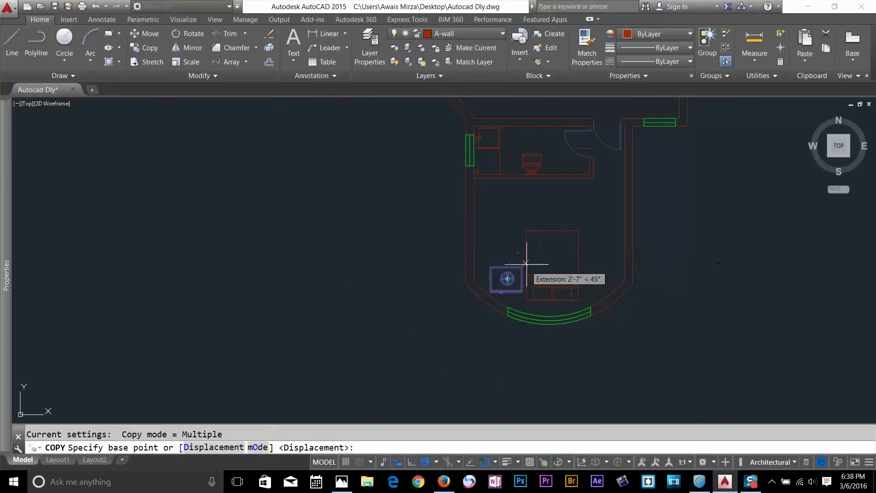
left_click(514, 278)
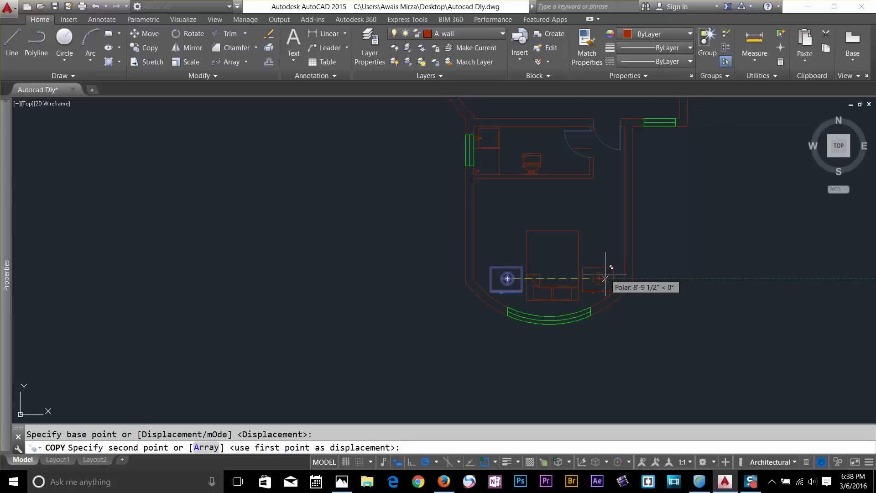
left_click(605, 279)
key("Escape")
Scale both bedside tables and their lamps by a factor of .7
scroll(649, 318, "up", 2)
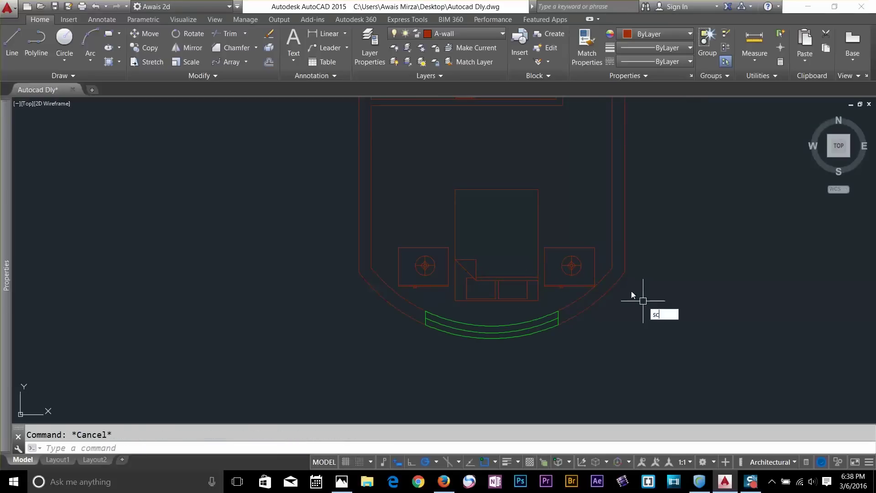
type("sc")
key("Return")
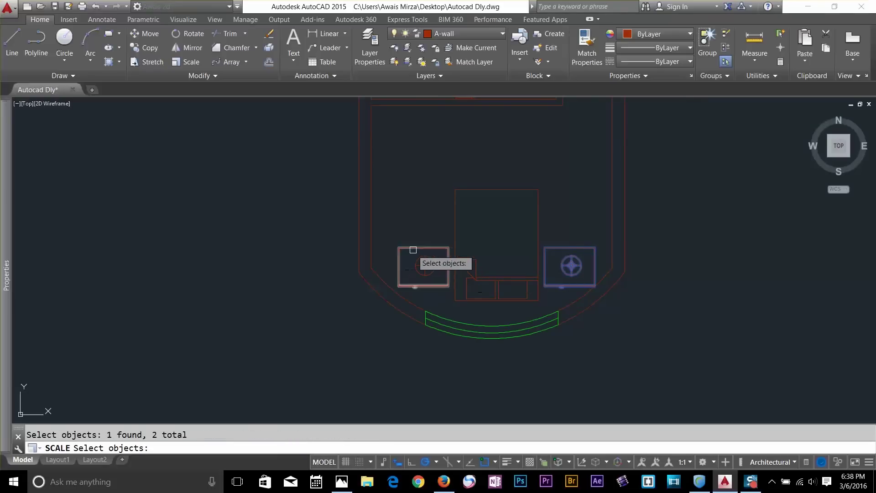
key("Return")
left_click(230, 256)
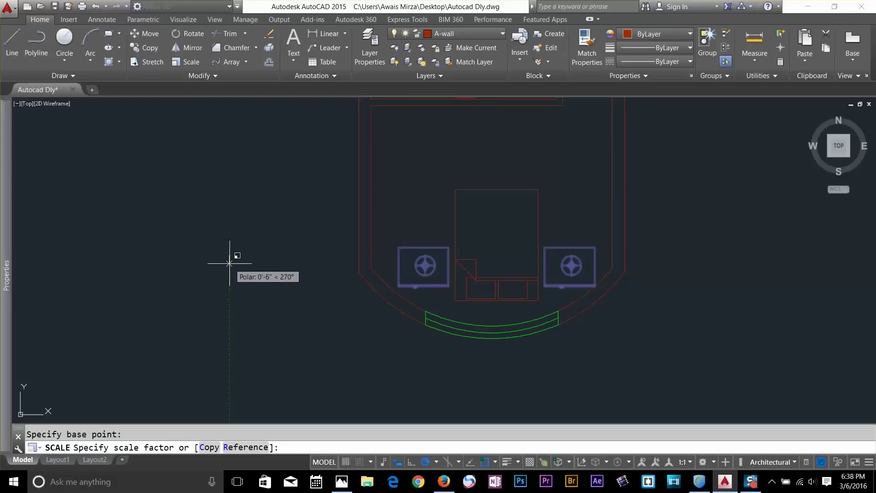
key("Return")
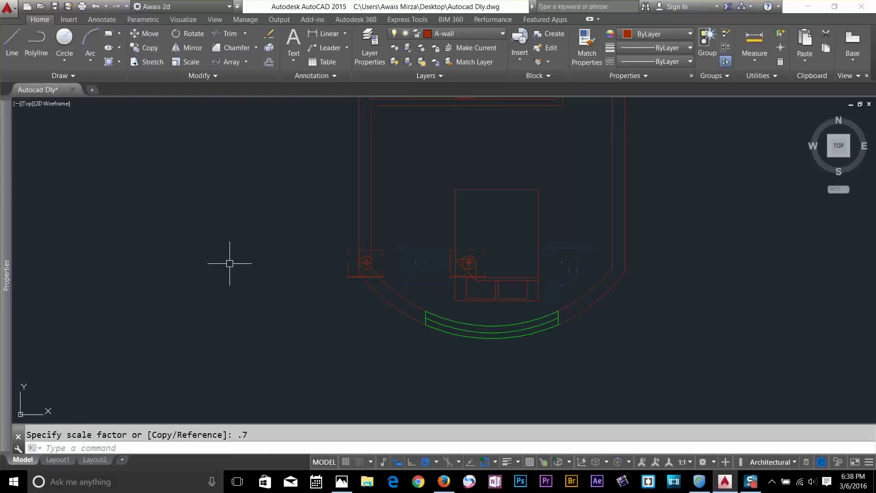
Move both scaled bedside tables with their lamps to the right together so they straddle the bed
type("m")
key("Return")
left_click(313, 241)
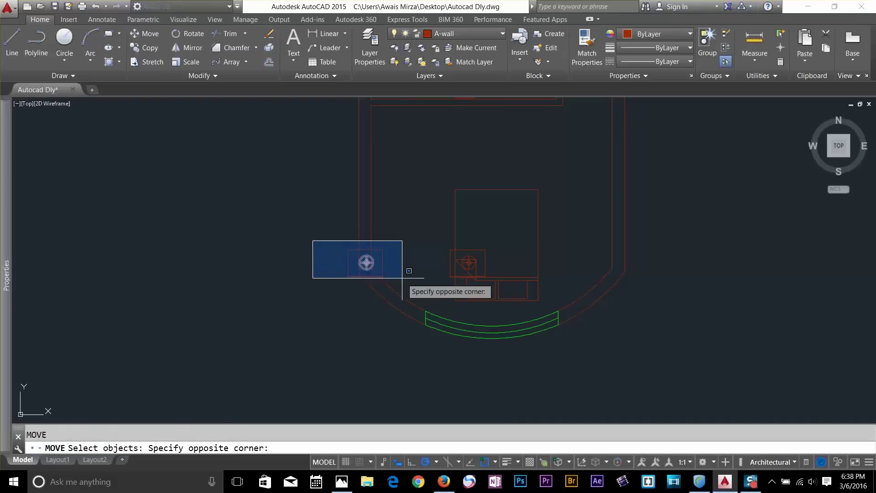
left_click(402, 280)
left_click(431, 236)
left_click(507, 281)
key("Return")
left_click(541, 378)
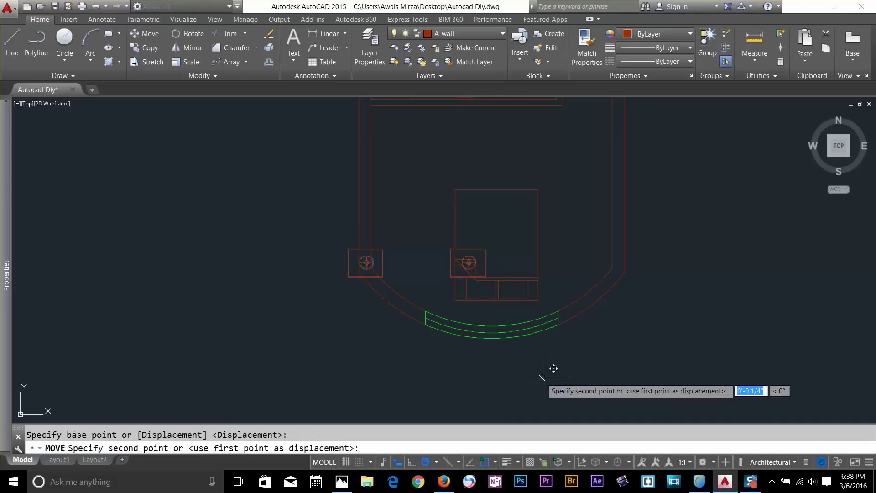
key("Escape")
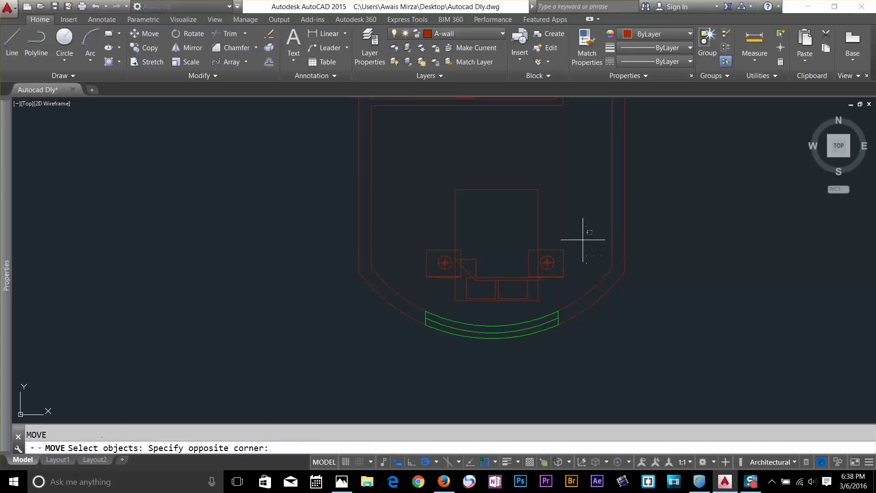
Move the right bedside table and lamp down next to the bed's pillow end, with object snap turned off
left_click(558, 284)
key("Return")
left_click(664, 334)
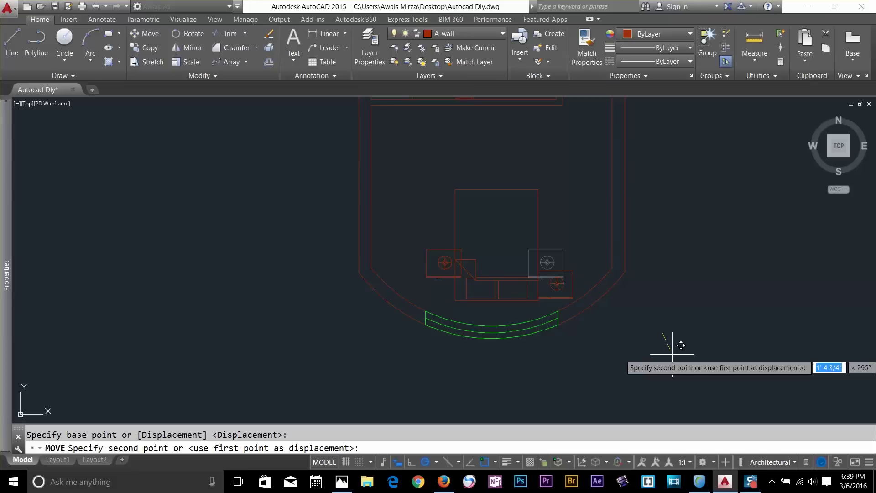
key("F3")
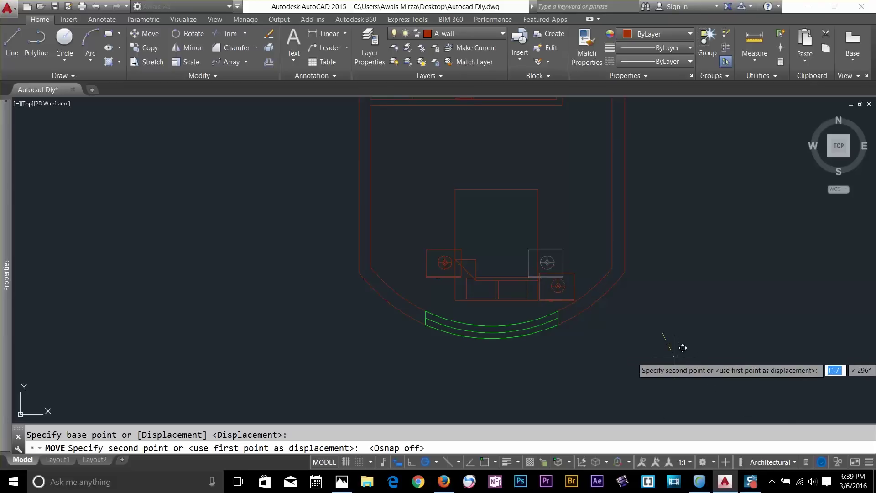
key("Escape")
Move the left bedside table and lamp down and outward so they sit level with the pillows, clear of the bed
key("space")
left_click_drag(446, 241, 443, 275)
key("space")
left_click(456, 348)
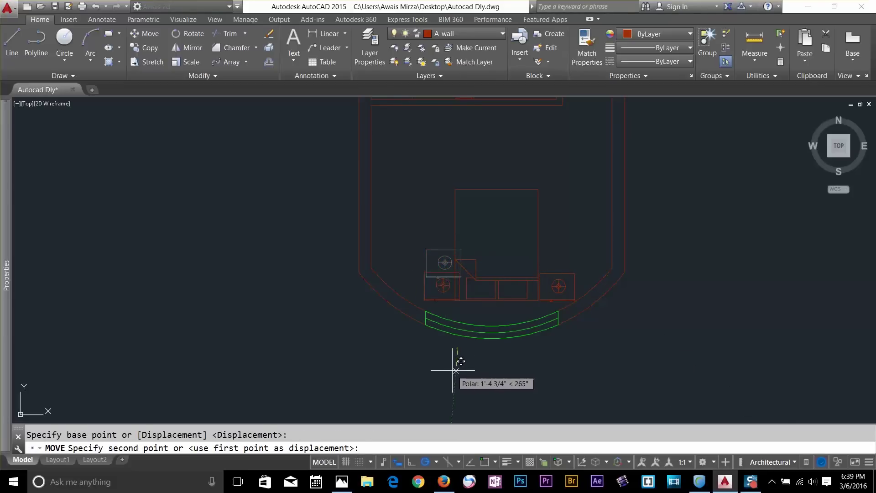
key("Escape")
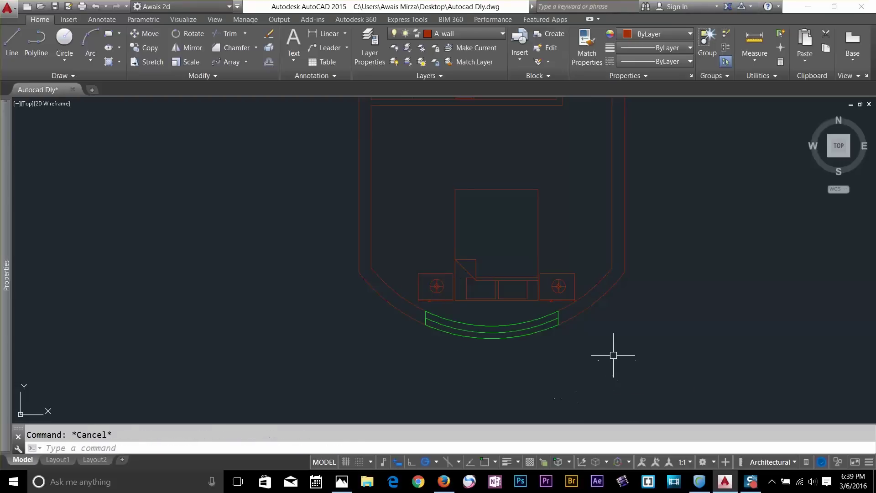
key("space")
left_click(567, 174)
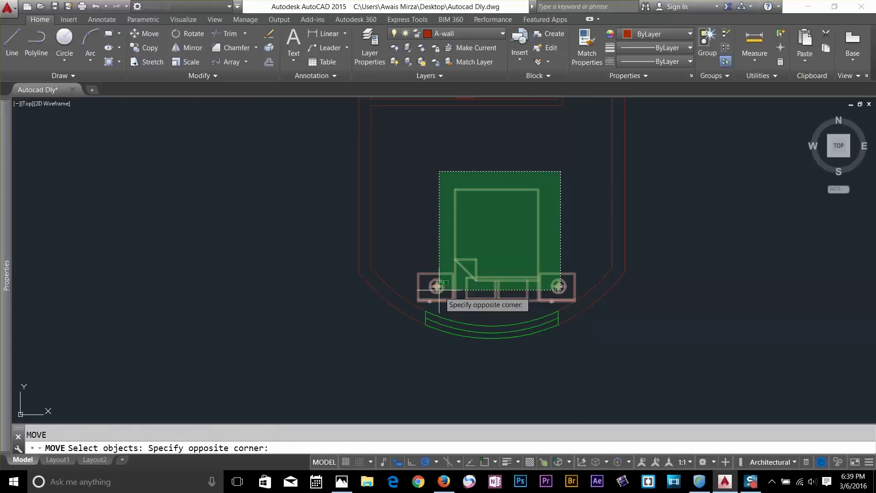
left_click(437, 287)
key("space")
key("space")
left_click(498, 225)
key("space")
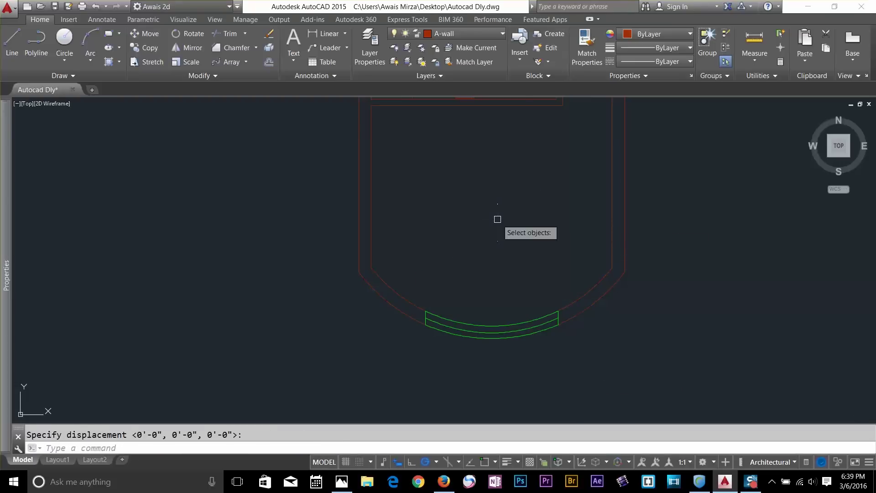
key("Escape")
key("Escape")
key("space")
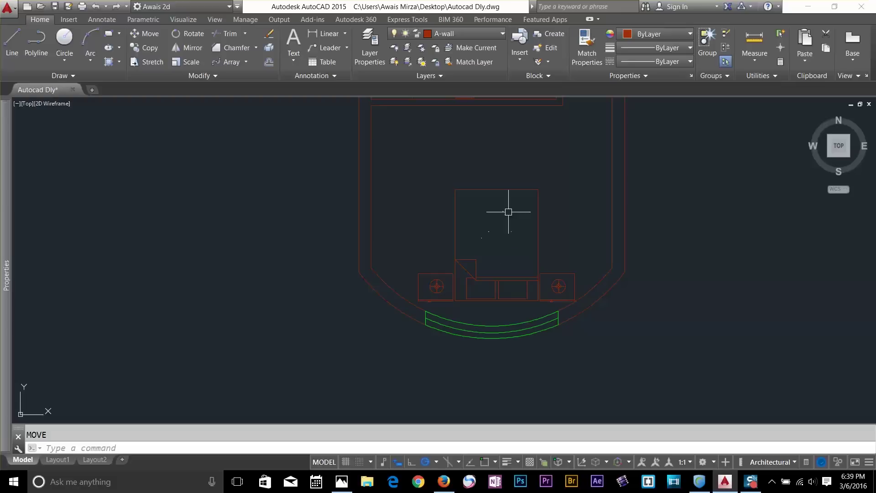
Move the bed and both bedside tables with lamps slightly upward together, away from the curved window
key("space")
left_click(542, 176)
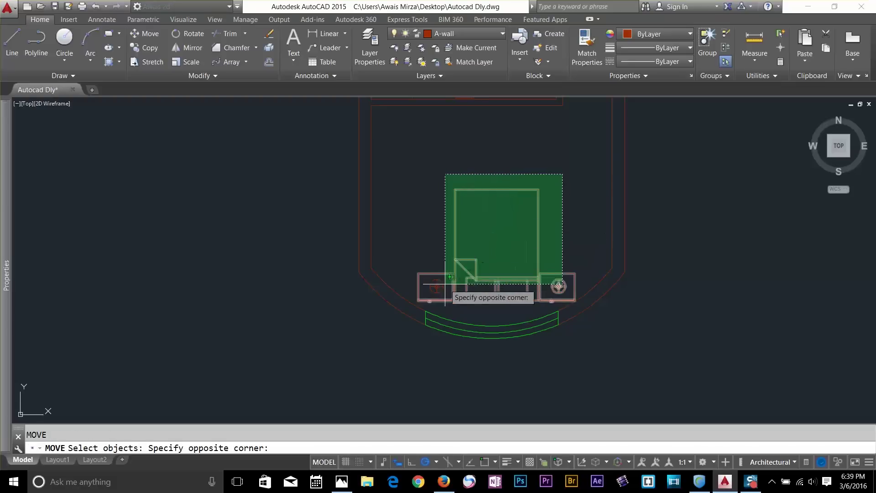
left_click(417, 306)
key("space")
left_click(497, 244)
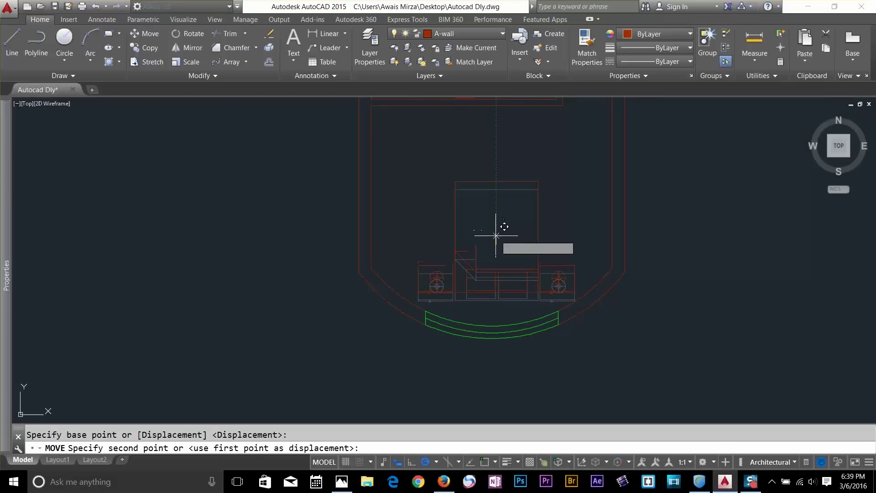
left_click(505, 246)
key("Escape")
Delete all the unused loose blocks lying on both sides of the floor plan
scroll(596, 311, "down", 2)
scroll(596, 311, "down", 3)
mouse_move(688, 239)
middle_mouse_down()
mouse_move(585, 319)
mouse_move(569, 278)
middle_mouse_up()
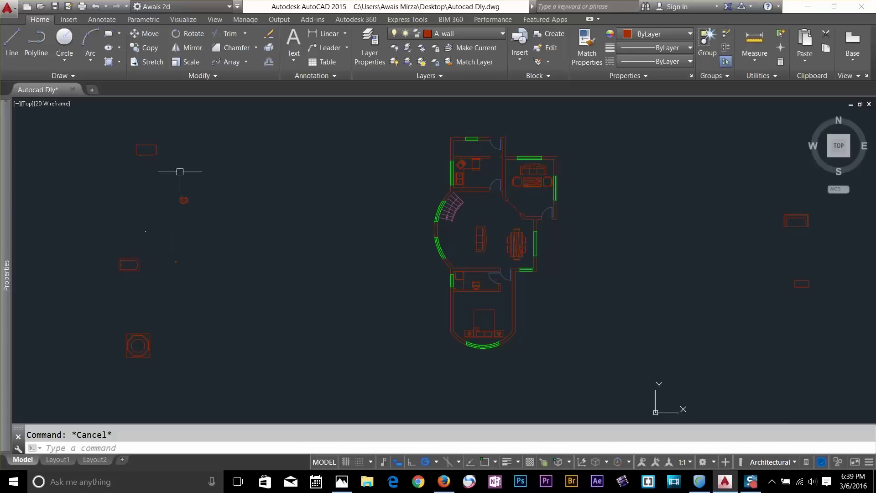
left_click(195, 141)
left_click(114, 353)
key("Delete")
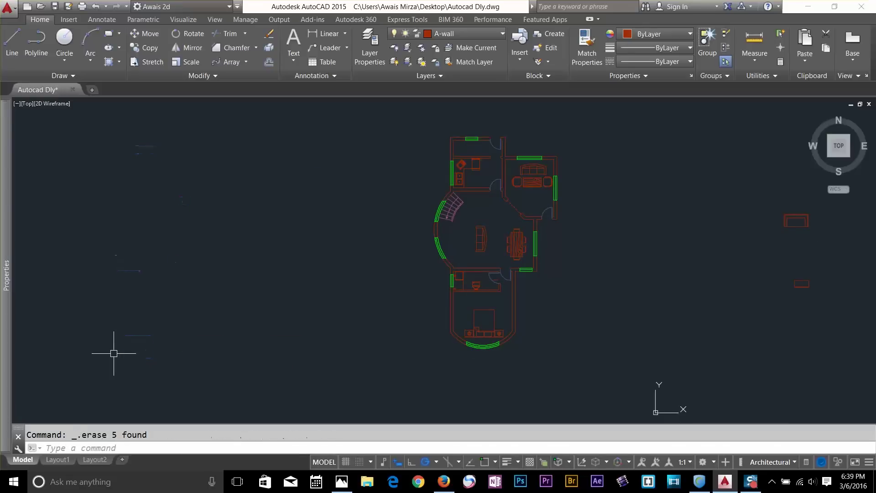
left_click(730, 187)
left_click(817, 320)
key("Delete")
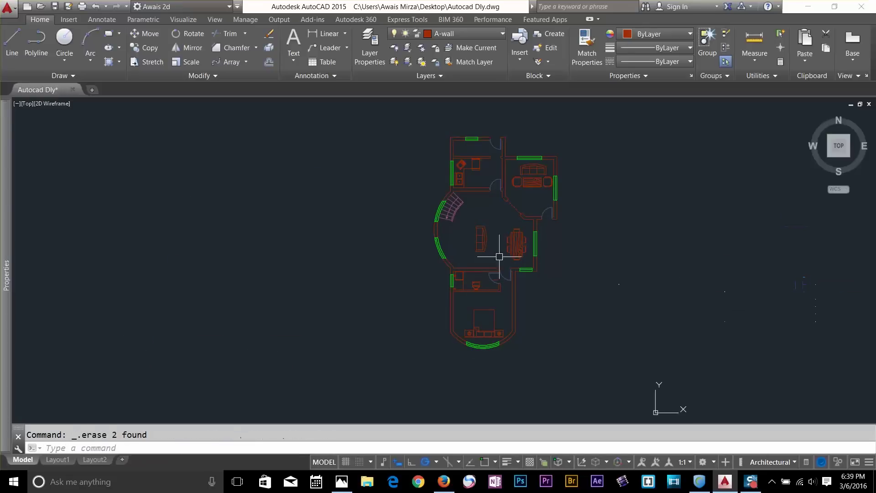
Draw a tall, narrow rectangle between the curved window wall and the sofa, roughly as long as the sofa
scroll(481, 245, "up", 4)
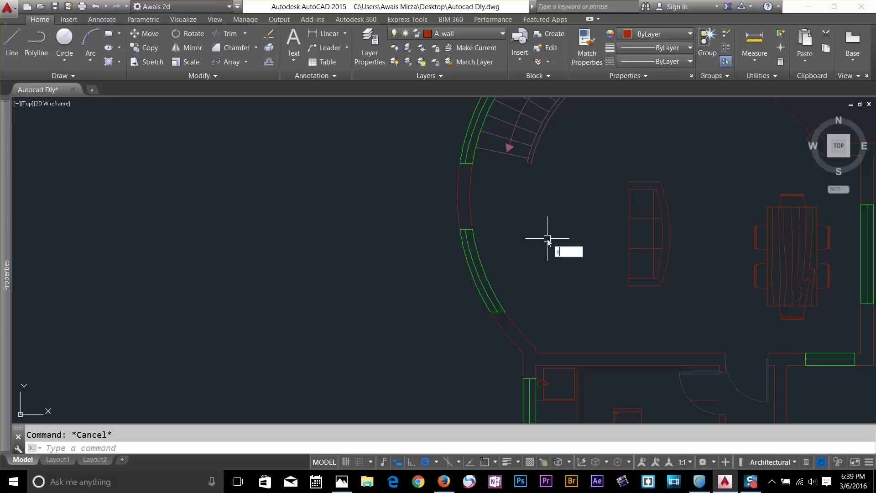
key("Return")
left_click(505, 188)
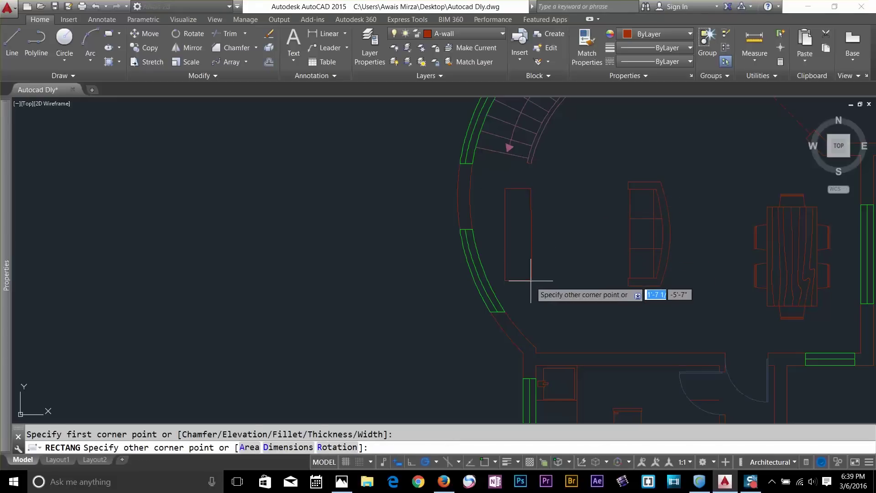
left_click(513, 288)
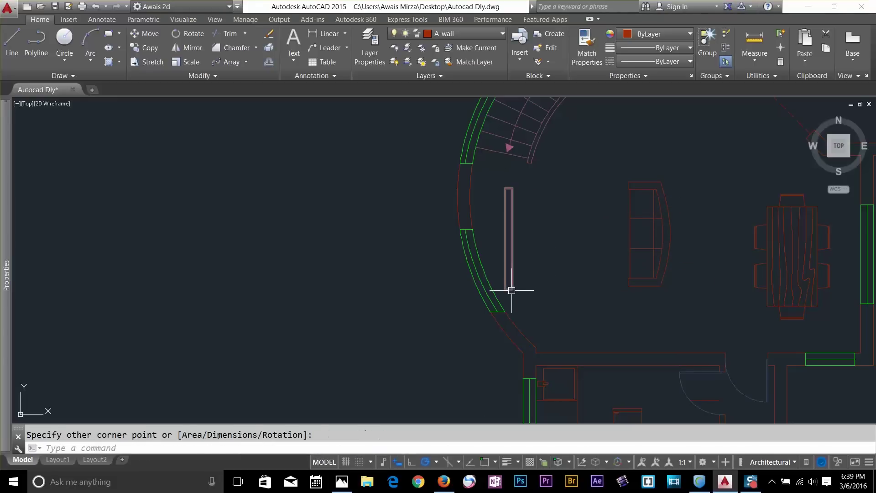
key("Escape")
Explode the narrow rectangle facing the sofa into separate lines
scroll(533, 273, "up", 2)
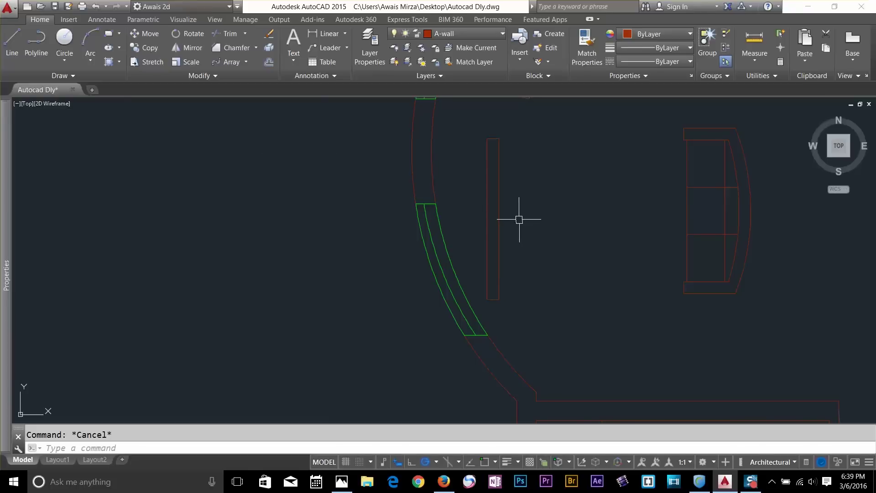
type("x")
key("Return")
left_click(501, 223)
key("Return")
key("Escape")
Offset the rectangle's right edge 9" toward the sofa
key("Return")
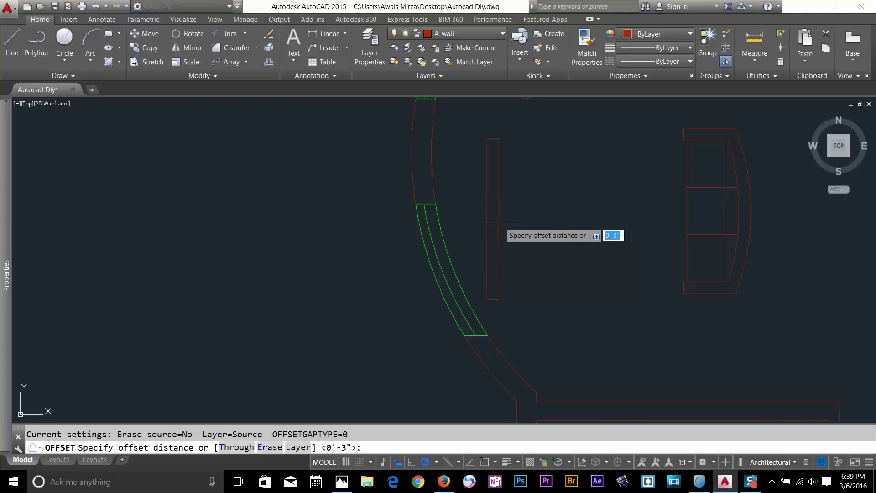
type("6")
key("BackSpace")
type("9")
key("Return")
left_click(501, 222)
left_click(541, 240)
key("Escape")
With object snap on, draw an arc from the rectangle's upper right corner through the offset line's midpoint to its lower right corner
type("a")
key("Return")
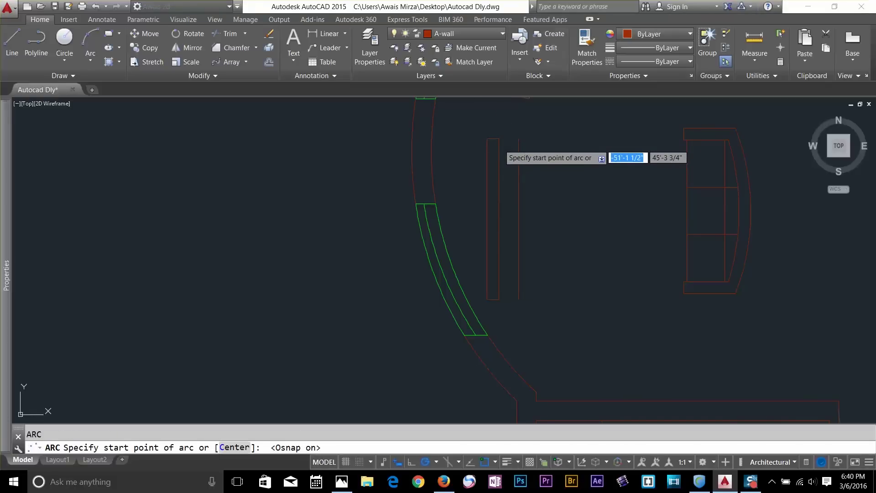
left_click(499, 139)
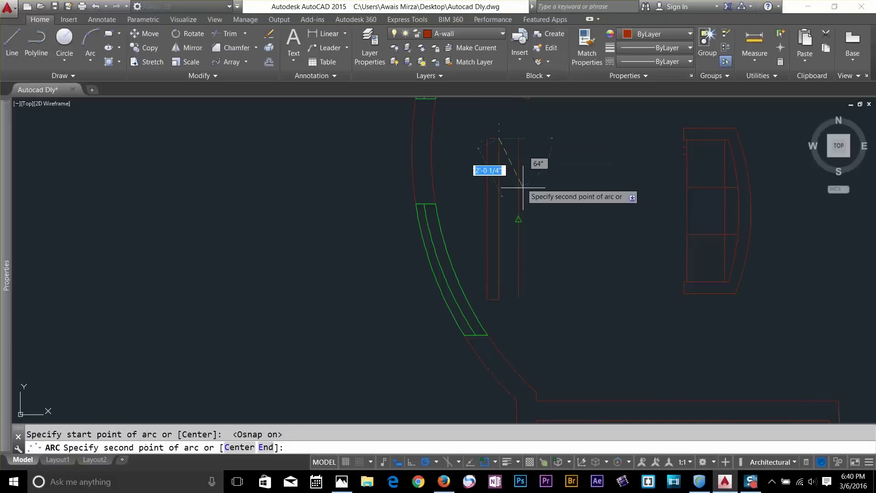
left_click(516, 220)
left_click(503, 299)
key("Return")
key("Escape")
Delete the straight offset line touching the new arc of the custom piece facing the sofa
left_click(525, 288)
left_click(515, 295)
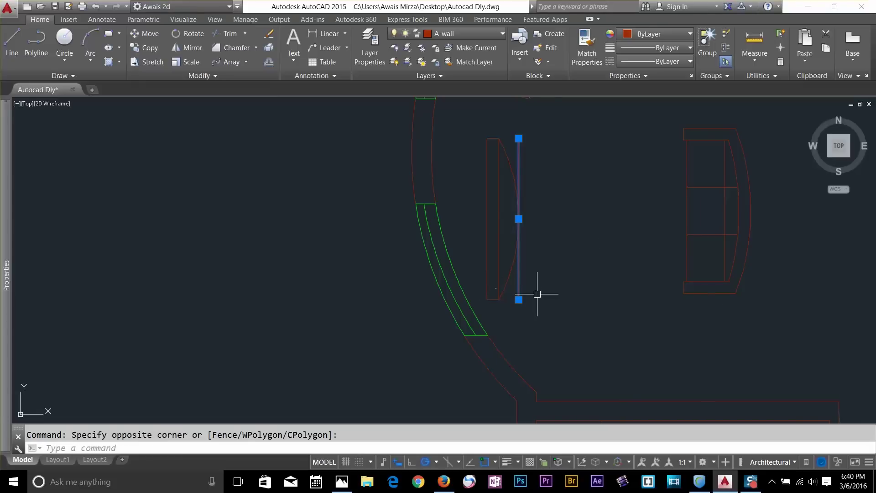
key("Delete")
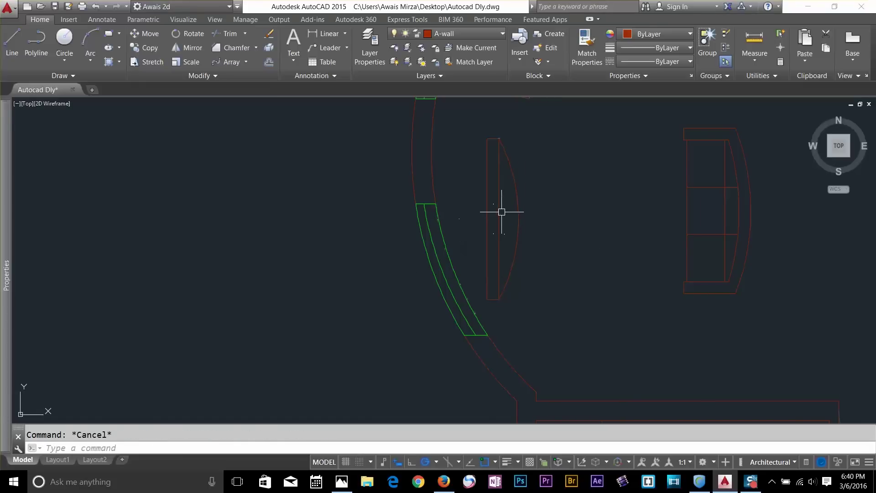
Offset the outer face of the curved living room wall, between its two windows, 4' outward
scroll(642, 289, "down", 3)
middle_click_drag(681, 306, 313, 240)
scroll(365, 245, "down", 1)
middle_click_drag(414, 224, 447, 240)
scroll(492, 260, "down", 2)
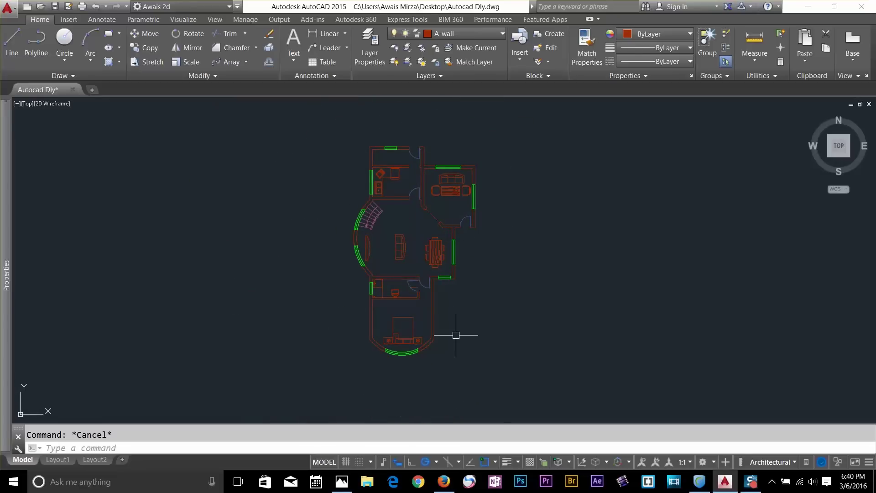
key("Return")
type("4")
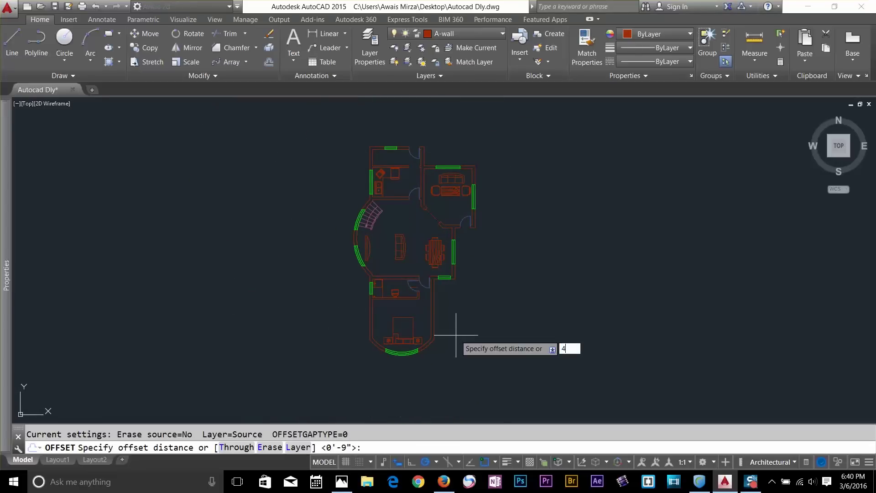
type("'")
key("Return")
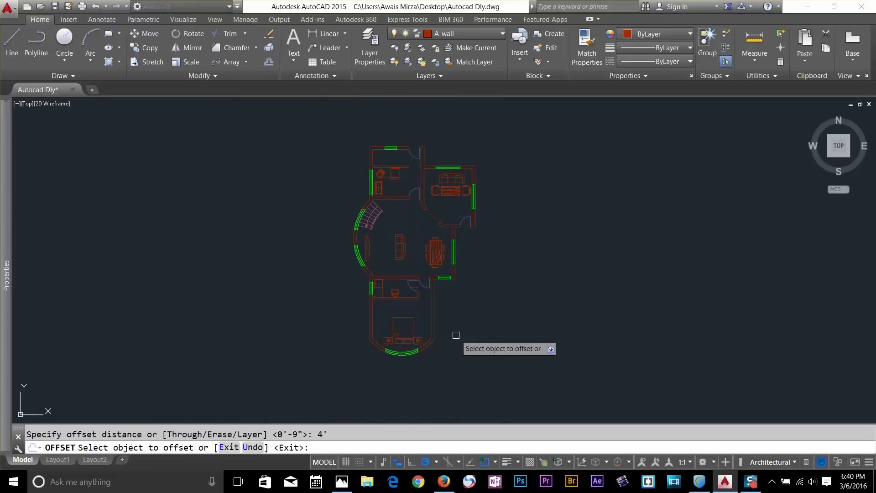
left_click(353, 237)
left_click(313, 239)
key("Return")
Offset the outer faces of the house's right wall near the entrance and its top wall 4' outward
key("Return")
key("Return")
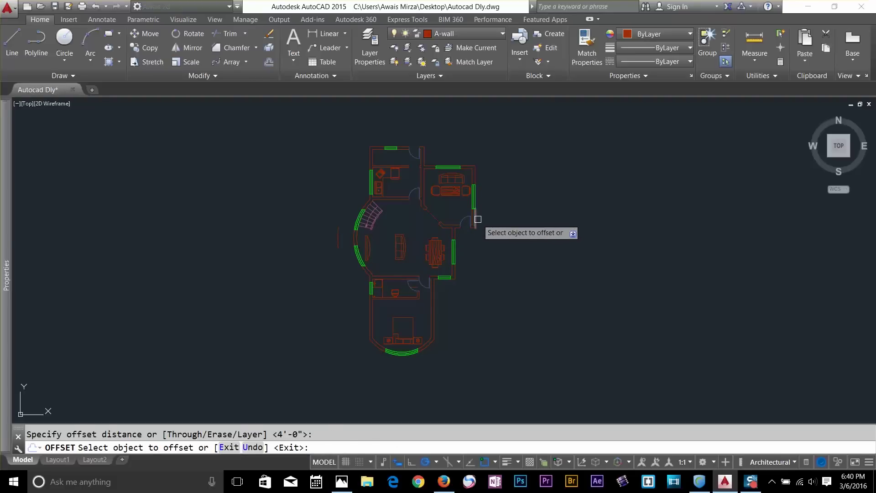
key("Return")
key("Return")
key("Escape")
key("Return")
key("Return")
left_click(377, 141)
key("Escape")
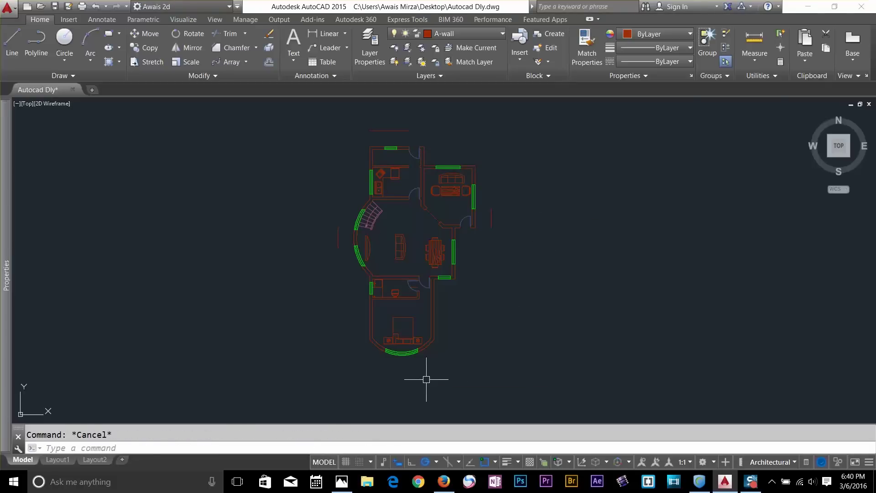
Offset the outer arc of the bedroom's curved window 7' outward, below the house
key("Return")
type("7")
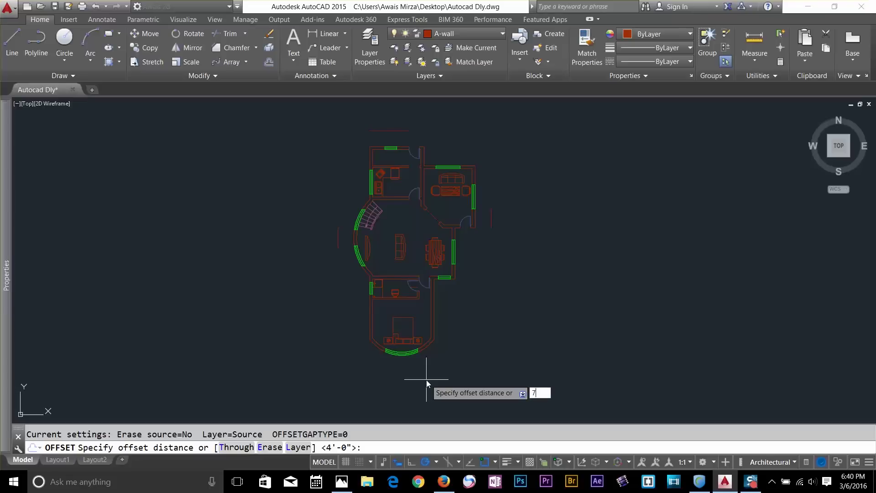
type("'")
key("Return")
scroll(420, 364, "up", 3)
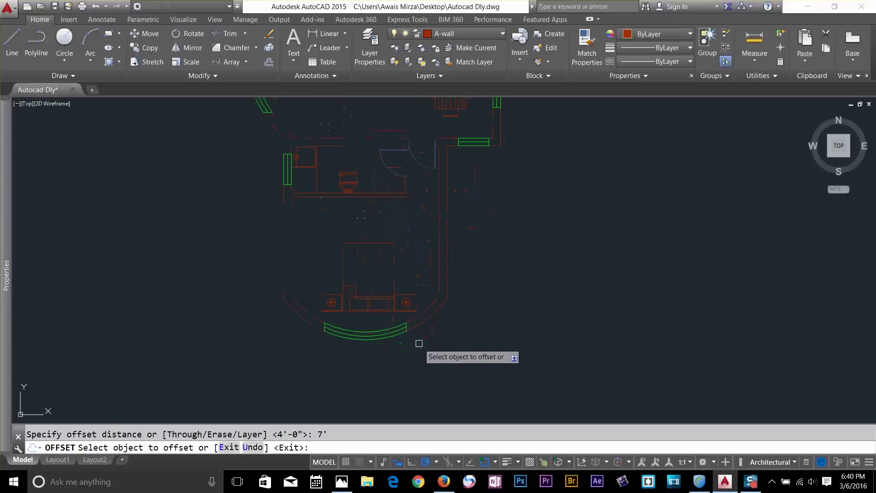
left_click(403, 336)
left_click(413, 364)
key("Escape")
scroll(423, 370, "down", 2)
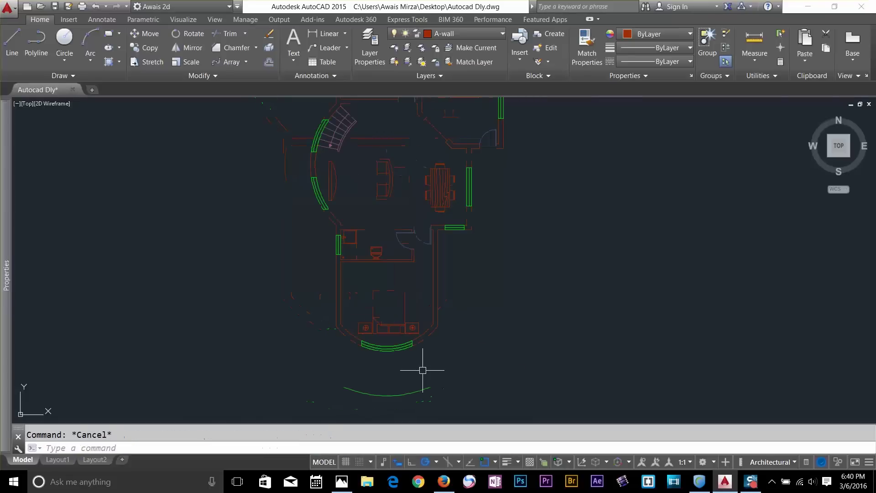
Draw a horizontal line leftward from the midpoint of the offset arc below the bedroom, and delete that arc
middle_click_drag(415, 388, 428, 339)
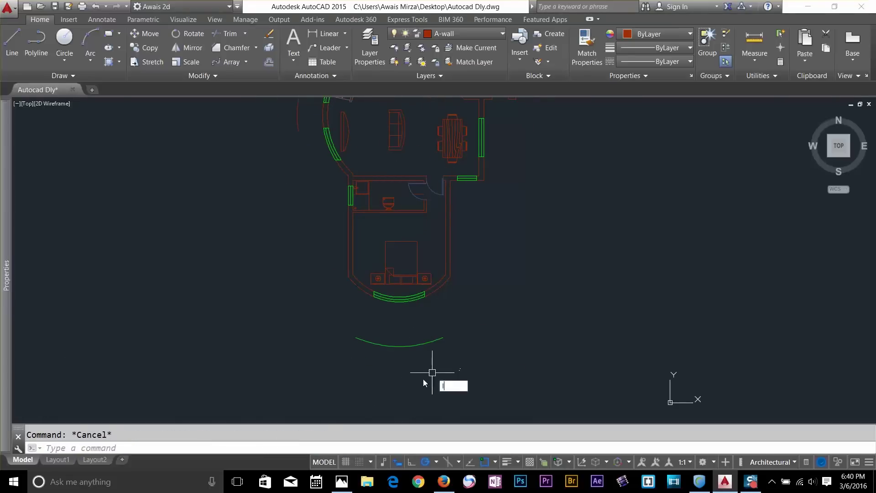
key("Return")
left_click(399, 346)
left_click(338, 346)
key("Escape")
key("Escape")
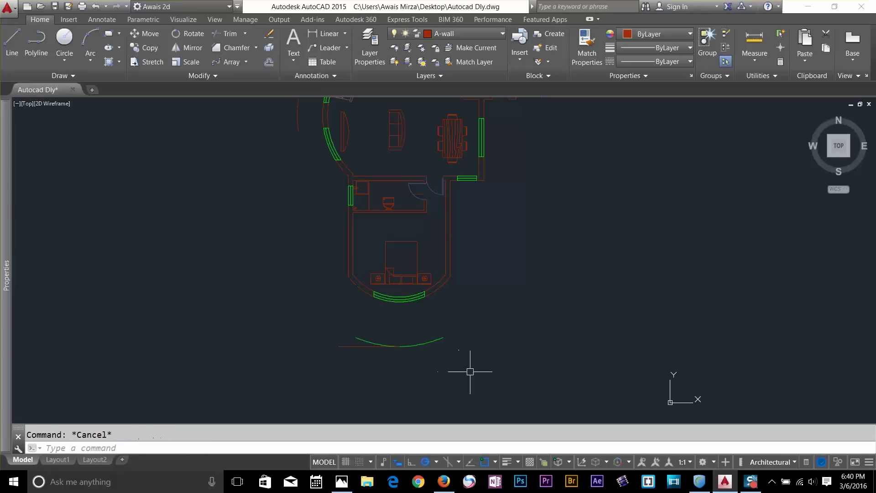
left_click_drag(443, 324, 438, 337)
key("Delete")
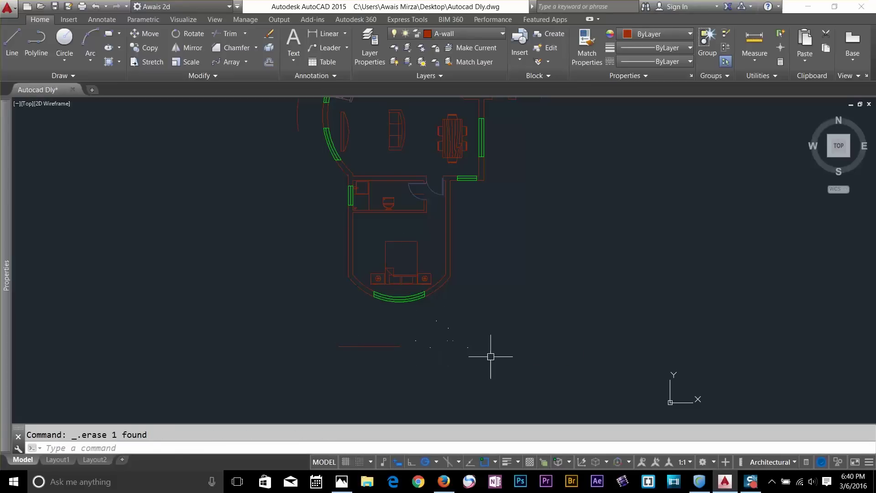
middle_click_drag(305, 160, 338, 278)
scroll(339, 278, "up", 5)
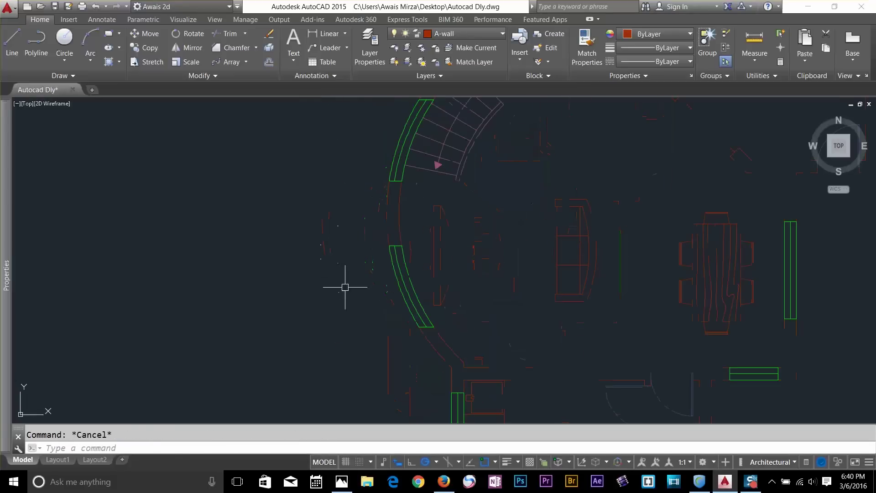
type("l")
key("Return")
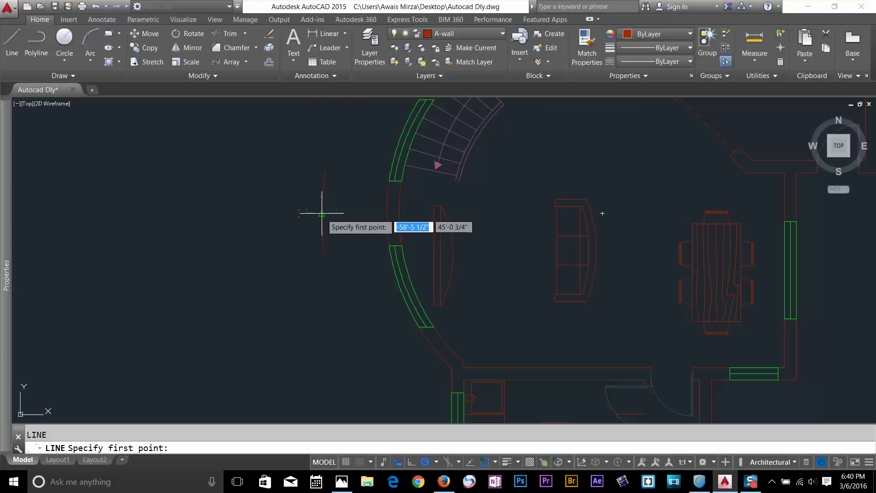
left_click(320, 215)
key("Escape")
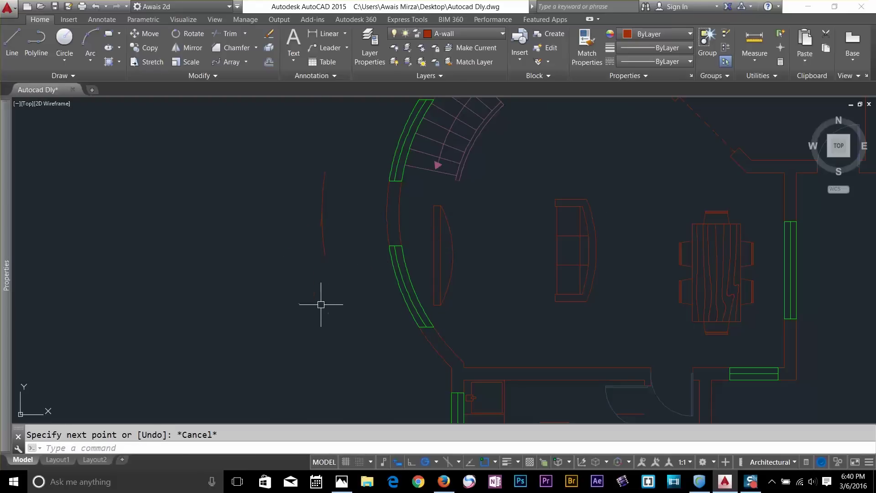
Draw a vertical line downward from the midpoint of the offset arc left of the living room, and delete that arc
key("Return")
left_click(322, 215)
left_click(322, 328)
key("Escape")
key("Escape")
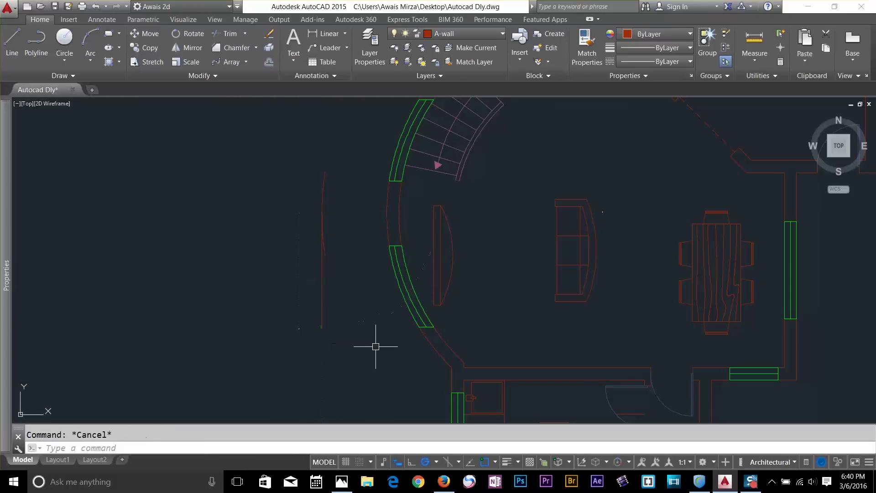
left_click(342, 161)
left_click(320, 178)
key("Delete")
Fillet the top boundary line with the left and right ones to form the two upper corners around the house
scroll(348, 162, "down", 6)
key("Escape")
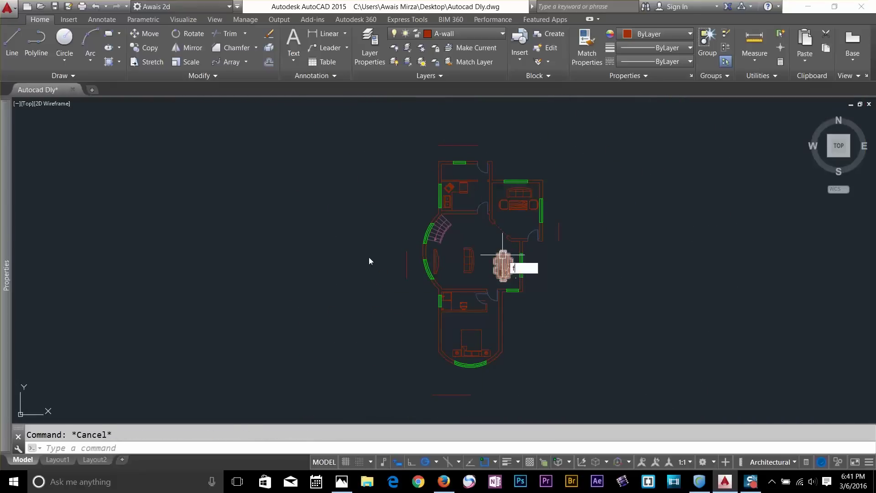
type("f")
key("Return")
left_click(406, 268)
left_click(448, 145)
key("Return")
left_click(559, 227)
left_click(481, 145)
Fillet the bottom boundary line with the right and left ones to close the rectangle around the house
key("Return")
left_click(559, 239)
left_click(467, 394)
key("Return")
left_click(406, 277)
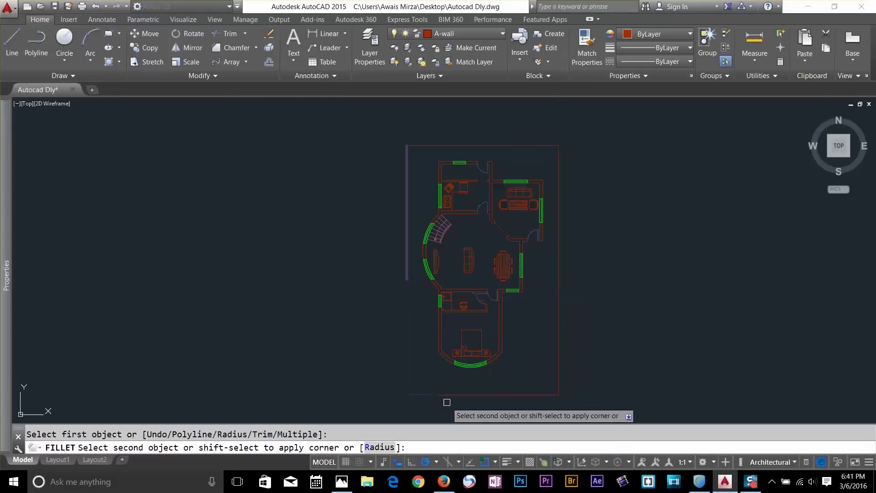
left_click(450, 392)
key("Escape")
left_click(582, 130)
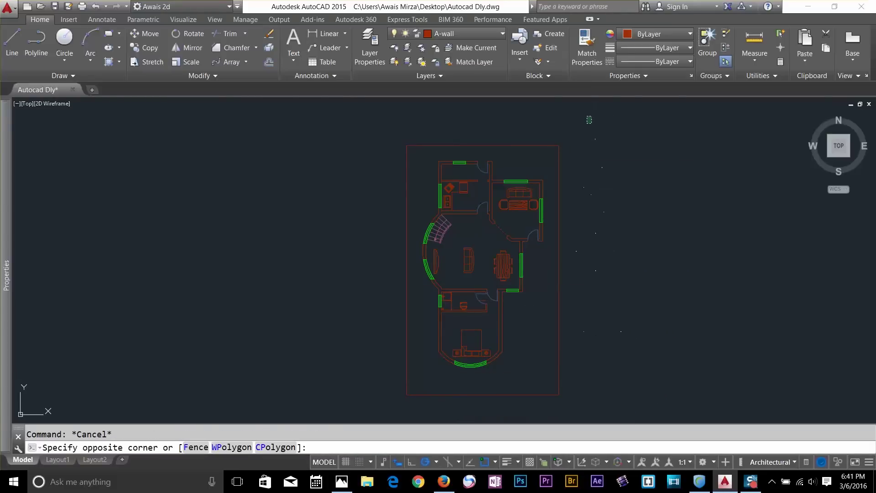
left_click(557, 148)
left_click(419, 186)
left_click(385, 202)
left_click(460, 388)
left_click(453, 397)
left_click(458, 35)
left_click(451, 34)
Create a new layer named A-boundry and set its color to white
left_click(375, 46)
left_click(312, 100)
type("A-boundry")
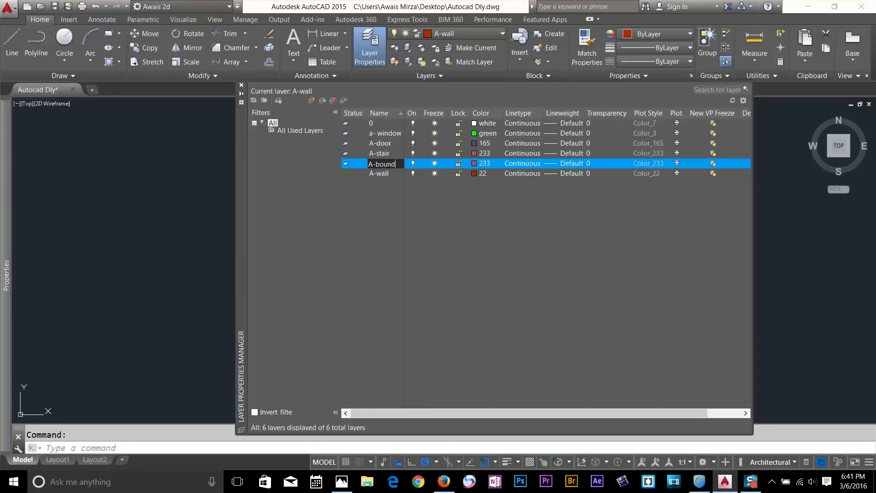
left_click(482, 164)
left_click(408, 264)
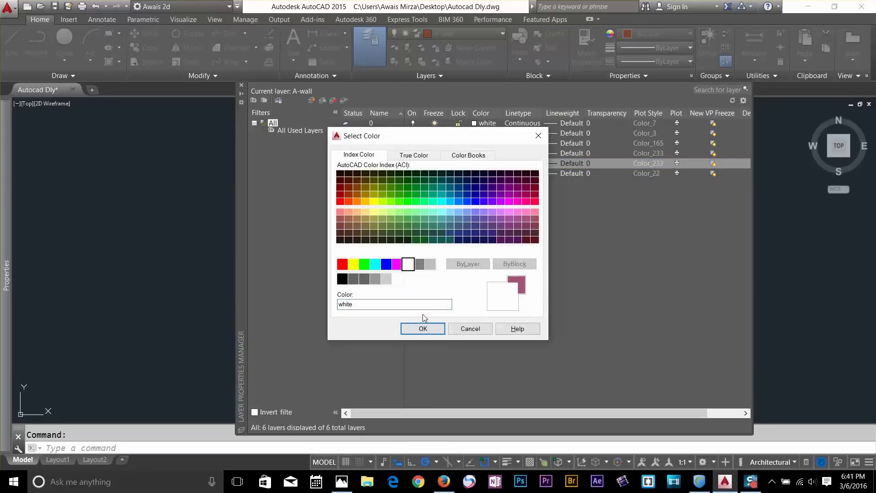
left_click(423, 328)
left_click(242, 85)
Move the four boundary lines around the house to the A-boundry layer
left_click(588, 113)
left_click(554, 156)
left_click(415, 209)
left_click(394, 221)
left_click(520, 385)
left_click(511, 401)
left_click(475, 38)
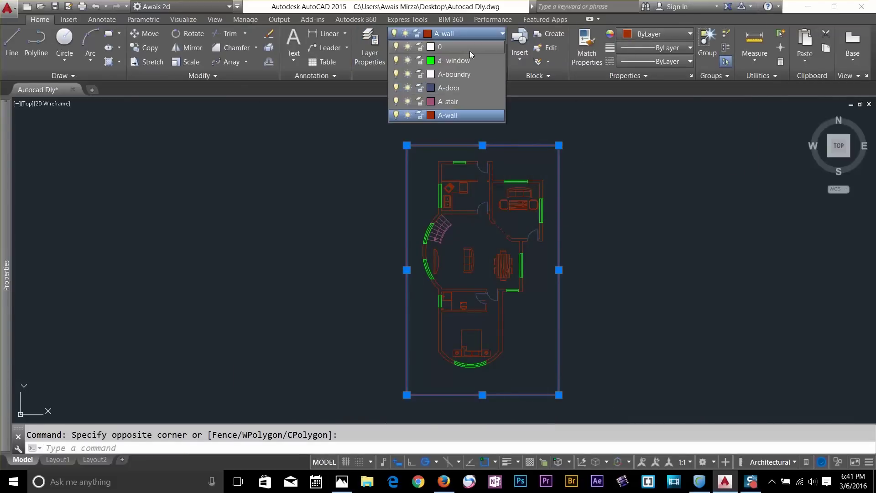
left_click(464, 75)
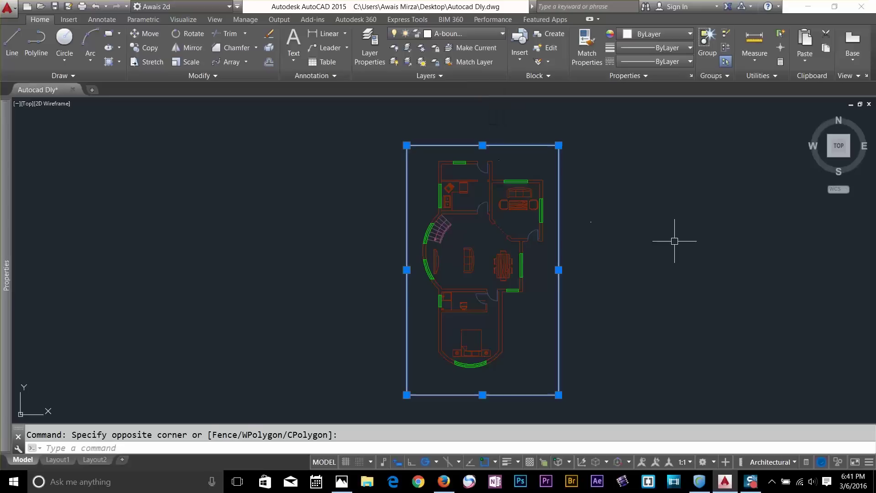
key("Escape")
Try a linear dimension between the outer corners of the house's top wall, placed above it, and remove it
scroll(557, 268, "up", 4)
scroll(512, 243, "down", 2)
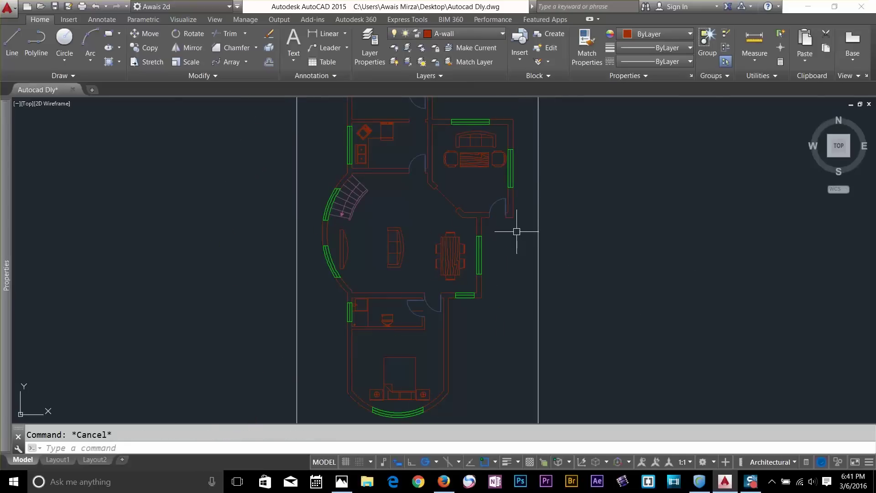
scroll(519, 236, "down", 2)
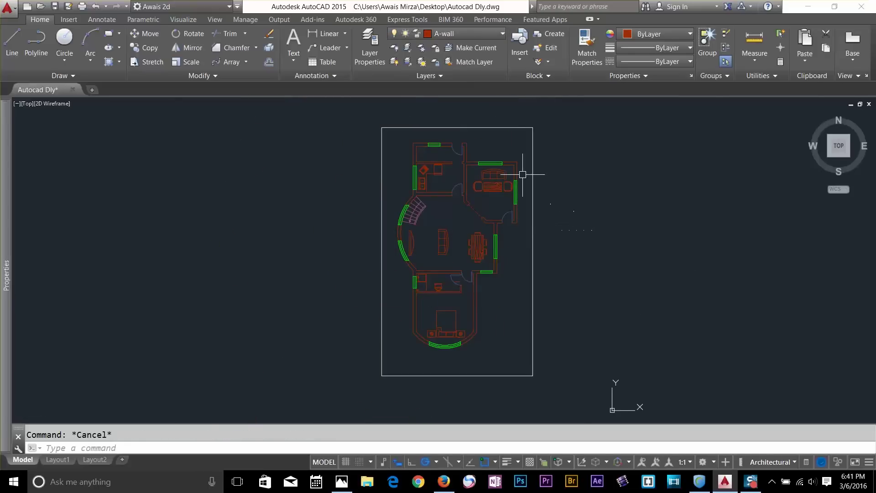
middle_click_drag(584, 238, 548, 237)
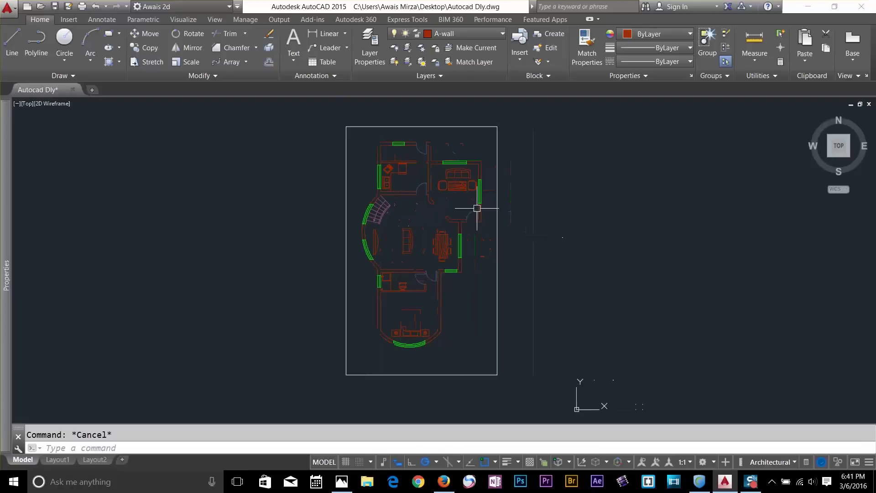
left_click(100, 20)
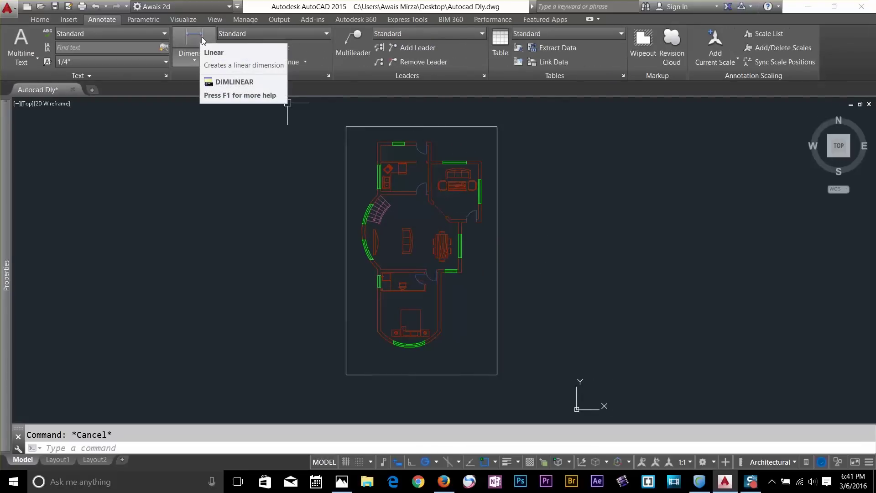
left_click(194, 58)
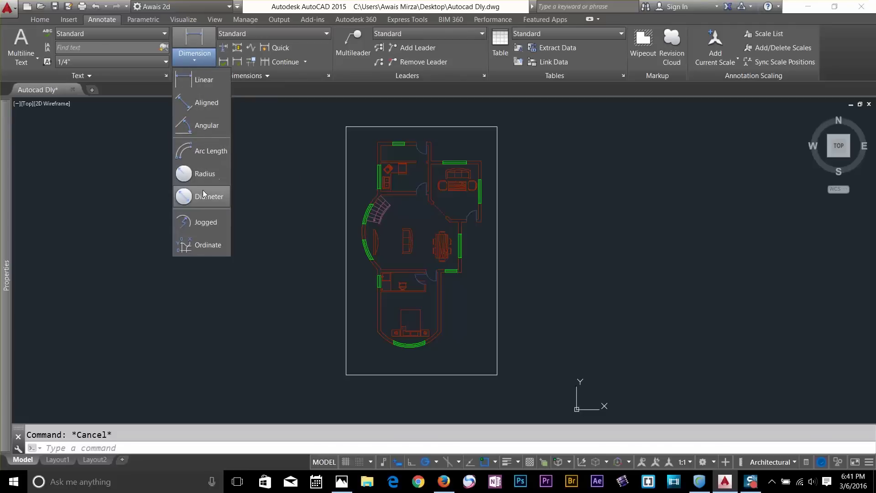
left_click(201, 80)
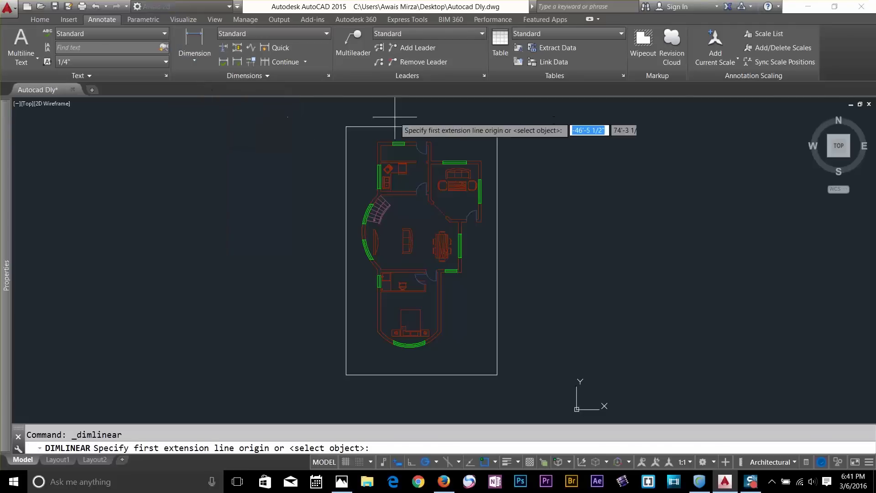
scroll(337, 187, "up", 5)
left_click(322, 215)
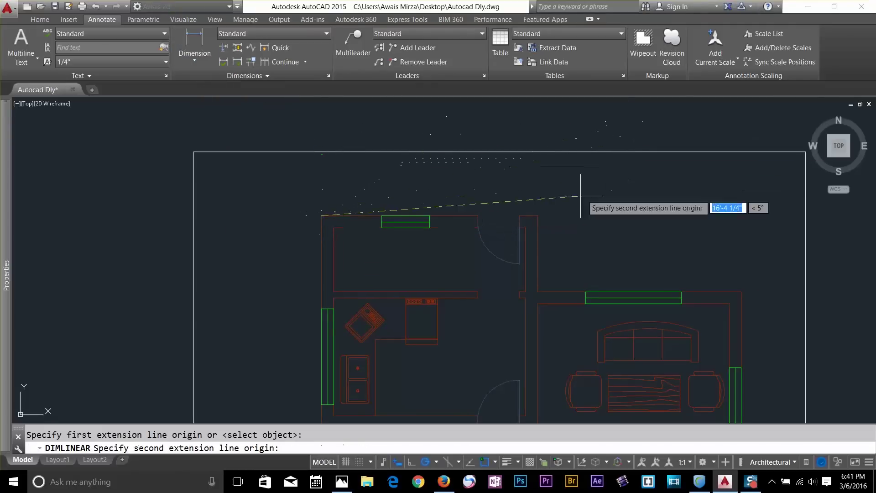
left_click(537, 215)
left_click(538, 191)
key("Escape")
left_click(562, 221)
left_click(459, 206)
key("Escape")
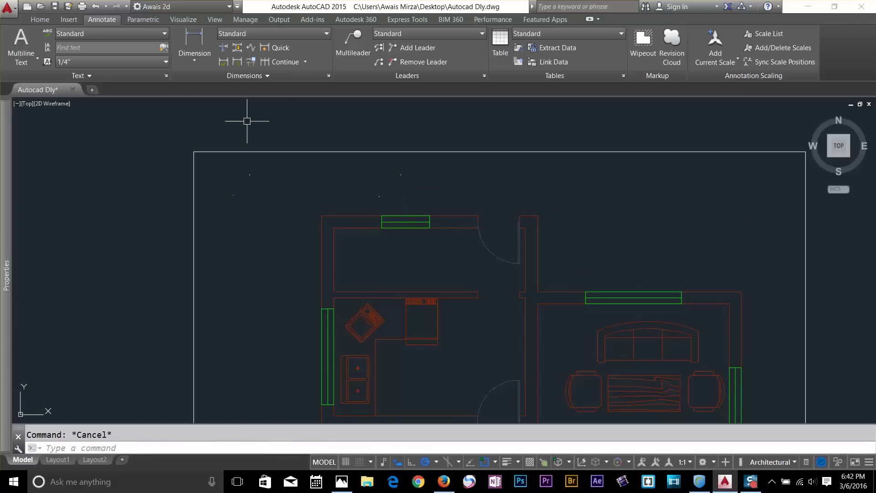
Set the Standard dimension style's primary units to Architectural with a precision of 0'-0 1/4"
left_click(329, 75)
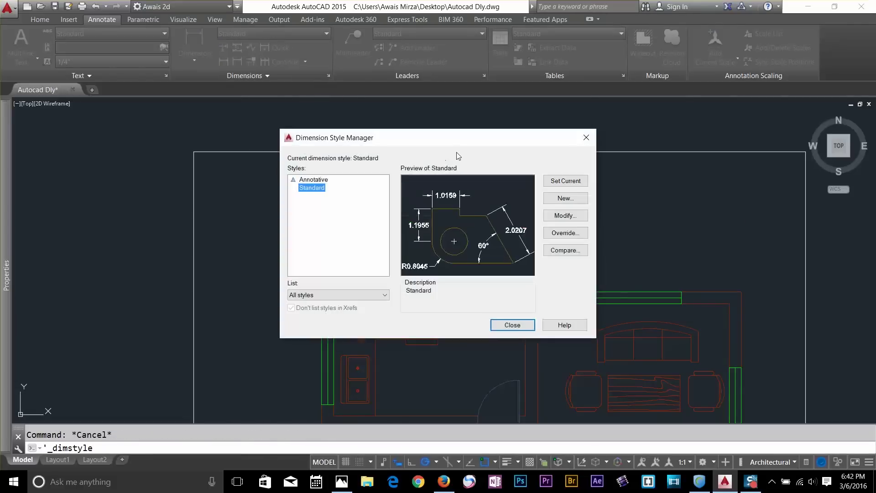
left_click(566, 220)
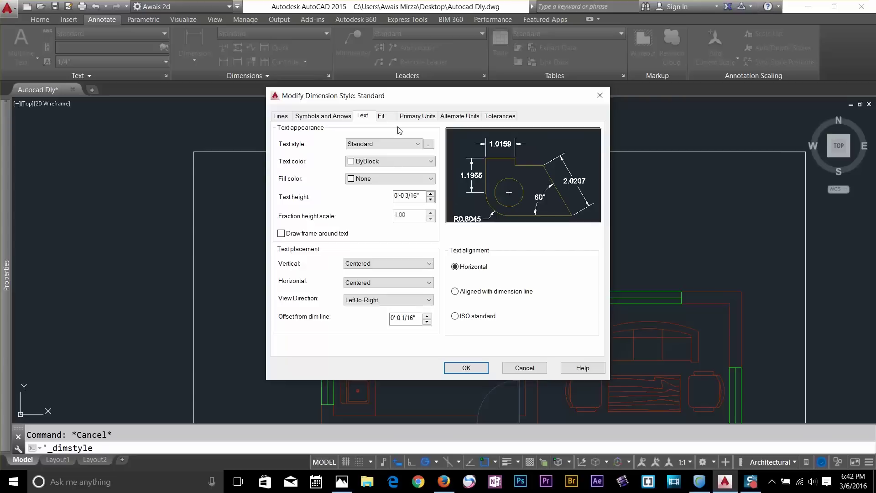
left_click(417, 116)
left_click(405, 139)
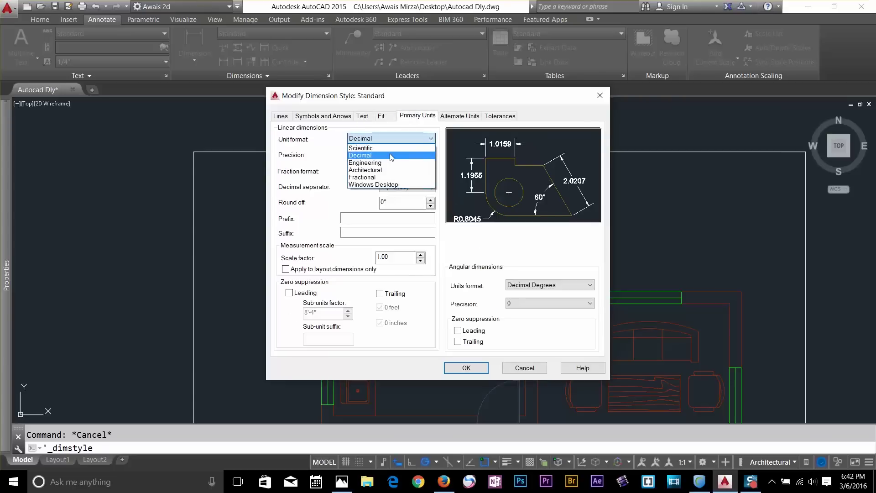
left_click(393, 169)
left_click(395, 172)
left_click(403, 156)
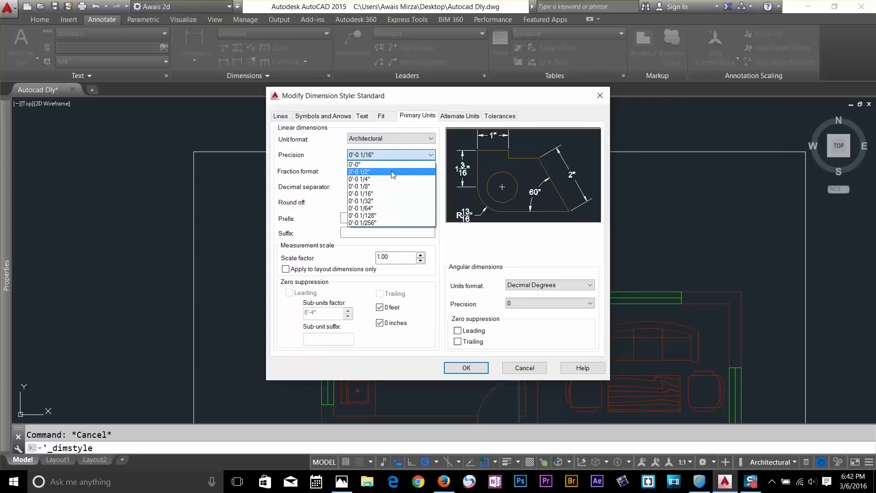
left_click(390, 182)
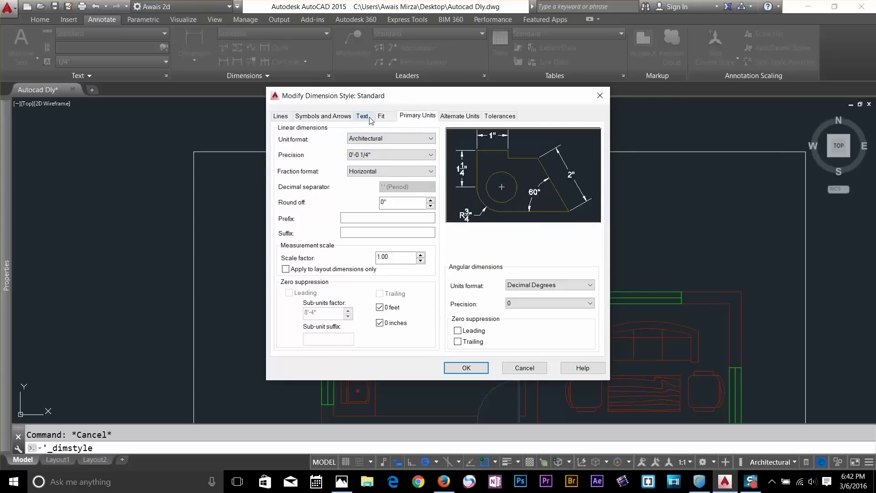
Set the Standard dimension style's text height to 9 and apply the modified style
left_click(363, 116)
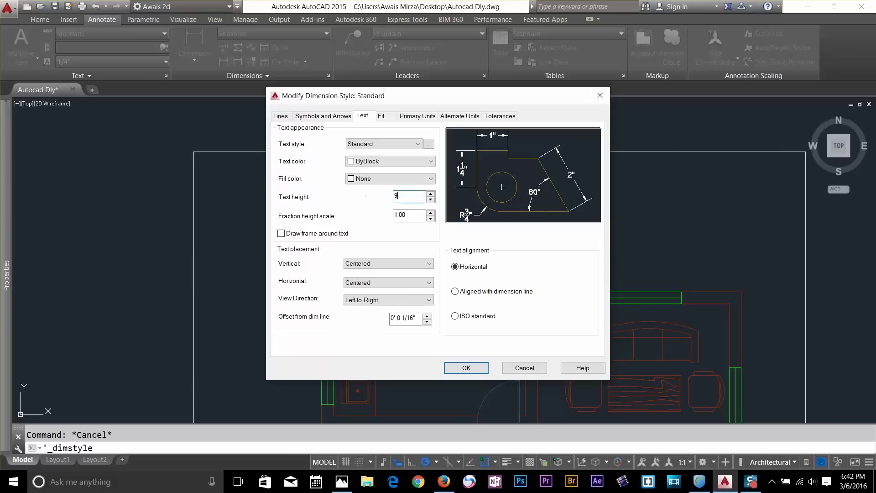
left_click(416, 118)
left_click(458, 118)
left_click(285, 118)
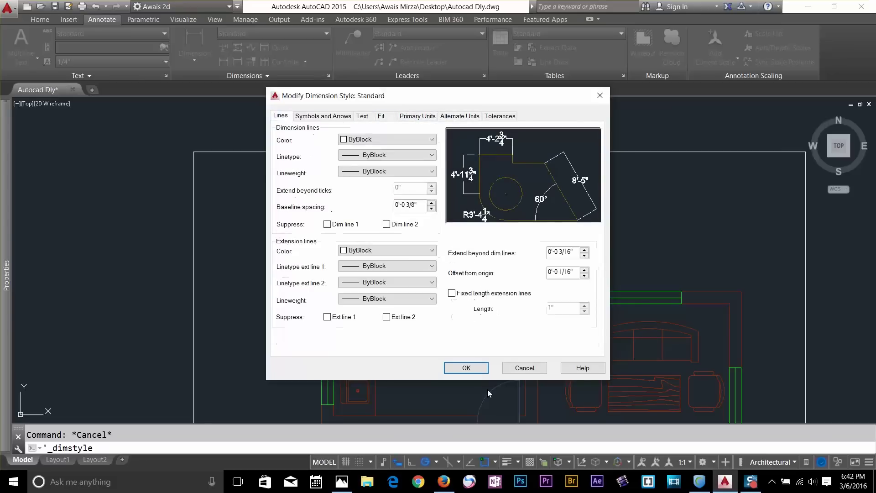
left_click(483, 367)
left_click(502, 323)
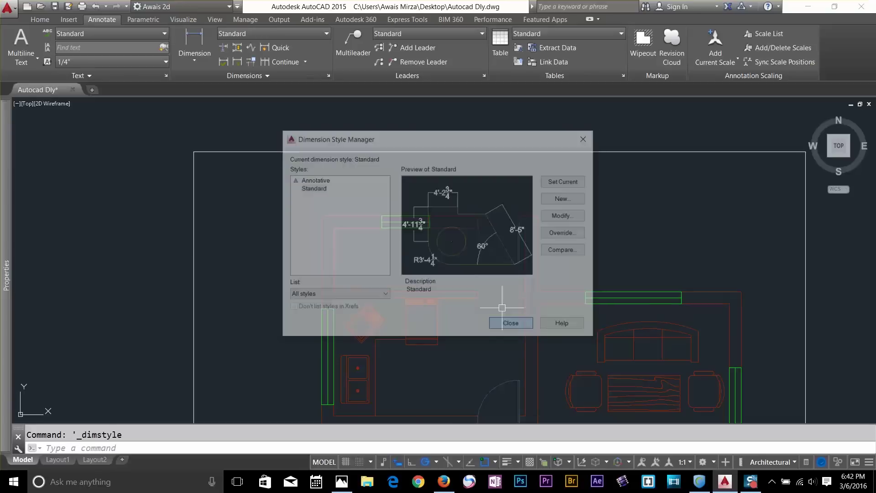
Try a linear dimension across the house's top wall with the modified style and delete it
left_click(194, 43)
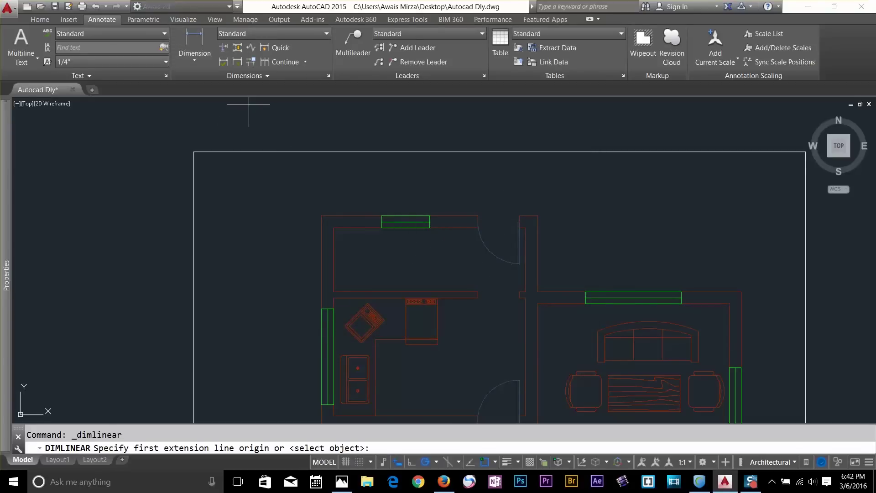
left_click(322, 216)
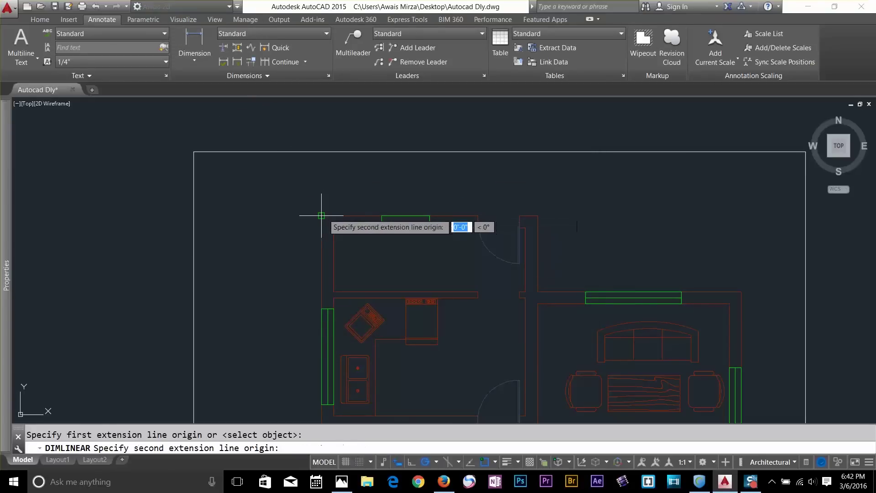
left_click(538, 216)
key("Escape")
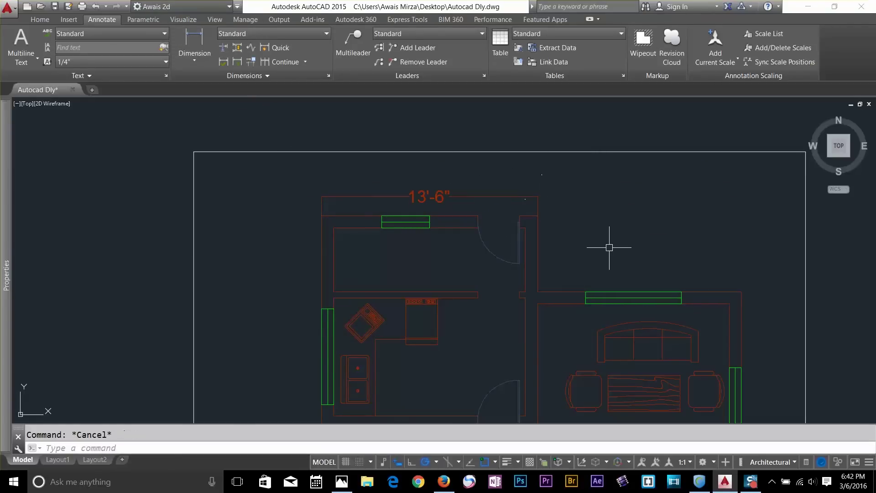
left_click(588, 220)
left_click(514, 205)
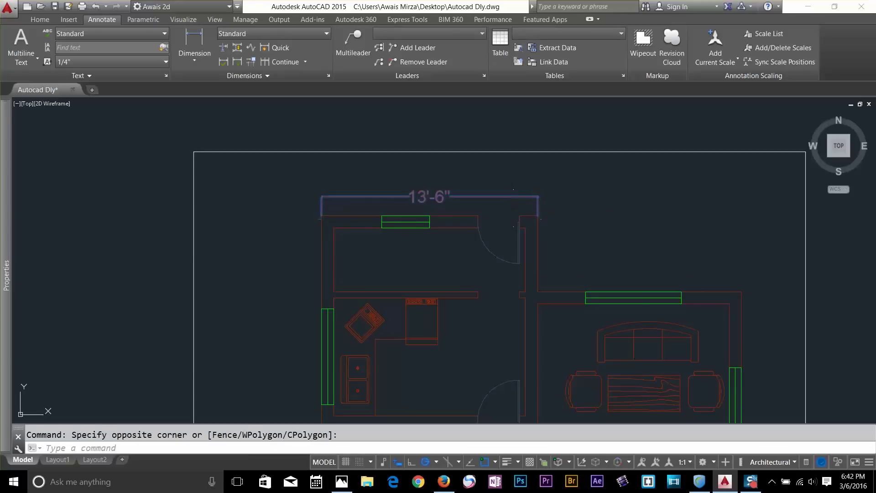
key("Delete")
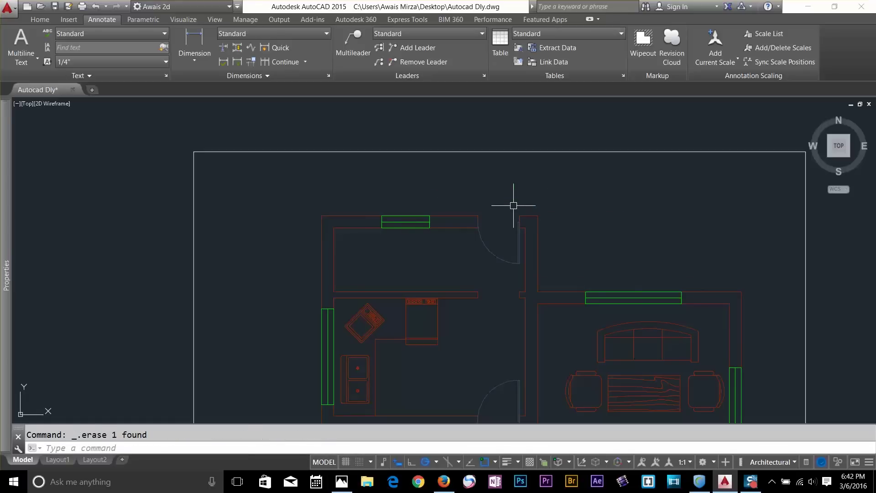
Create a new layer named A-porch and make it the current layer
scroll(554, 235, "down", 4)
middle_click_drag(548, 245, 516, 168)
middle_click_drag(570, 322, 505, 233)
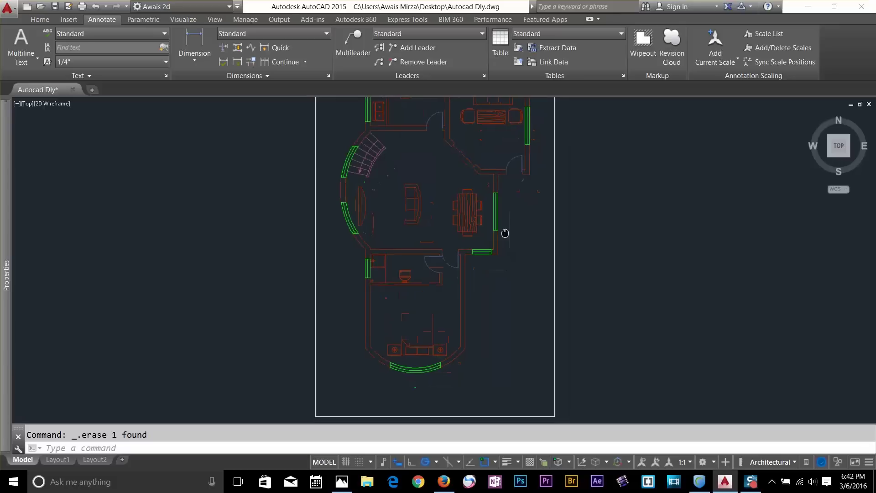
key("Escape")
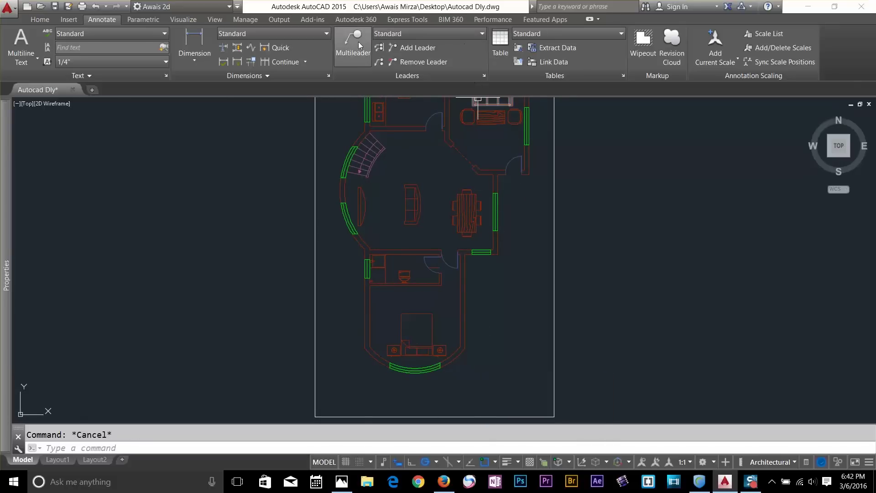
left_click(40, 20)
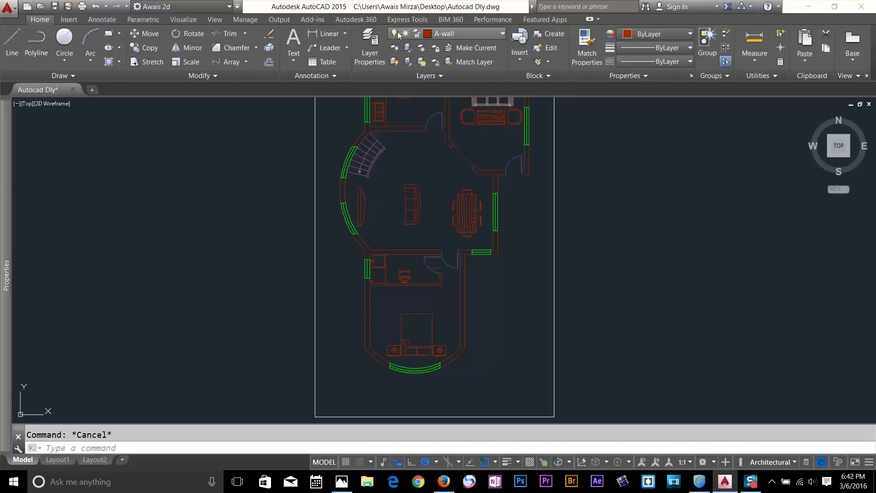
left_click(370, 45)
left_click(312, 99)
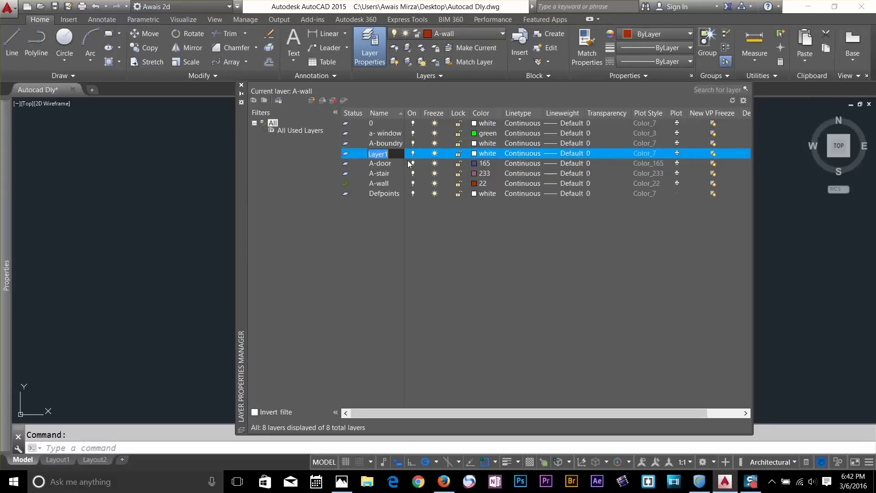
type("Po")
left_click(242, 85)
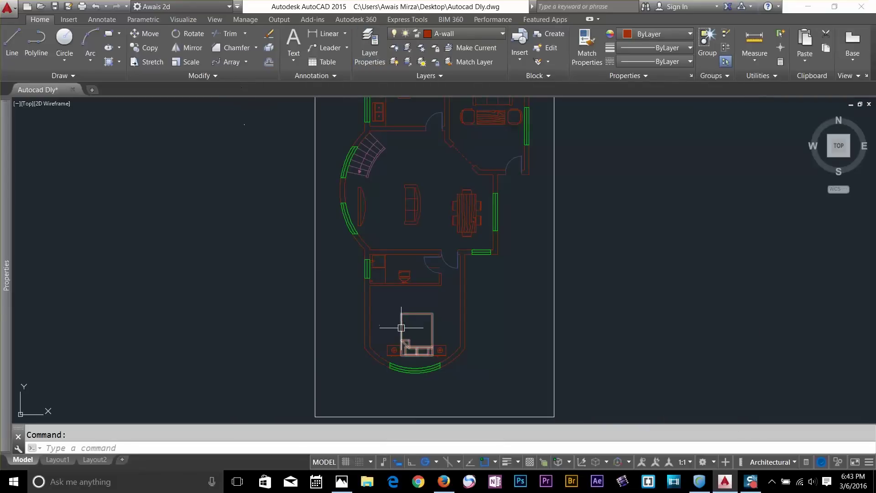
left_click(427, 33)
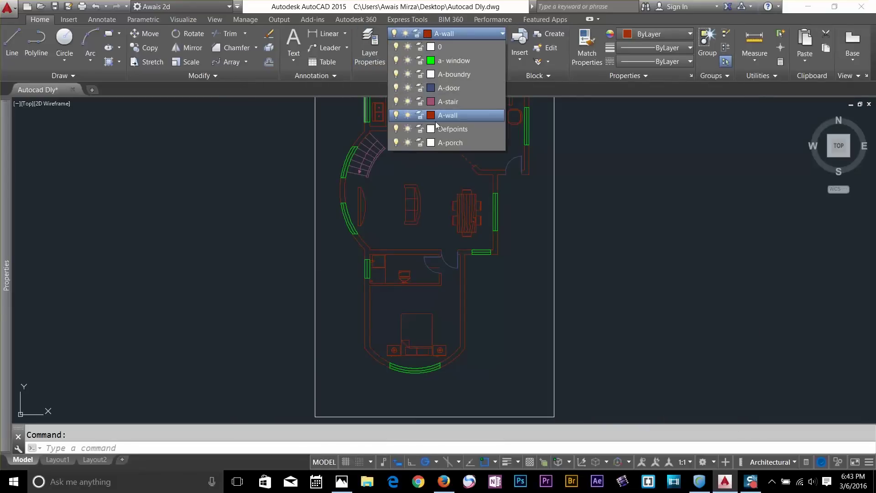
left_click(438, 143)
Draw the porch outline from the bedroom's lower-left outer corner 5' down, across to align with the right outer wall, and up to that wall's lower corner
middle_click_drag(420, 381, 420, 346)
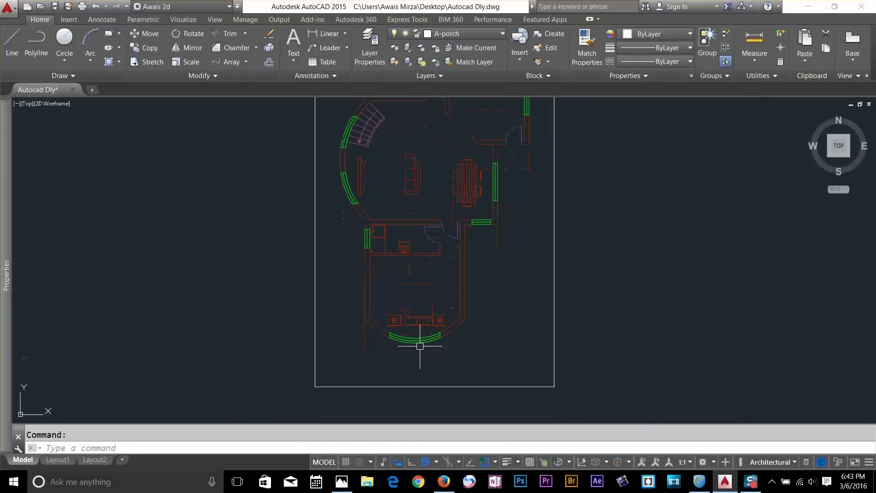
key("l")
key("Return")
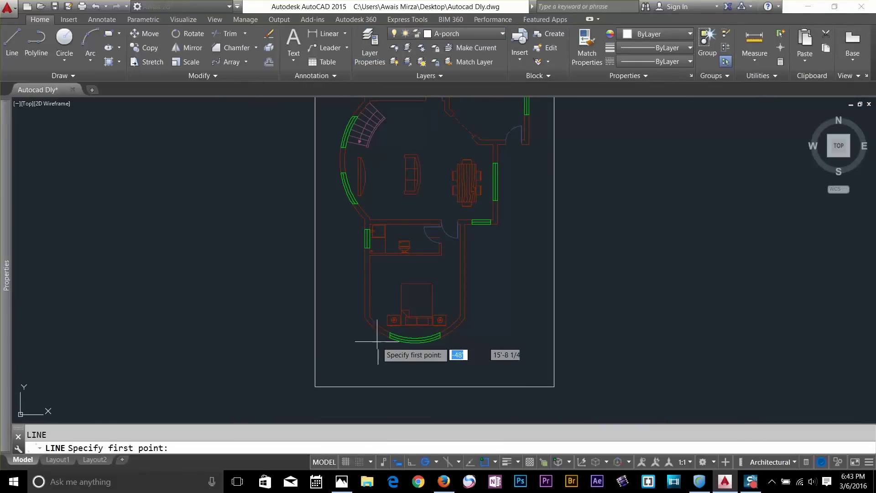
left_click(364, 318)
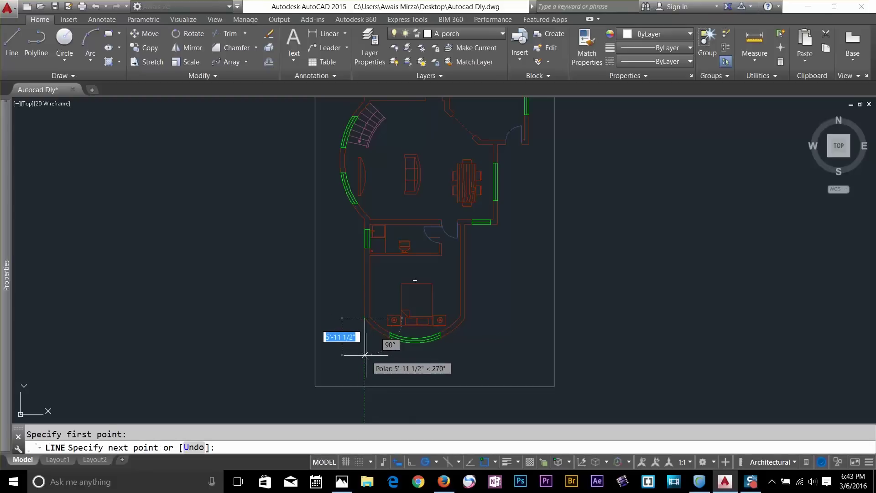
type("5'")
key("Return")
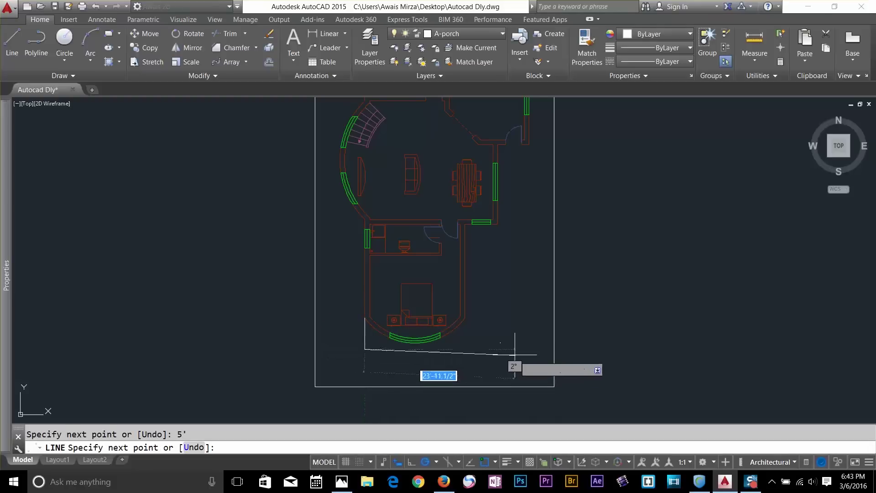
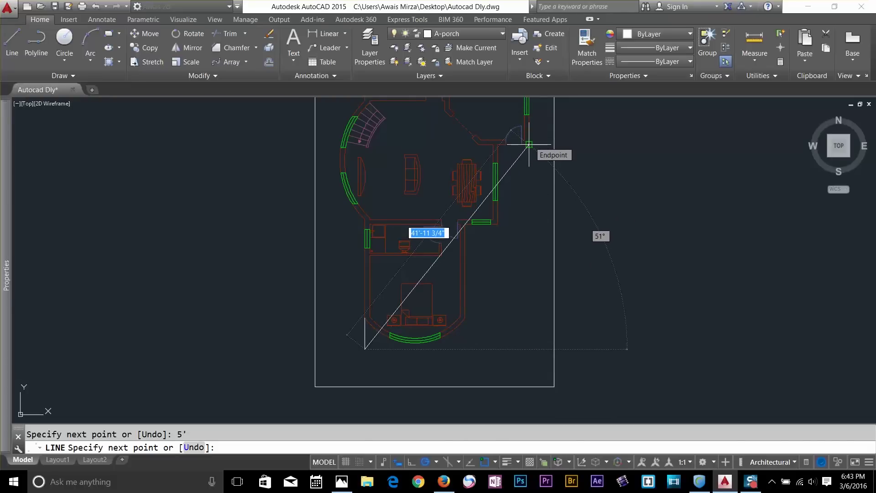
left_click(528, 349)
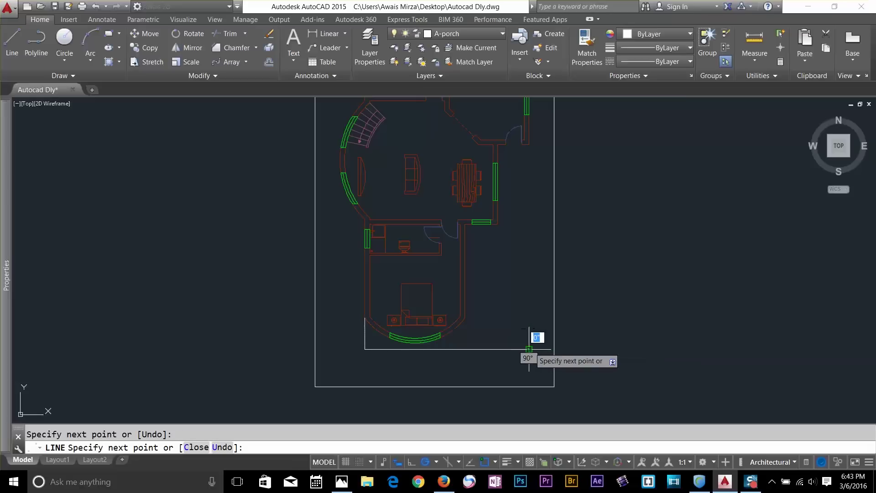
left_click(528, 145)
key("Escape")
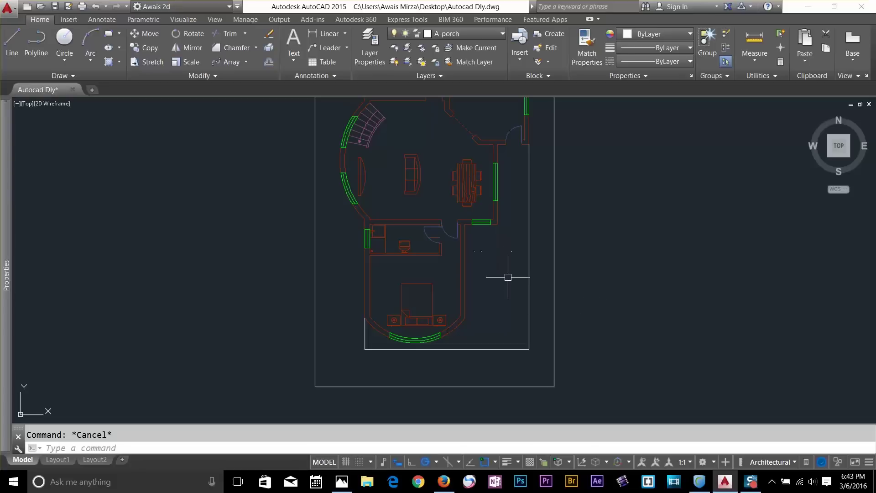
left_click(507, 334)
left_click(500, 364)
left_click(535, 323)
left_click(523, 326)
left_click(364, 336)
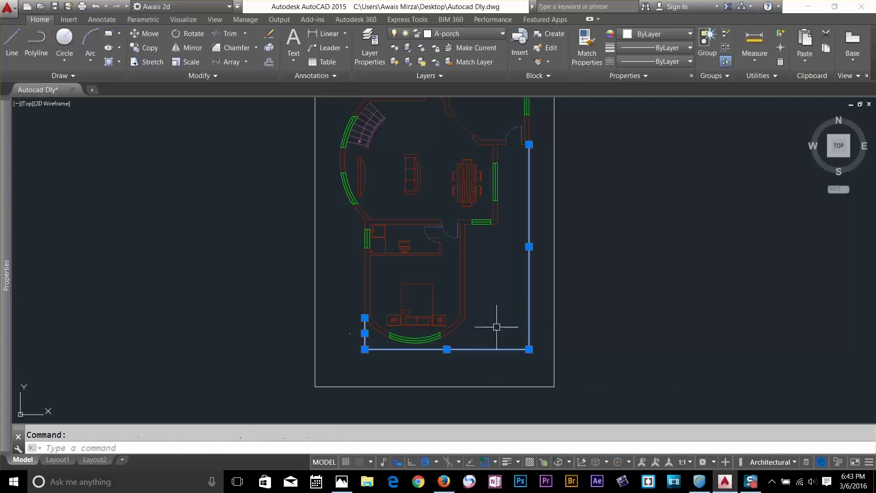
key("Escape")
Change the linetype of the A-porch layer to HIDDEN
left_click(369, 48)
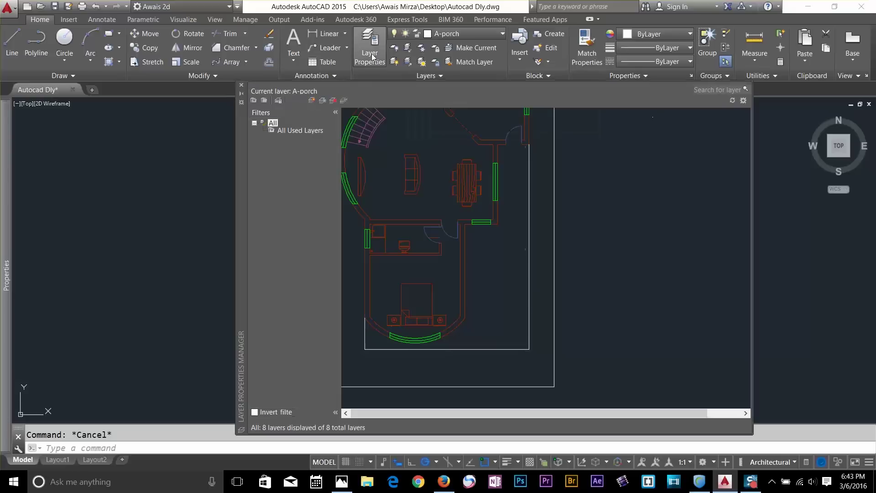
left_click(522, 161)
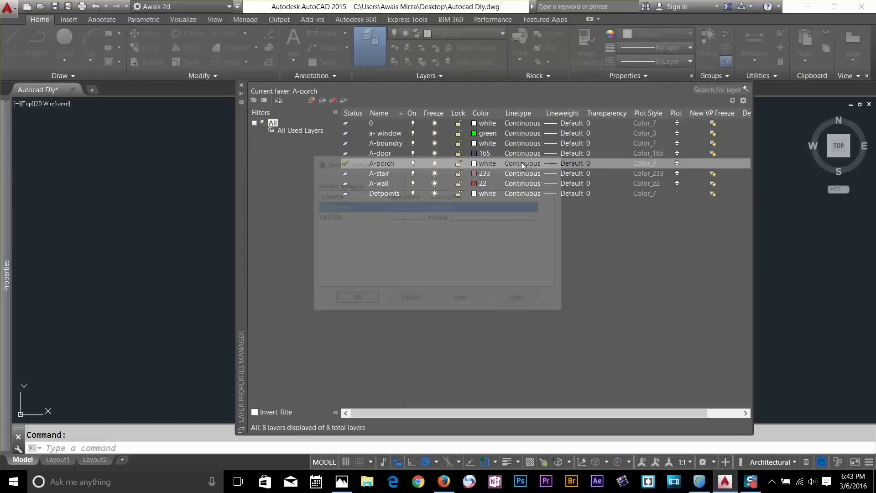
left_click(420, 218)
left_click(371, 305)
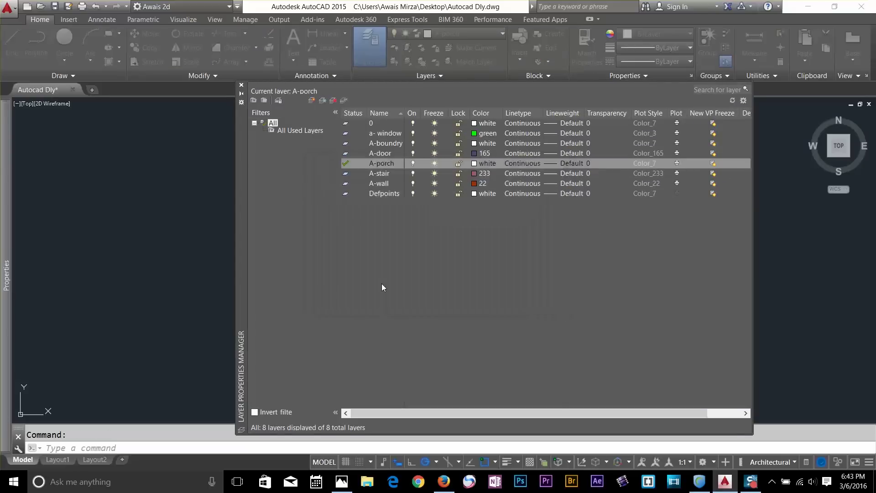
left_click(242, 85)
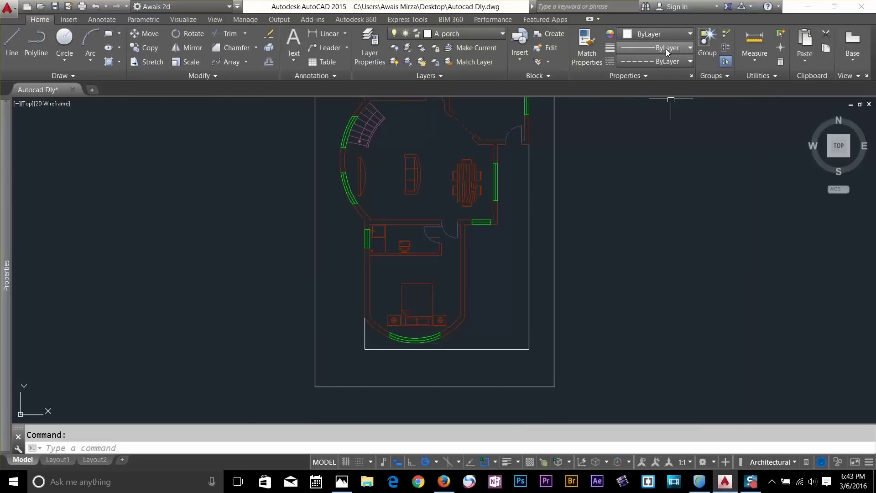
Set the linetype scale of the three porch outline lines to 20
left_click(523, 323)
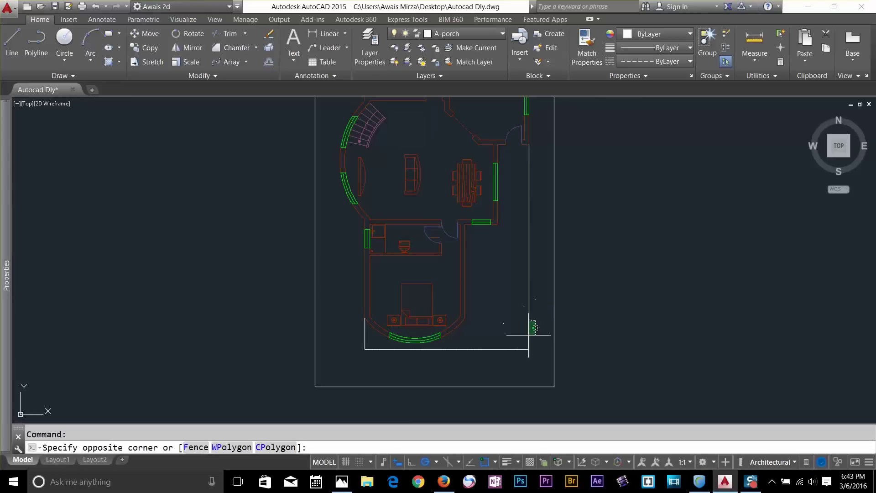
left_click(393, 364)
left_click(364, 358)
left_click(371, 348)
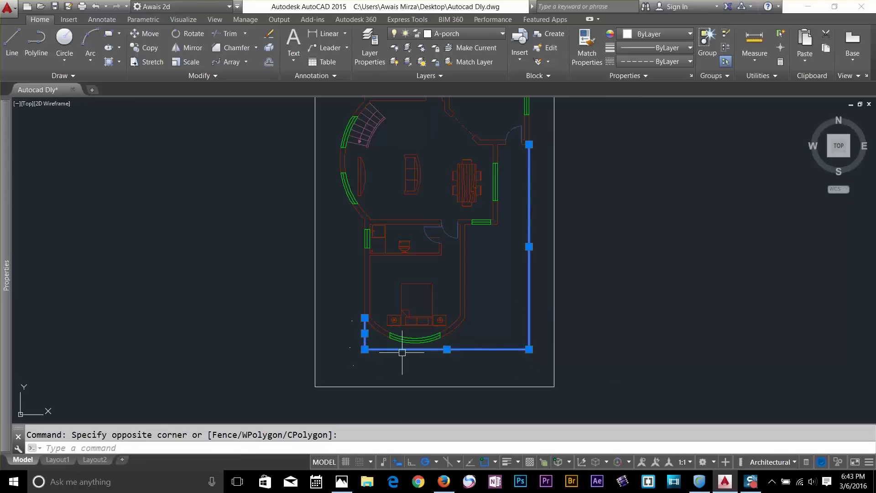
type("pr")
key("Return")
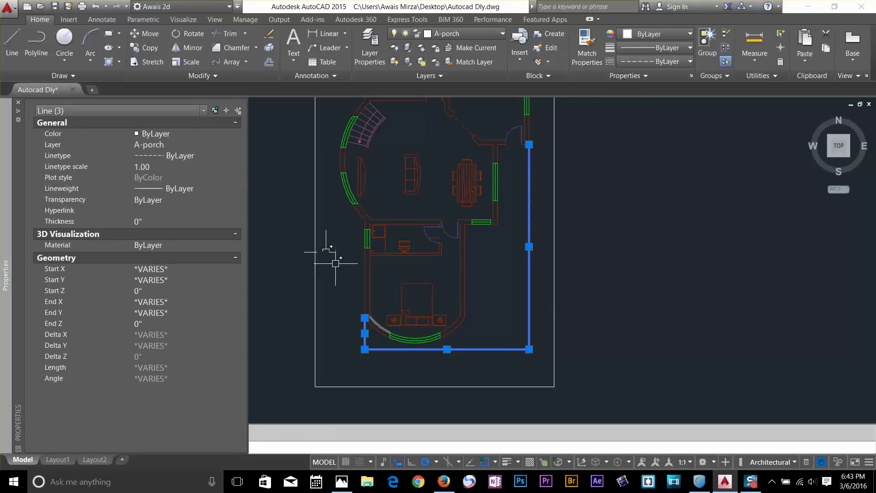
left_click(138, 167)
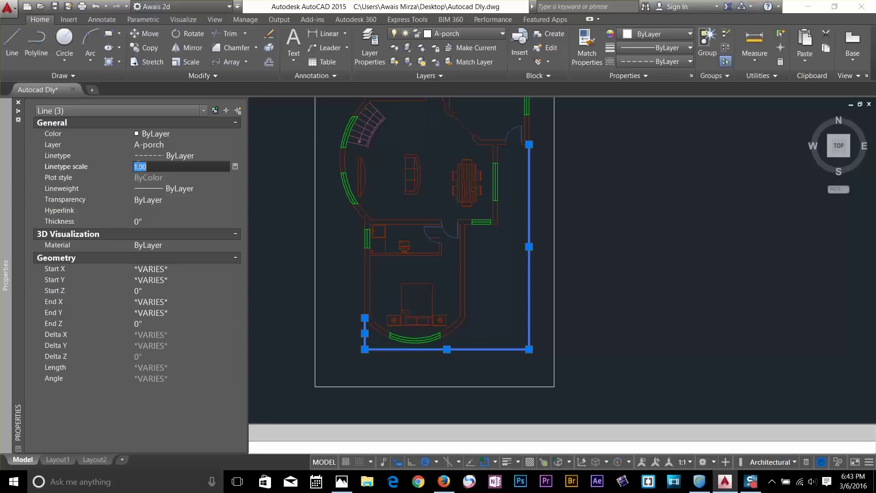
key("Return")
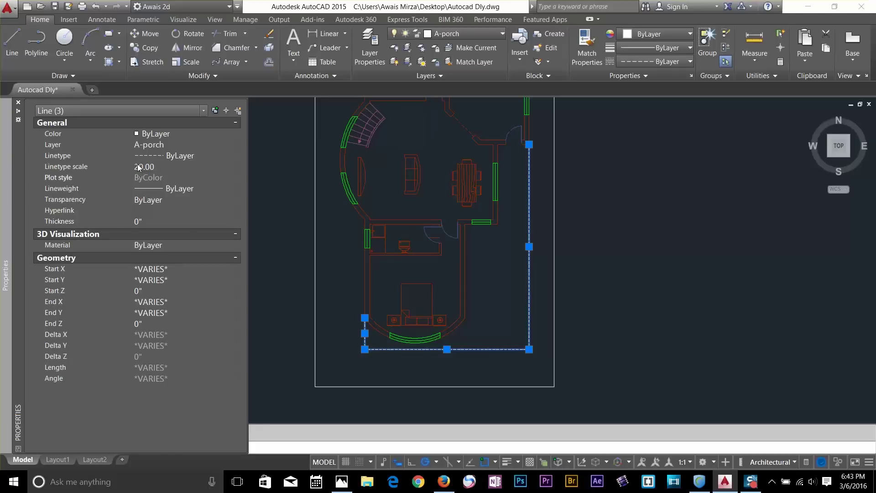
left_click(315, 200)
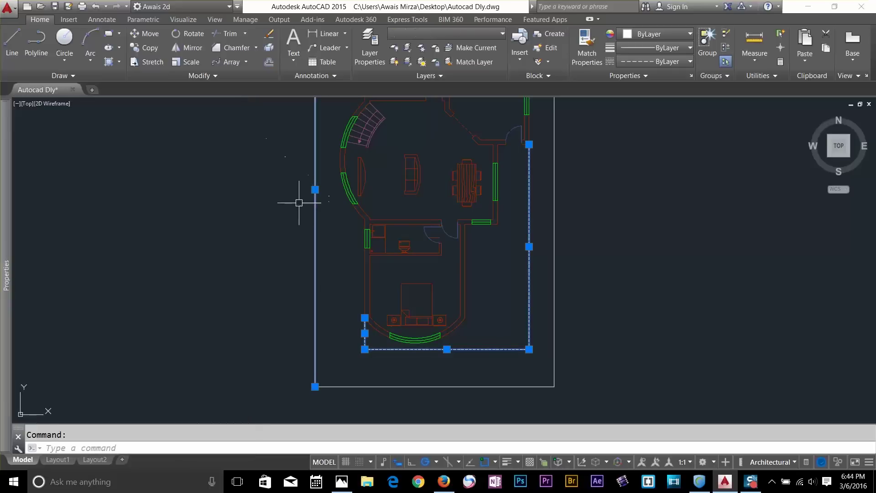
key("Escape")
scroll(513, 342, "up", 2)
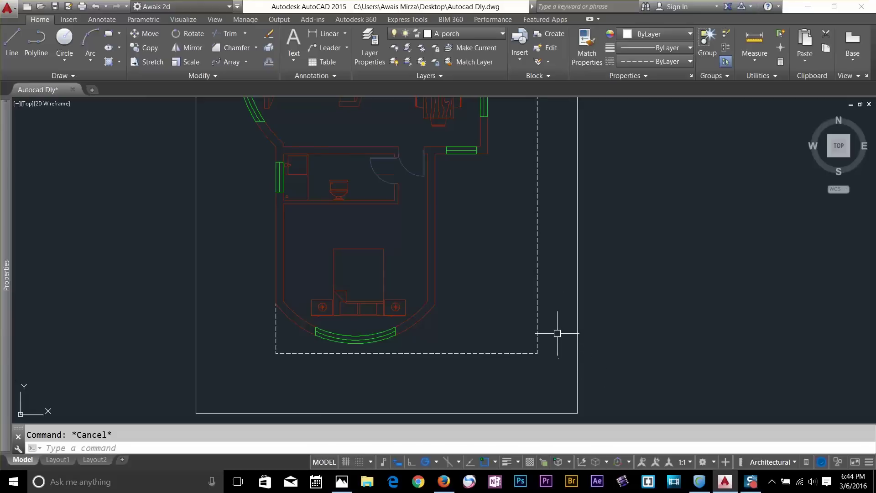
scroll(558, 333, "up", 2)
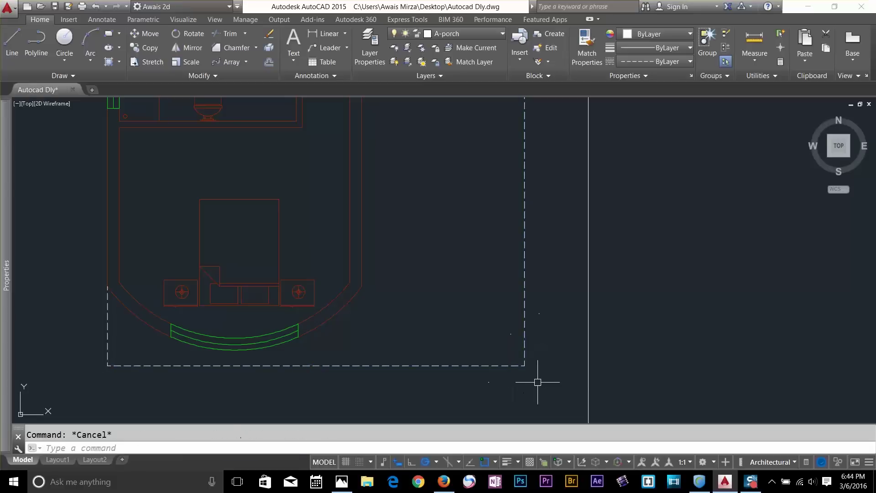
type("x")
key("Return")
left_click(542, 348)
left_click(503, 383)
key("Escape")
Offset the porch outline's right and bottom lines 9" inward
type("o")
key("Return")
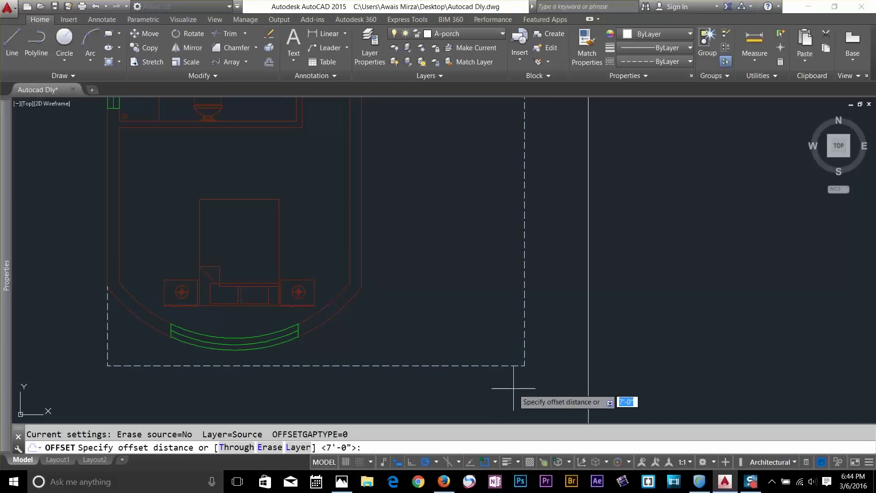
type("9")
key("Return")
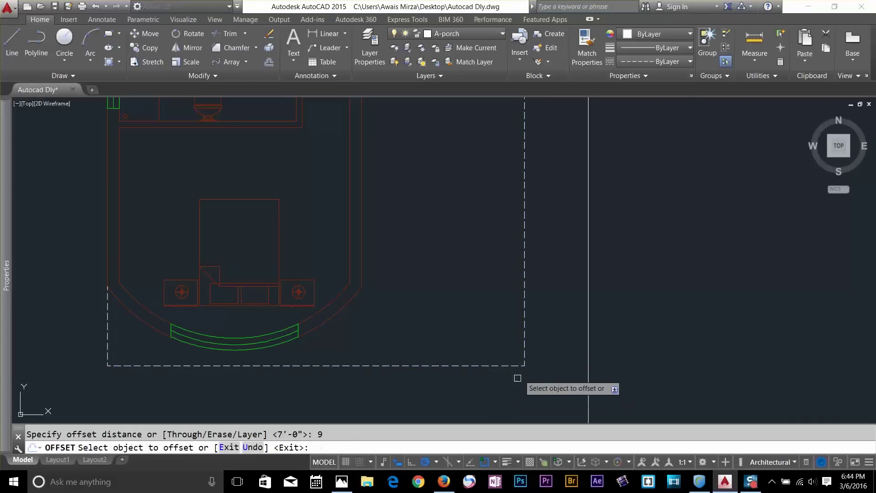
left_click(524, 356)
left_click(502, 363)
left_click(502, 364)
left_click(497, 346)
key("Escape")
Trim the two offset lines so they form a small square column at the porch's lower-right corner
type("tr")
key("Return")
key("Return")
left_click(496, 354)
left_click(512, 326)
key("Escape")
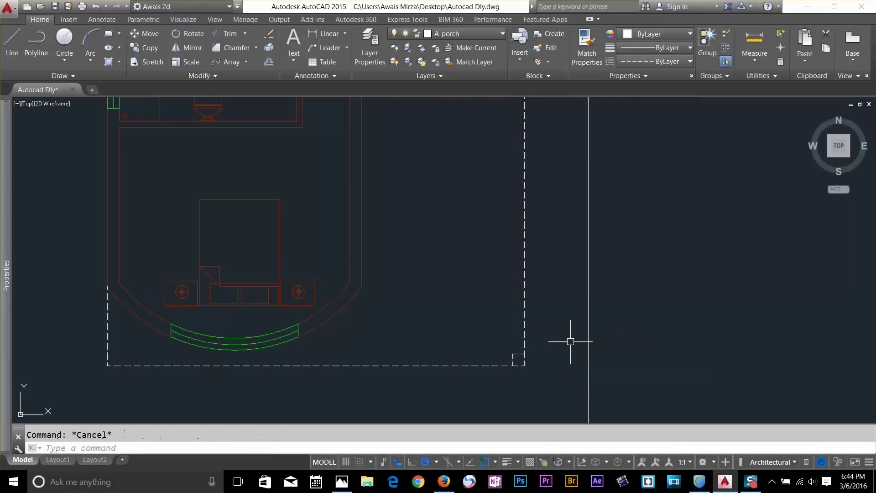
Copy the small column outline to two points straight up the porch's right line, the first about 9'-8" above the corner
type("c")
key("Return")
left_click(501, 342)
left_click(518, 359)
key("Return")
left_click(518, 358)
scroll(531, 254, "down", 2)
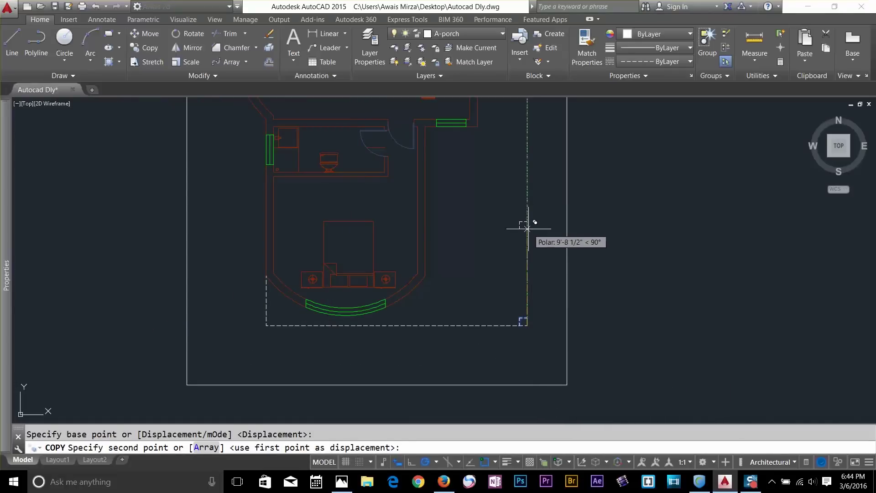
left_click(527, 226)
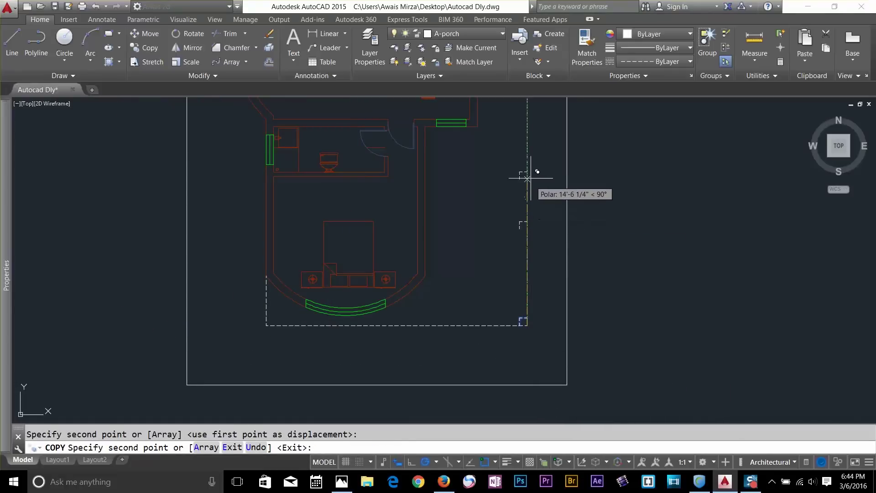
left_click(527, 123)
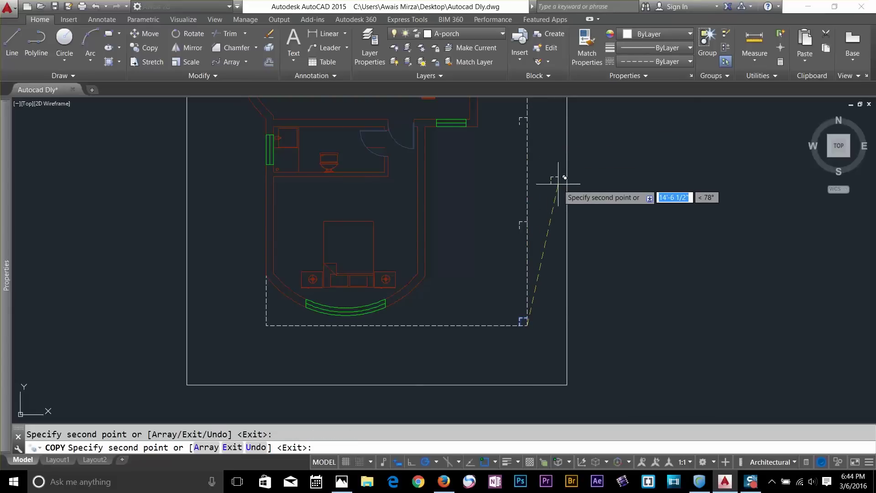
key("Escape")
middle_click_drag(552, 182, 545, 335)
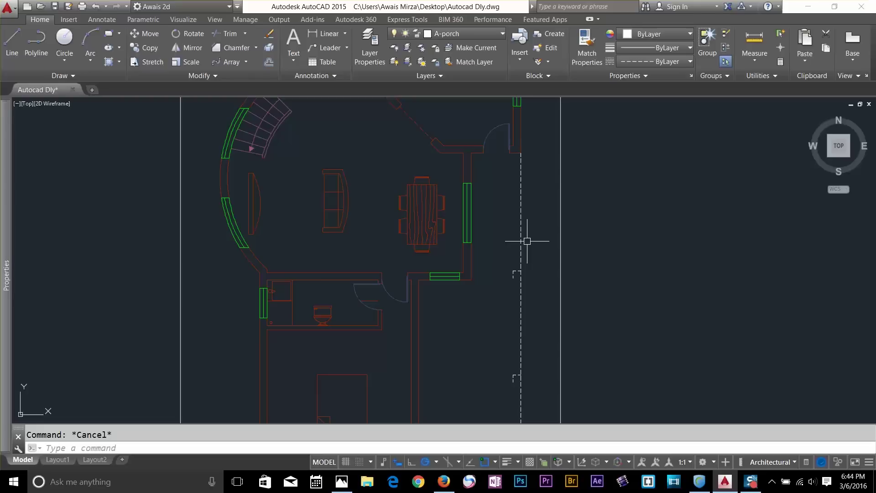
scroll(564, 274, "down", 3)
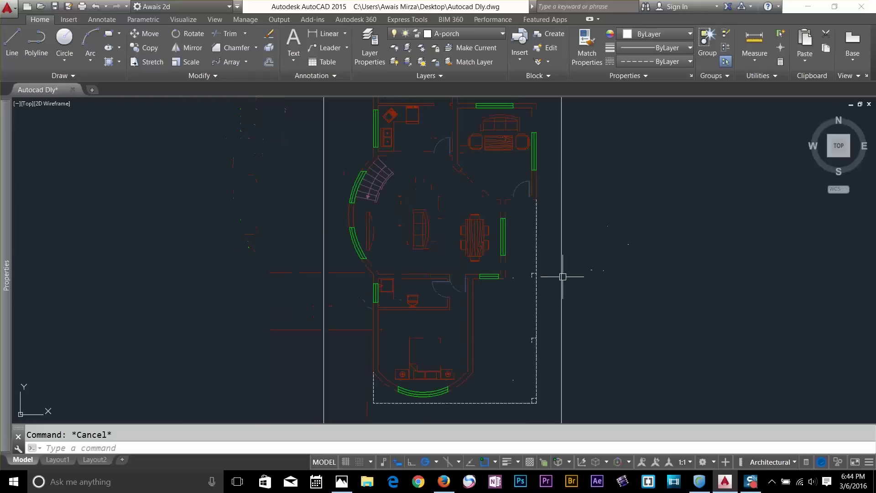
middle_click_drag(565, 300, 564, 243)
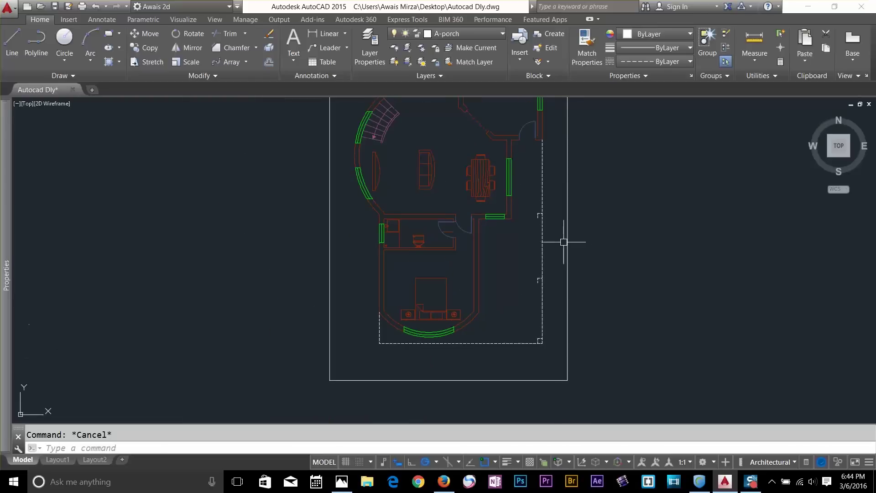
left_click(592, 361)
left_click(519, 401)
key("Escape")
left_click(563, 391)
left_click(362, 366)
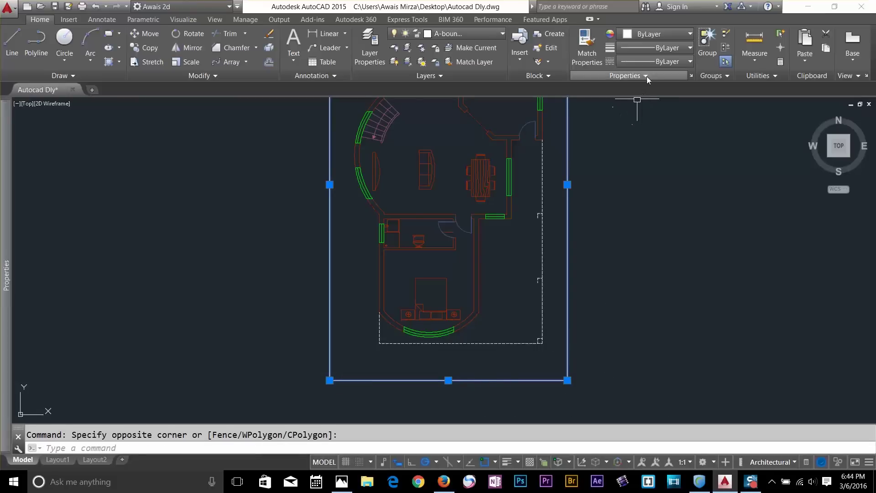
left_click(652, 61)
key("Escape")
key("Escape")
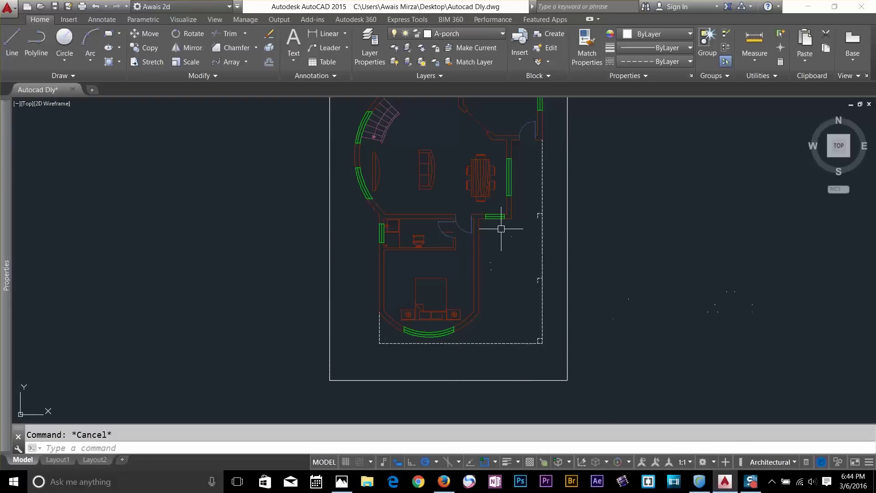
scroll(501, 228, "up", 2)
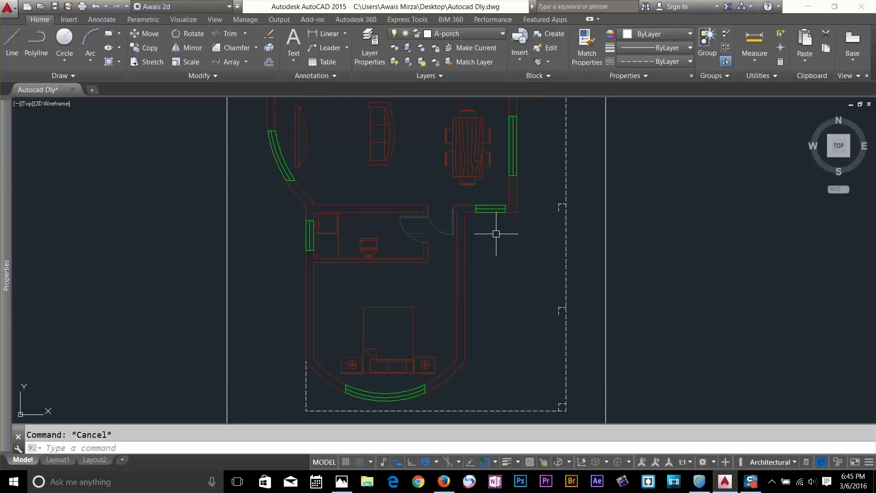
type("o")
key("Return")
key("Escape")
Measure the distance from the bedroom's right outer wall to the dining area's lower-right outer corner
middle_click_drag(498, 239, 474, 348)
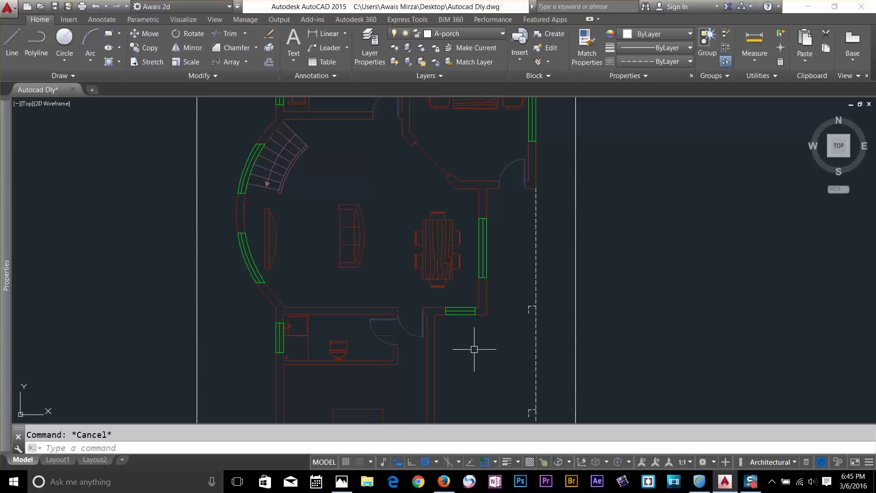
left_click(755, 40)
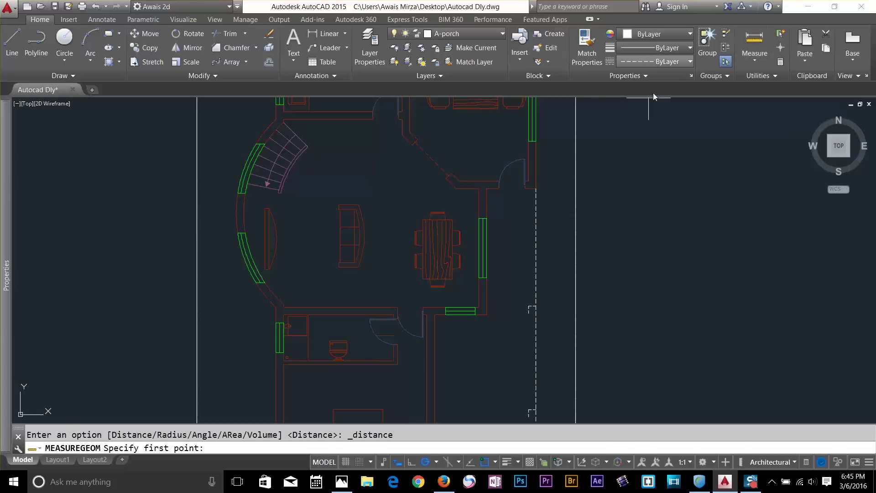
left_click(434, 314)
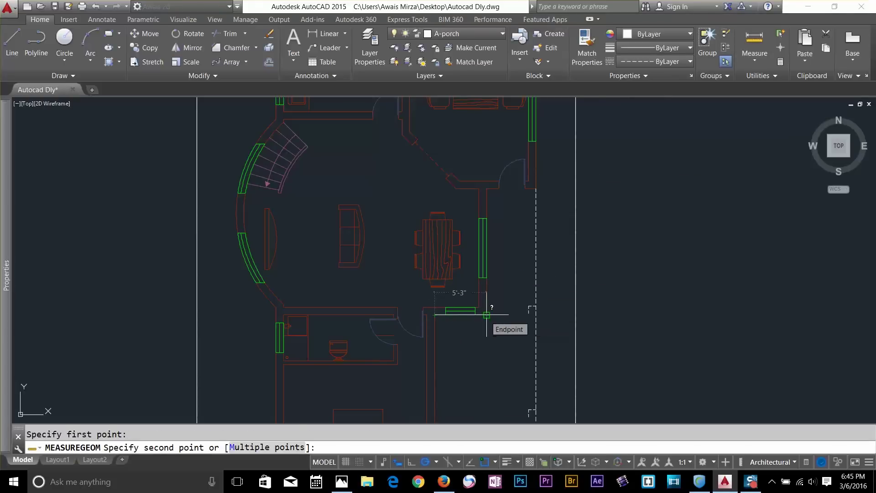
key("Escape")
Offset the short outer wall line below the dining area 5'3" downward
type("o")
key("Return")
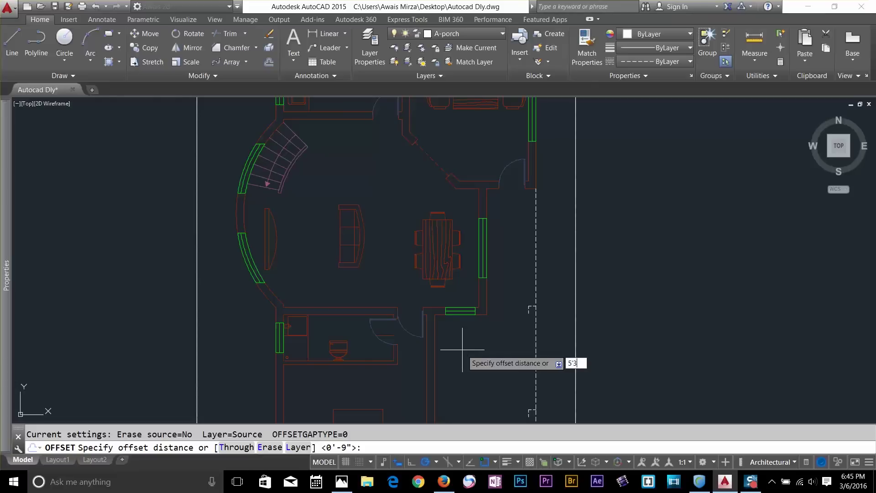
type("5'3")
key("Return")
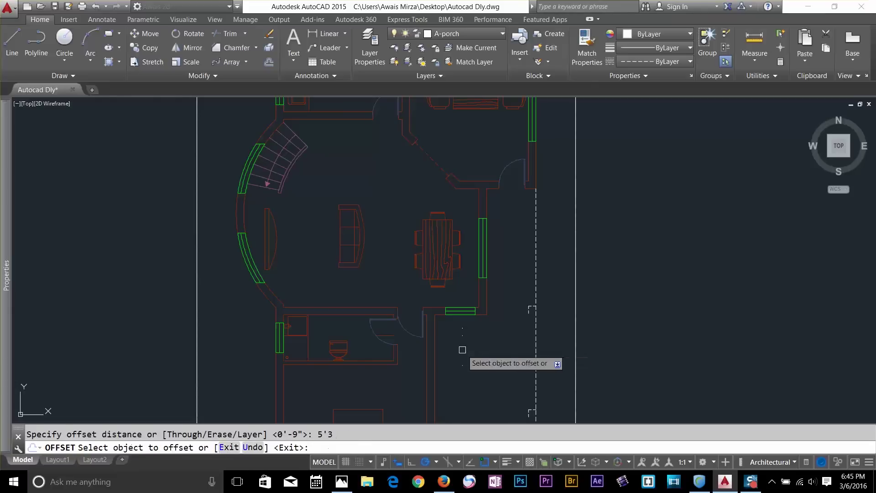
left_click(482, 316)
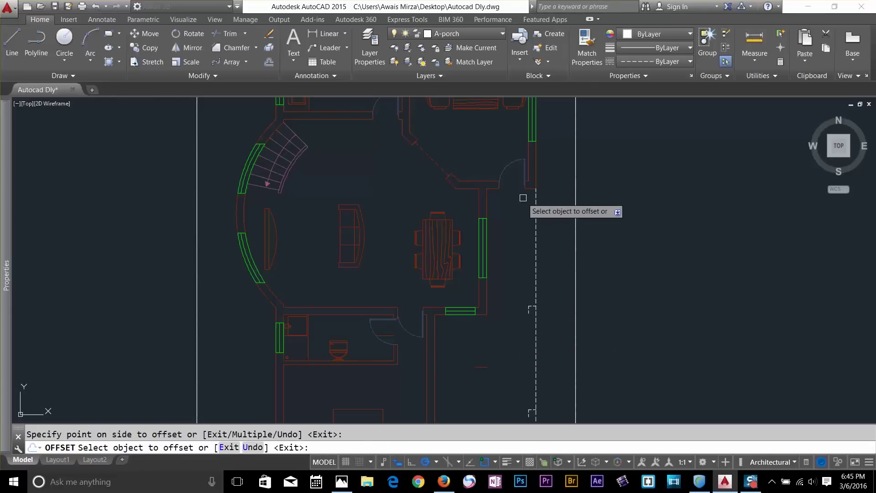
key("Escape")
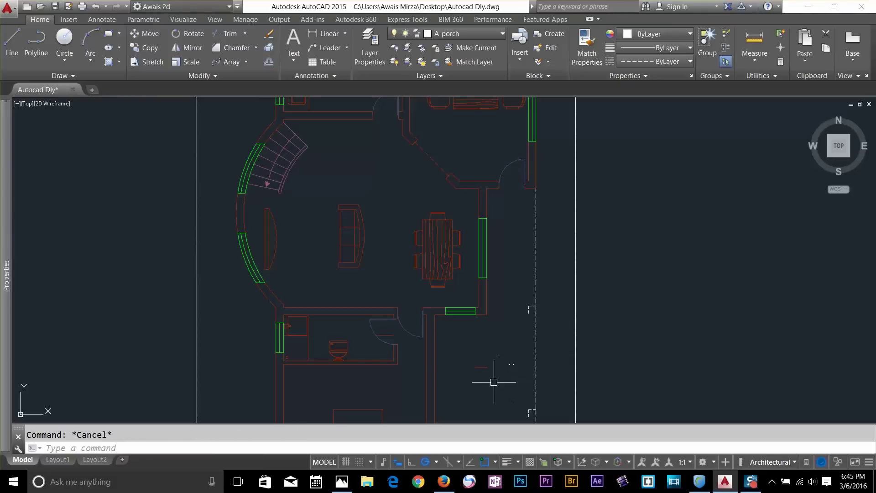
Delete the porch outline's dashed right line
left_click(542, 226)
left_click(522, 263)
key("Delete")
Draw a short line down from the right outer wall's lower corner and fillet it with the offset line into a sharp corner
type("l")
key("Return")
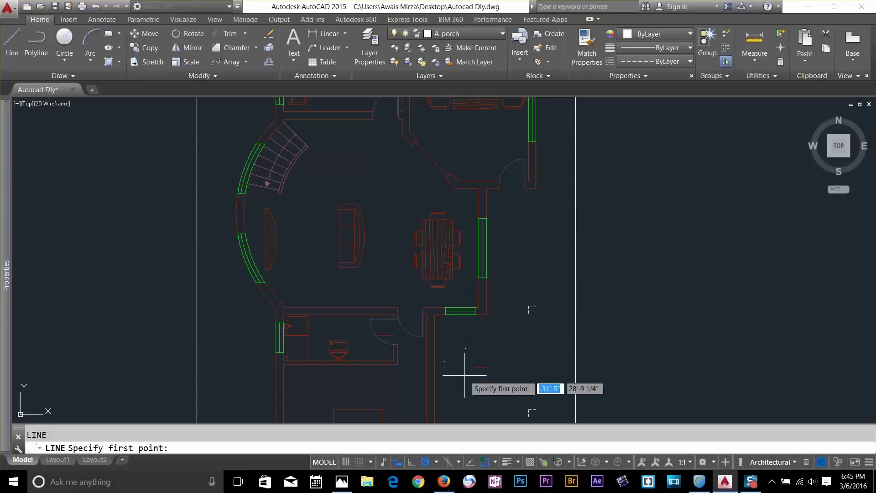
left_click(537, 188)
key("Escape")
type("f")
key("Return")
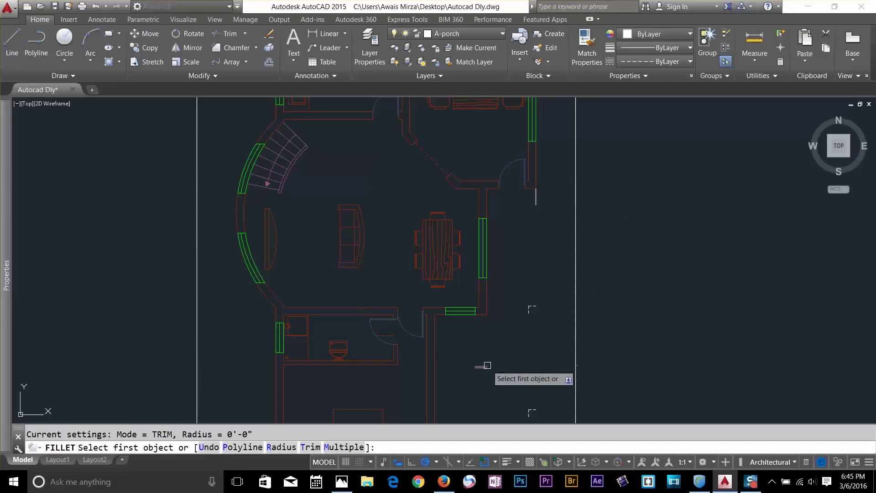
left_click(485, 367)
key("Escape")
Move the horizontal offset line onto the A-porch layer
left_click(496, 358)
left_click(484, 378)
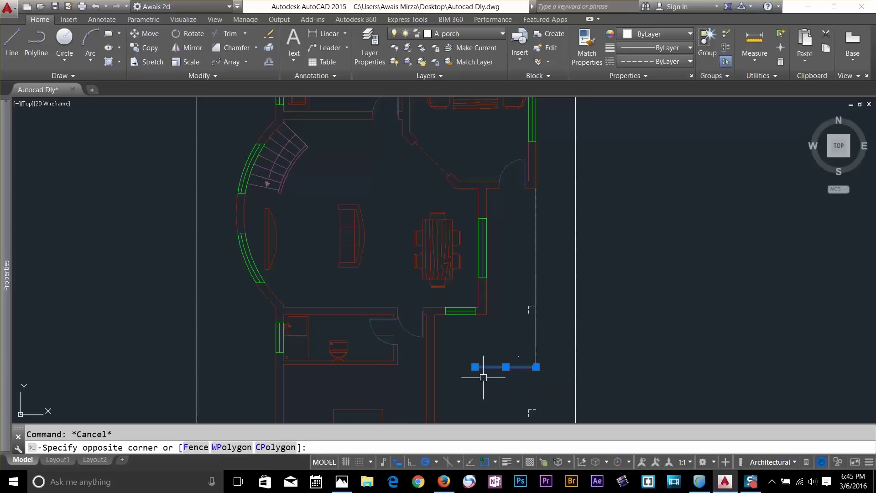
left_click(493, 33)
left_click(451, 102)
key("Escape")
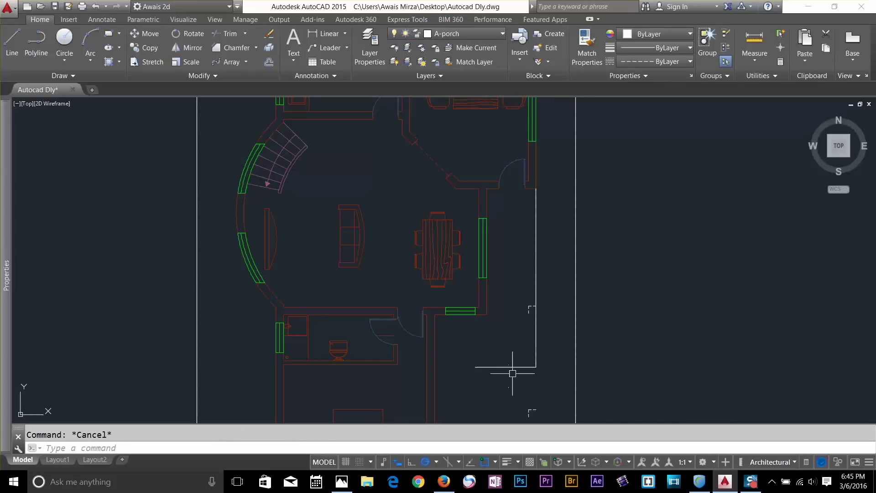
Extend the horizontal porch line to the bedroom's right outer wall and trim its excess beyond the porch's right line
type("ex")
key("Return")
key("Return")
left_click(509, 367)
left_click(483, 366)
key("Escape")
type("tr")
key("Return")
key("Return")
left_click(558, 367)
key("Escape")
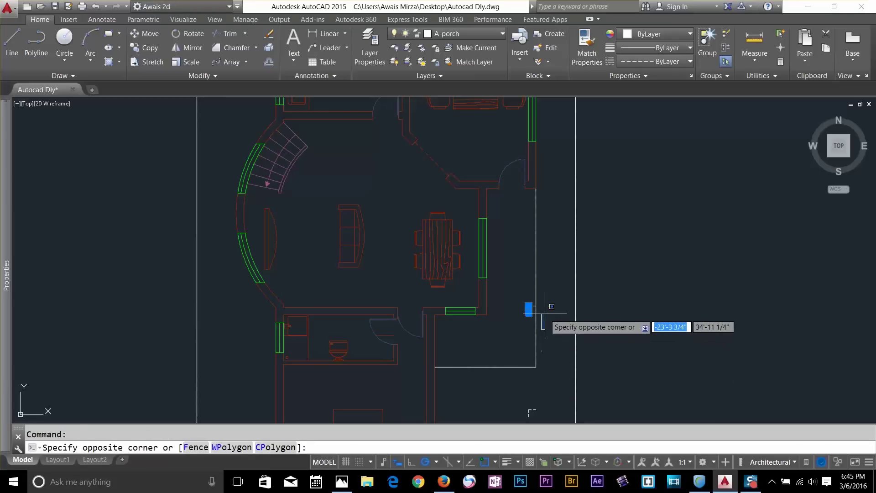
Delete the two copied column outlines along the porch's right side
key("Escape")
left_click(526, 303)
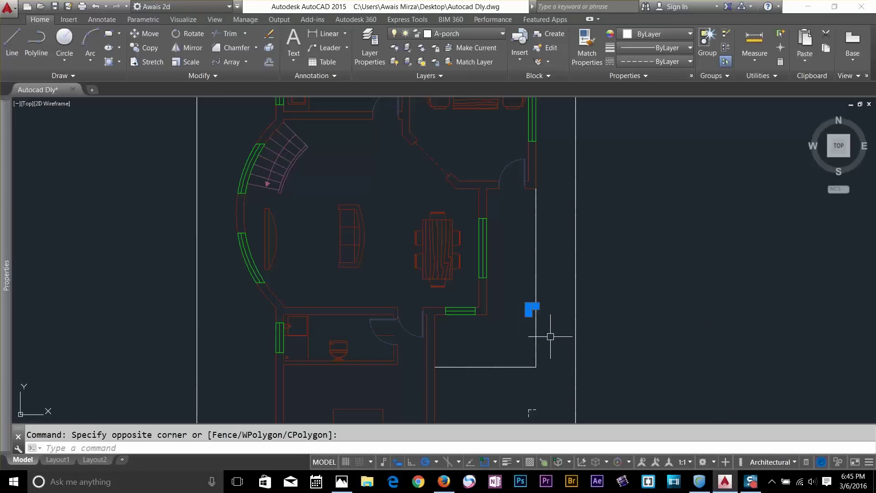
key("Delete")
scroll(551, 337, "down", 2)
middle_click_drag(549, 296, 556, 222)
left_click(538, 301)
left_click(558, 334)
key("Delete")
key("Escape")
left_click(561, 256)
left_click(535, 295)
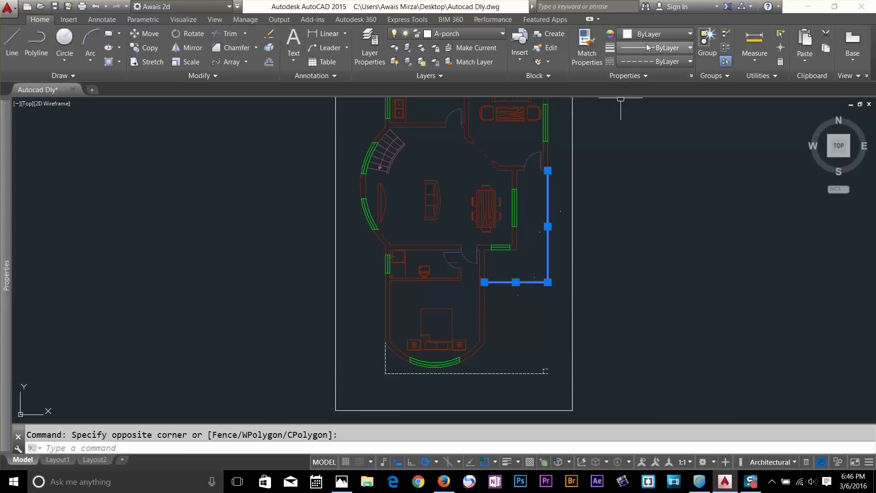
key("Escape")
scroll(554, 242, "up", 2)
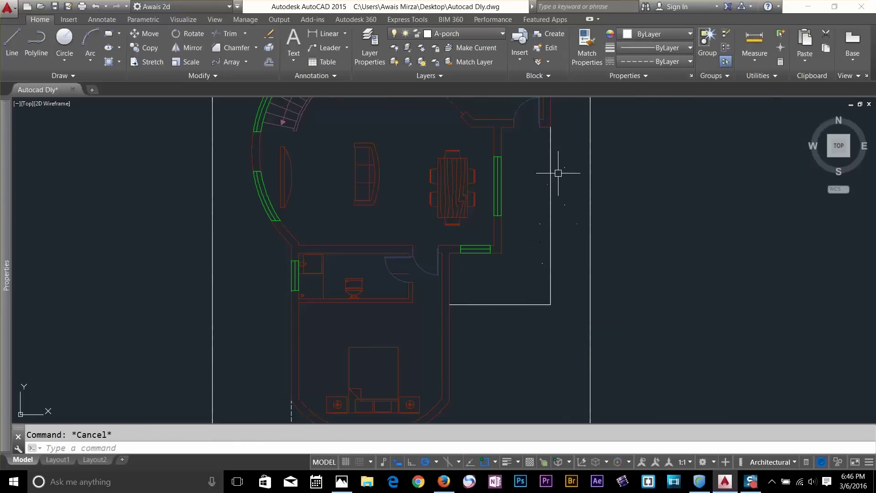
Draw a horizontal line across the door opening at the porch's upper end to close the porch outline
type("l")
key("Return")
left_click(514, 126)
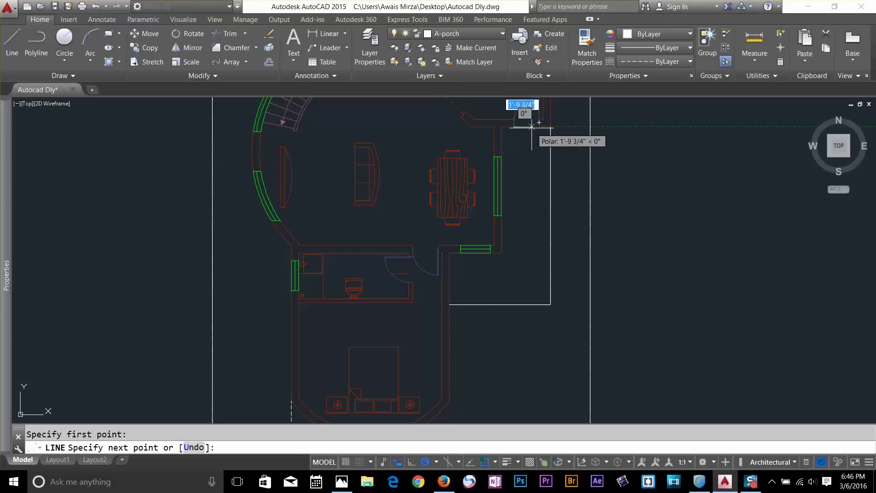
left_click(540, 127)
key("Escape")
Hatch the L-shaped porch area with the AR-BRSTD brick pattern
left_click(108, 63)
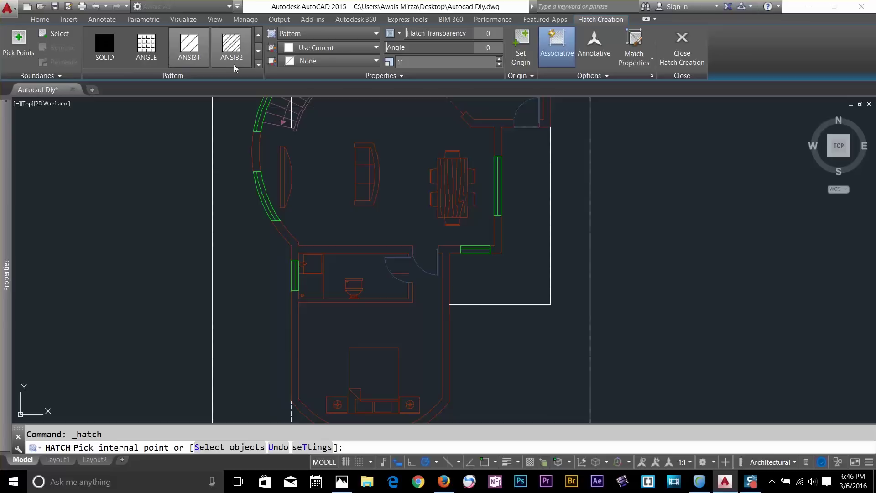
left_click(259, 52)
left_click(259, 66)
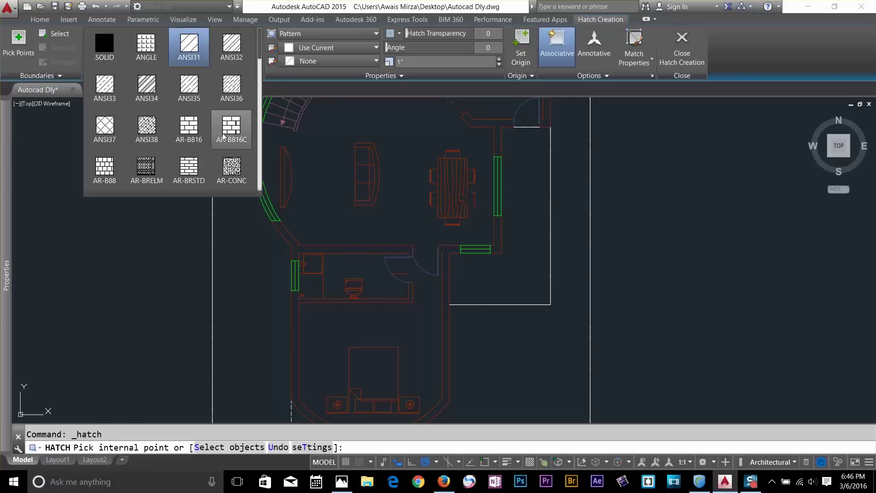
left_click(190, 176)
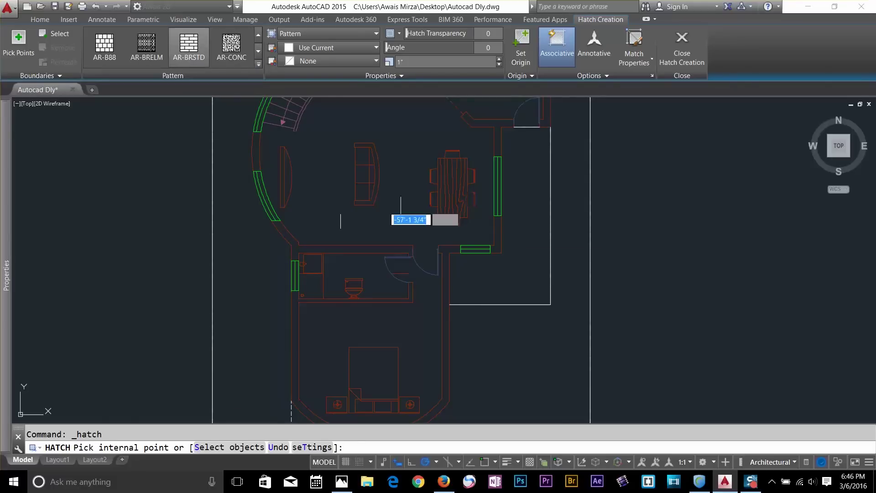
left_click(551, 297)
left_click(527, 288)
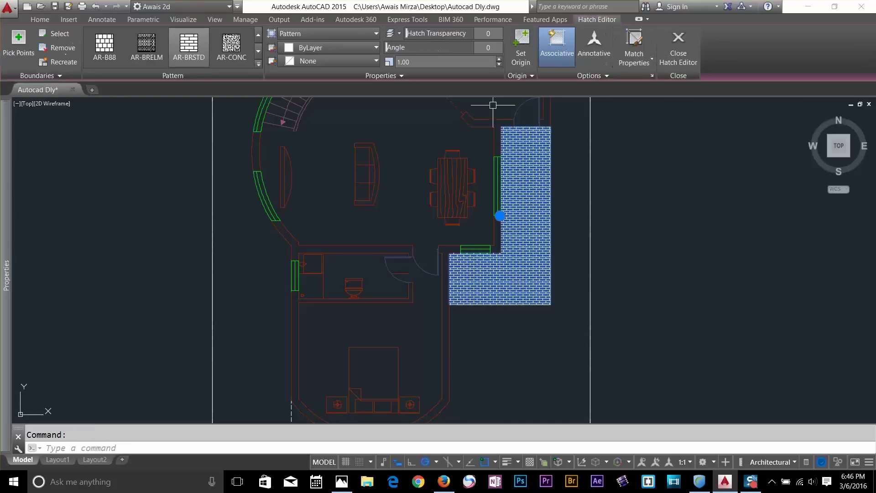
Enlarge the porch's brick hatch, trying a scale of 6 and settling on a smaller brick size
left_click(190, 54)
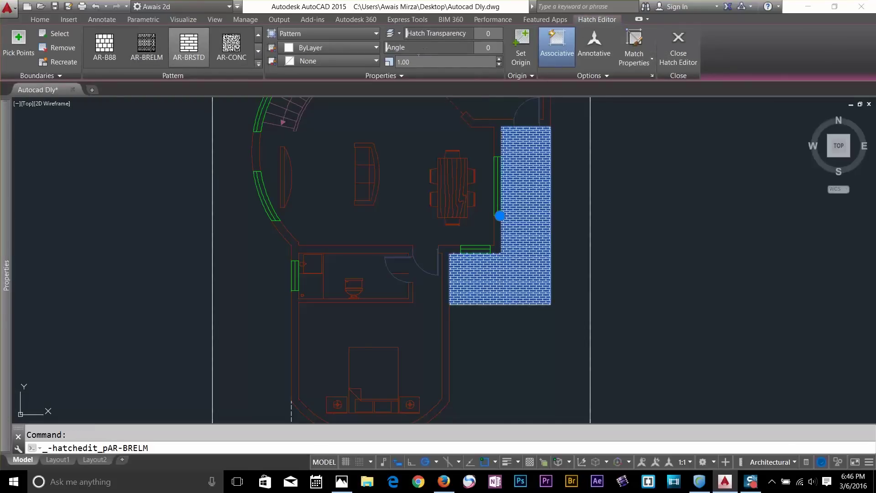
left_click(409, 63)
type("6")
key("Return")
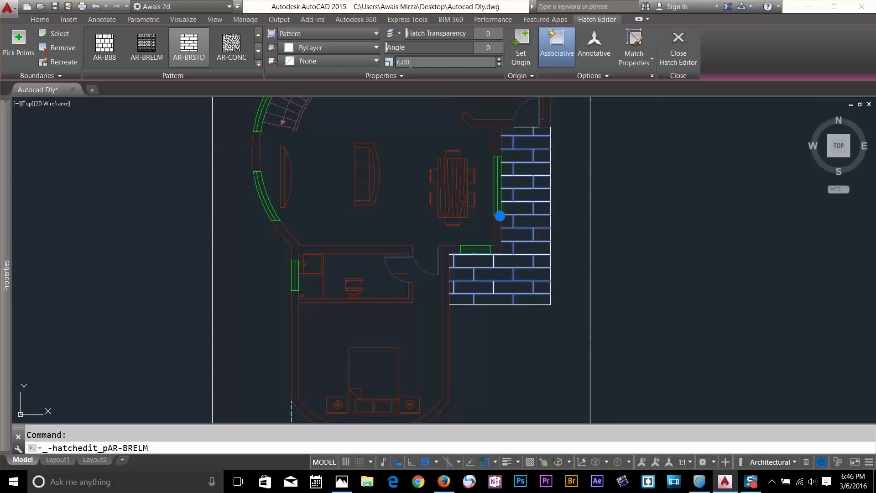
key("Escape")
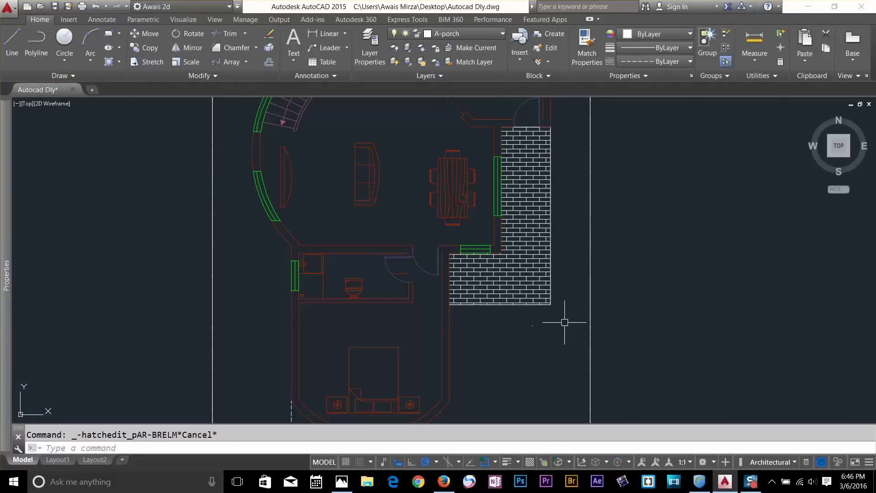
Draw a vertical line about 5' long from the bedroom's right outer wall corner down to the dashed line
scroll(596, 273, "down", 4)
scroll(590, 332, "up", 3)
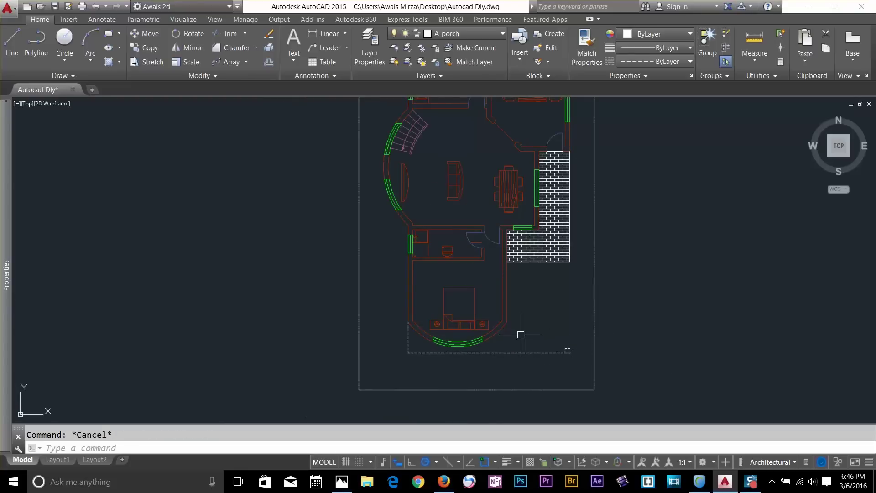
type("l")
key("Return")
left_click(507, 322)
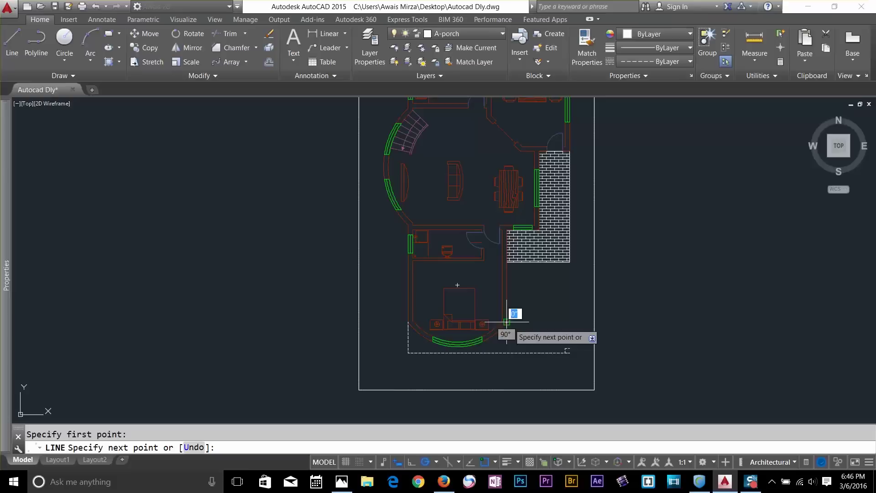
left_click(506, 353)
key("Escape")
key("Escape")
Set the new vertical line's linetype scale to 20
left_click(519, 337)
left_click(505, 344)
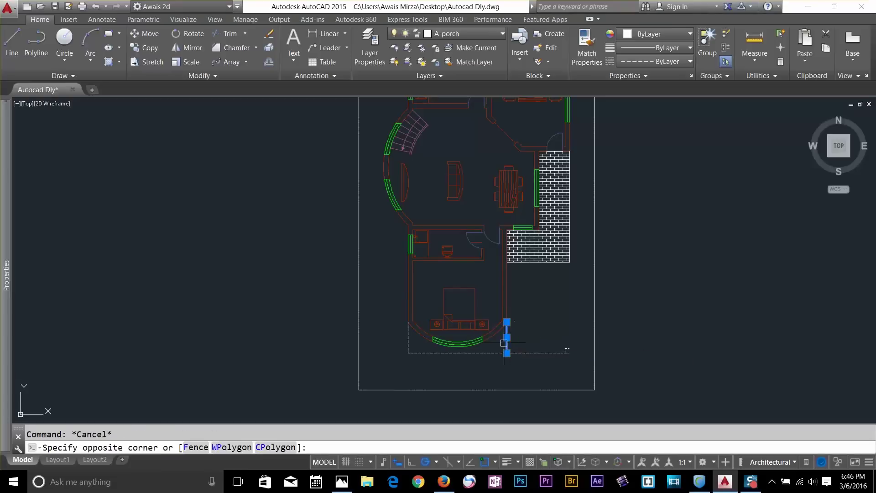
key("Escape")
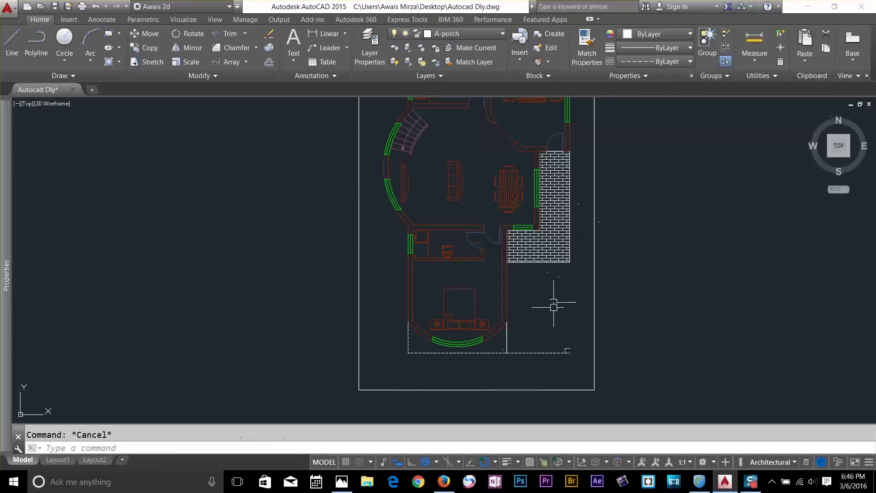
scroll(509, 358, "up", 4)
left_click(528, 300)
left_click(502, 309)
key("Escape")
scroll(503, 311, "up", 5)
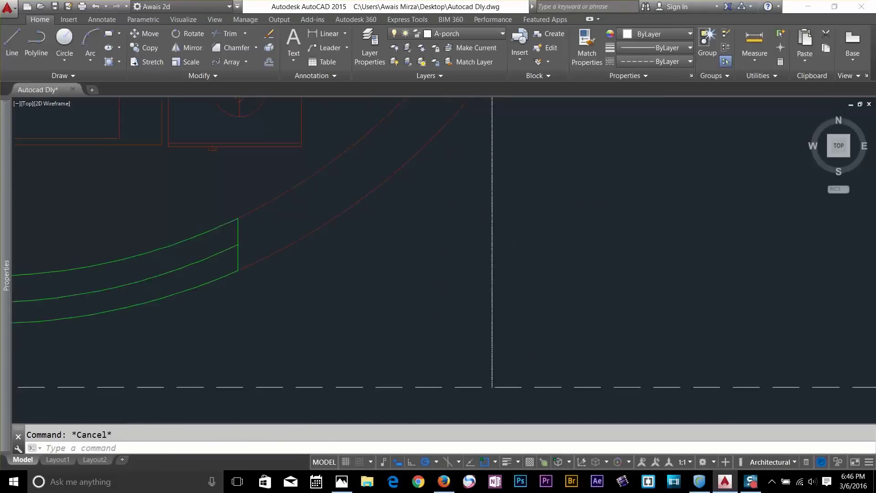
scroll(517, 297, "down", 5)
left_click(522, 320)
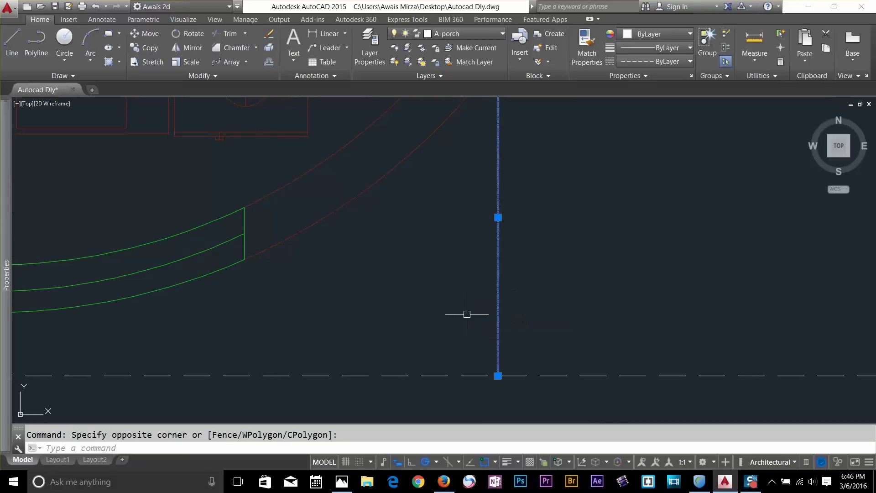
key("Return")
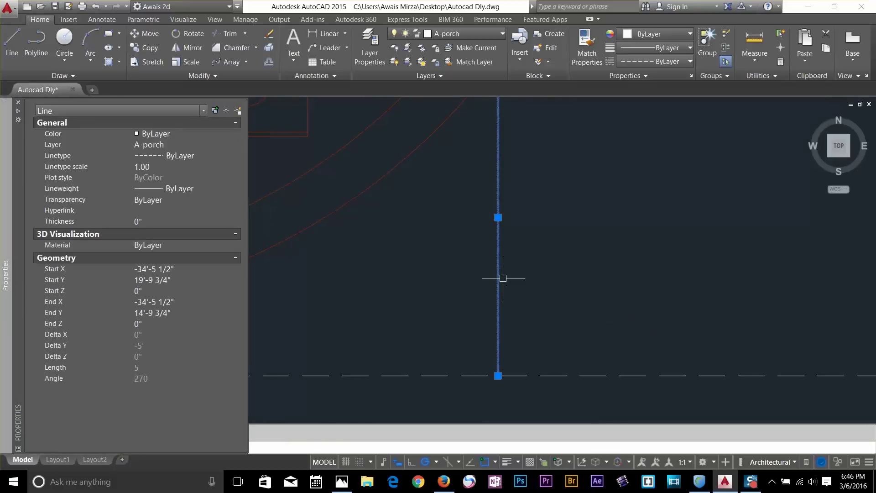
left_click(144, 167)
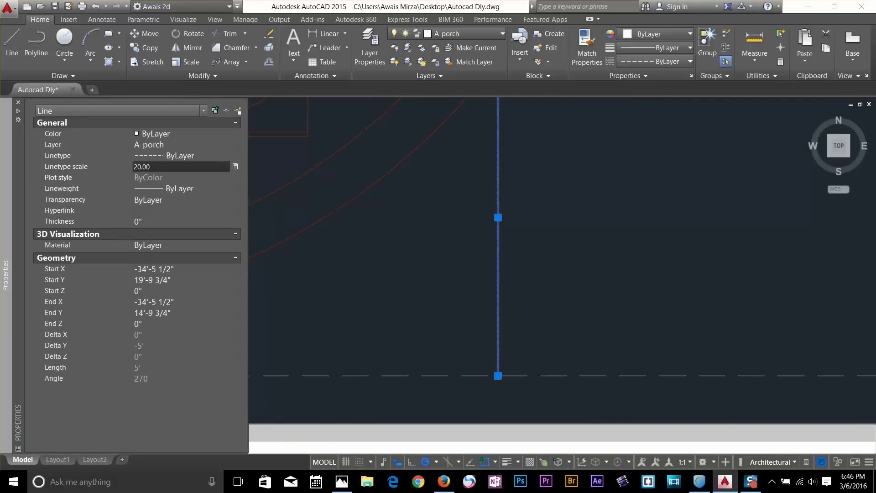
type("20.00")
key("Return")
key("Escape")
Trim the horizontal dashed line beyond the vertical line at the bedroom's right side
scroll(603, 253, "down", 5)
type("tr")
key("Return")
key("Return")
key("Escape")
key("Escape")
Delete the leftover small column outline to the right of the bedroom's dashed outline
left_click(801, 261)
left_click(802, 317)
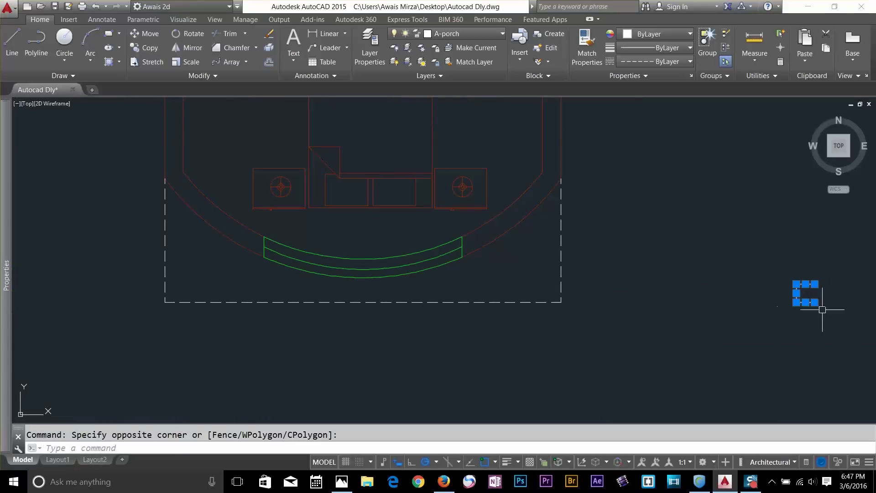
key("Delete")
Offset the plot boundary's right and bottom lines 9" inward
scroll(751, 276, "down", 4)
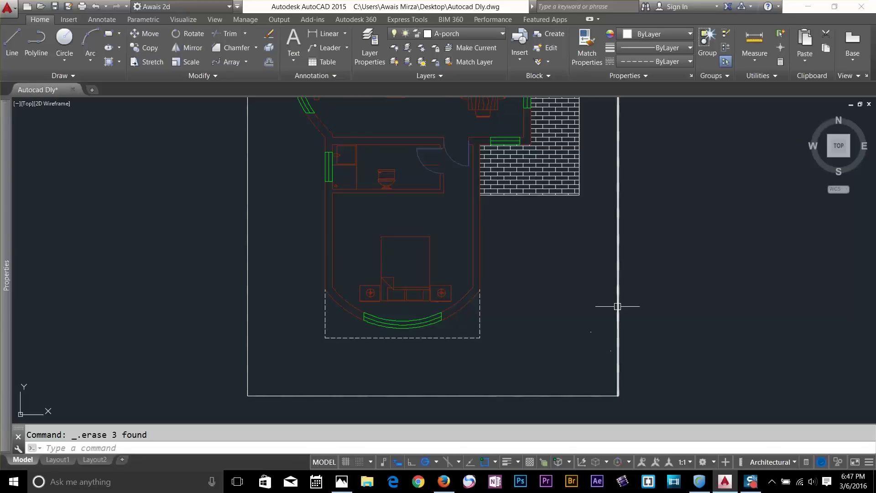
scroll(617, 308, "down", 2)
key("Escape")
type("o")
key("Return")
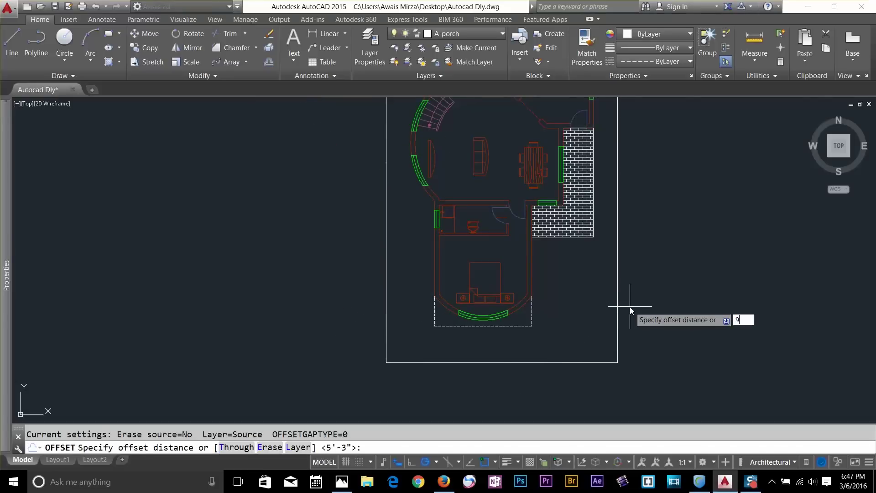
type("9")
key("Return")
left_click(618, 308)
left_click(597, 313)
left_click(572, 359)
left_click(573, 348)
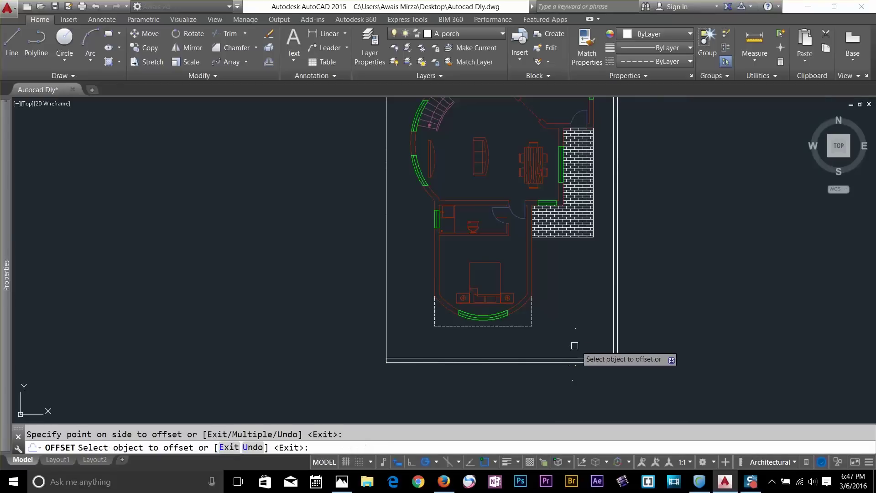
Offset the plot boundary's left and top lines inward by the same 9" distance
left_click(387, 309)
left_click(405, 309)
scroll(408, 234, "down", 2)
middle_click_drag(414, 219, 416, 342)
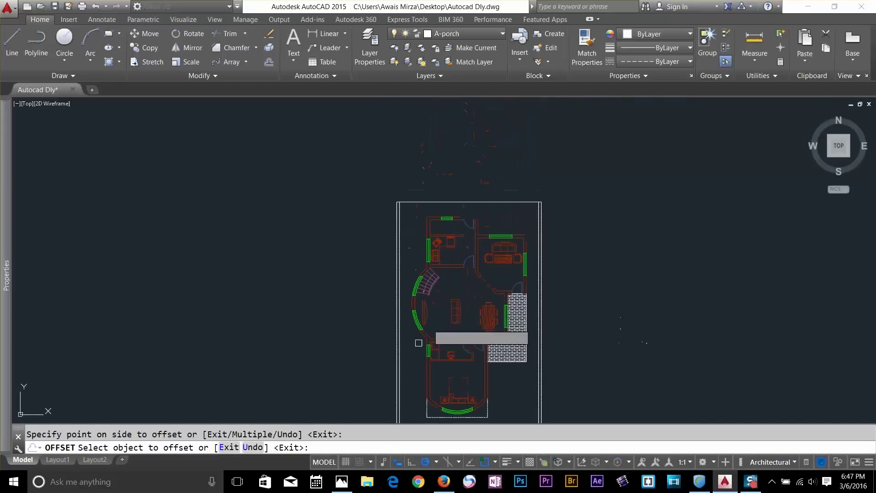
scroll(473, 196, "up", 2)
left_click(491, 207)
left_click(547, 233)
key("Escape")
Fillet the inner boundary lines into sharp corners at the plot's upper left and upper right
type("f")
key("Return")
left_click(355, 228)
left_click(364, 211)
key("Return")
left_click(569, 211)
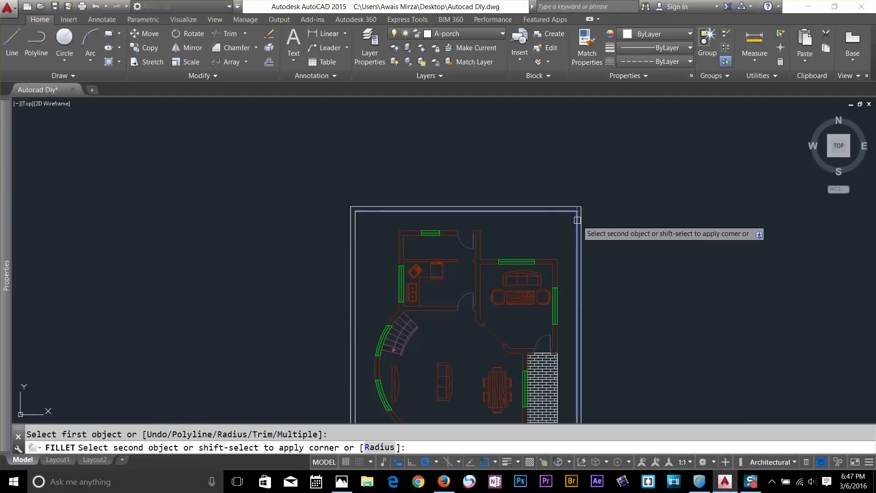
left_click(578, 220)
Fillet the inner boundary lines into sharp corners at the plot's lower right and lower left
scroll(570, 272, "down", 4)
middle_click_drag(575, 338, 587, 192)
scroll(590, 264, "up", 10)
middle_click_drag(561, 121, 643, 315)
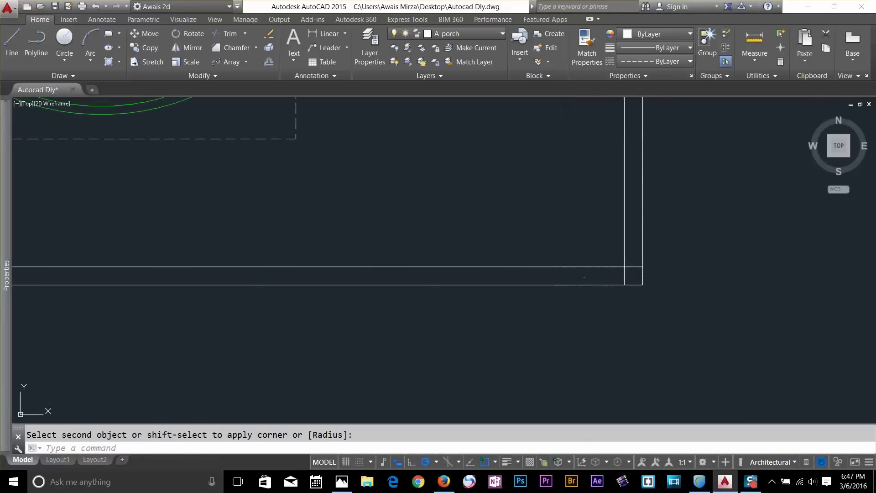
key("Return")
left_click(609, 269)
left_click(624, 257)
scroll(533, 285, "down", 6)
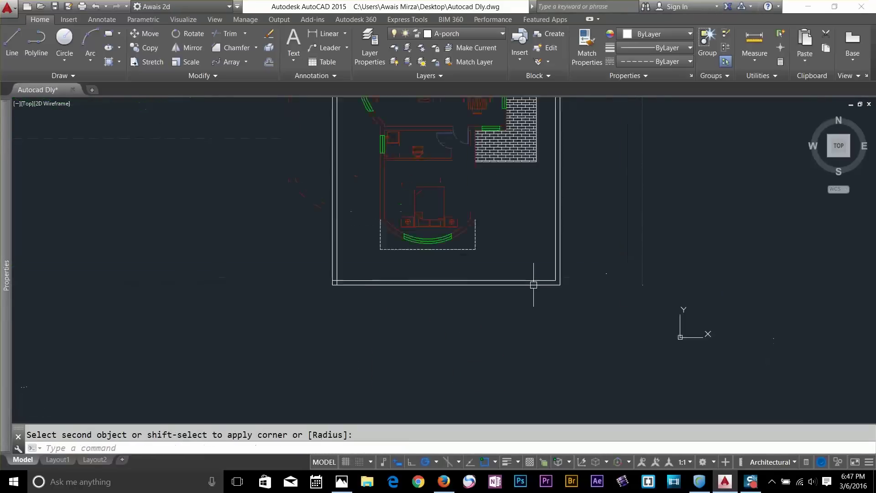
scroll(333, 278, "up", 6)
key("Return")
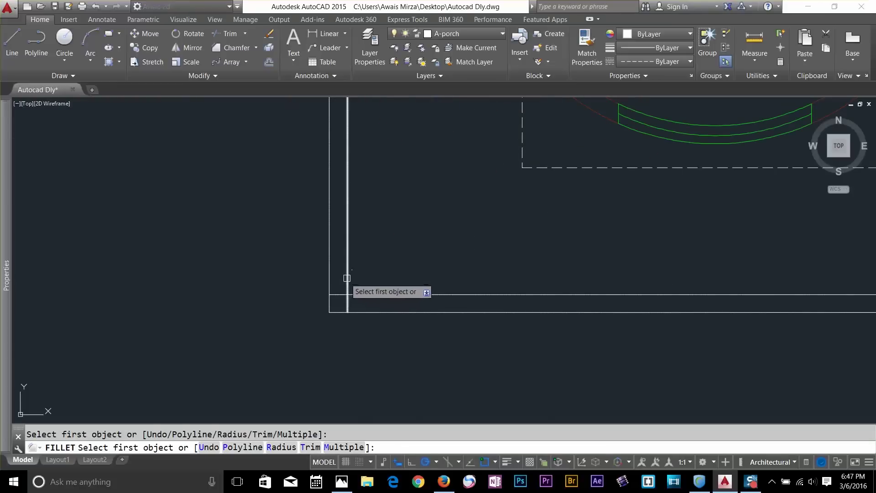
left_click(349, 278)
key("Escape")
scroll(571, 305, "down", 5)
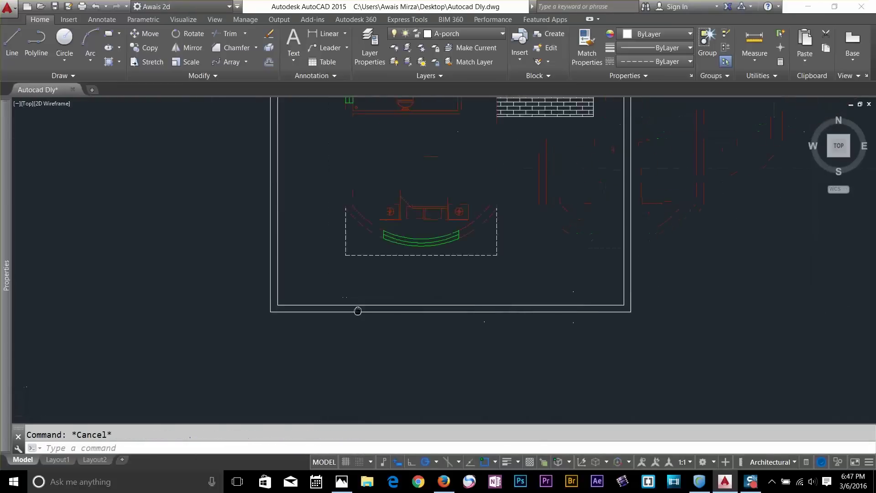
Draw a vertical line from the dashed outline's lower right corner down to the outer plot boundary
type("l")
key("Return")
left_click(416, 250)
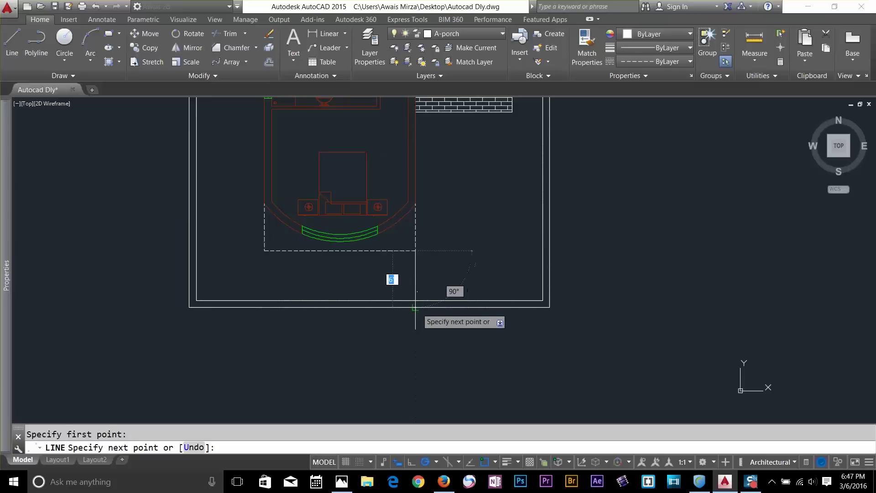
left_click(417, 308)
key("Return")
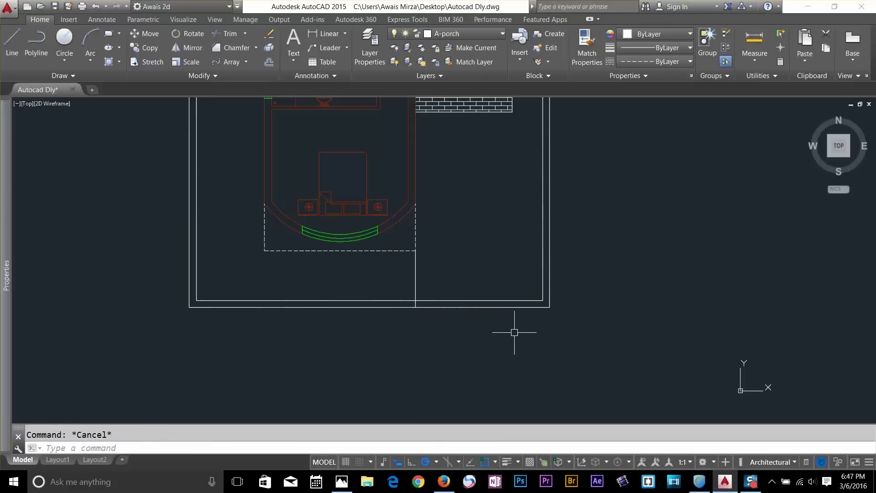
Remove the lower inner boundary line's portion between the new vertical line and the right inner boundary line
scroll(514, 333, "up", 4)
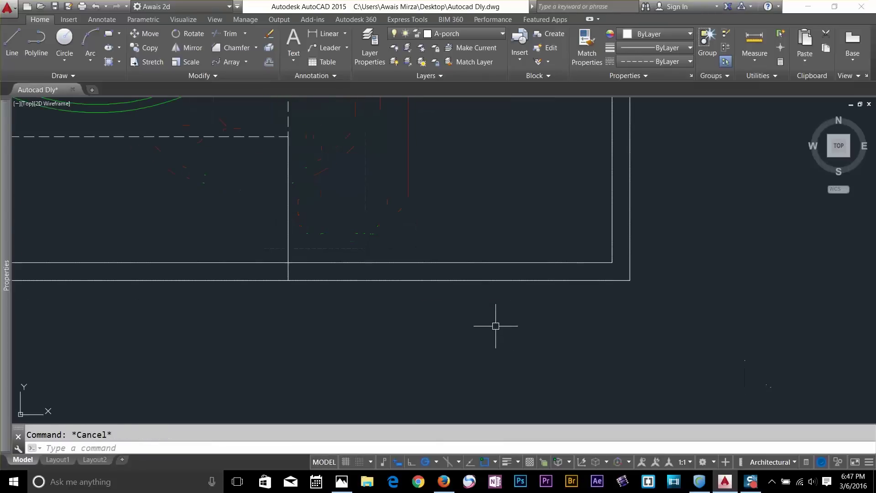
key("Return")
key("Return")
left_click(450, 255)
left_click(446, 268)
key("Escape")
key("Escape")
Draw a separate line from the vertical line to the inner boundary's lower right corner, filling the removed portion
type("l")
key("Return")
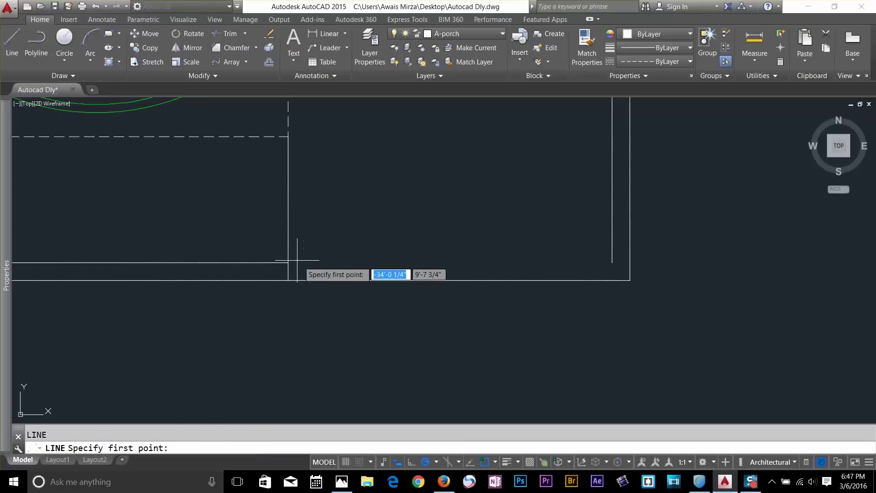
left_click(288, 263)
left_click(612, 263)
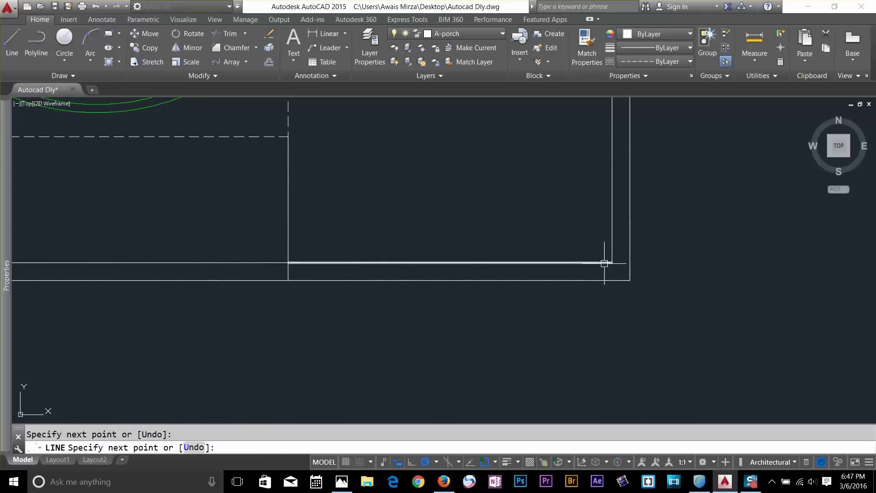
key("Escape")
type("l")
key("Return")
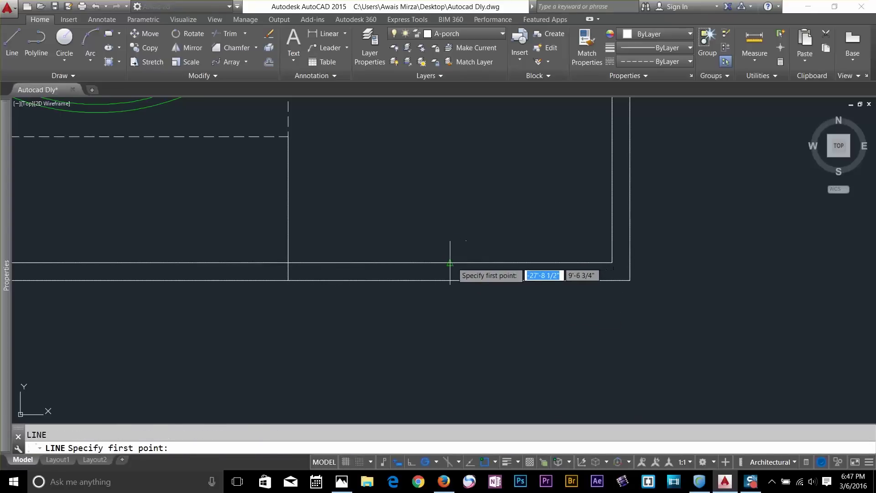
left_click(450, 262)
key("Escape")
left_click(446, 259)
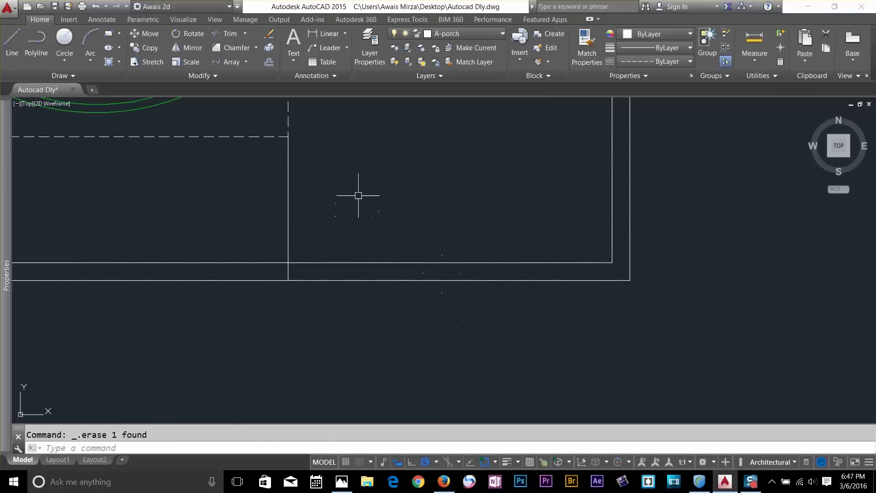
Make layer 0 the current layer
left_click(457, 35)
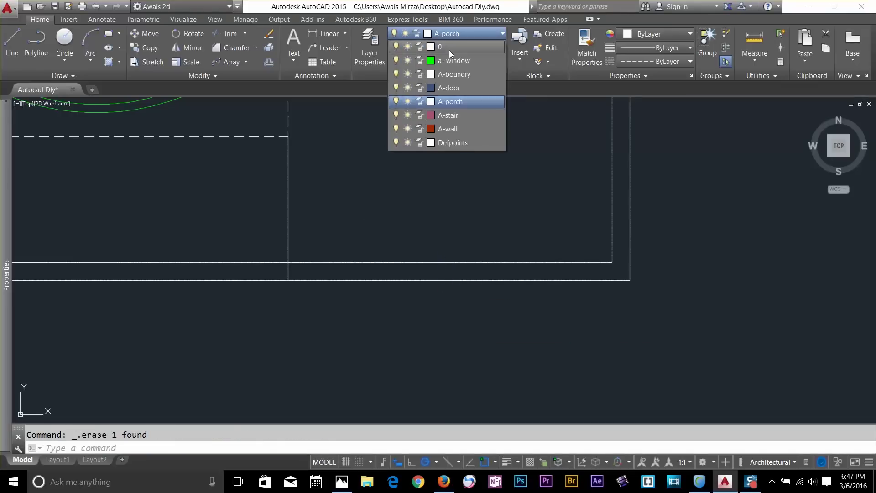
left_click(450, 50)
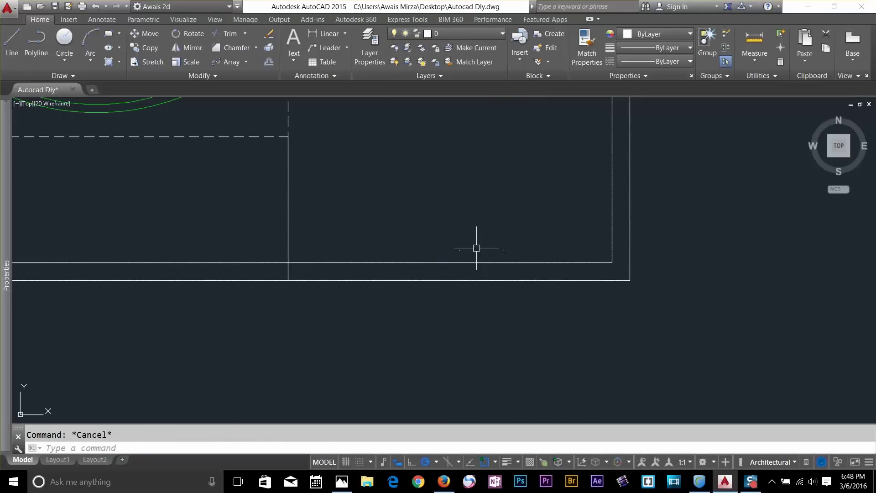
Draw a short vertical line across the lower boundary wall from the midpoint of its inner line segment to the outer line
type("l")
key("Return")
left_click(450, 263)
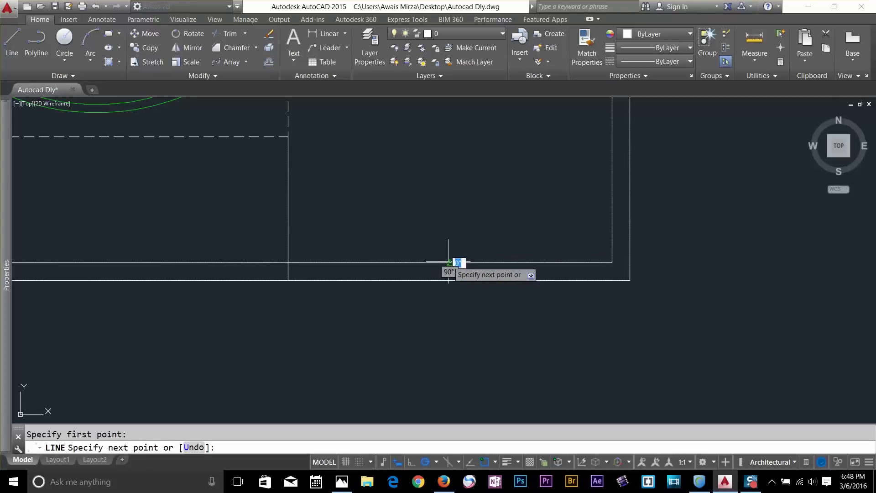
left_click(450, 280)
Offset the short cross line 5' to each side within the lower boundary wall
type("o")
key("Return")
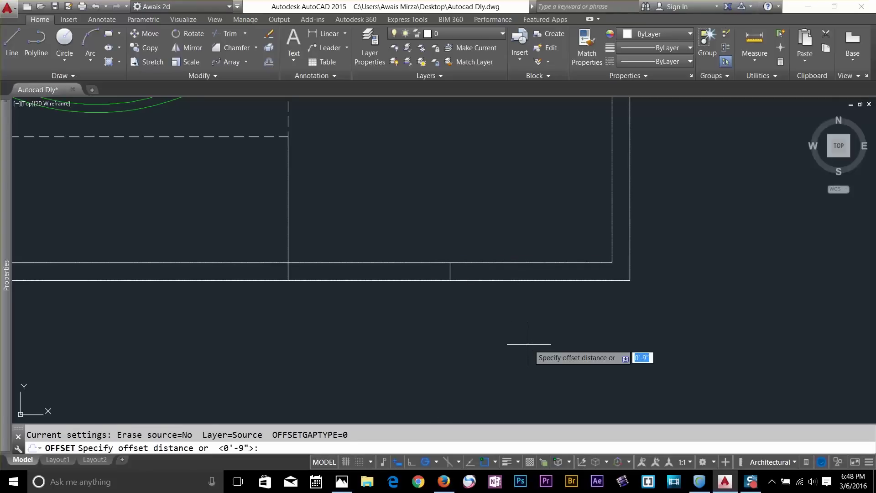
type("5")
scroll(464, 284, "up", 2)
left_click(441, 265)
left_click(475, 270)
left_click(442, 261)
left_click(344, 260)
key("Escape")
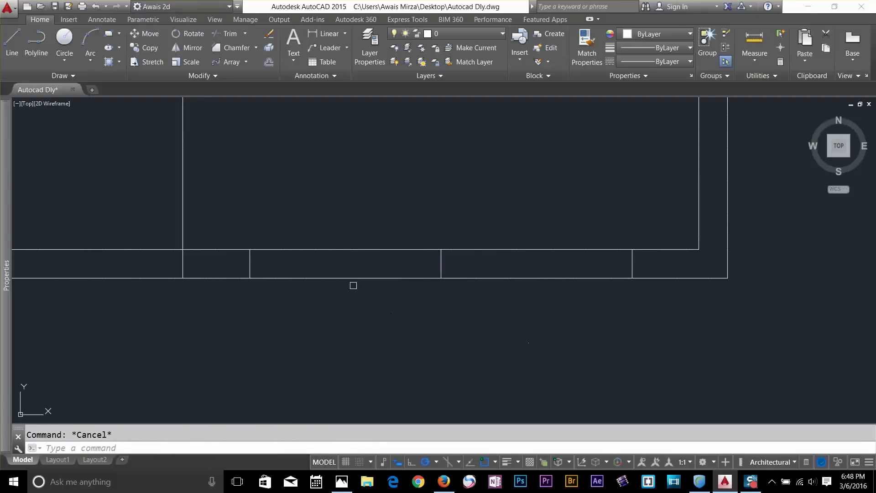
Move both offset cross lines left so the left one lands on the vertical line from the dashed outline's corner
key("Return")
left_click(231, 229)
left_click(281, 307)
left_click(612, 231)
left_click(687, 333)
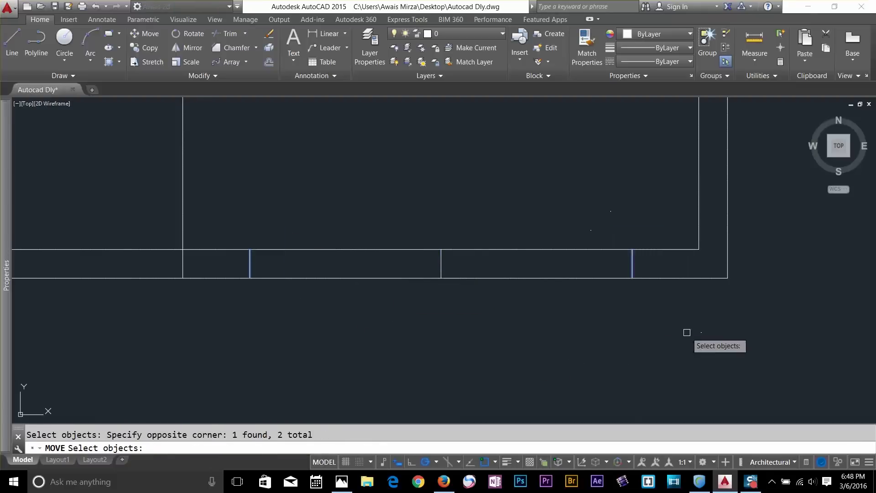
key("Return")
left_click(250, 276)
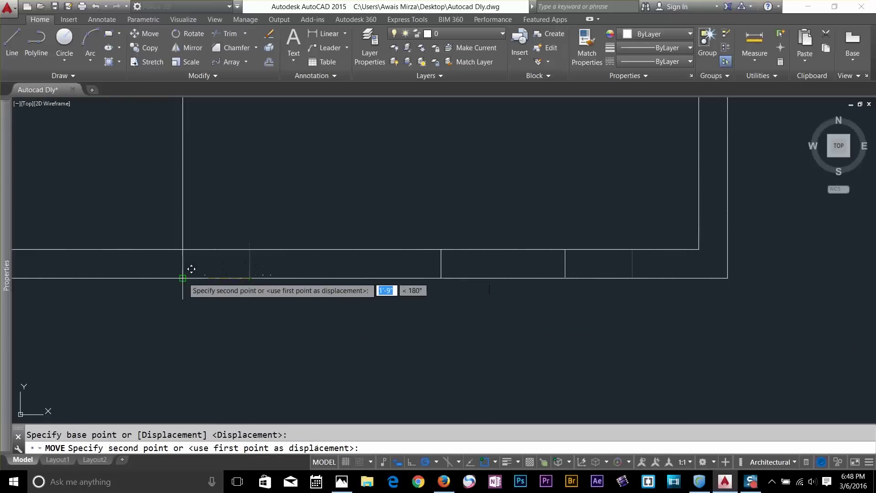
key("Escape")
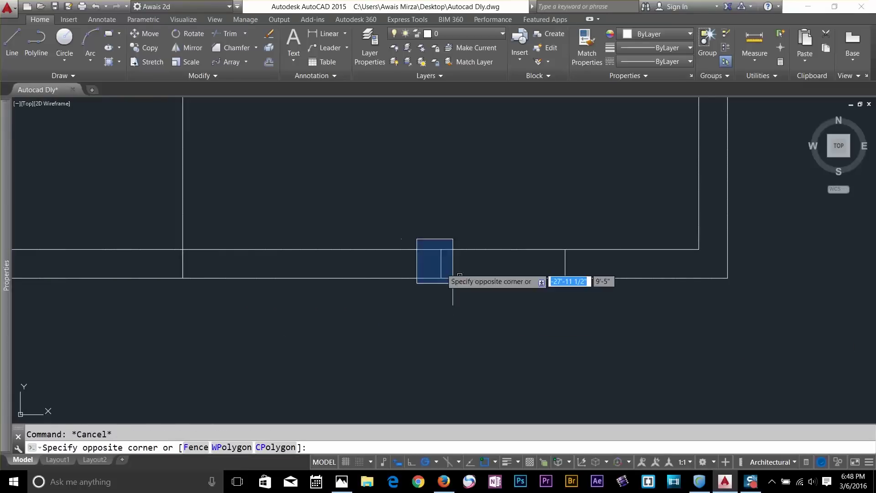
Erase the original middle cross line in the lower boundary wall
left_click(441, 264)
left_click(478, 325)
key("Delete")
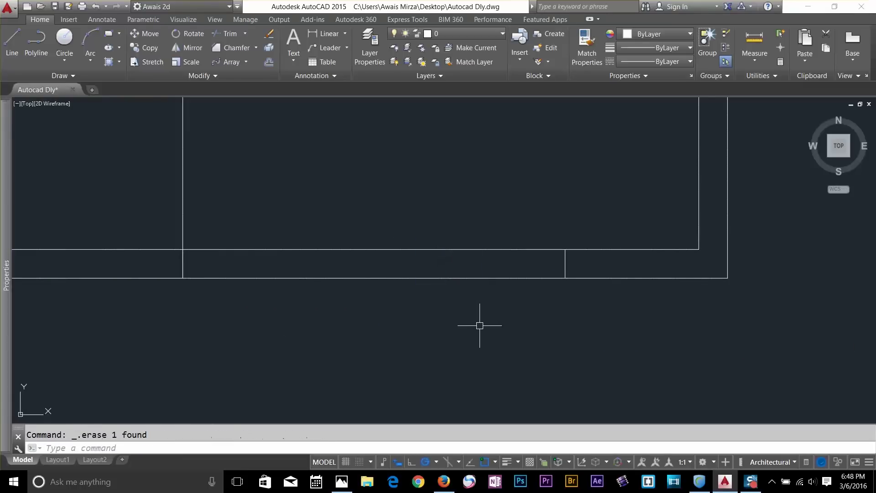
Trim away the portion of the dashed outline's vertical drop line above the lower boundary wall
type("tr")
key("Return")
key("Return")
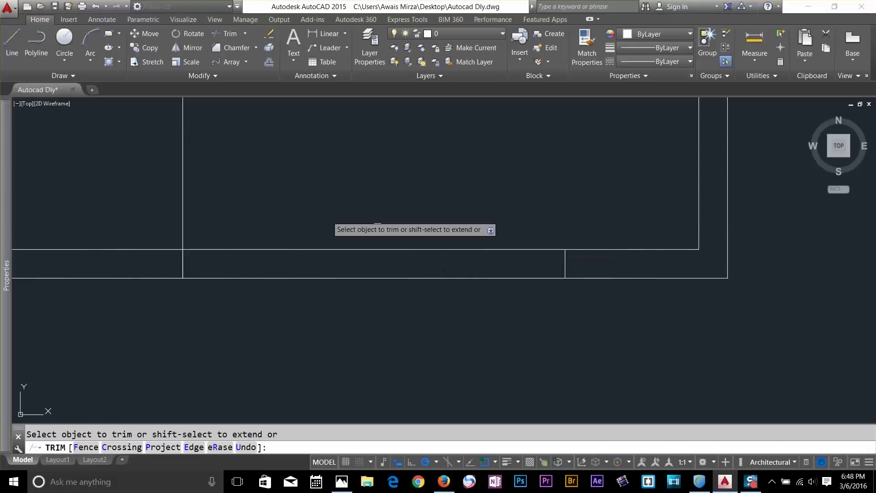
left_click(183, 192)
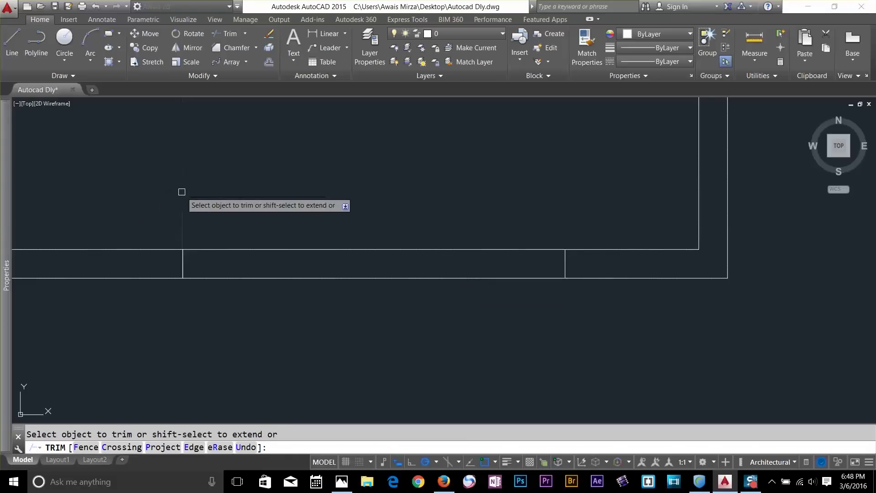
key("Escape")
Trim the inner and outer lines of the lower boundary wall between the two cross lines to open the main gate
key("Return")
key("Return")
left_click(457, 250)
left_click(434, 277)
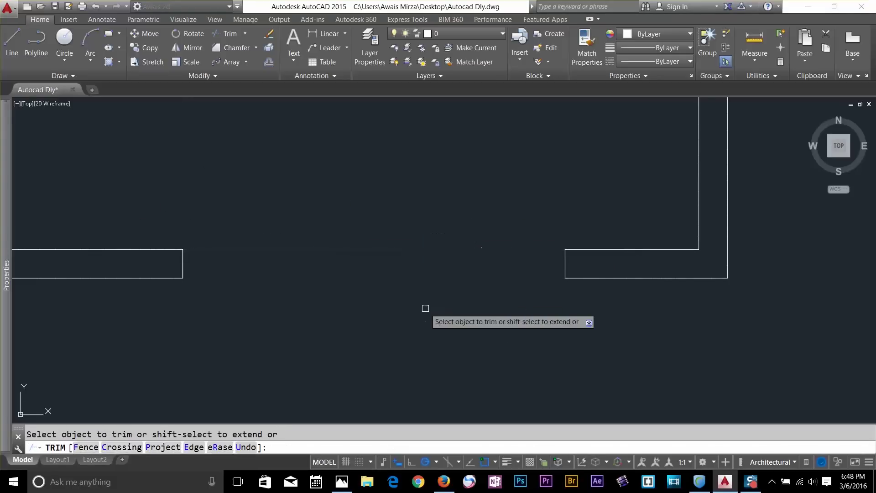
key("Escape")
left_click(146, 220)
key("Escape")
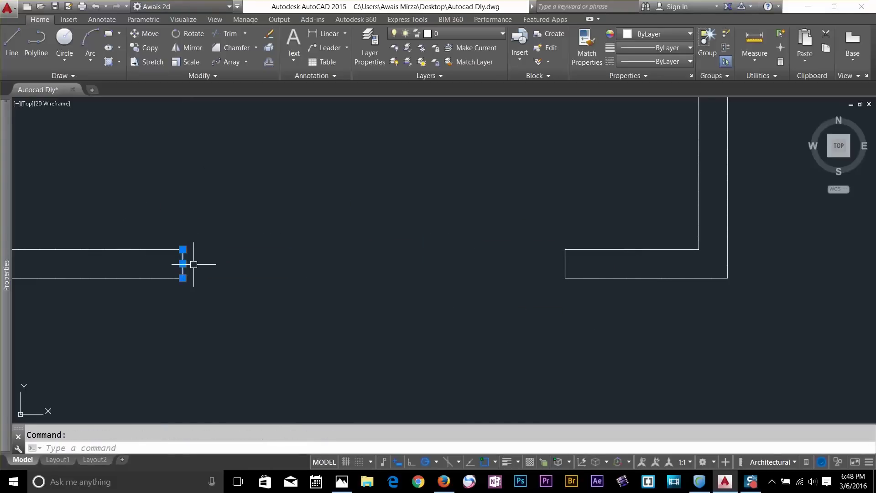
Draw the main gate as a horizontal line between the midpoints of the two wall ends at the opening
scroll(565, 236, "down", 1)
scroll(553, 293, "down", 3)
middle_click_drag(553, 292, 552, 320)
scroll(552, 320, "up", 2)
key("Escape")
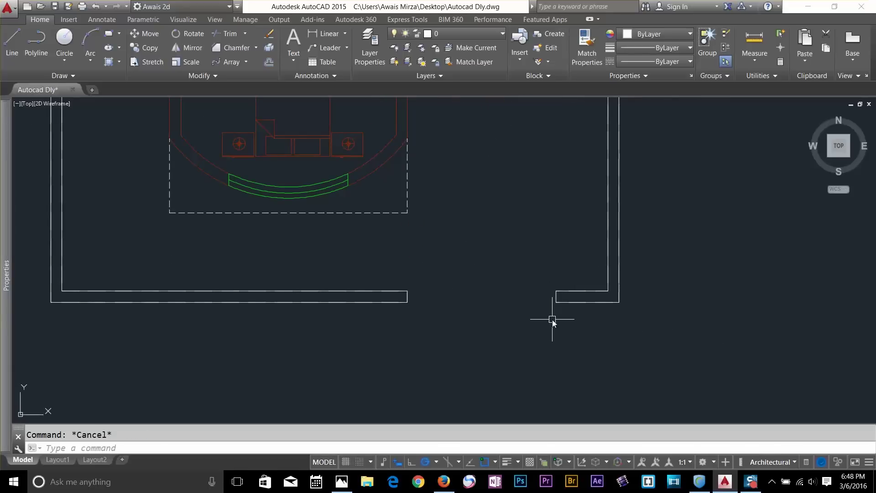
type("l")
key("Return")
left_click(407, 297)
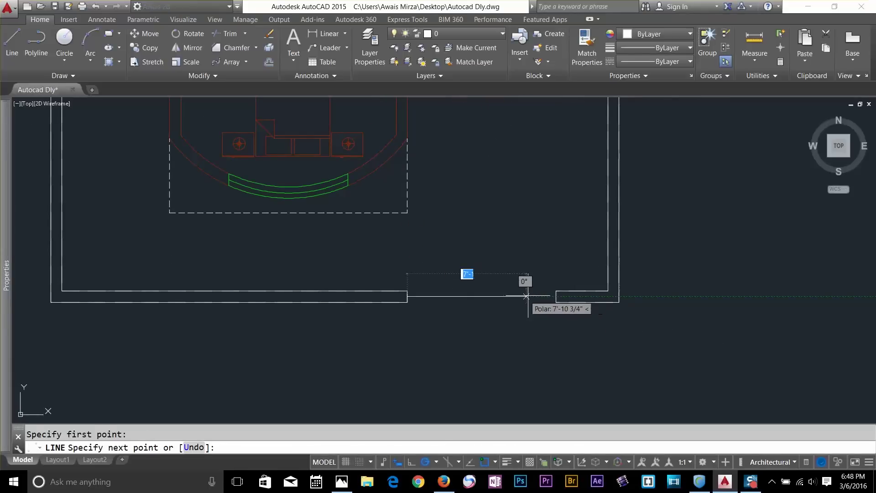
left_click(556, 297)
key("Escape")
scroll(630, 313, "up", 2)
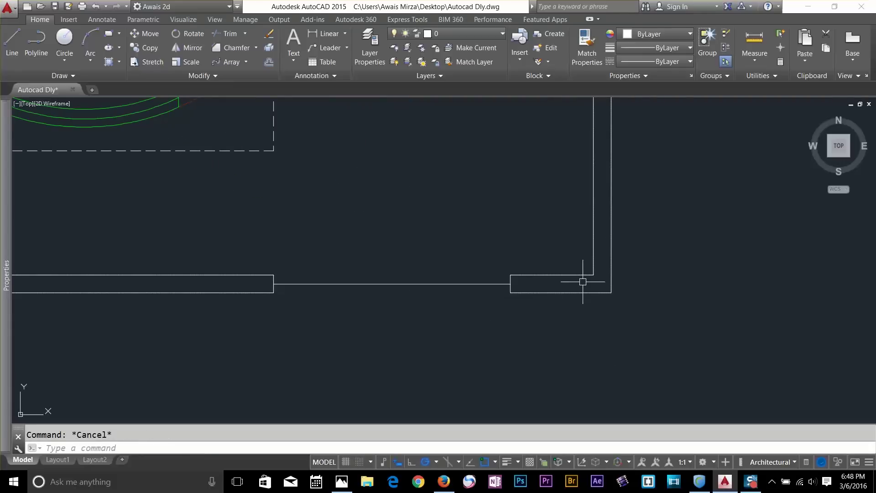
type("o")
key("Return")
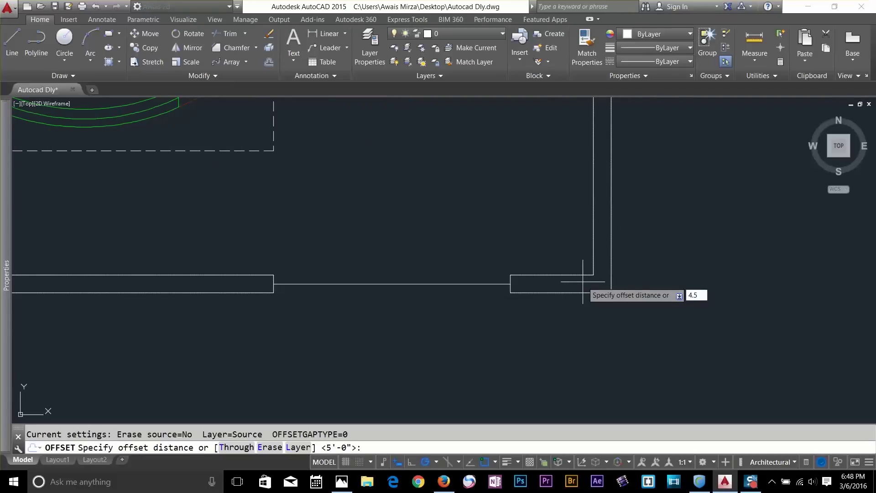
key("Escape")
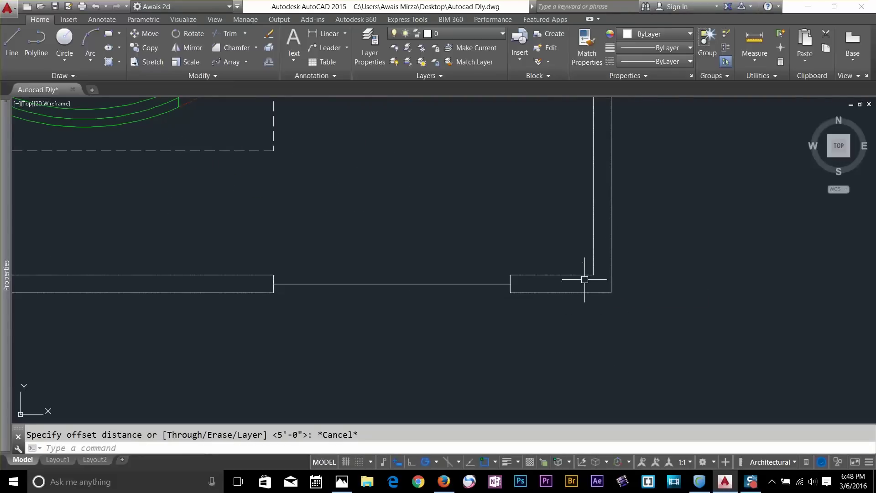
Offset the inner line of the right boundary wall 4.5" toward the inside of the plot
key("Return")
type("4.5")
key("Return")
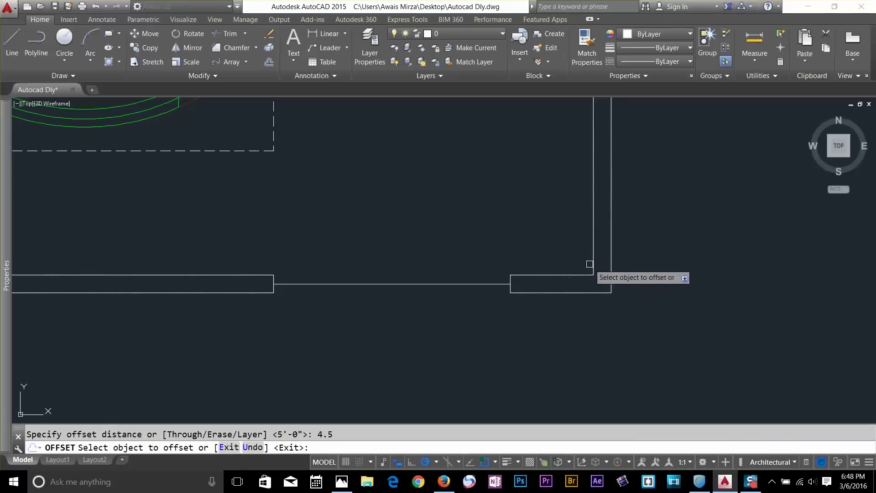
left_click(591, 264)
left_click(590, 265)
key("Escape")
Offset the new vertical line beside the right boundary wall another 2' to the left
type("o")
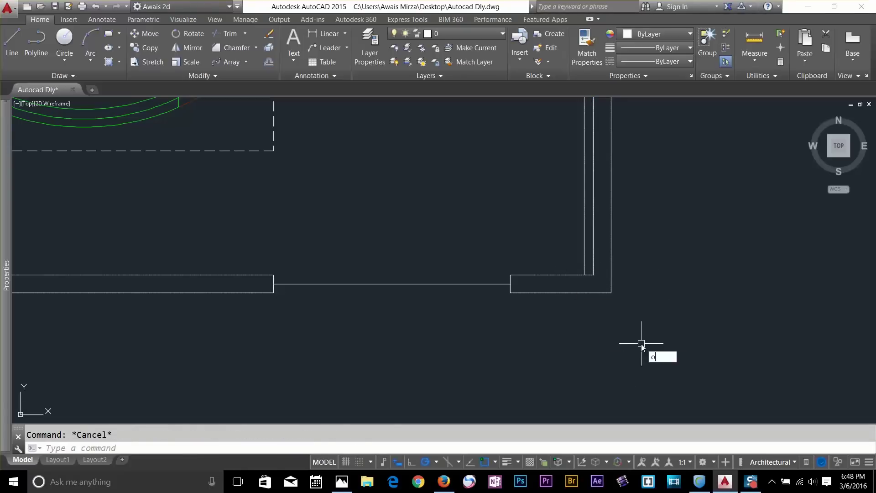
key("Return")
type("2")
key("Return")
left_click(585, 245)
left_click(555, 245)
key("Escape")
Move the leftmost offset vertical line 6" further left to widen the side gate spacing
type("m")
key("Return")
left_click(554, 240)
left_click(524, 248)
key("Return")
left_click(596, 361)
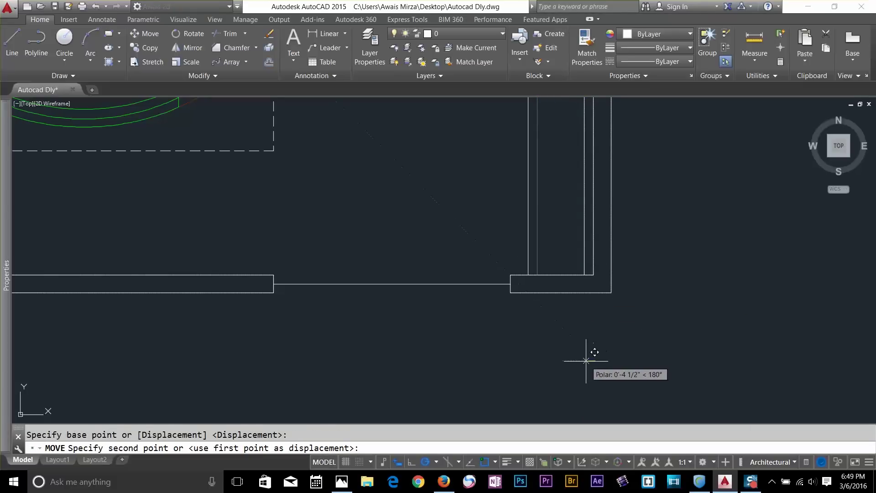
type("6")
key("Return")
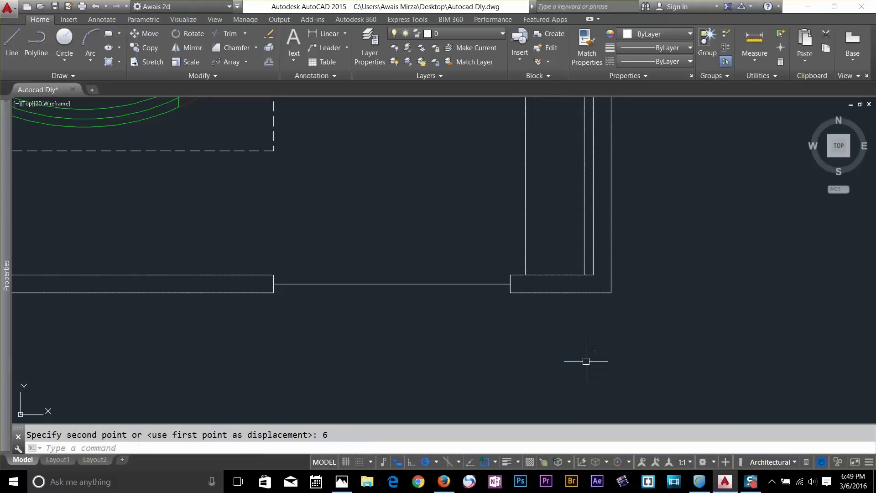
Extend the two offset vertical lines down to the outer line of the lower boundary wall
key("Return")
key("Return")
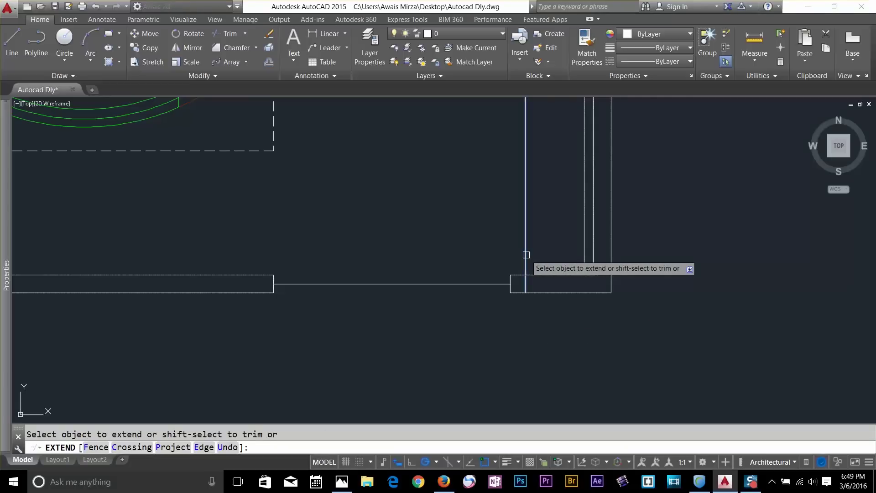
left_click(591, 255)
left_click(585, 269)
key("Escape")
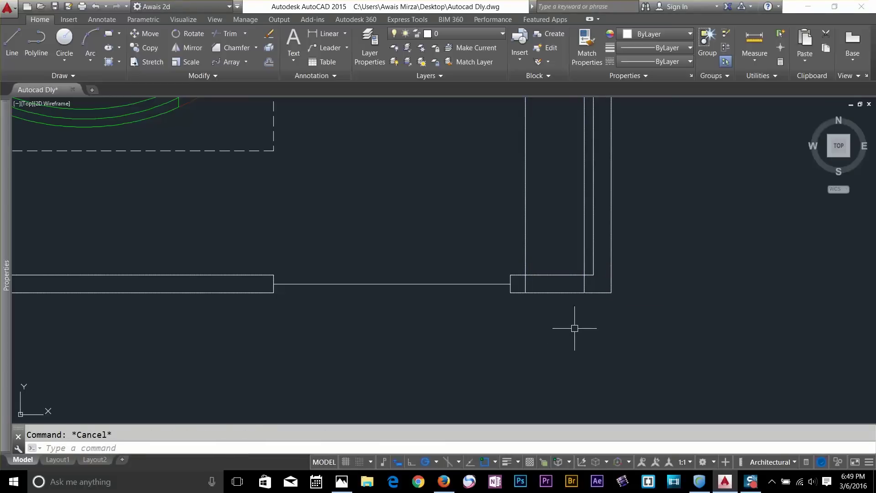
Trim the two vertical lines above the lower wall and the wall lines between them to open a small side gate
type("tr")
key("Return")
key("Return")
left_click(585, 254)
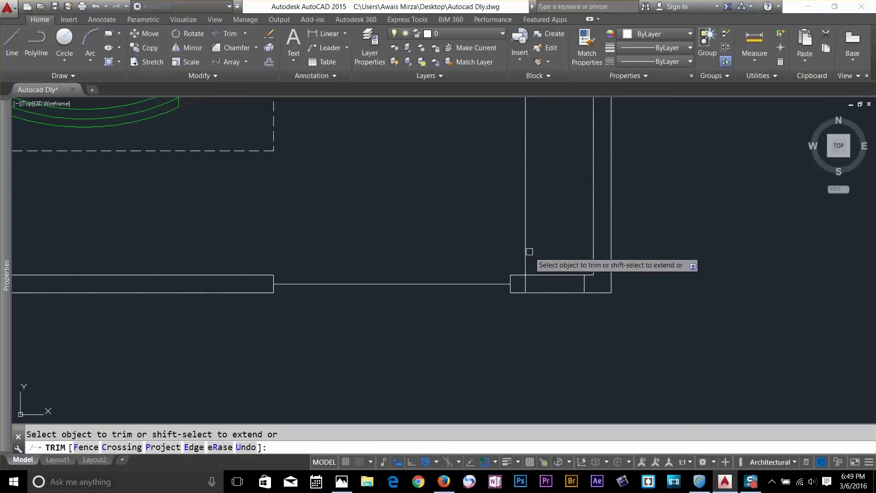
left_click(505, 252)
left_click(576, 234)
left_click(562, 244)
left_click(554, 310)
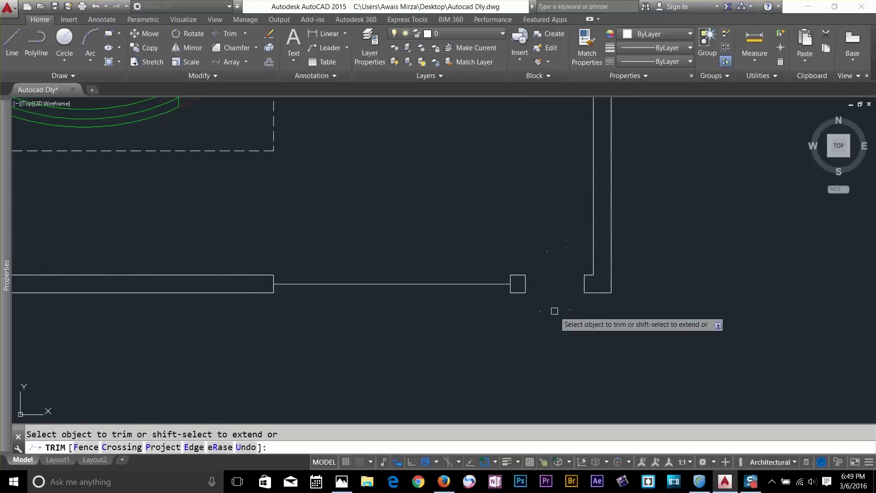
key("Escape")
Draw the side gate as a horizontal line between the midpoints of the wall ends at the small opening
key("Escape")
key("Return")
left_click(525, 284)
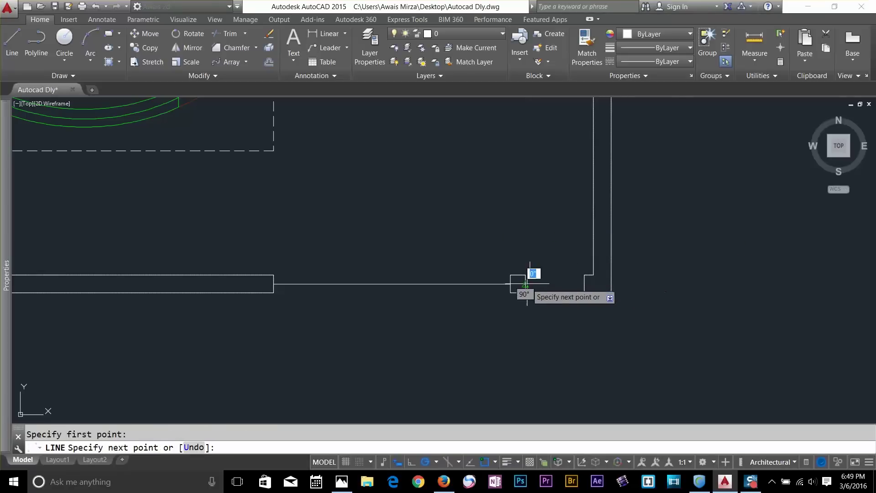
left_click(585, 284)
key("Escape")
Draw a horizontal line right from the rear wall's upper corner and a short vertical line up from the drawing room's upper right corner
scroll(586, 278, "down", 6)
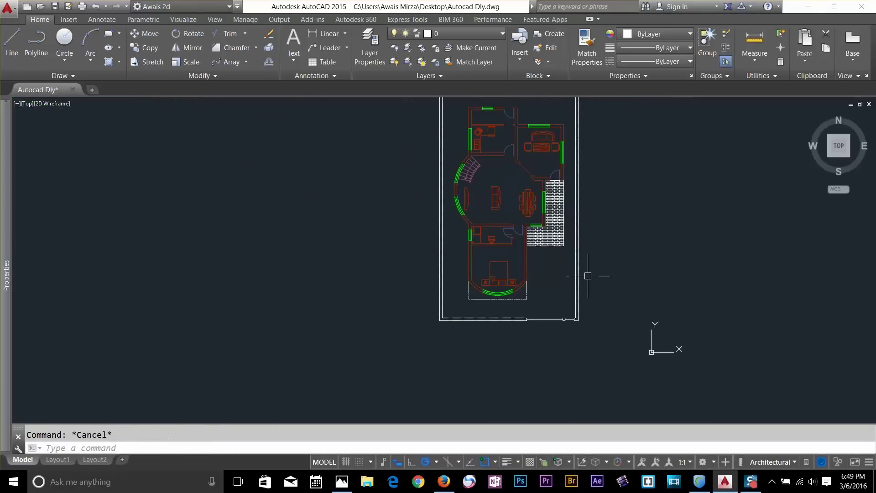
scroll(595, 189, "up", 2)
middle_click_drag(594, 188, 585, 250)
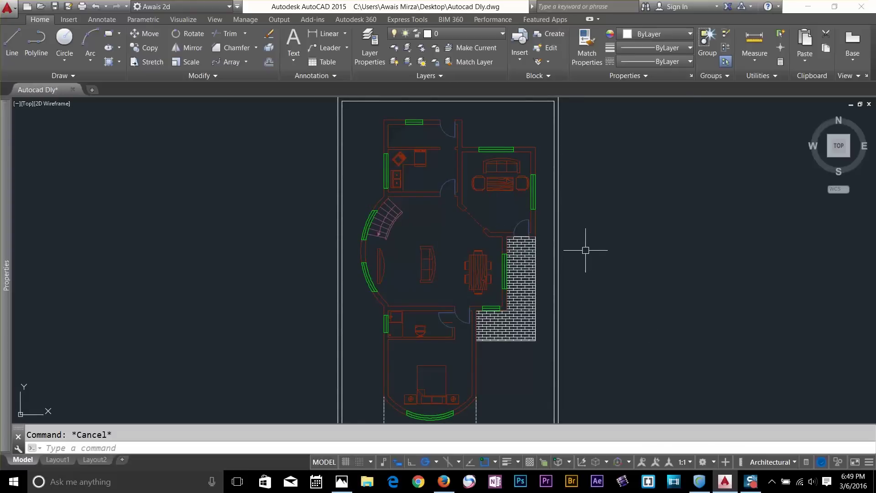
scroll(499, 133, "up", 2)
middle_click_drag(499, 132, 494, 194)
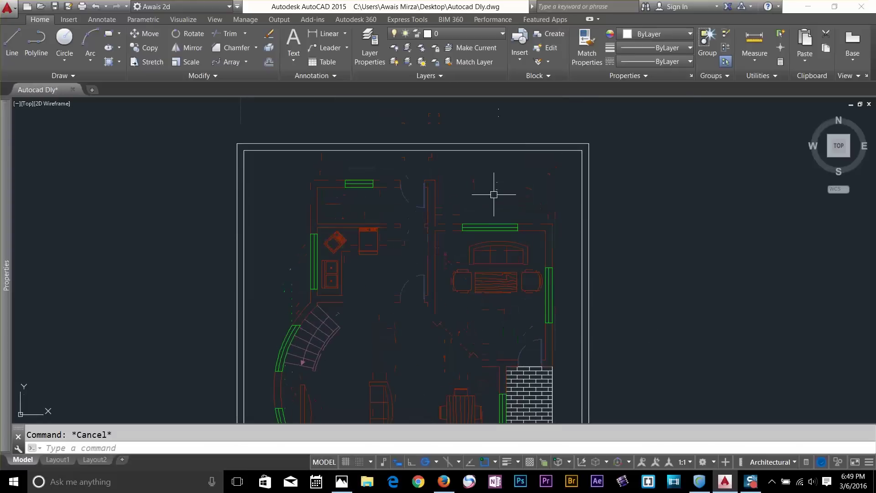
type("l")
key("Return")
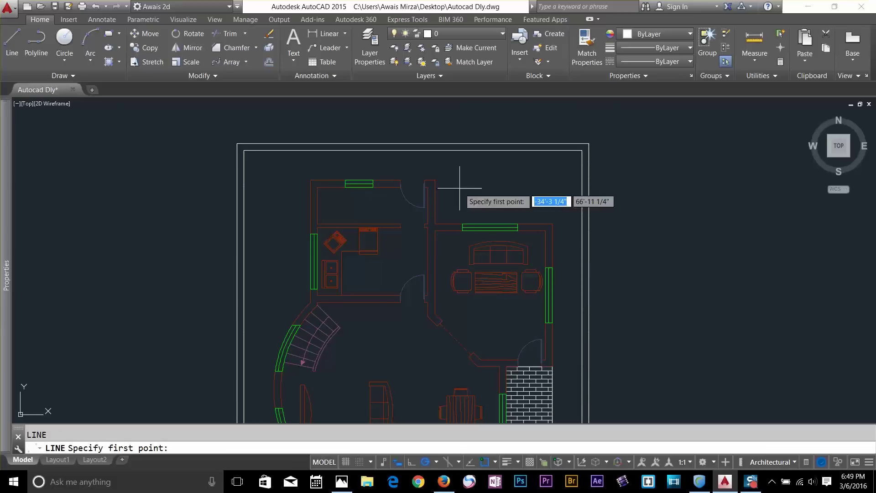
left_click(435, 180)
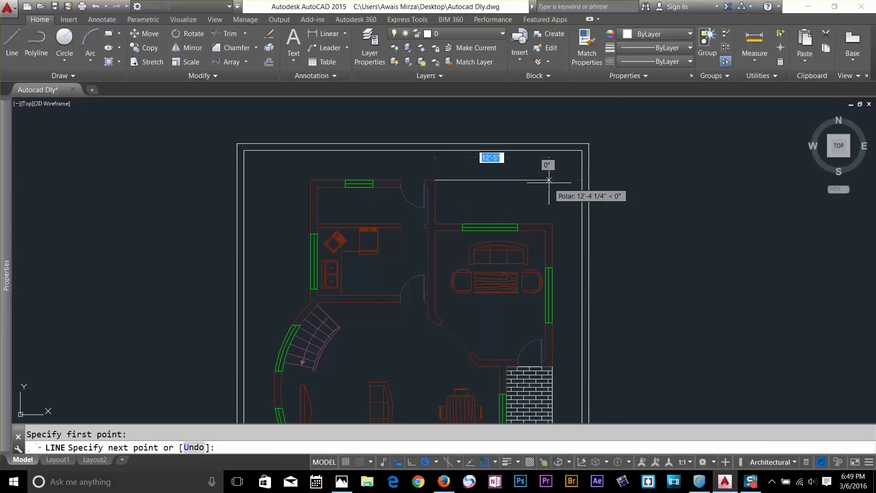
left_click(542, 180)
key("Return")
key("Return")
left_click(552, 224)
key("Escape")
Fillet the new horizontal and vertical lines so they meet in a sharp corner
scroll(570, 181, "up", 2)
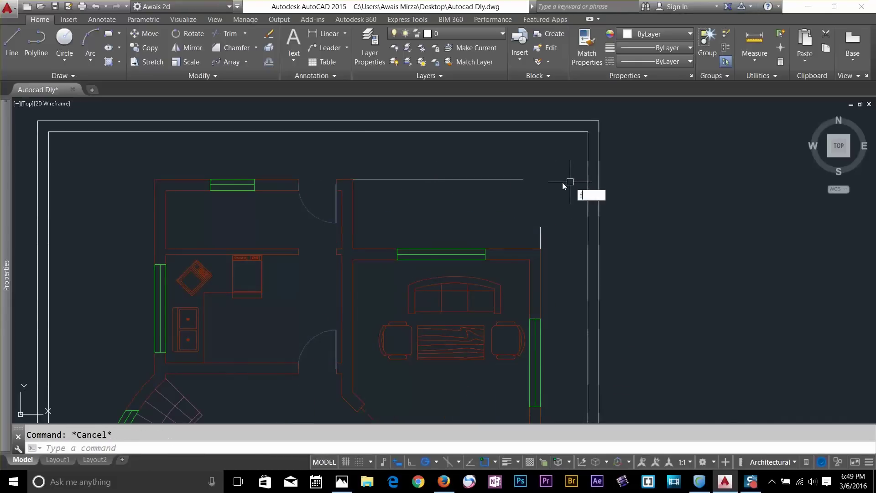
key("Return")
left_click(541, 232)
key("Escape")
Offset both new lines of the rear recess 9" inward
key("Return")
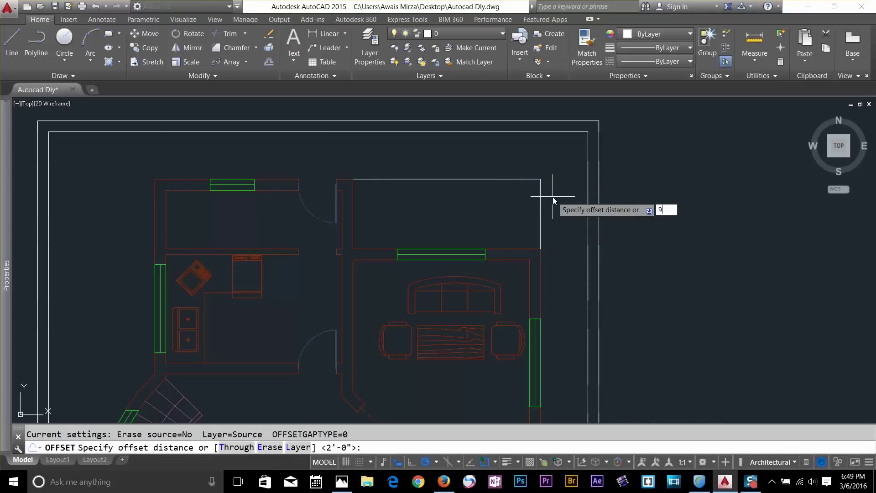
type("9")
key("Return")
left_click(530, 179)
left_click(537, 203)
left_click(541, 205)
left_click(523, 206)
key("Escape")
Trim the inner offset lines to leave a 9" square column at the recess's outer corner
type("tr")
key("Return")
key("Return")
left_click(528, 204)
left_click(513, 193)
left_click(510, 187)
key("Escape")
key("Escape")
Draw two crossing diagonal lines between the opposite corners of the rear recess
scroll(537, 218, "down", 5)
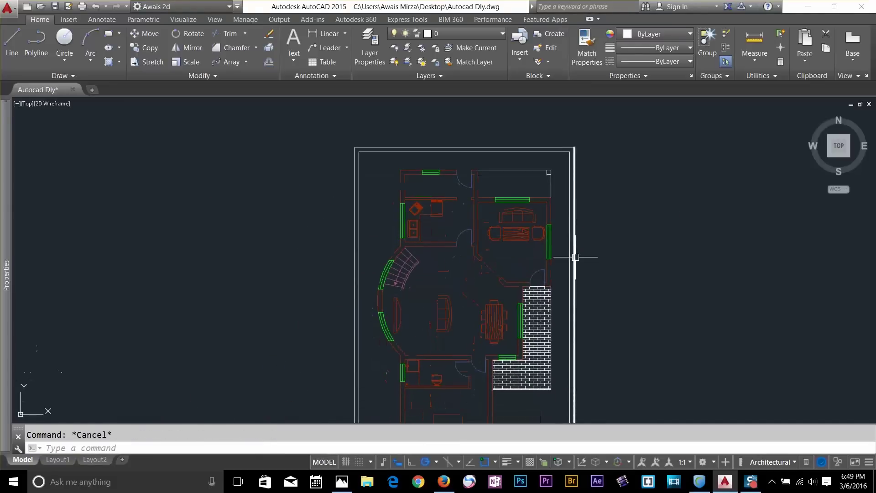
scroll(560, 175, "up", 6)
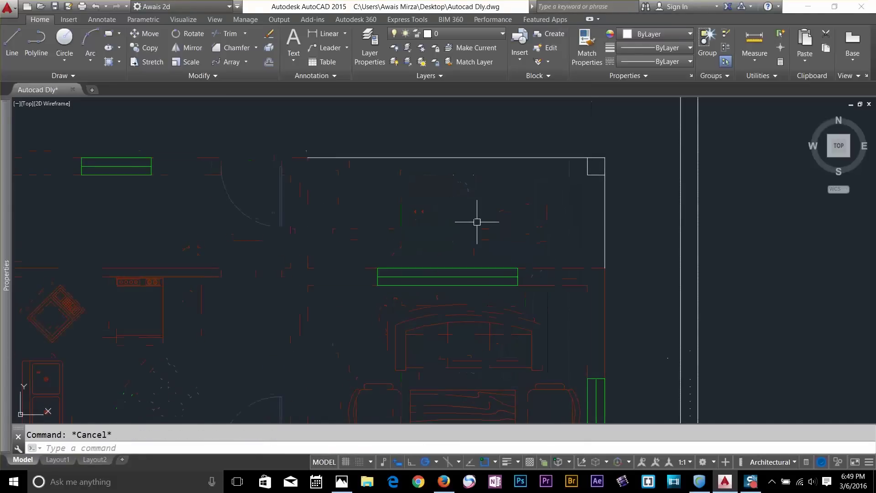
type("l")
key("Return")
left_click(307, 268)
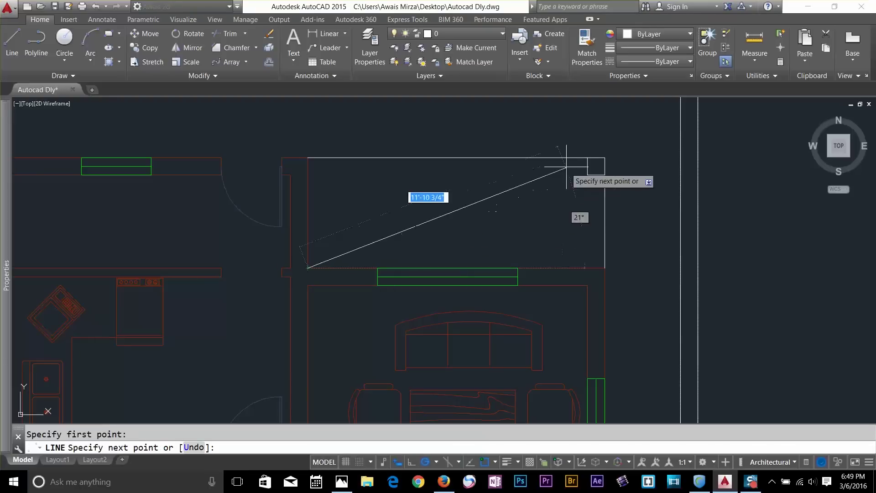
left_click(605, 158)
key("Return")
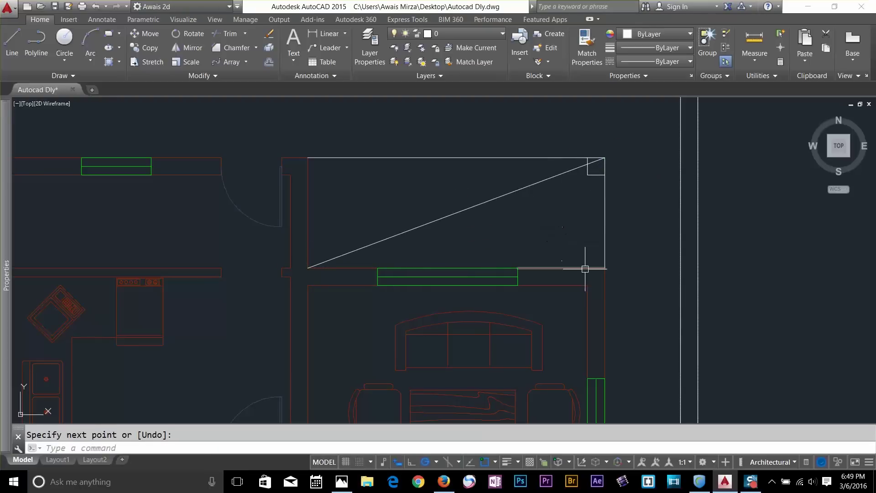
key("Return")
left_click(604, 268)
left_click(308, 158)
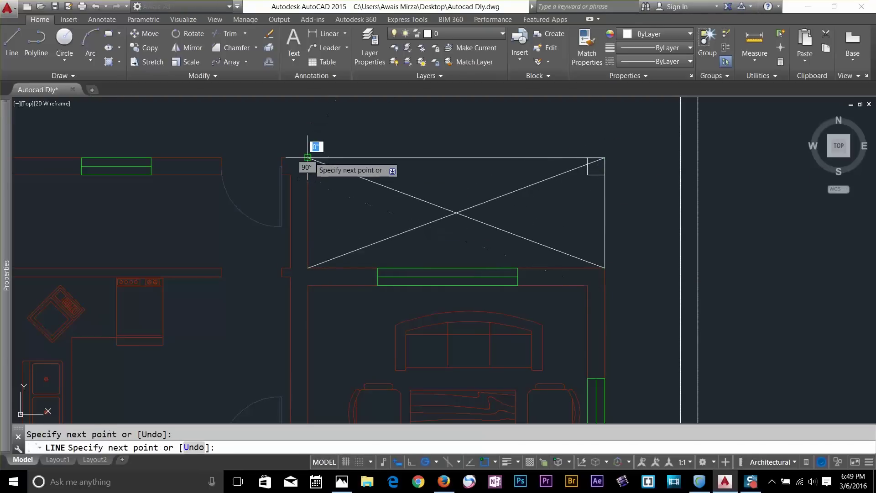
key("Return")
Save the drawing with the whole floor plan in view
scroll(588, 229, "down", 4)
scroll(635, 279, "down", 4)
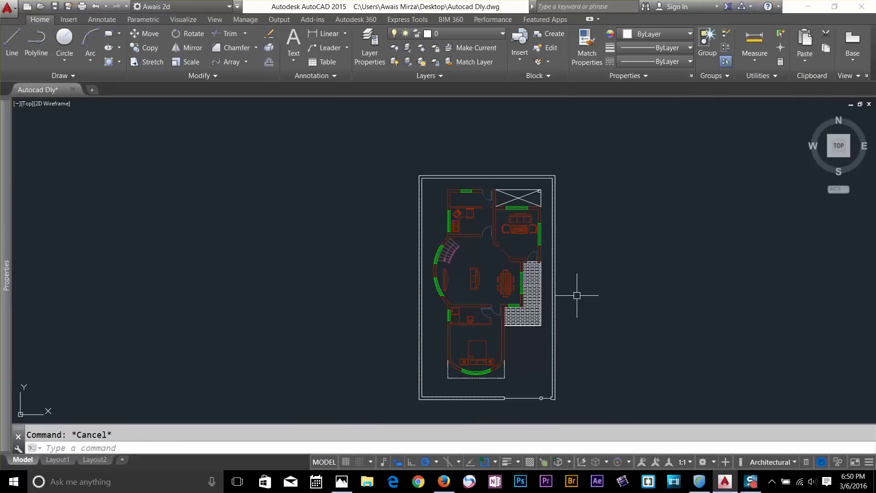
middle_click_drag(571, 297, 489, 266)
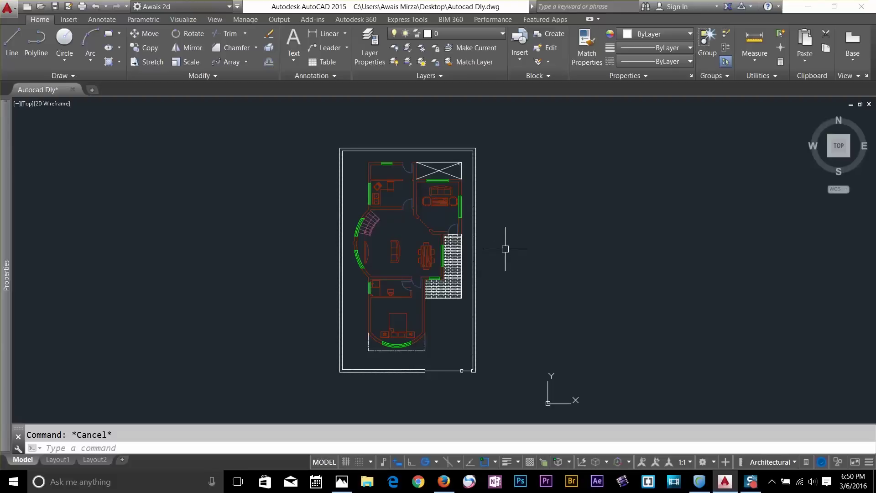
key("ctrl+s")
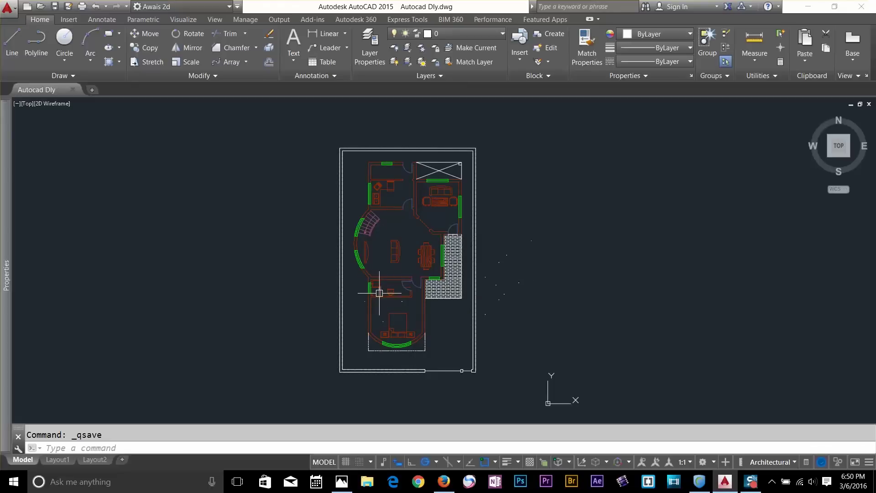
Insert the Plant - Rubber or Philodendron block from DesignCenter's Home - Space Planner.dwg outside the plan, at scale 1 and rotation 0
type("DC")
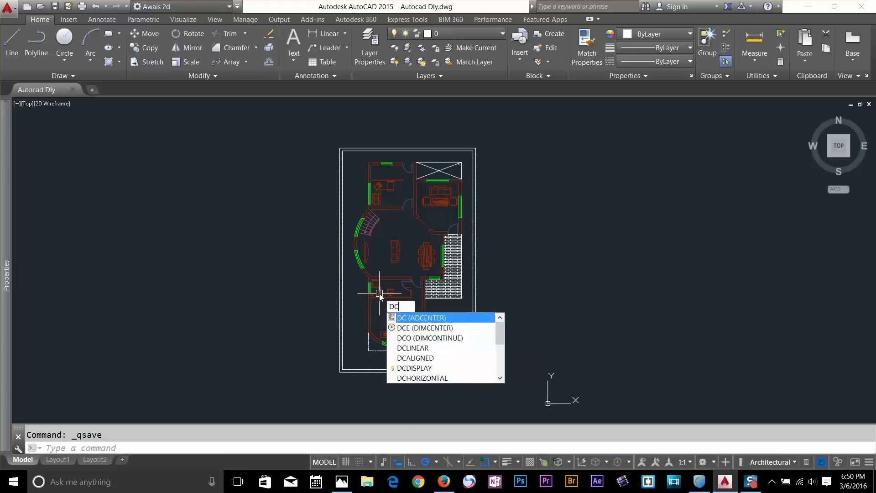
key("Return")
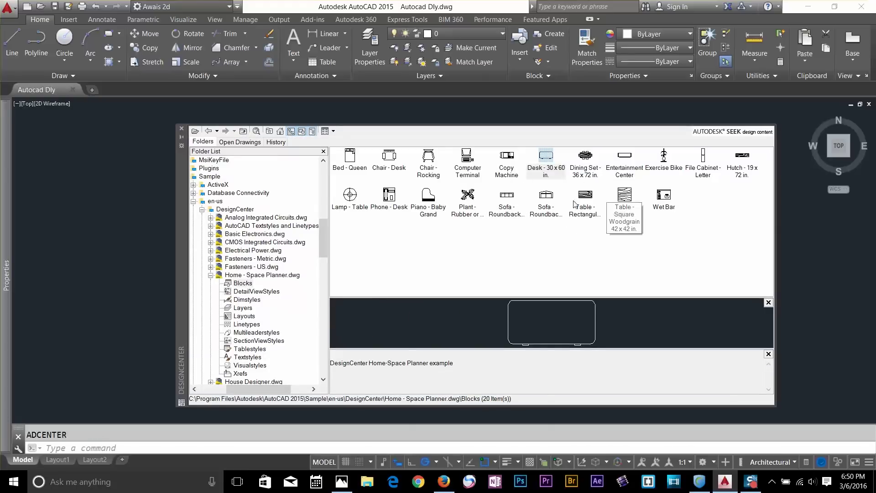
left_click(211, 275)
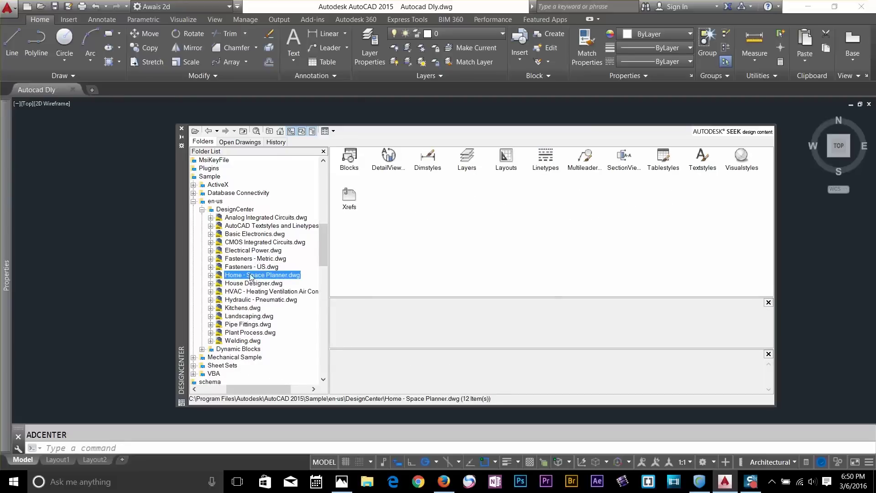
double_click(351, 164)
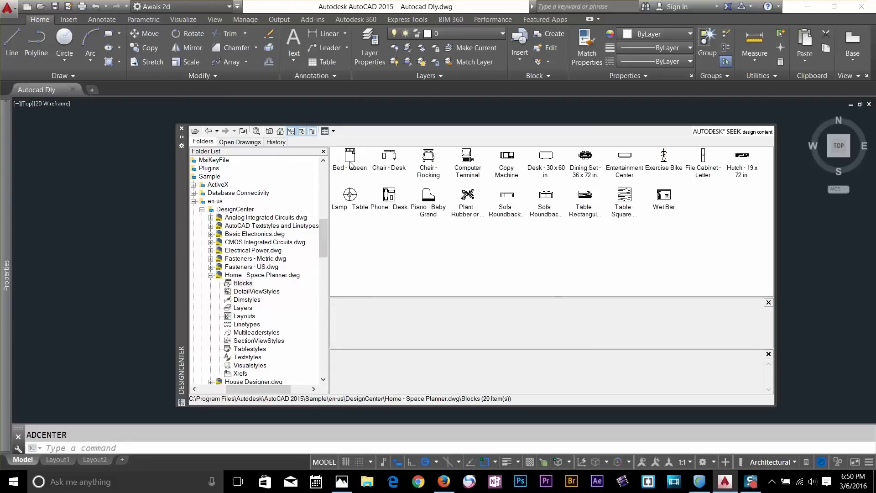
left_click(466, 211)
double_click(472, 219)
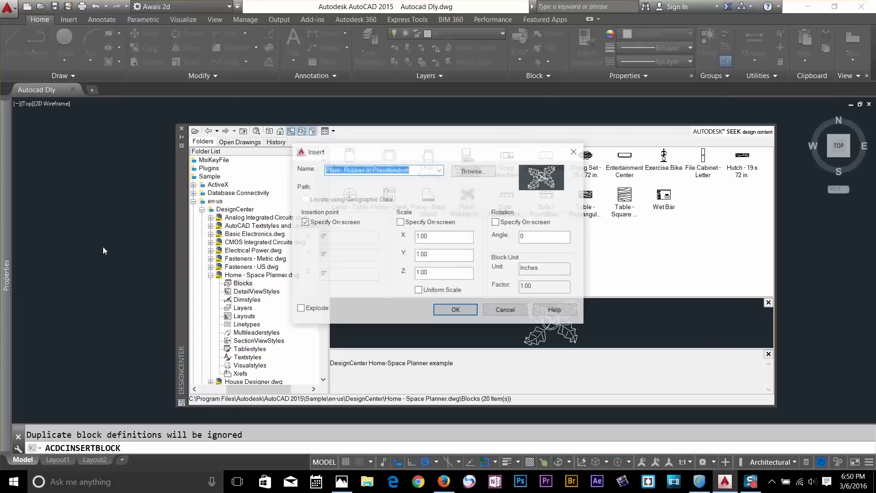
left_click(456, 311)
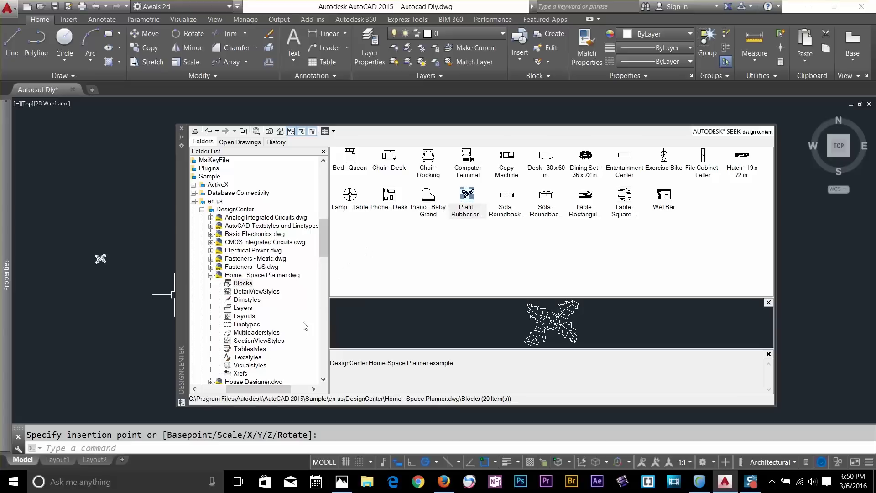
Browse the sample blocks of House Designer, Electrical Power and Analog Integrated Circuits in DesignCenter, and close it
left_click(211, 275)
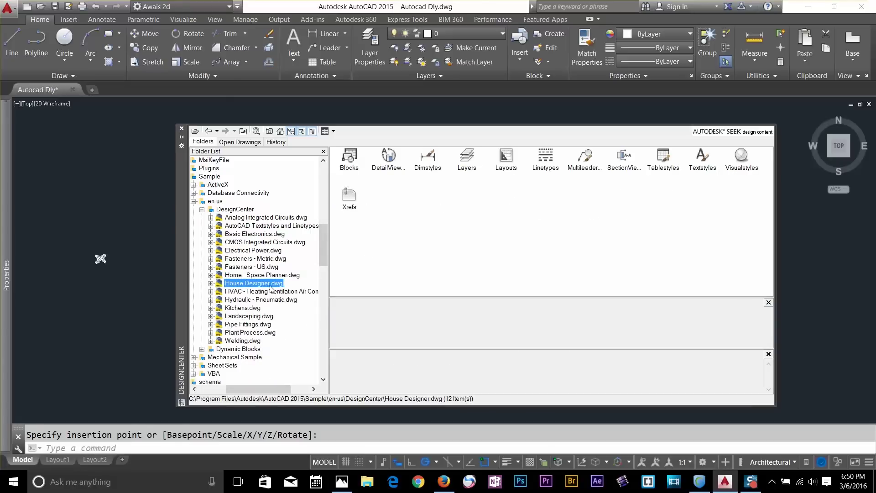
double_click(271, 284)
double_click(358, 168)
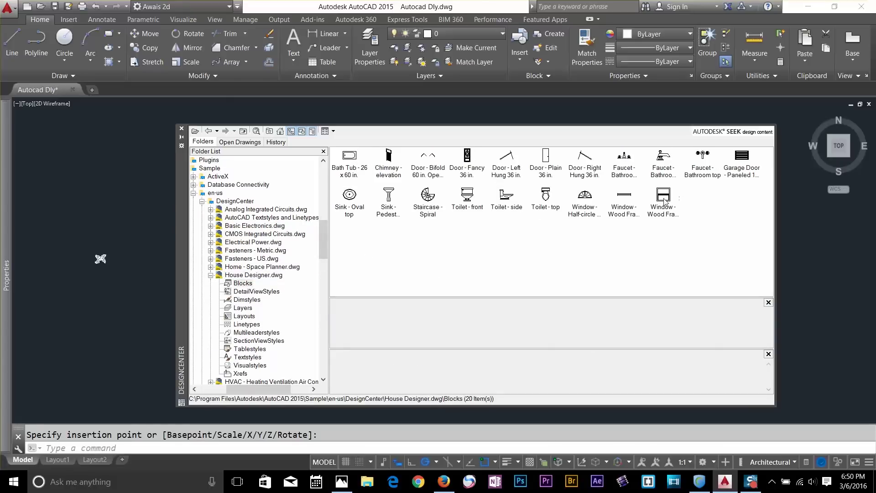
left_click(211, 276)
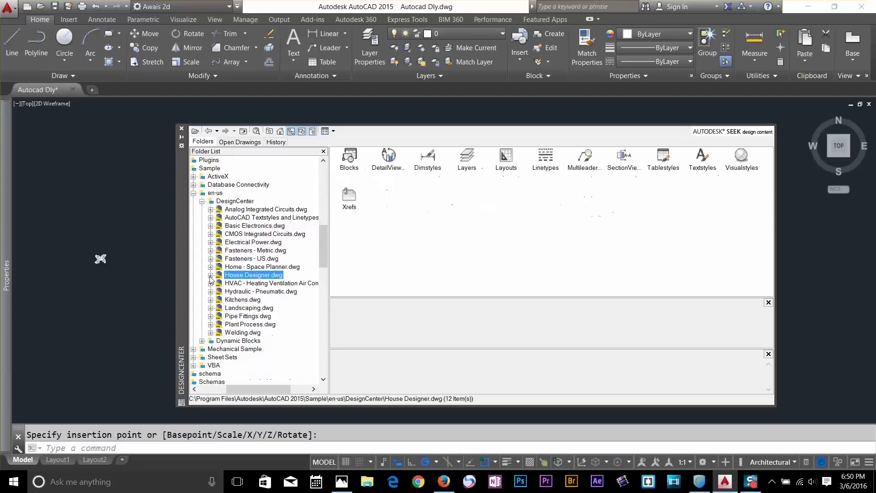
double_click(249, 243)
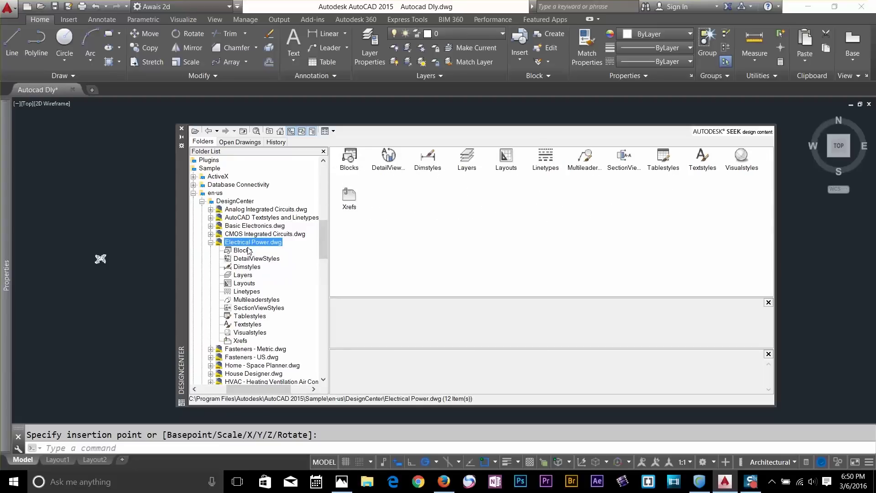
left_click(242, 250)
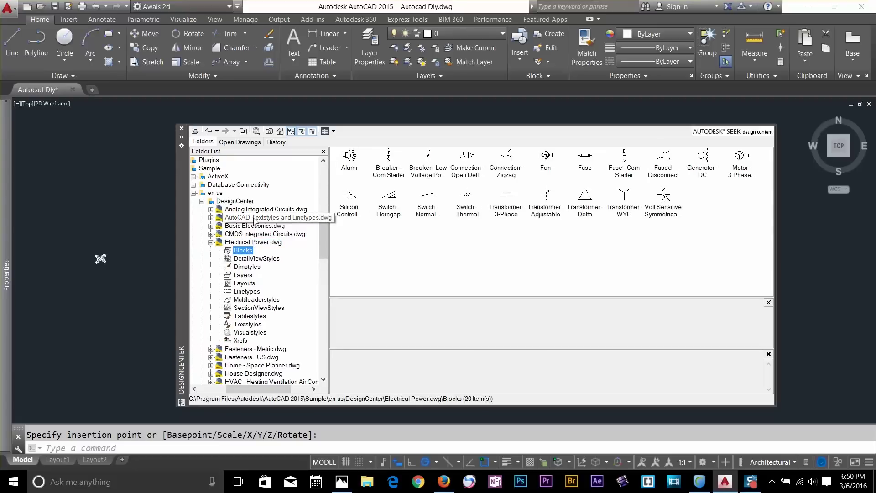
double_click(254, 219)
double_click(256, 210)
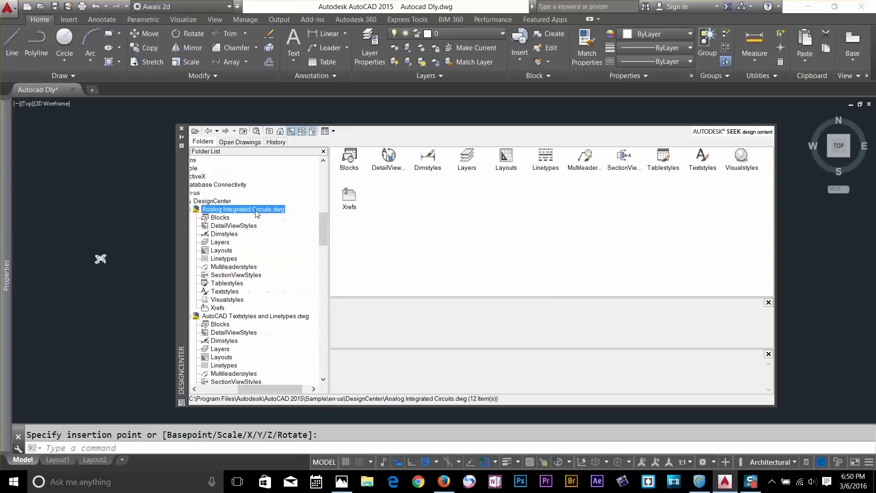
left_click(220, 217)
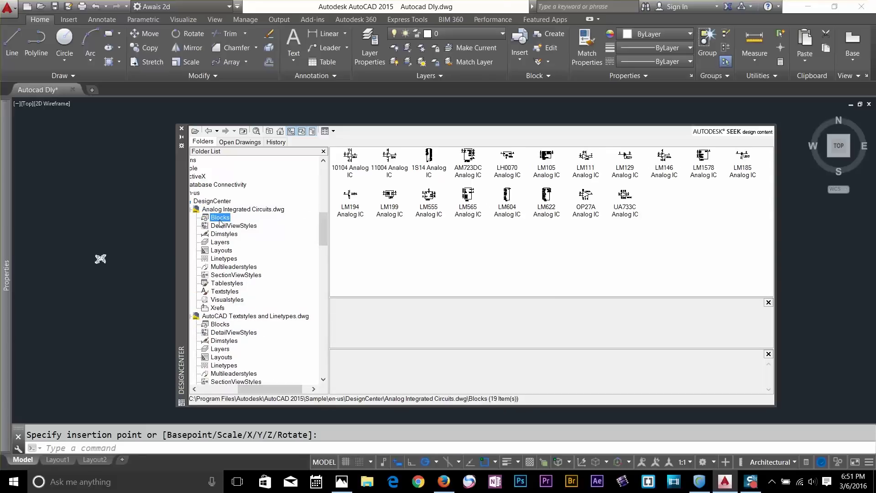
left_click(182, 129)
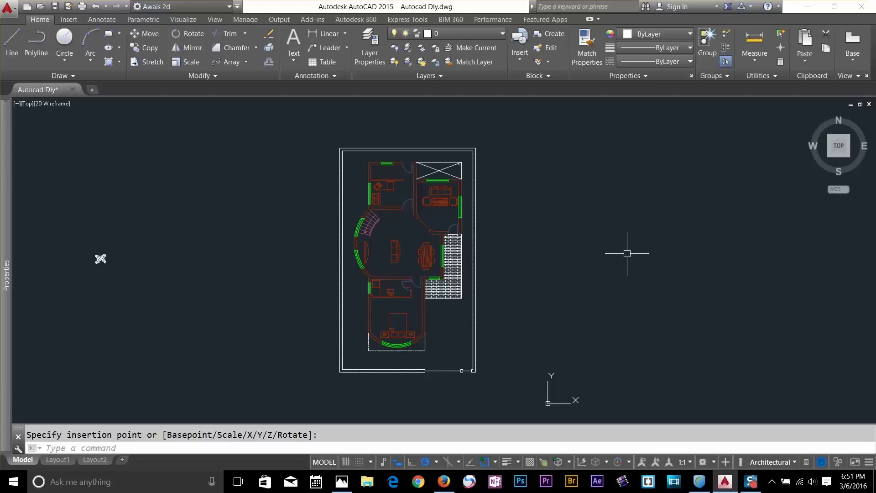
Insert the Vehicles - Metric block from the architectural tool palette beside the plot and switch it to Sports Car (Top)
type("toolpa")
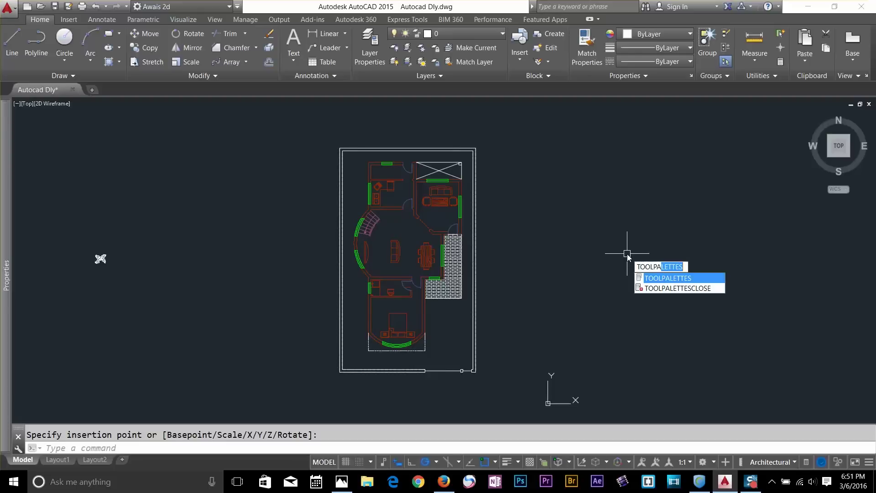
key("Return")
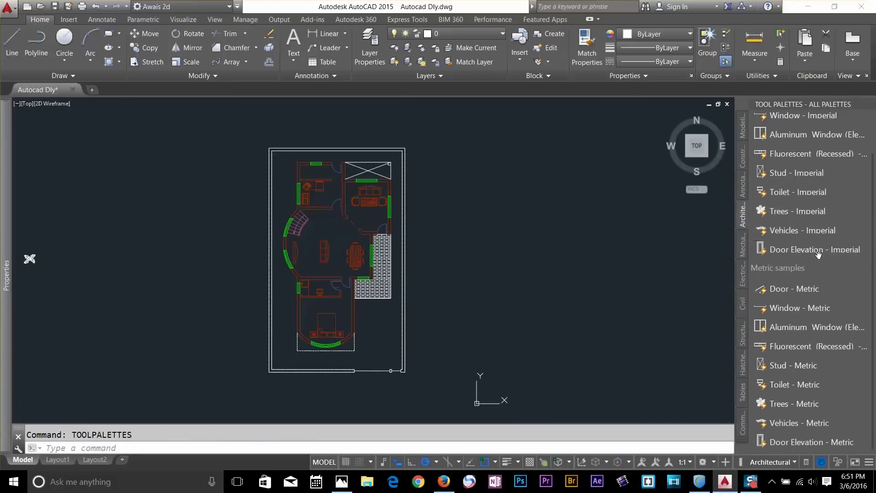
left_click(804, 423)
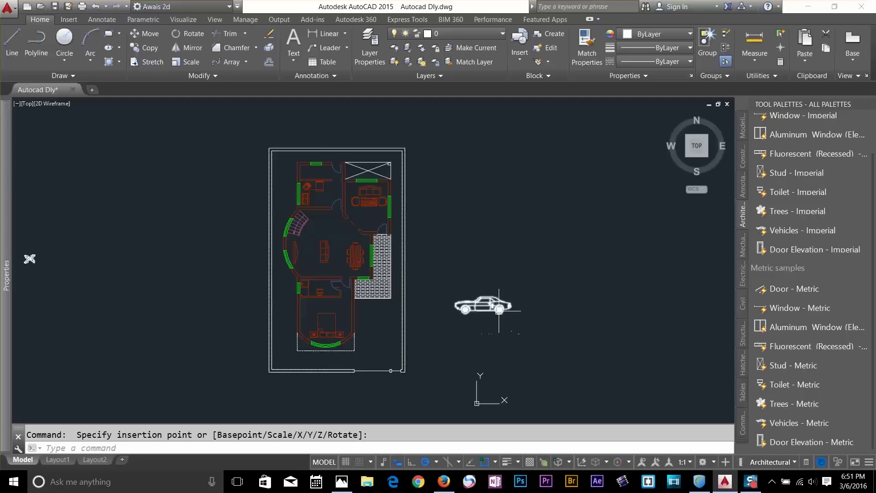
left_click(499, 310)
left_click(454, 315)
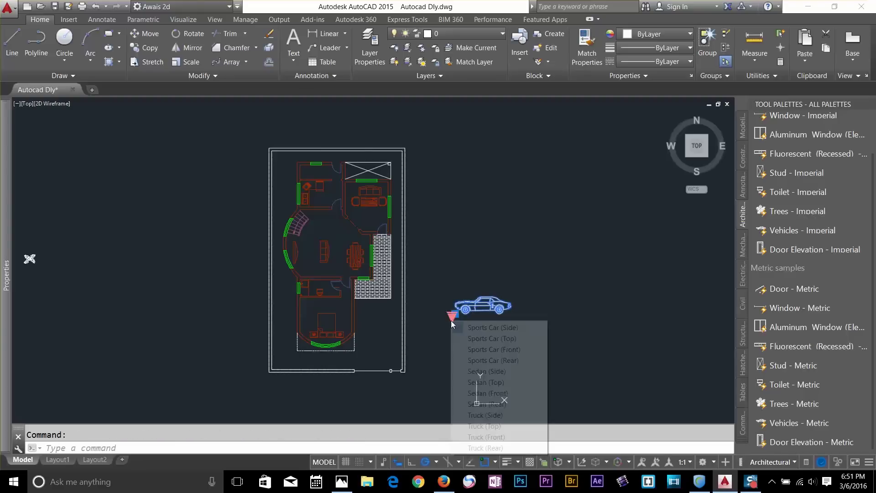
left_click(494, 339)
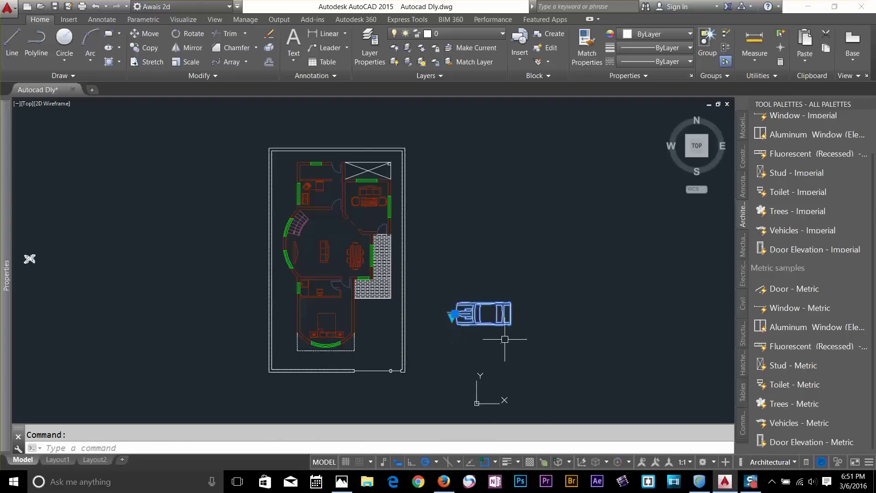
key("Escape")
Rotate the car 90° clockwise so that it stands vertically with its front facing up
type("ro")
key("Return")
left_click(520, 294)
left_click(455, 337)
key("Return")
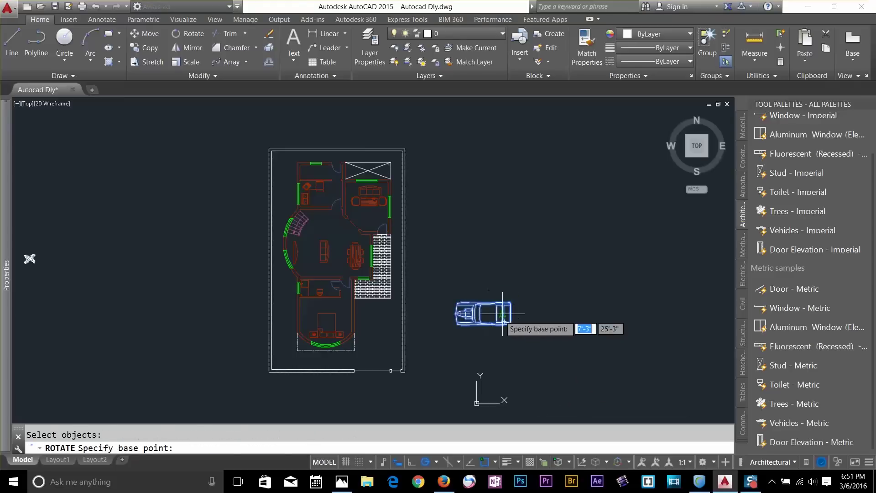
left_click(502, 314)
left_click(521, 357)
key("Return")
key("Escape")
Move the car into the driveway between the gate and the brick-hatched porch, beside the bedroom
type("m")
key("Return")
left_click(534, 258)
left_click(483, 337)
key("Return")
left_click(492, 332)
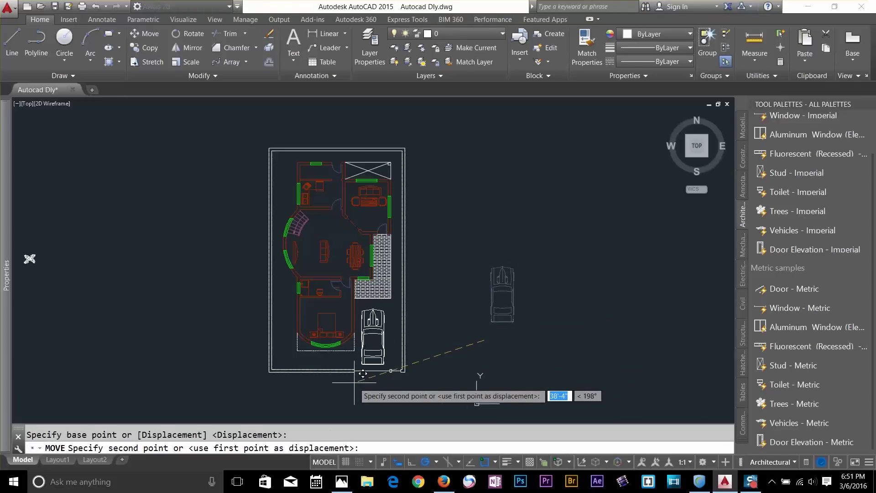
left_click(364, 372)
key("Escape")
Move the plant block into the lower left corner of the dashed outline around the bedroom bay
middle_click_drag(175, 290, 283, 296)
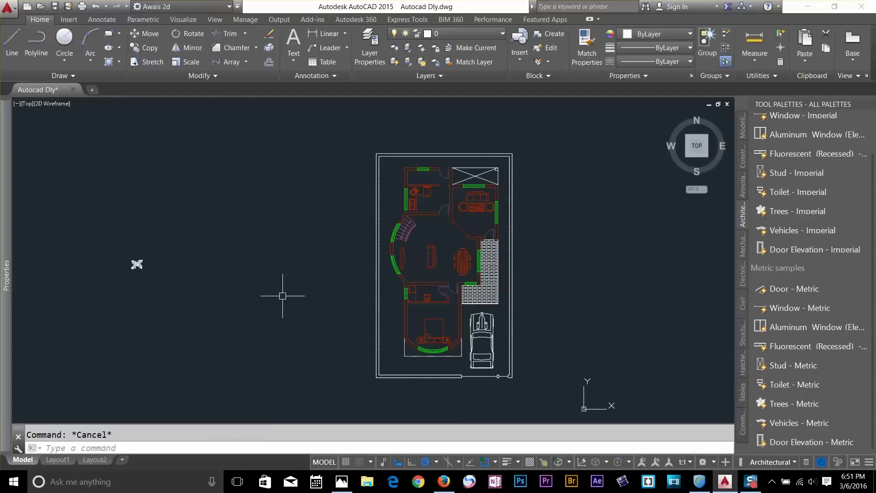
scroll(338, 339, "up", 2)
type("m")
key("Return")
left_click(19, 221)
key("Return")
left_click(18, 220)
scroll(479, 369, "up", 5)
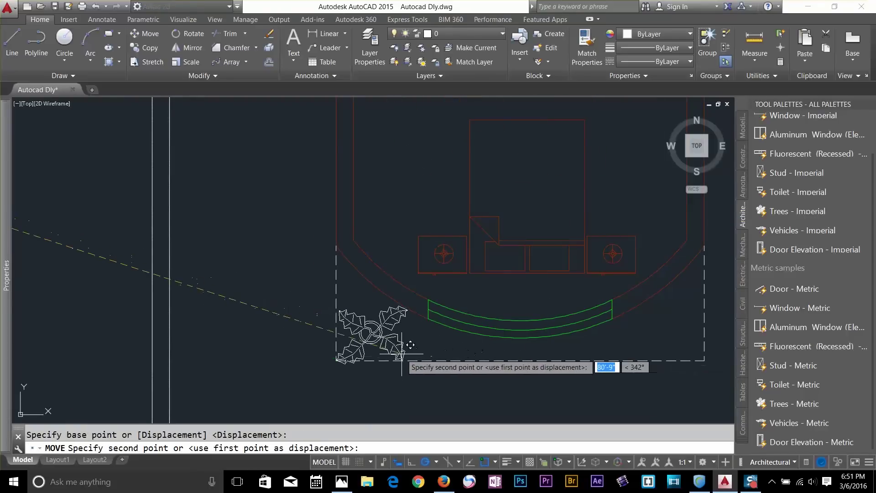
key("Escape")
Copy the plant horizontally into the lower right corner of the dashed bay outline
type("co")
key("Return")
left_click(388, 343)
key("Return")
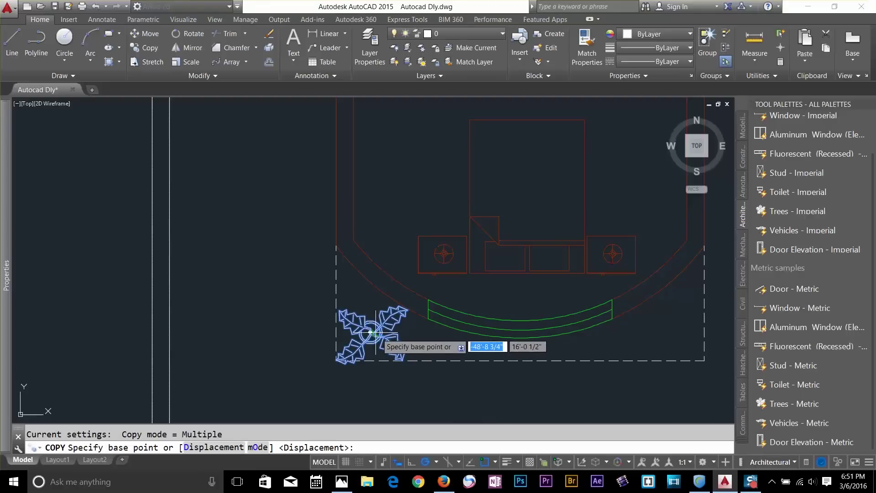
left_click(371, 333)
left_click(671, 333)
key("Return")
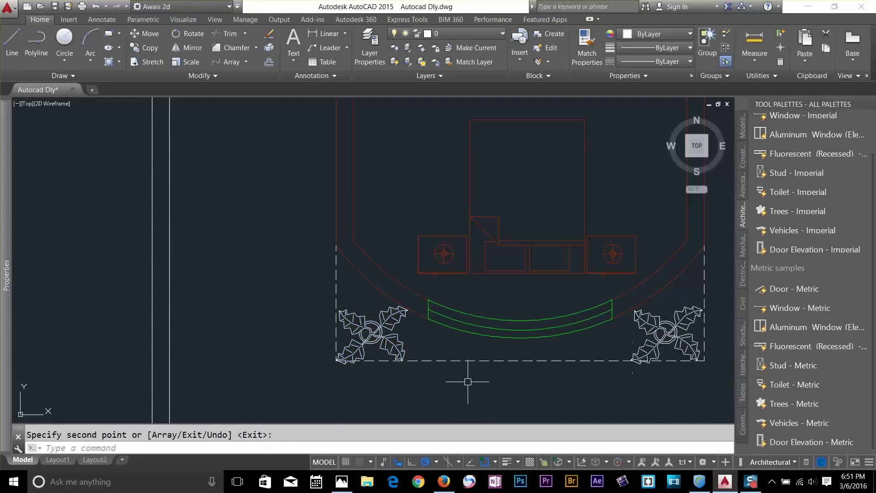
scroll(465, 378, "down", 5)
scroll(499, 293, "down", 2)
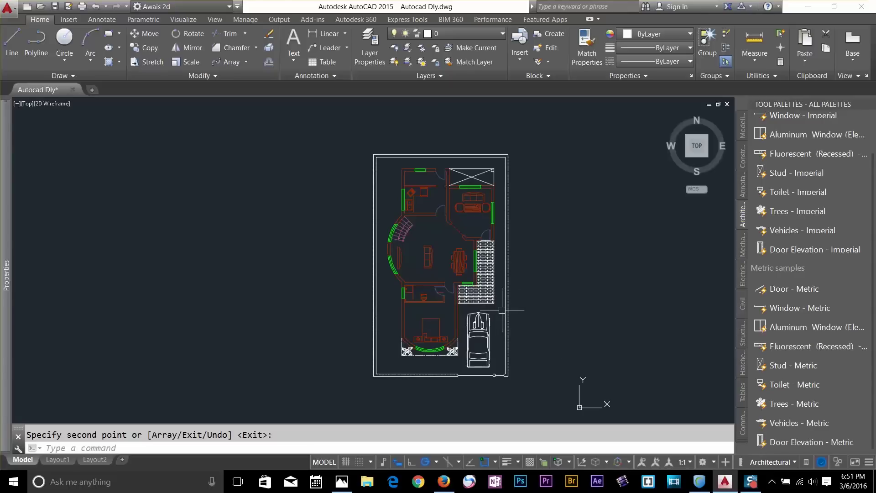
scroll(456, 369, "up", 2)
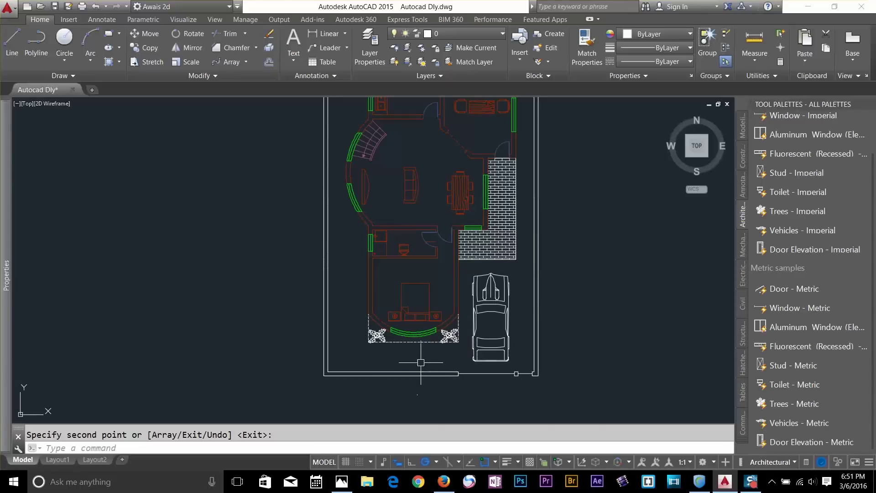
Add a linear dimension from the lower right corner of the crossed rear recess to the right boundary wall's inner face
scroll(419, 361, "down", 1)
scroll(519, 183, "up", 1)
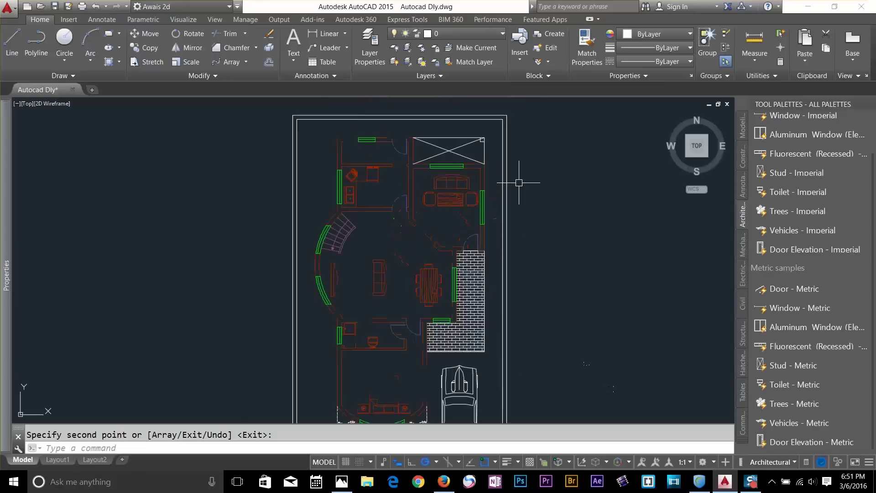
scroll(519, 183, "up", 1)
key("Return")
key("Escape")
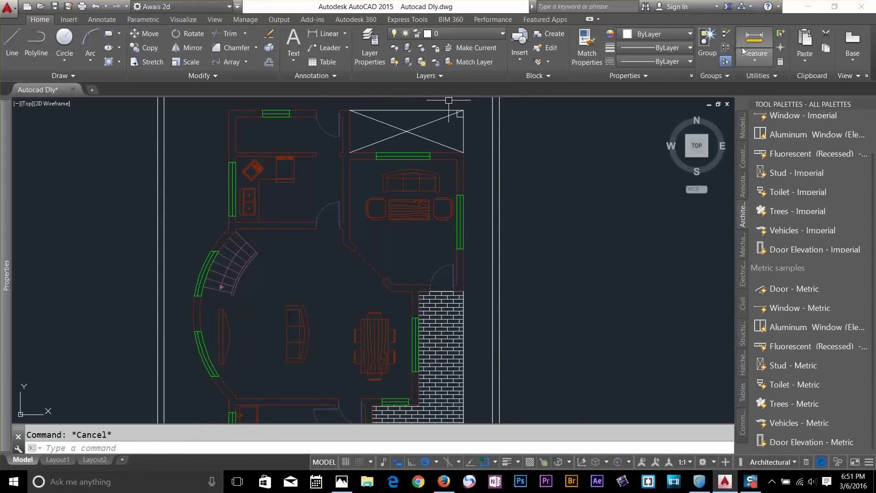
left_click(94, 23)
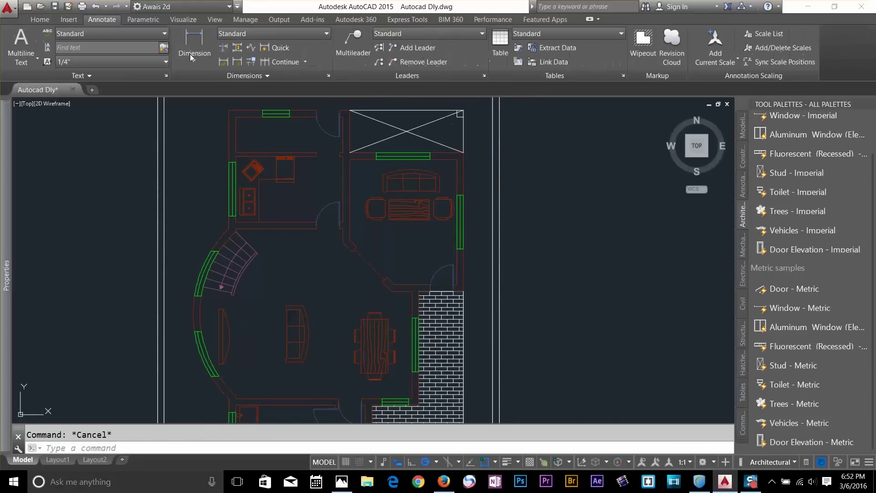
left_click(196, 45)
scroll(452, 131, "up", 2)
scroll(452, 131, "up", 1)
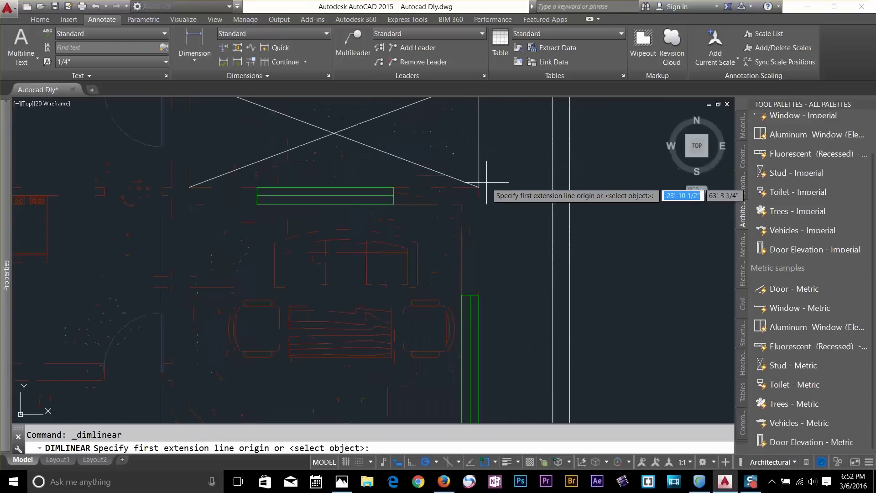
left_click(479, 188)
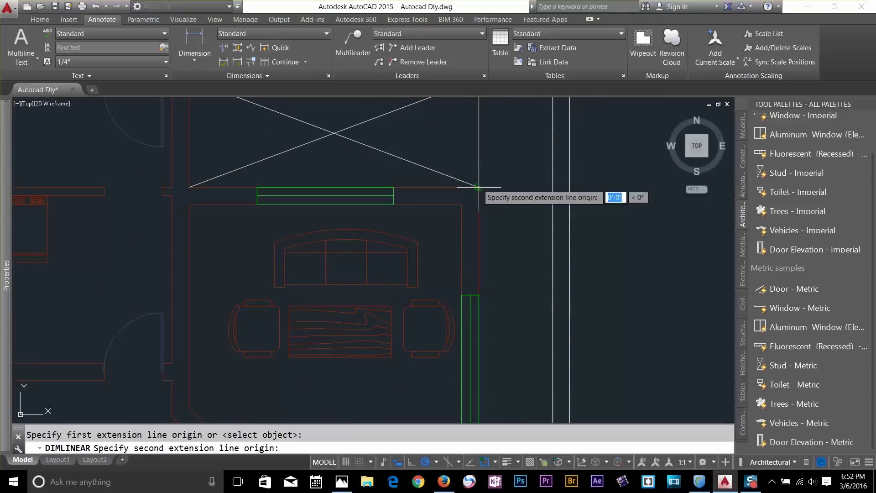
left_click(553, 187)
left_click(598, 164)
scroll(507, 223, "down", 3)
Dimension the horizontal gap between the house's rear left corner and the left boundary wall's inner face
key("Return")
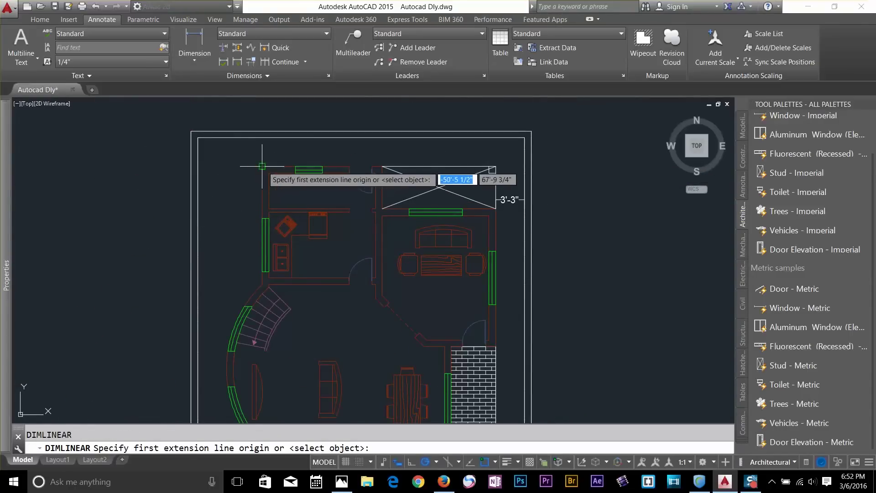
left_click(262, 167)
left_click(198, 166)
left_click(229, 163)
Dimension the horizontal gap between the curved lounge wall's outermost point and the left boundary wall
middle_click_drag(252, 389, 440, 292)
key("Return")
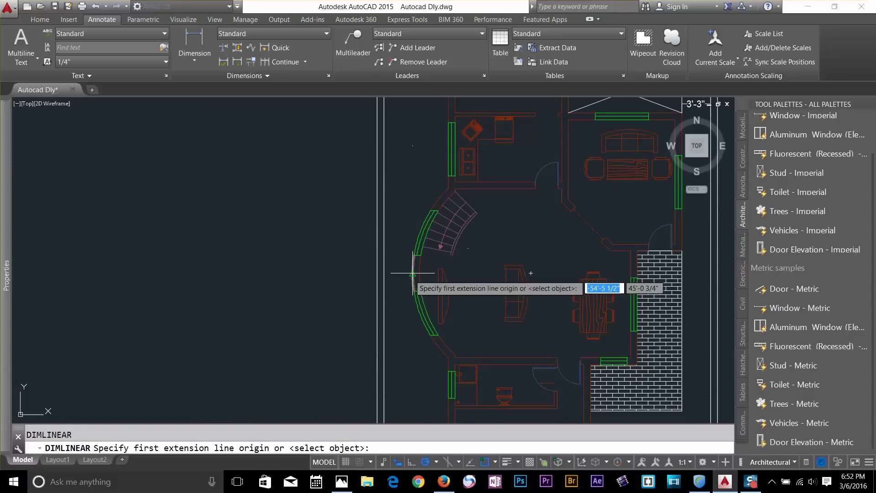
left_click(383, 273)
left_click(364, 273)
left_click(388, 270)
scroll(451, 338, "down", 2)
middle_click_drag(451, 339, 372, 201)
scroll(399, 332, "up", 2)
key("Return")
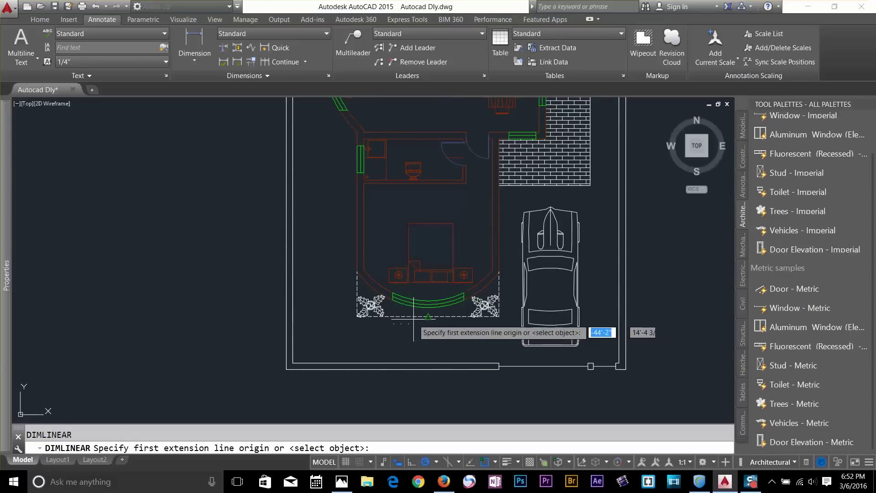
left_click(407, 330)
left_click(426, 364)
key("Escape")
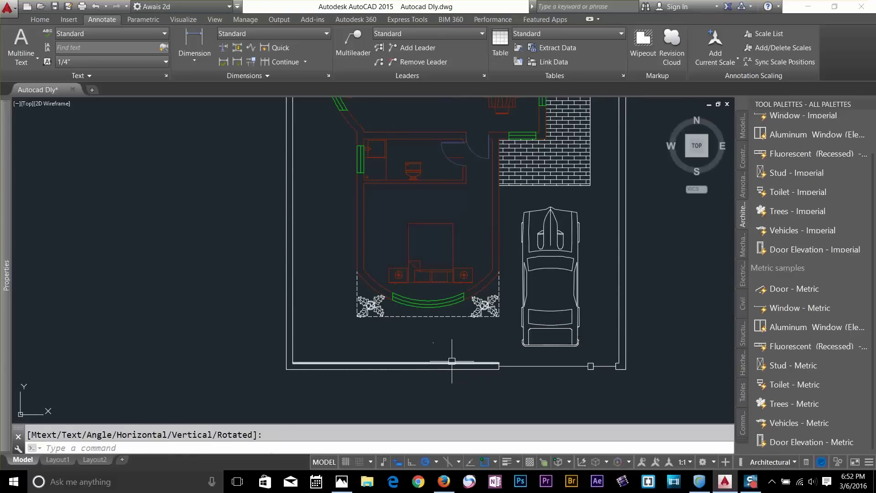
Dimension the vertical gap from the midpoint of the bay's dashed outline to the front boundary wall's inner face
key("Return")
left_click(428, 316)
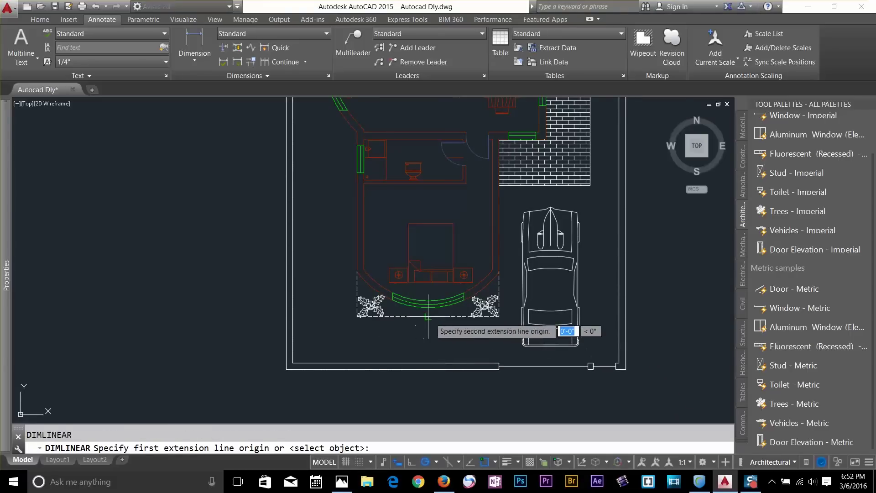
left_click(427, 364)
left_click(437, 340)
scroll(520, 325, "down", 2)
middle_click_drag(595, 204, 486, 302)
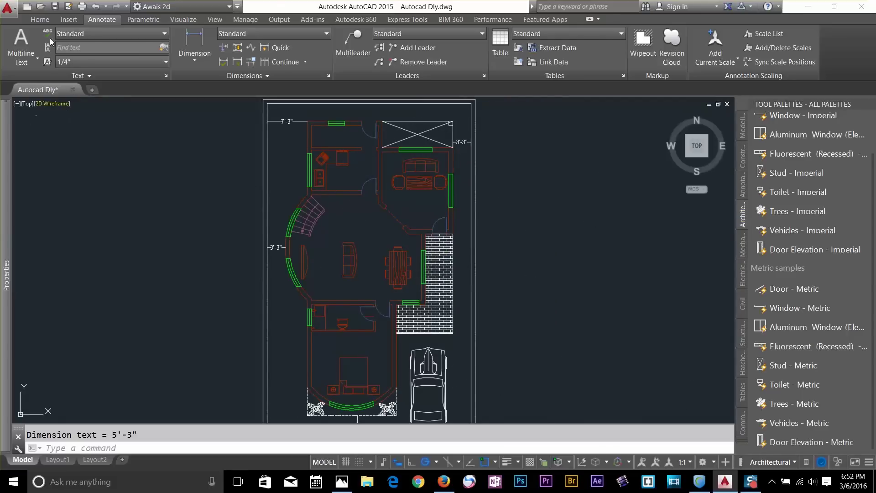
Try to place a multiline text reading "Living Area" in the empty space right of the plan
left_click(45, 23)
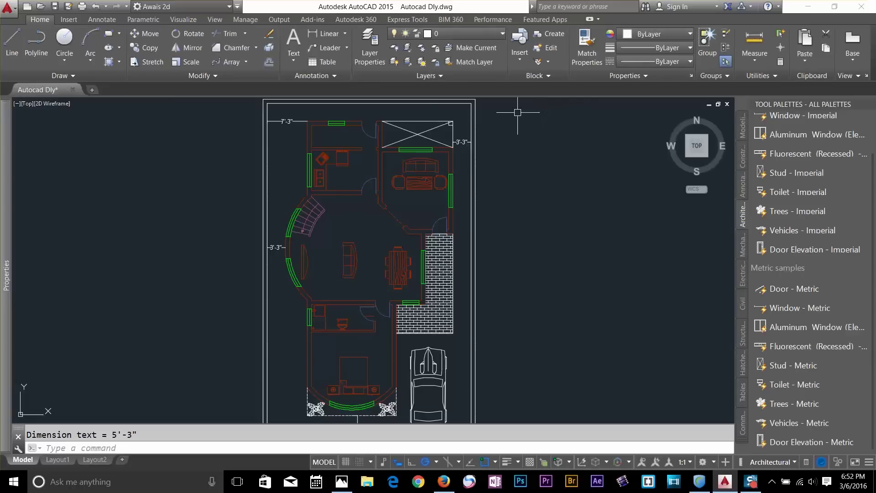
left_click(294, 39)
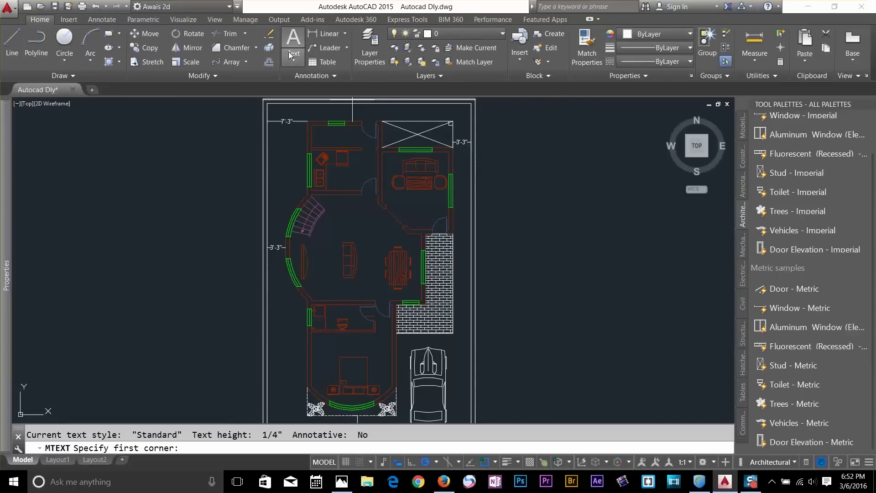
left_click(515, 208)
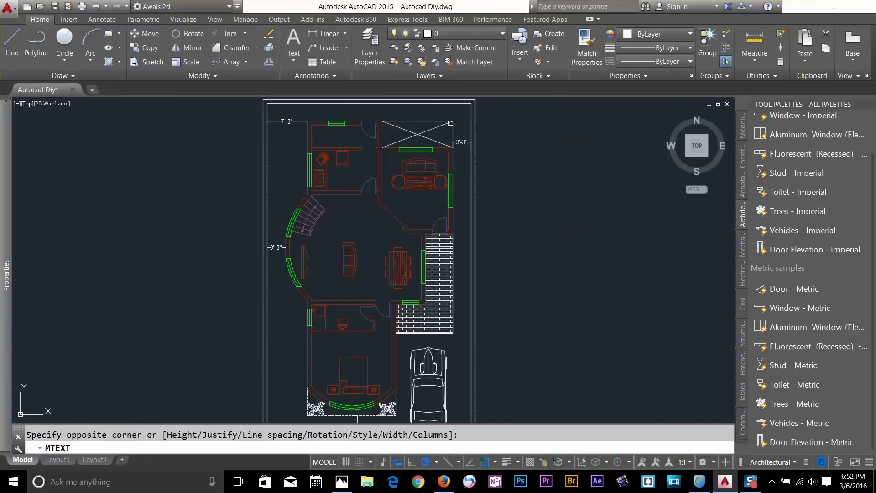
left_click(550, 248)
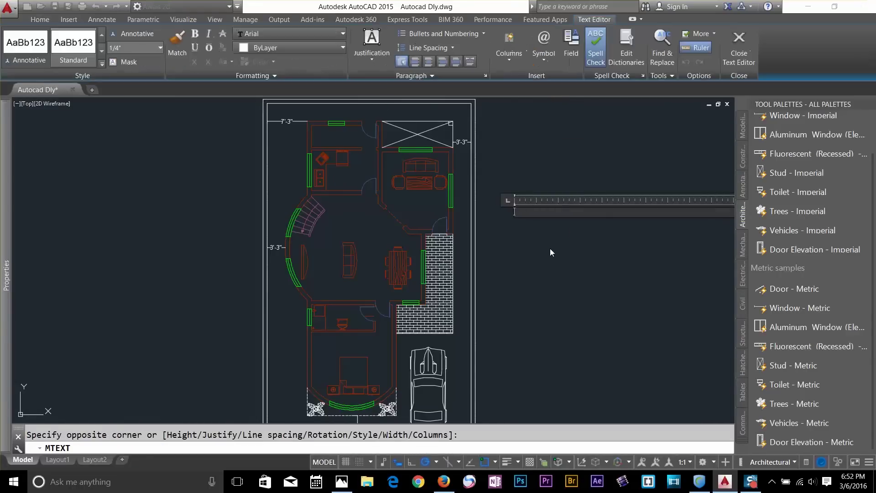
type("Living Area")
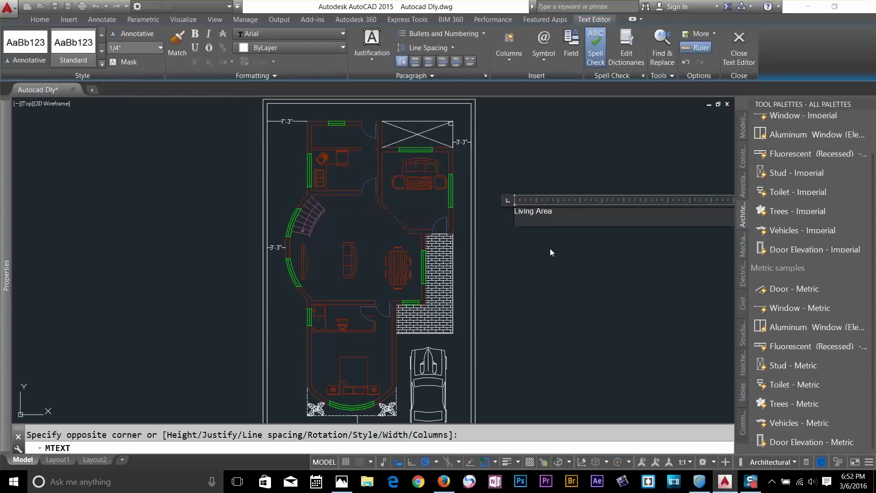
key("Return")
key("BackSpace")
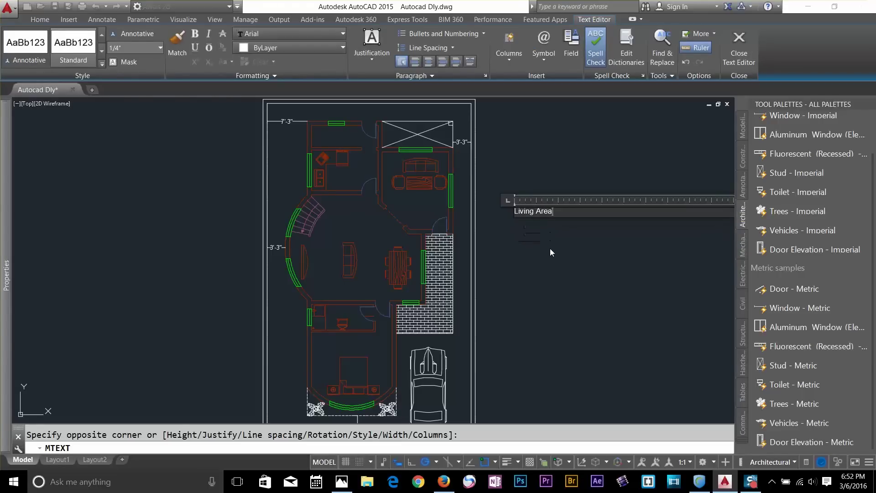
left_click(550, 249)
left_click(560, 225)
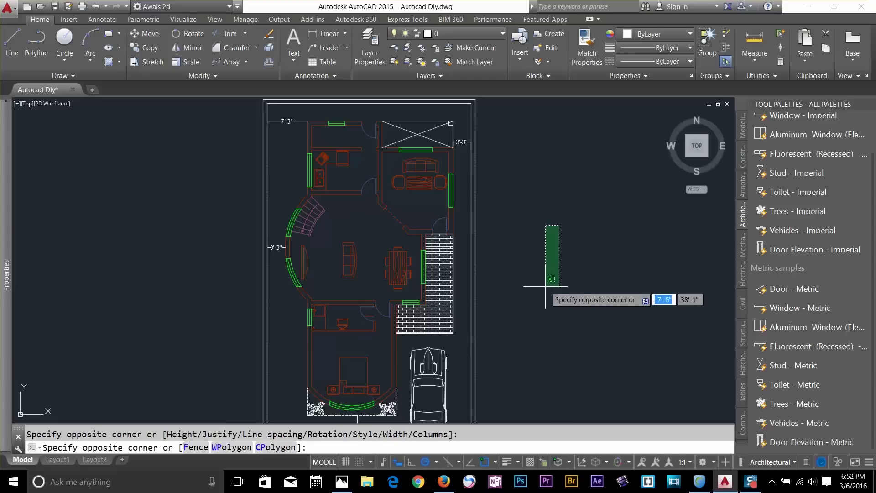
left_click(545, 286)
scroll(545, 286, "down", 4)
middle_click_drag(544, 283, 476, 253)
Place a single-line text "Living Area" right of the plan, about 13 feet high with no rotation
left_click(292, 61)
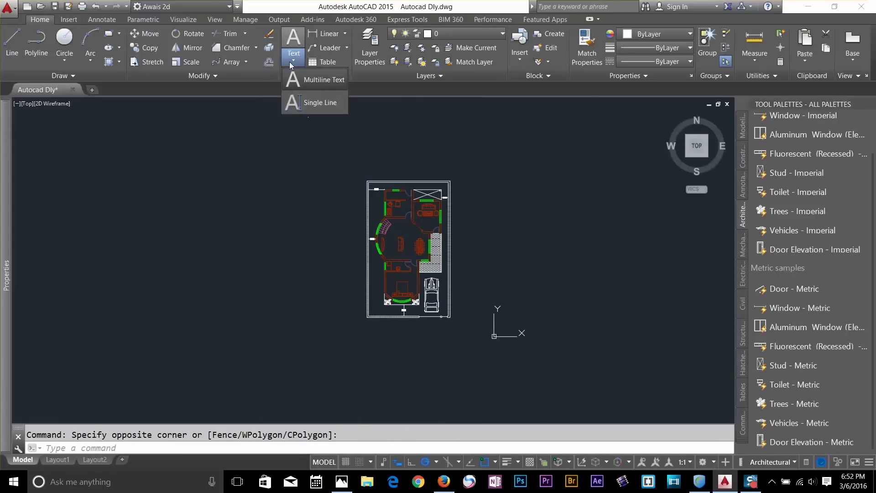
left_click(313, 101)
left_click(493, 211)
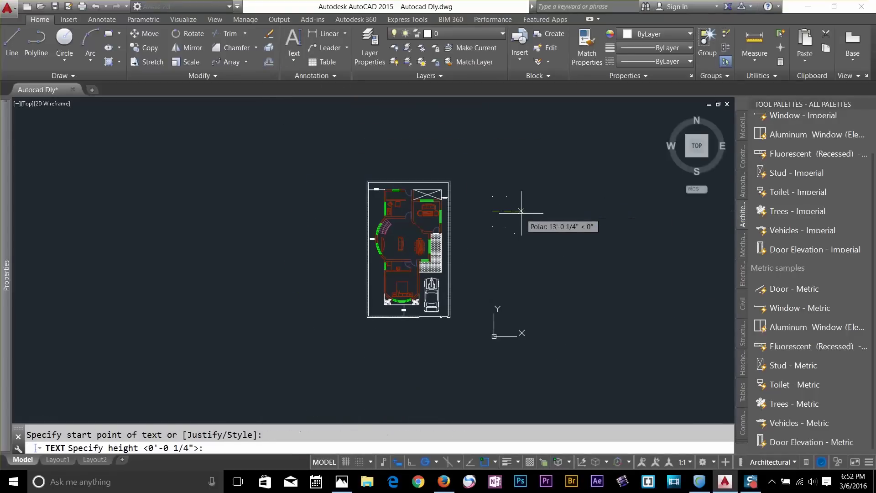
left_click(522, 211)
key("Return")
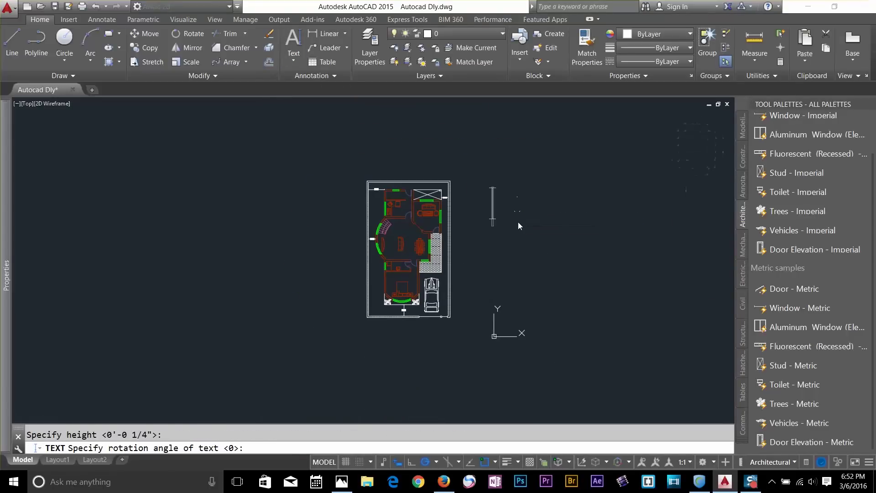
type("Living")
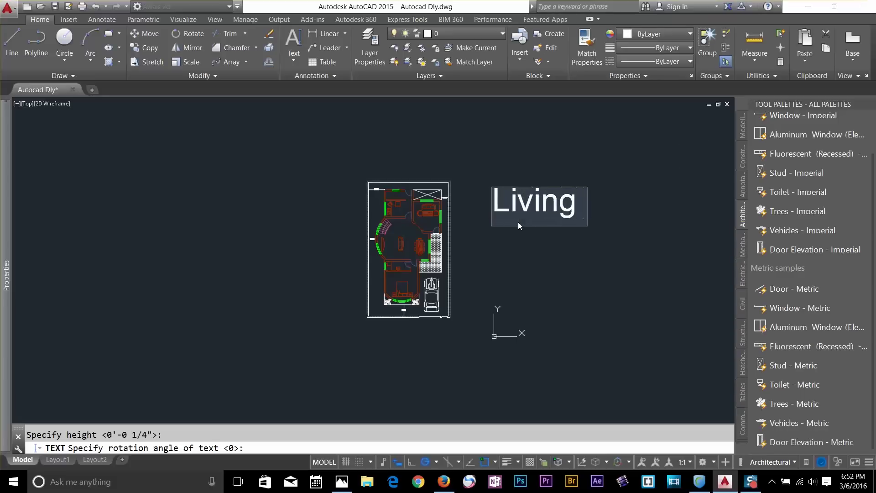
type(" Area")
key("Return")
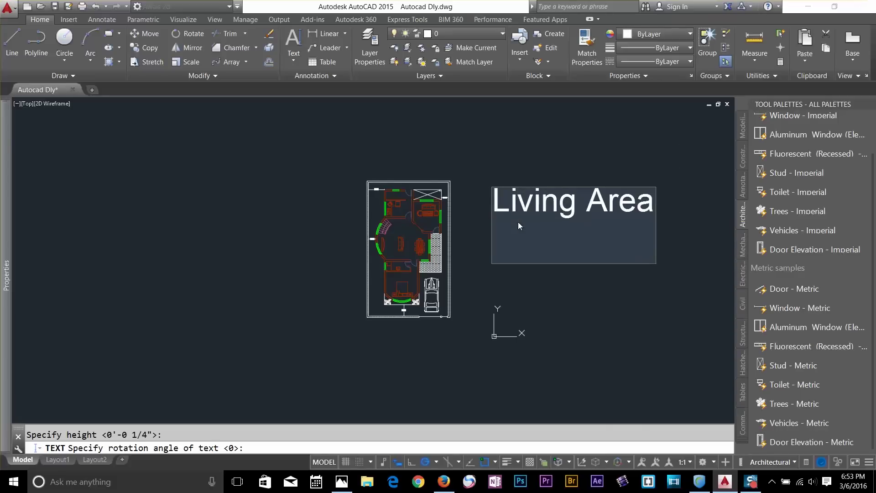
key("Escape")
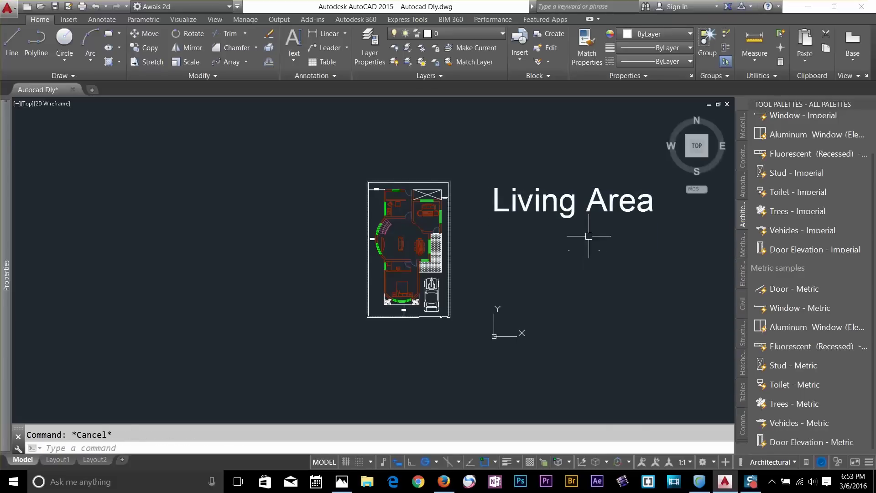
Scale the "Living Area" text by a factor of 0.2 about a base point below it
type("sc")
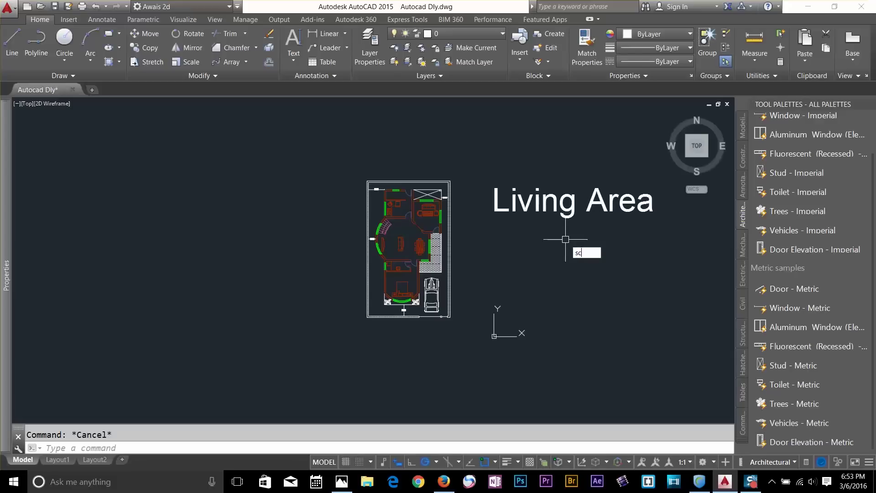
key("Return")
left_click(573, 202)
key("Return")
left_click(575, 346)
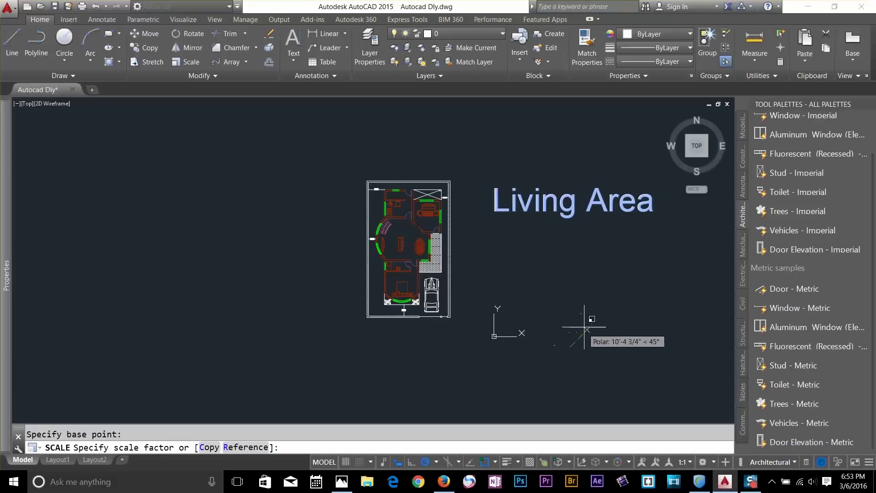
type(".2")
key("Return")
key("Escape")
Scale the "Living Area" text down again by a factor of 0.8
key("Return")
left_click(580, 318)
key("Return")
left_click(585, 320)
type(".")
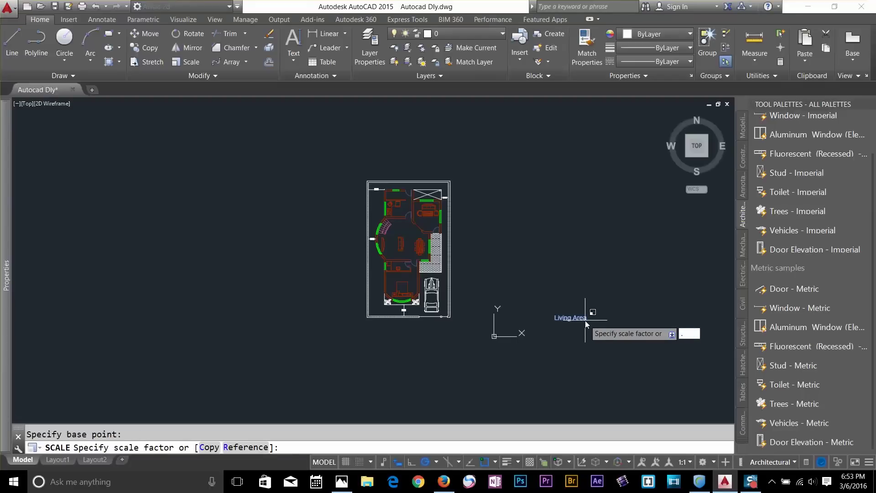
type("8")
key("Return")
key("Escape")
type("co")
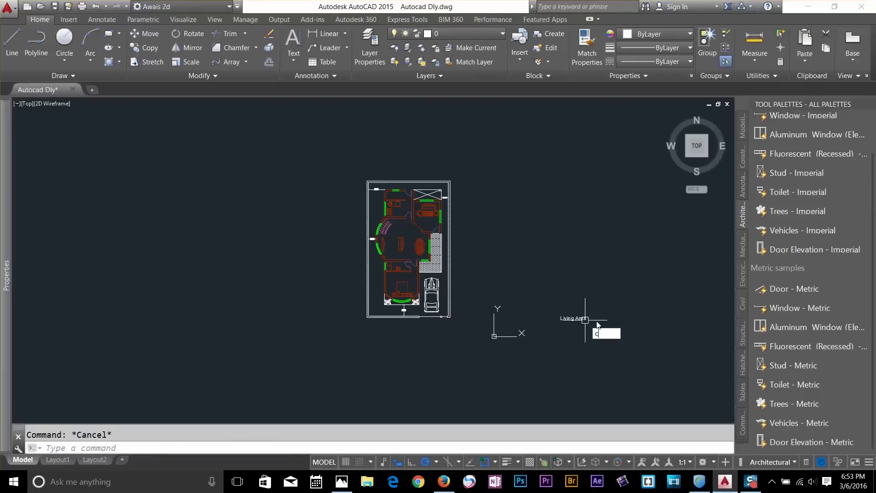
key("Return")
left_click(575, 318)
key("Return")
left_click(576, 321)
scroll(397, 282, "up", 5)
key("Escape")
scroll(452, 286, "down", 5)
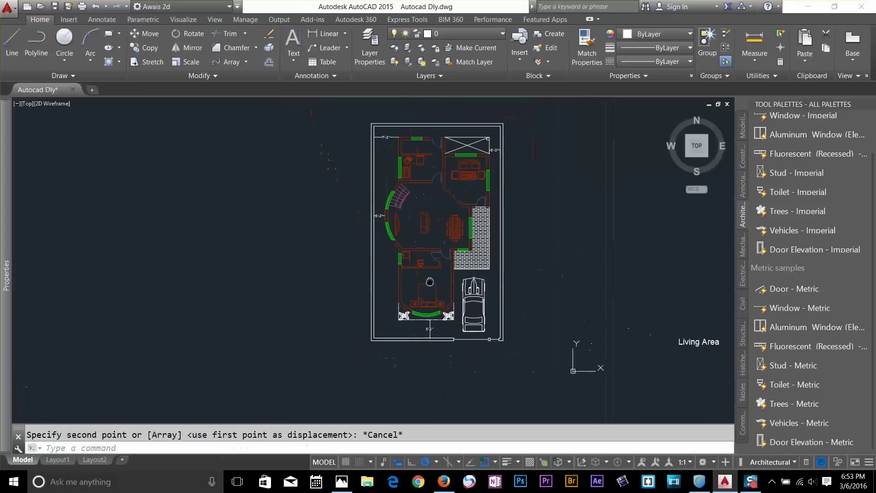
Reduce the "Living Area" text further with a scale factor of 0.7
type("sc")
key("Return")
left_click(589, 323)
key("Return")
left_click(579, 349)
type(".7")
key("Return")
key("Escape")
Copy the "Living Area" text into the front bedroom, just above the bed
type("Co")
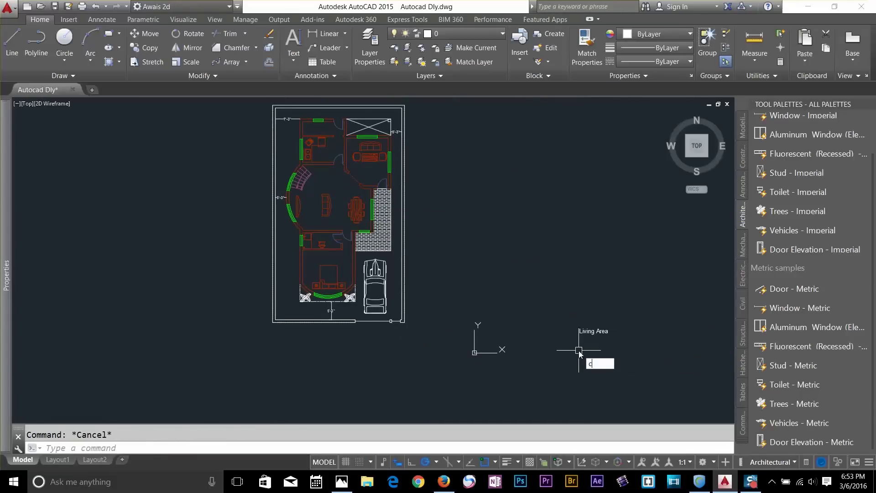
key("Return")
left_click(595, 330)
key("Return")
left_click(595, 330)
scroll(370, 271, "up", 6)
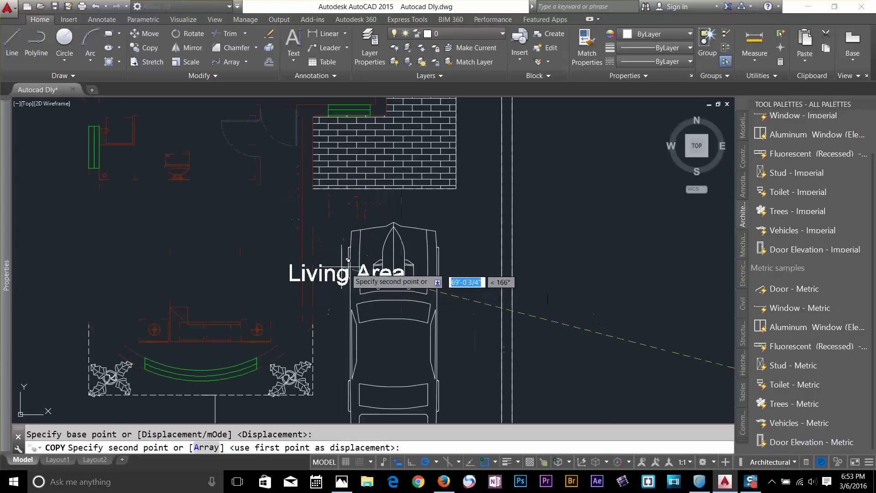
left_click(196, 212)
scroll(216, 242, "down", 5)
middle_click_drag(218, 252, 294, 331)
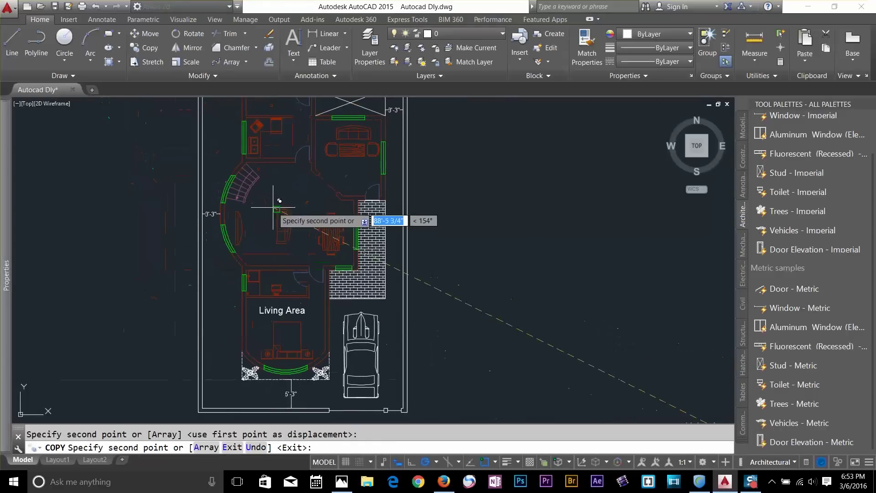
Place another copy of the "Living Area" text in the upper right sitting room, below the sofa set
left_click(358, 158)
middle_click_drag(359, 158, 439, 246)
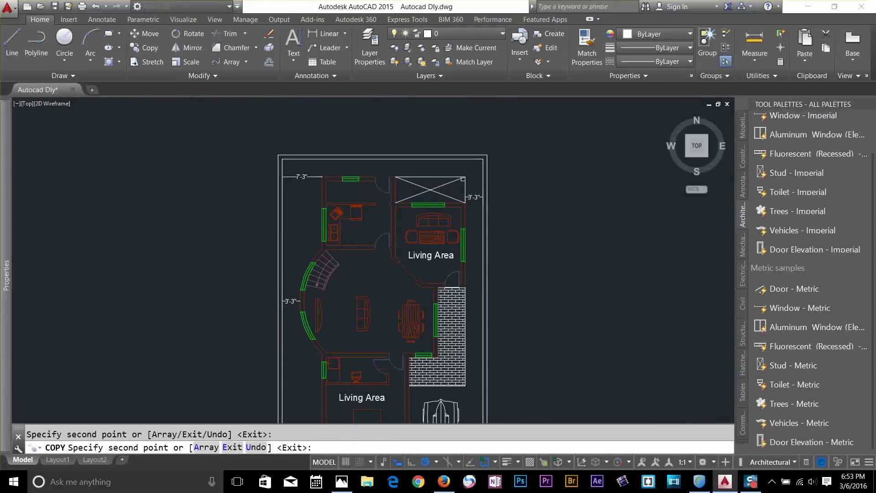
scroll(372, 224, "up", 4)
scroll(378, 240, "down", 4)
key("Escape")
Erase the "Living Area" copies from the upper right sitting room and the front bedroom
left_click(436, 268)
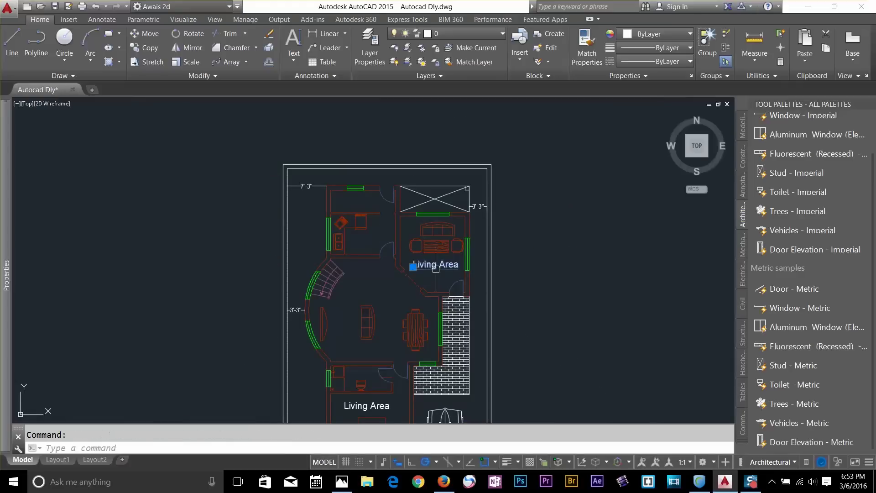
mouse_move(352, 383)
middle_mouse_down()
mouse_move(376, 316)
mouse_move(378, 267)
middle_mouse_up()
key("Delete")
left_click(406, 293)
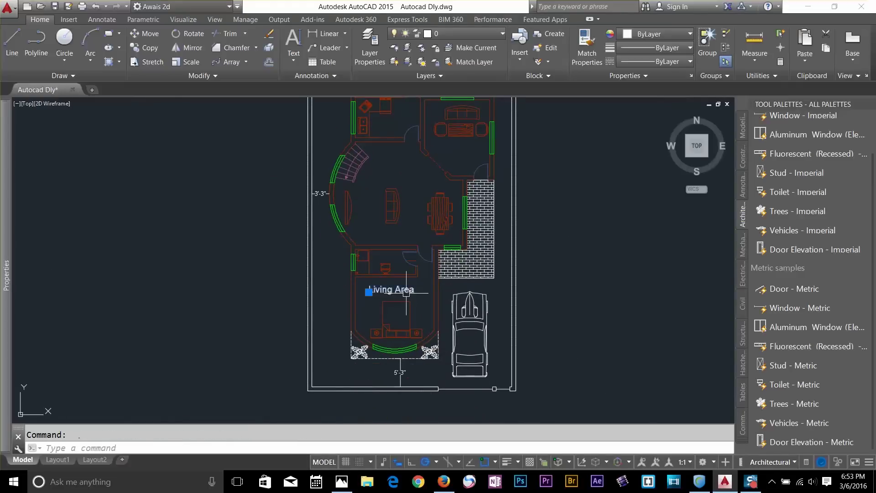
key("Delete")
Scale the original "Living Area" text outside the plan by a factor of 0.6
scroll(482, 301, "down", 2)
scroll(483, 300, "down", 2)
key("Escape")
type("sc")
key("space")
left_click(588, 346)
key("space")
left_click(588, 346)
type(".6")
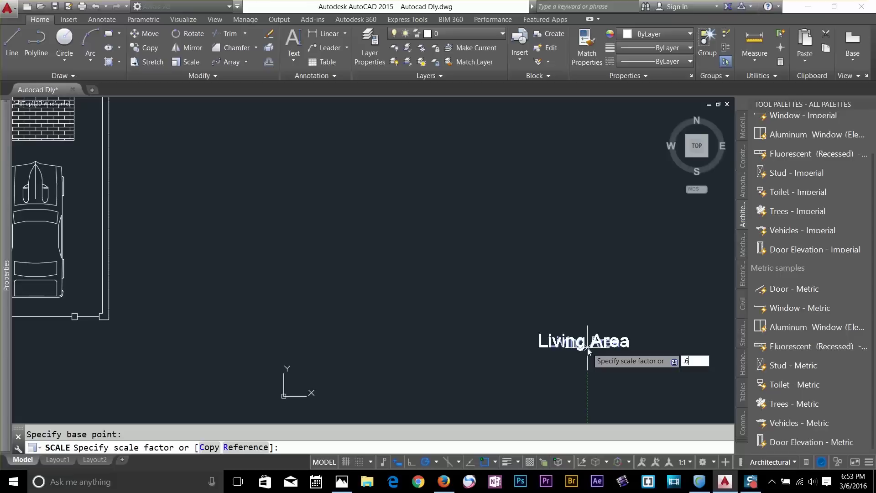
key("Return")
key("Escape")
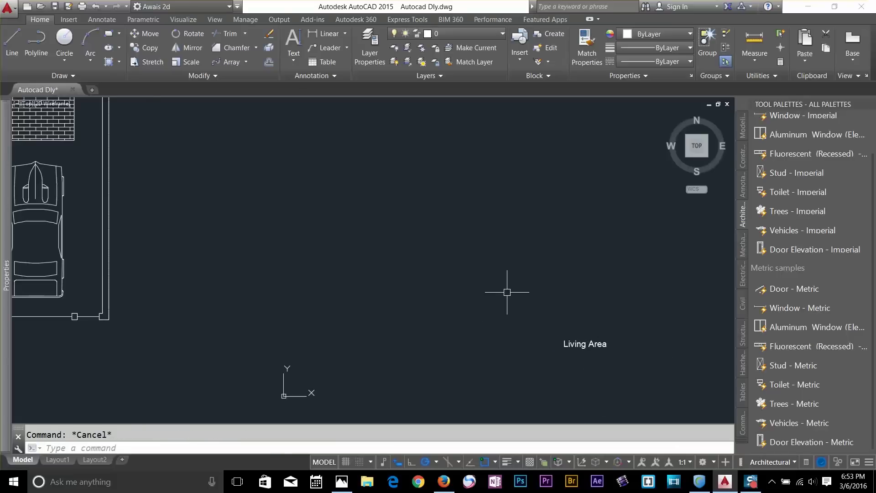
Copy the reduced "Living Area" text into the front bedroom, just above the bed
type("co")
key("space")
left_click(568, 344)
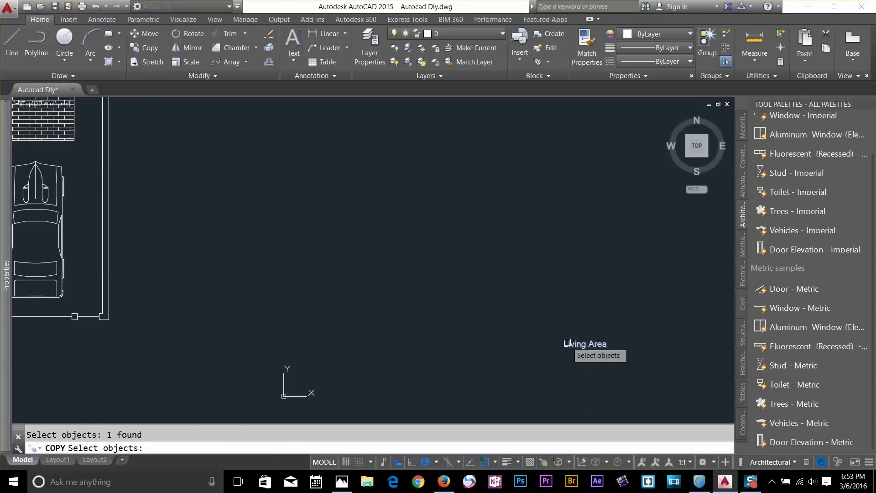
key("space")
left_click(572, 344)
scroll(572, 328, "down", 6)
scroll(505, 255, "up", 6)
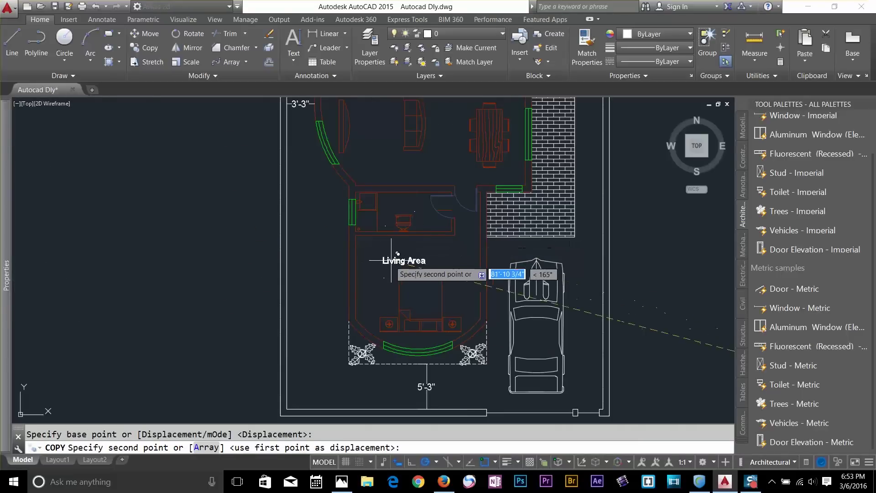
left_click(401, 255)
Place further "Living Area" copies in the central hall, the upper right sitting room, the kitchen and the small room above it
middle_click_drag(412, 78, 402, 258)
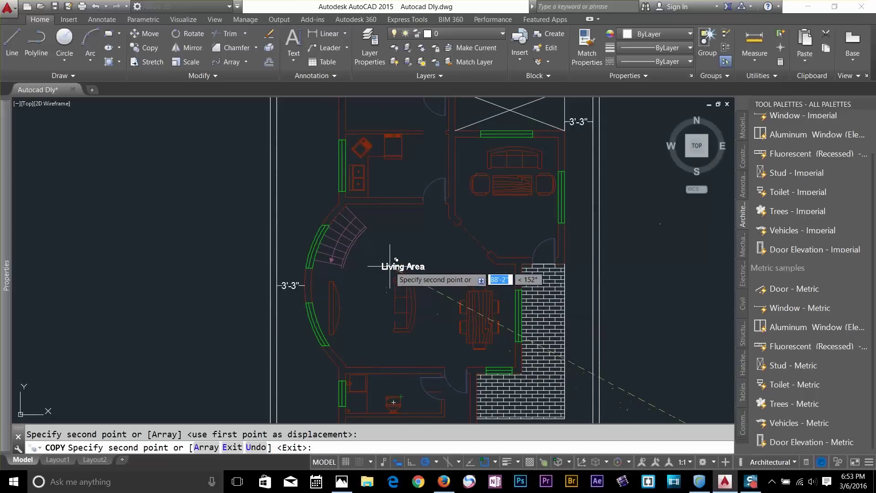
left_click(503, 210)
middle_click_drag(372, 227, 427, 284)
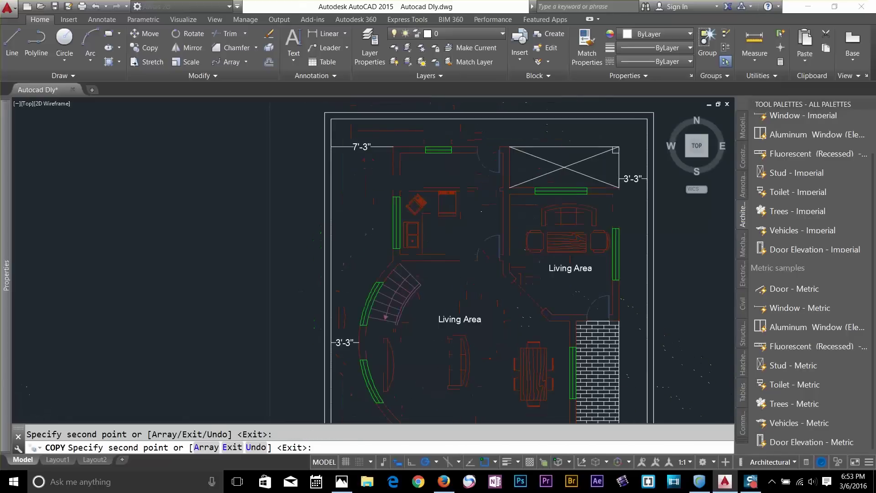
left_click(452, 221)
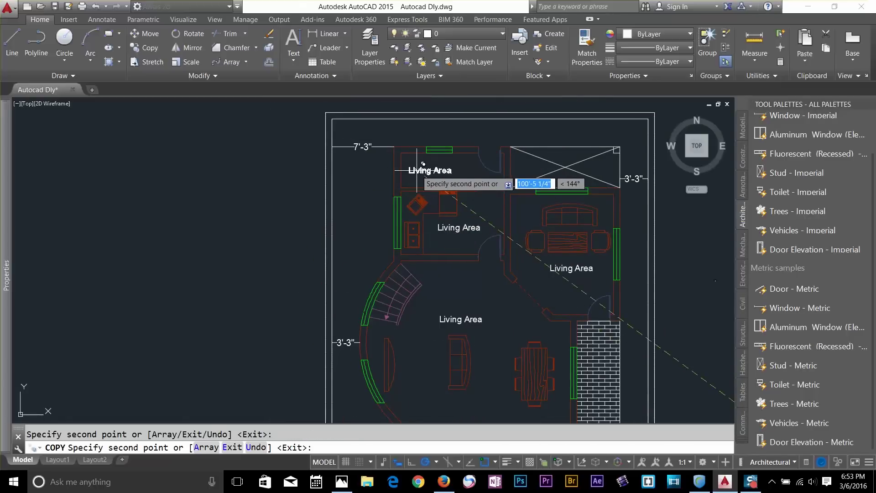
Place "Living Area" copies on the brick-paved area, in the bathroom and over the car, and end the copying
scroll(559, 248, "down", 6)
scroll(534, 239, "up", 6)
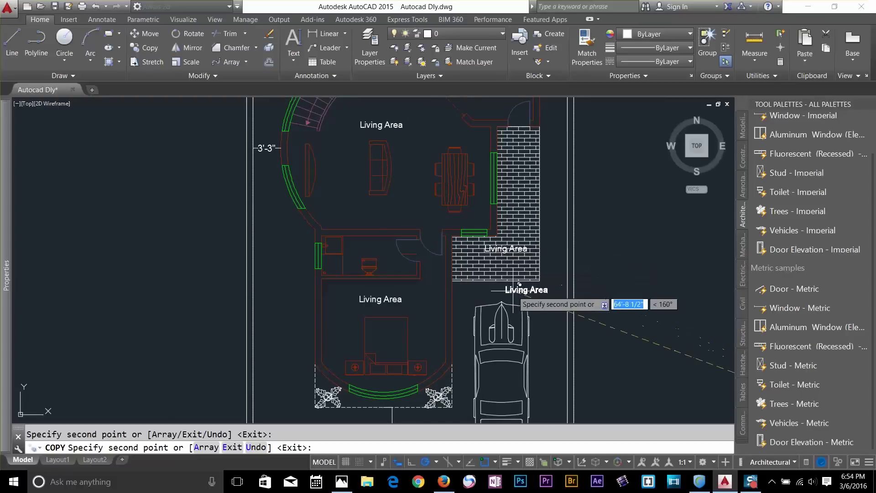
mouse_move(448, 319)
middle_mouse_down()
mouse_move(465, 220)
mouse_move(457, 276)
middle_mouse_up()
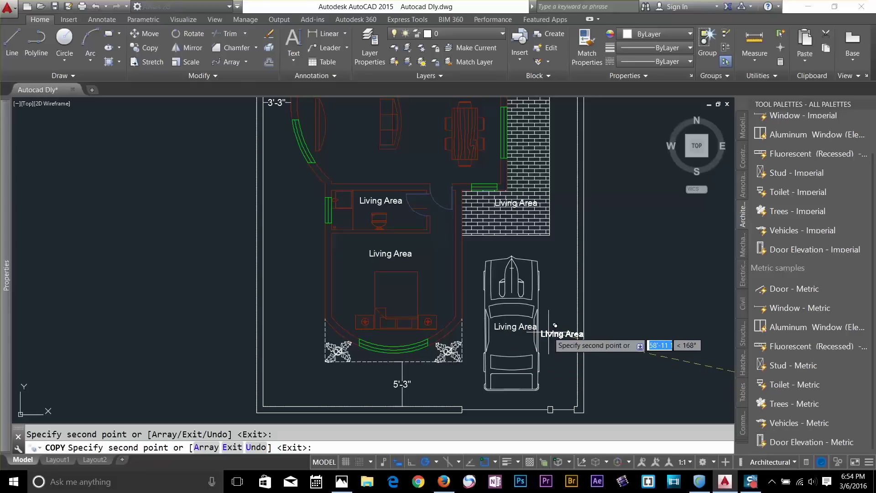
left_click(509, 320)
key("Escape")
Set the transparency of the brick paving hatch to 27
left_click(540, 223)
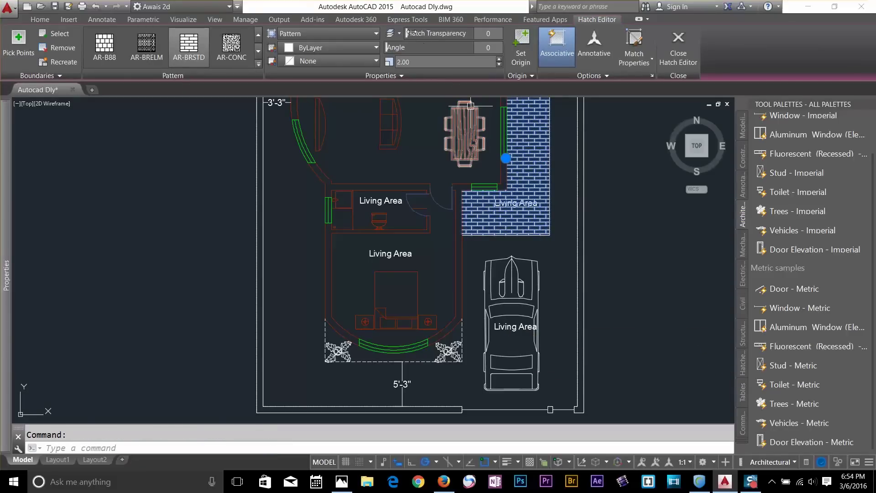
left_click_drag(417, 33, 427, 35)
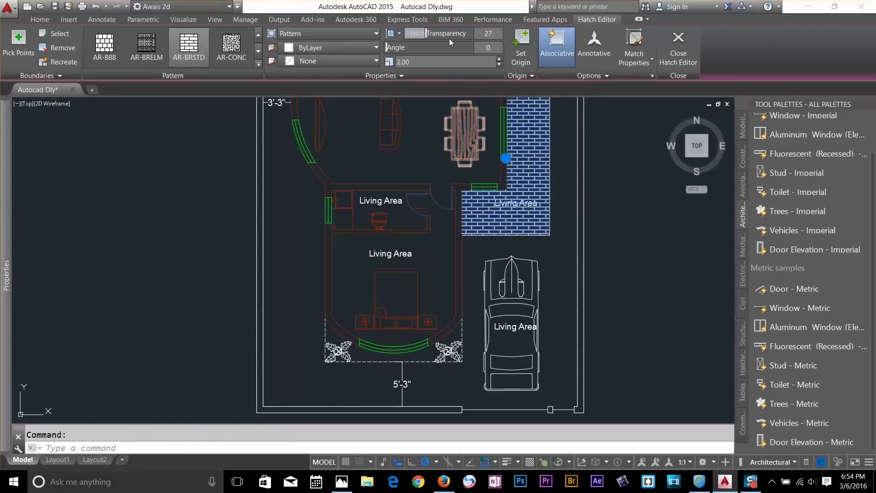
left_click(666, 230)
key("Escape")
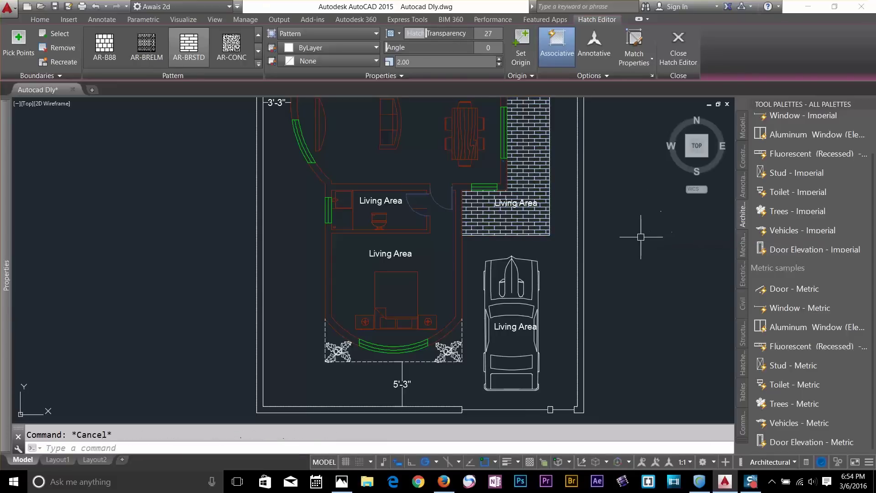
Bring the "Living Area" text on the brick paving to the front of the draw order
left_click(535, 206)
right_click(535, 209)
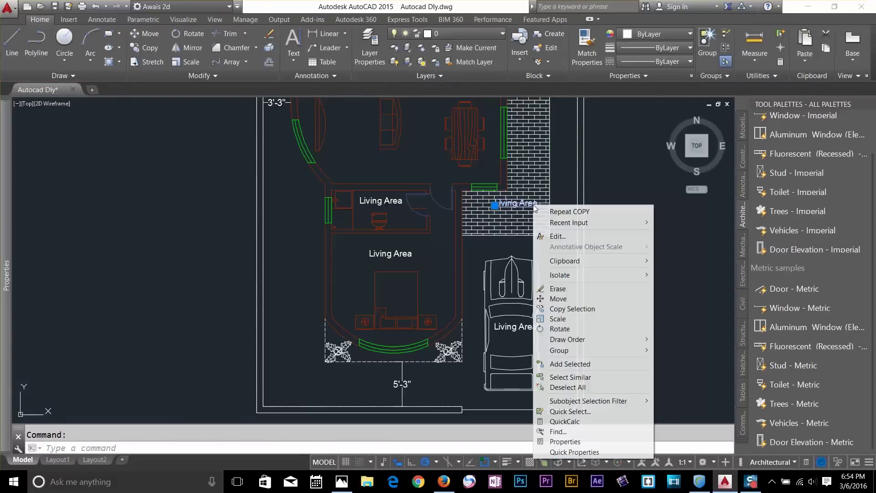
mouse_move(619, 340)
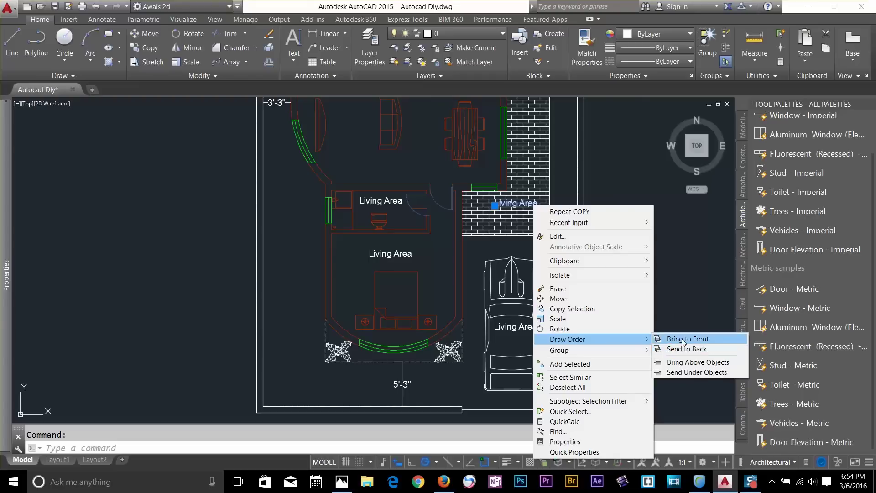
left_click(683, 340)
key("Escape")
scroll(515, 187, "up", 4)
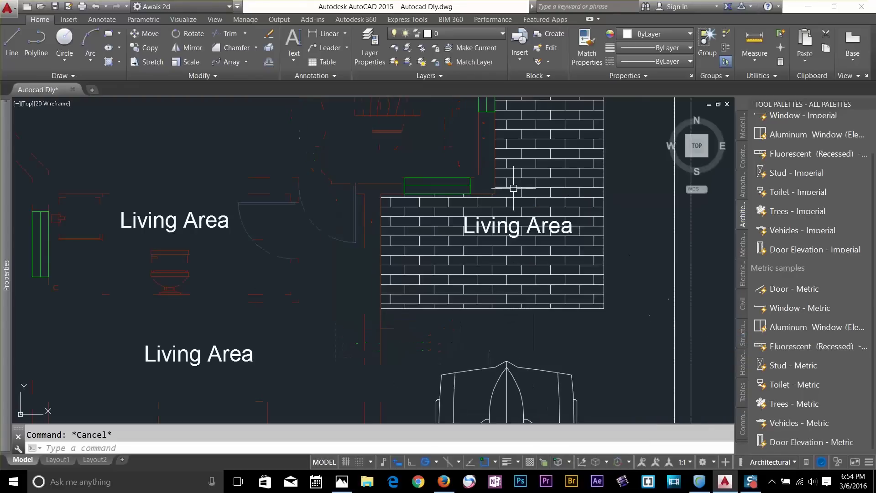
scroll(509, 276, "down", 4)
Change the label above the bed to "Bedroom" and the bathroom label to "Toilet"
double_click(379, 307)
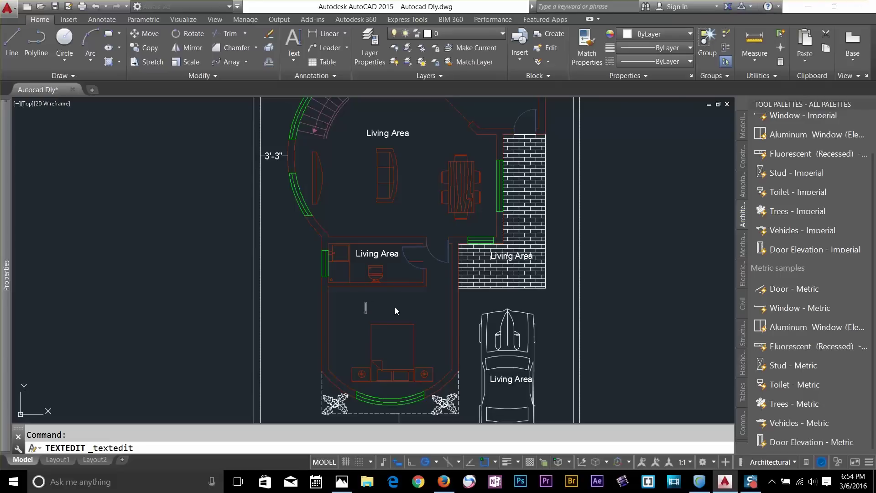
key("Return")
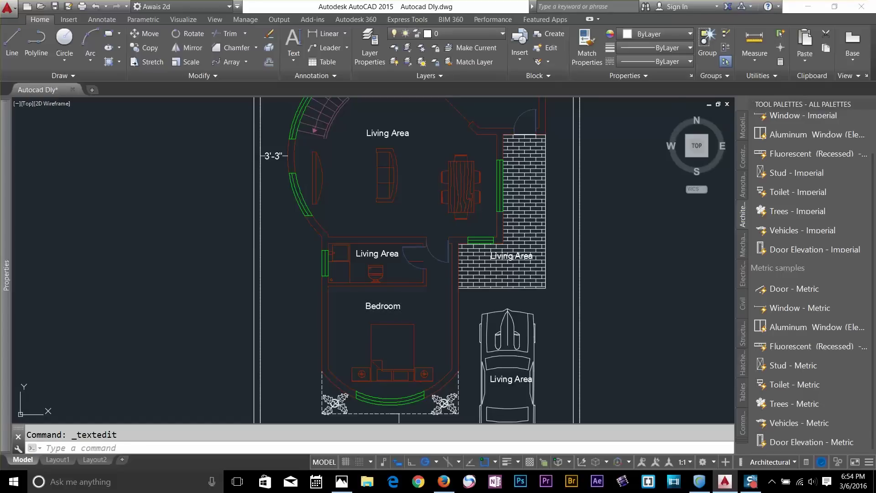
double_click(381, 254)
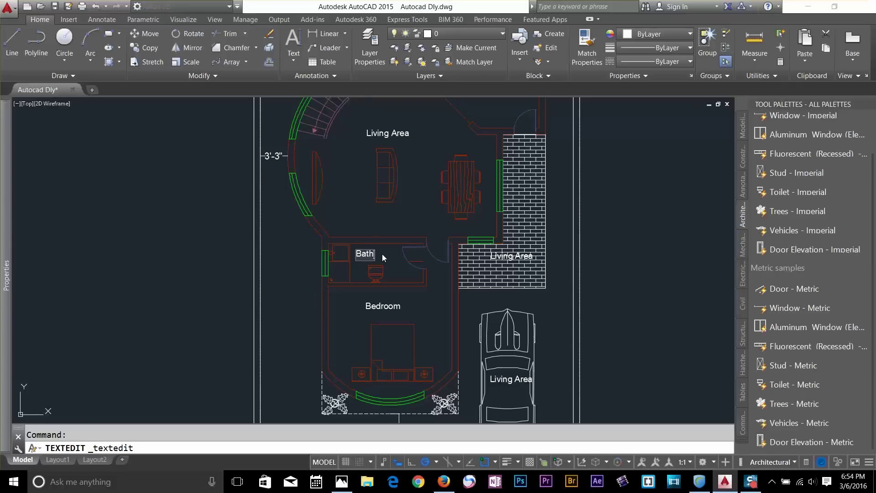
type("Toilet")
key("Return")
Re-enter the central hall's label as "Living Area"
double_click(382, 134)
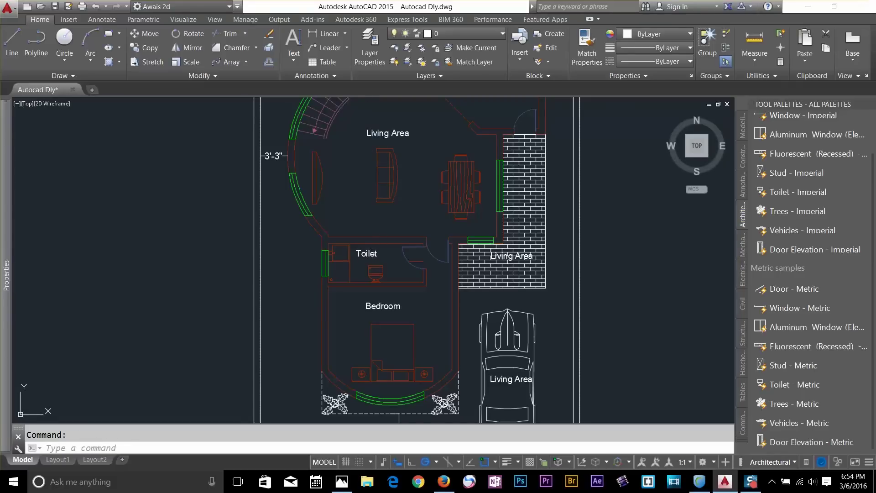
type("D")
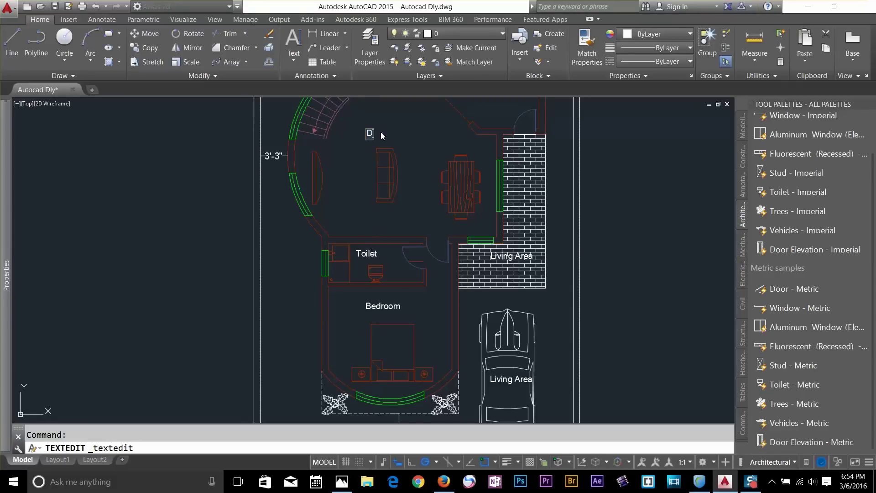
type("ivinving Area")
key("Return")
key("Return")
Change the upper right sitting room's label to "Entrance" and the label beside the sink and stove to "Kitchen"
middle_click_drag(543, 211, 527, 374)
double_click(483, 247)
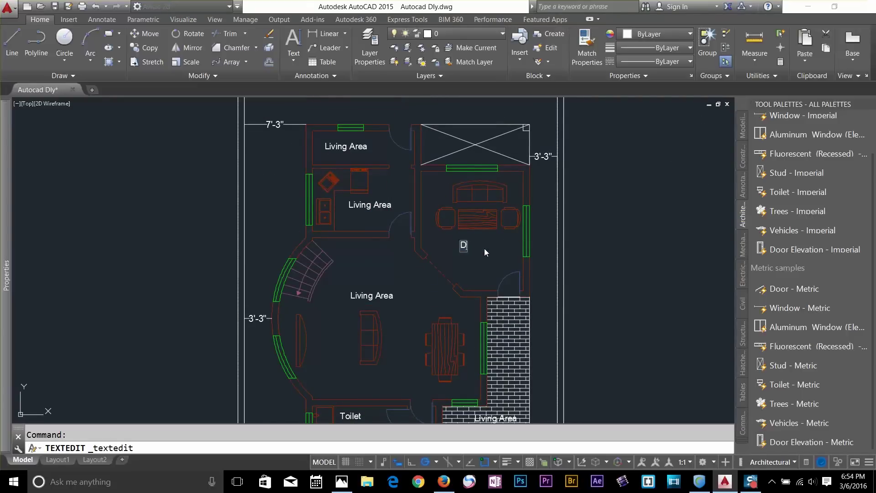
type("Entrance")
key("Return")
key("Return")
double_click(370, 206)
type("Kitchen")
key("Return")
key("Return")
Change the label in the small room above the kitchen to "Loundry"
double_click(360, 149)
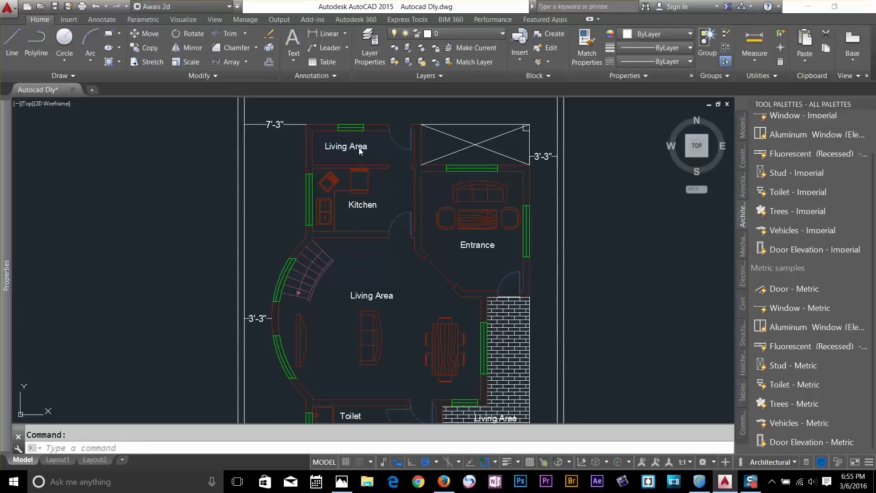
type("Loundry")
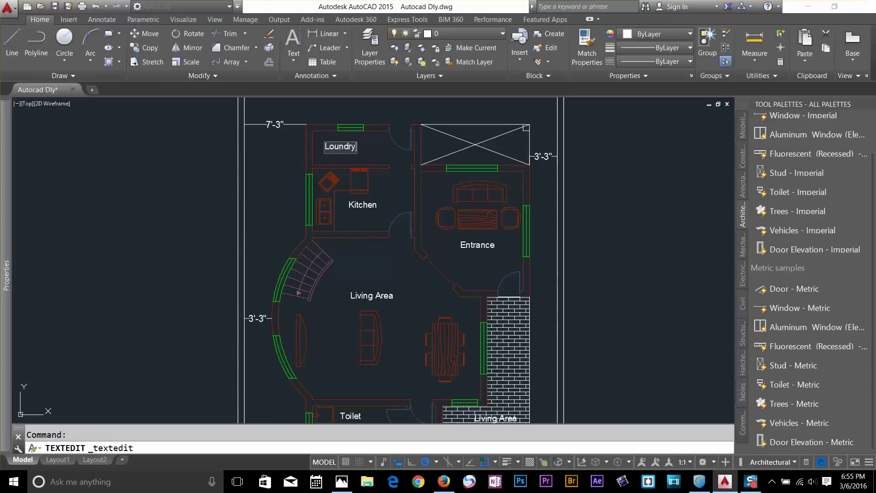
key("Return")
Change the label on the brick-paved area to "Porch"
scroll(423, 248, "down", 2)
middle_click_drag(409, 301, 402, 232)
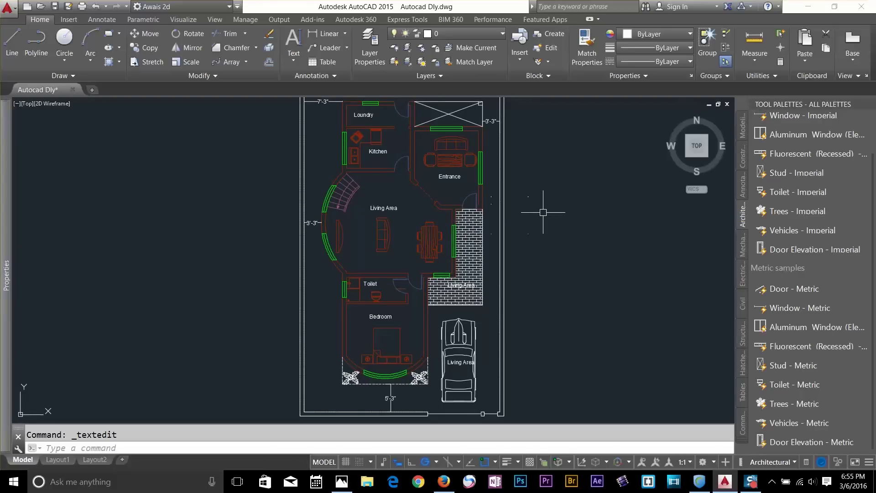
scroll(488, 295, "up", 4)
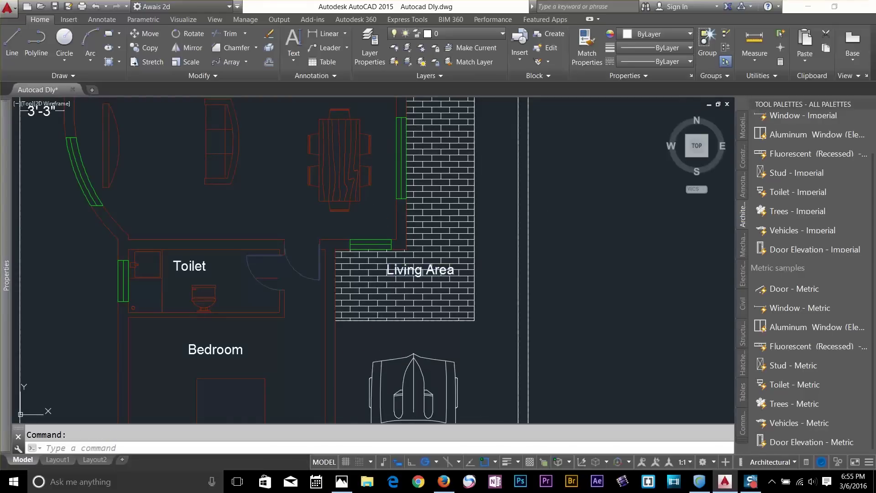
double_click(439, 271)
type("Porch")
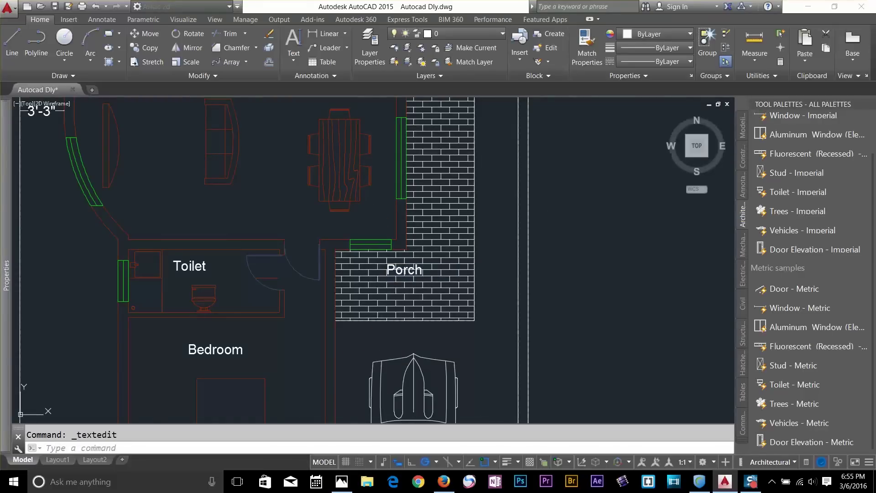
Erase the spare "Living Area" text lying outside the boundary wall
scroll(638, 314, "down", 4)
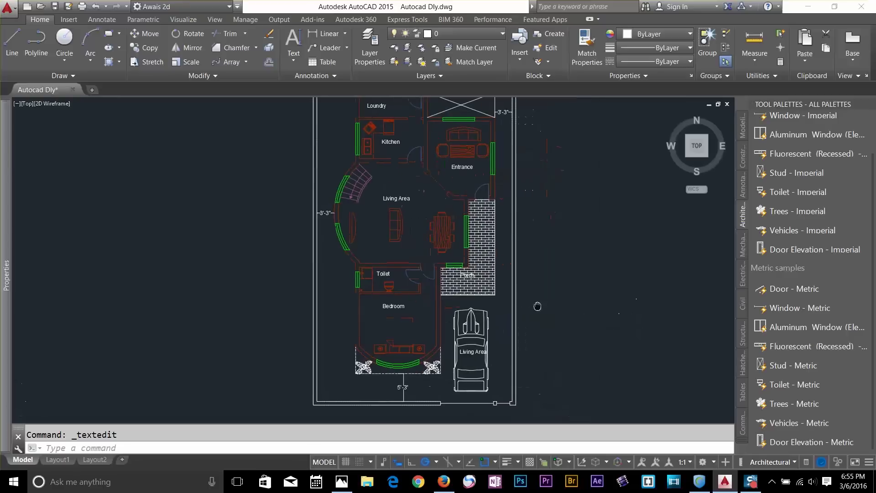
middle_click_drag(538, 303, 530, 334)
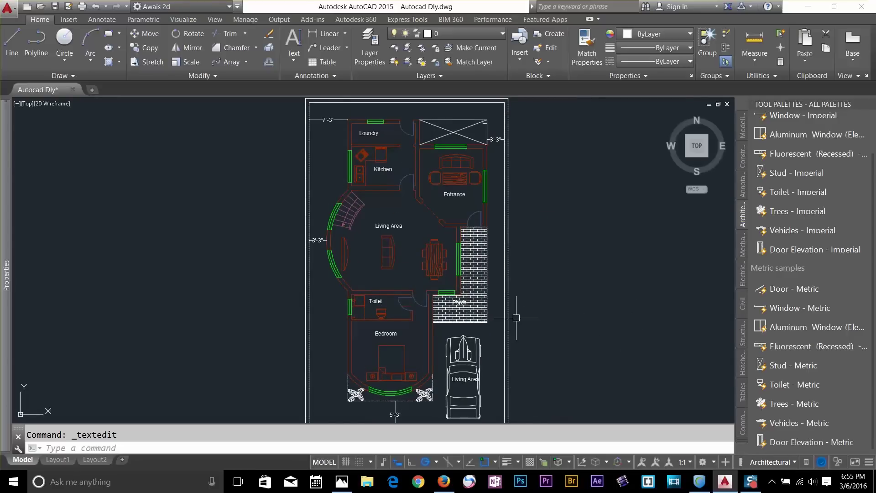
scroll(528, 315, "down", 2)
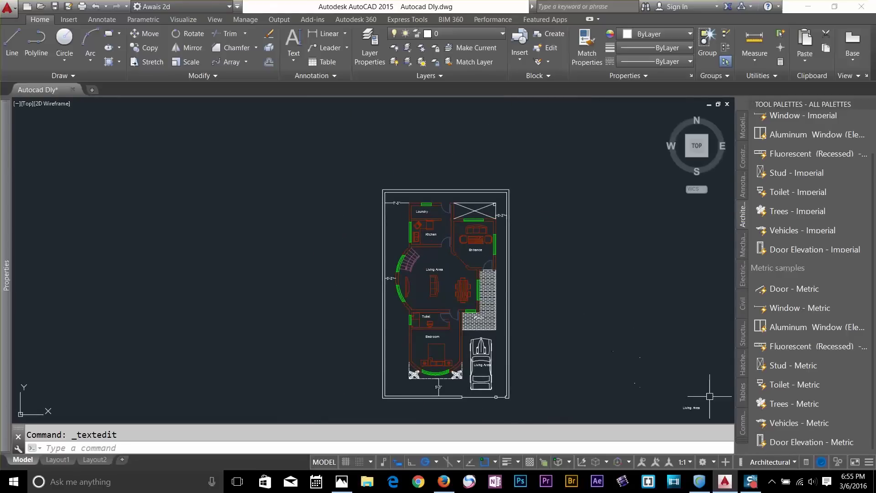
left_click(690, 408)
key("Delete")
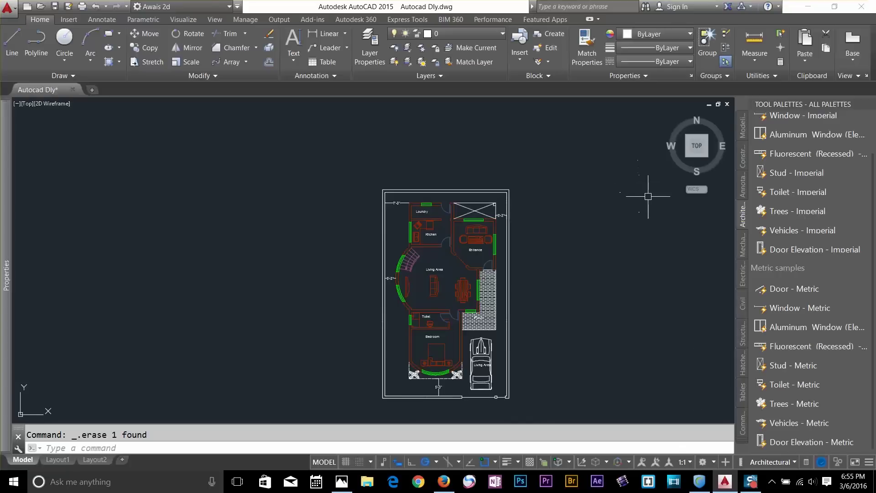
scroll(462, 297, "up", 2)
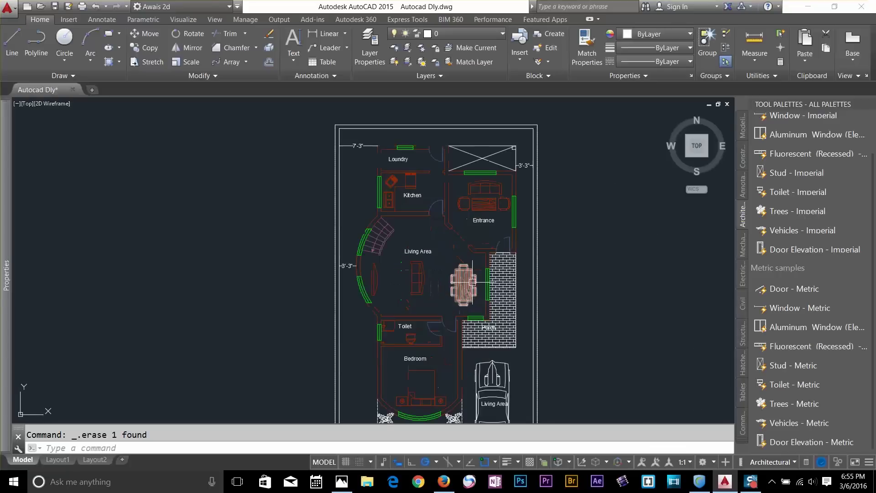
middle_click_drag(556, 259, 537, 238)
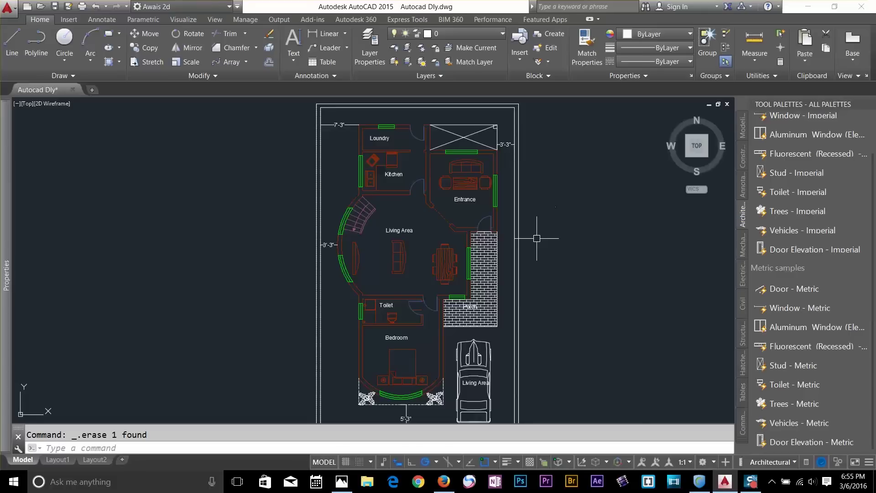
scroll(535, 235, "down", 3)
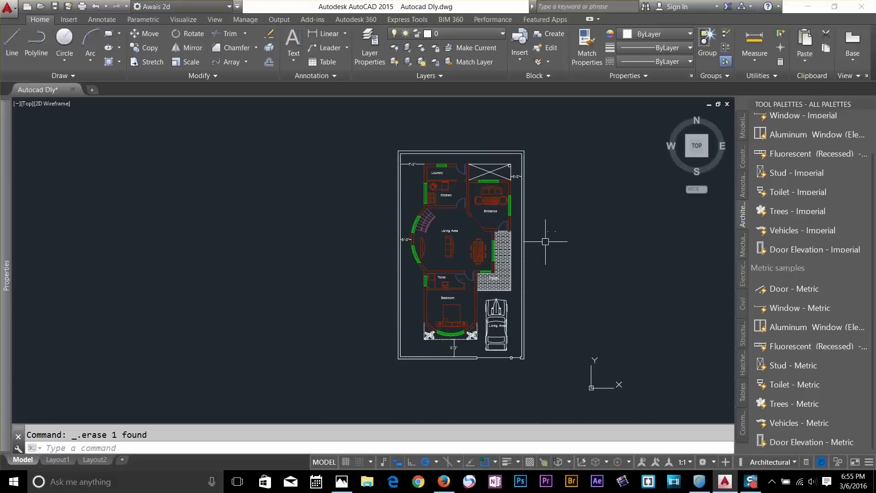
scroll(546, 242, "up", 3)
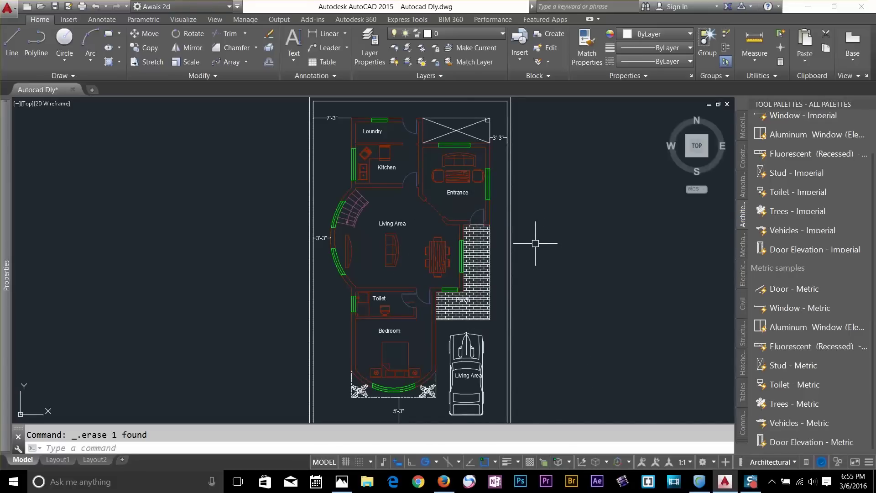